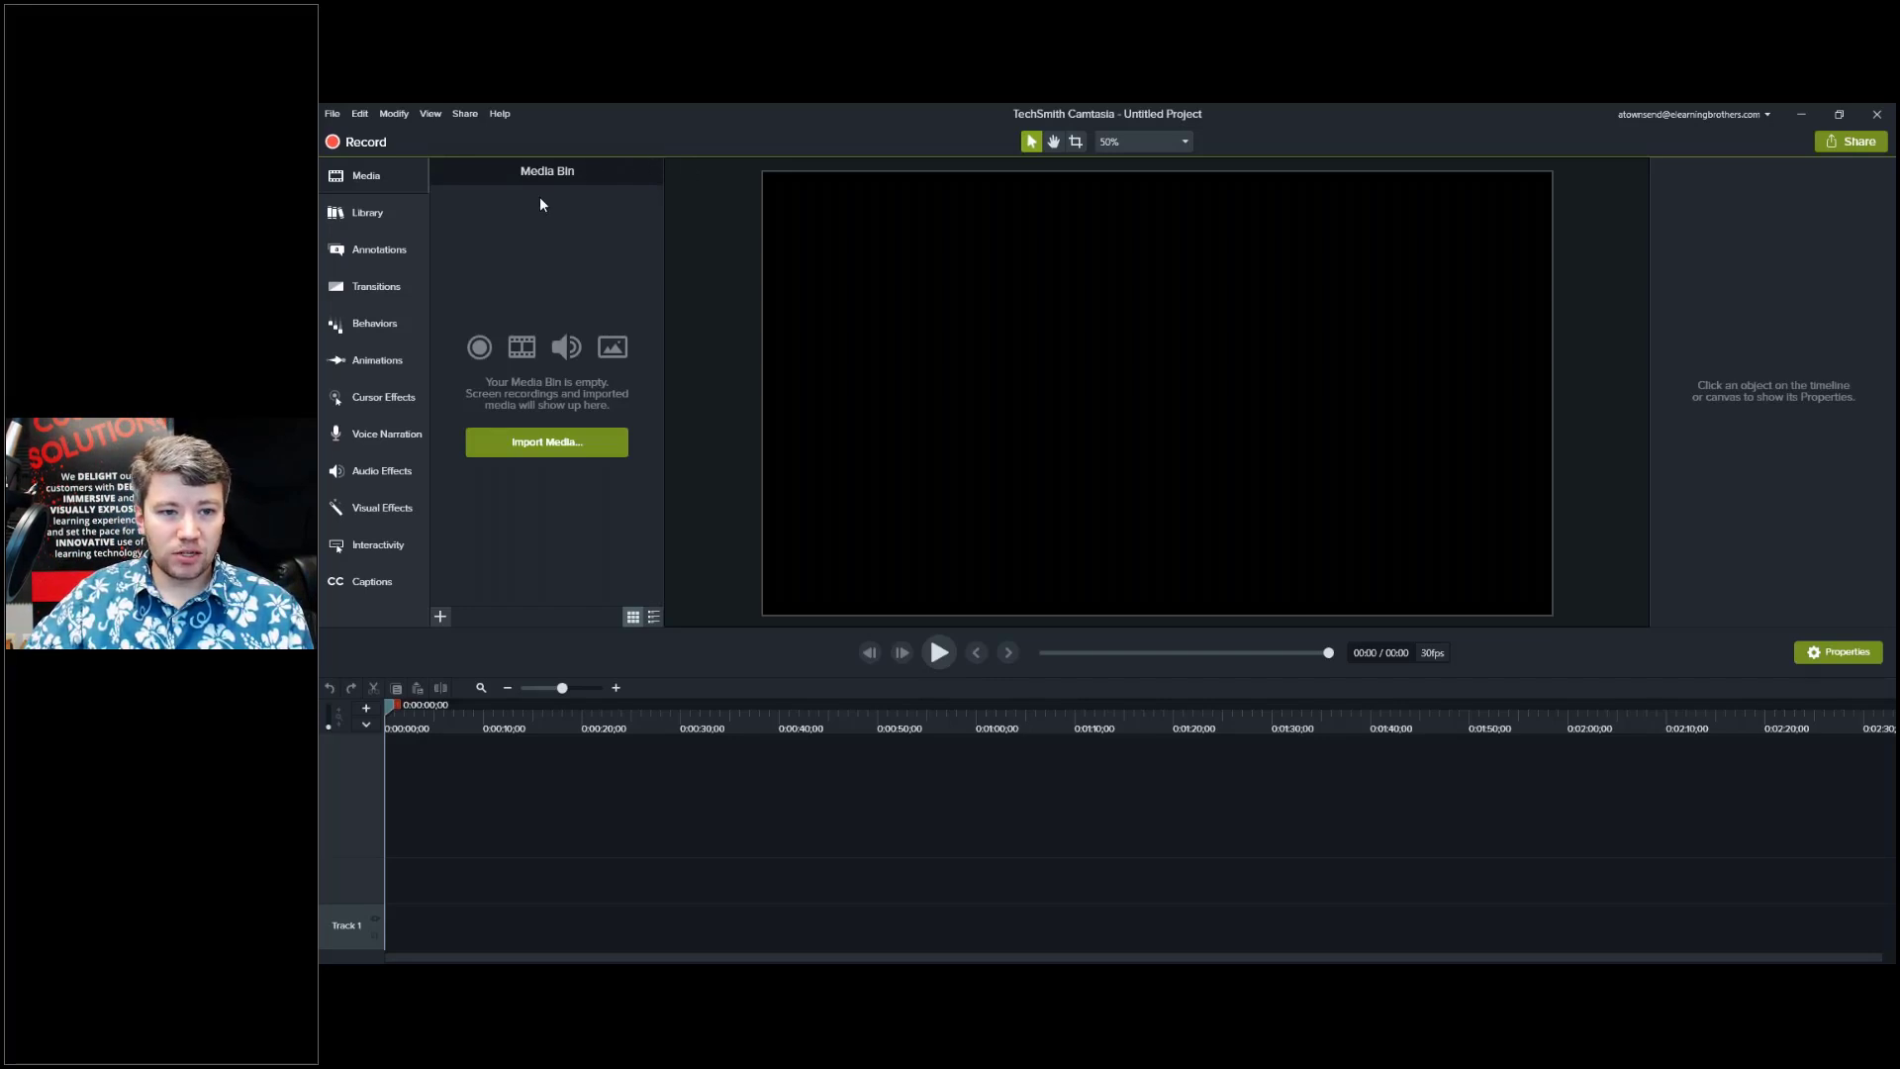
# Review the default canvas dimensions in Preferences, keeping the frame rate at 30 fps.
pyautogui.click(360, 113)
pyautogui.click(389, 578)
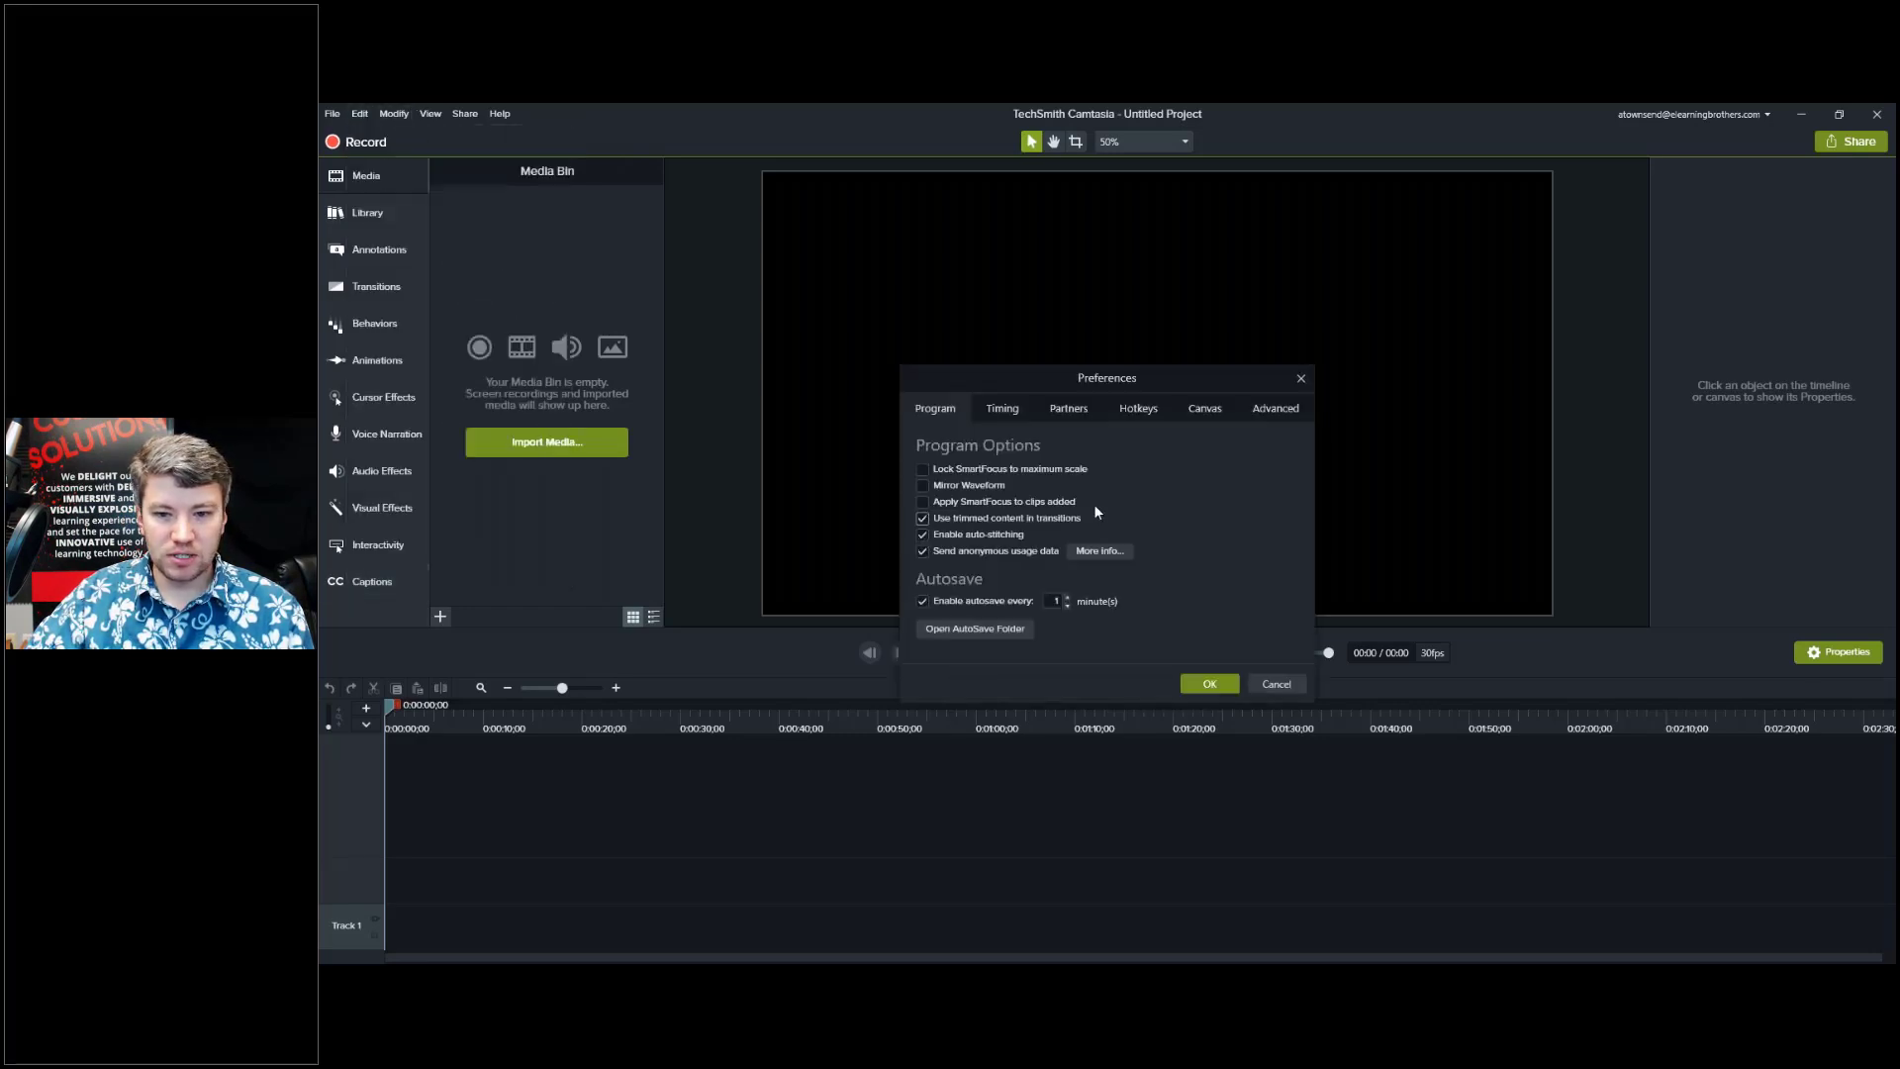
pyautogui.click(1200, 408)
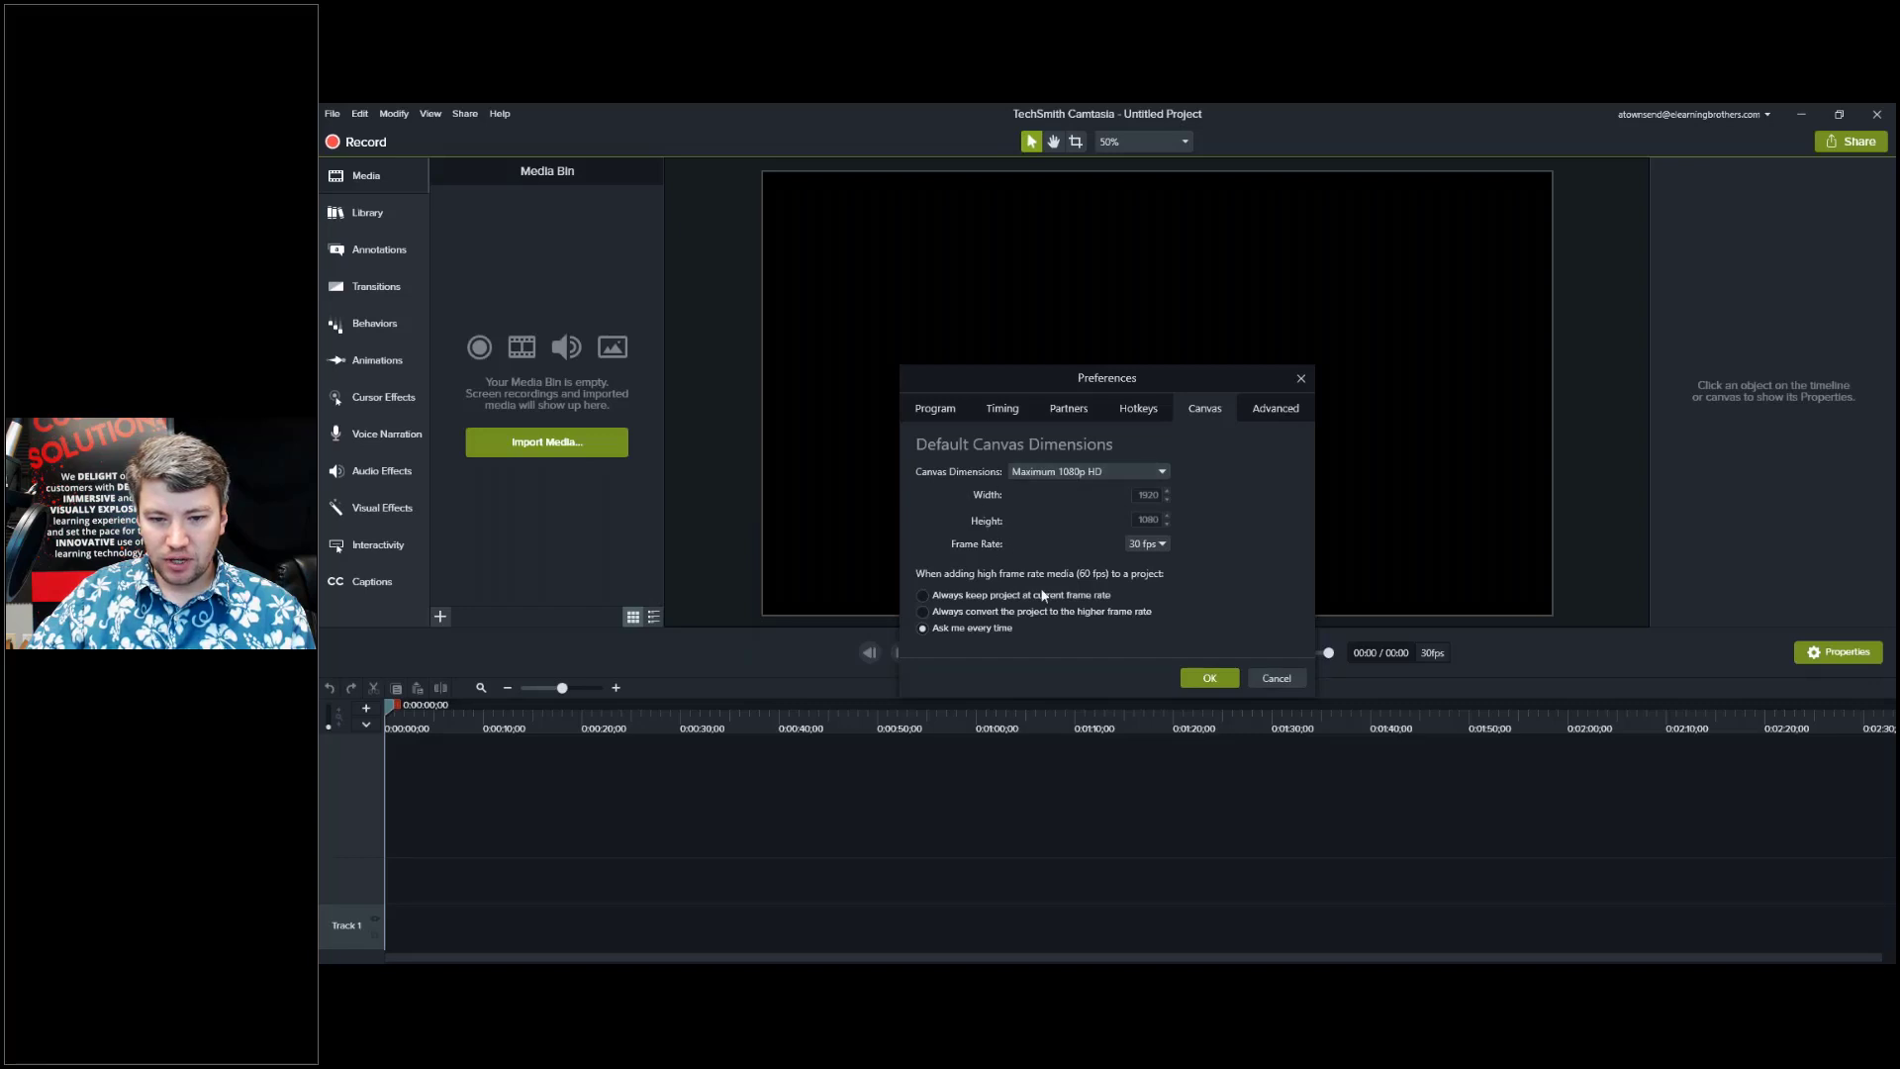
pyautogui.click(1161, 547)
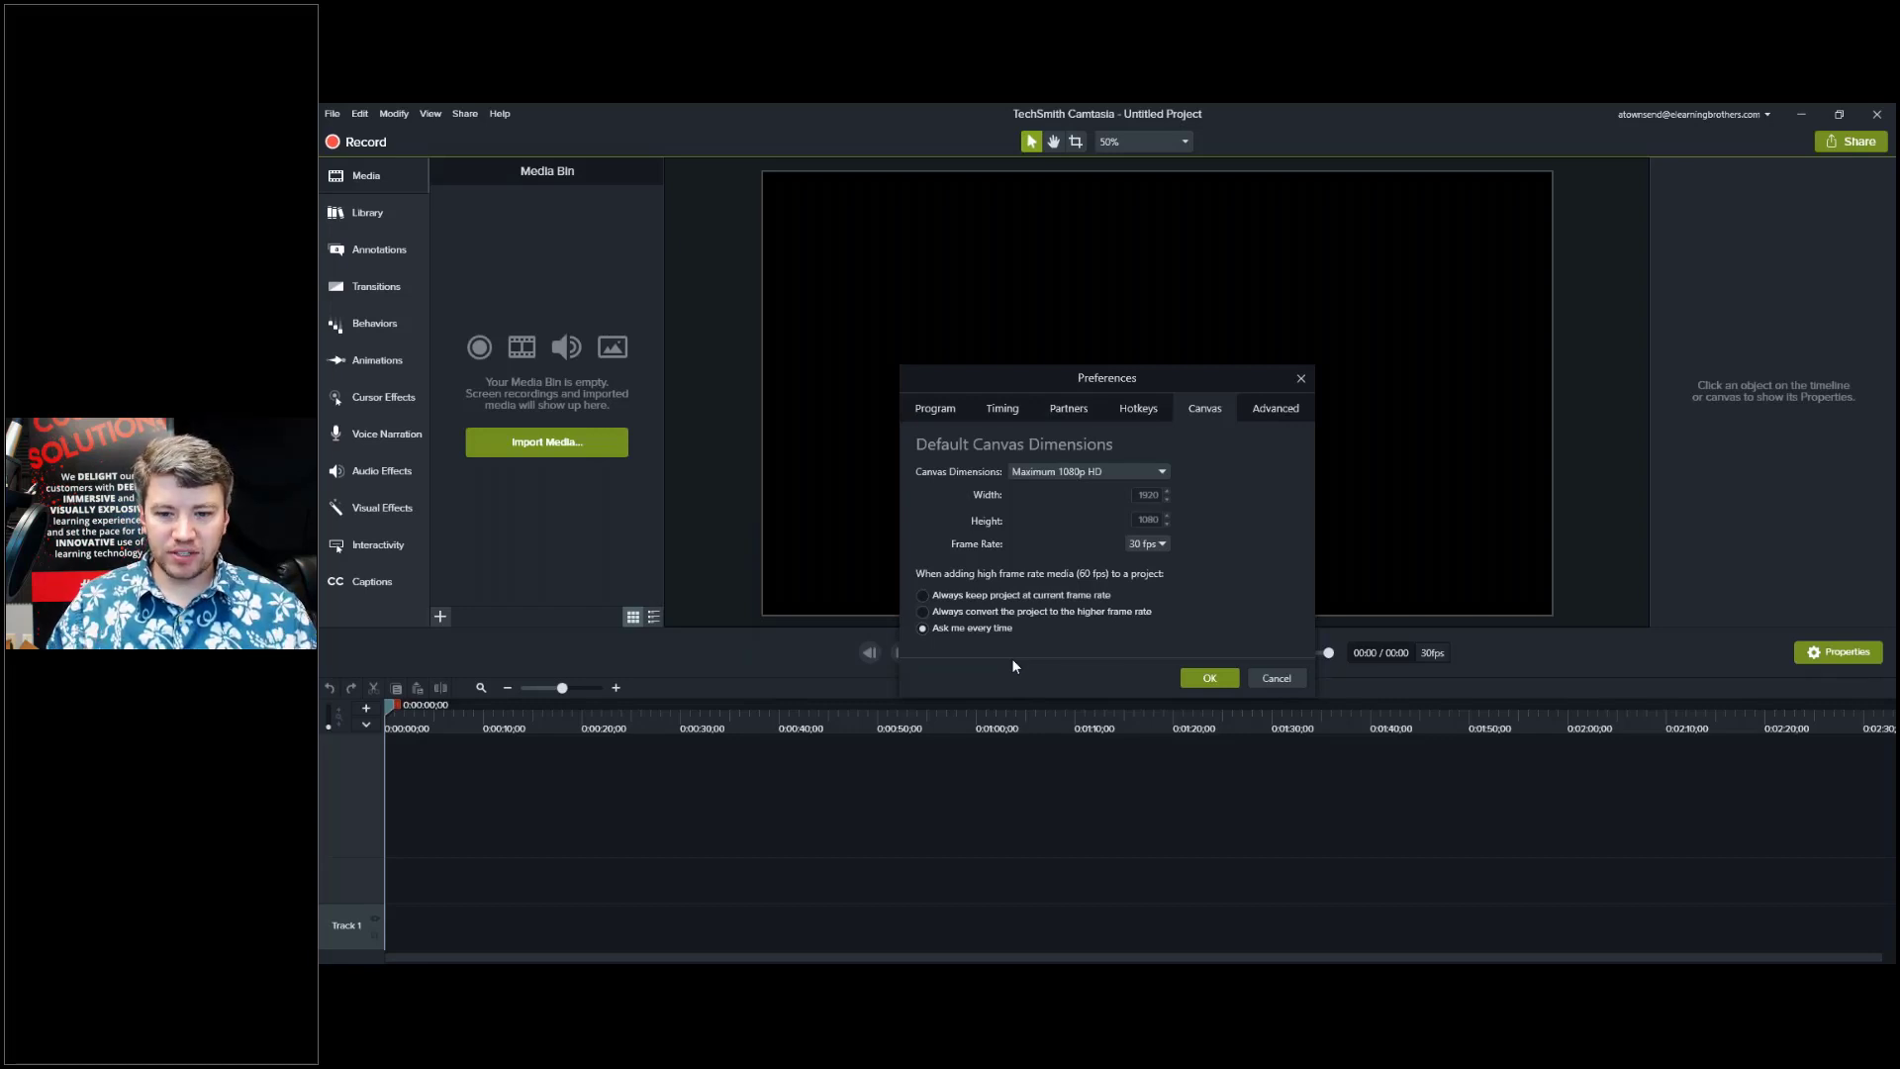
pyautogui.click(1209, 679)
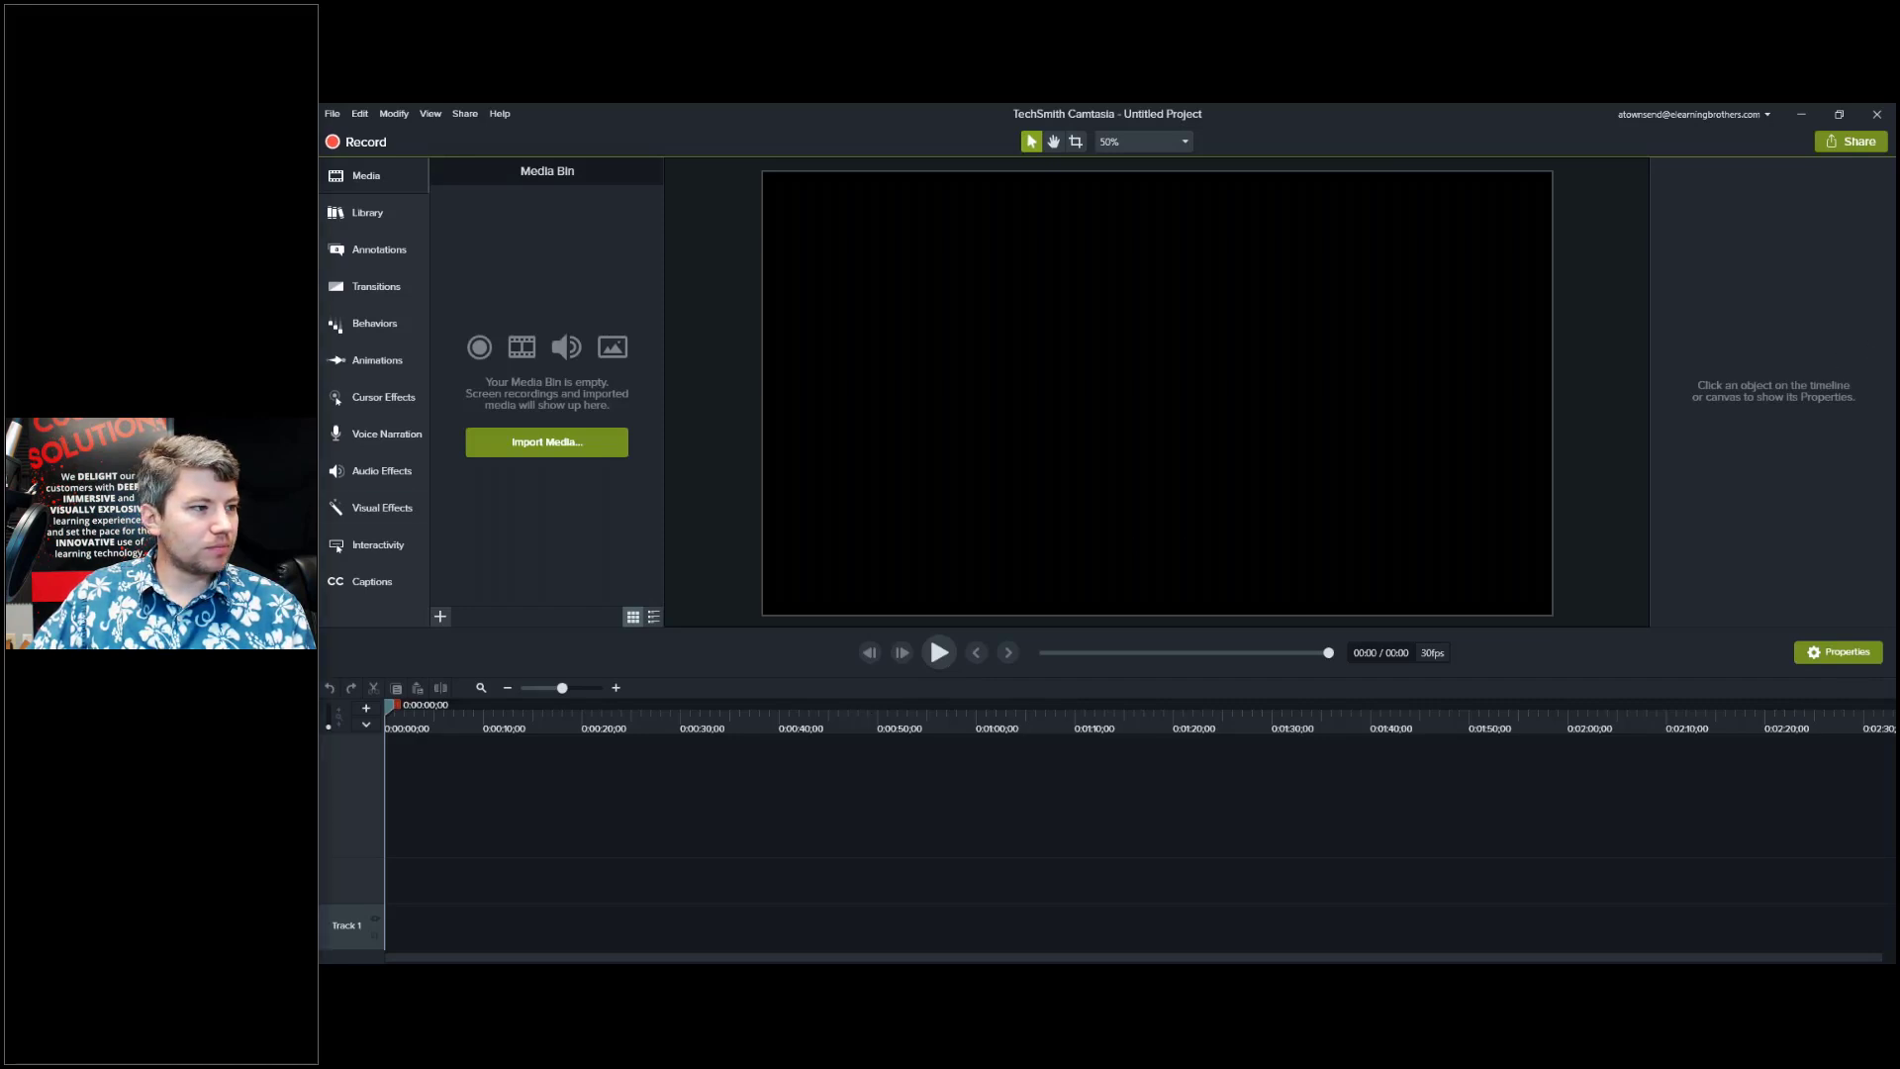
# Move the browser window aside and switch Camtasia's left panel from Media to the Library.
pyautogui.hotkey('alt', 'Tab')
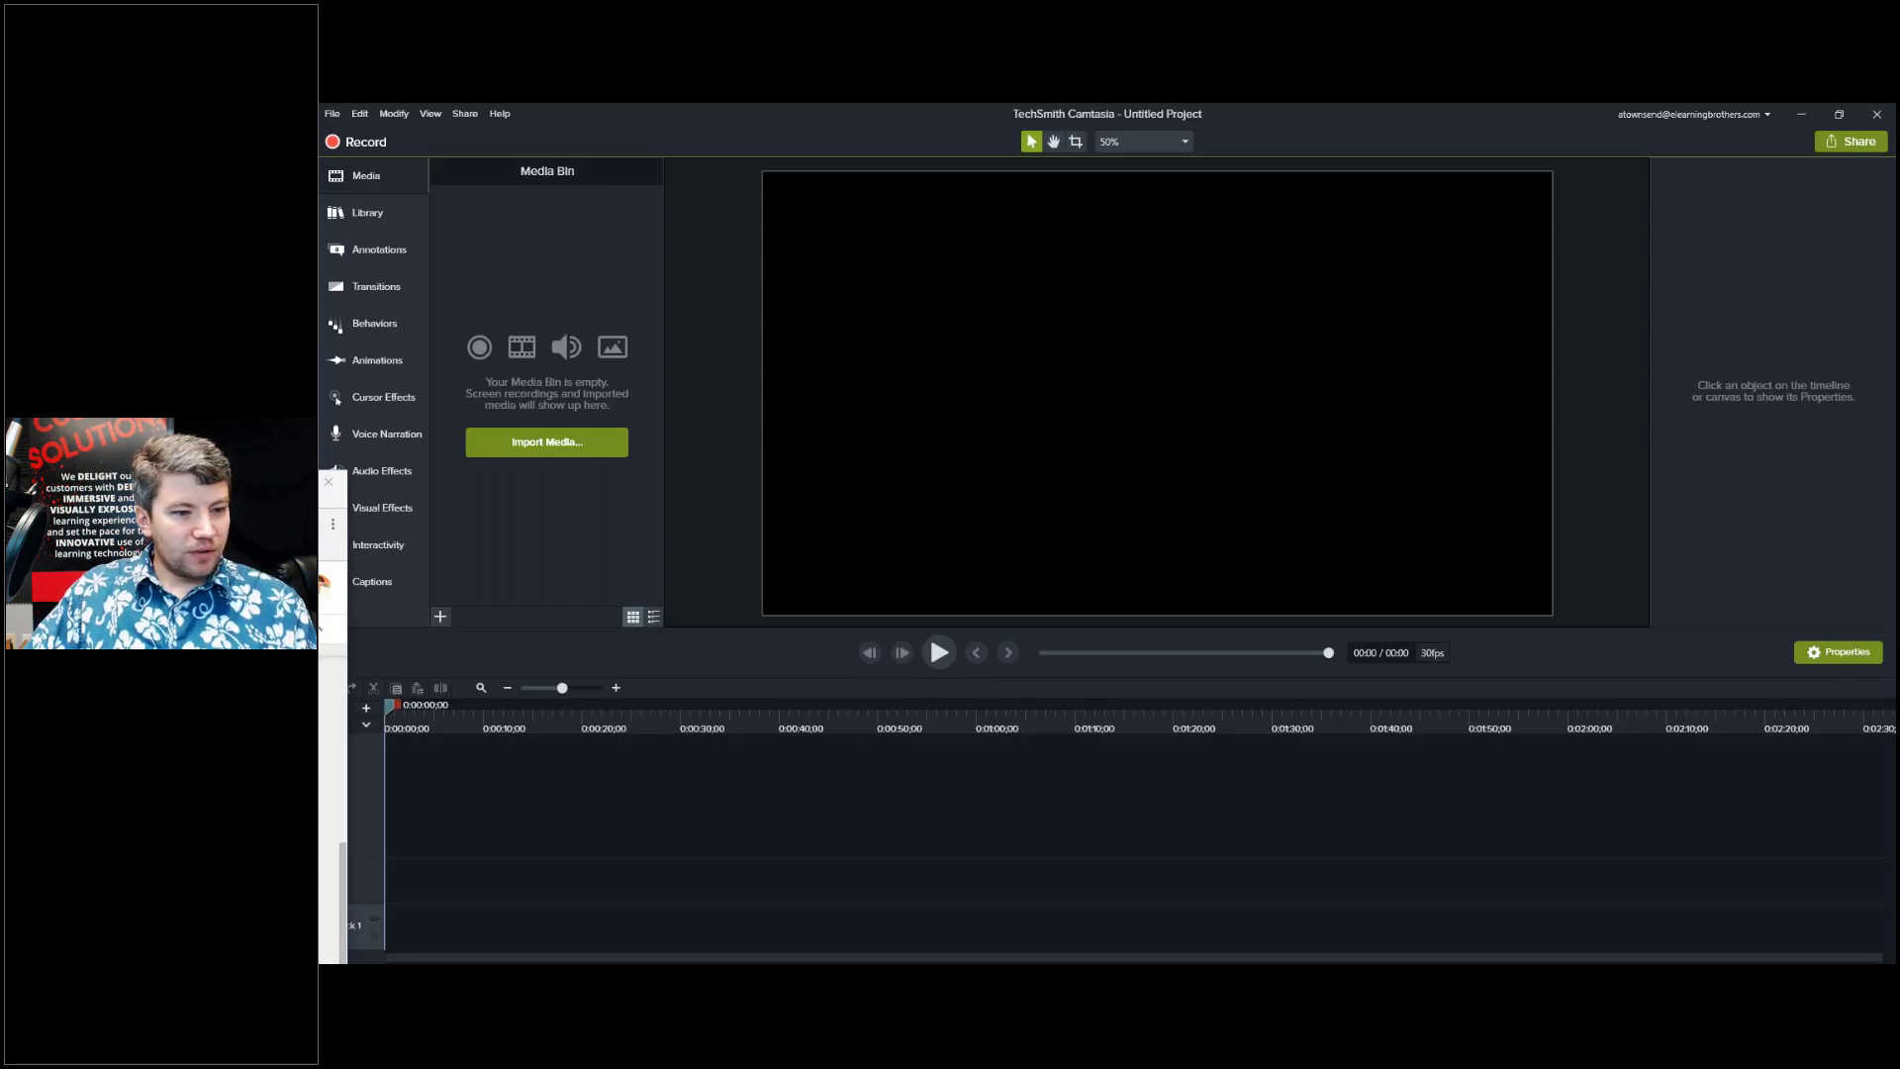
pyautogui.moveTo(346, 495)
pyautogui.mouseDown()
pyautogui.moveTo(432, 495)
pyautogui.moveTo(319, 485)
pyautogui.mouseUp()
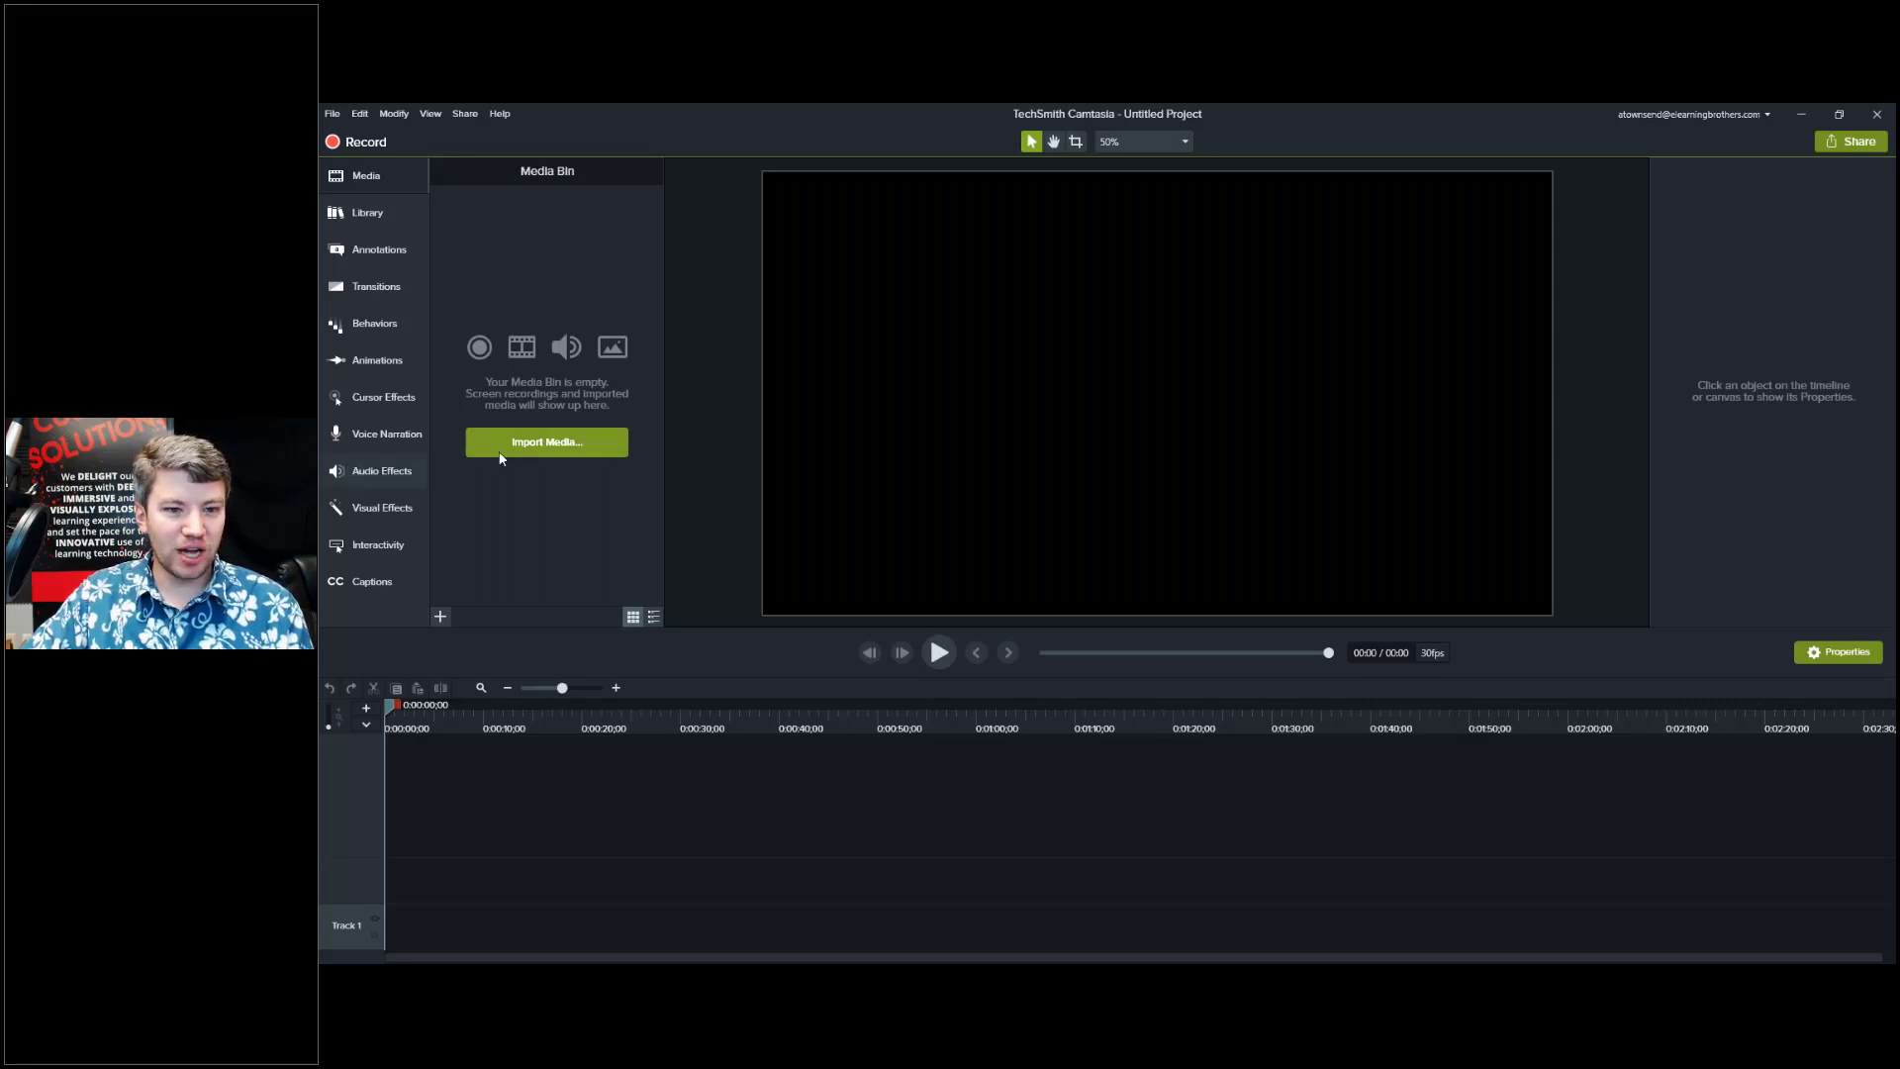
pyautogui.click(374, 174)
pyautogui.click(371, 174)
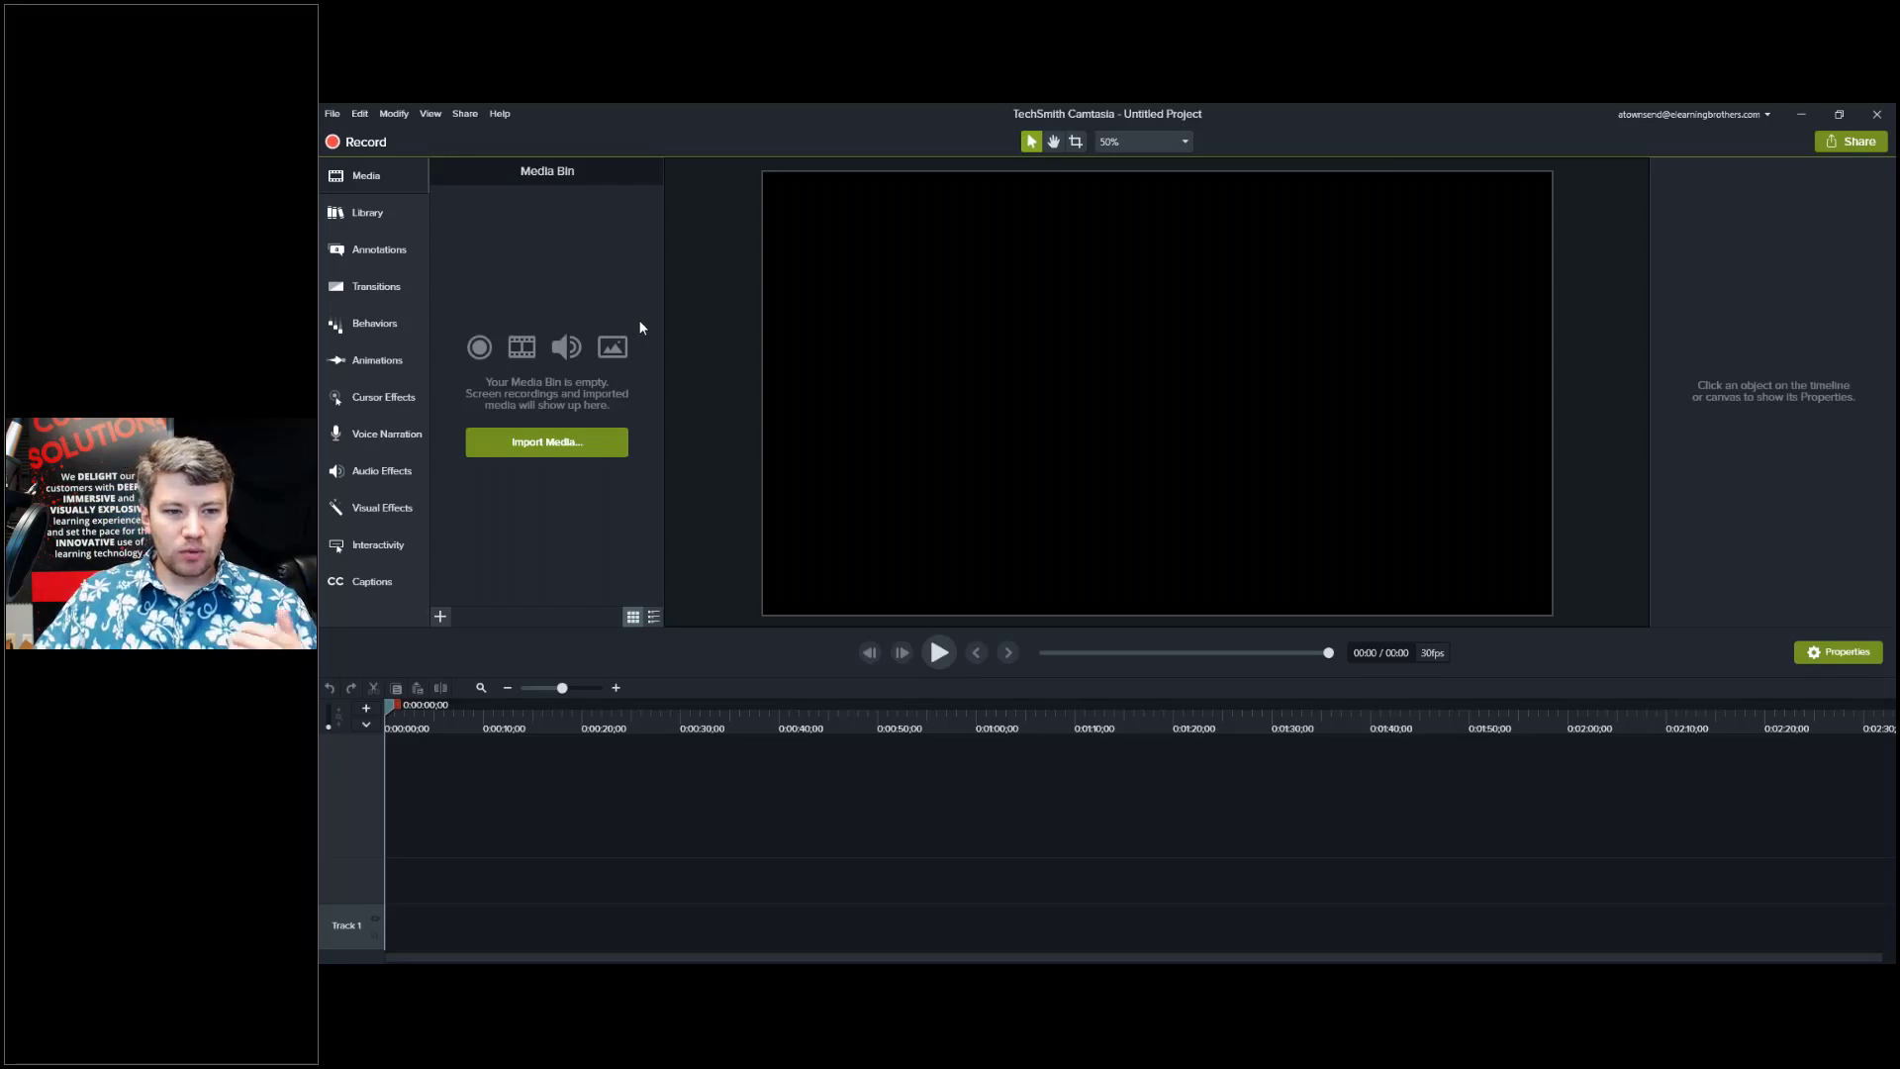
pyautogui.click(373, 213)
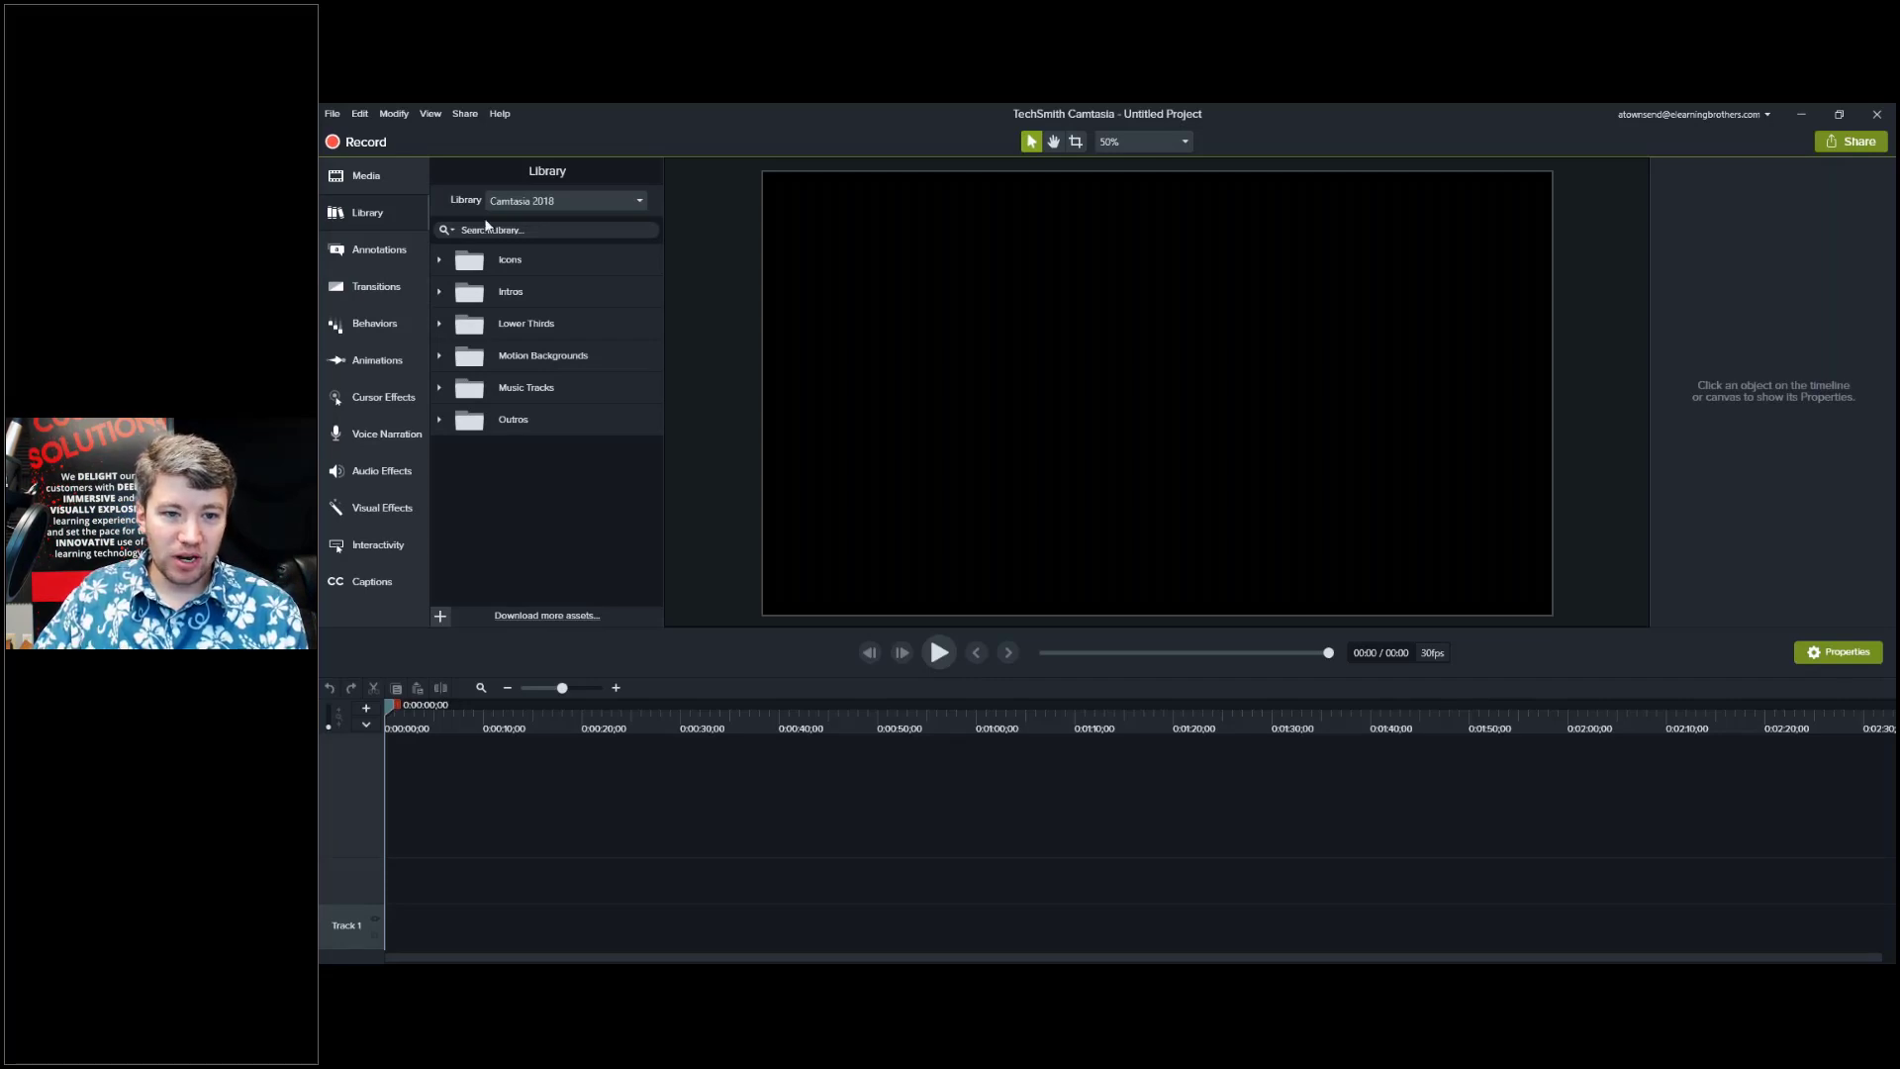
# Switch the Library dropdown to the eLearning Brothers library.
pyautogui.click(640, 203)
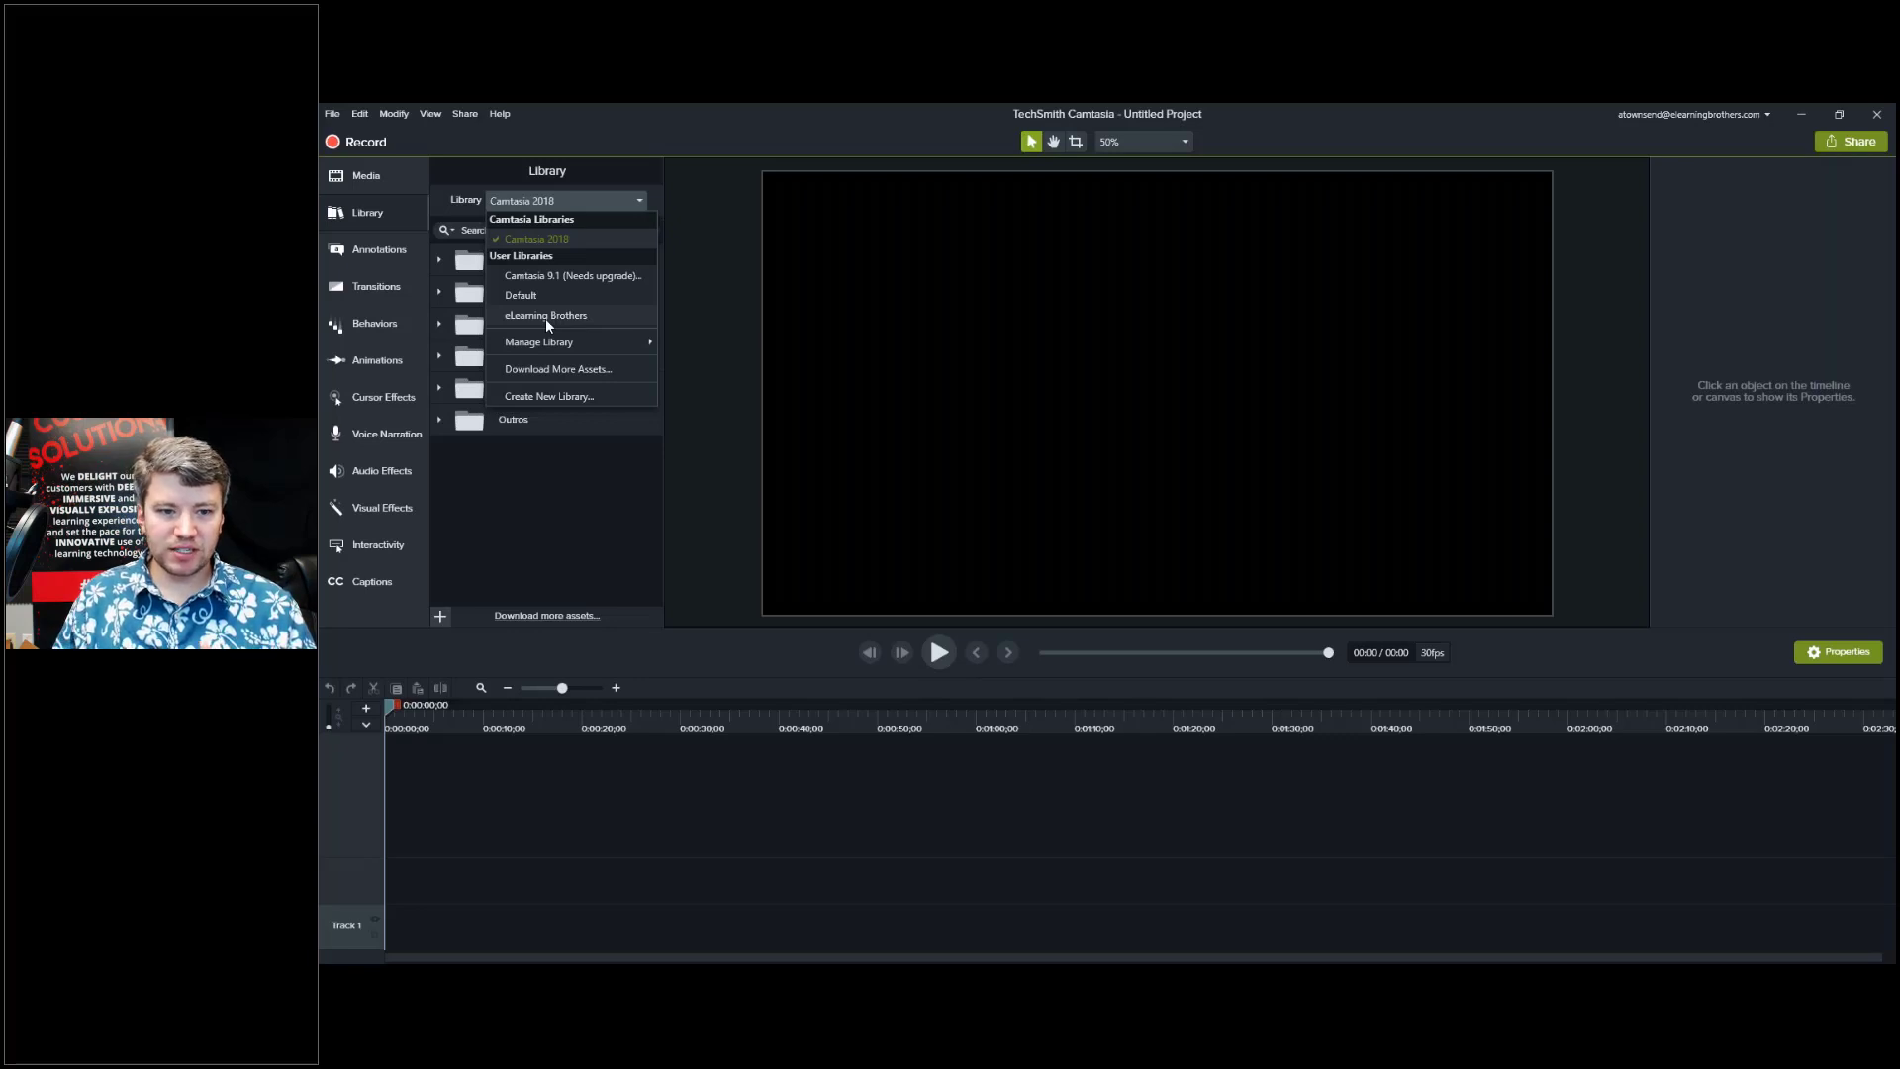
pyautogui.click(545, 317)
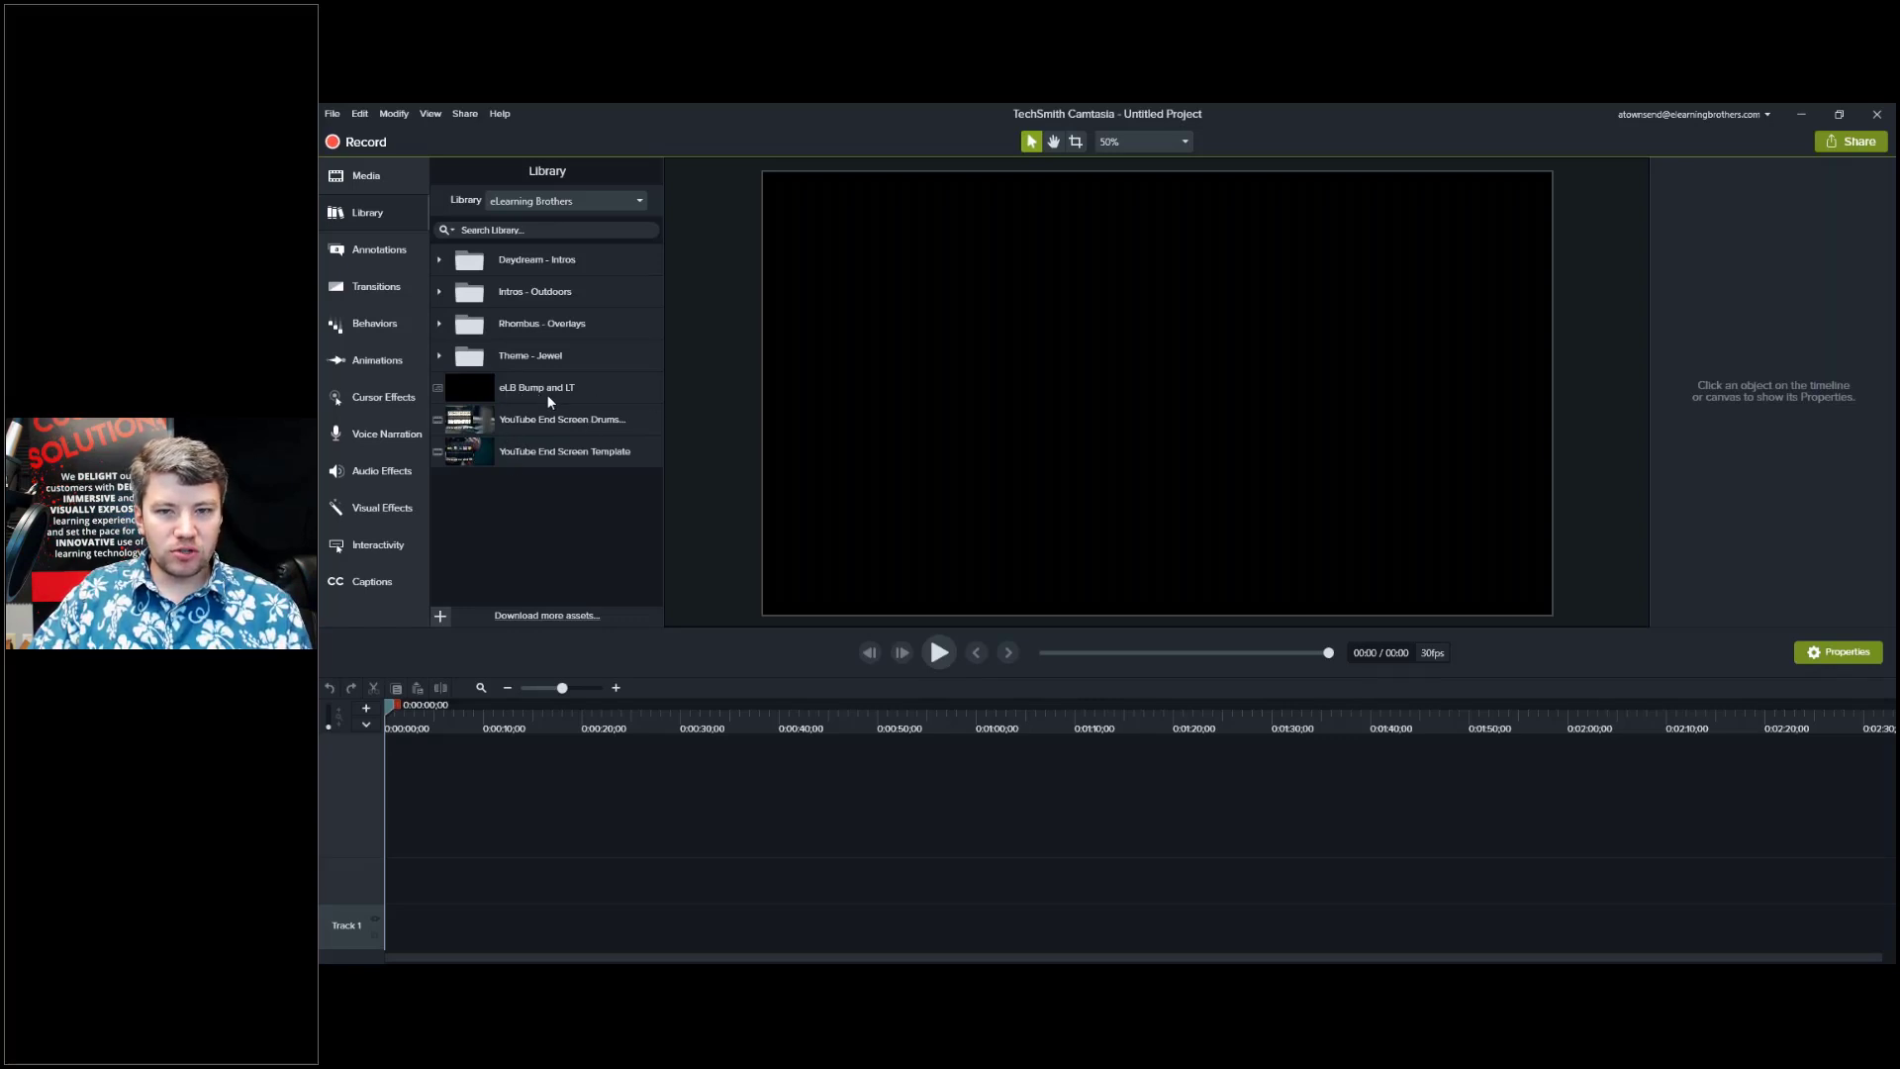
pyautogui.click(578, 200)
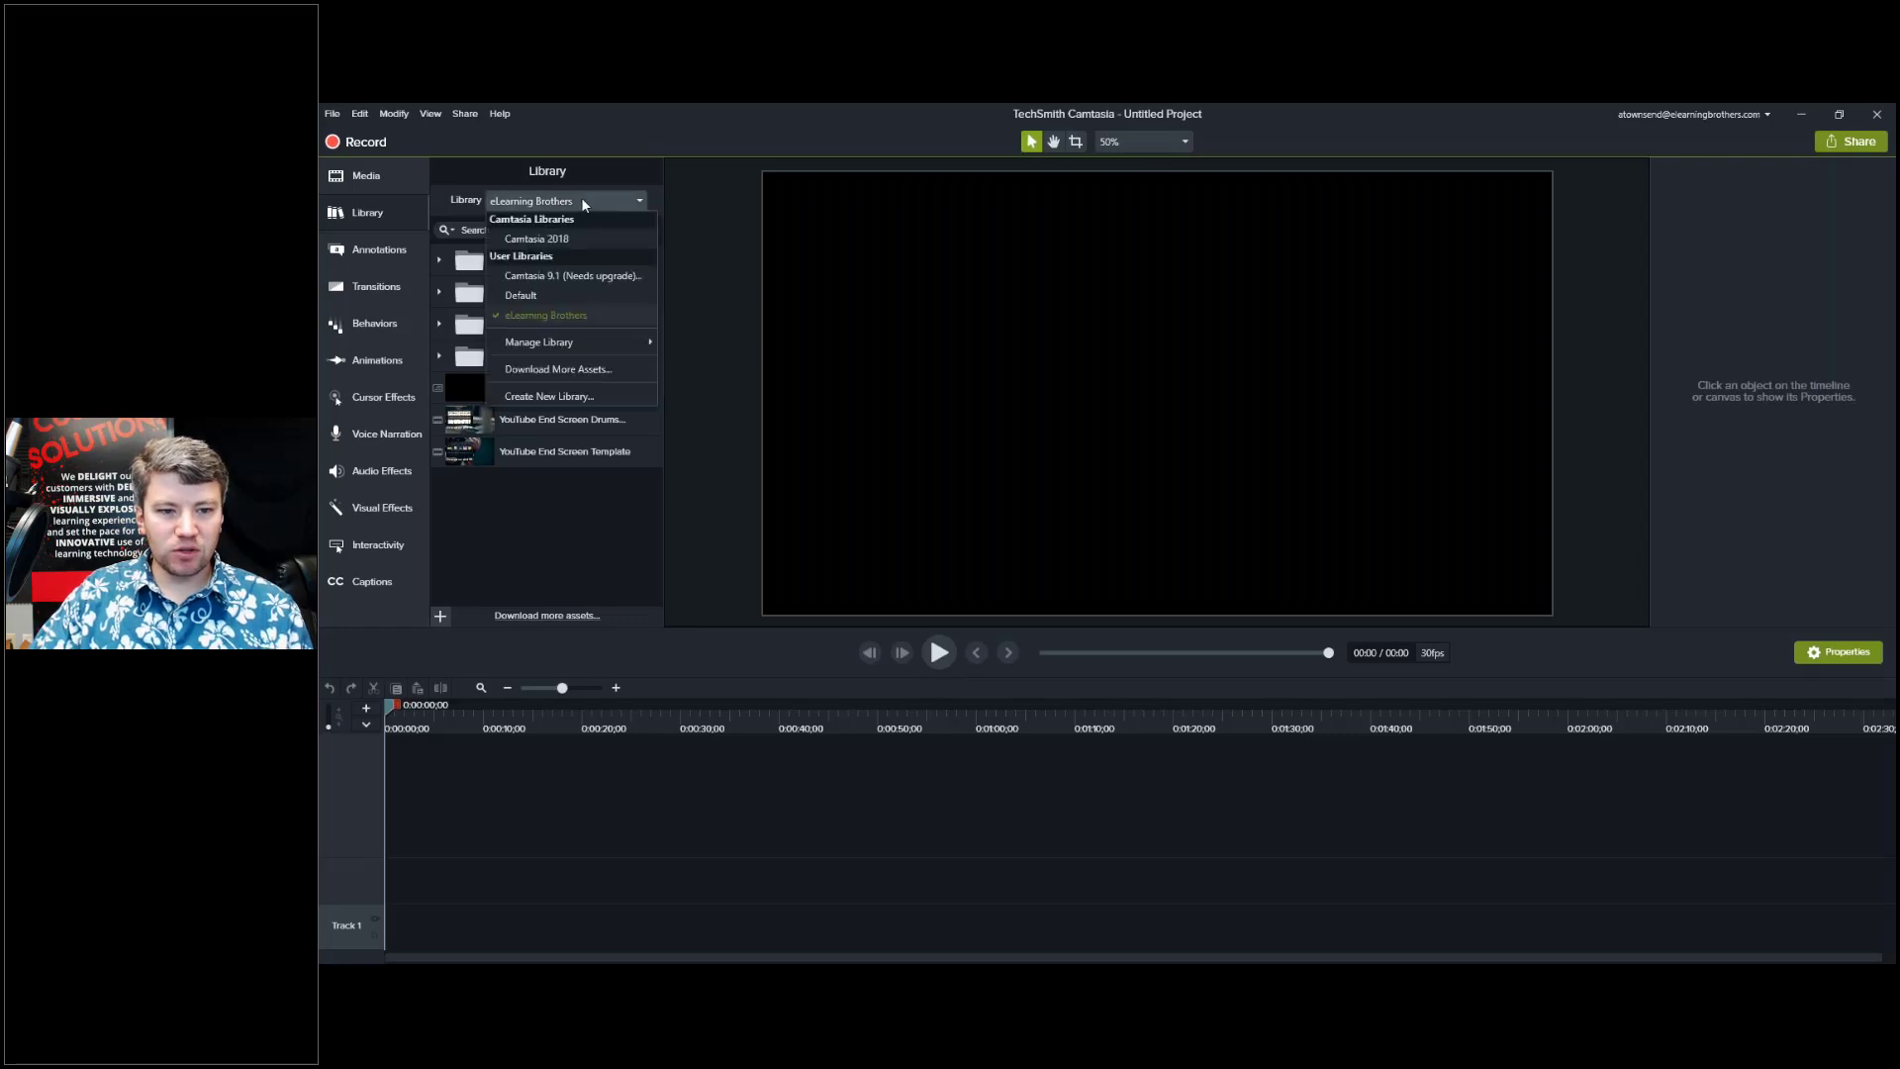
pyautogui.click(579, 223)
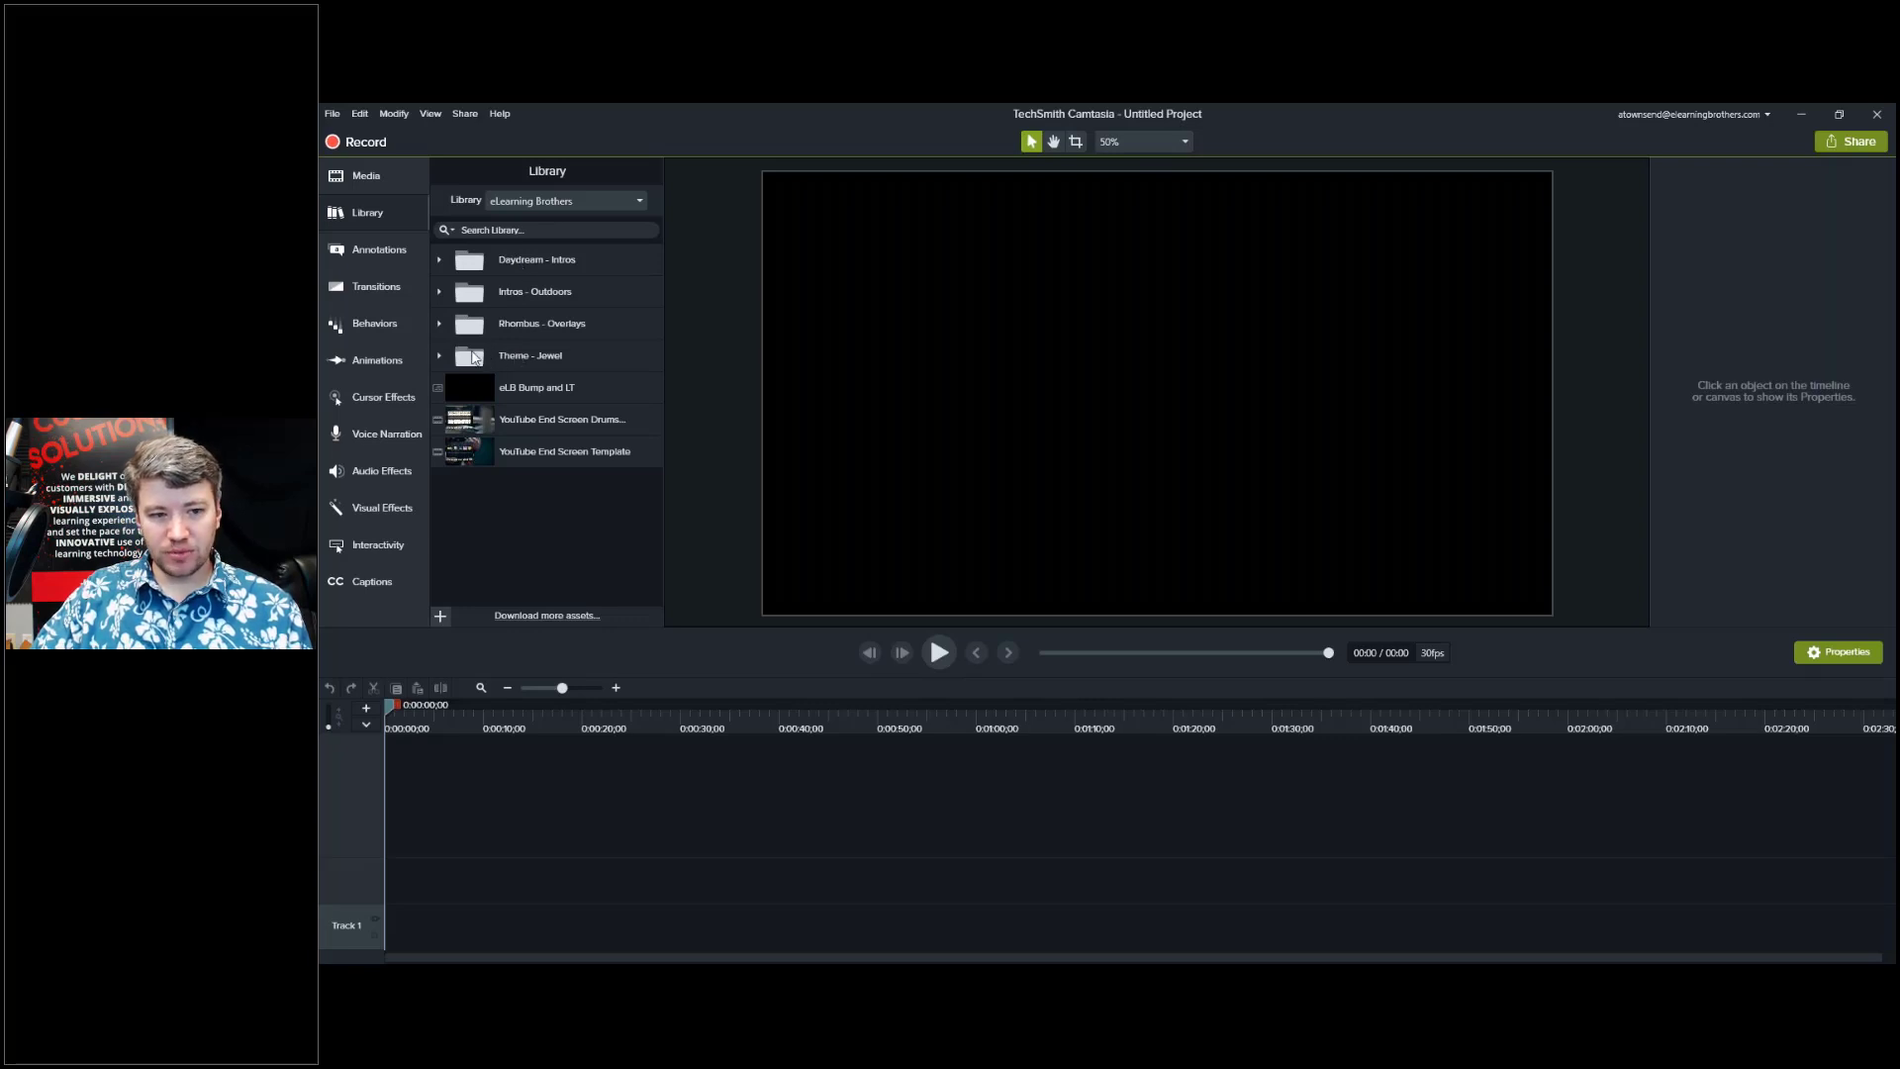
# Expand the Rhombus - Overlays folder, browse its assets, then collapse it again.
pyautogui.click(439, 323)
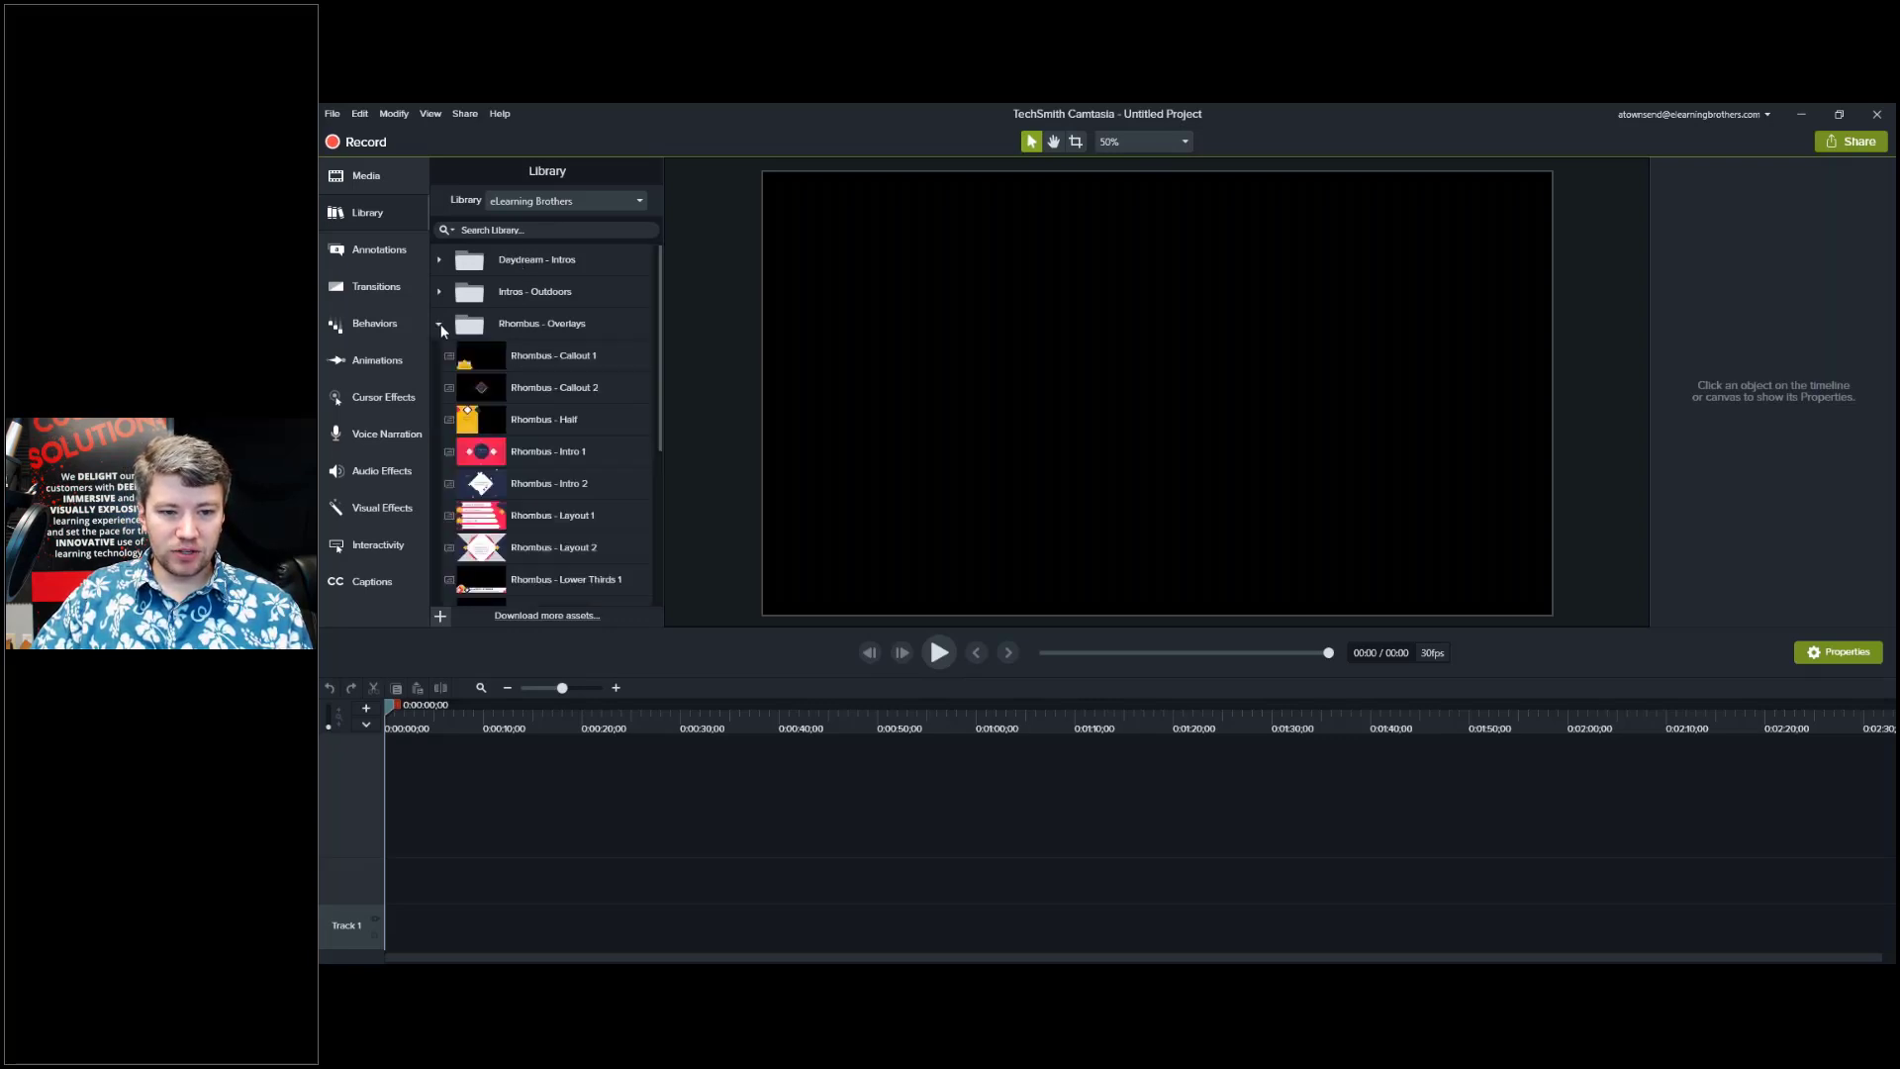
pyautogui.scroll(-1, 567, 415)
pyautogui.scroll(-2, 570, 442)
pyautogui.scroll(3, 556, 479)
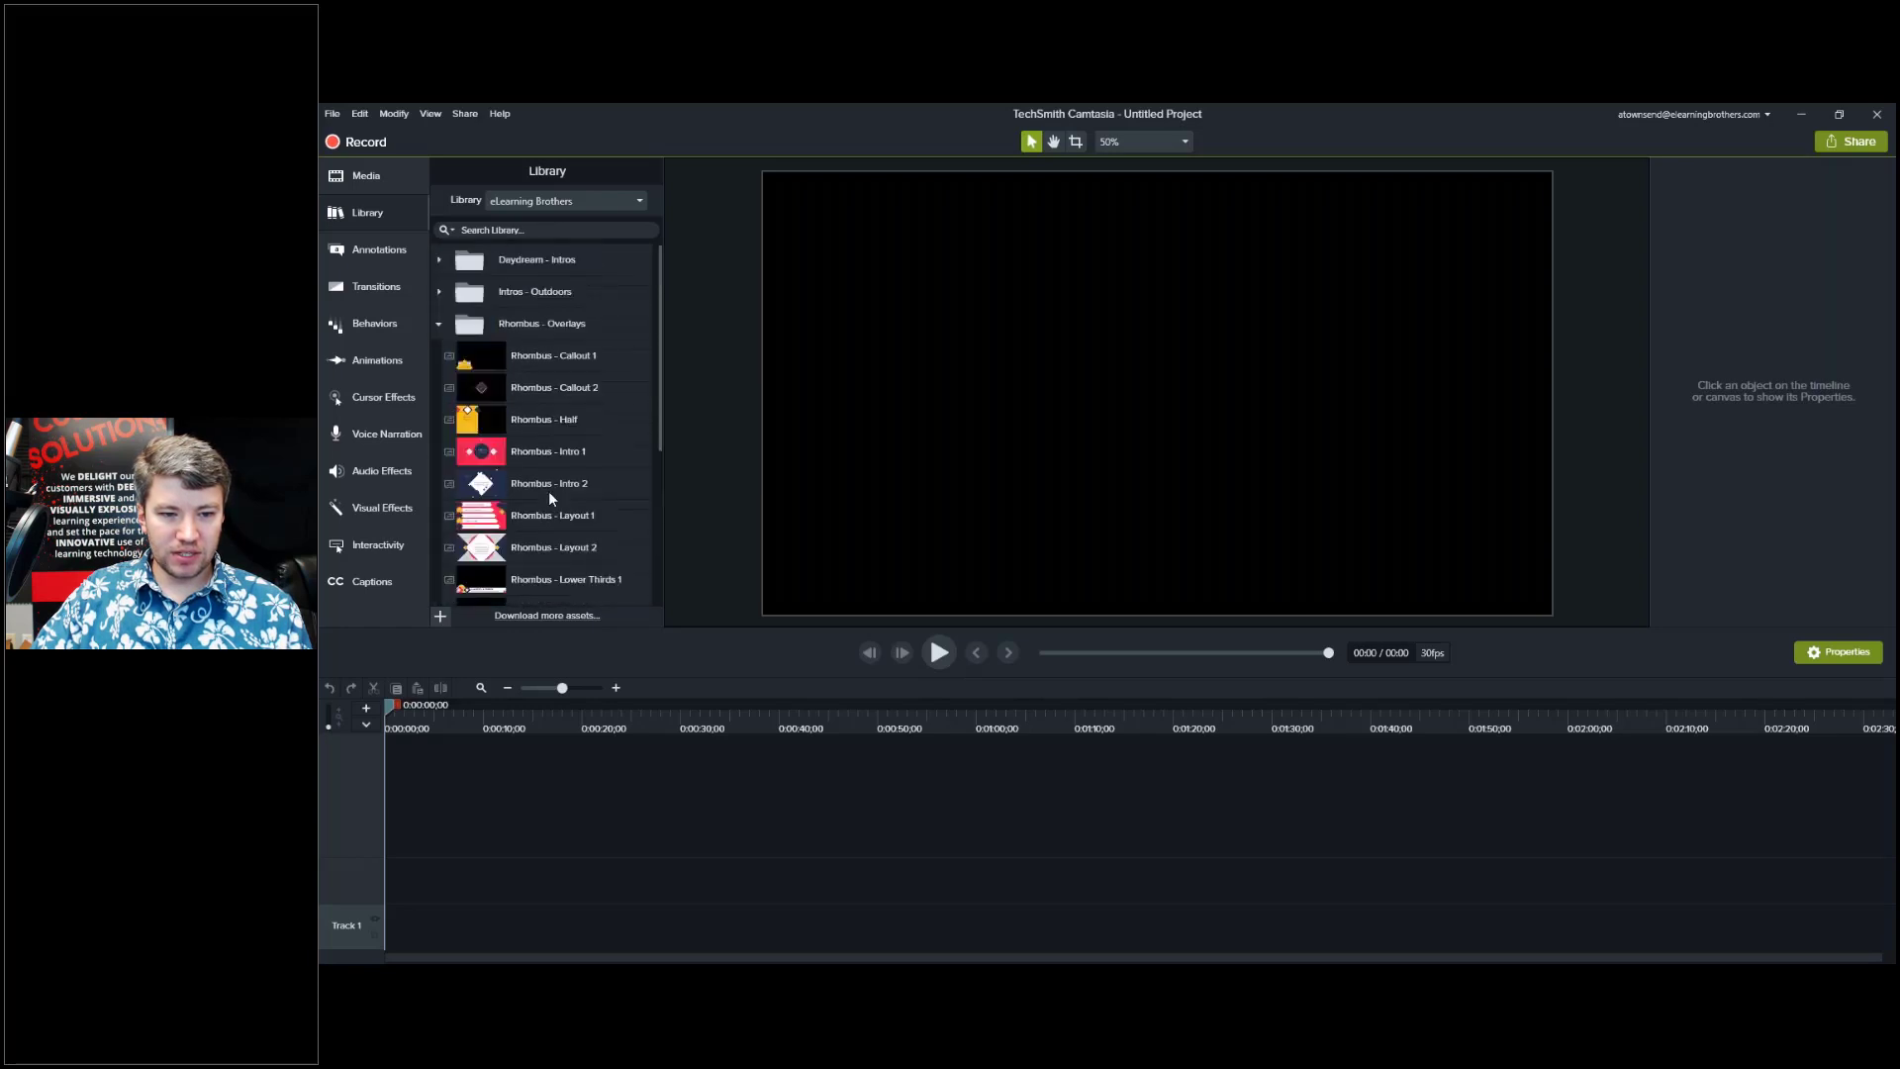
pyautogui.click(440, 322)
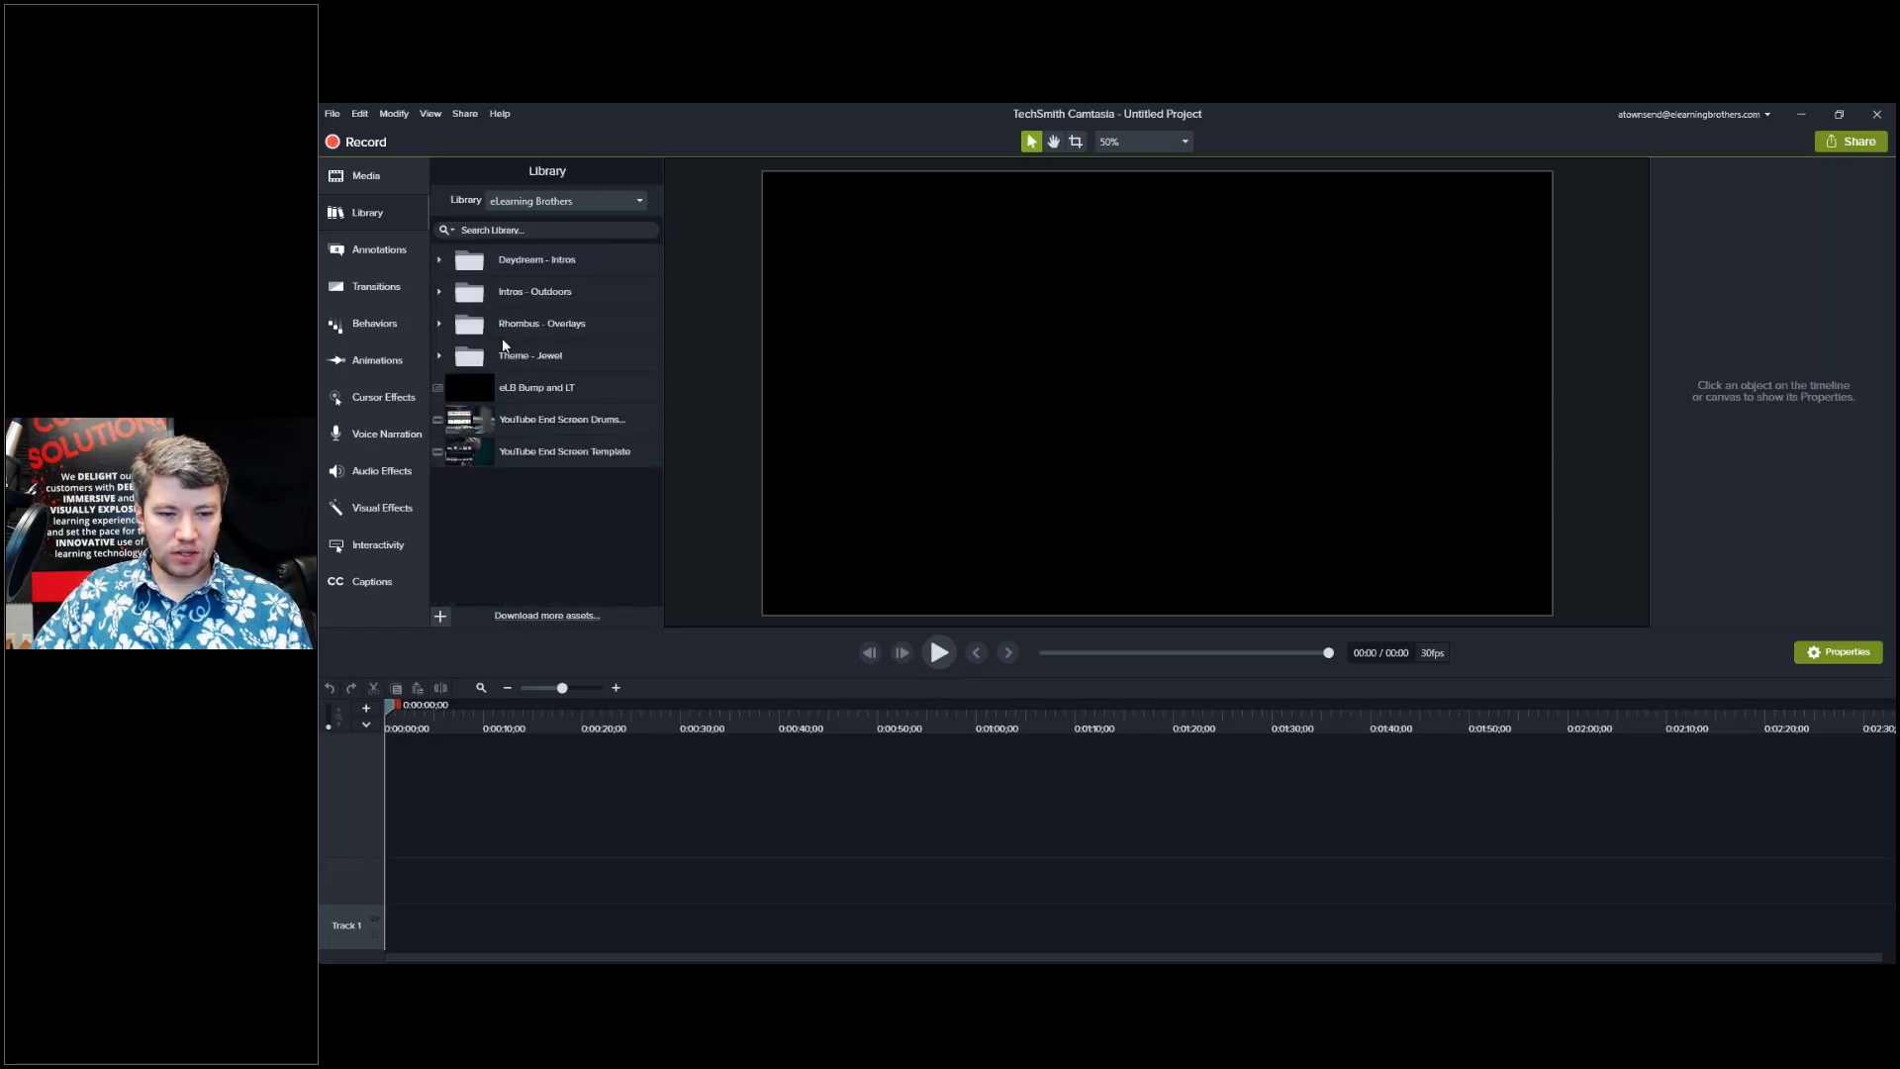
# Check the library search scope options, then close them.
pyautogui.click(526, 231)
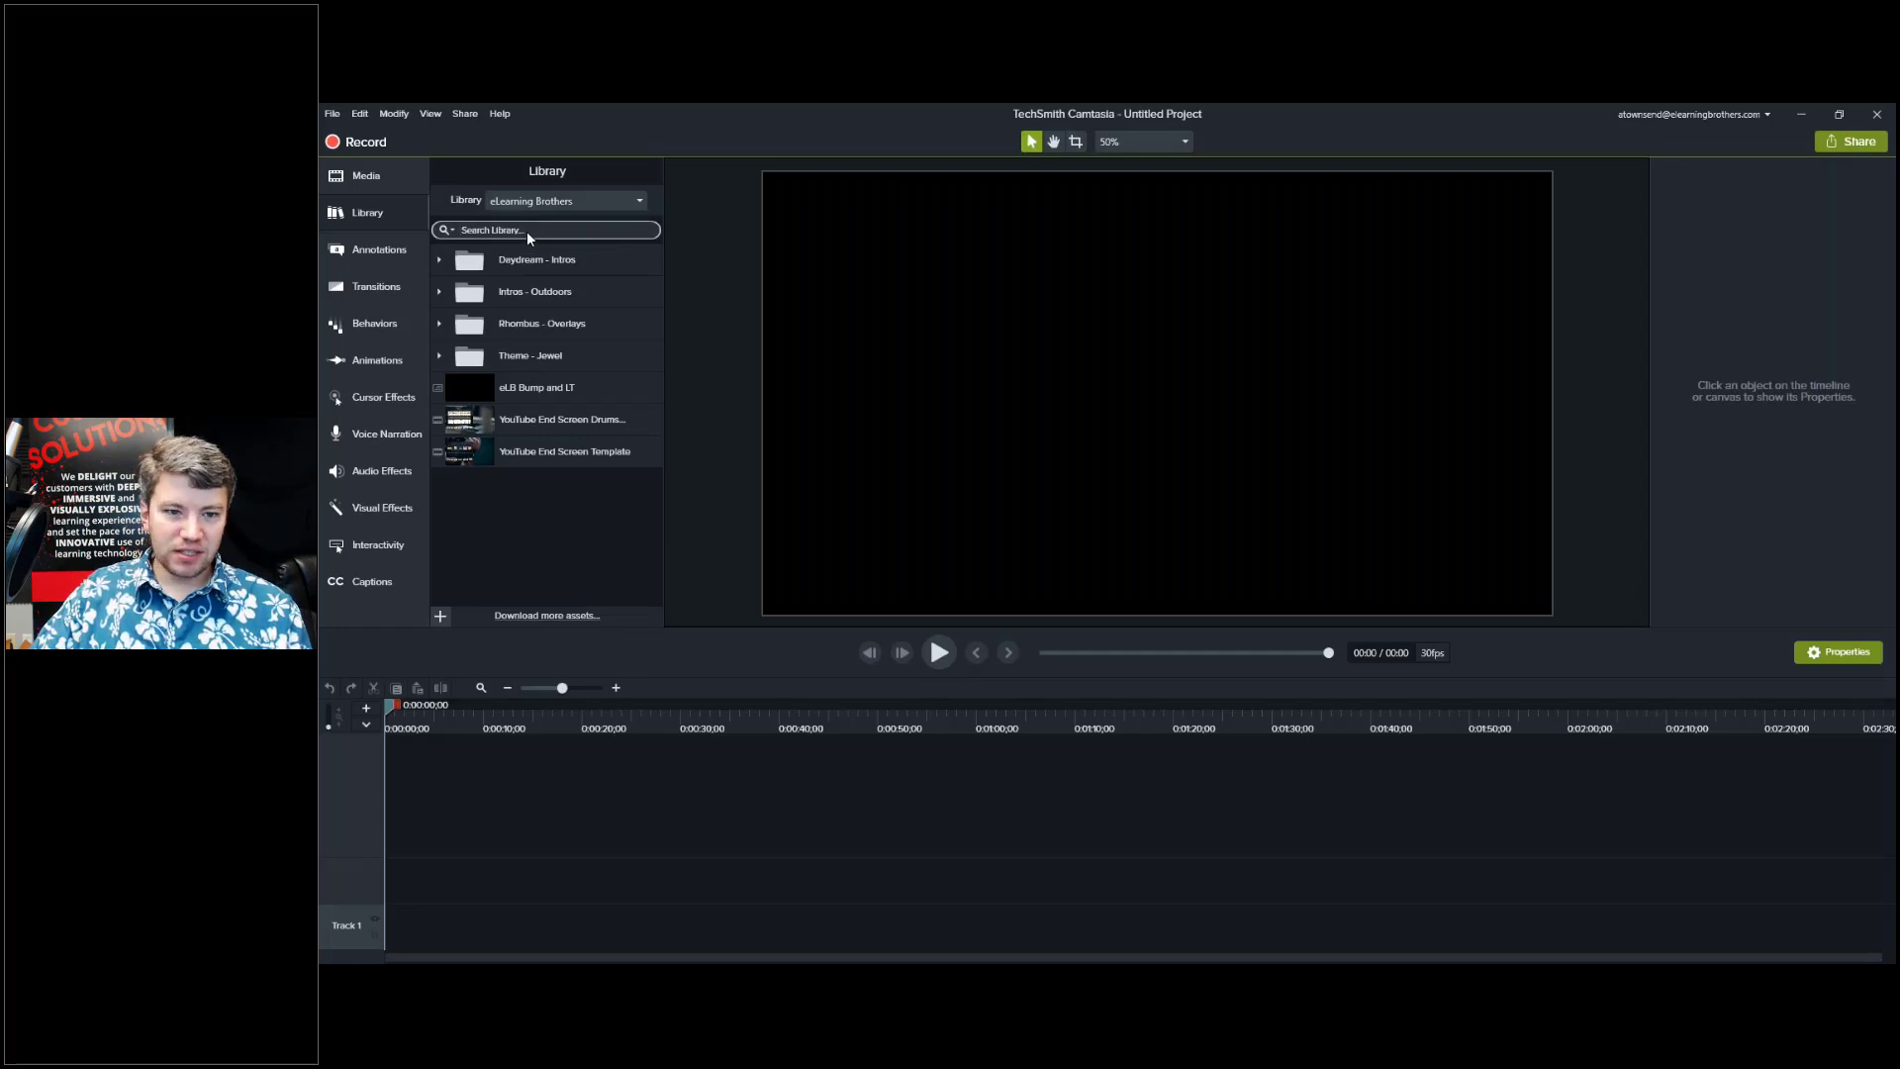
pyautogui.click(452, 231)
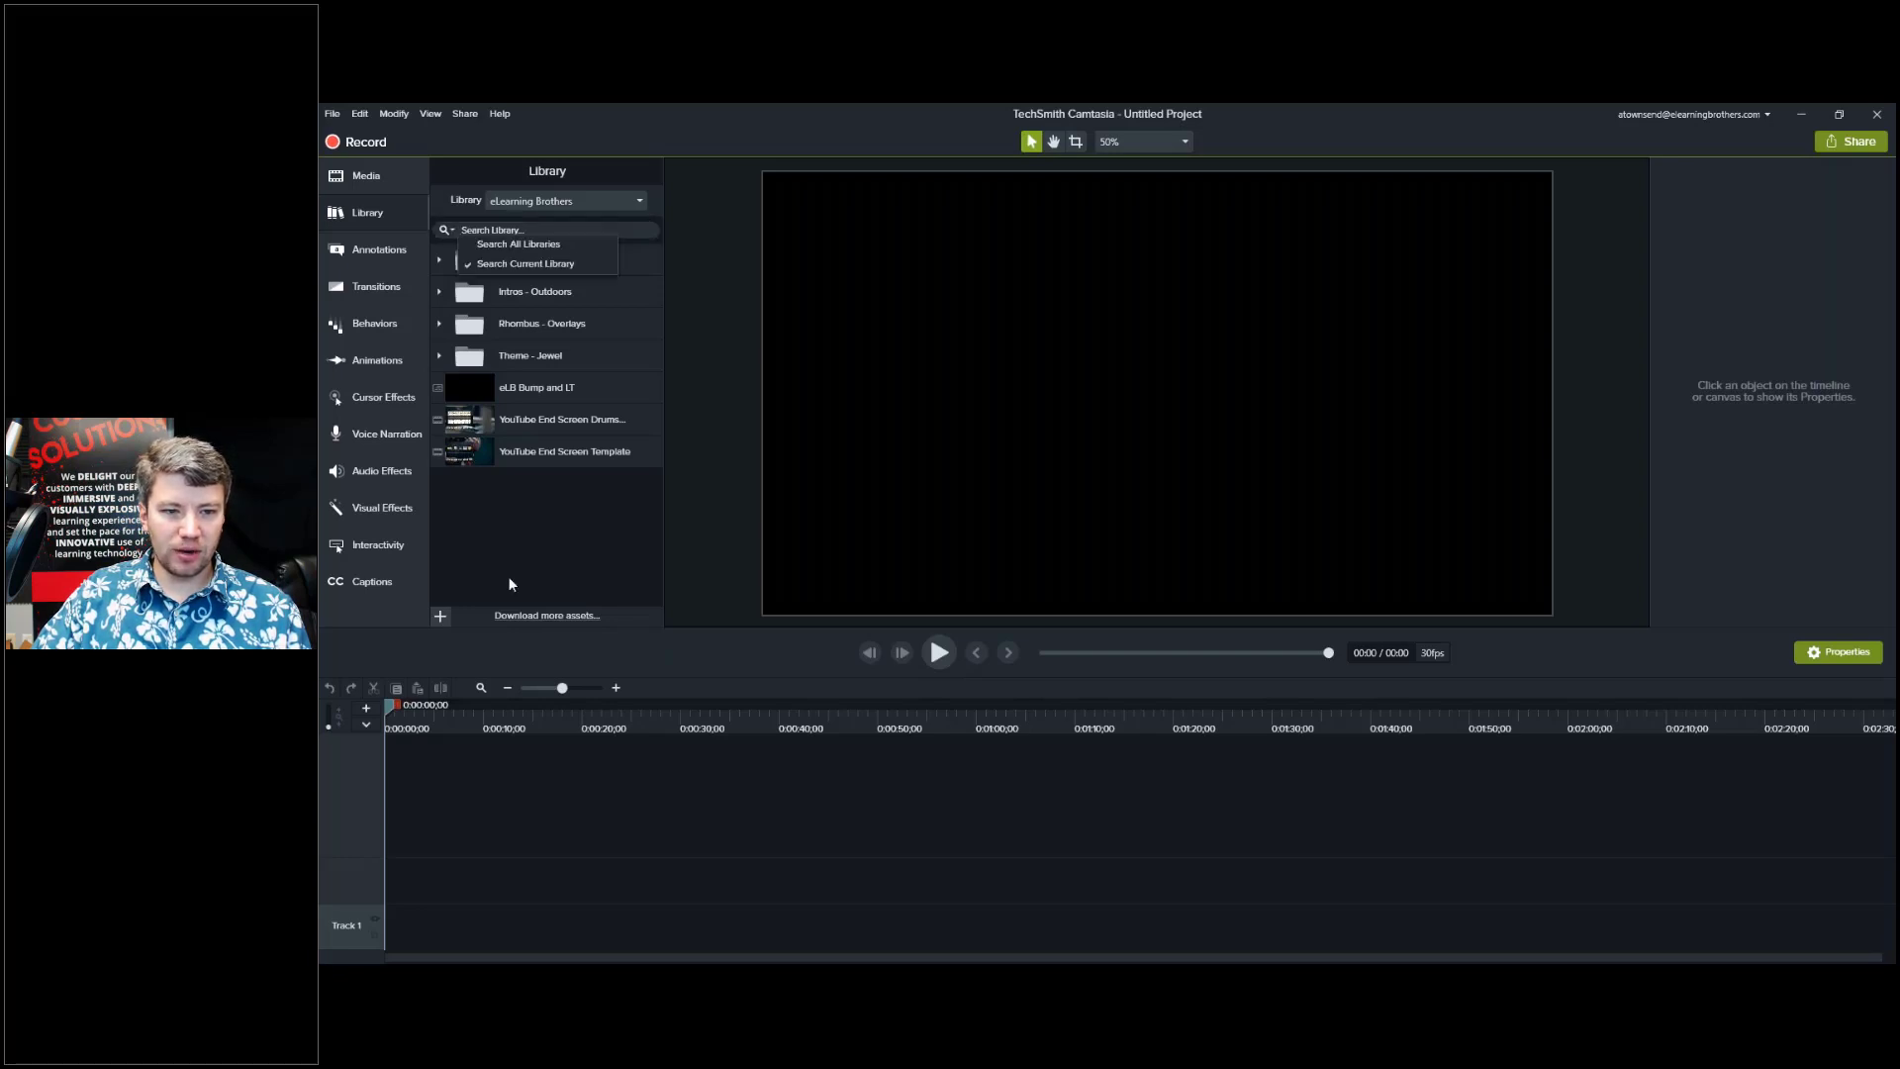
pyautogui.click(506, 528)
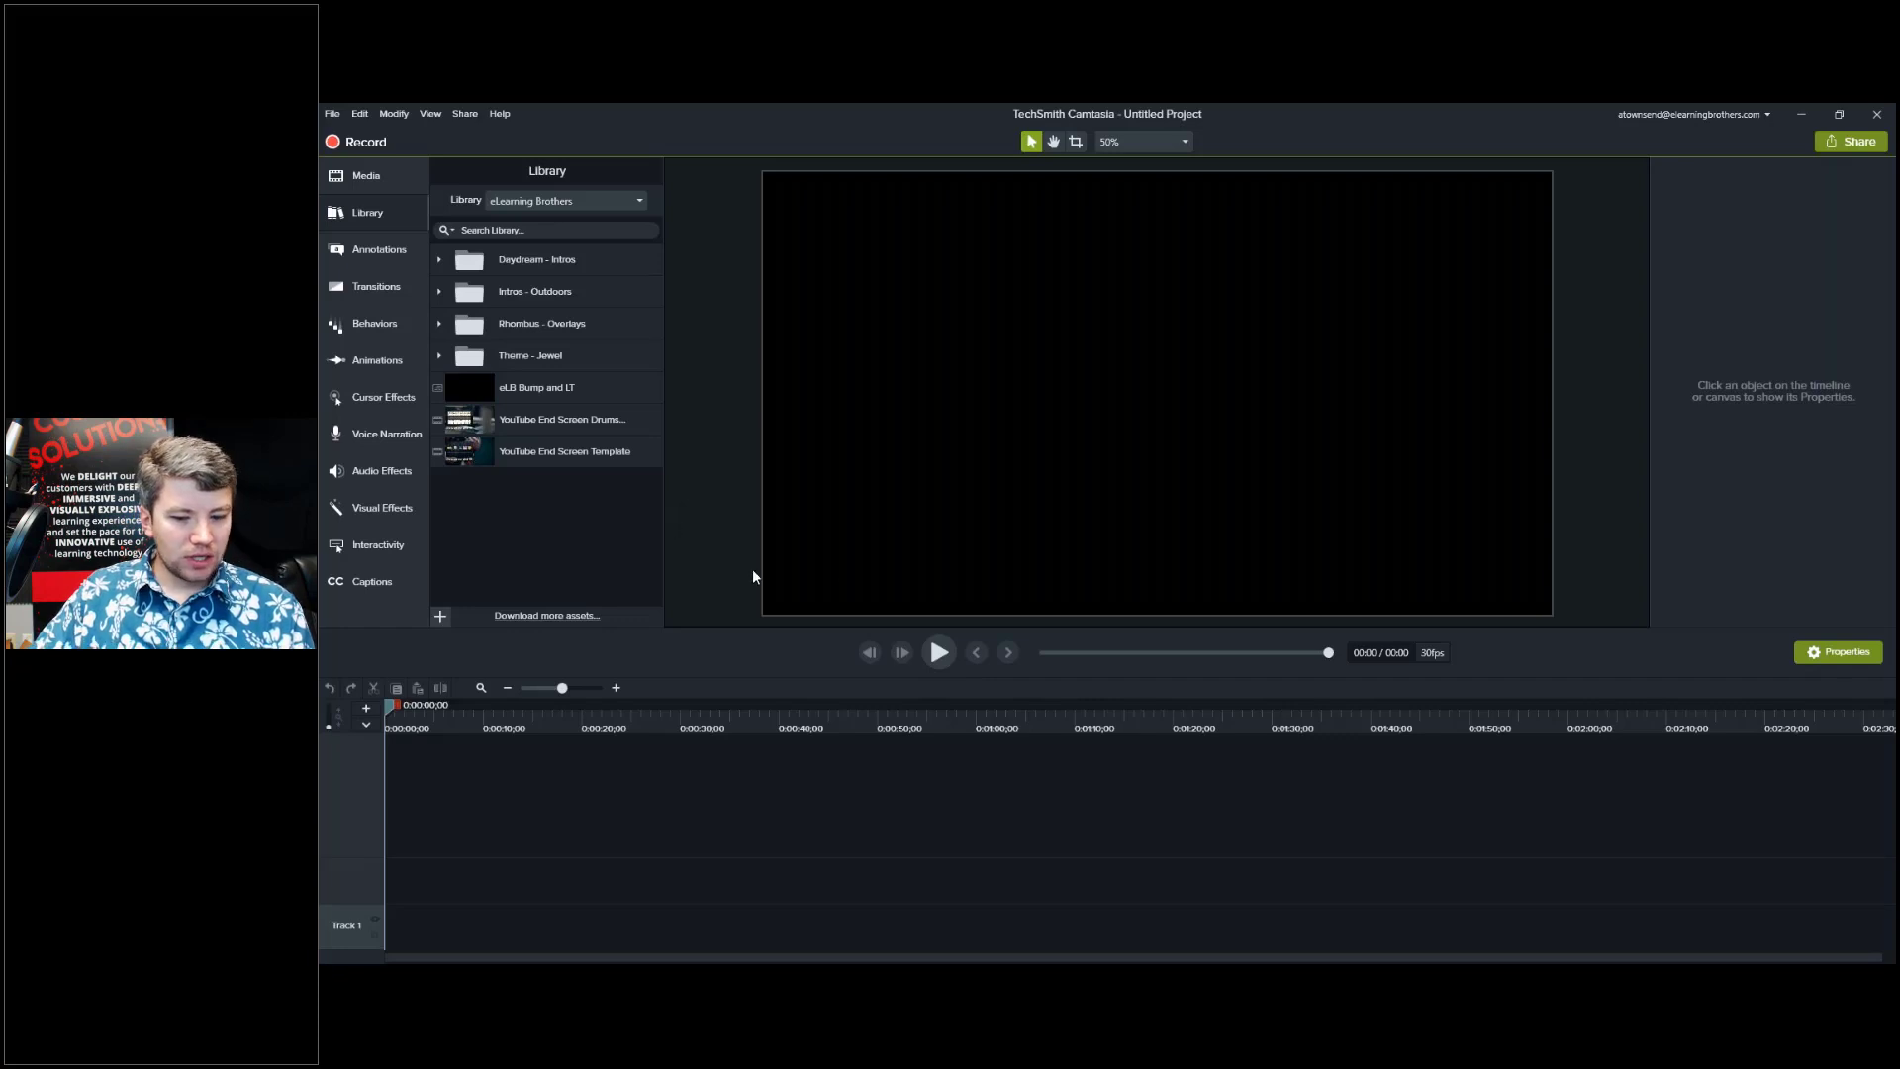
pyautogui.moveTo(456, 962)
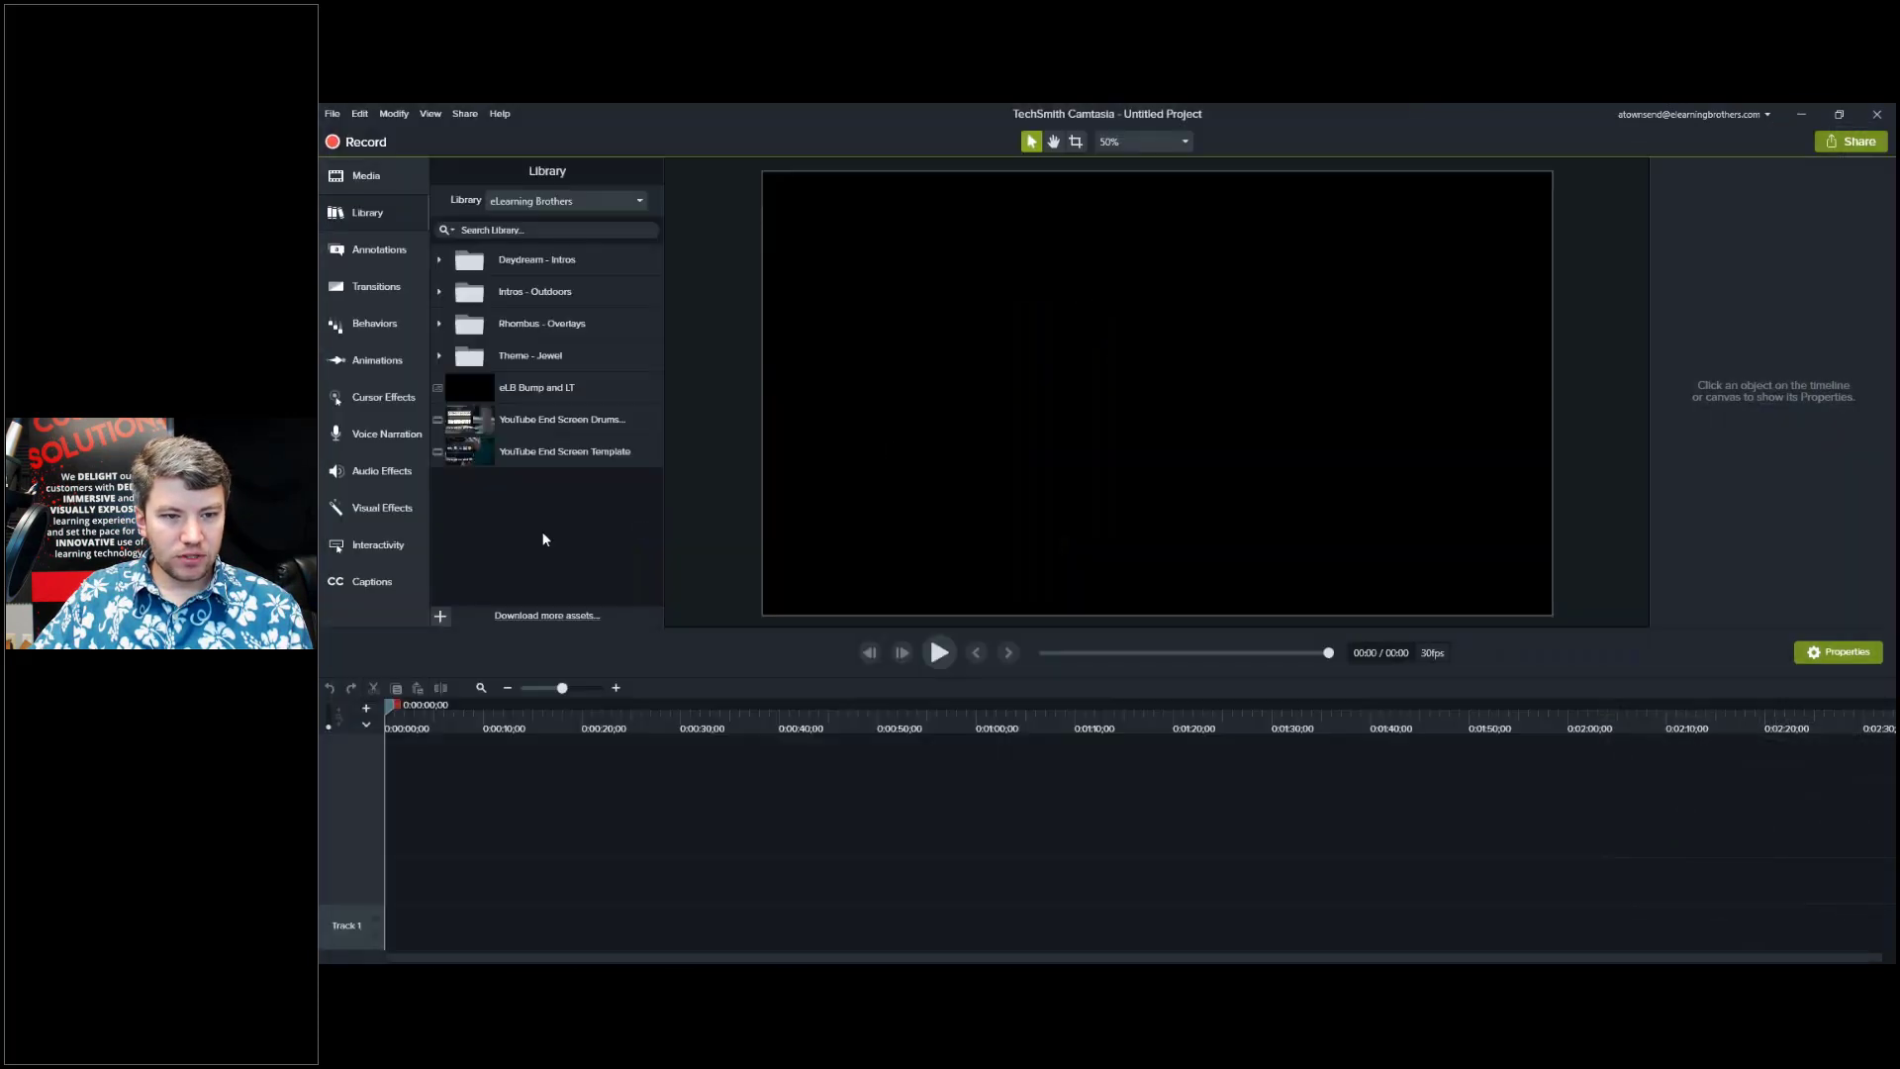
# Import How to Grill.mp4 from E:\Video\Taylor Footage and place it on Track 1.
pyautogui.click(381, 180)
pyautogui.click(548, 455)
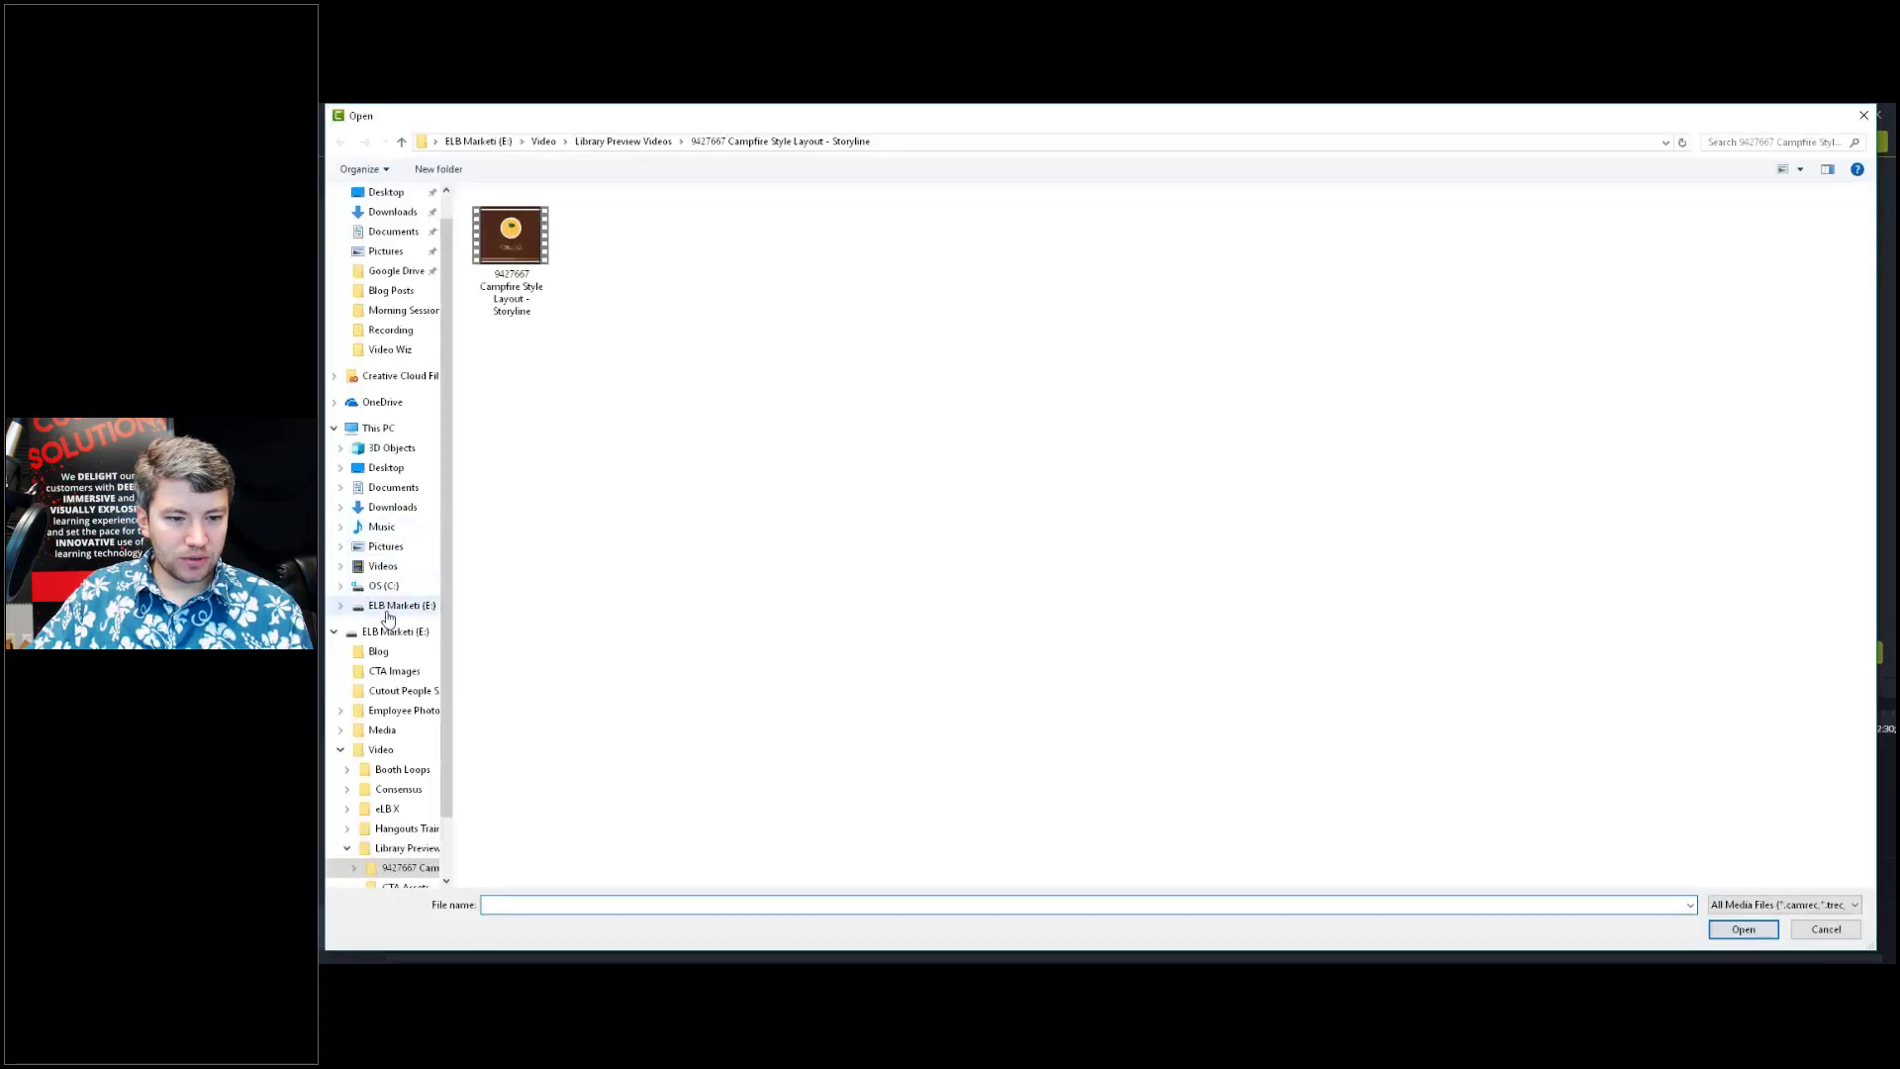
pyautogui.click(389, 607)
pyautogui.doubleClick(943, 260)
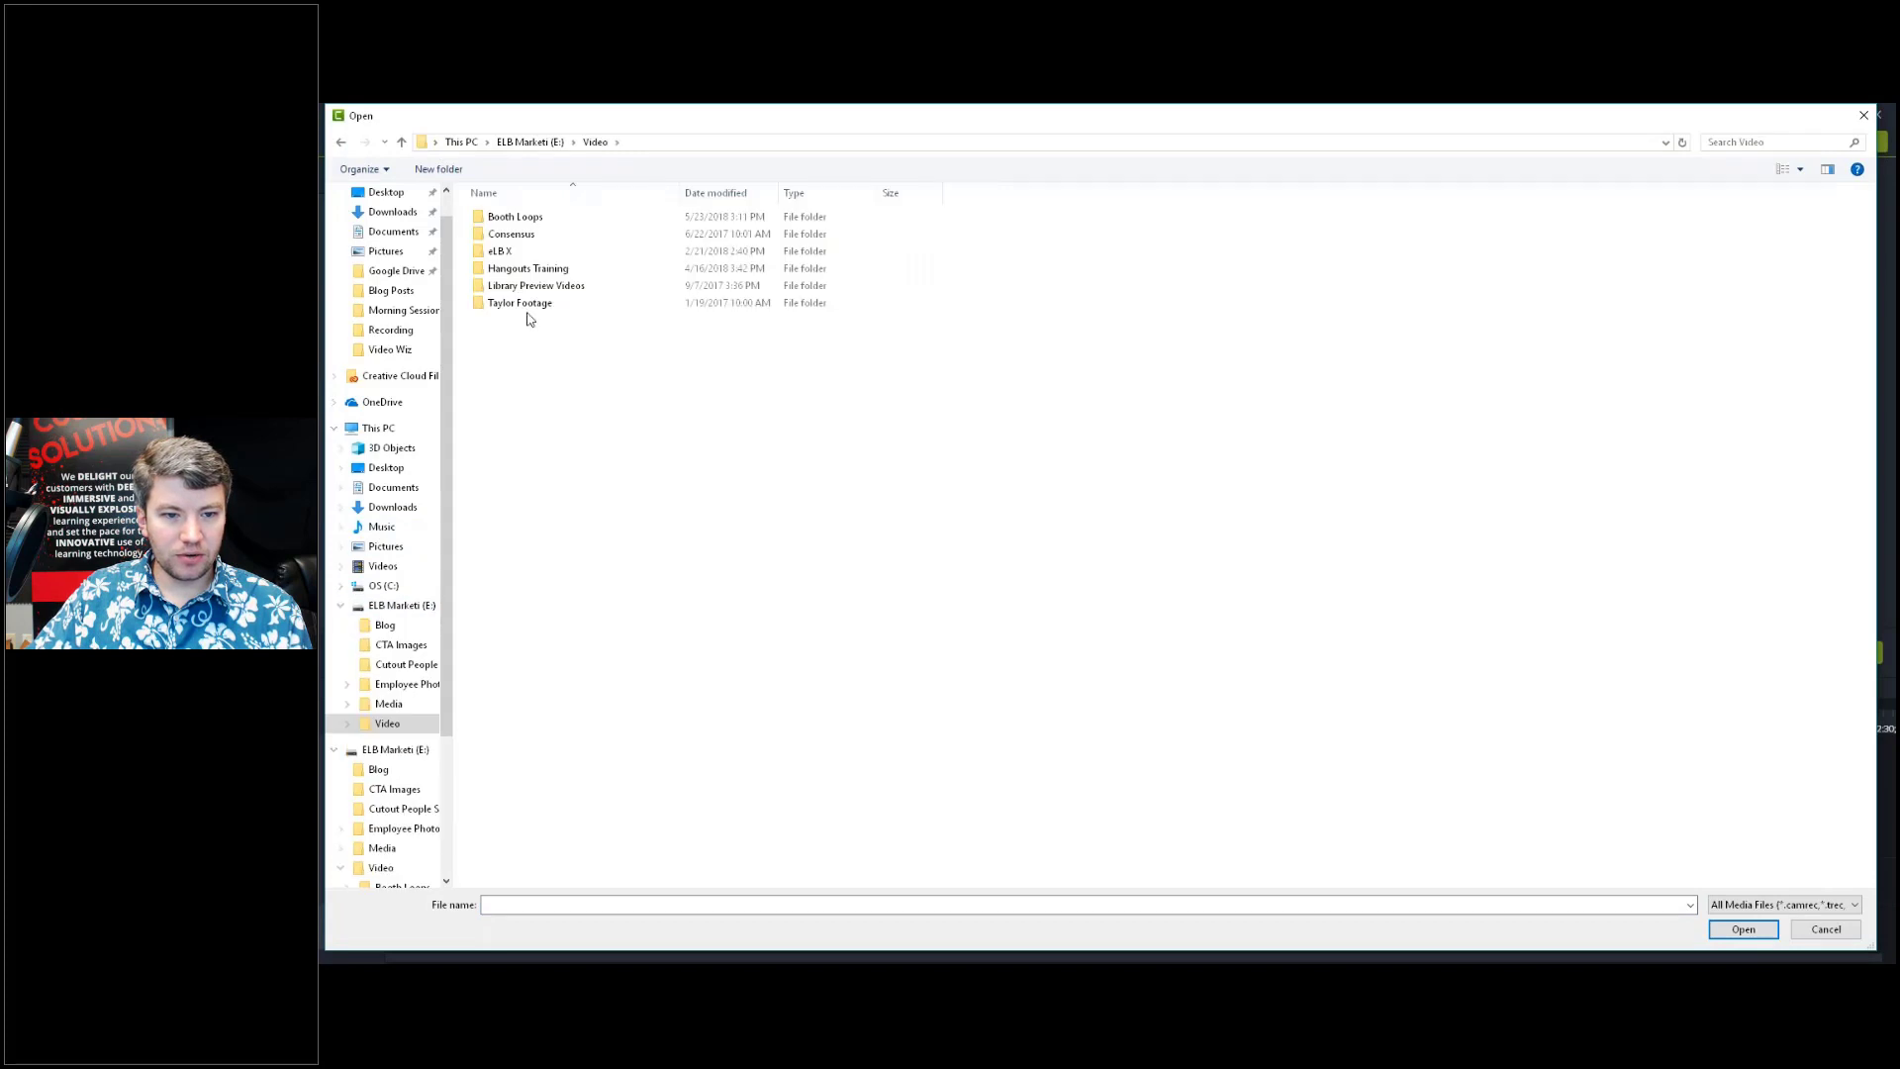
pyautogui.doubleClick(527, 313)
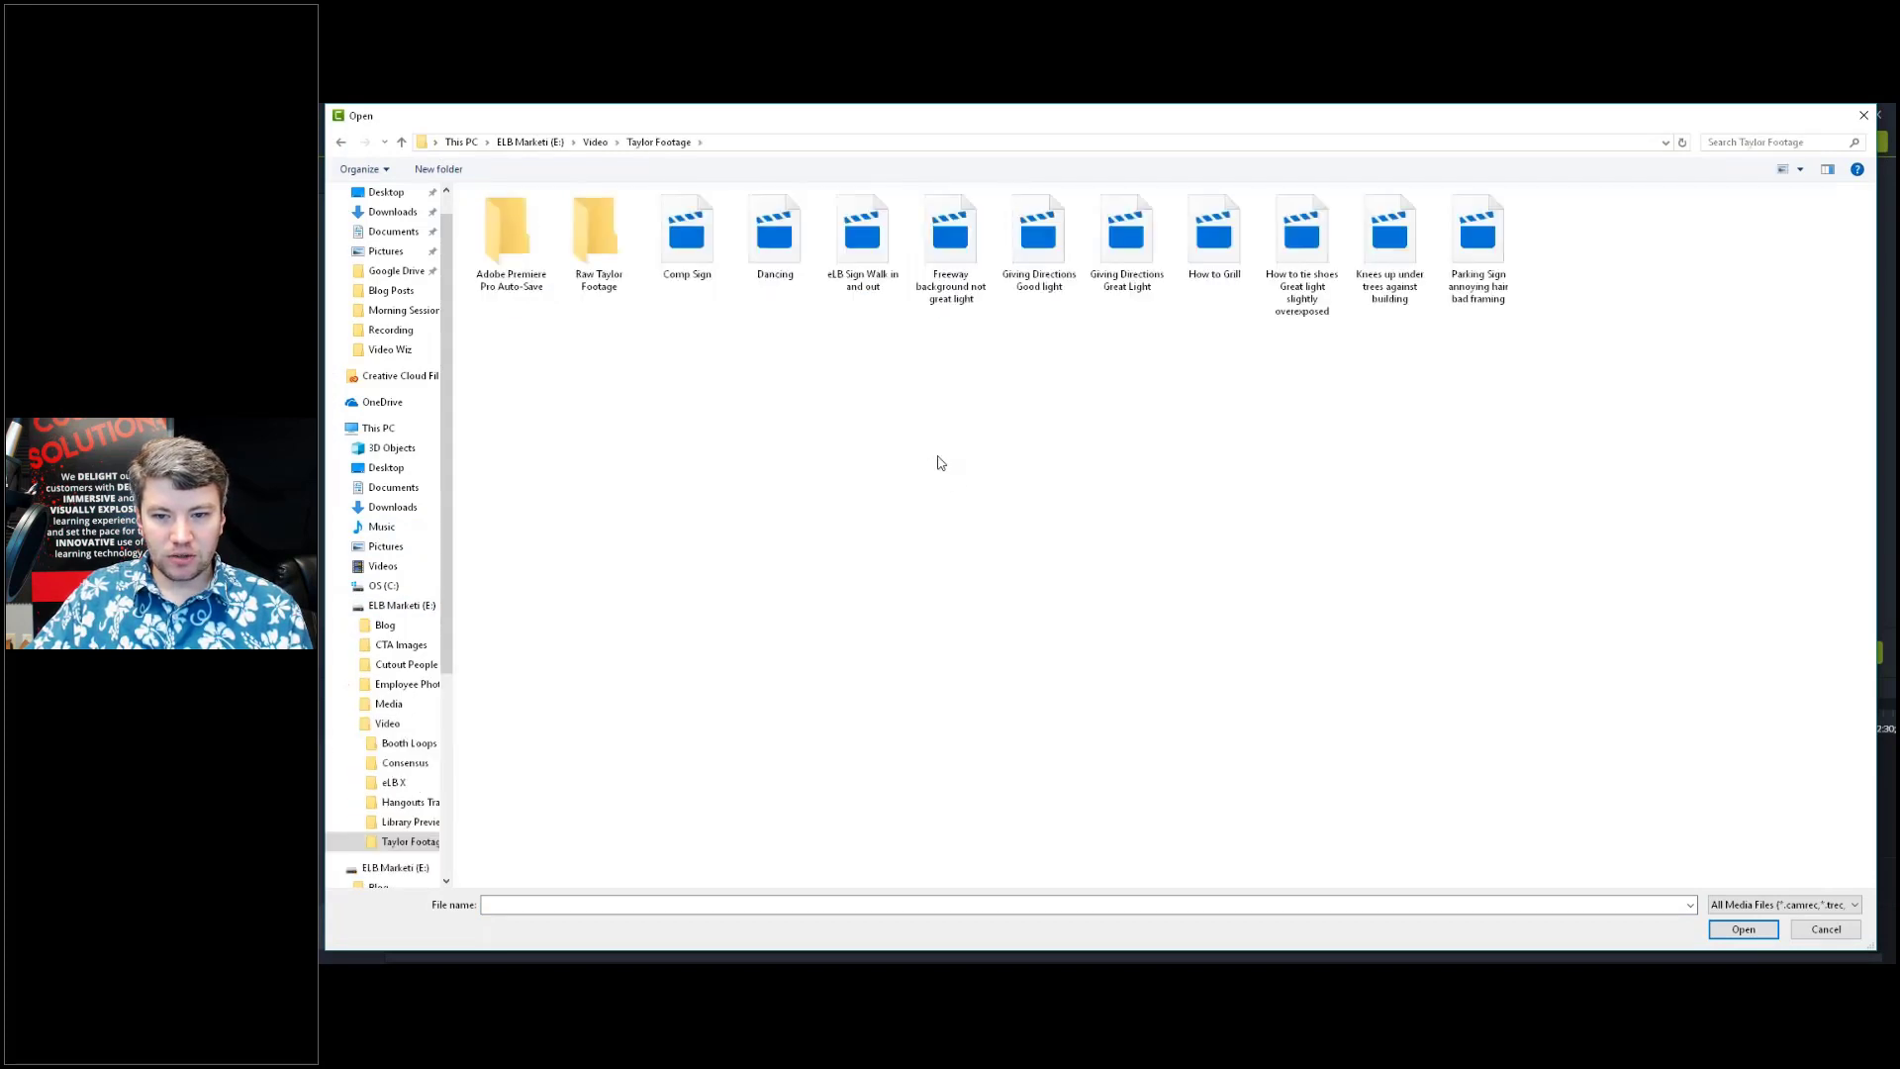
pyautogui.doubleClick(1214, 278)
pyautogui.moveTo(491, 229); pyautogui.dragTo(386, 935)
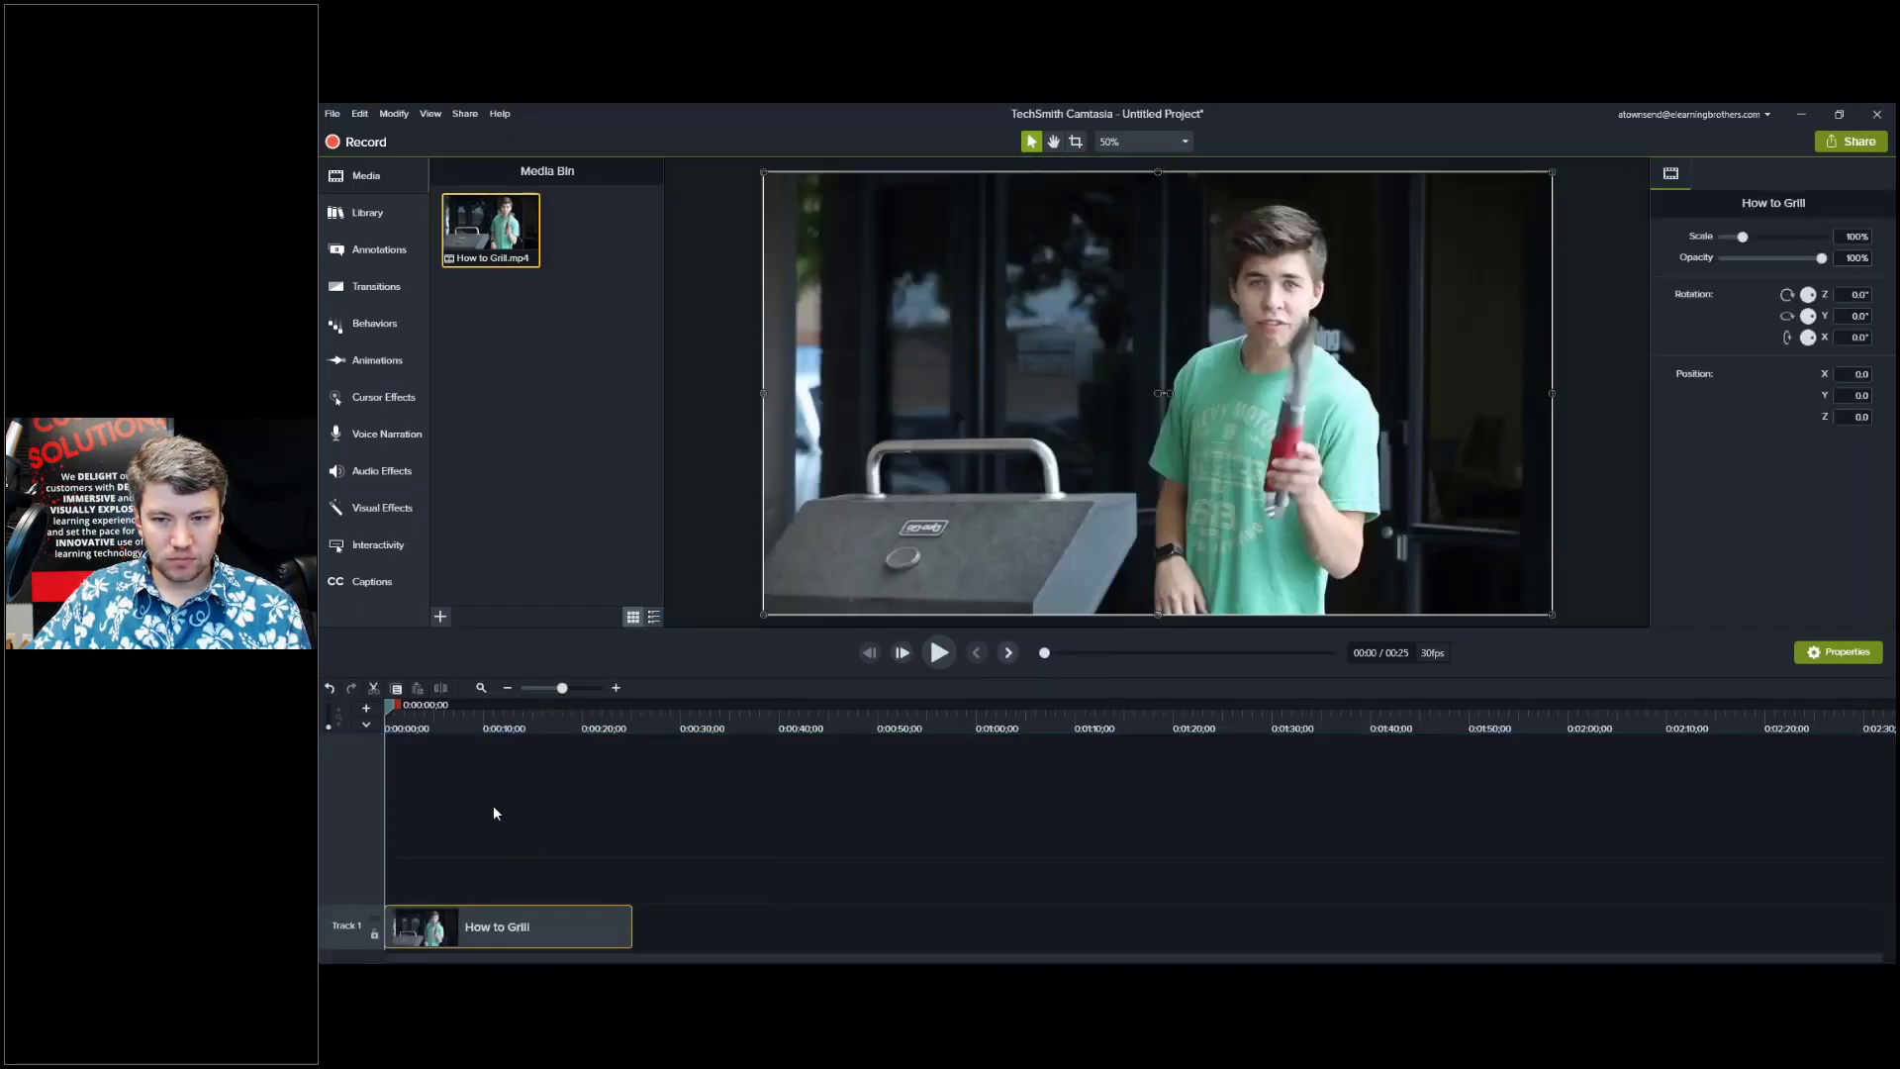
# Scrub the playhead to about 4 seconds and bring the eLearning Brothers library site forward.
pyautogui.click(457, 721)
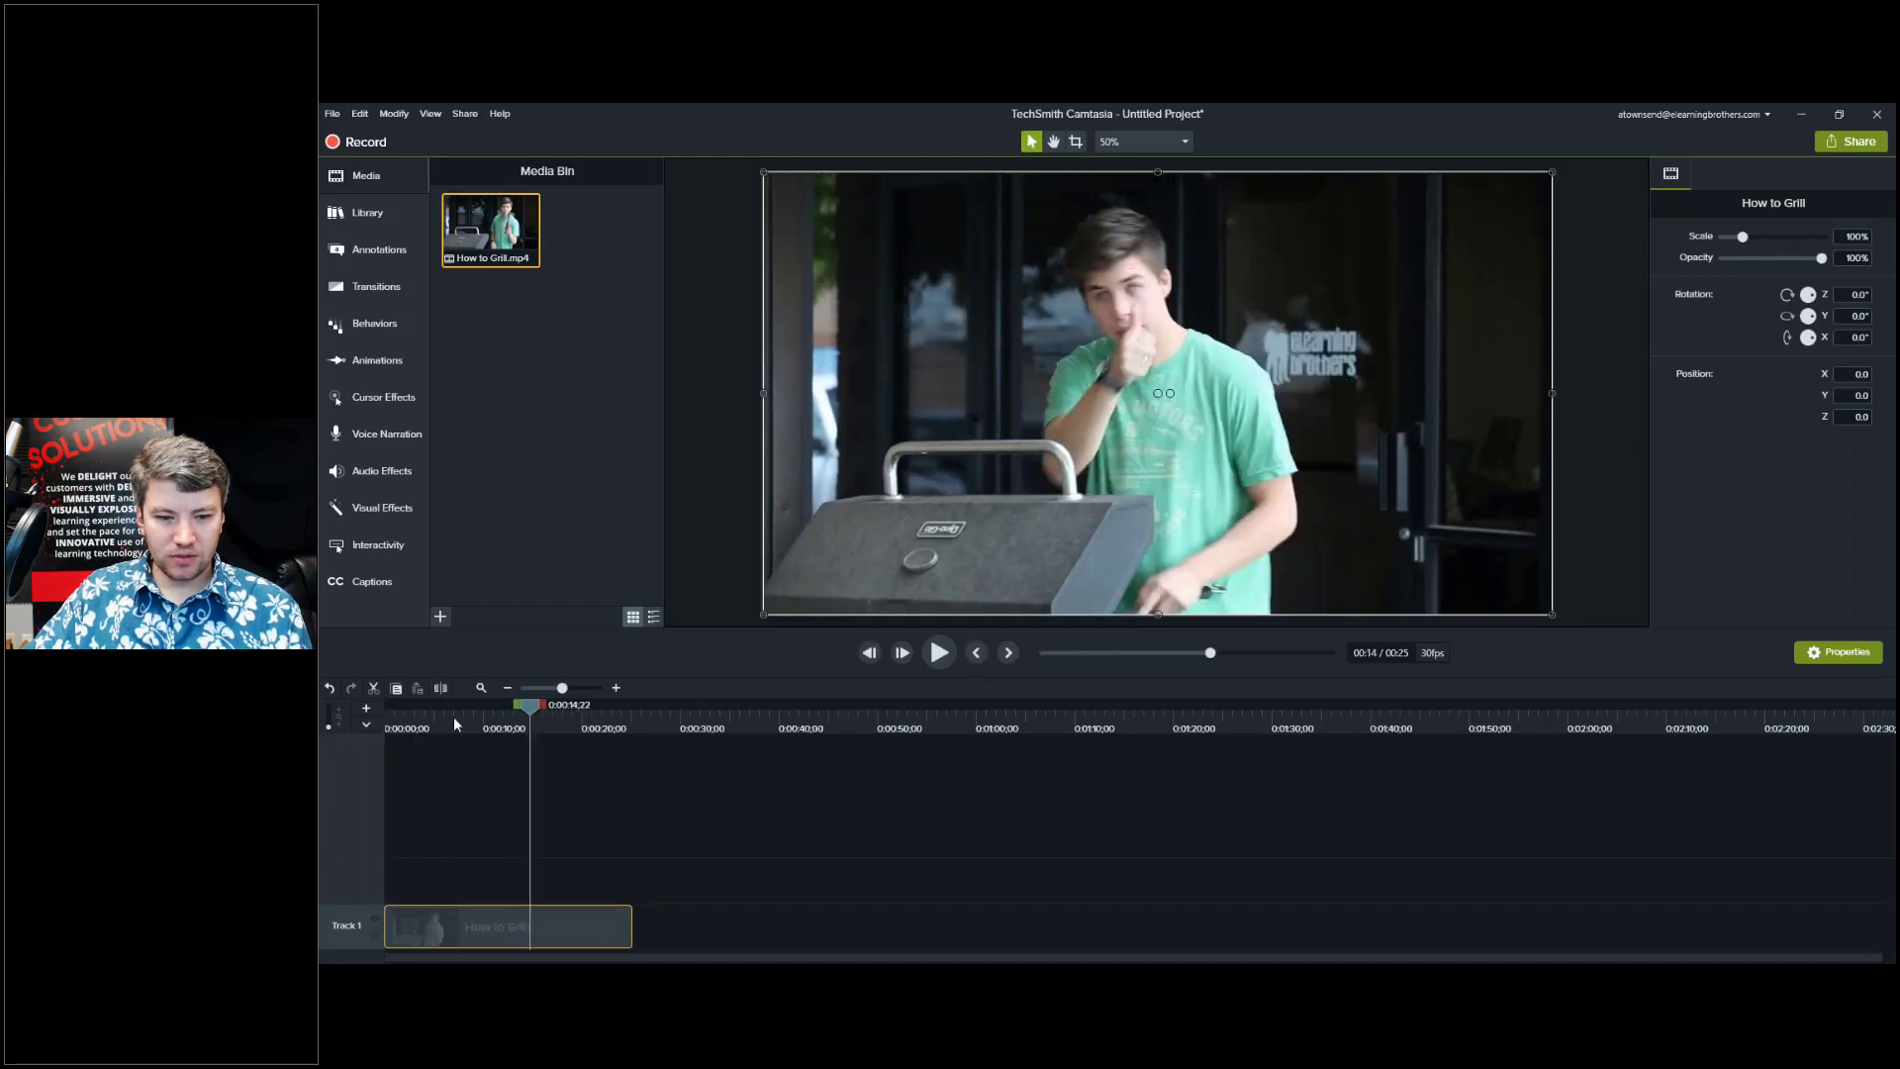
pyautogui.moveTo(451, 714); pyautogui.dragTo(432, 720)
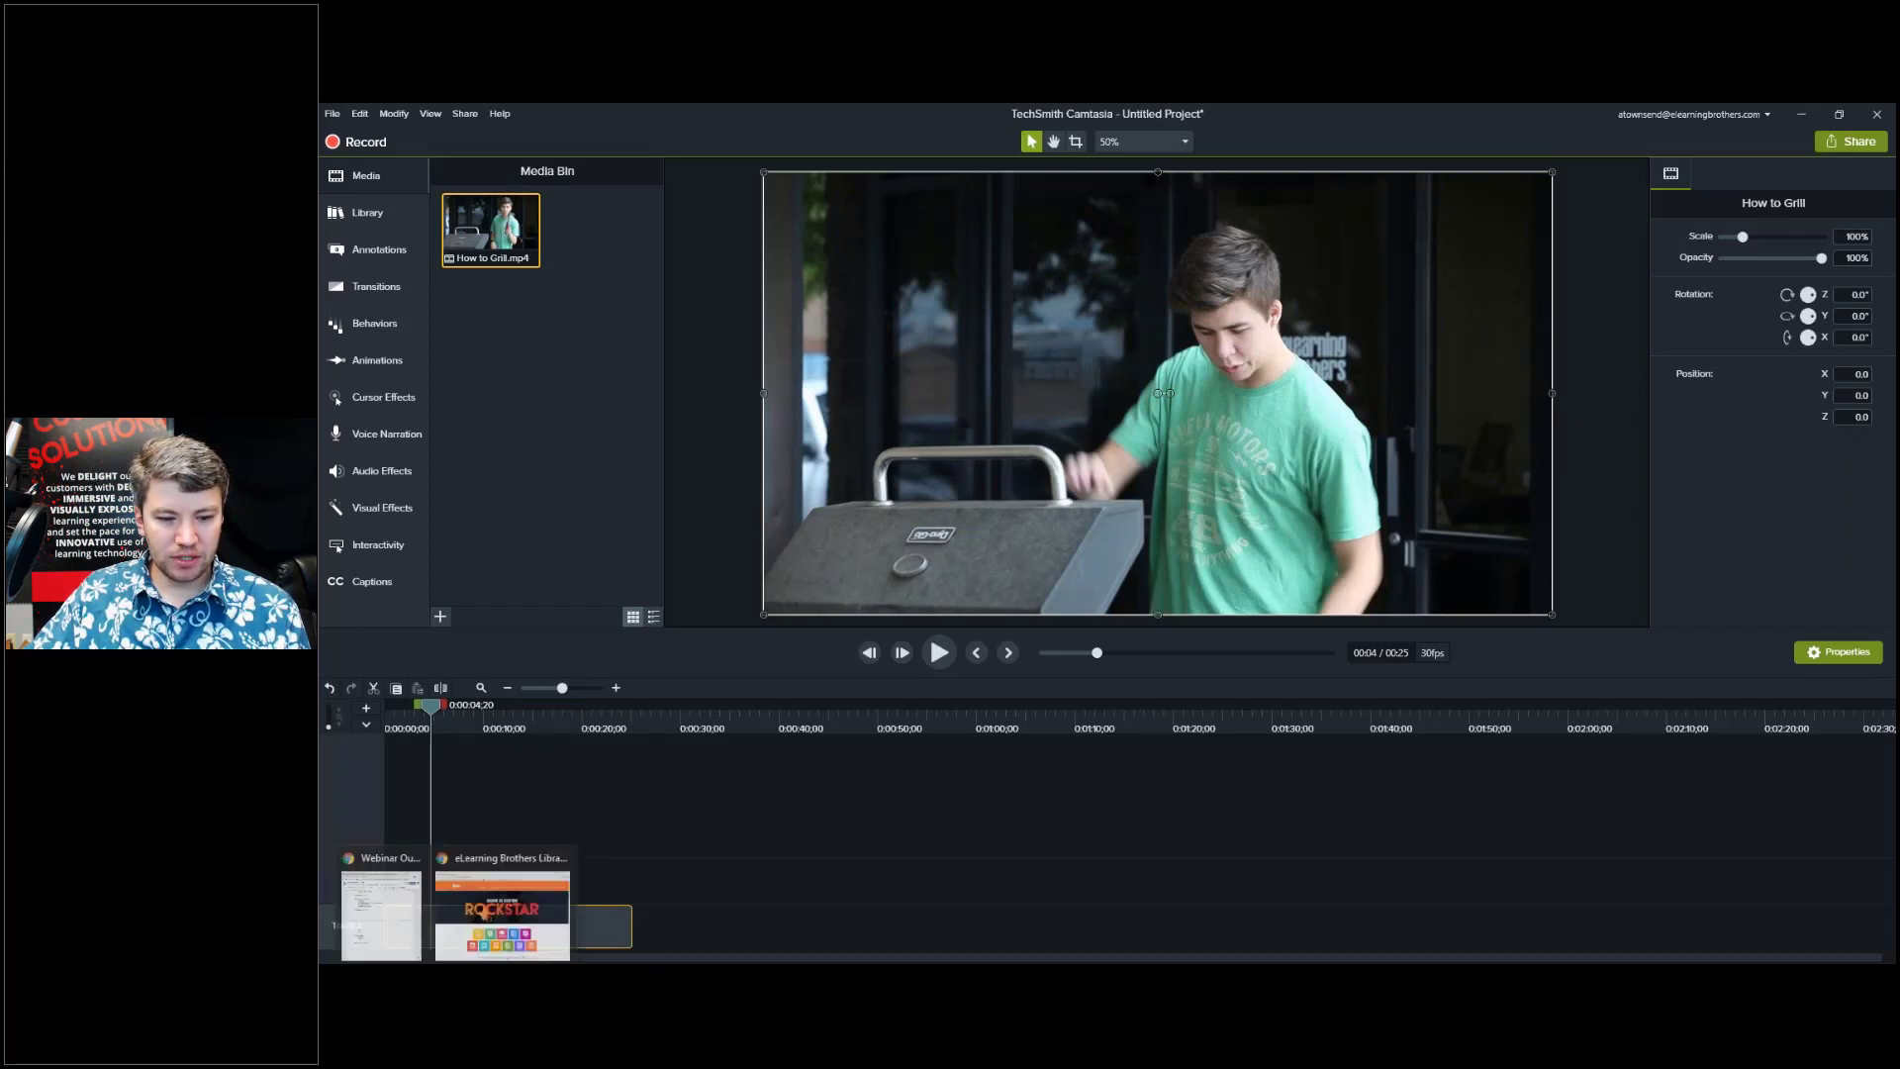
pyautogui.click(487, 925)
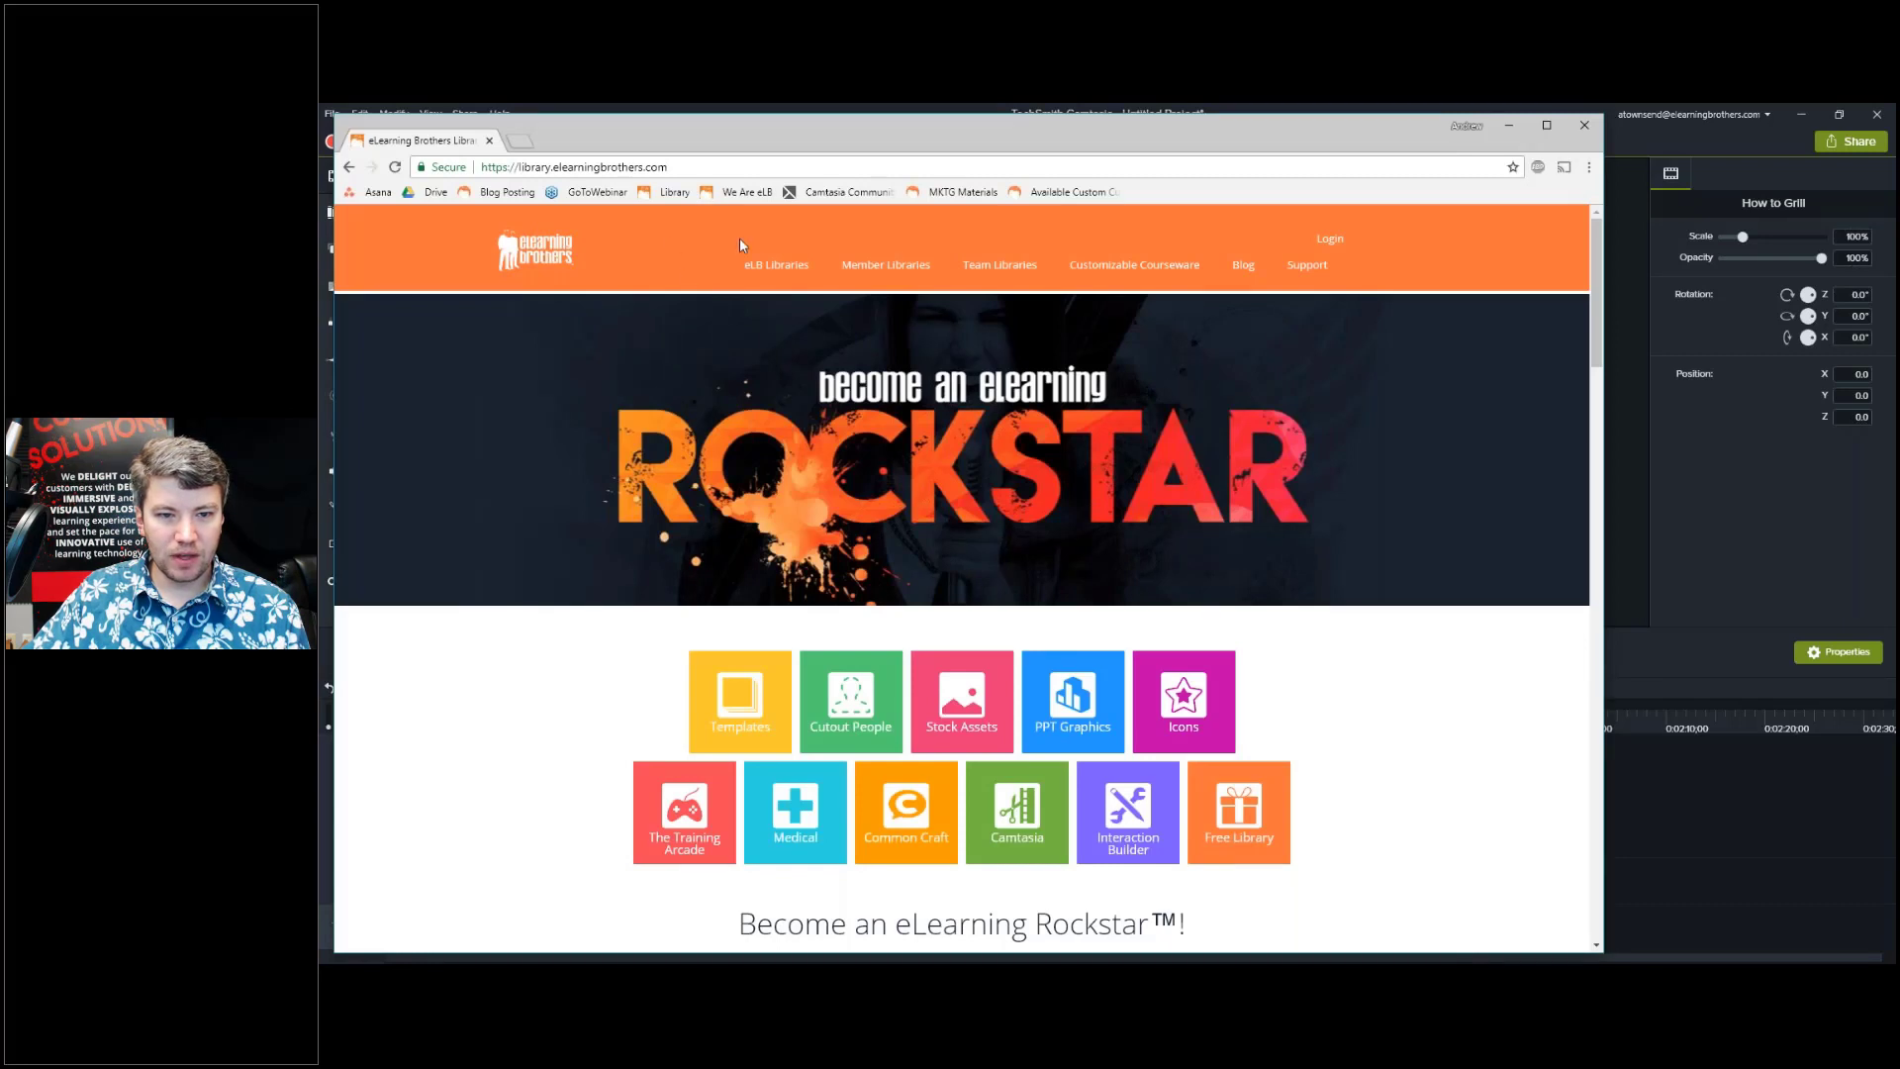
# Browse the Camtasia Overlays templates and open the Vintage Circus product page.
pyautogui.moveTo(777, 266)
pyautogui.moveTo(787, 304)
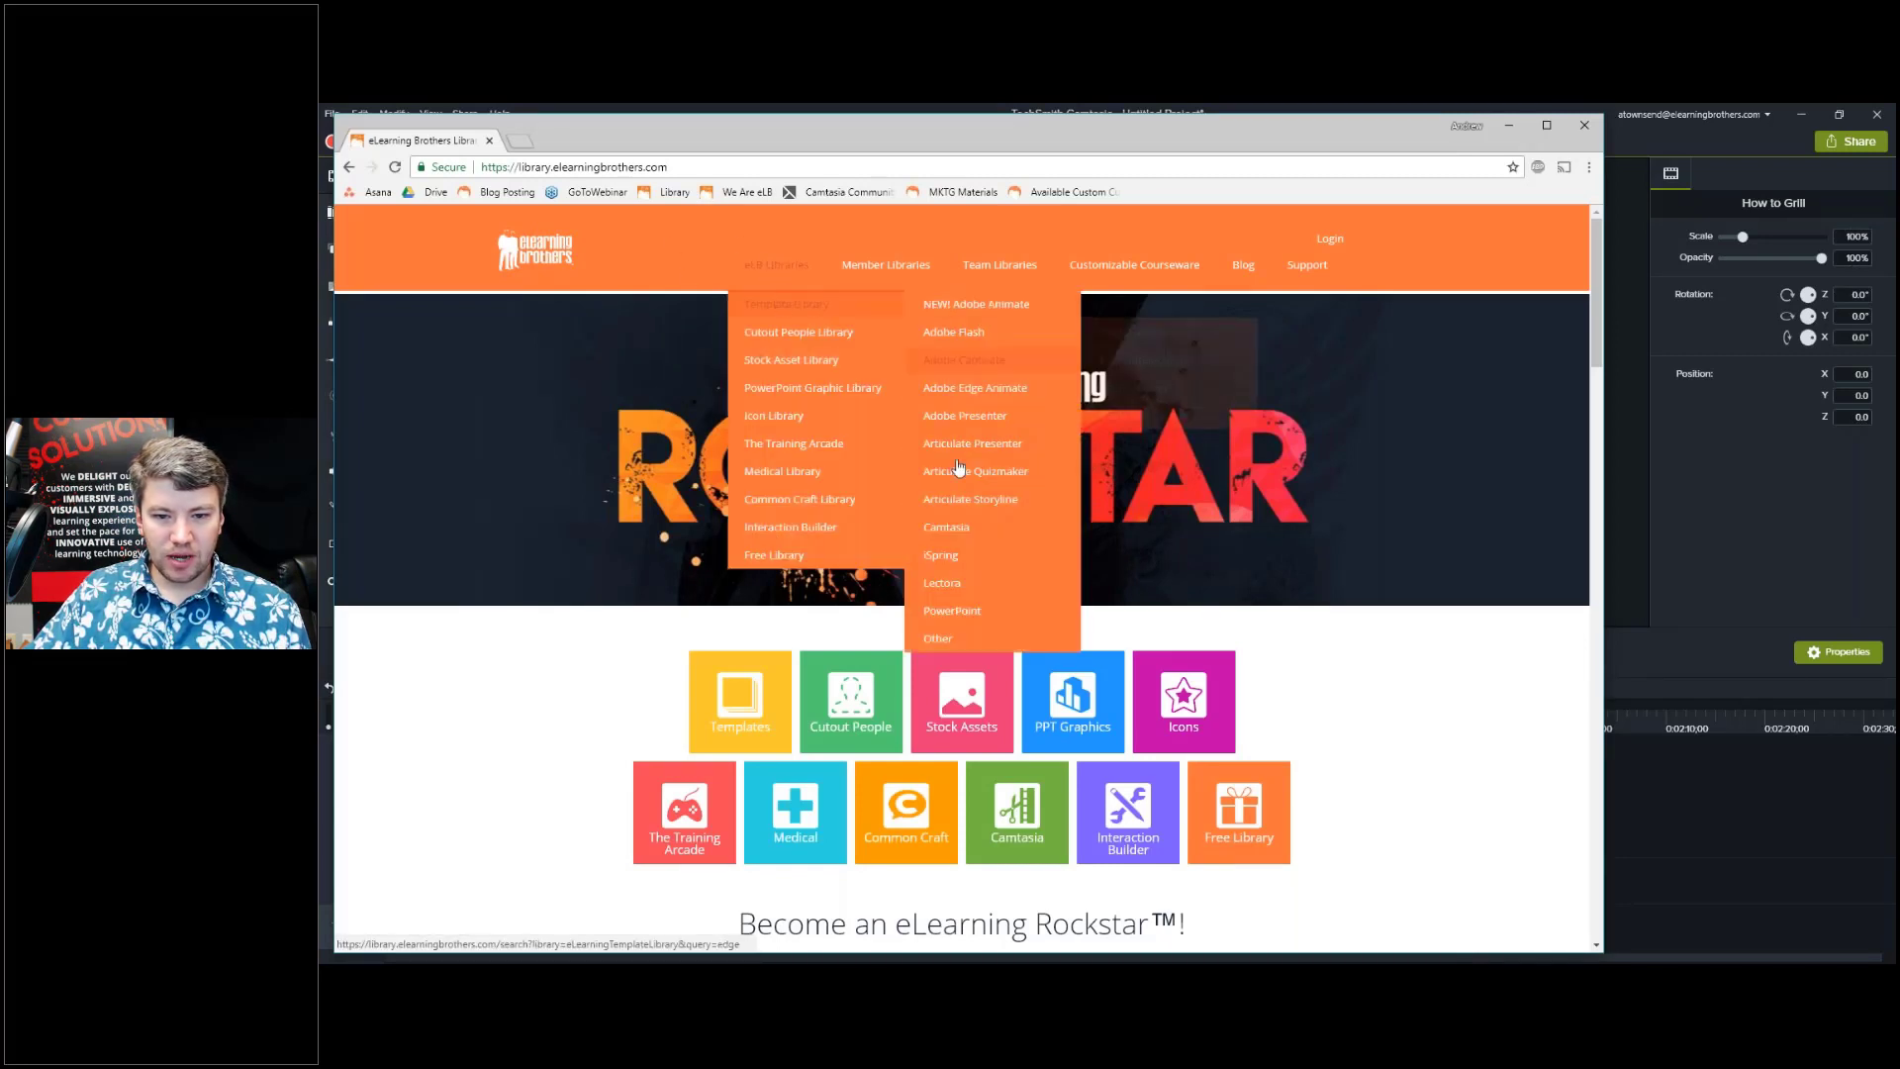
pyautogui.moveTo(960, 532)
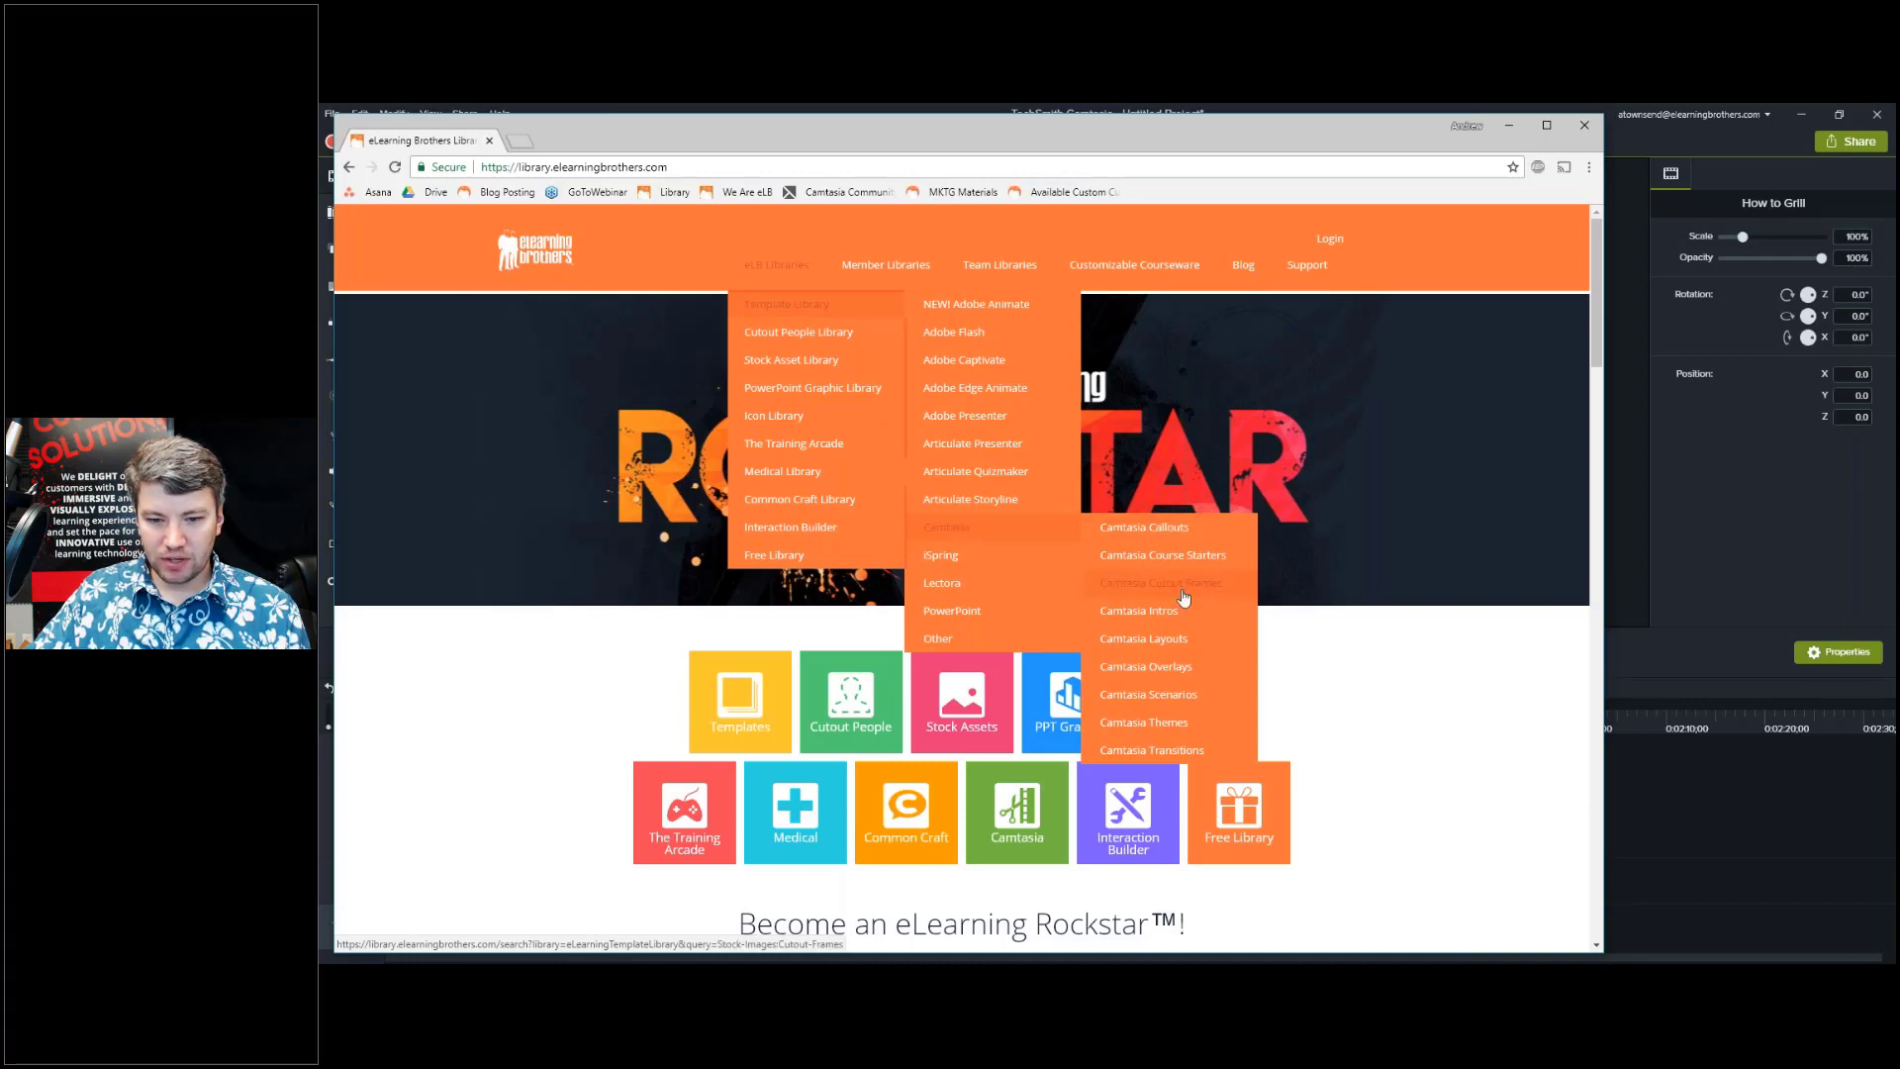
pyautogui.click(1200, 674)
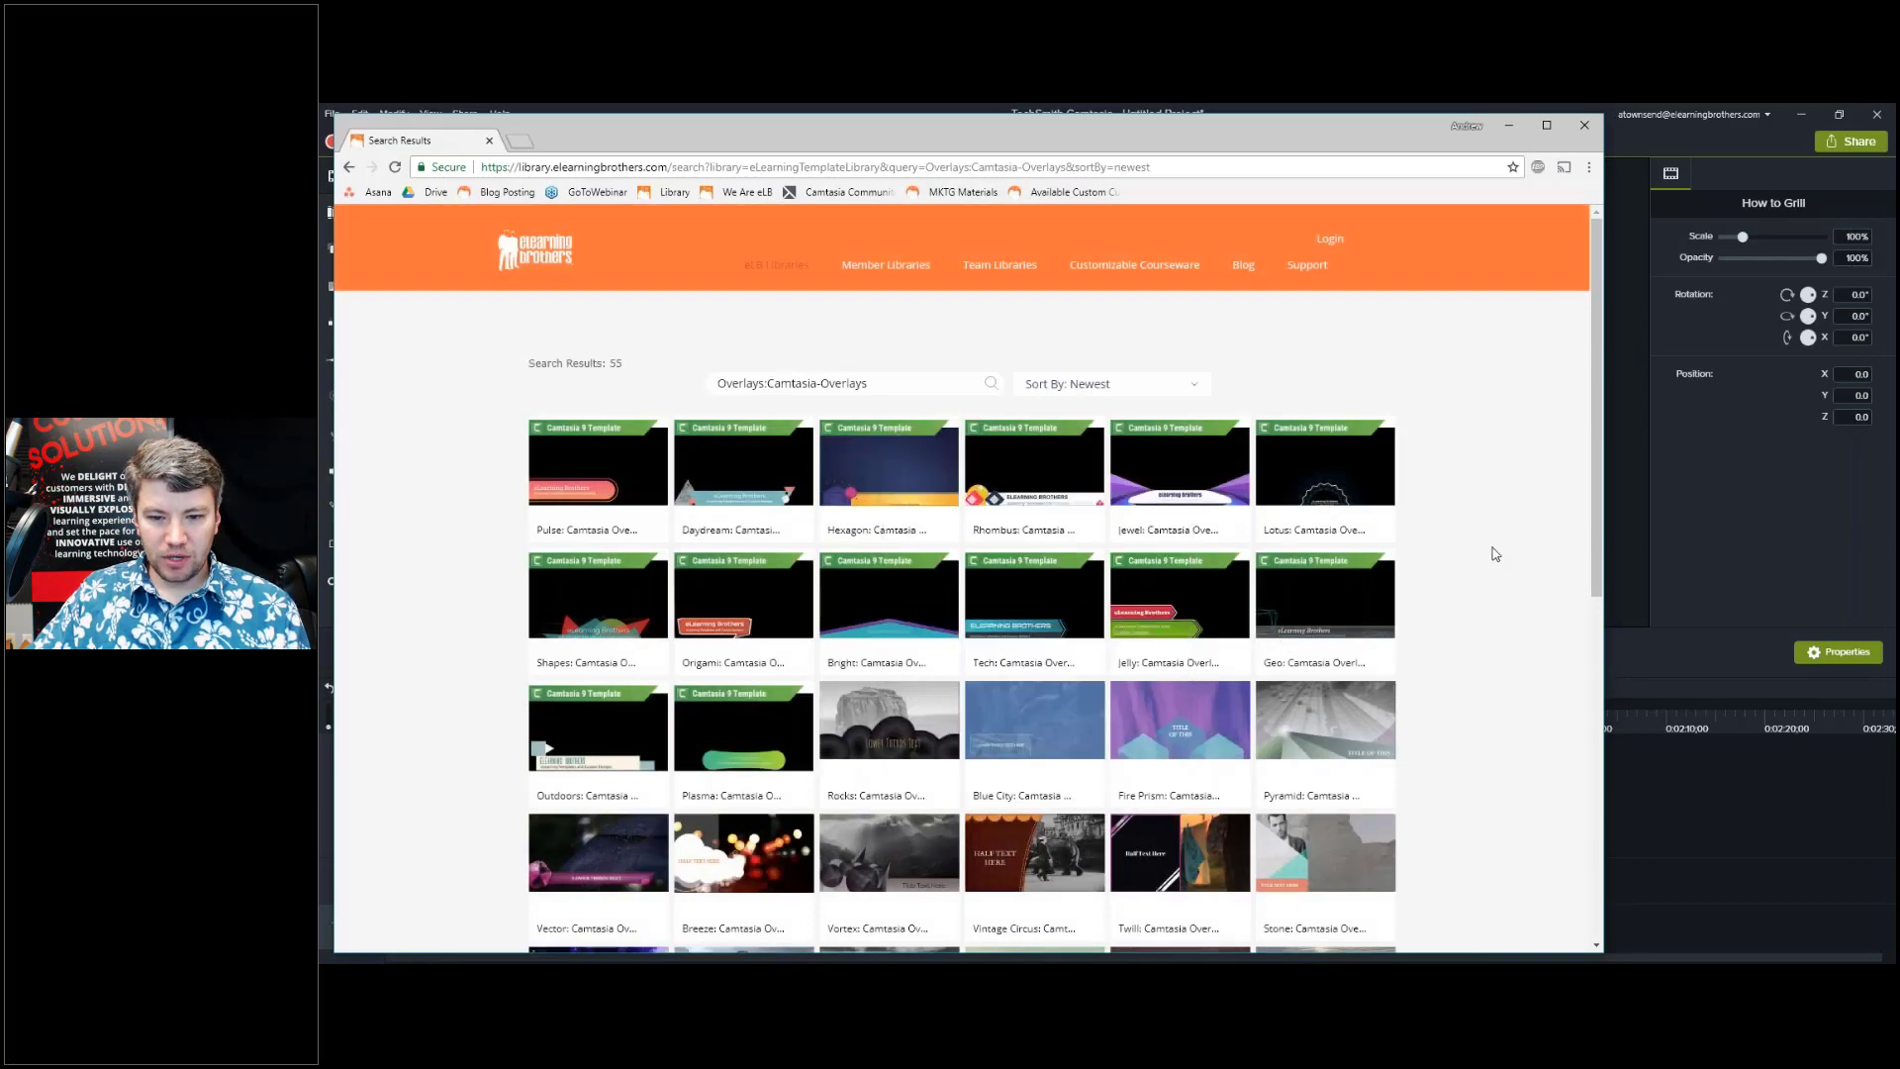
pyautogui.scroll(-1, 1495, 555)
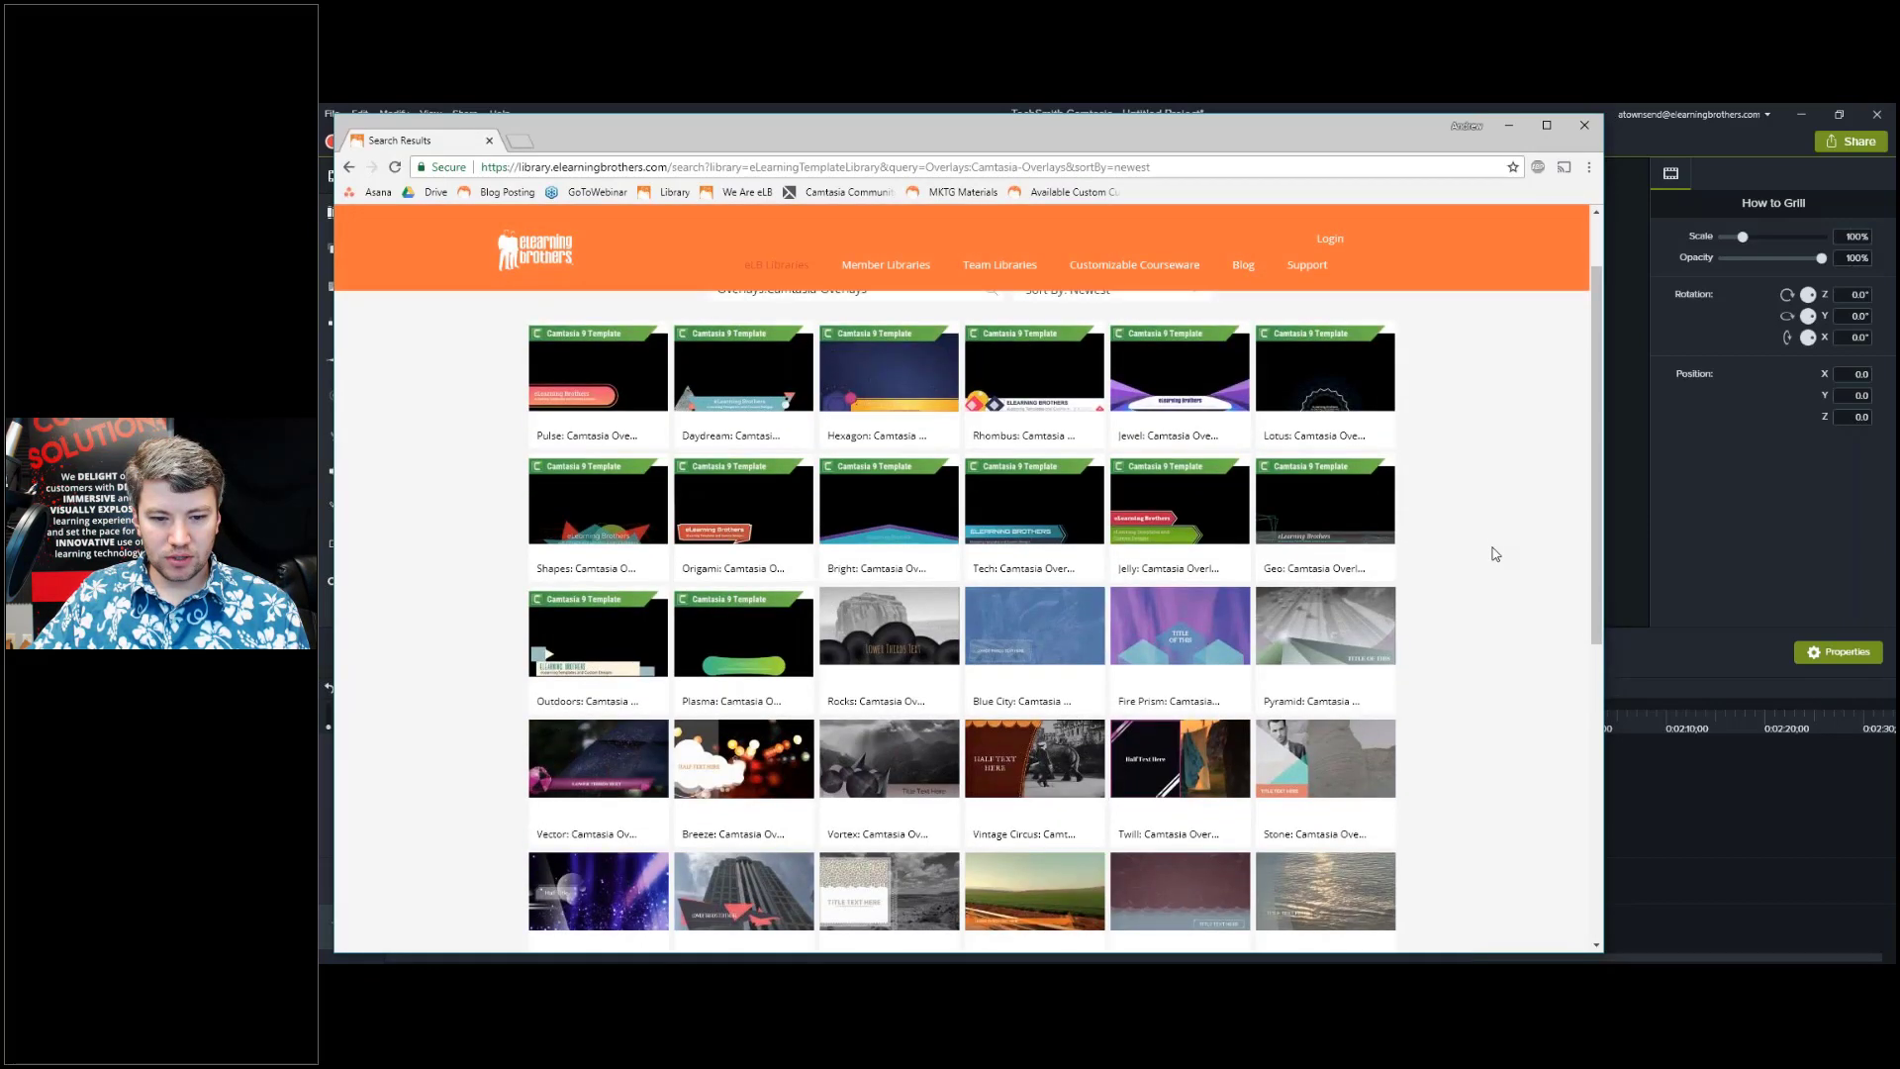
pyautogui.scroll(-1, 1496, 555)
pyautogui.scroll(-1, 1496, 554)
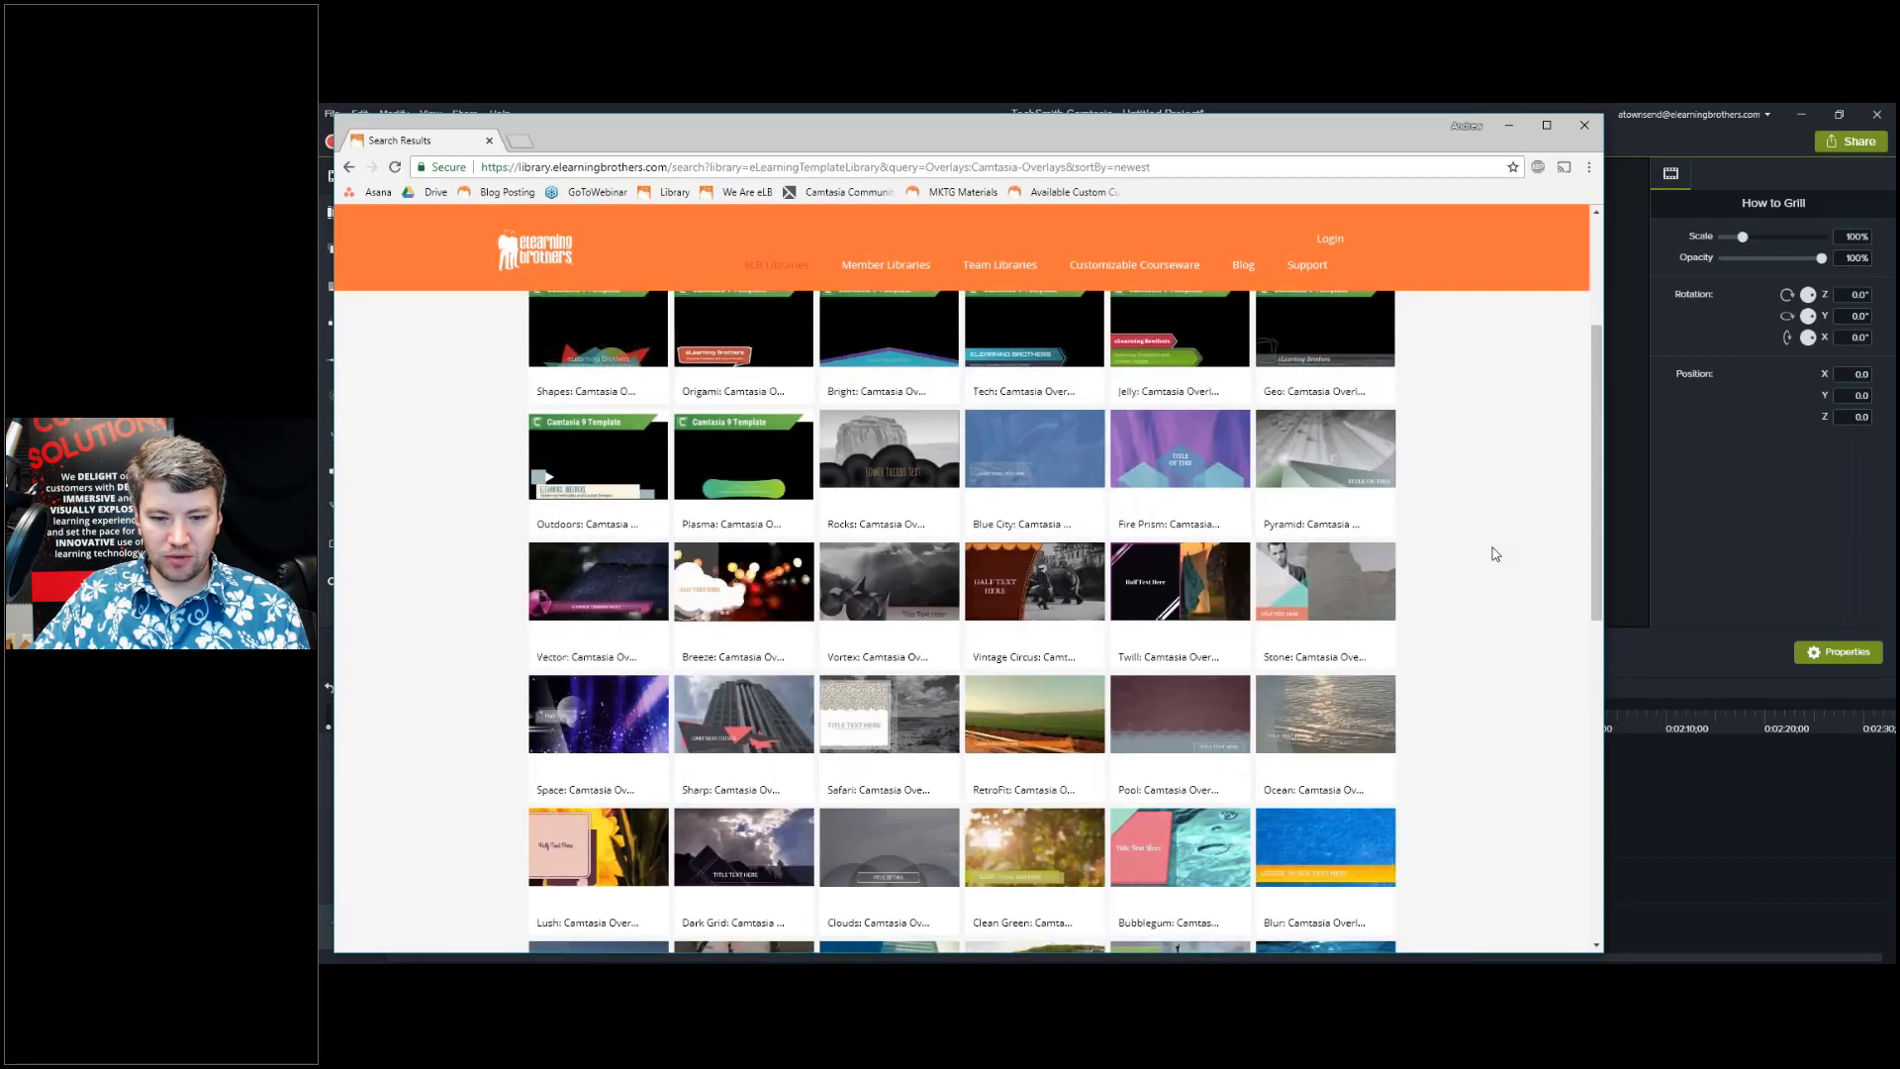
pyautogui.scroll(-2, 1495, 554)
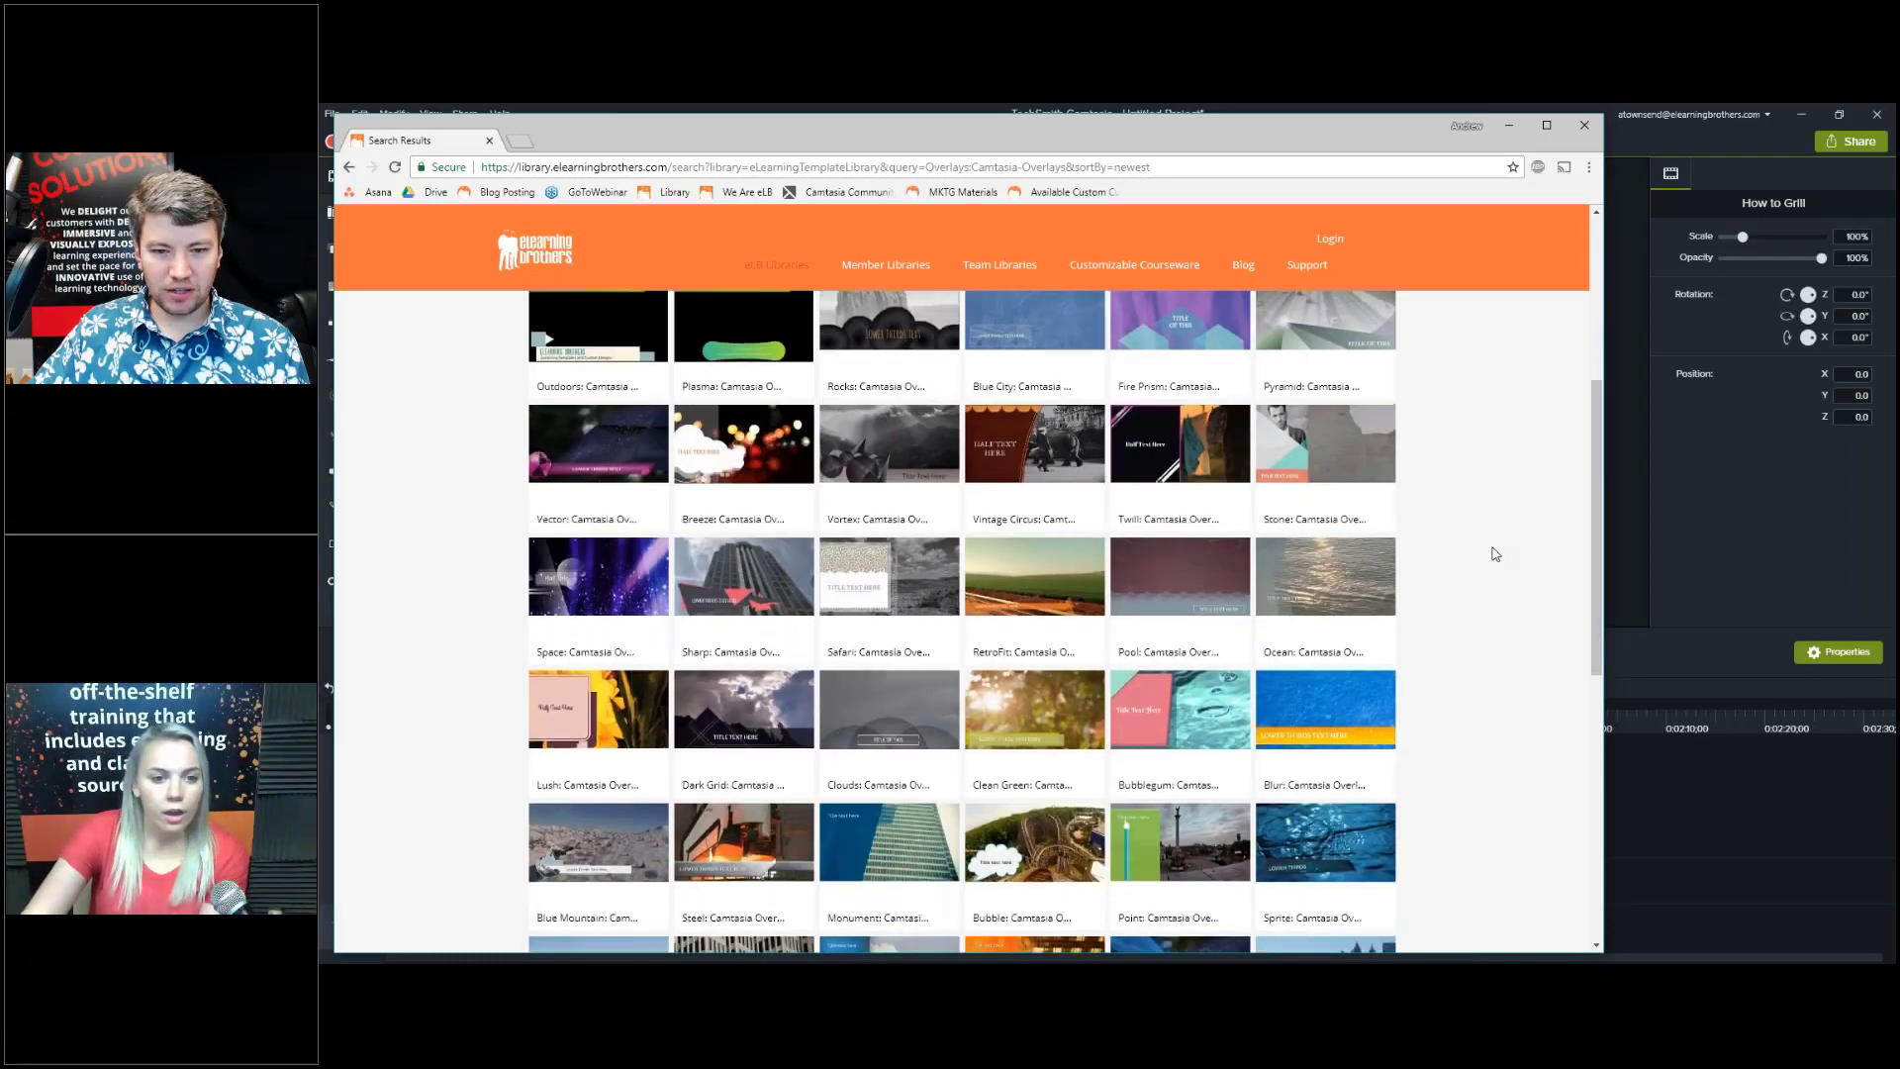
pyautogui.scroll(3, 1496, 554)
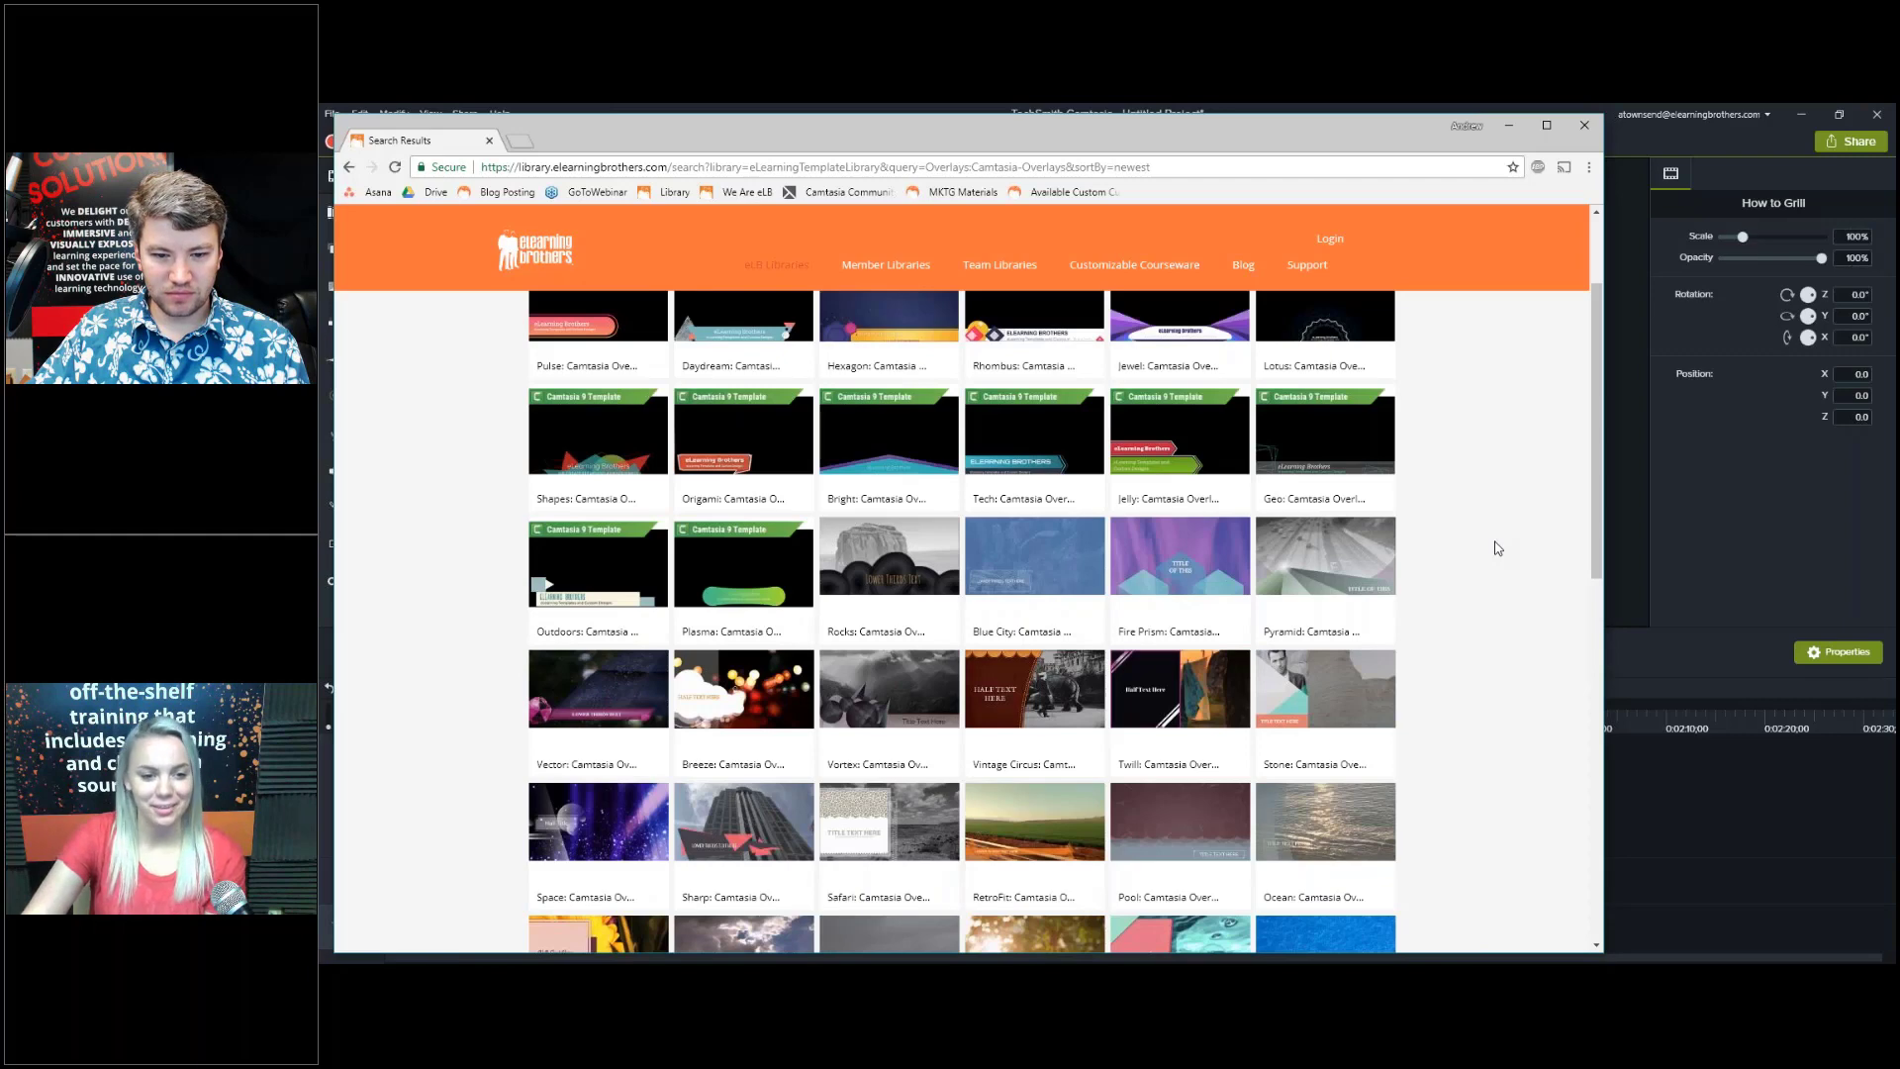
pyautogui.click(1031, 721)
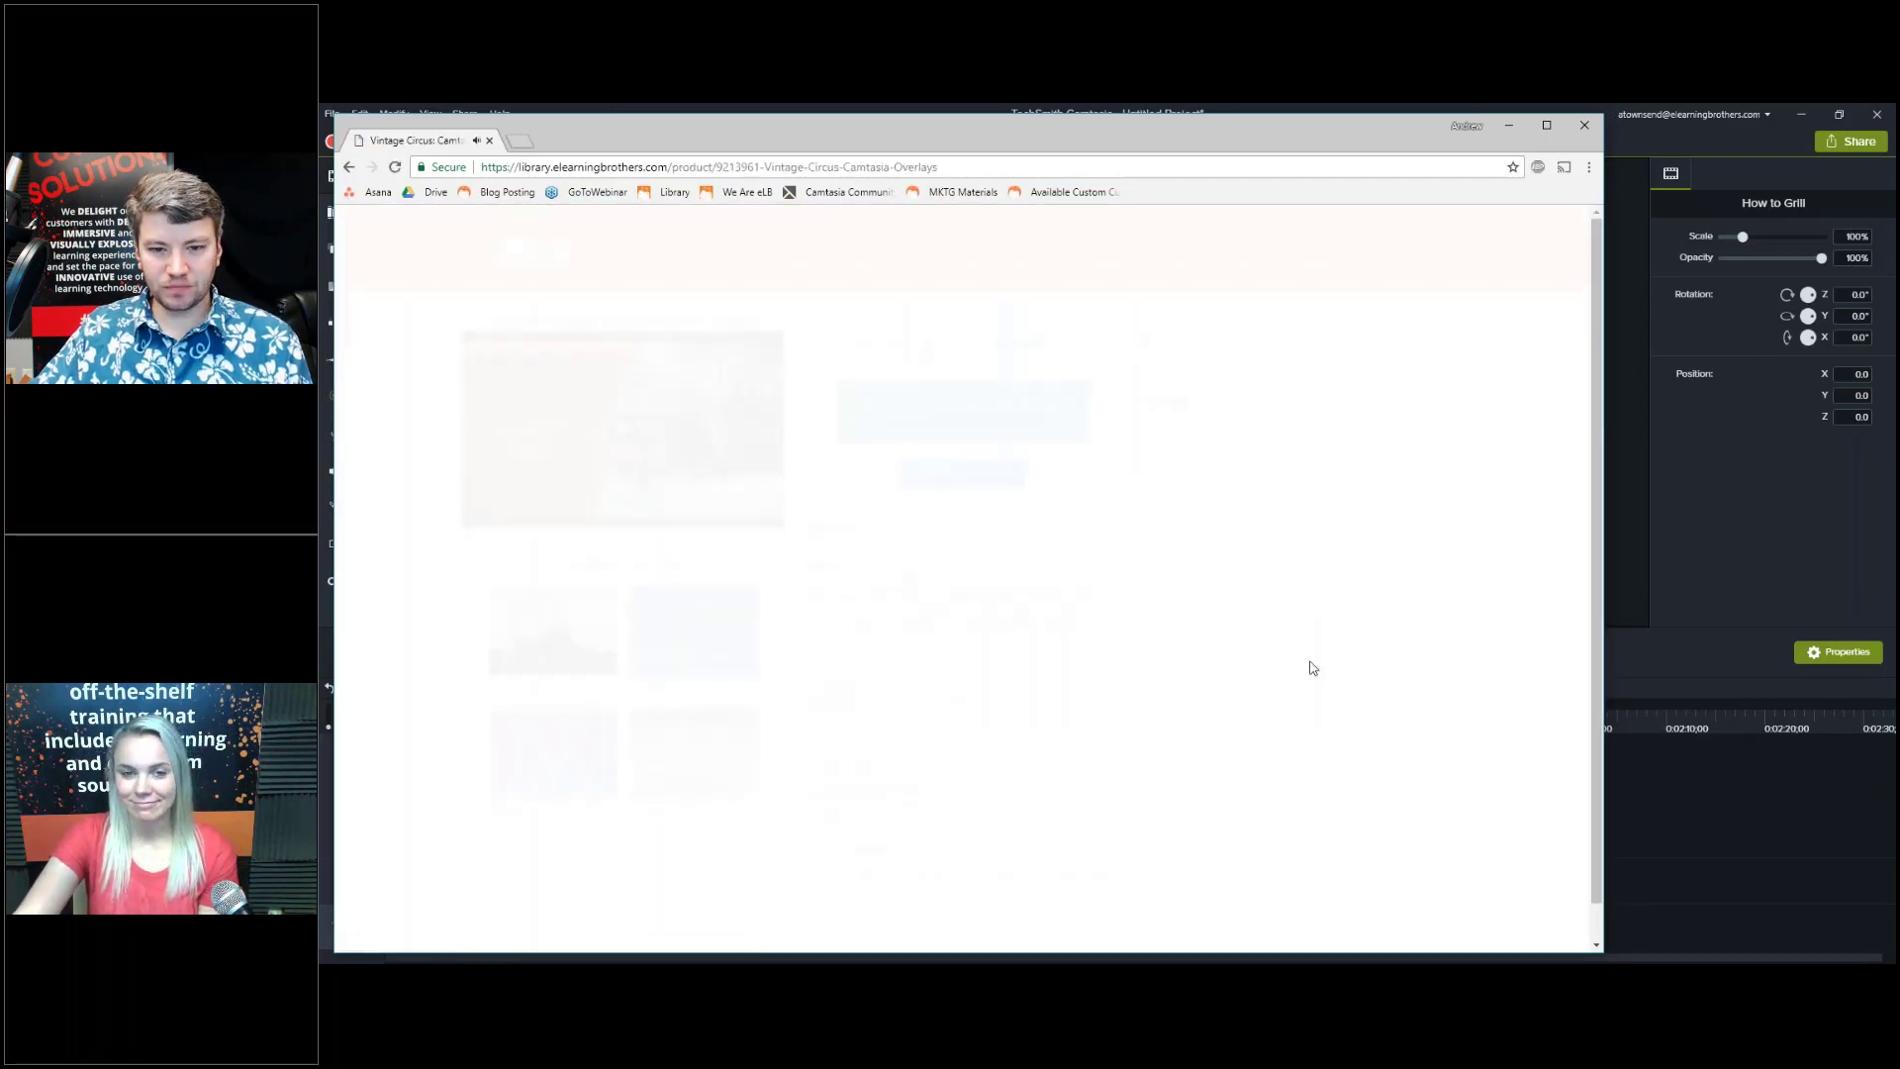
# Log in to the site and download the Camtasia 9+ Library Object (PC) file.
pyautogui.click(1330, 241)
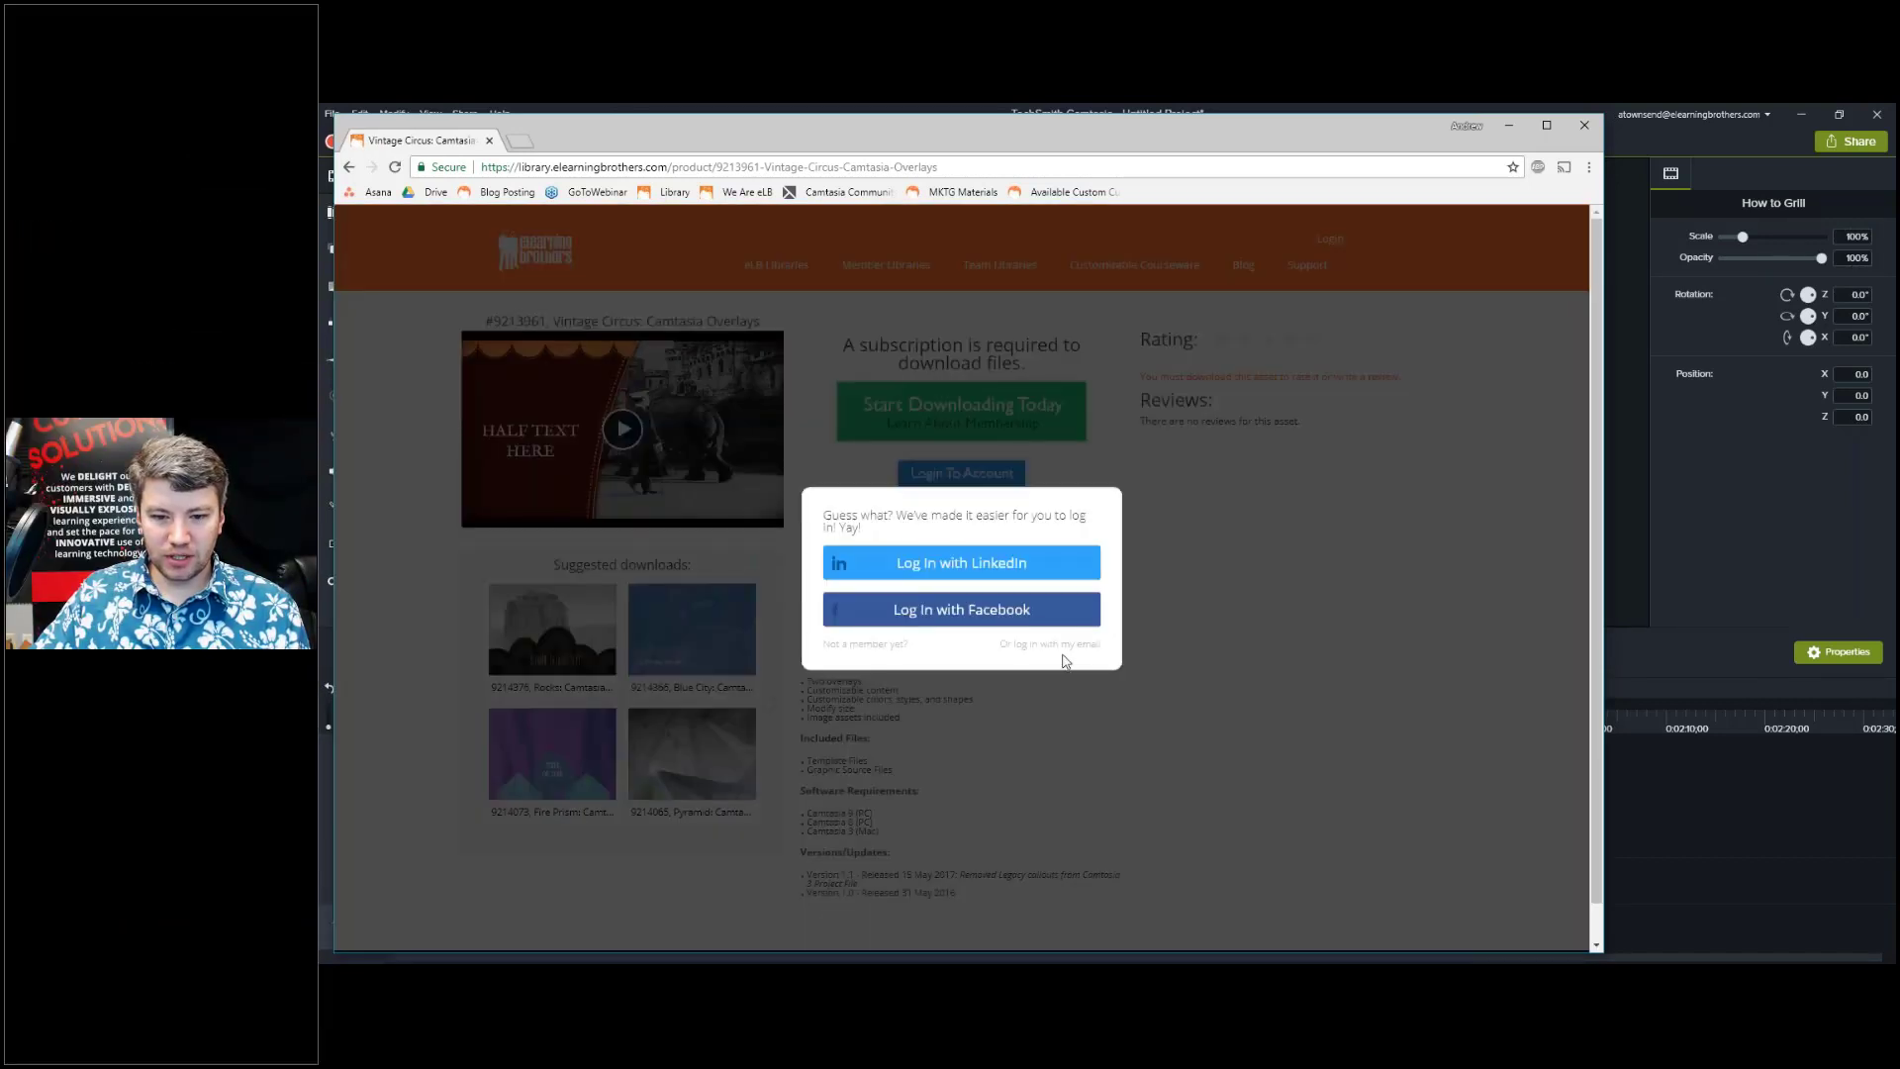
pyautogui.click(1059, 644)
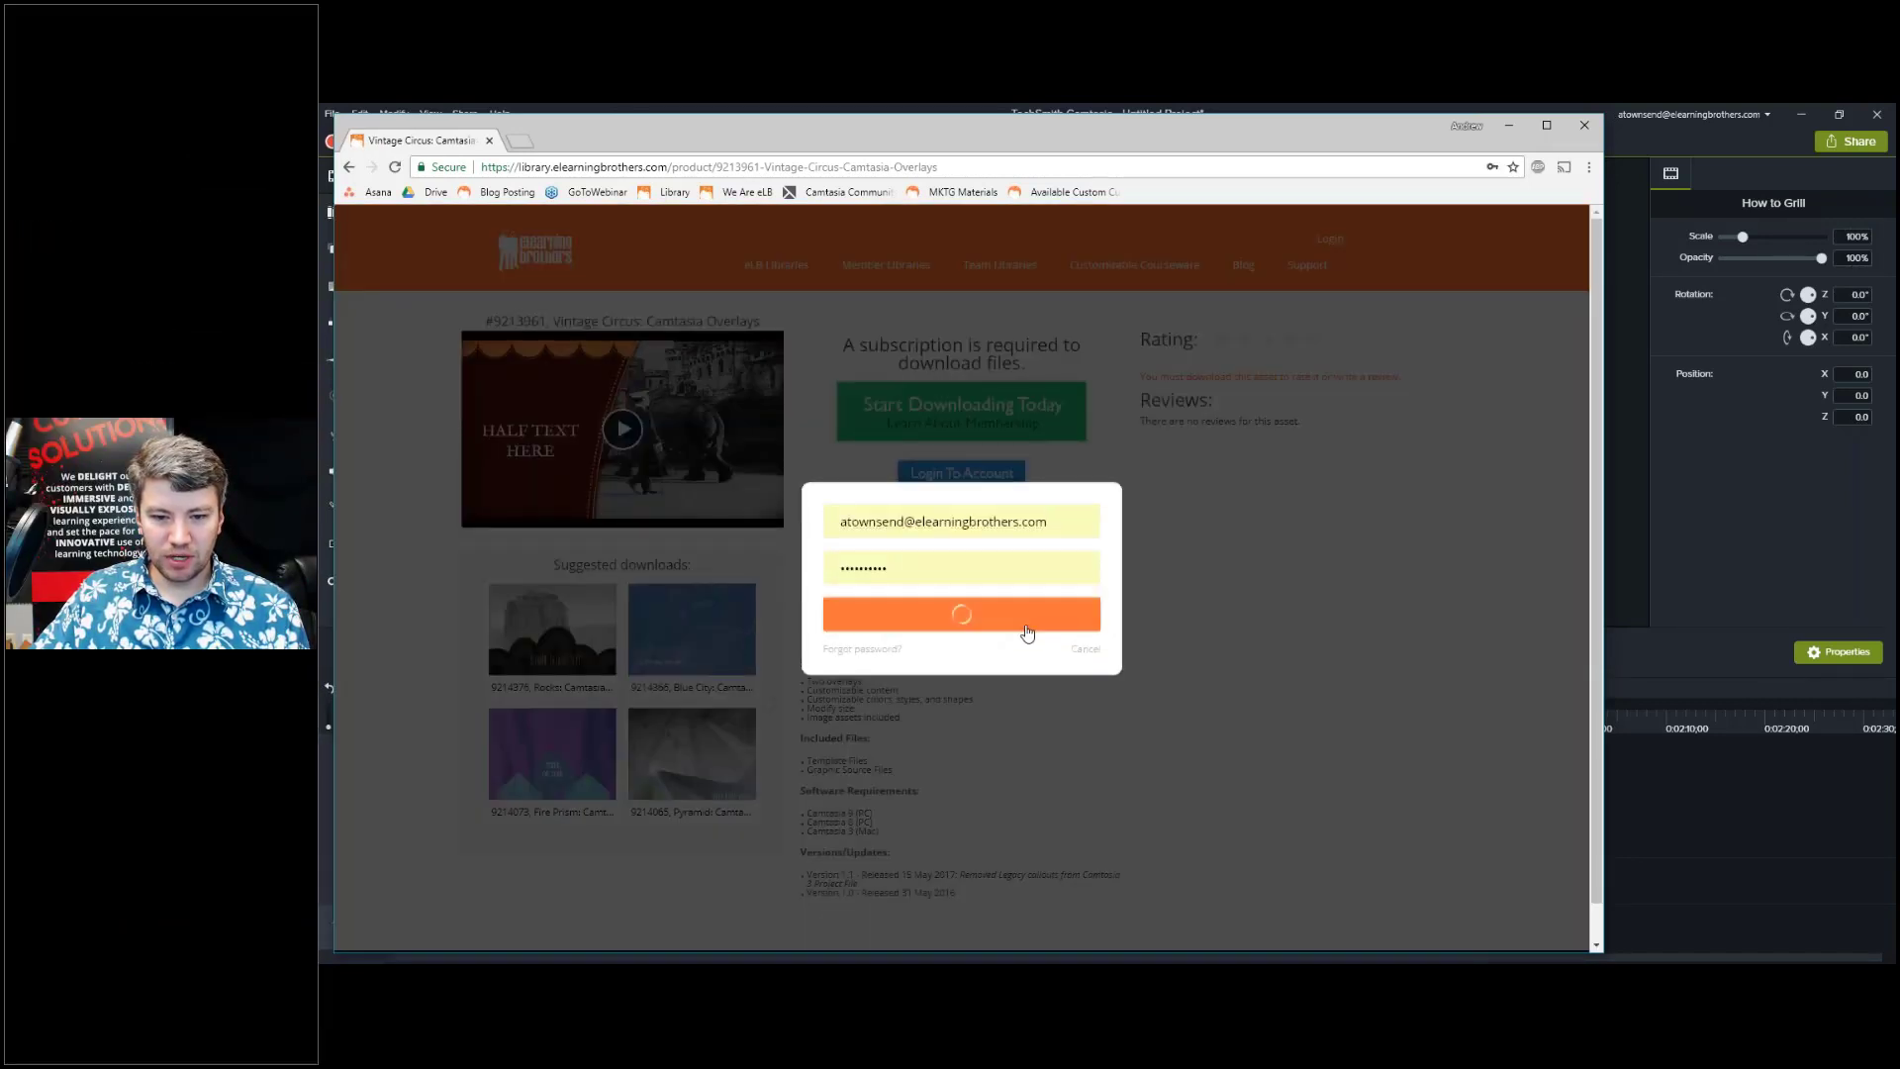
pyautogui.click(1029, 622)
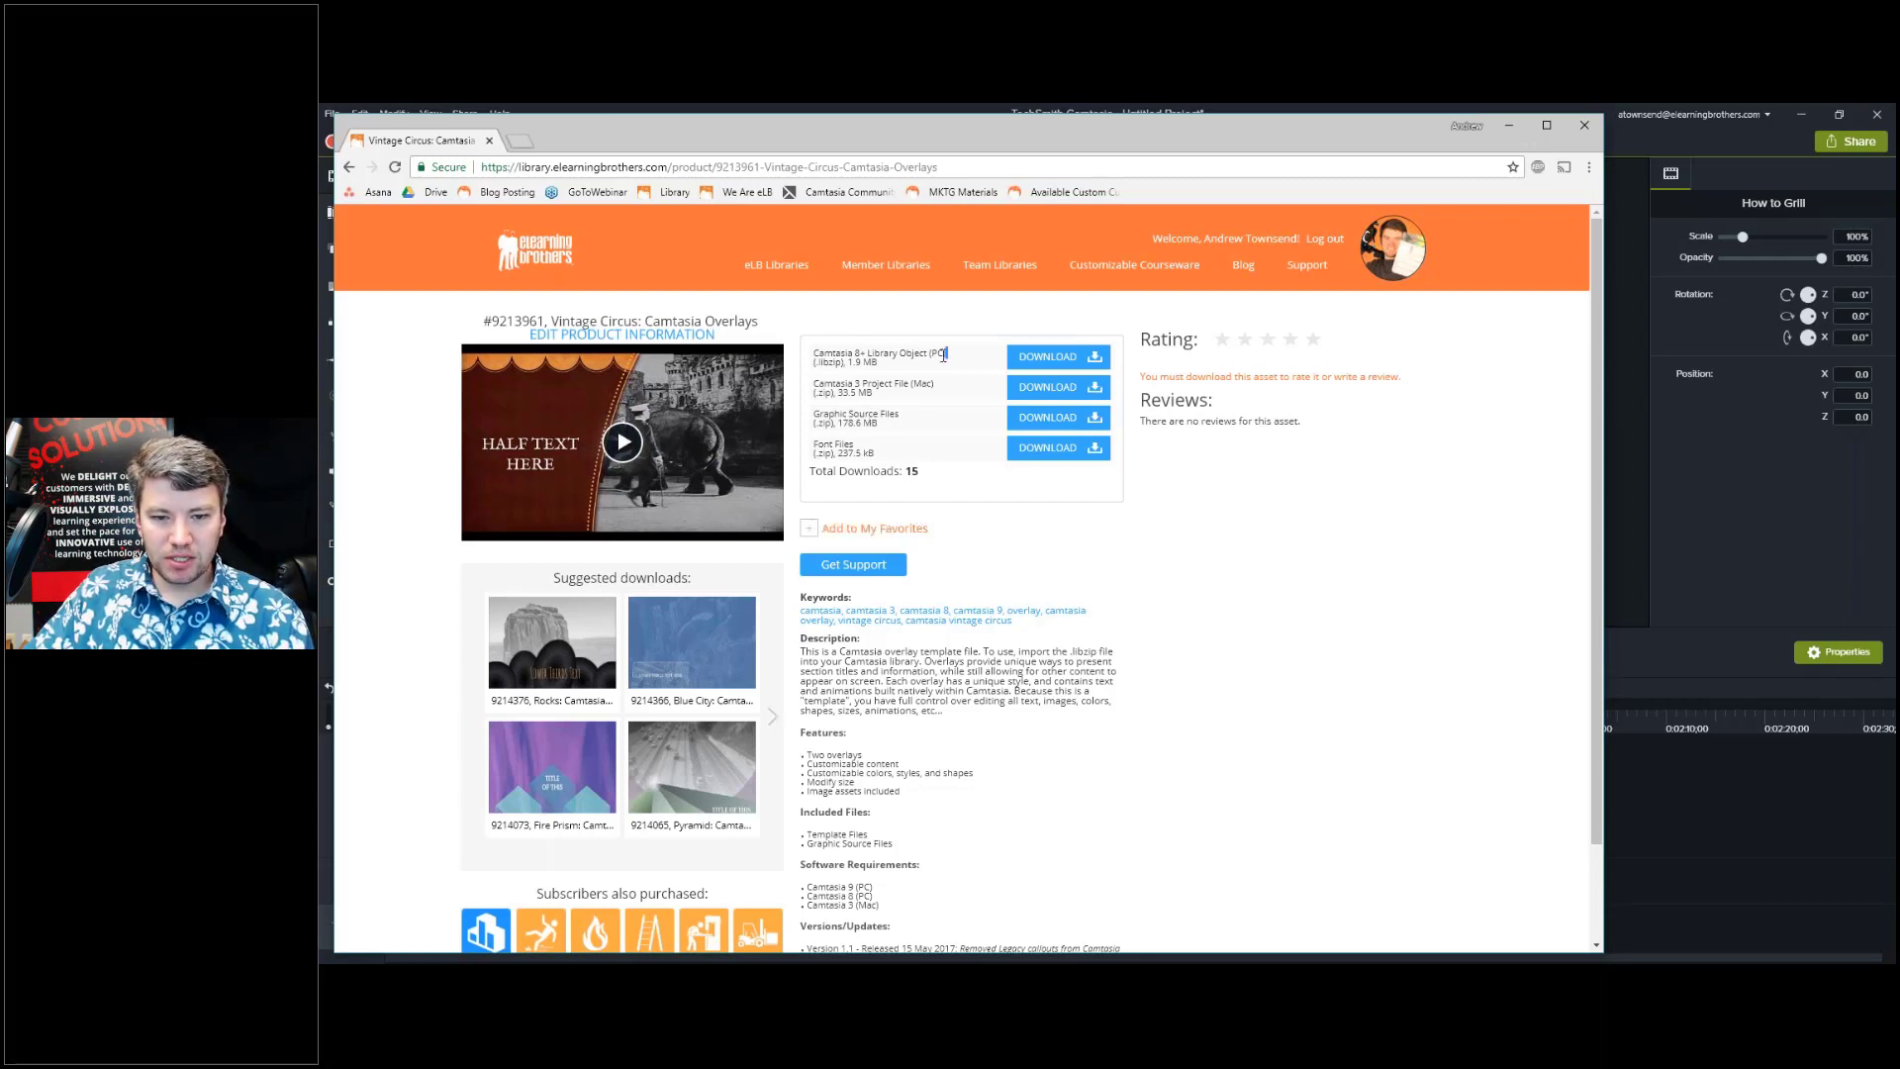
pyautogui.click(853, 355)
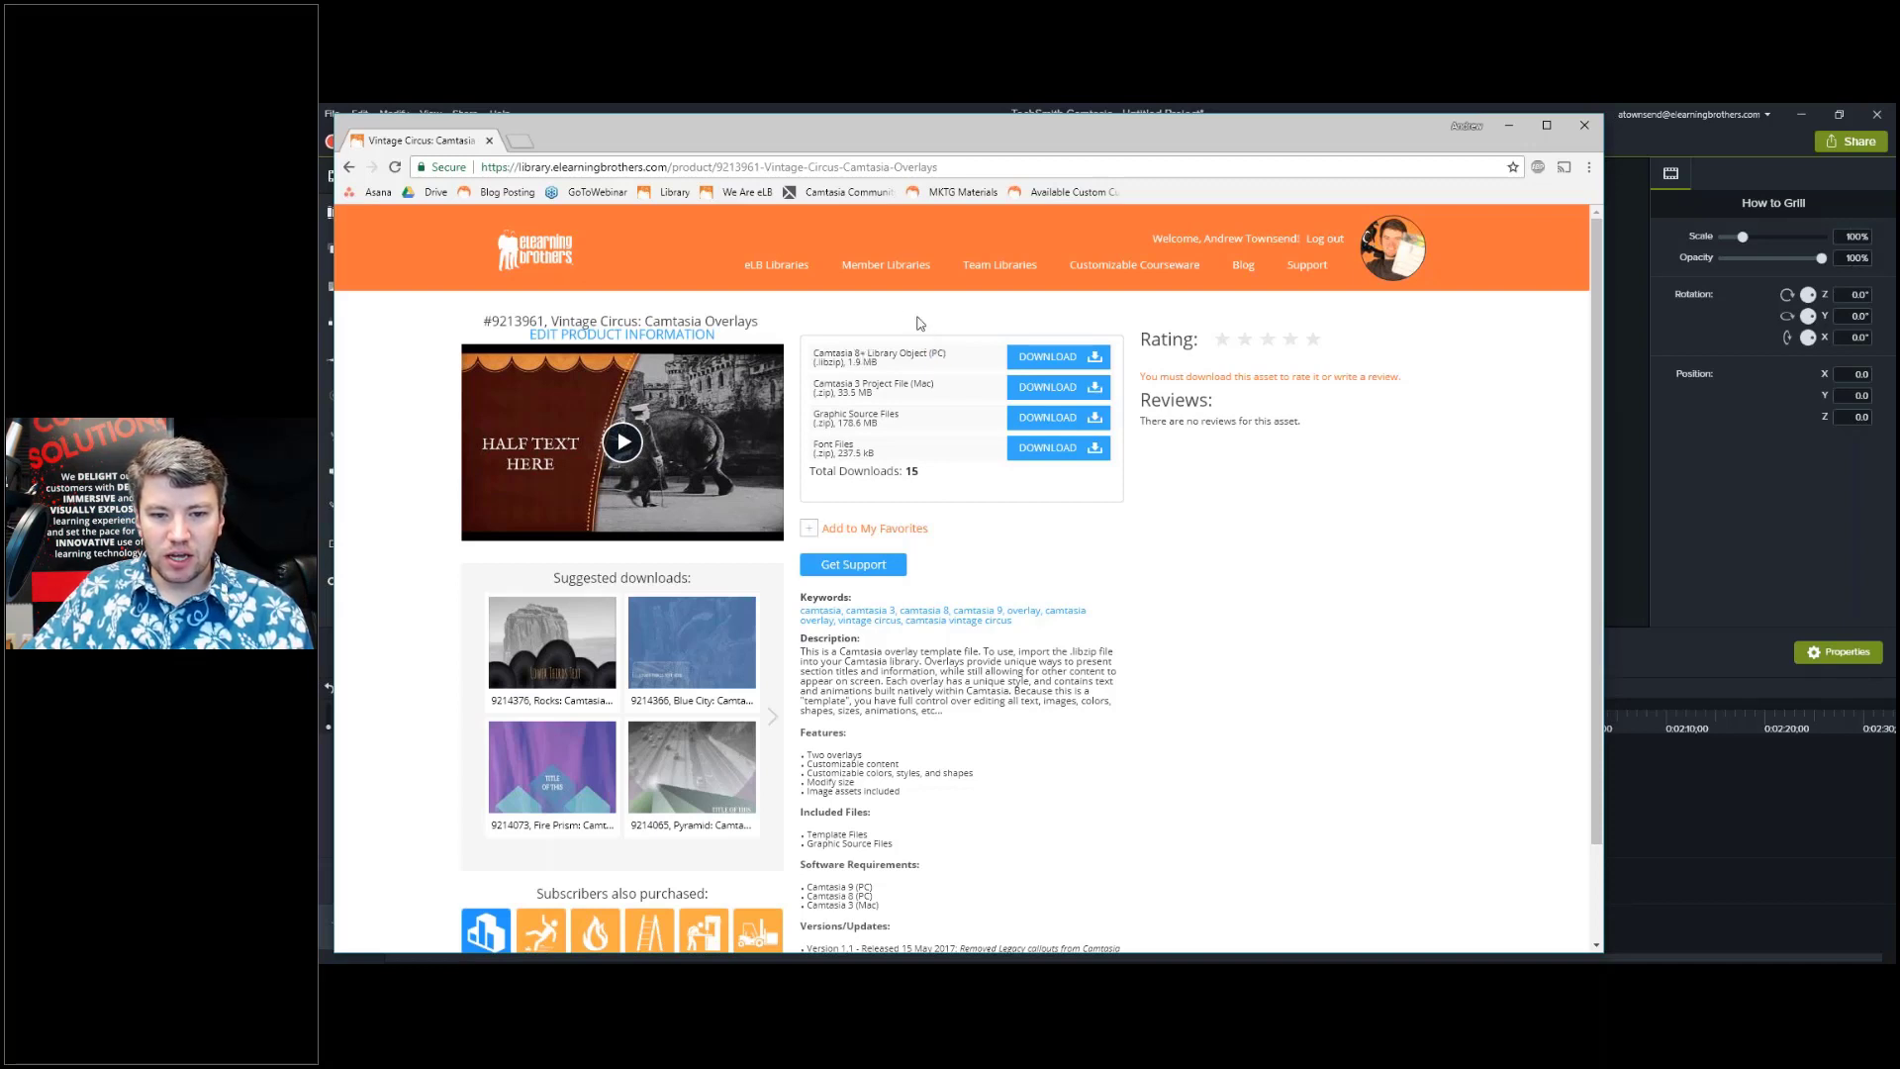
pyautogui.click(1049, 357)
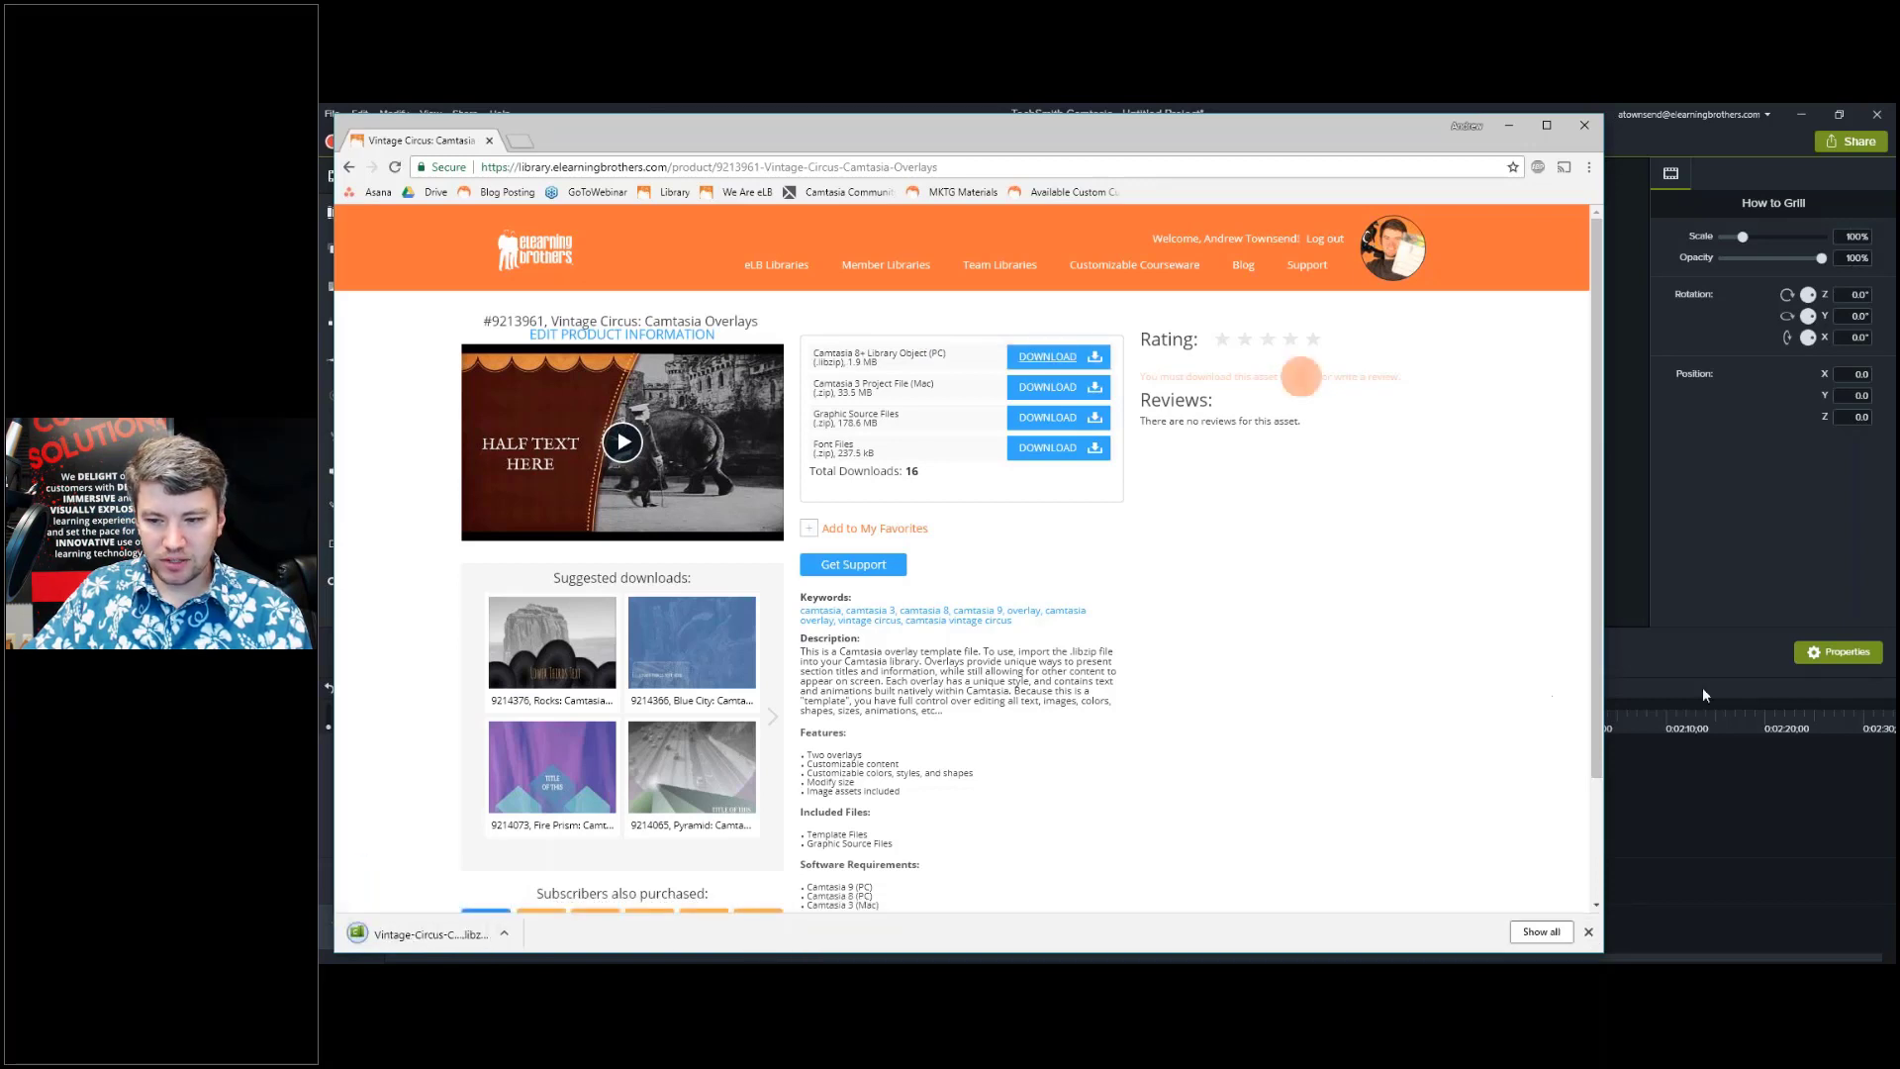
pyautogui.click(1681, 659)
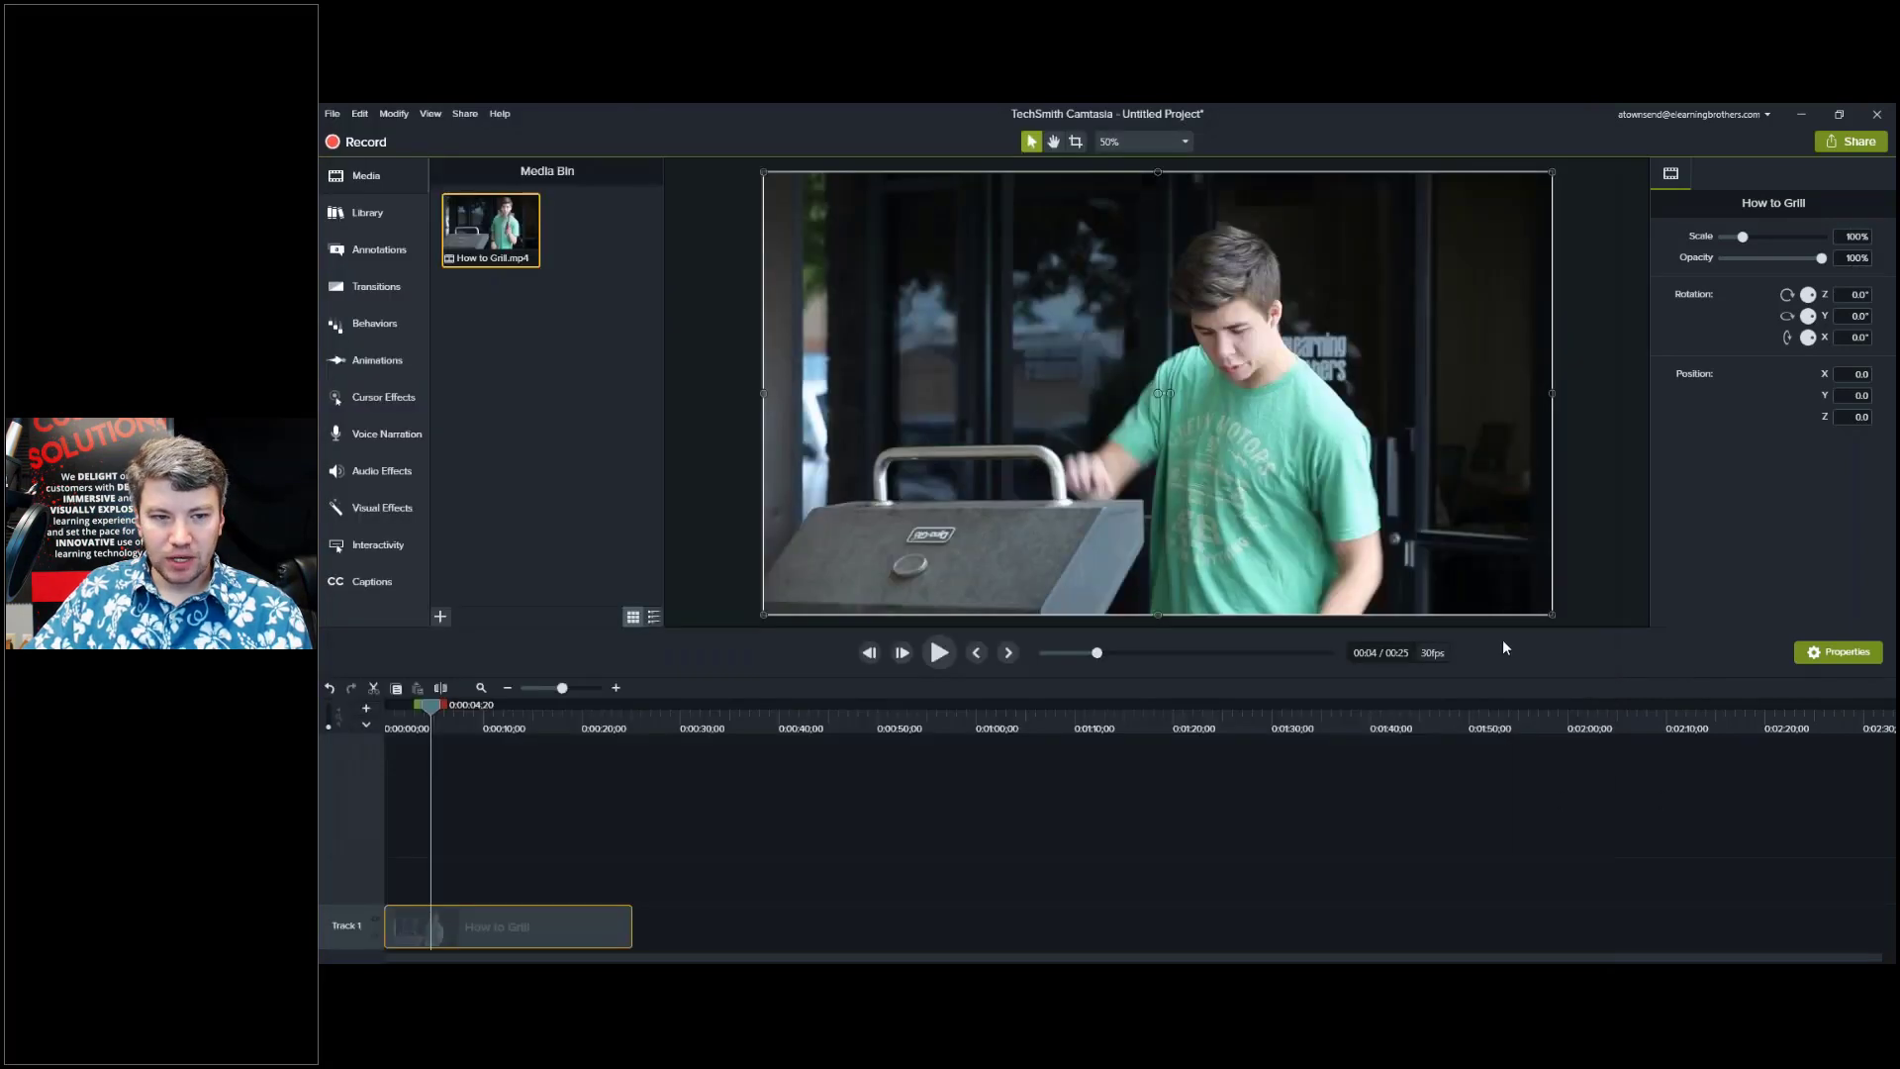
# Show the Library panel with eLearning Brothers kept as the selected library.
pyautogui.click(374, 216)
pyautogui.click(526, 200)
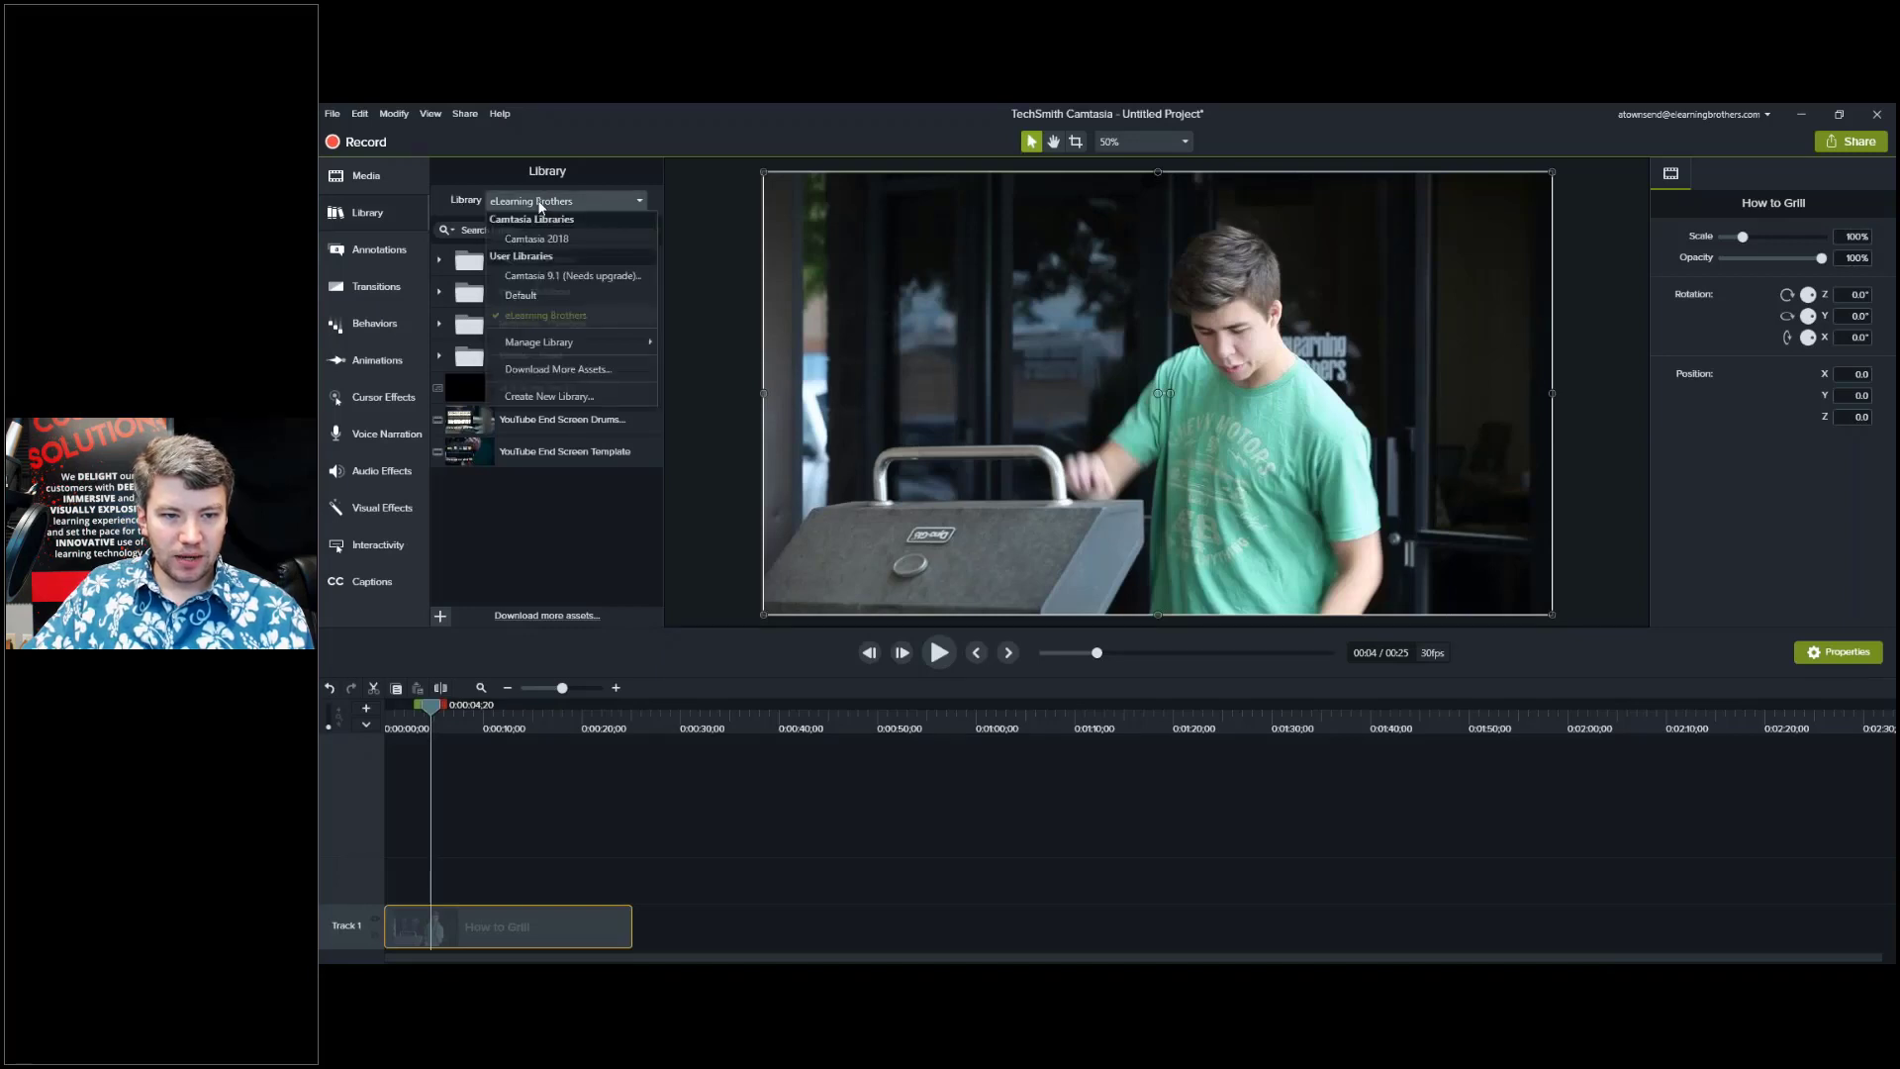
pyautogui.click(535, 211)
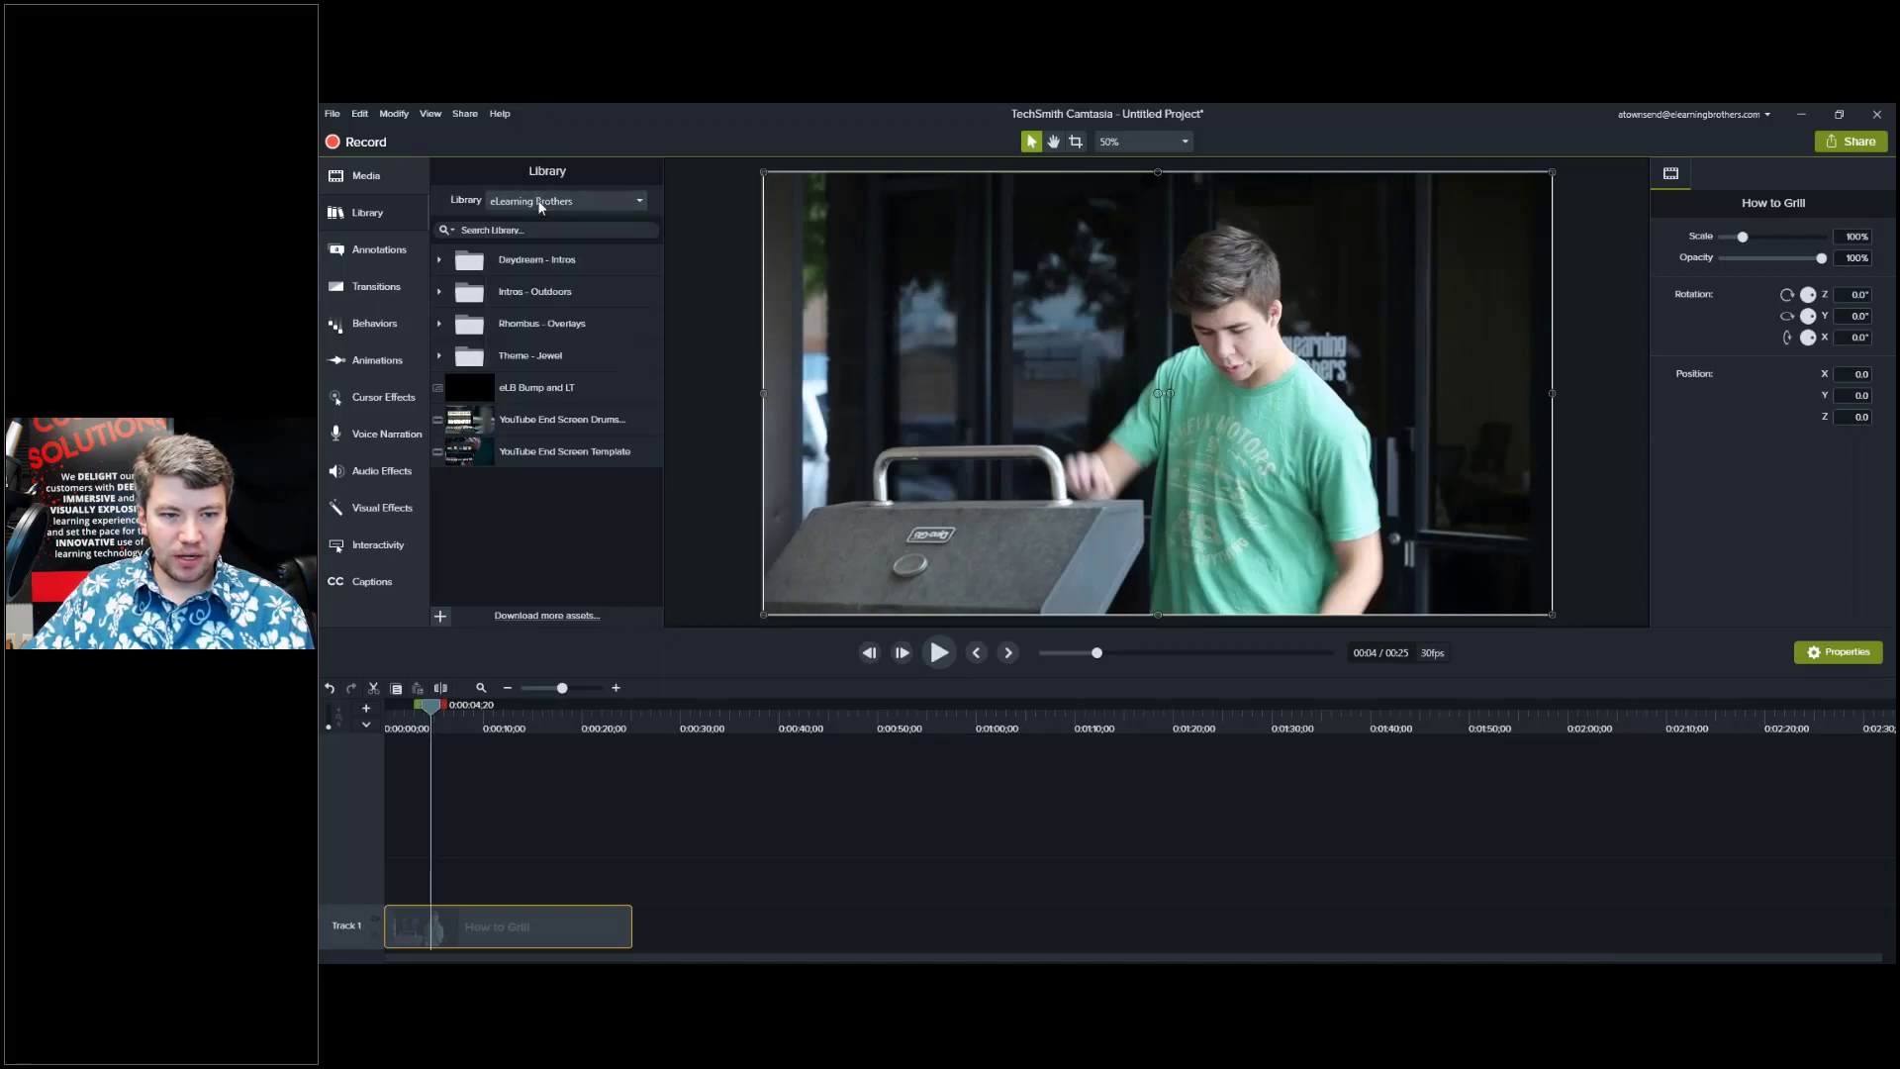
# Try Import Media to Library, browse to Downloads, then cancel without importing.
pyautogui.click(443, 617)
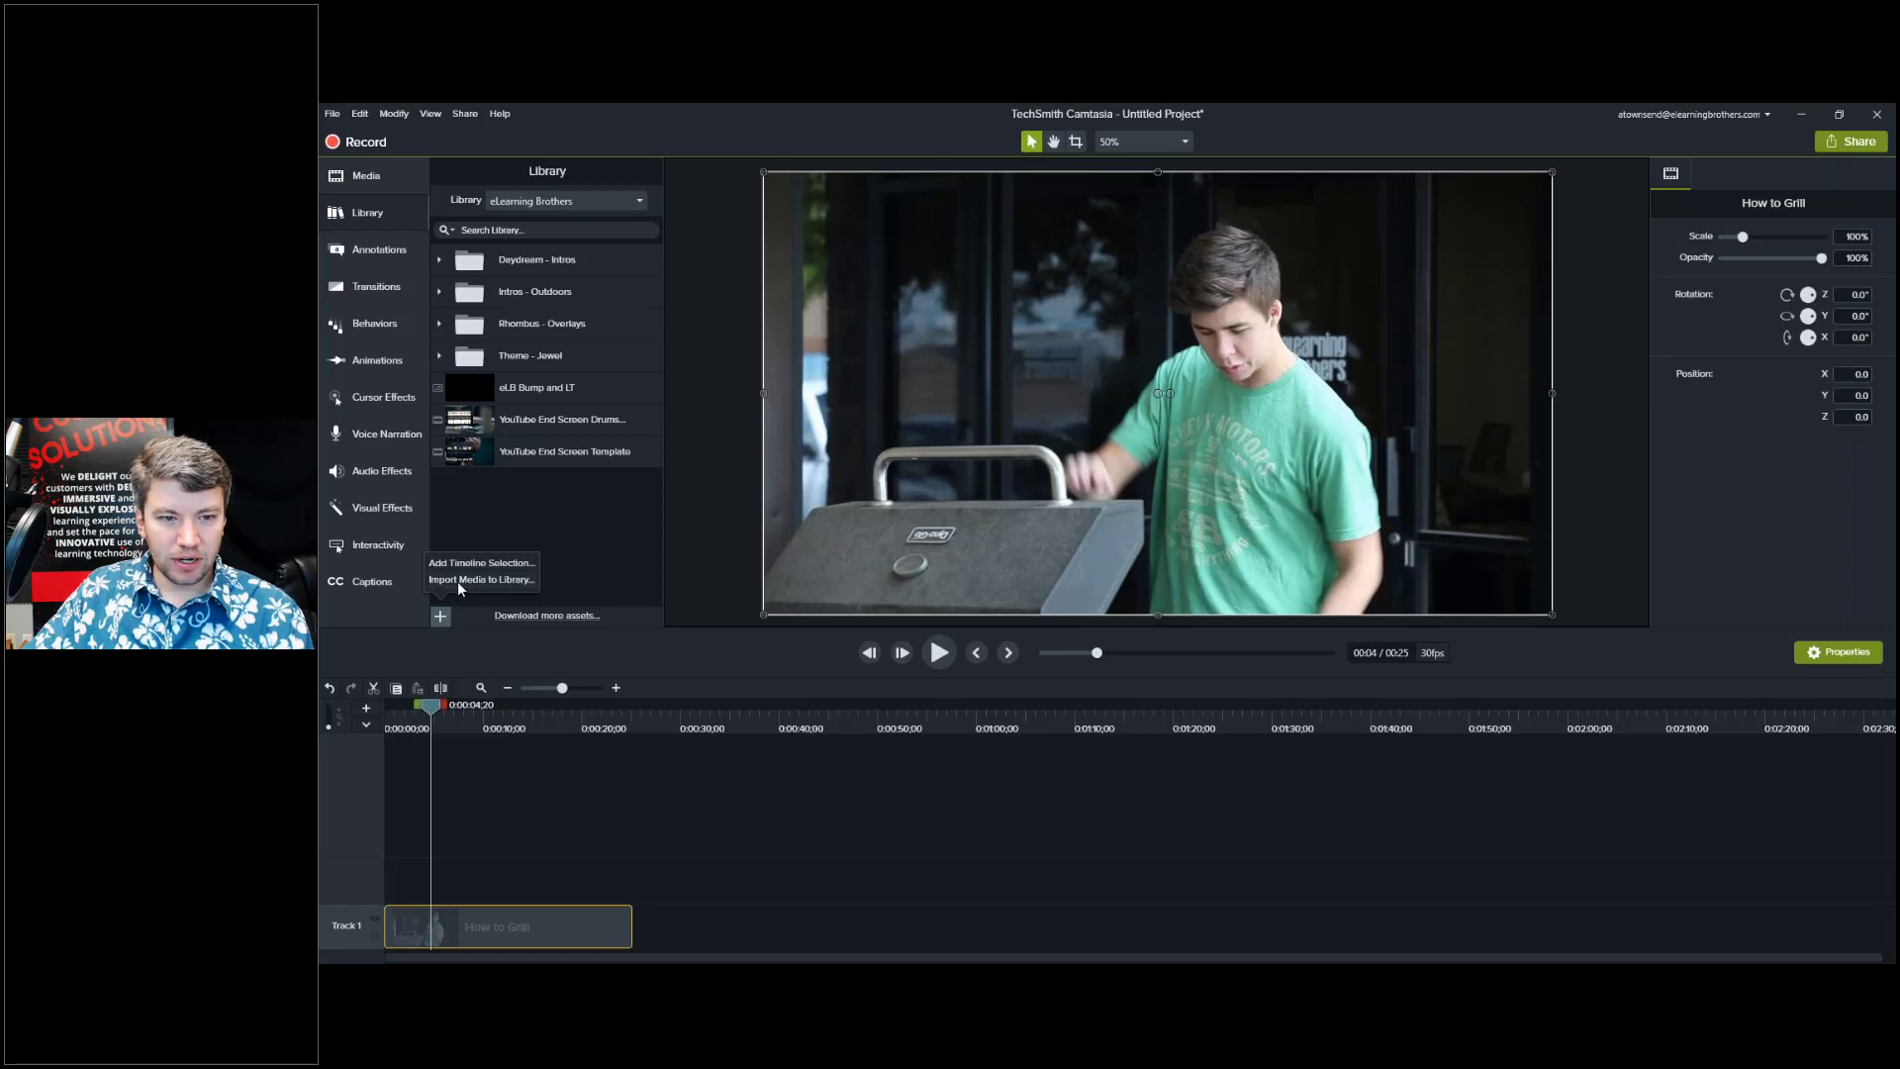
pyautogui.click(457, 580)
pyautogui.click(387, 248)
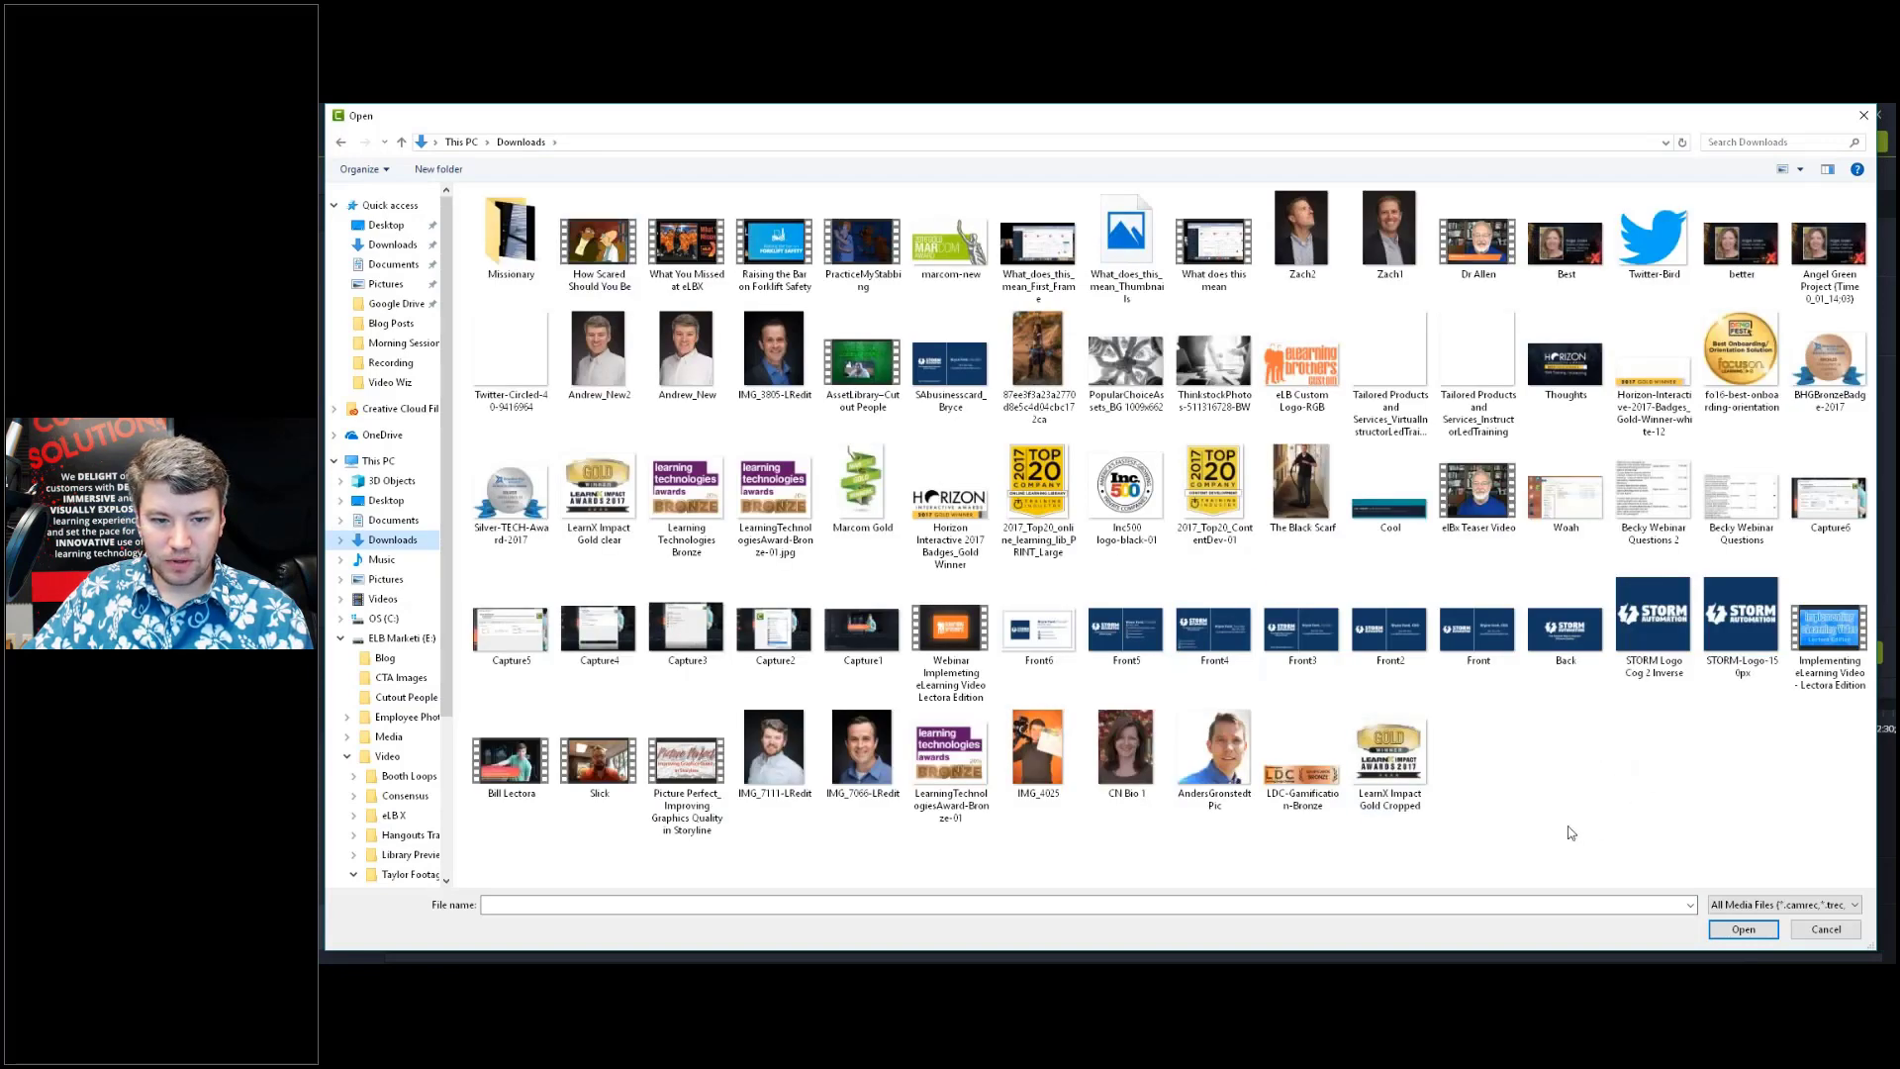
pyautogui.click(1863, 118)
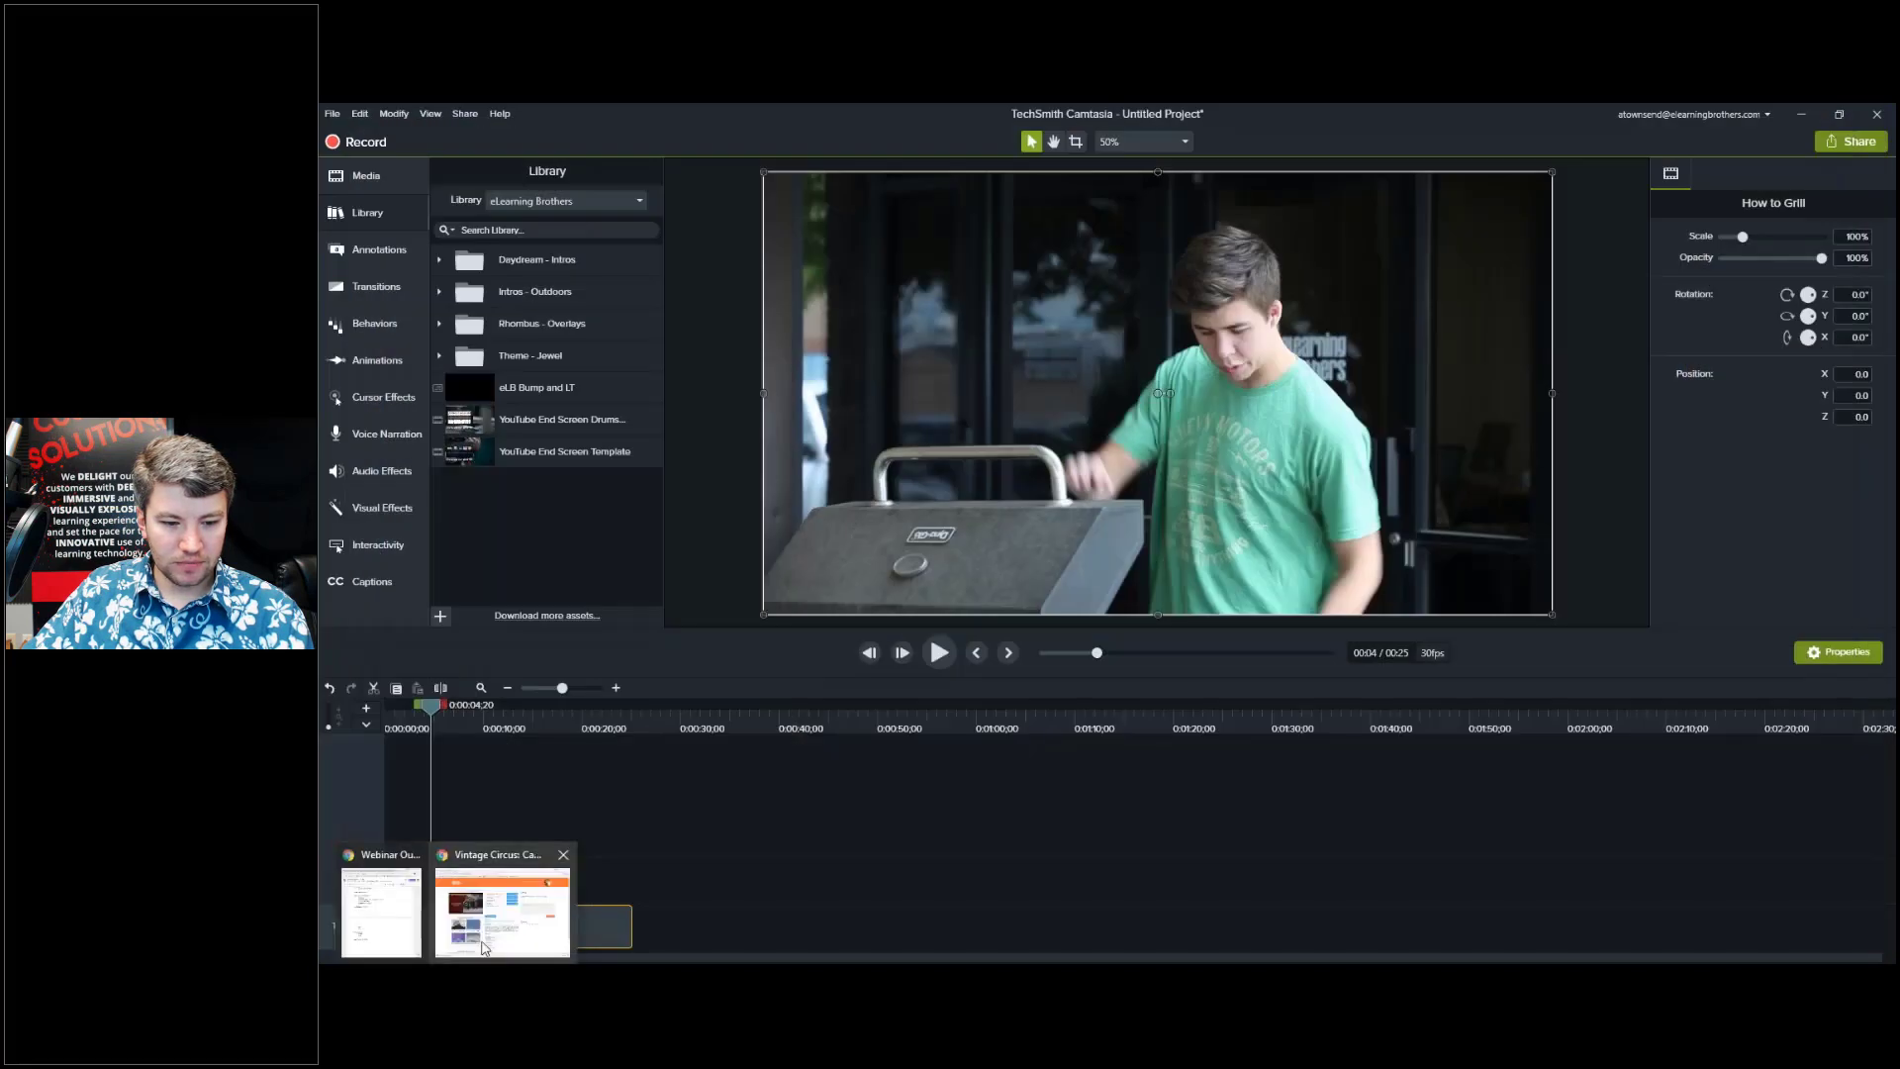
# Reveal the downloaded Vintage Circus .libzip in Downloads and drag it onto Camtasia's Library panel.
pyautogui.click(485, 949)
pyautogui.click(504, 934)
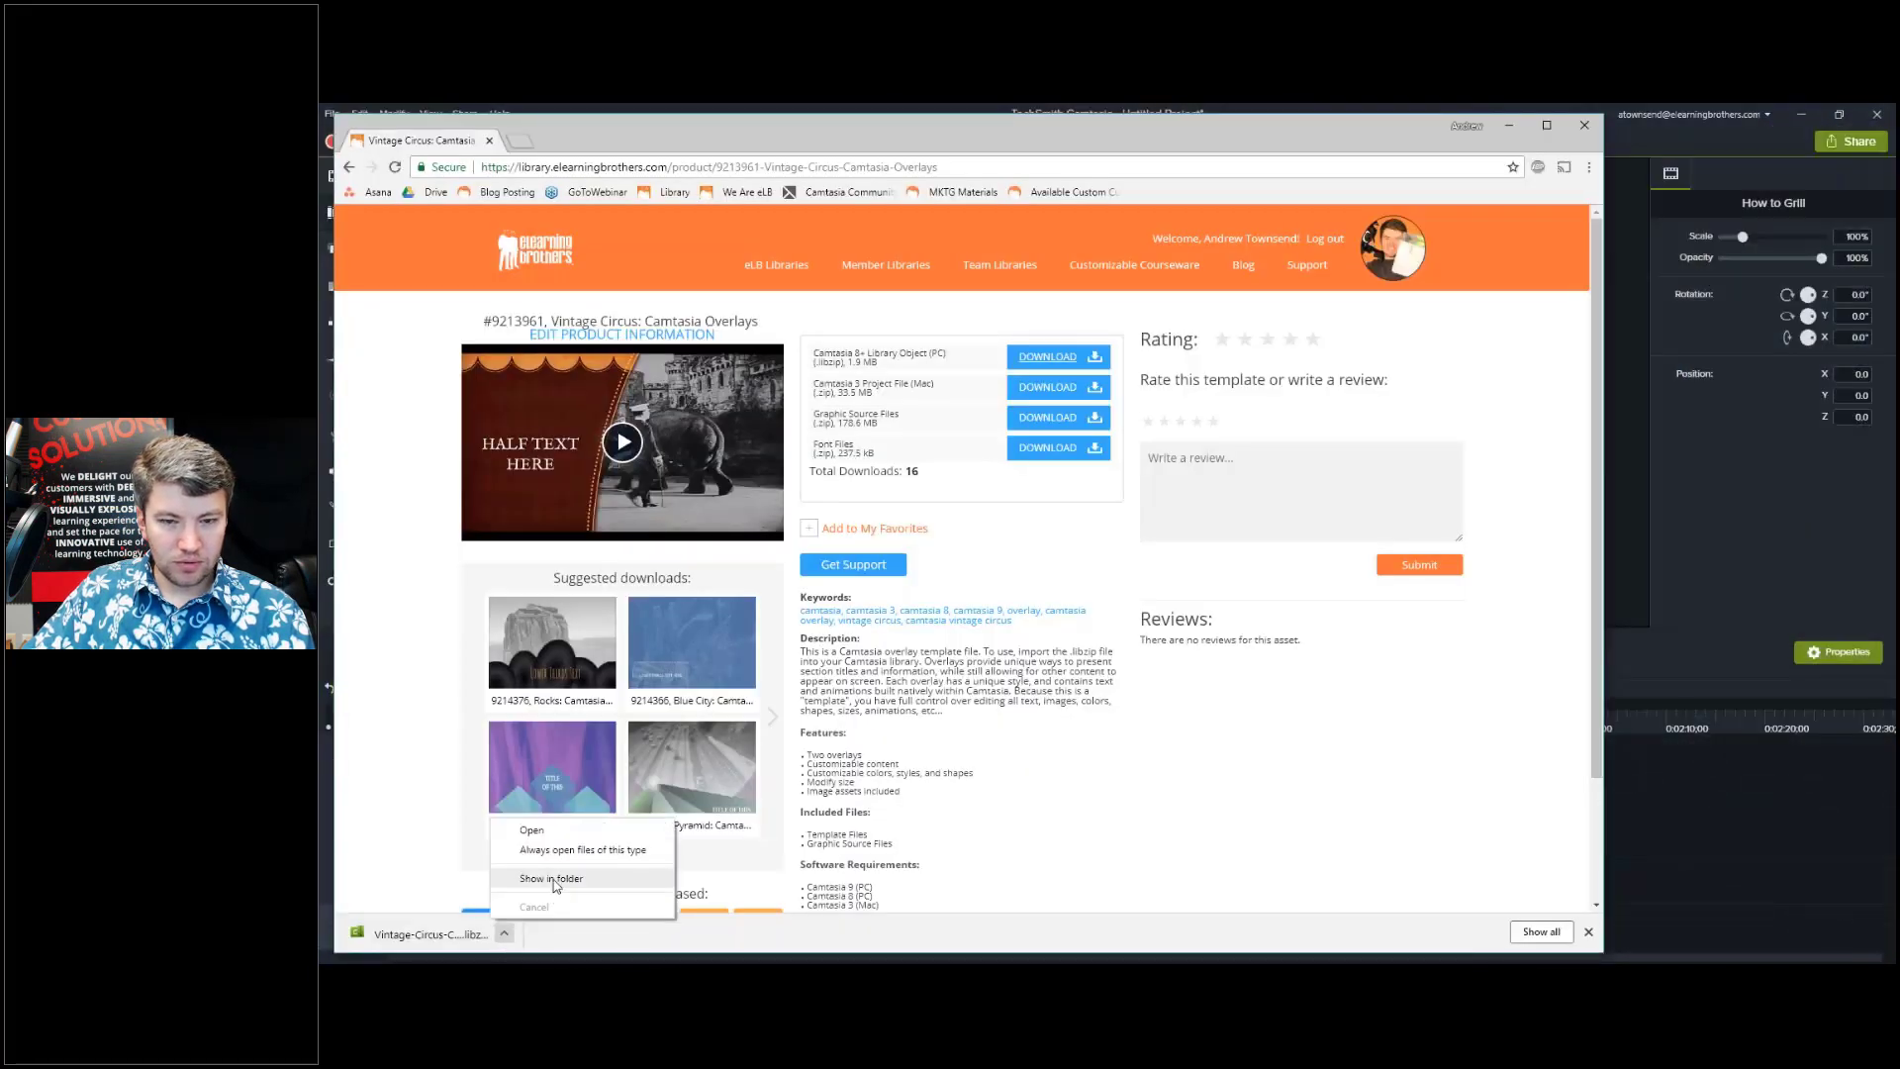
pyautogui.click(551, 879)
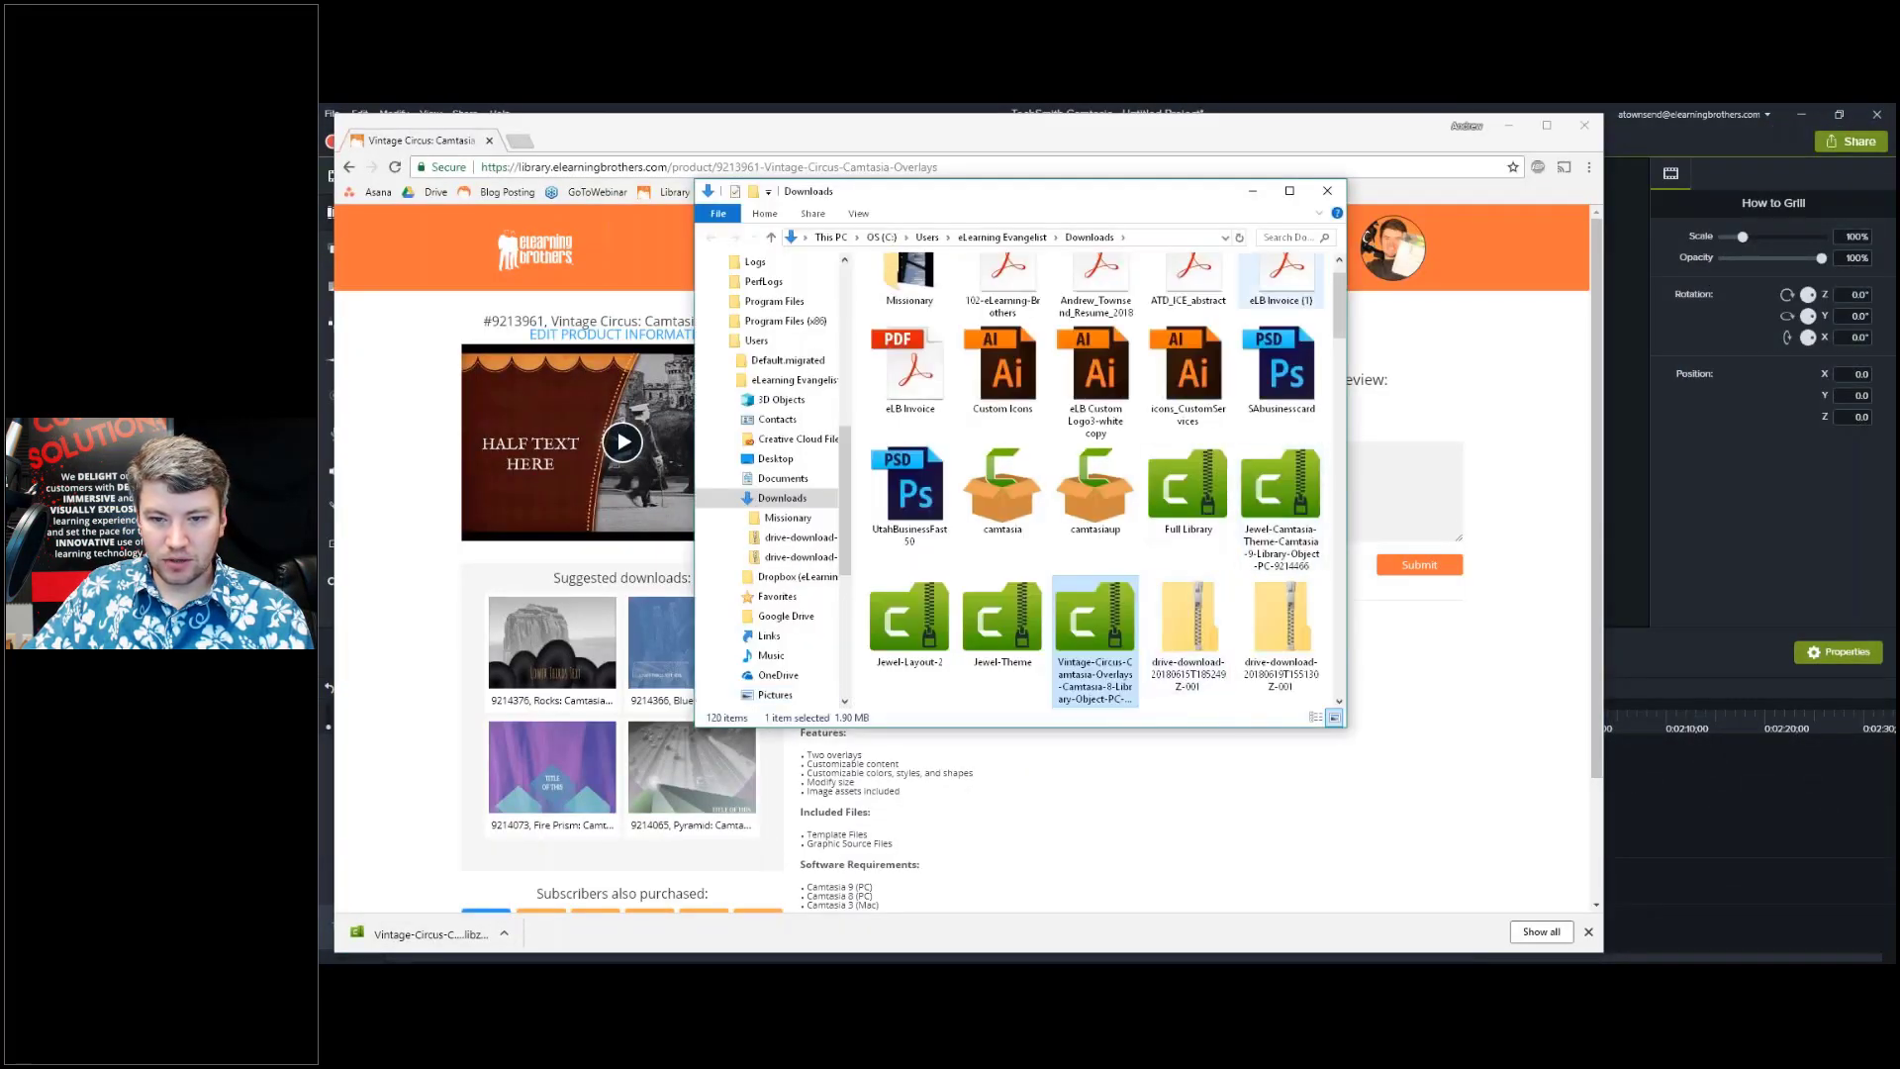
pyautogui.moveTo(1069, 203); pyautogui.dragTo(1405, 332)
pyautogui.click(1630, 133)
pyautogui.hotkey('alt', 'Tab')
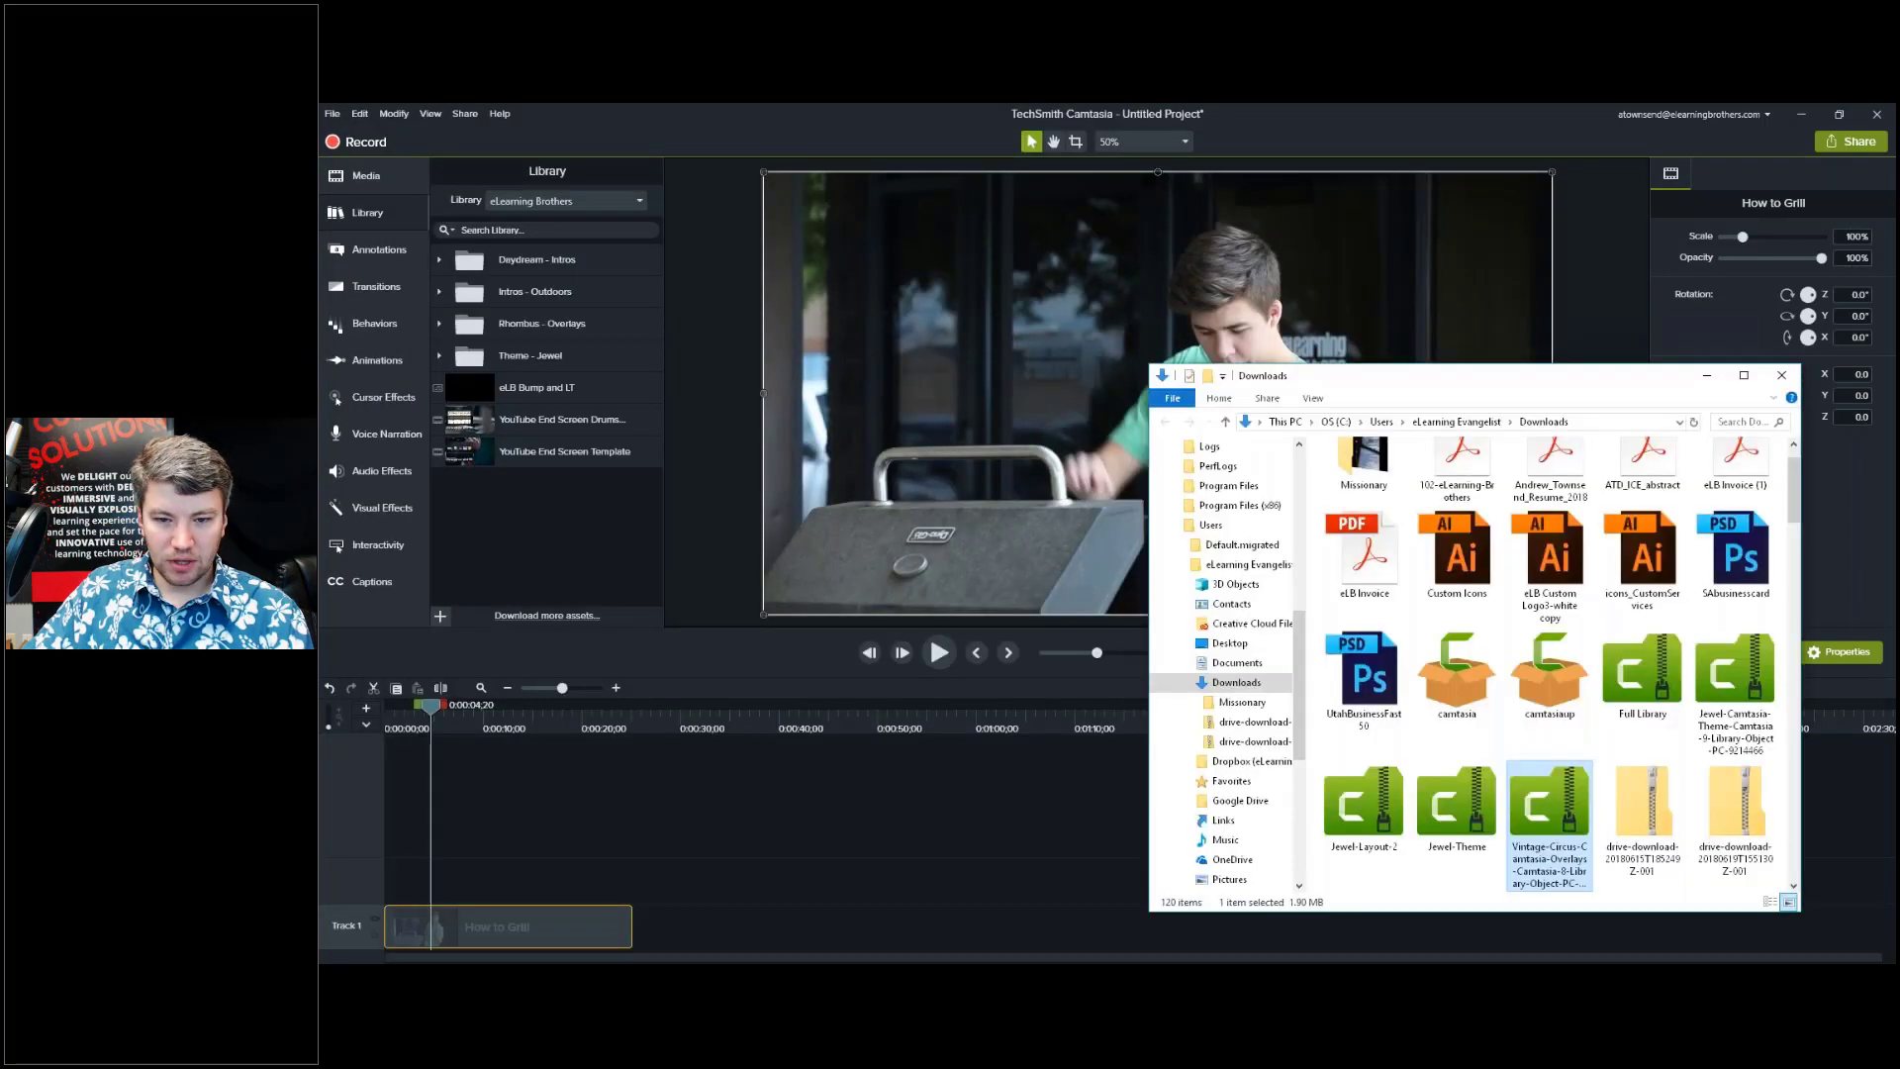
pyautogui.moveTo(1524, 812); pyautogui.dragTo(559, 546)
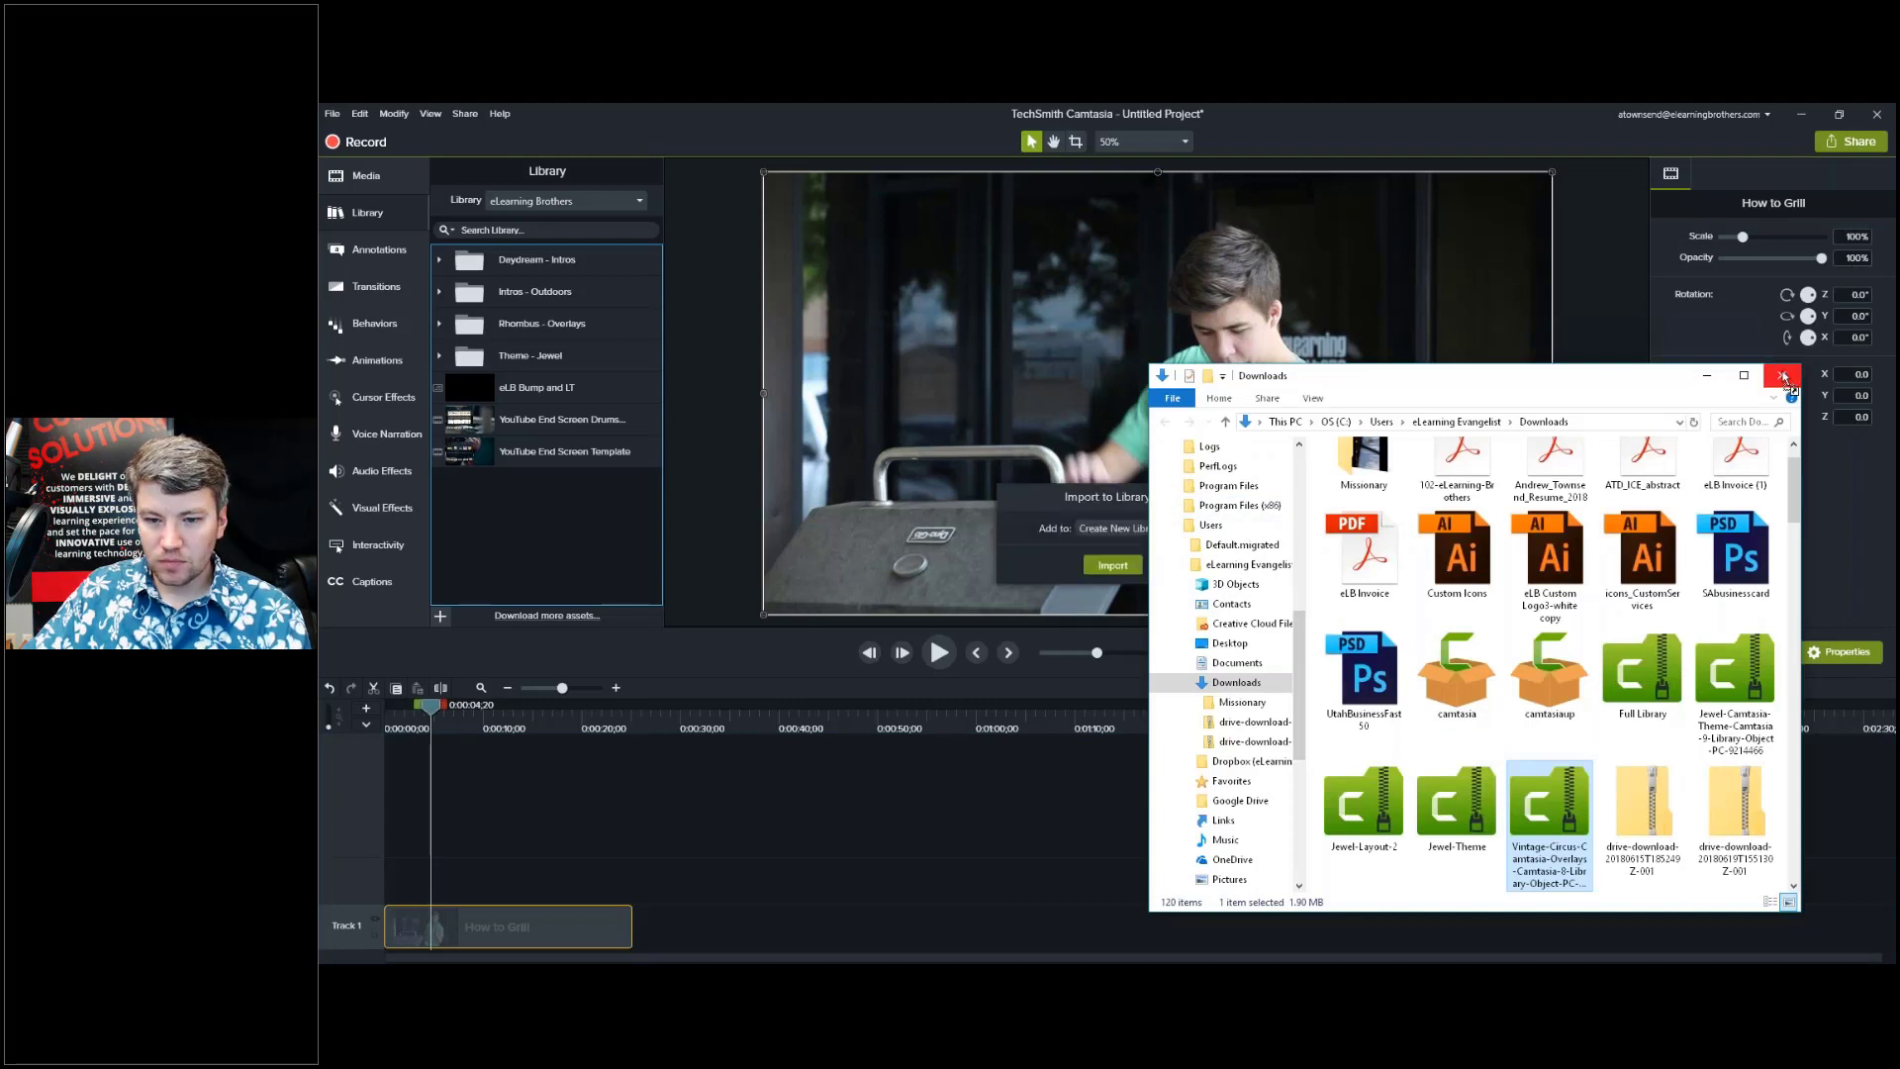
# Import the Vintage Circus file into eLearning Brothers, then dismiss the unsupported-version error.
pyautogui.click(1455, 123)
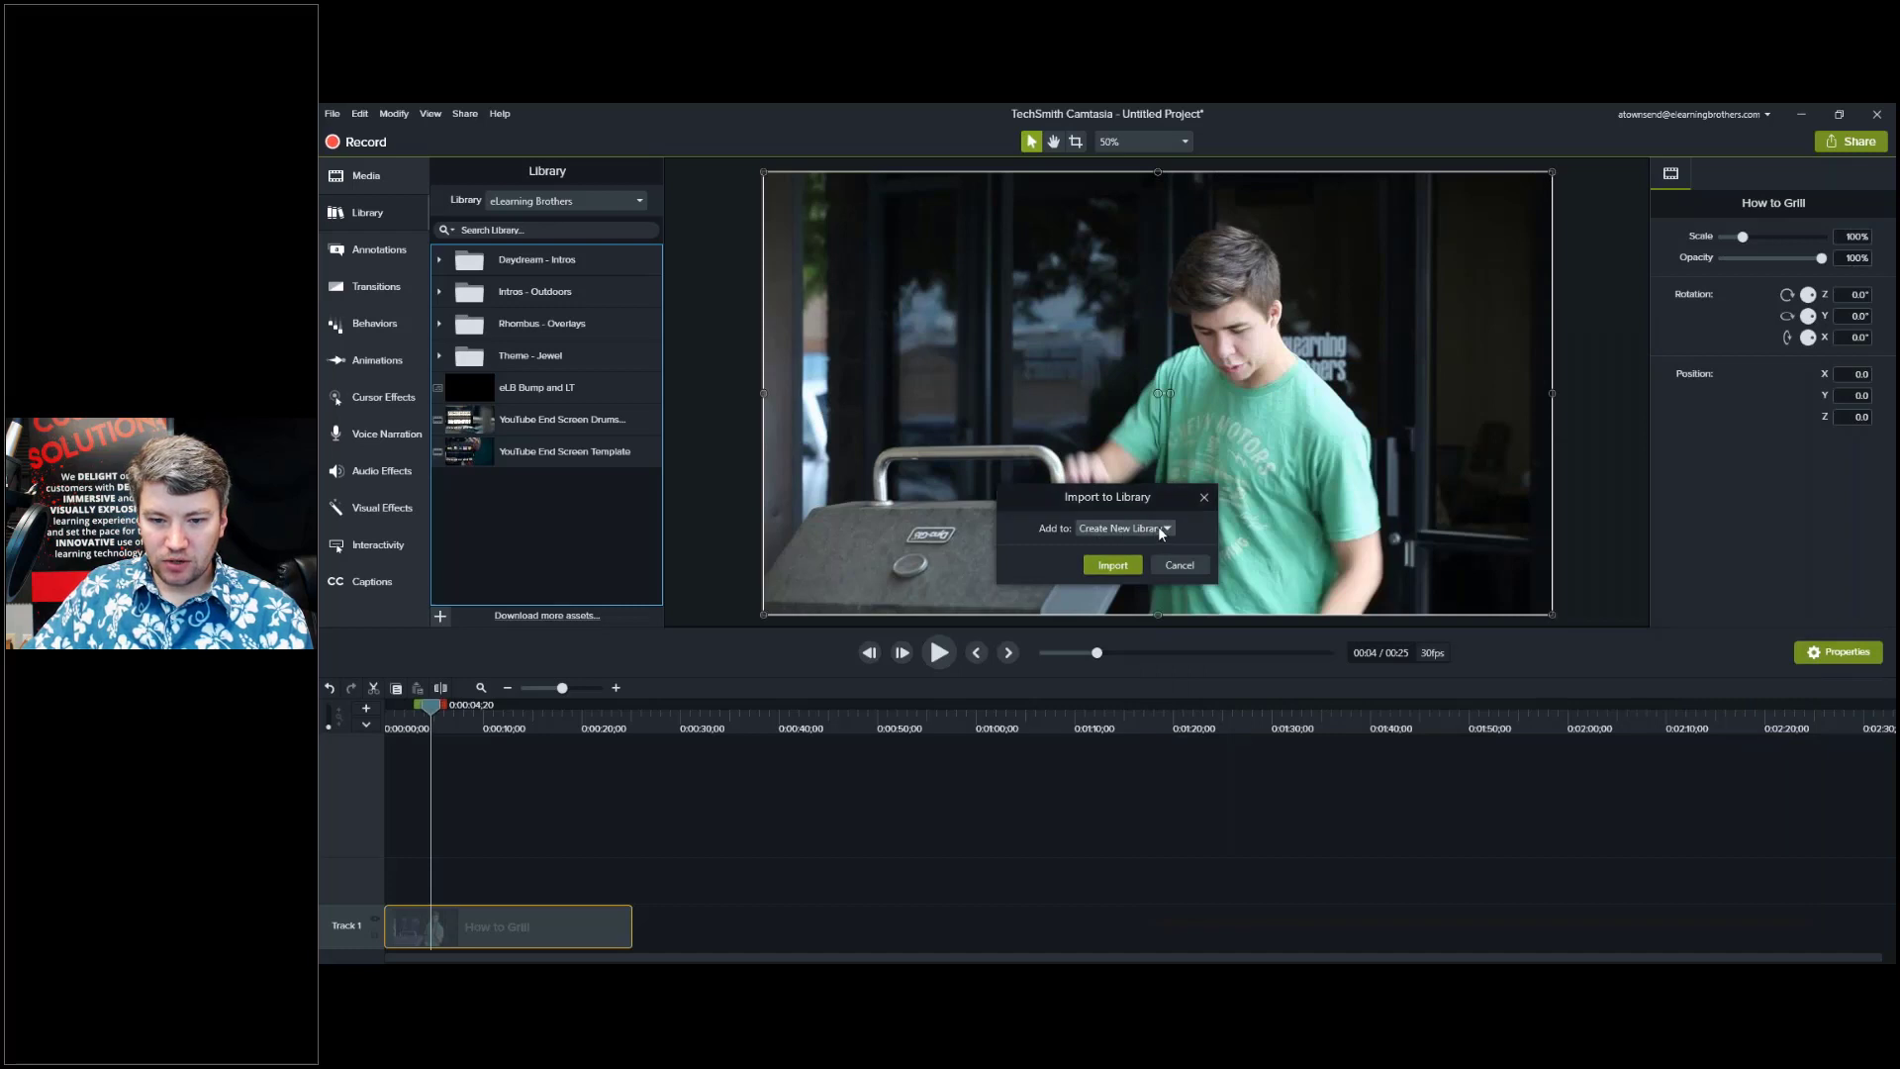
pyautogui.click(1163, 530)
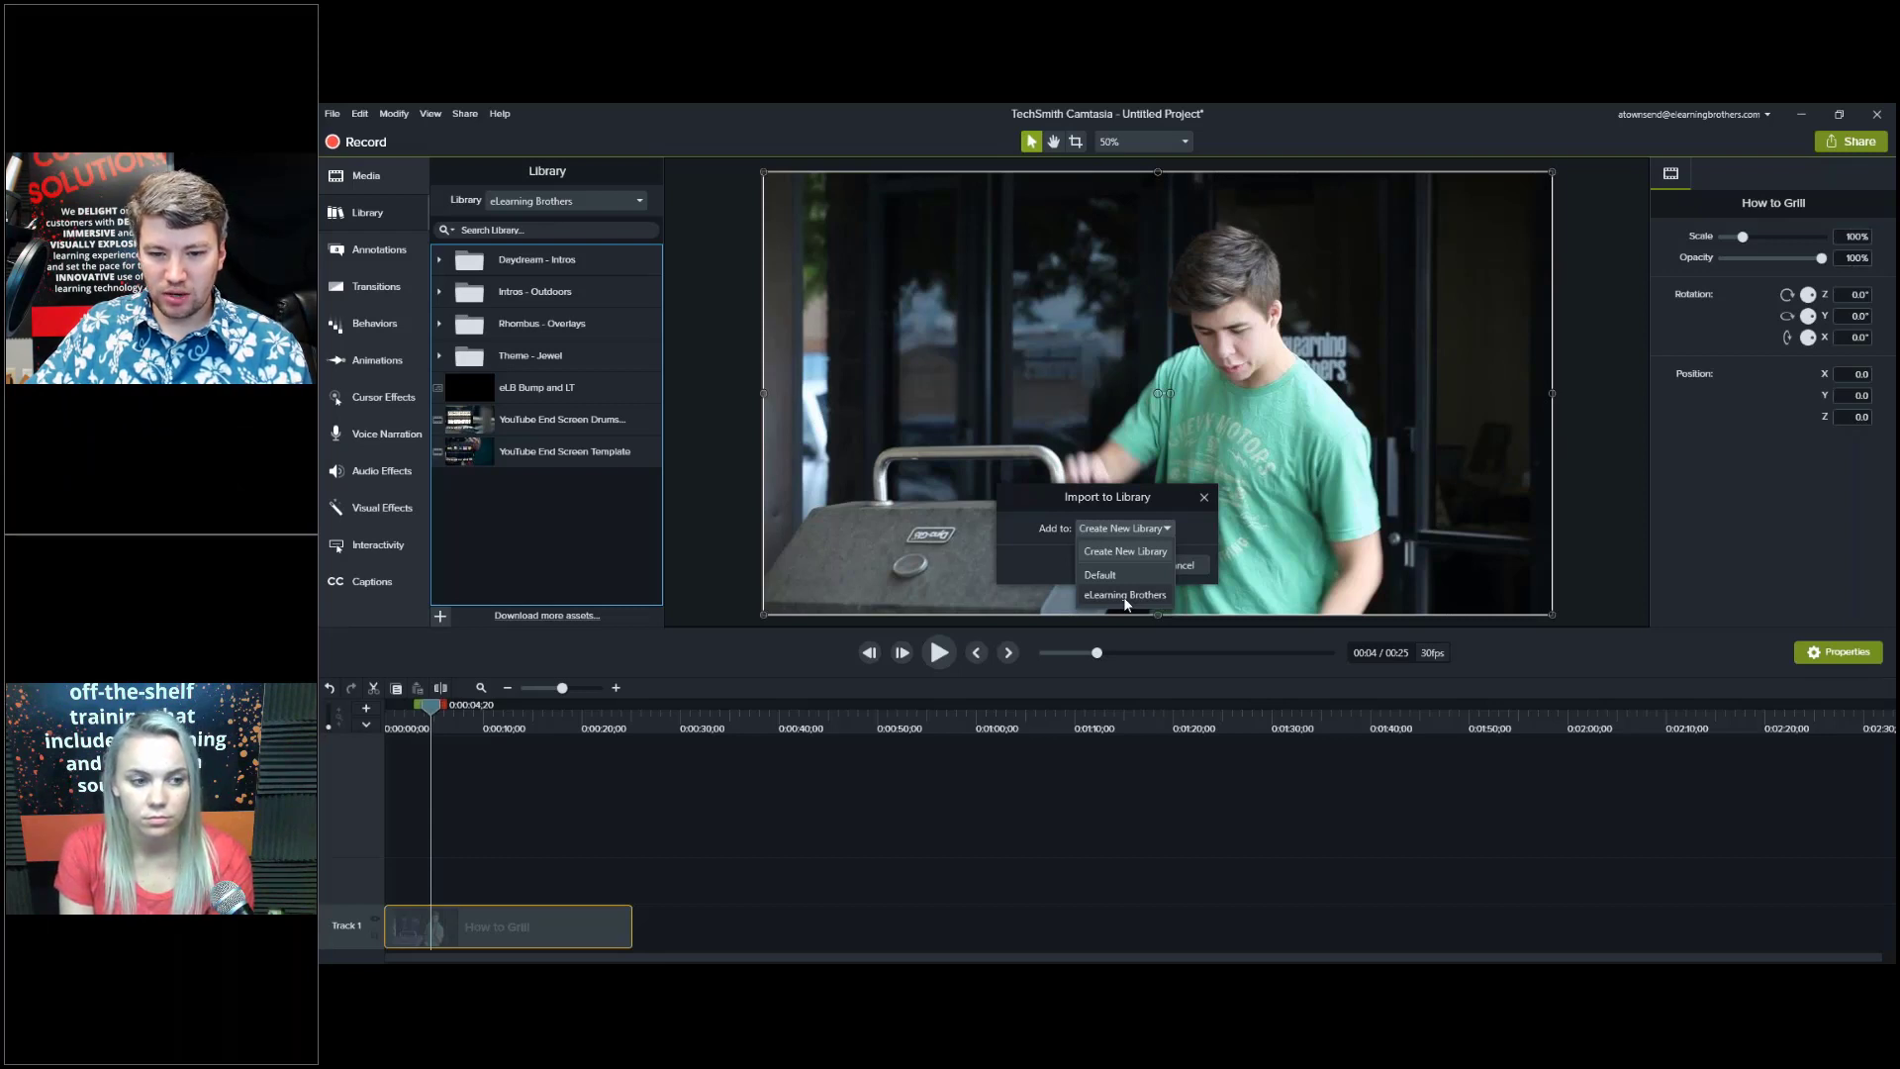
pyautogui.click(1126, 594)
pyautogui.click(1107, 566)
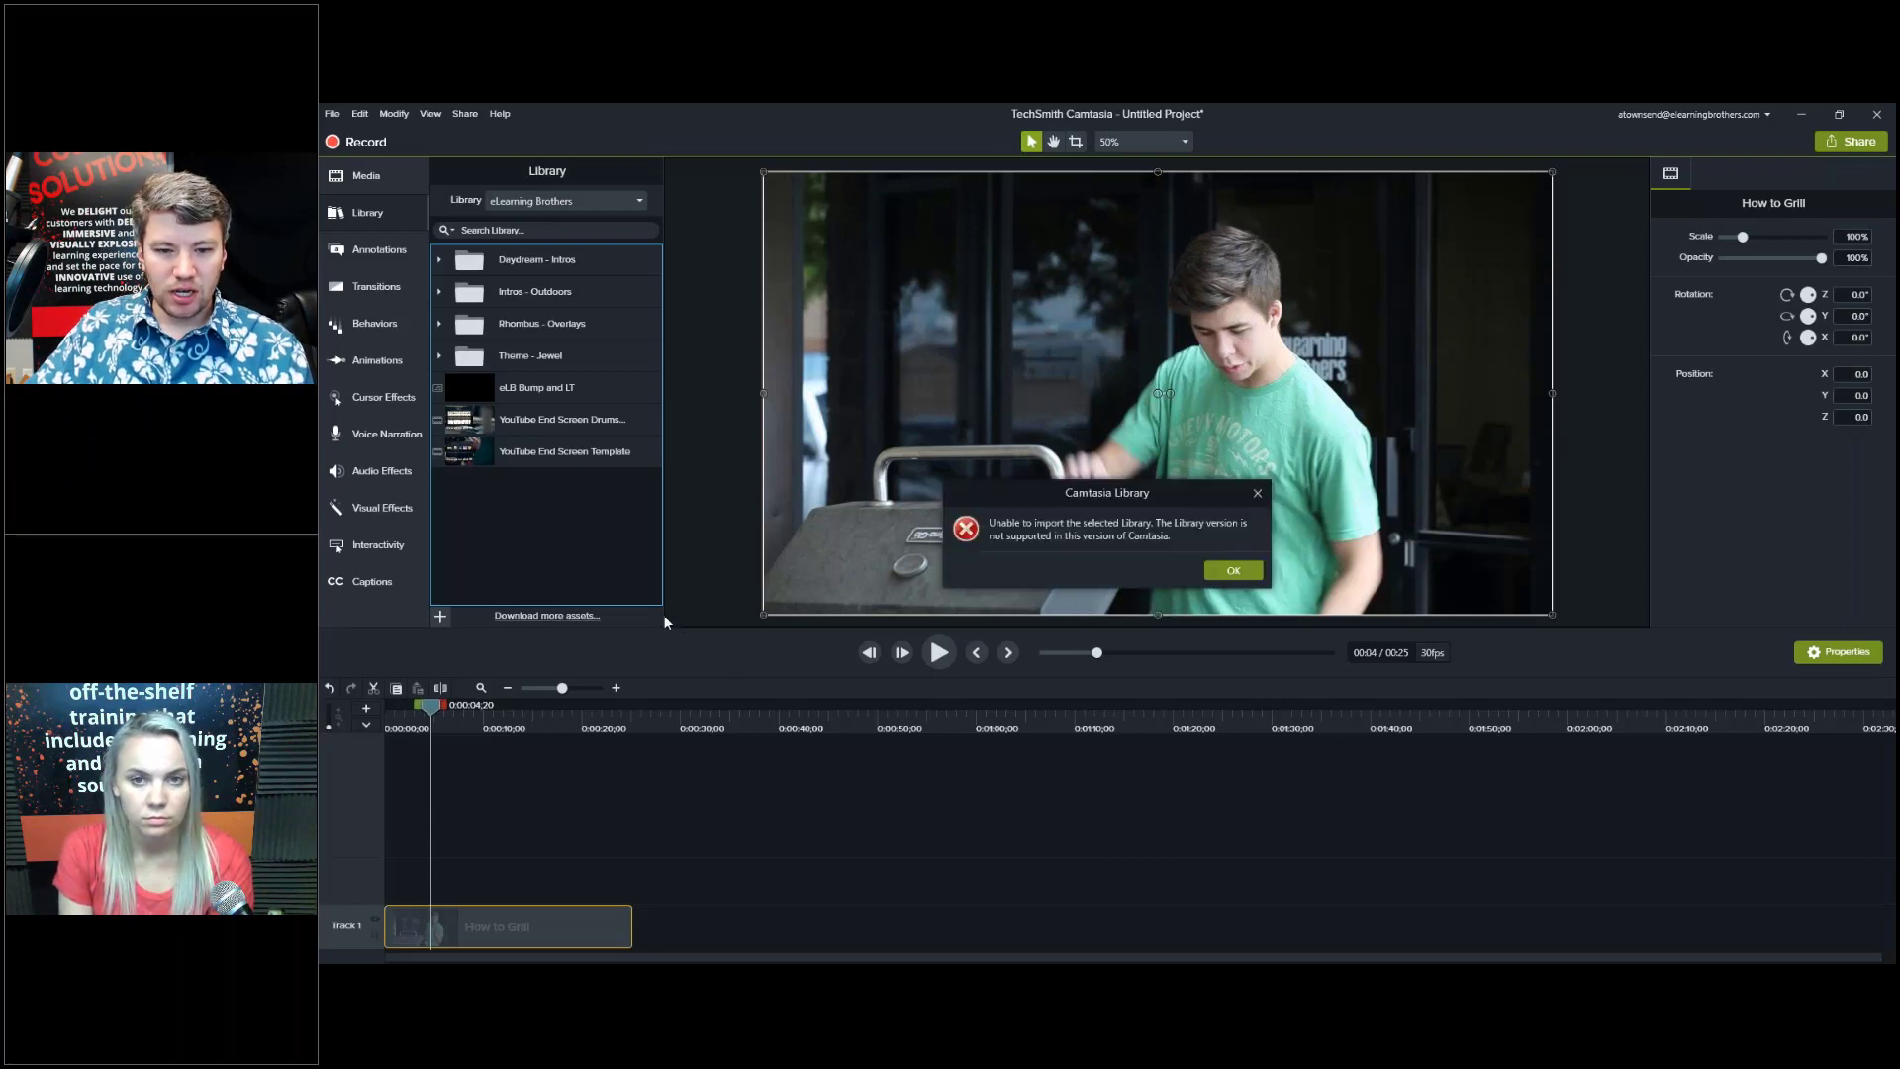
pyautogui.click(1235, 571)
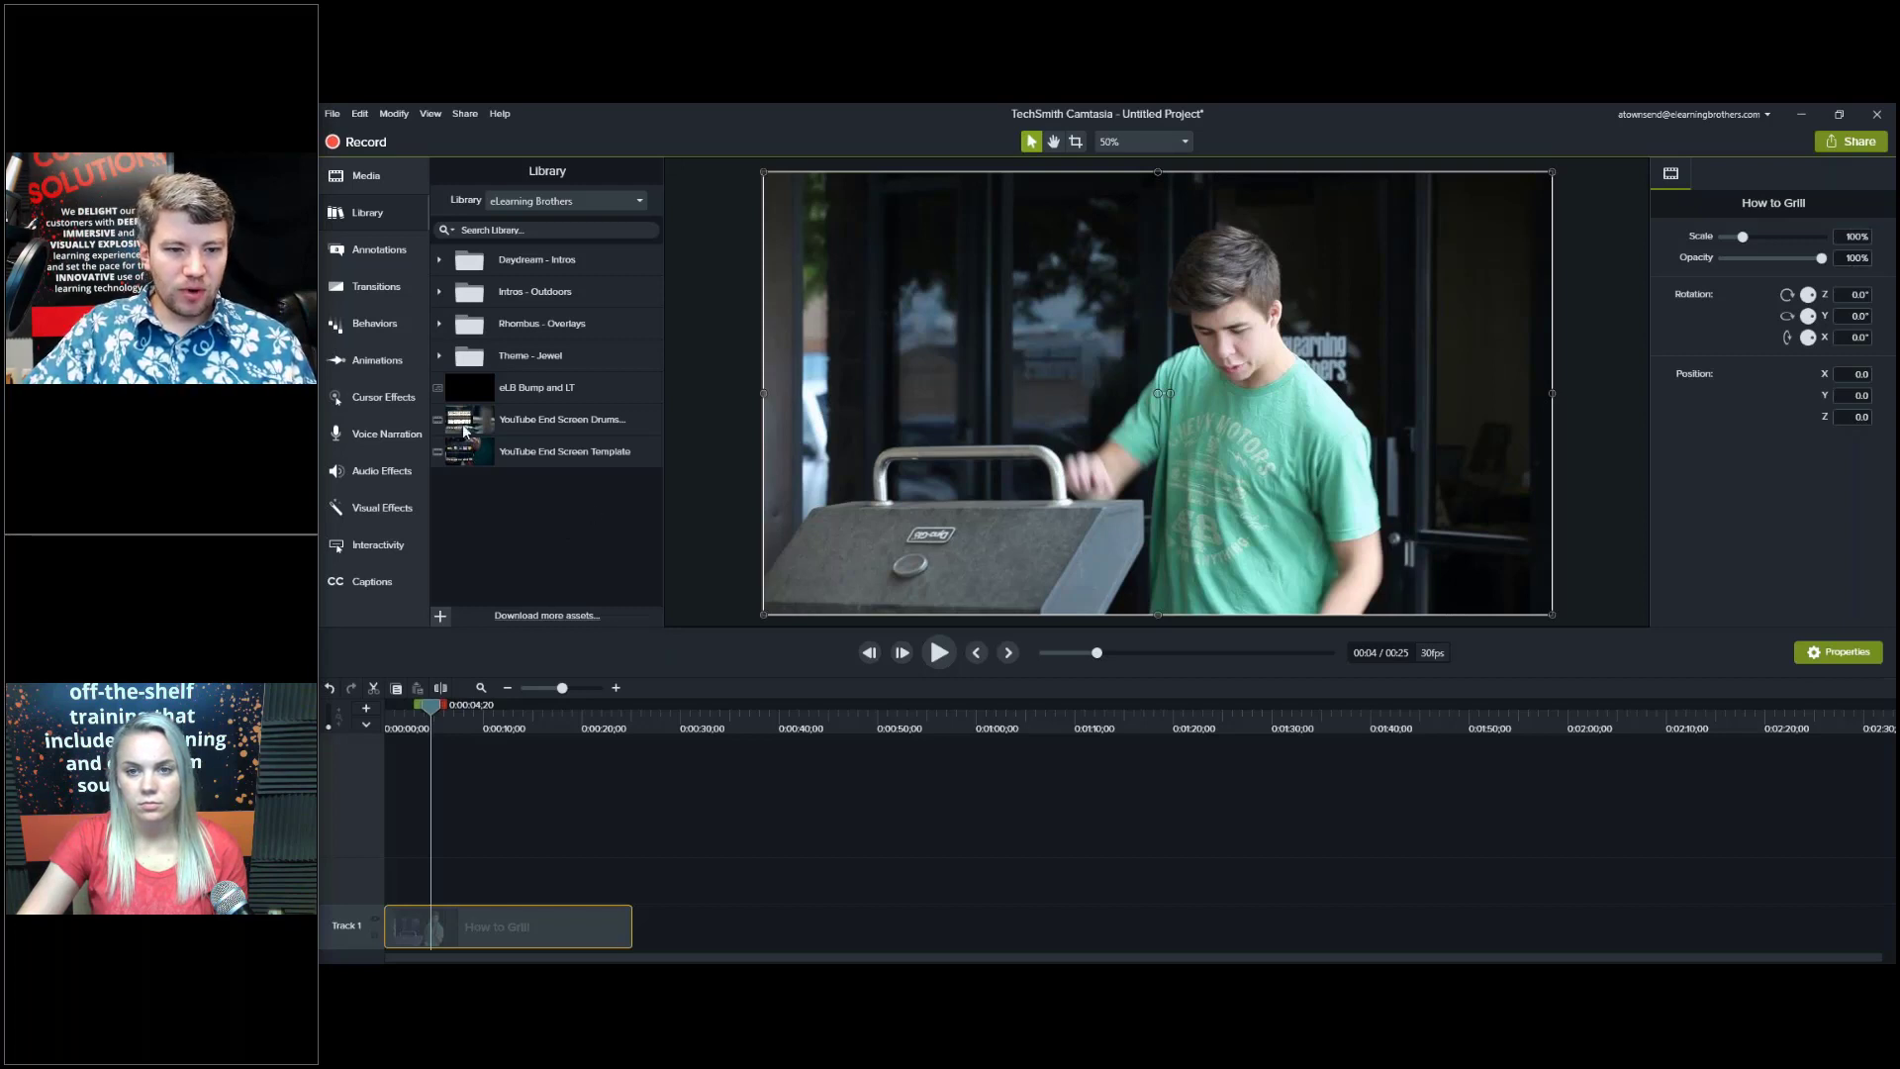
# Expand Rhombus - Overlays and scroll through its callout, intro, layout and transition templates.
pyautogui.click(441, 324)
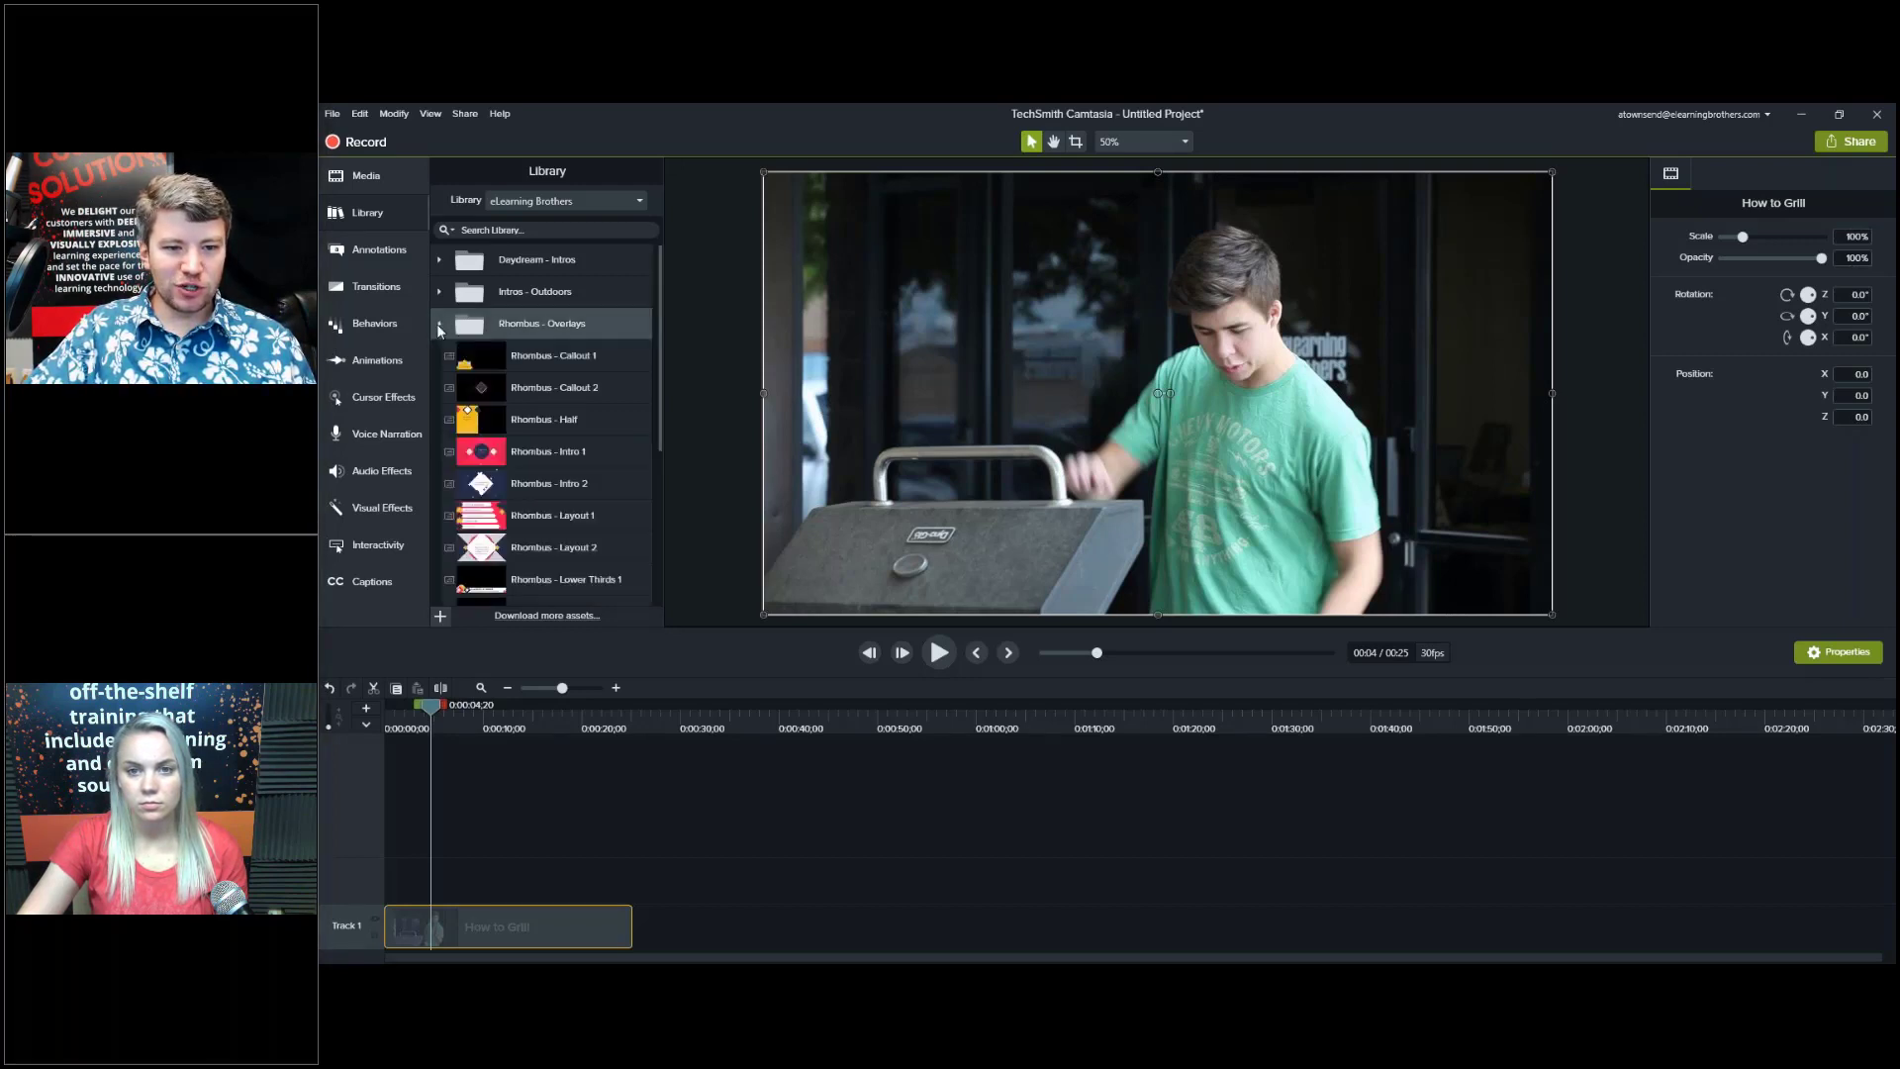
pyautogui.scroll(-5, 578, 342)
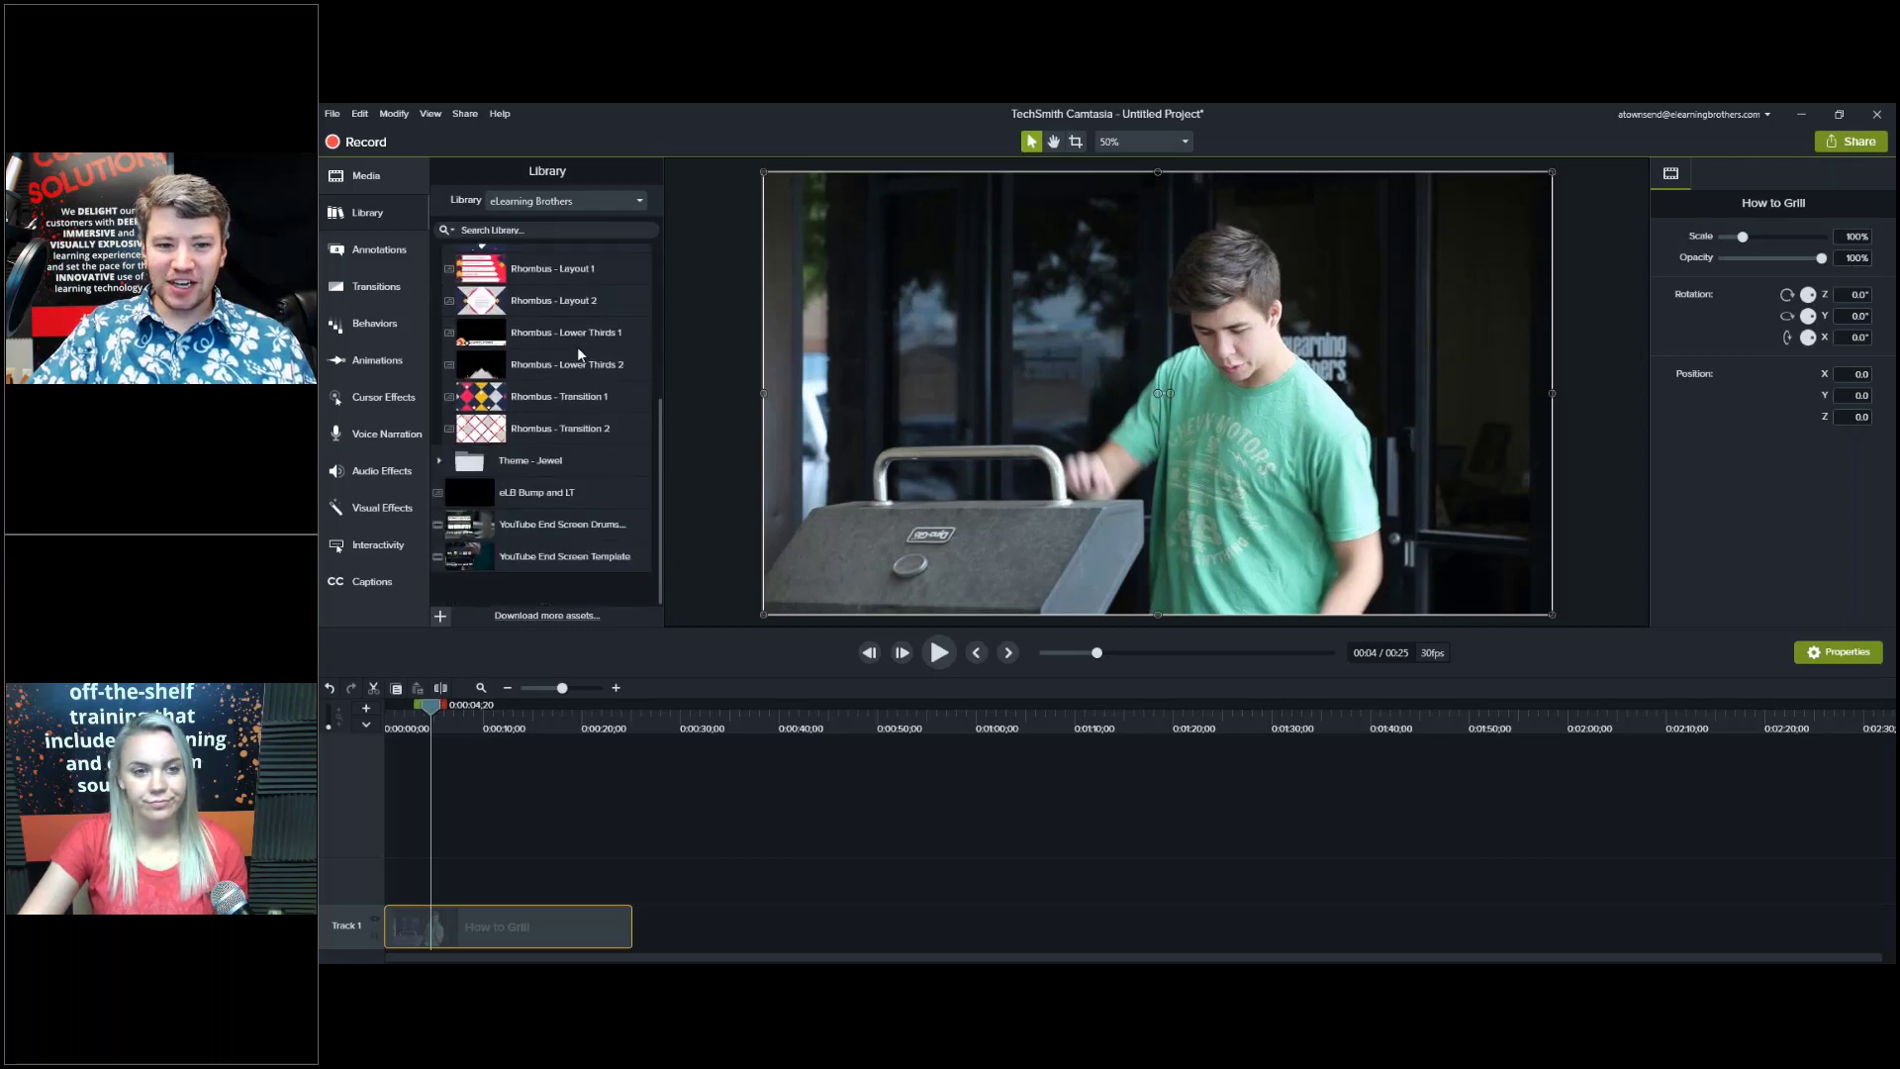
pyautogui.scroll(5, 578, 346)
pyautogui.scroll(-3, 579, 367)
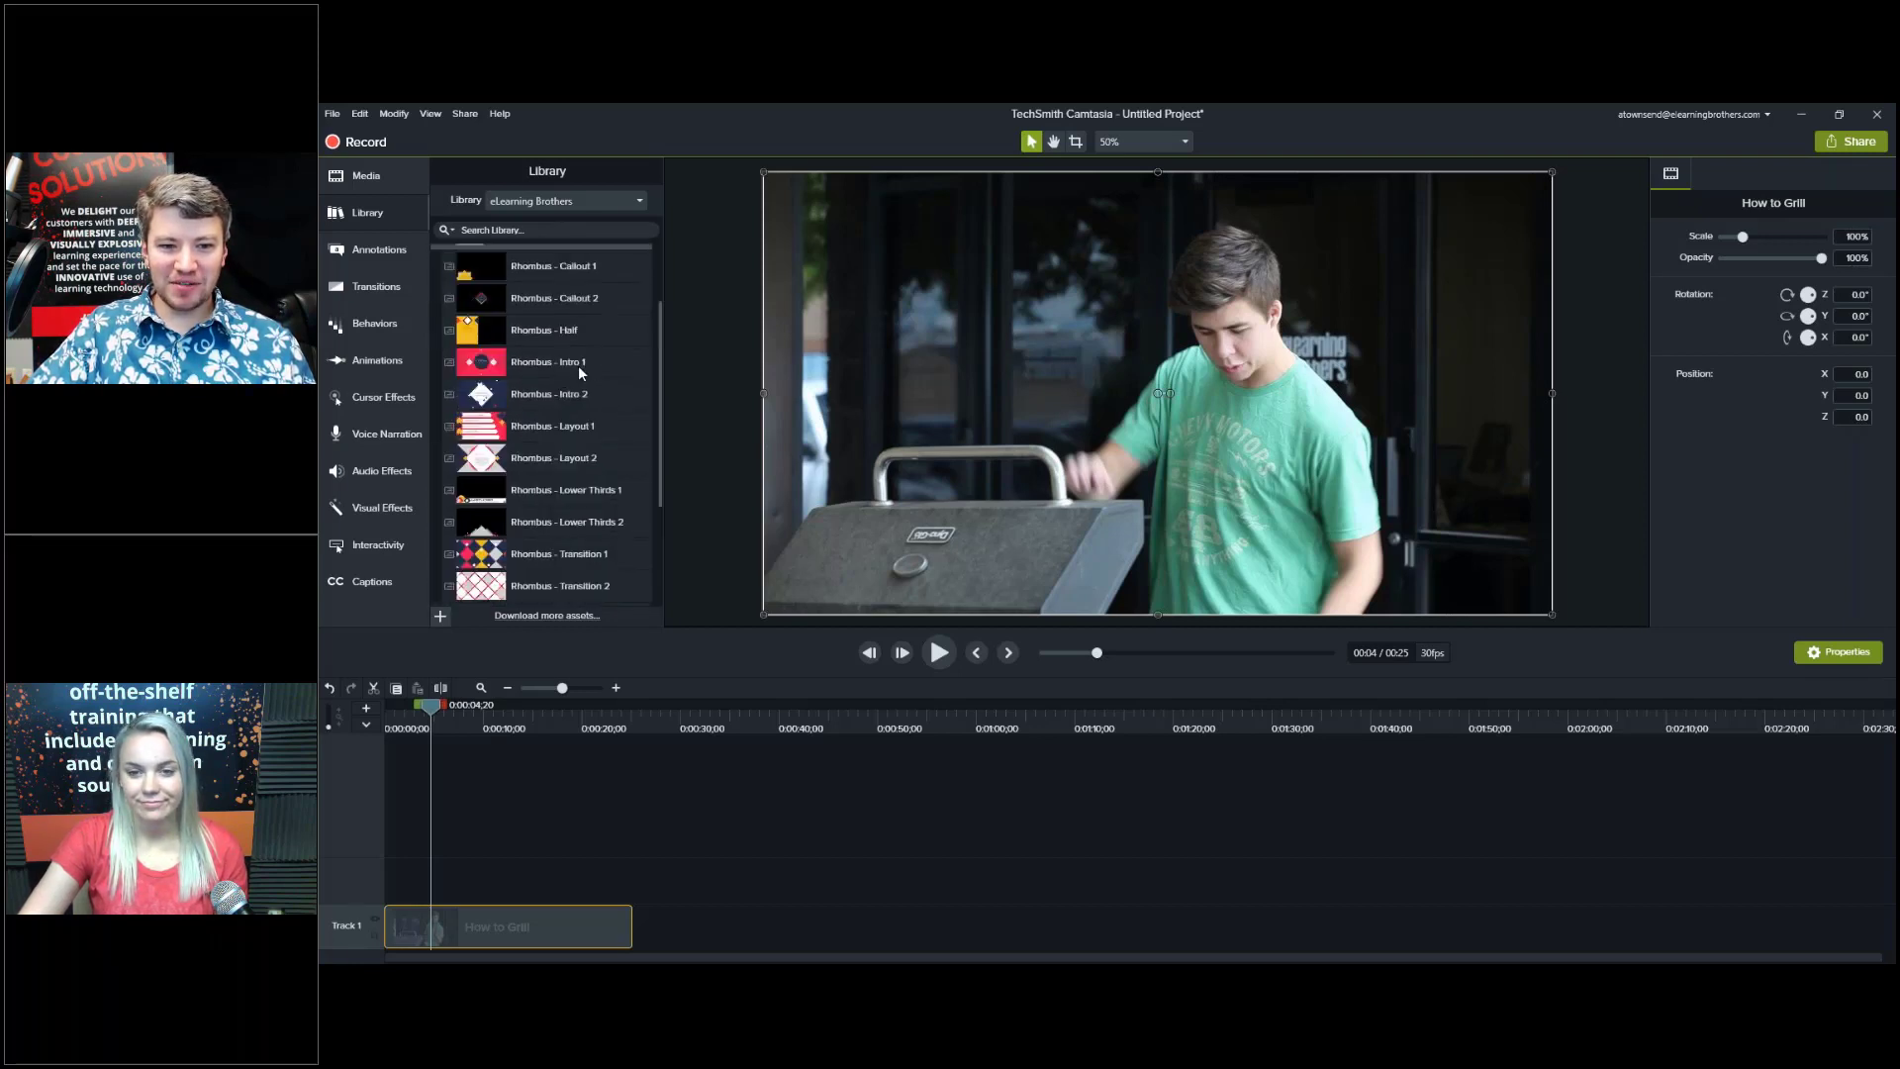
pyautogui.scroll(3, 579, 367)
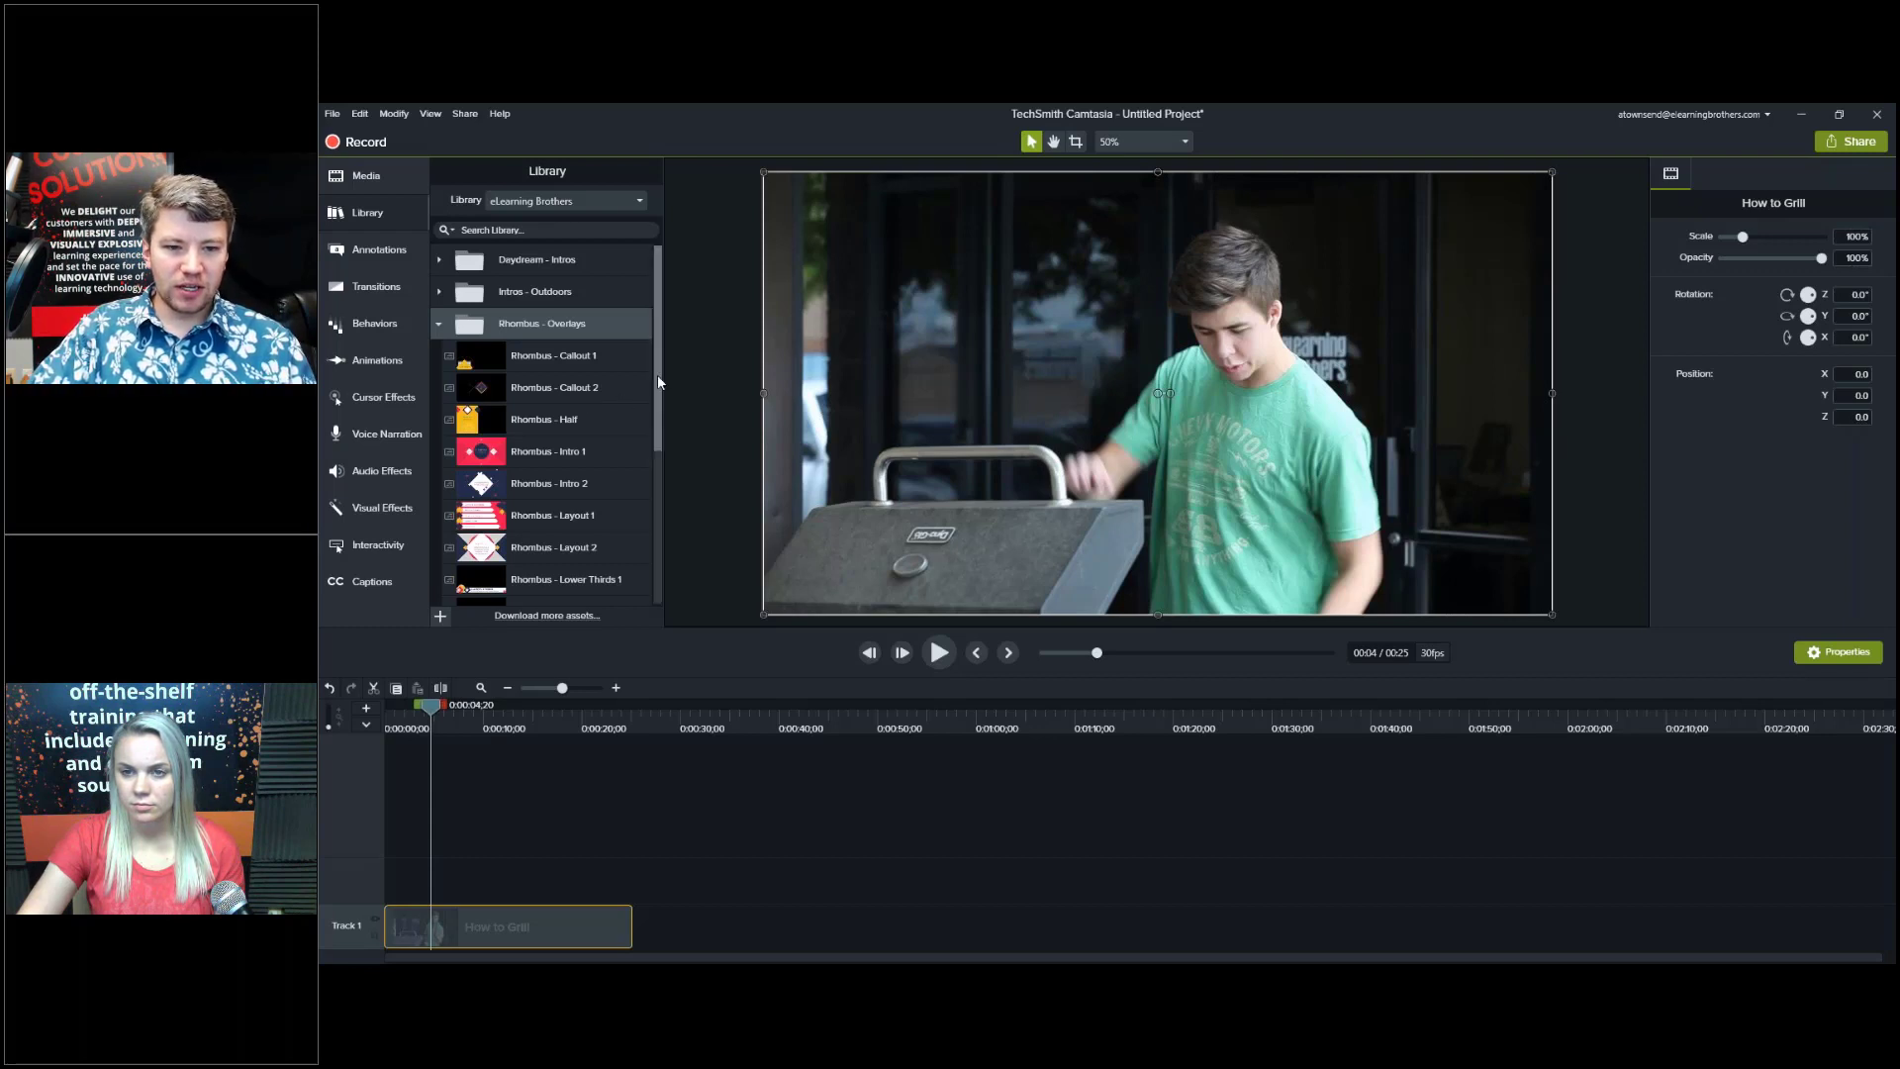
pyautogui.moveTo(657, 374); pyautogui.dragTo(598, 561)
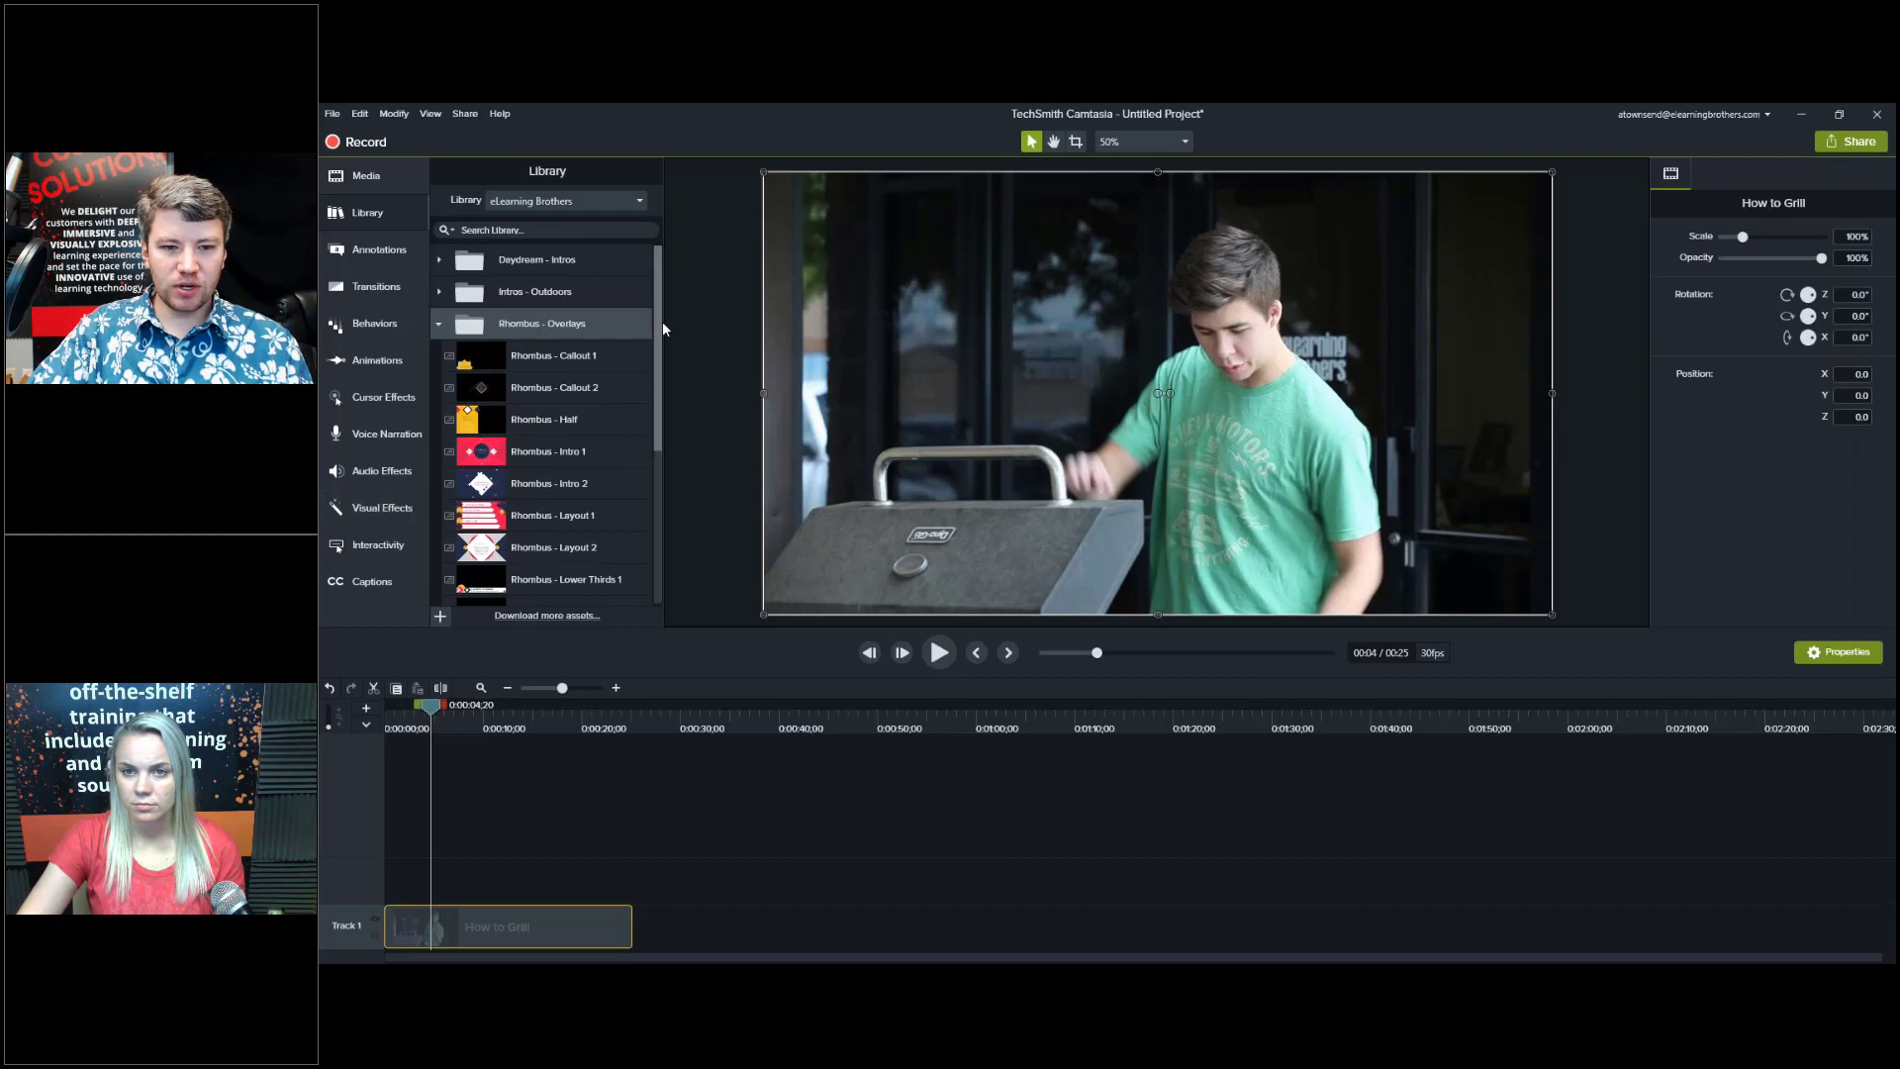
pyautogui.moveTo(656, 325); pyautogui.dragTo(665, 364)
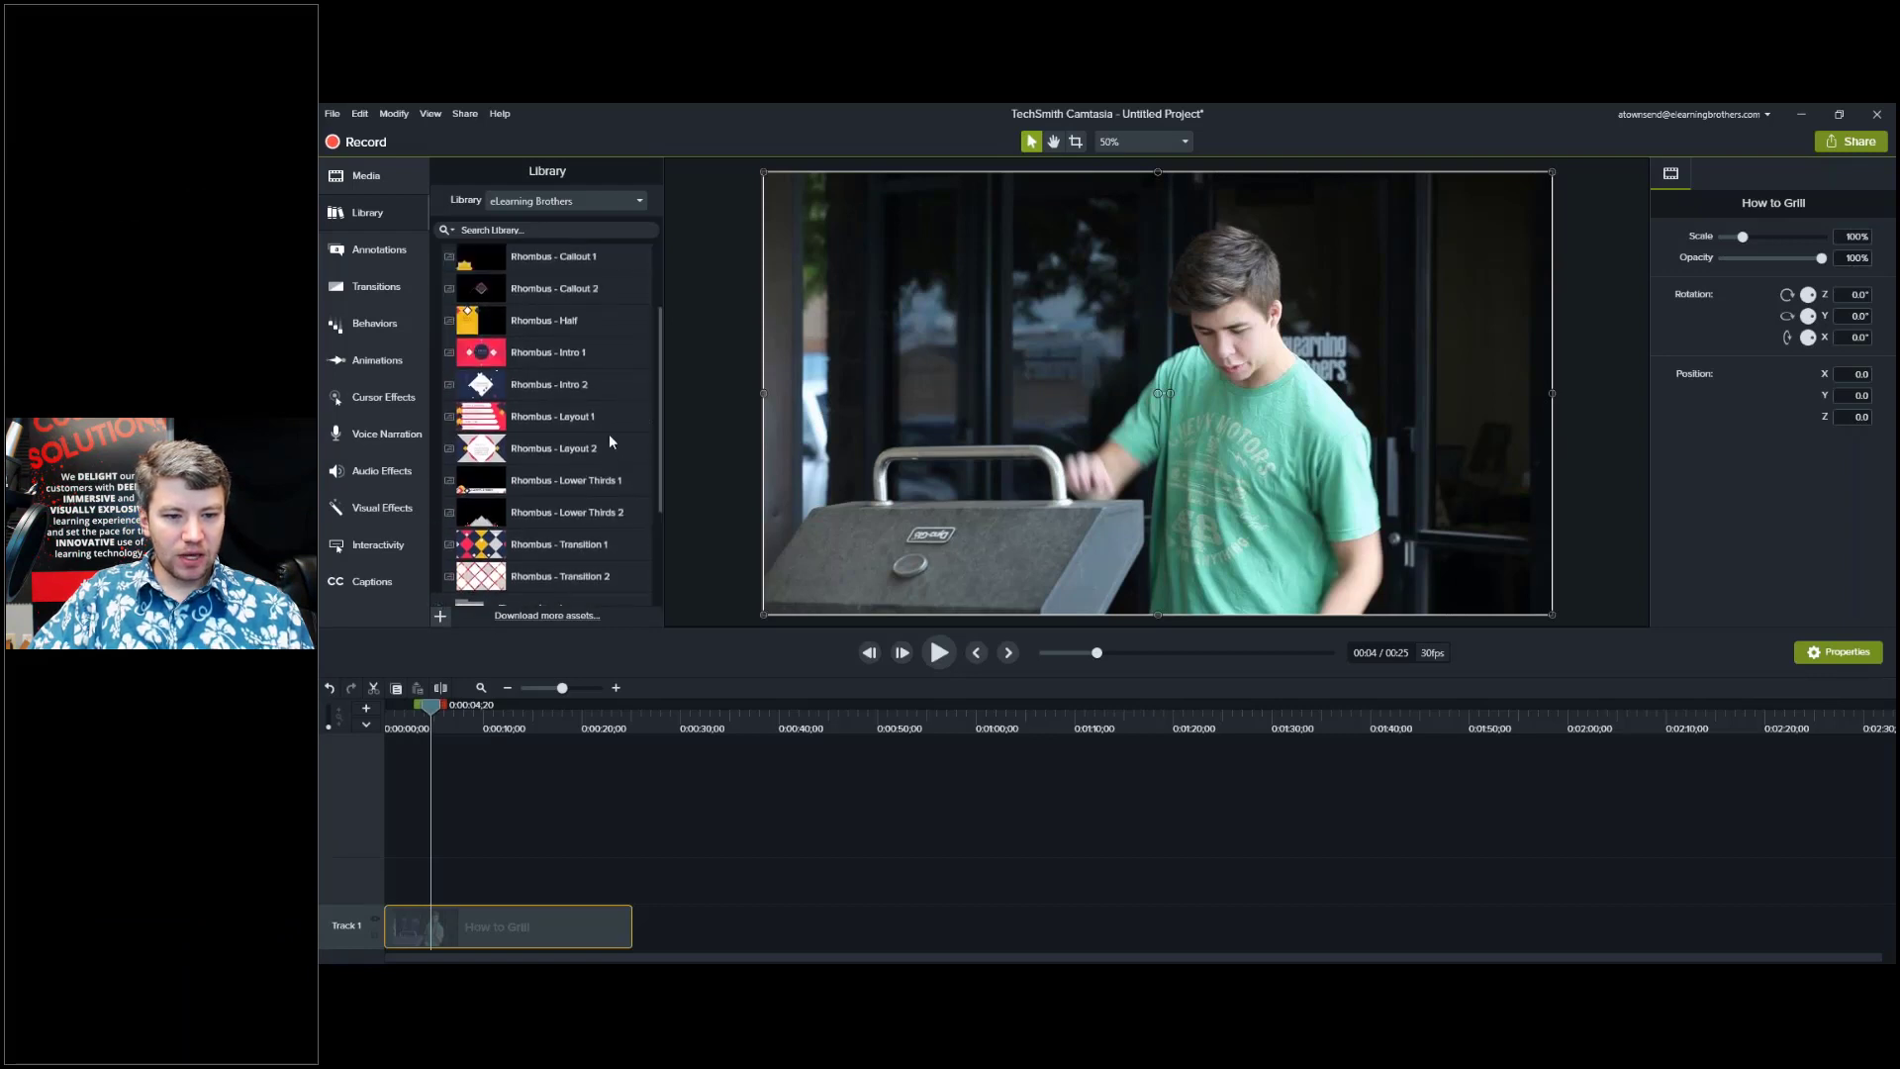
# Place Rhombus - Lower Thirds 1 on the timeline over the video and preview its intro animation.
pyautogui.click(551, 483)
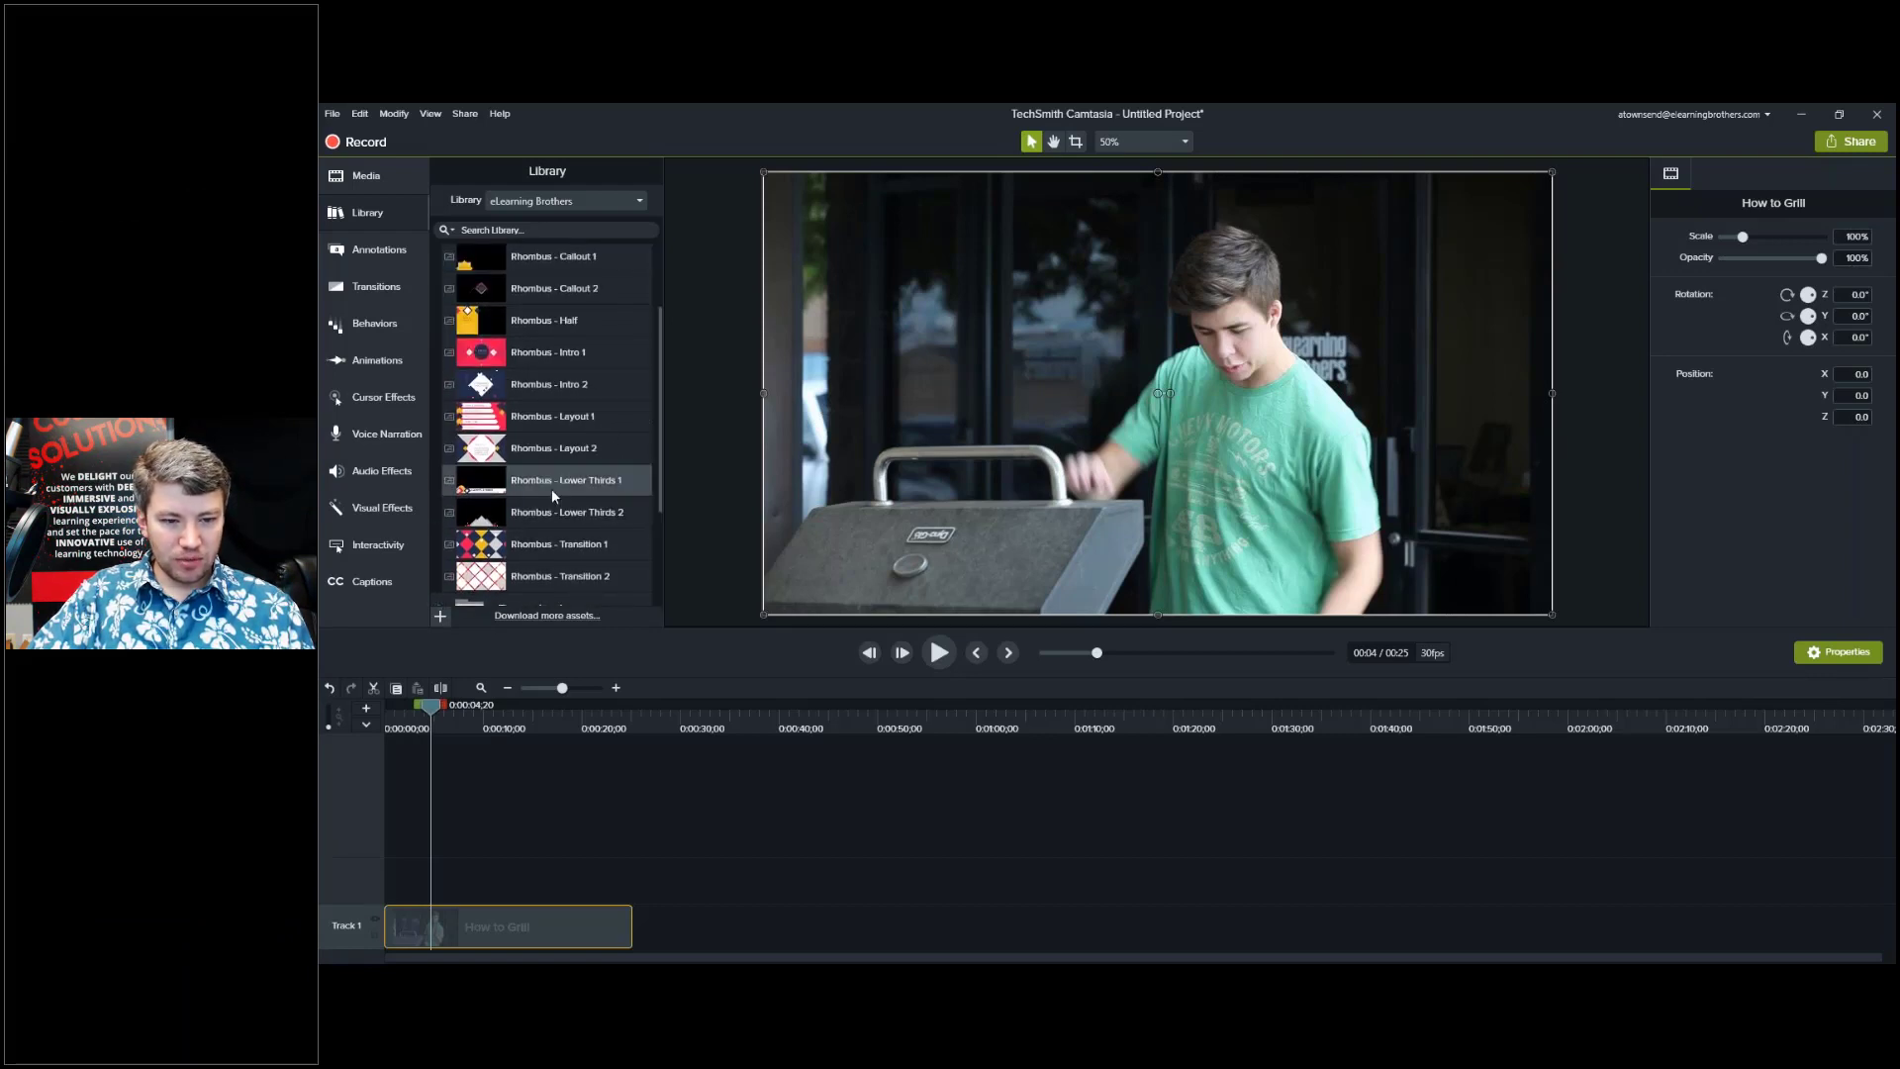
pyautogui.moveTo(551, 466); pyautogui.dragTo(416, 893)
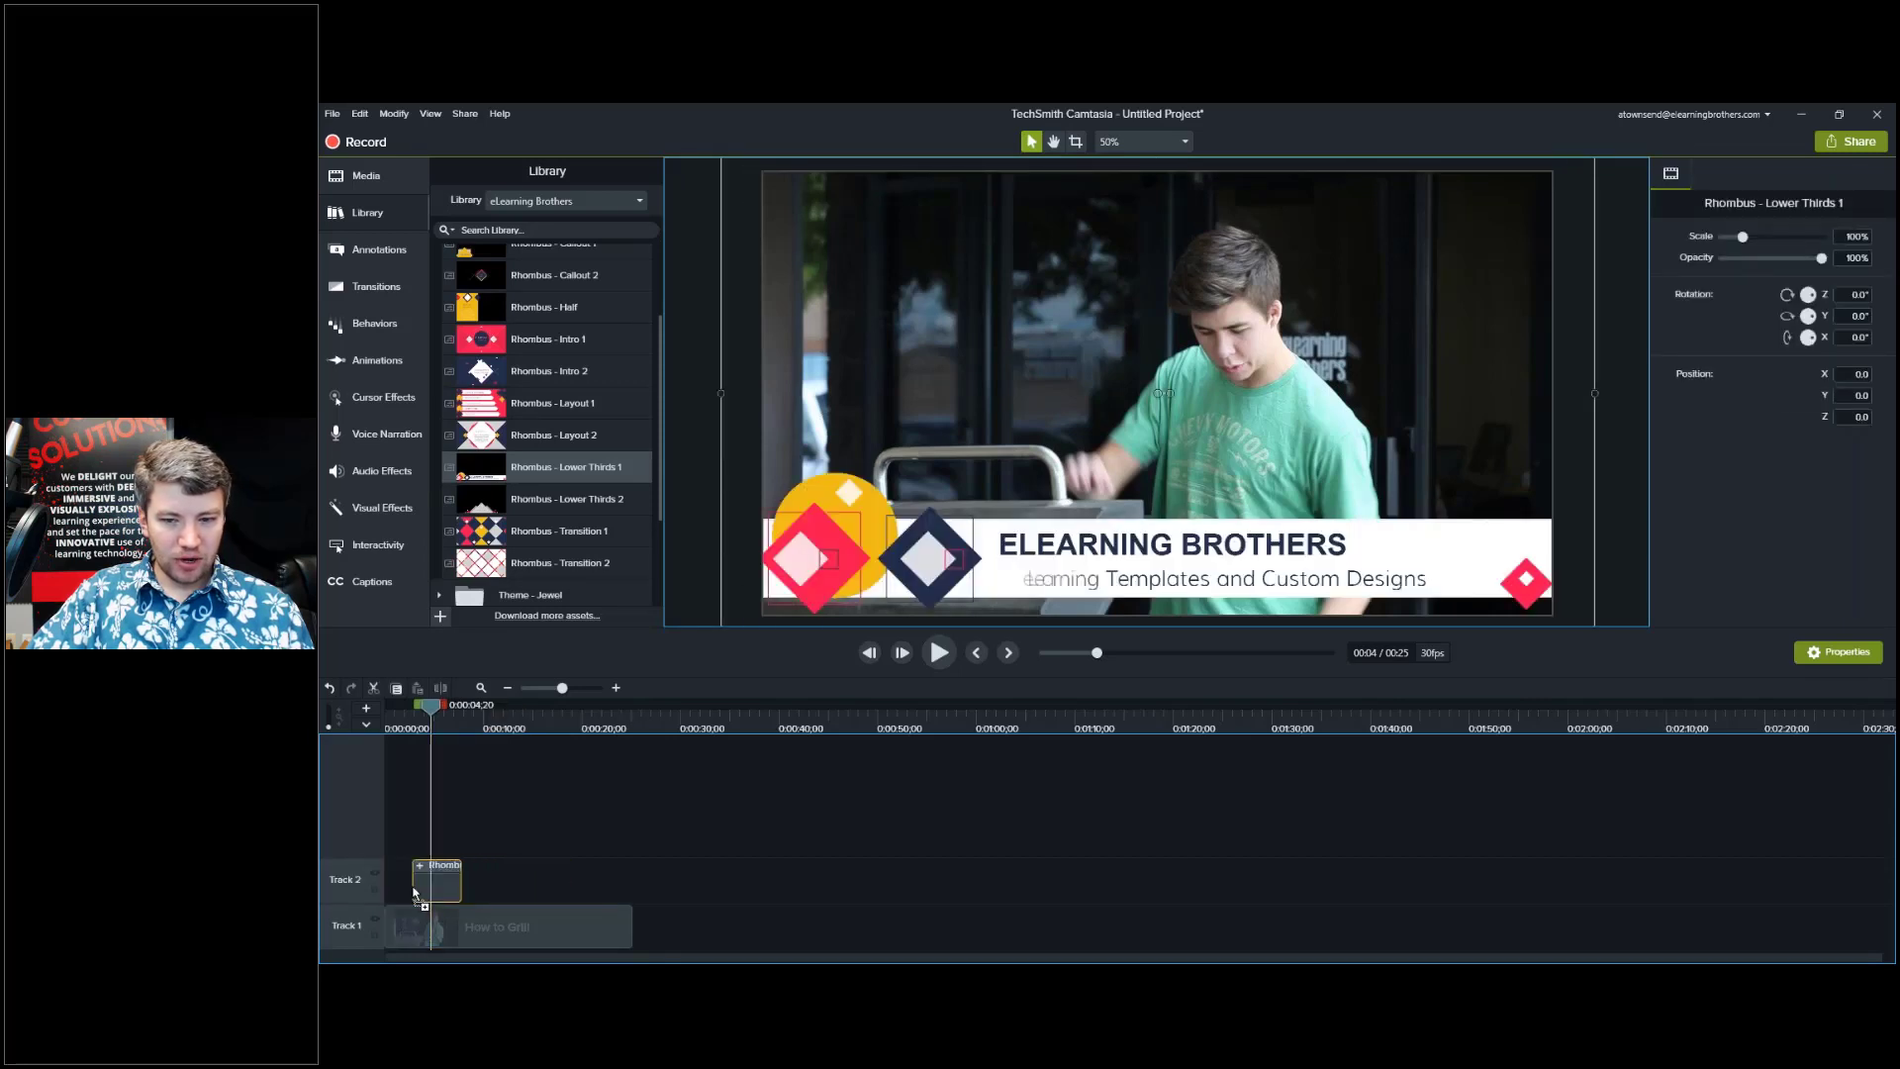
pyautogui.click(423, 729)
pyautogui.moveTo(423, 729)
pyautogui.mouseDown()
pyautogui.moveTo(443, 732)
pyautogui.moveTo(432, 721)
pyautogui.mouseUp()
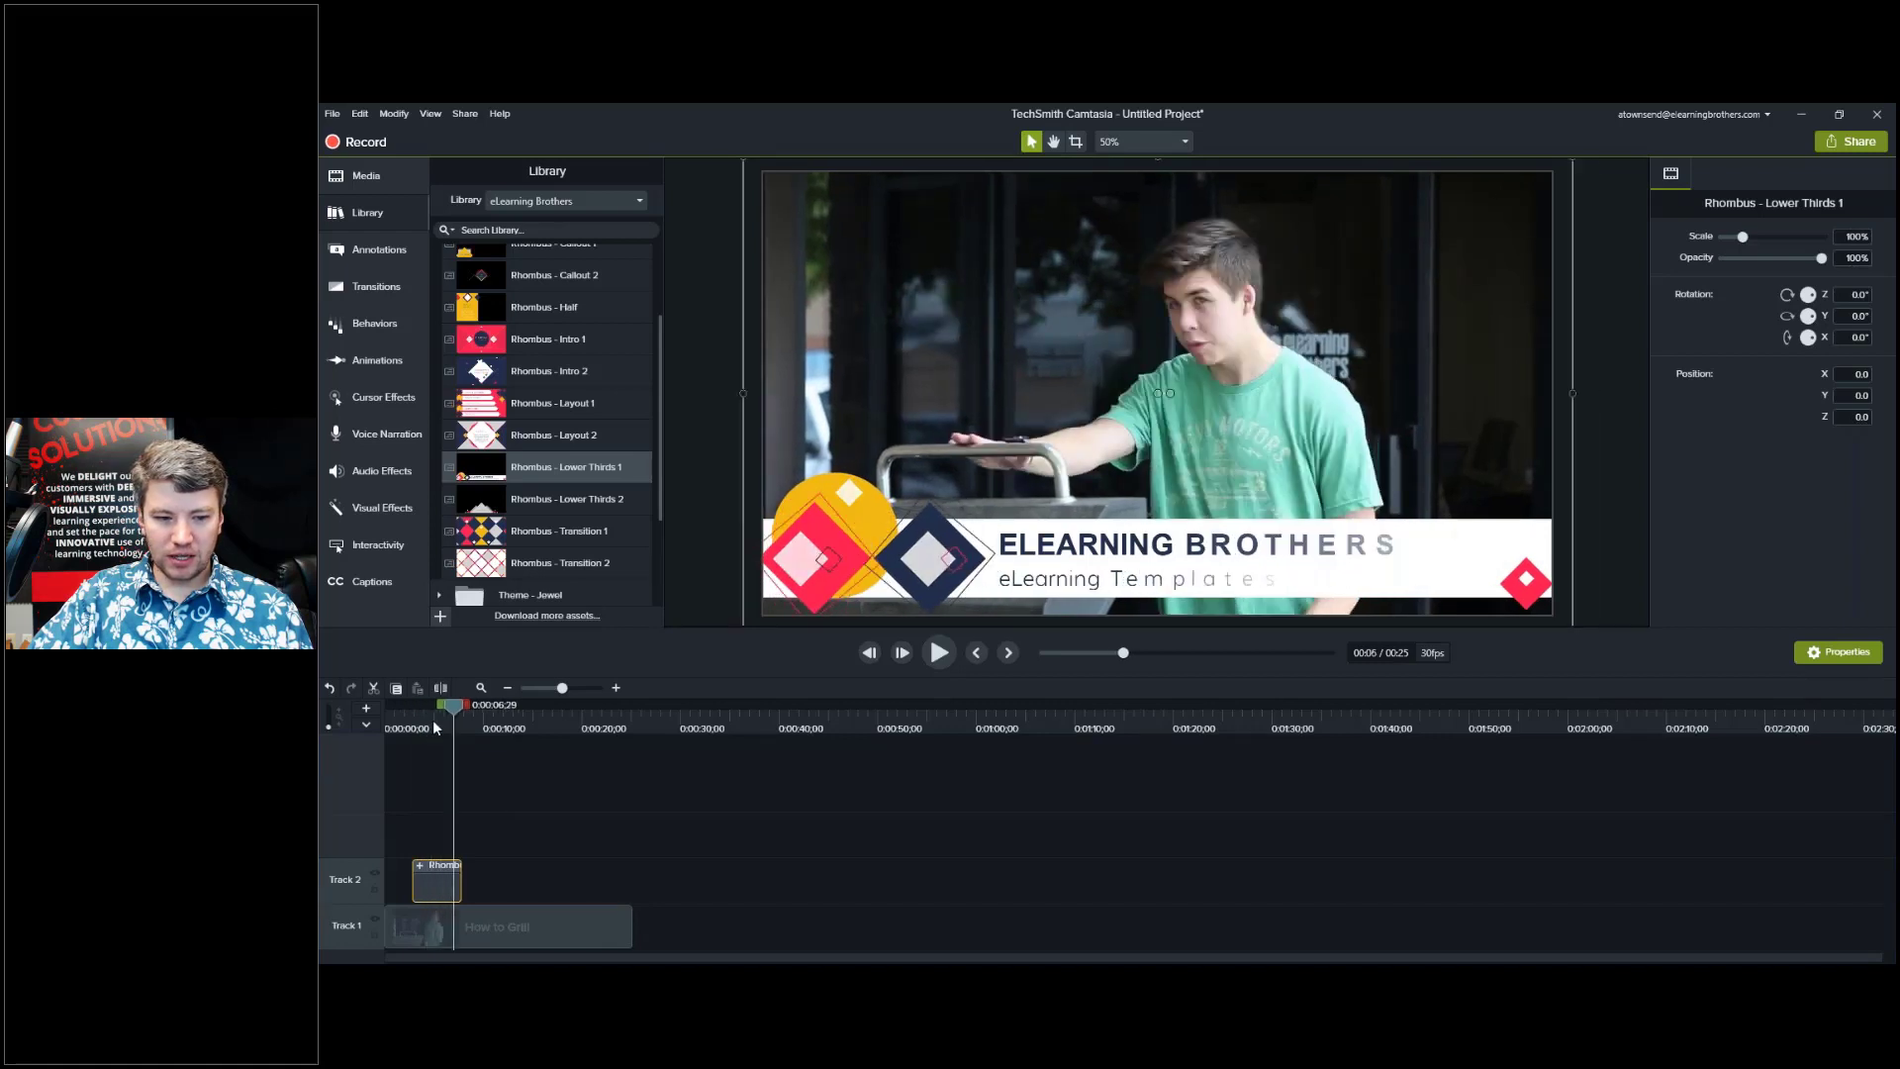
# Retype the lower third's title with the presenter's name and subtitle 'eLearning Brothers Evangelist'.
pyautogui.doubleClick(1133, 544)
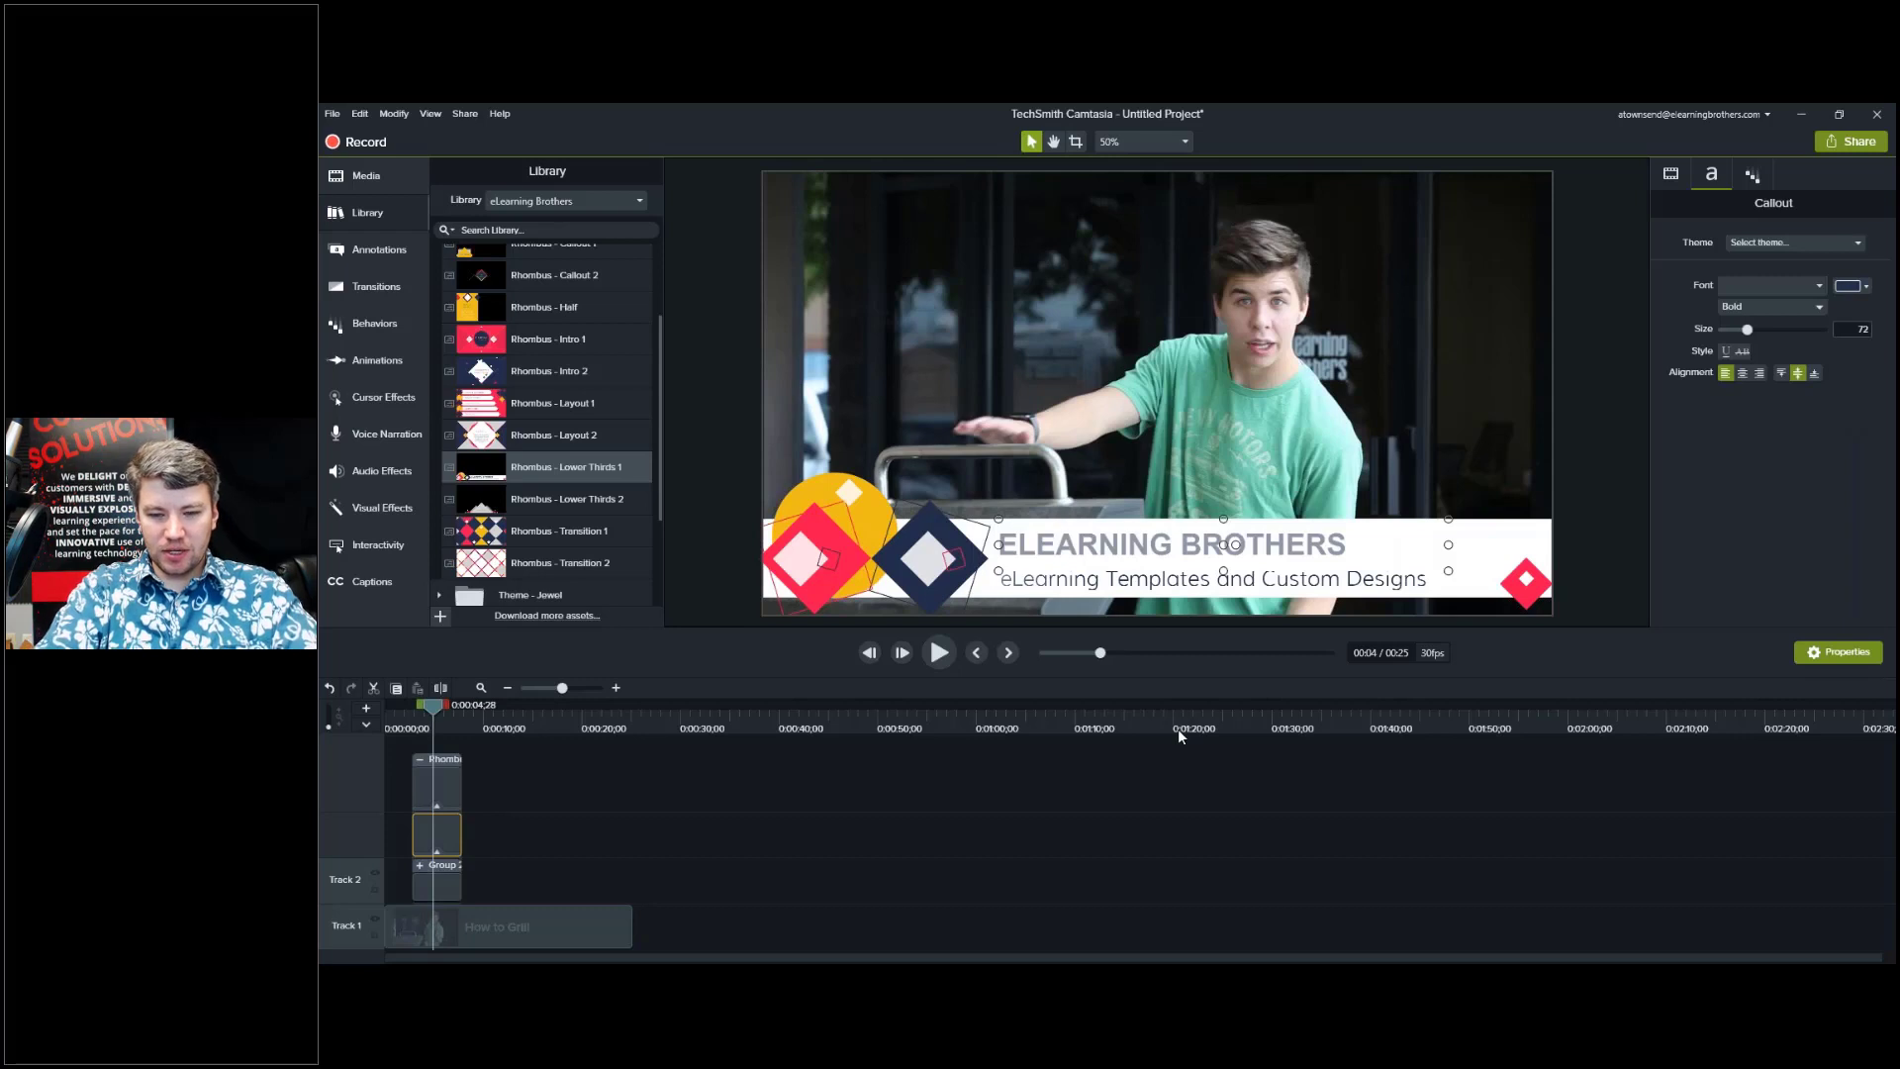
pyautogui.write('Andrew')
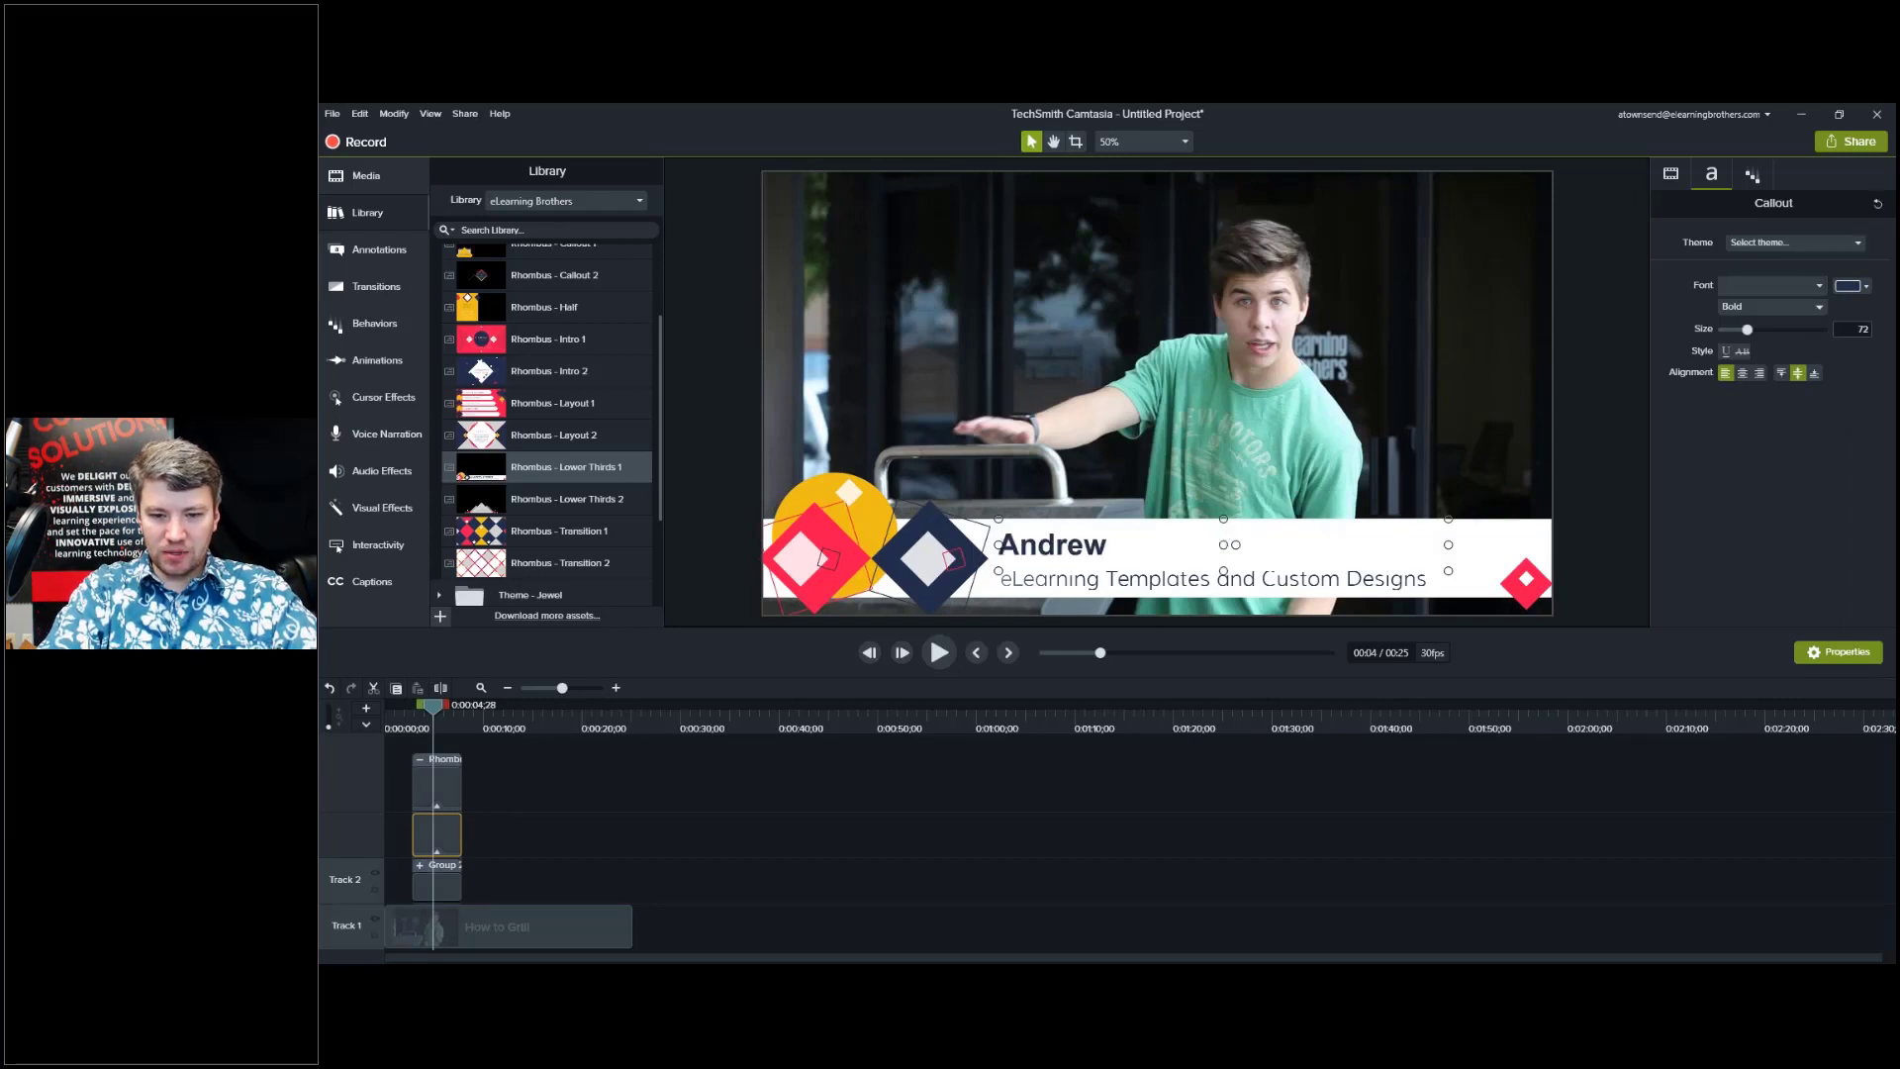
pyautogui.write(' Townsend')
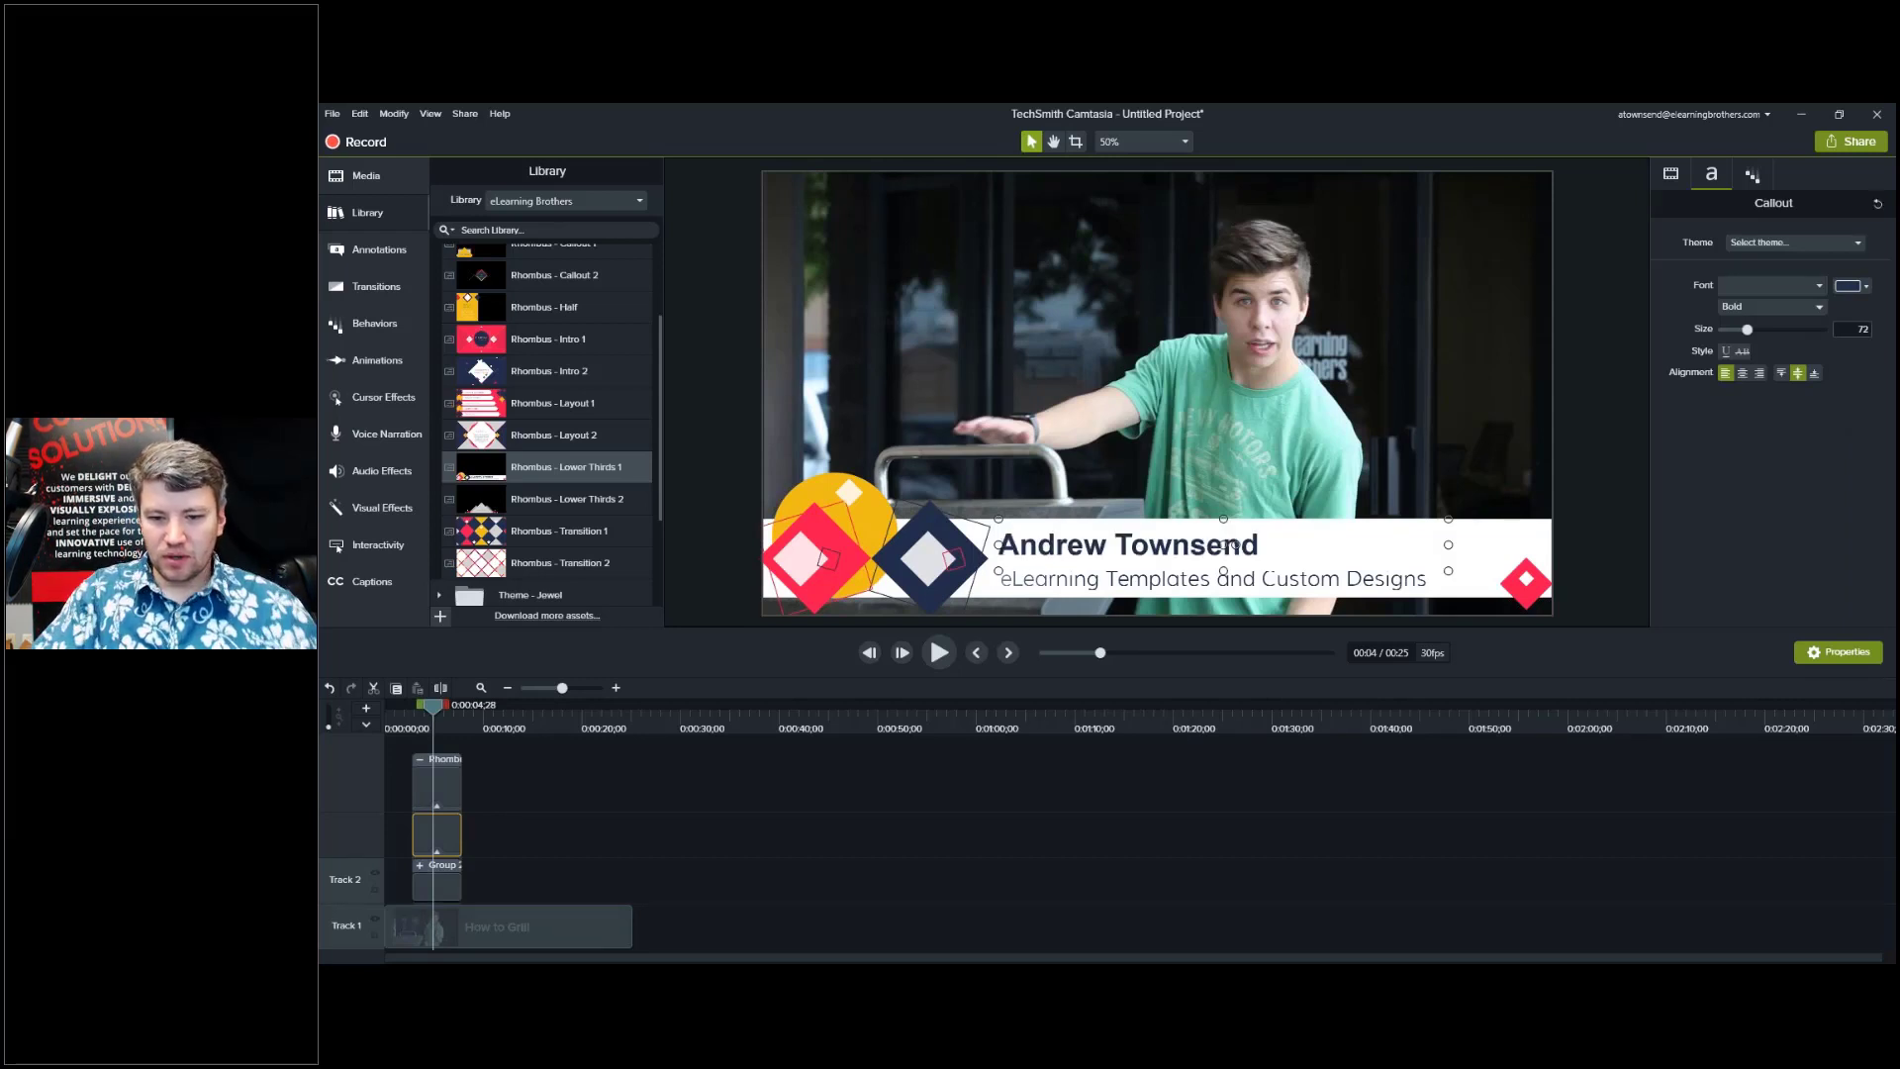
pyautogui.click(1169, 579)
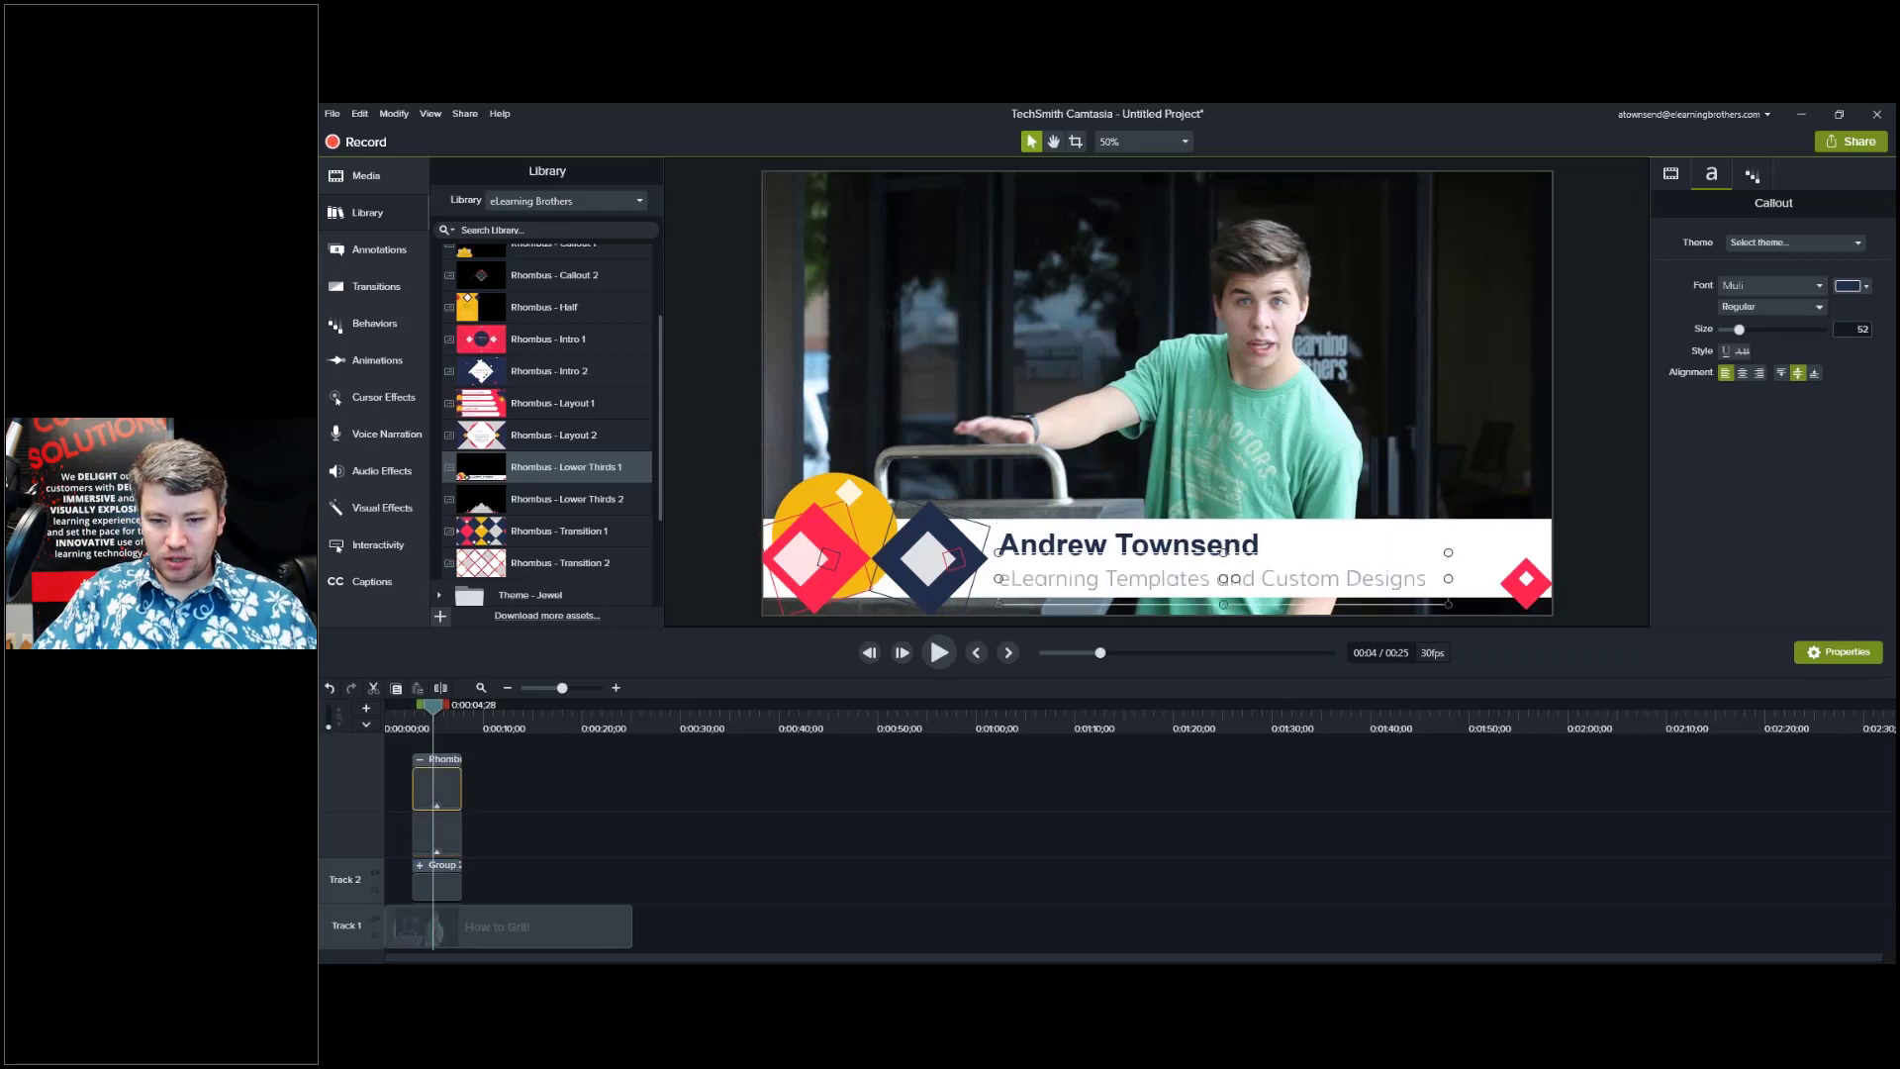
pyautogui.write('eLearning B')
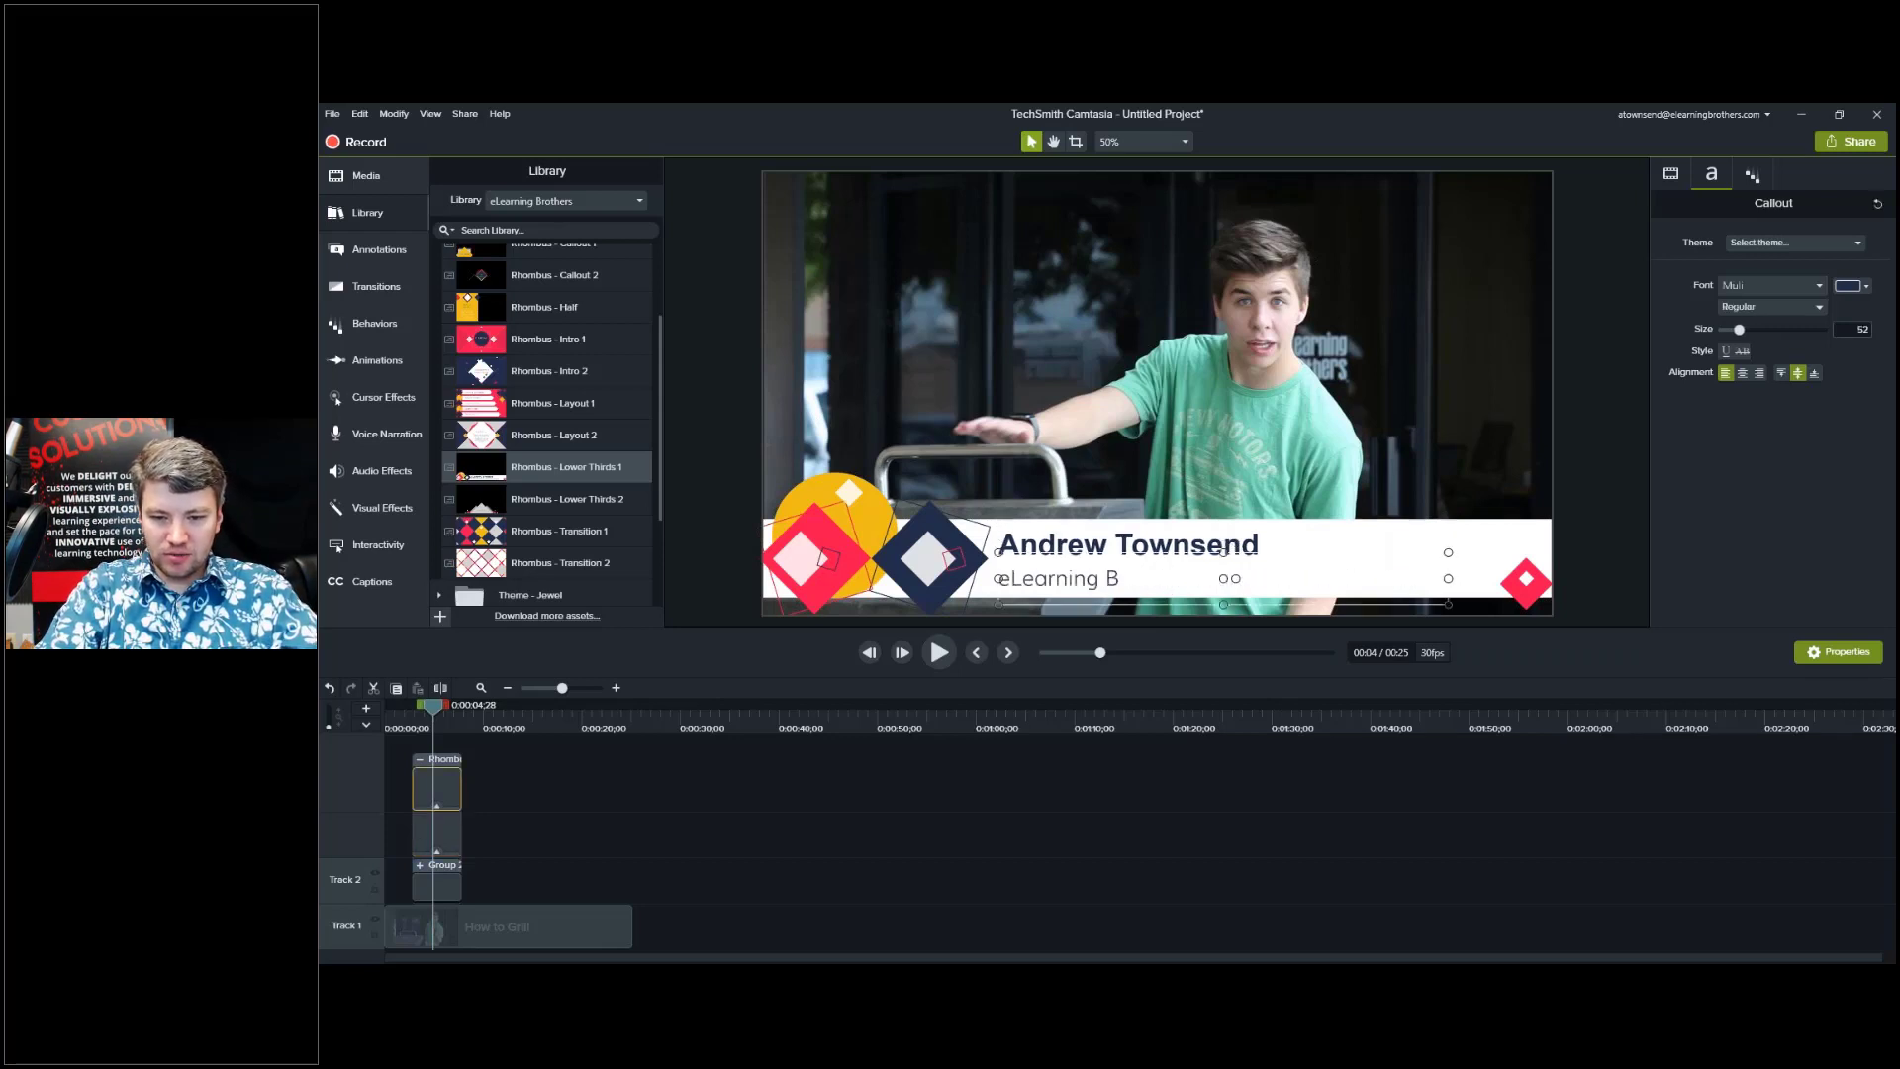
pyautogui.write('rothers Evangelist')
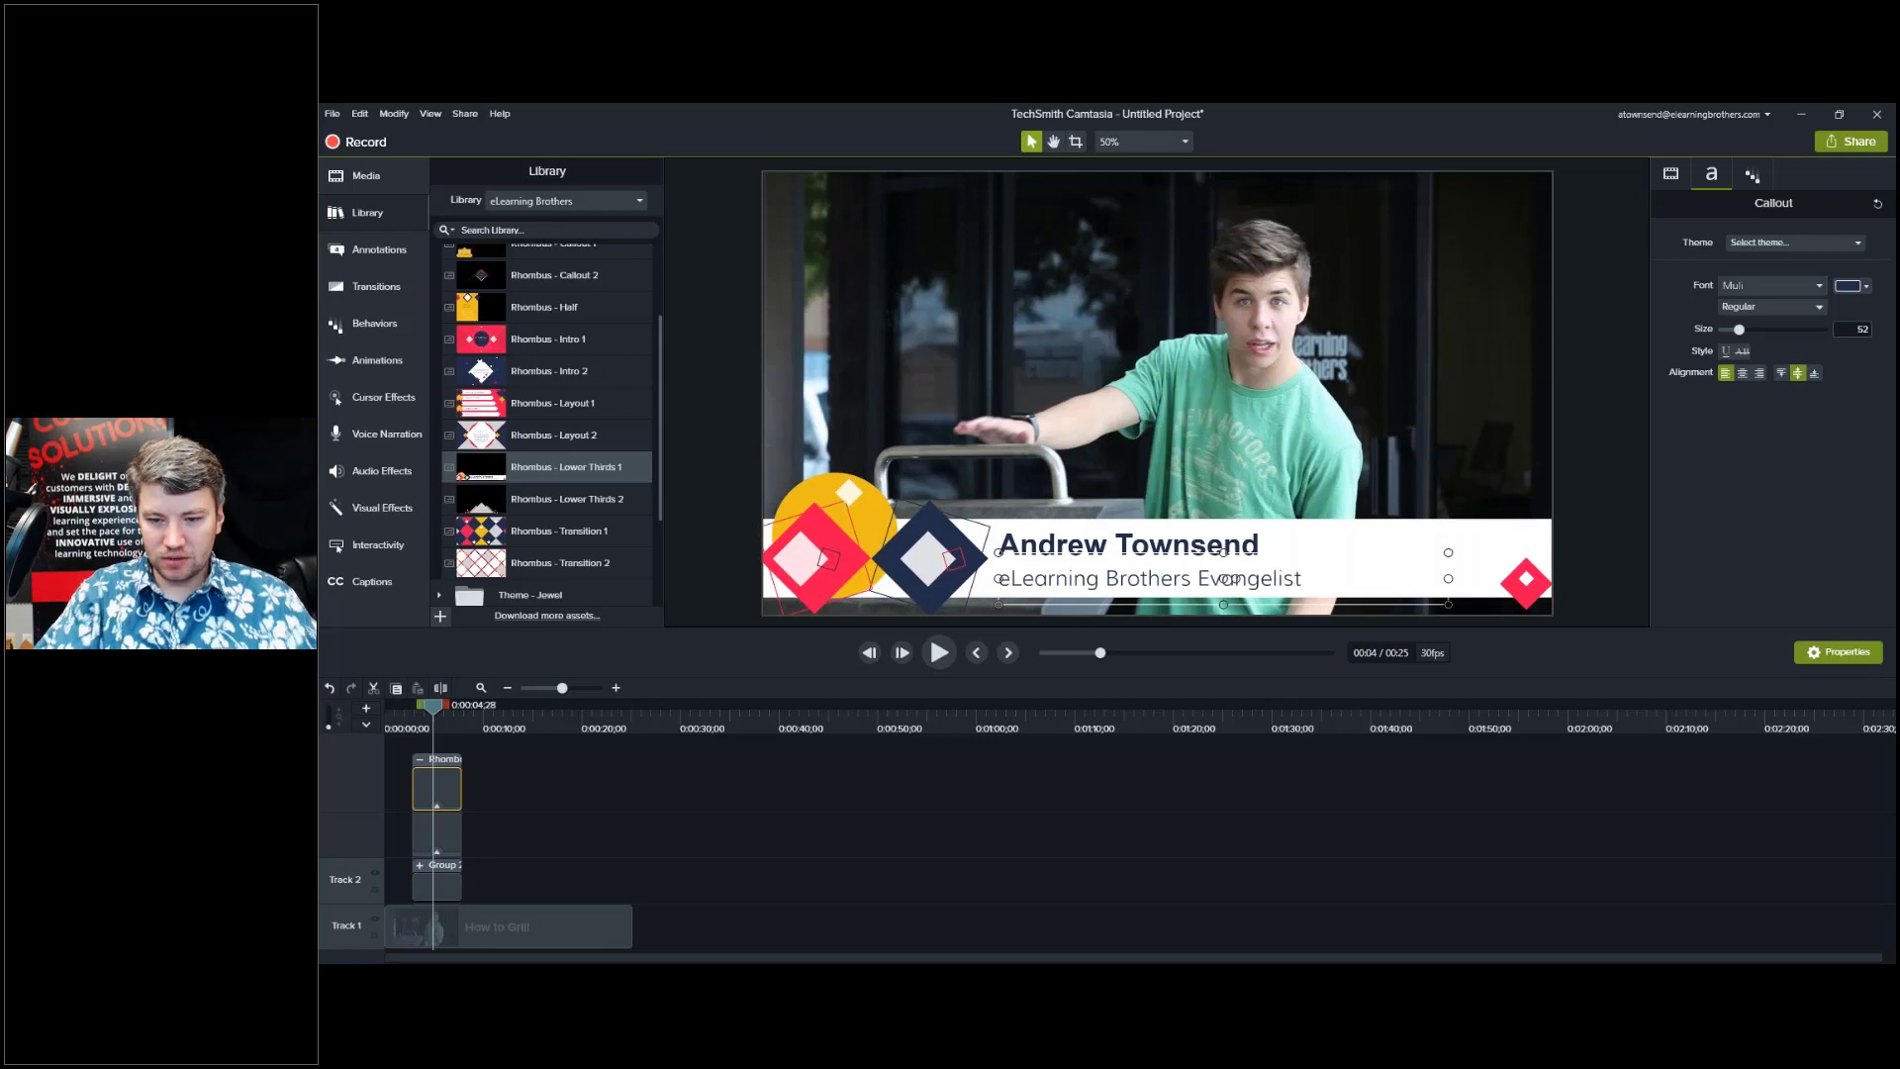
pyautogui.click(1152, 834)
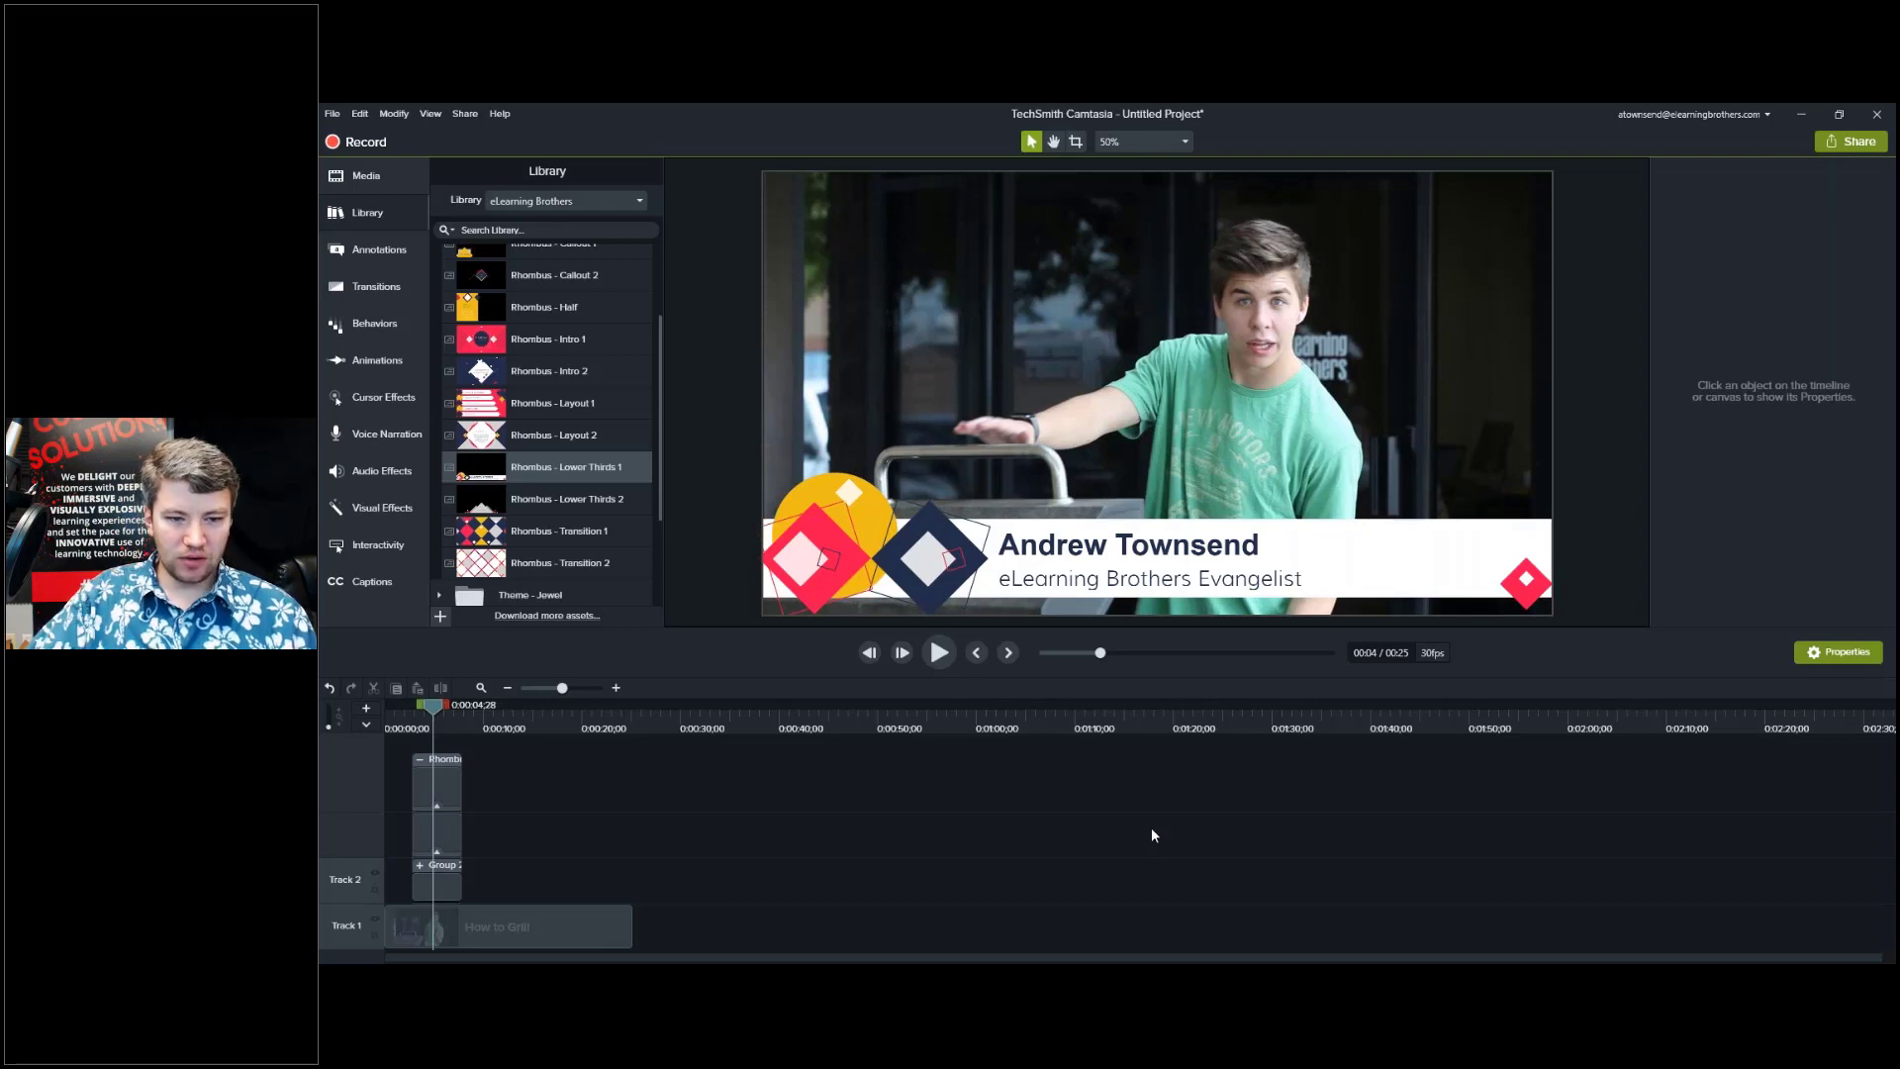
# Collapse Rhombus - Overlays, check Theme - Jewel's Move To/Copy To options, and regroup the lower third.
pyautogui.scroll(3, 661, 454)
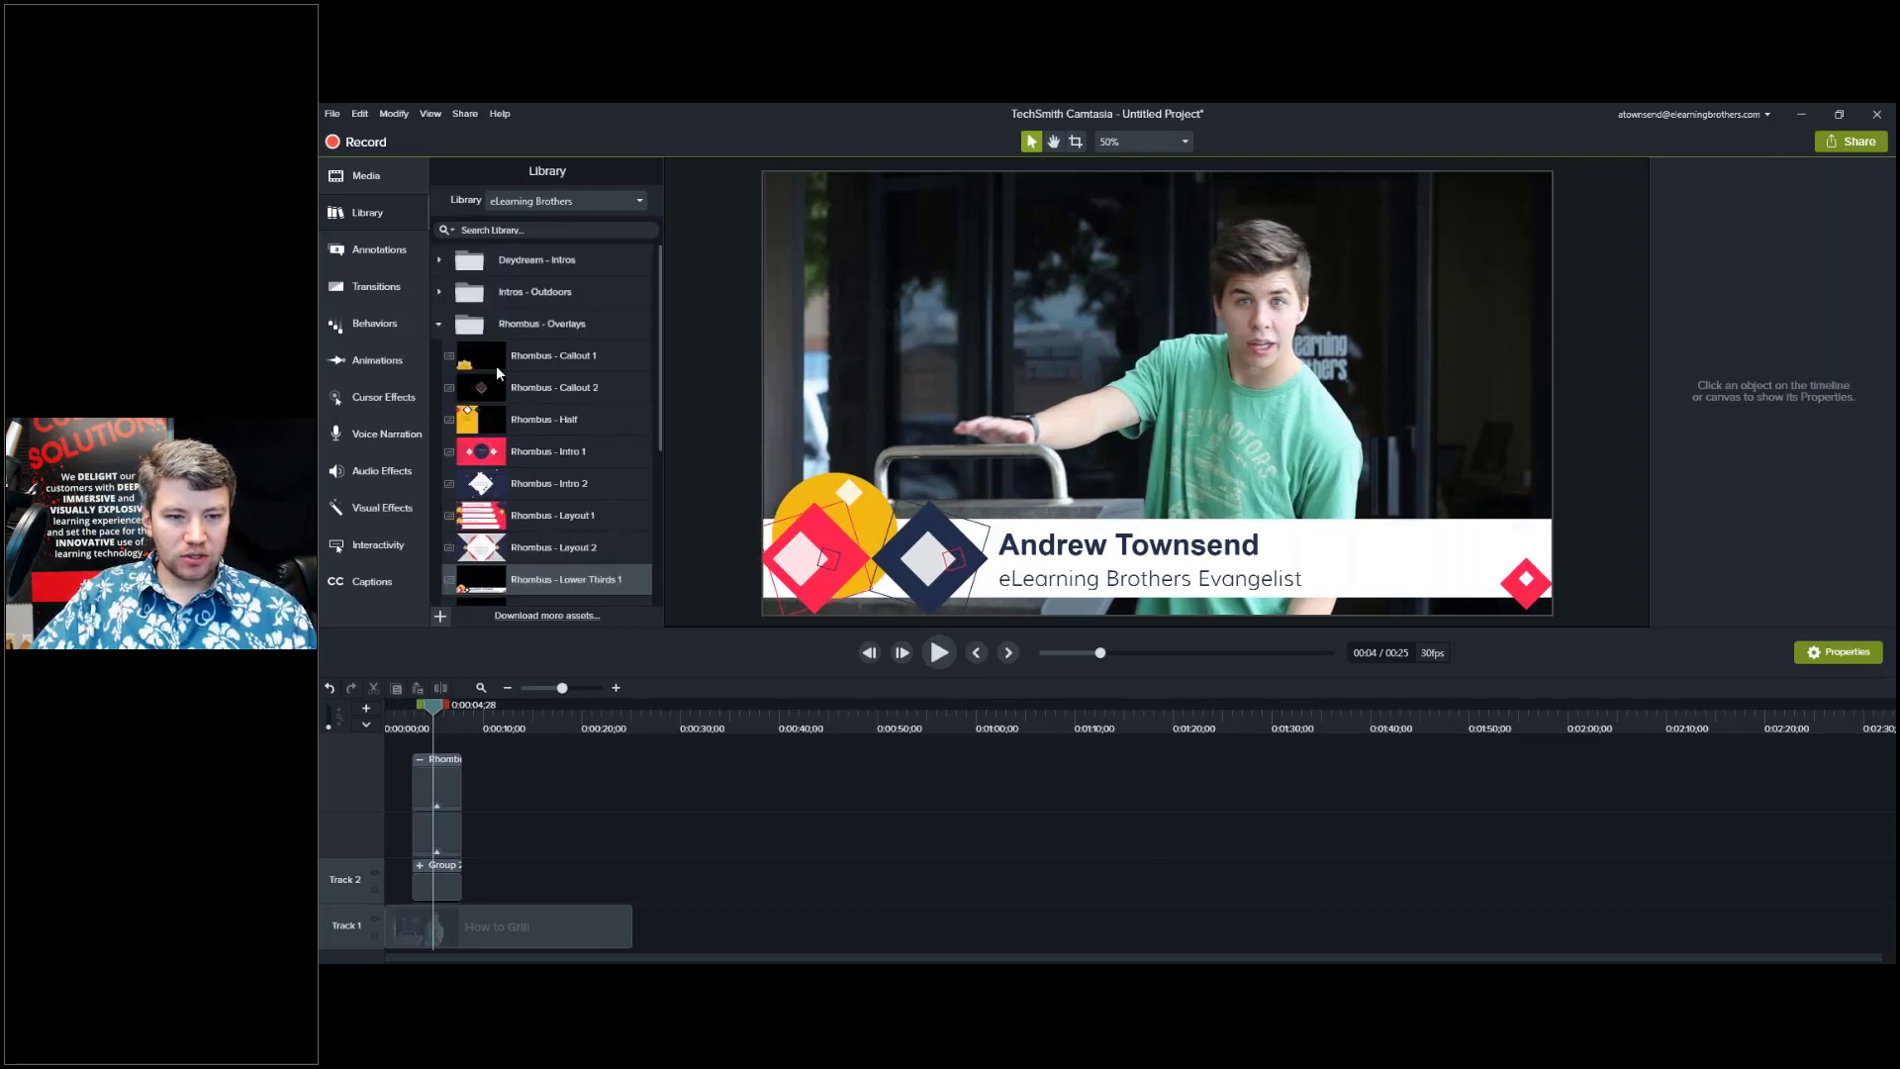
pyautogui.click(440, 324)
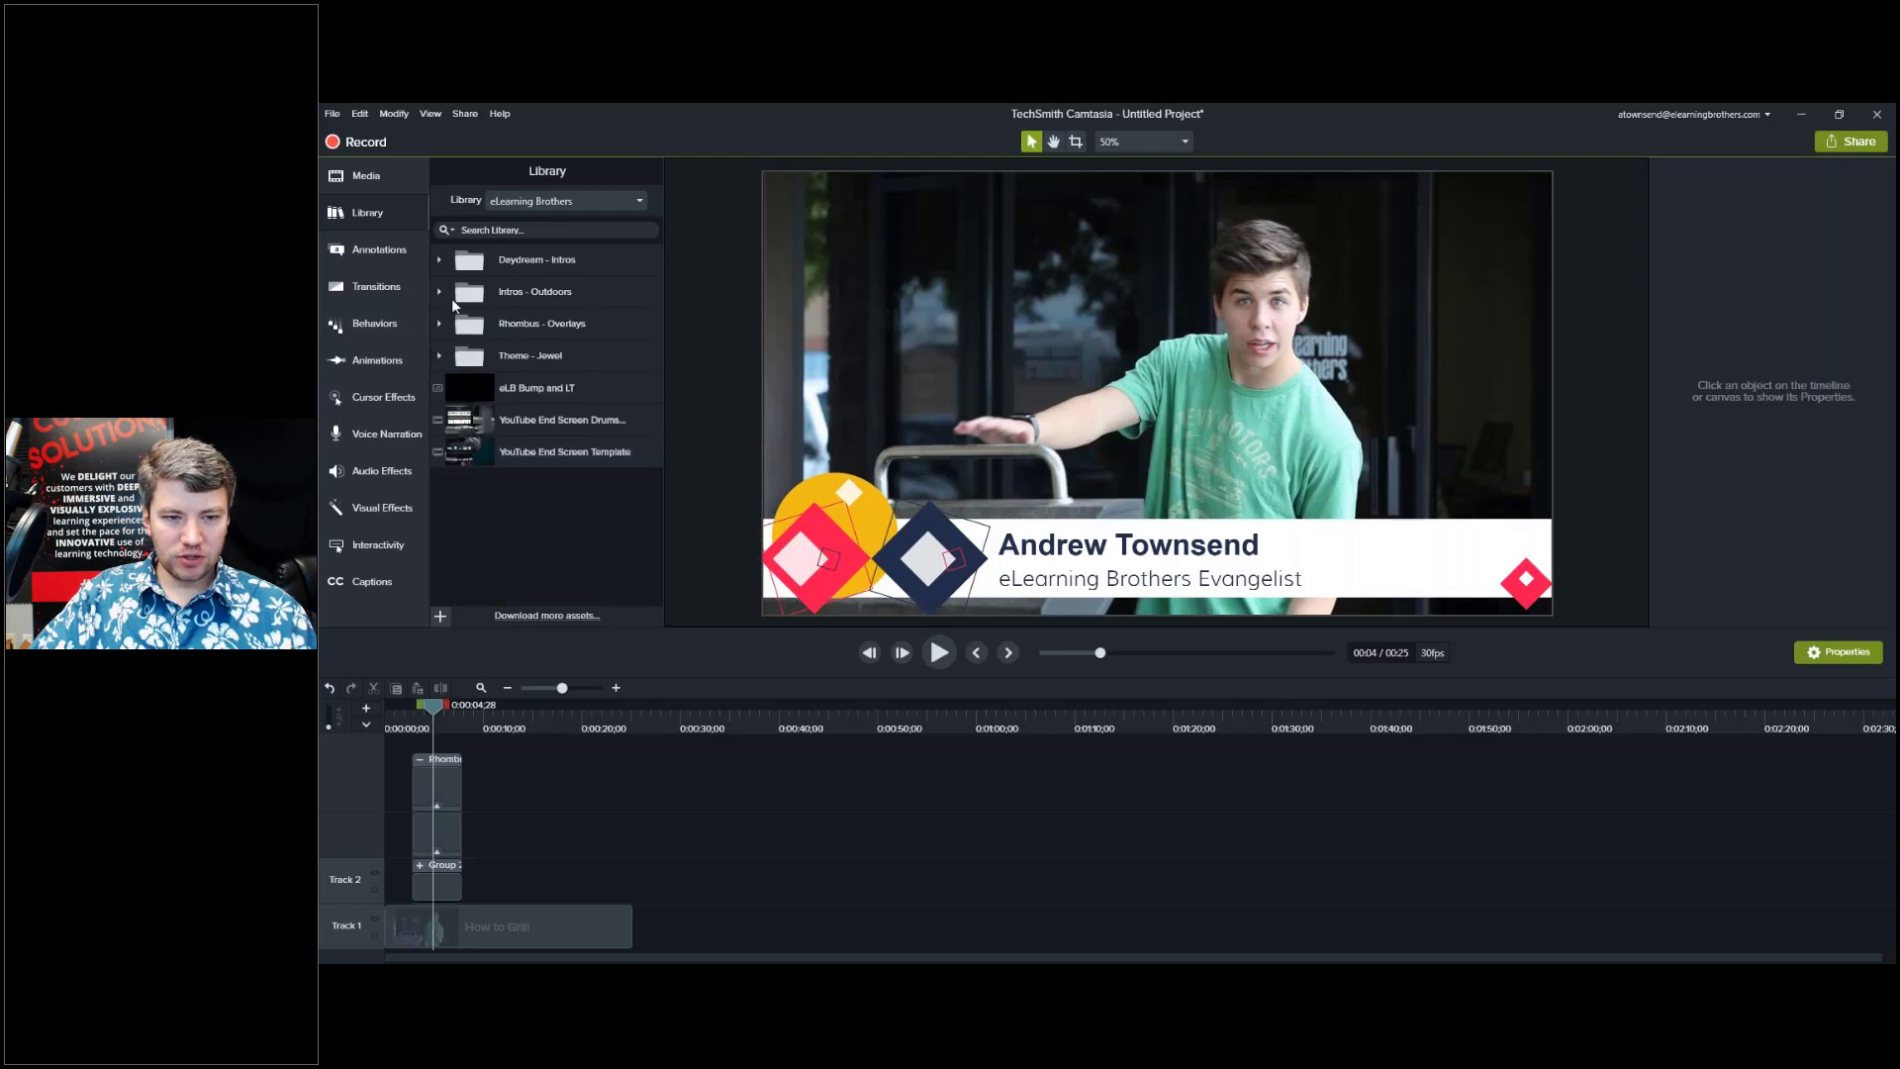
pyautogui.rightClick(521, 344)
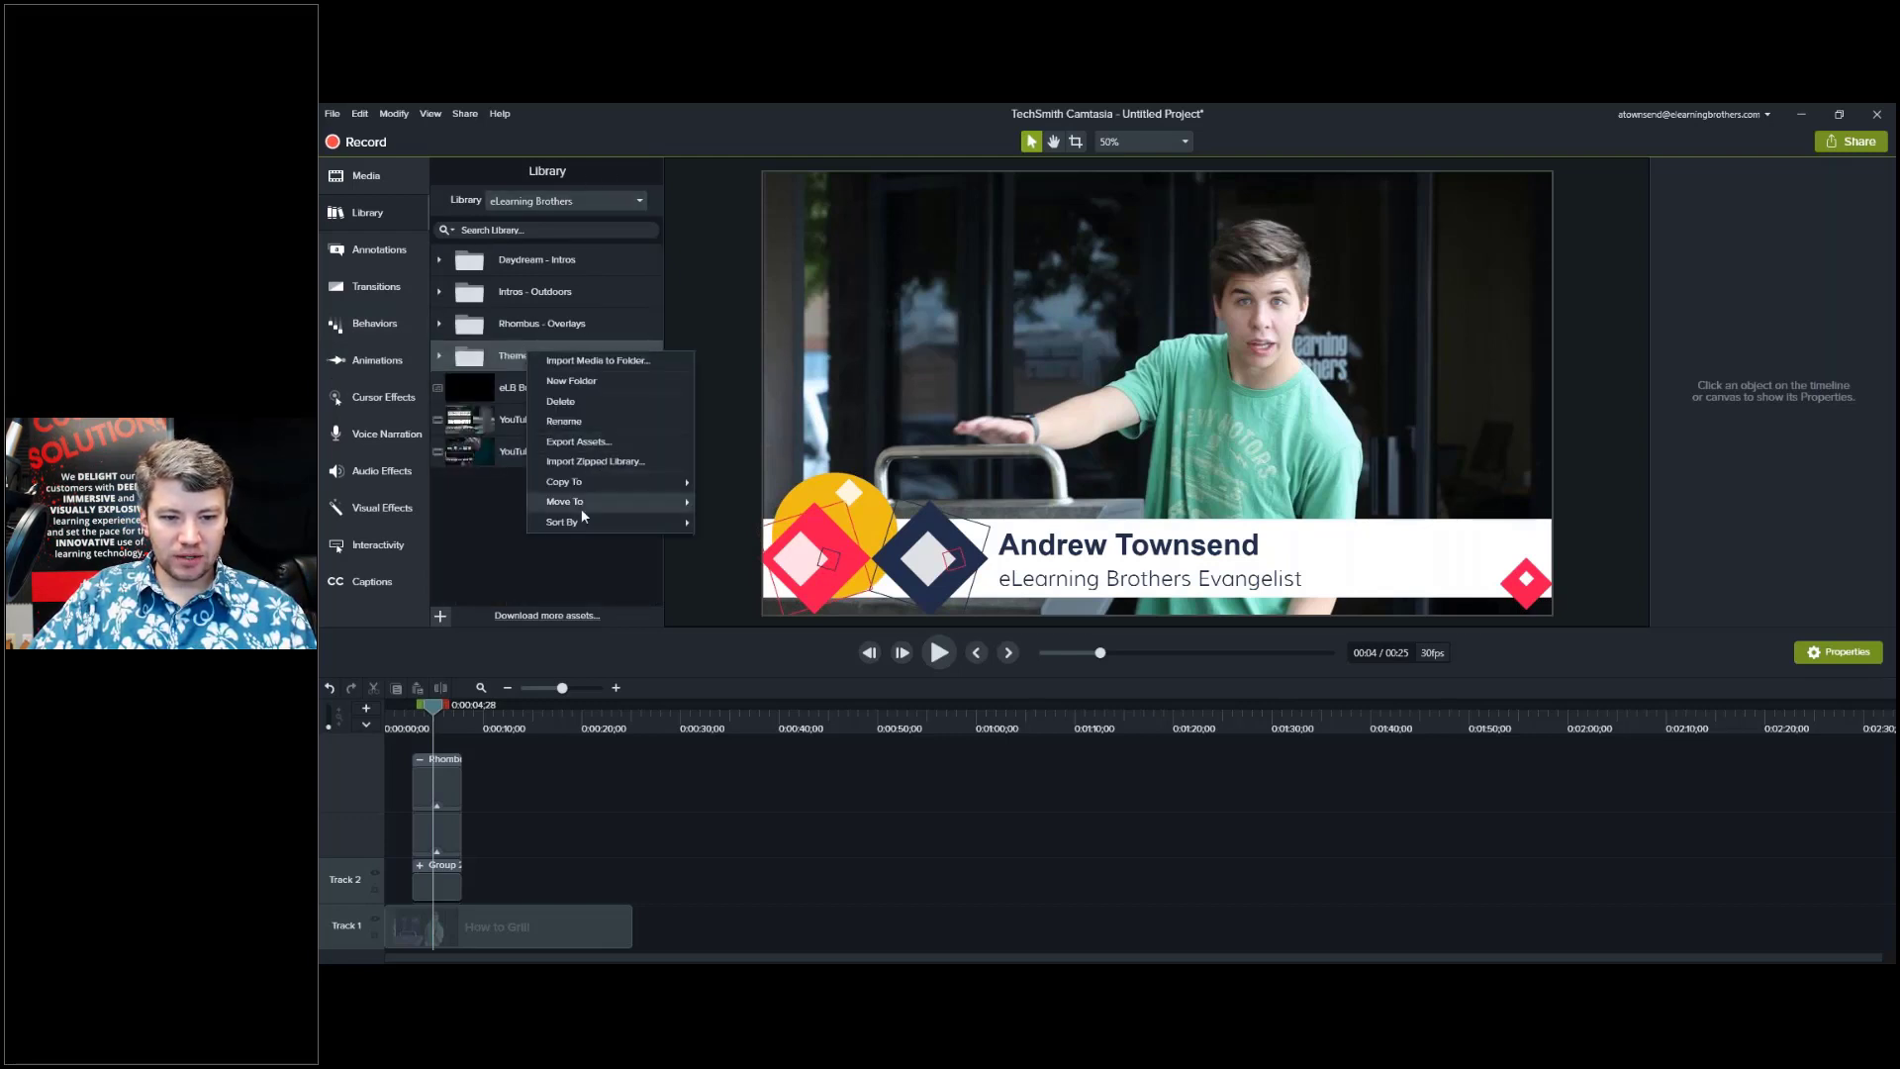
pyautogui.moveTo(582, 502)
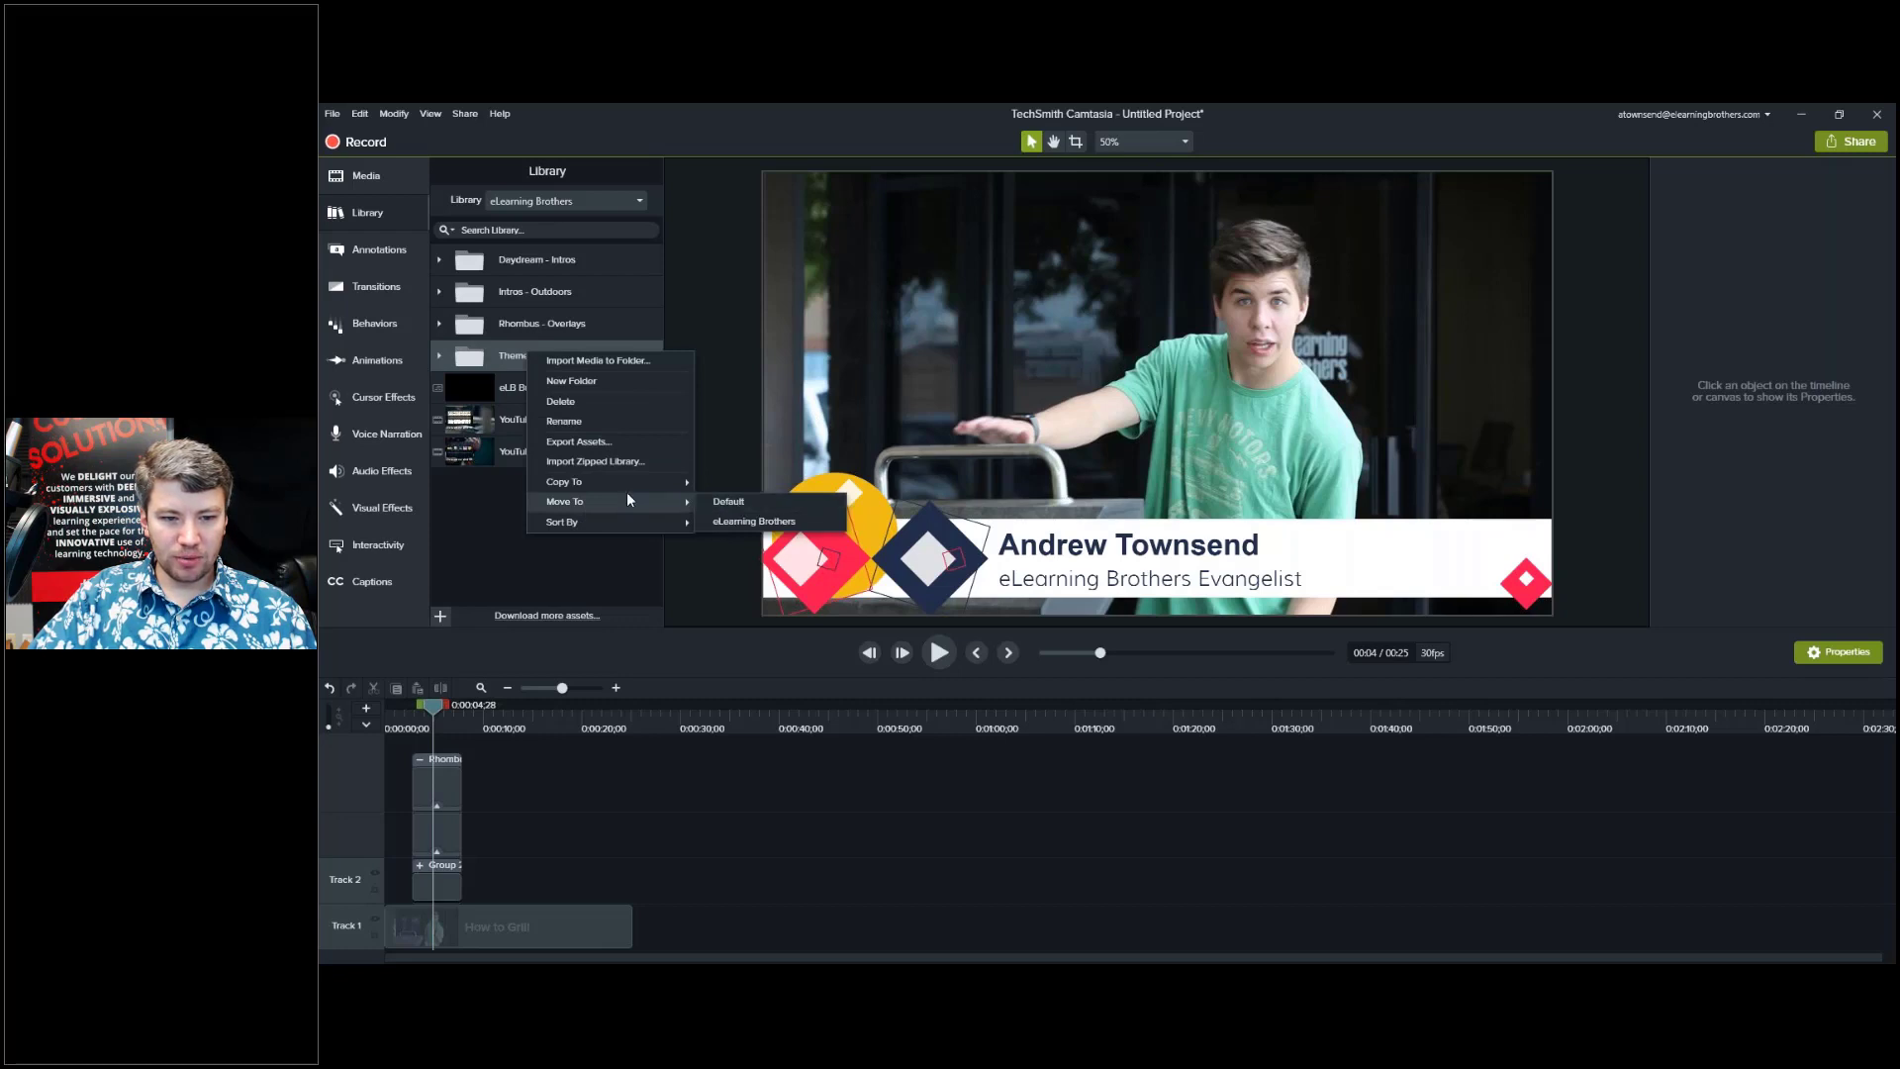
pyautogui.moveTo(639, 481)
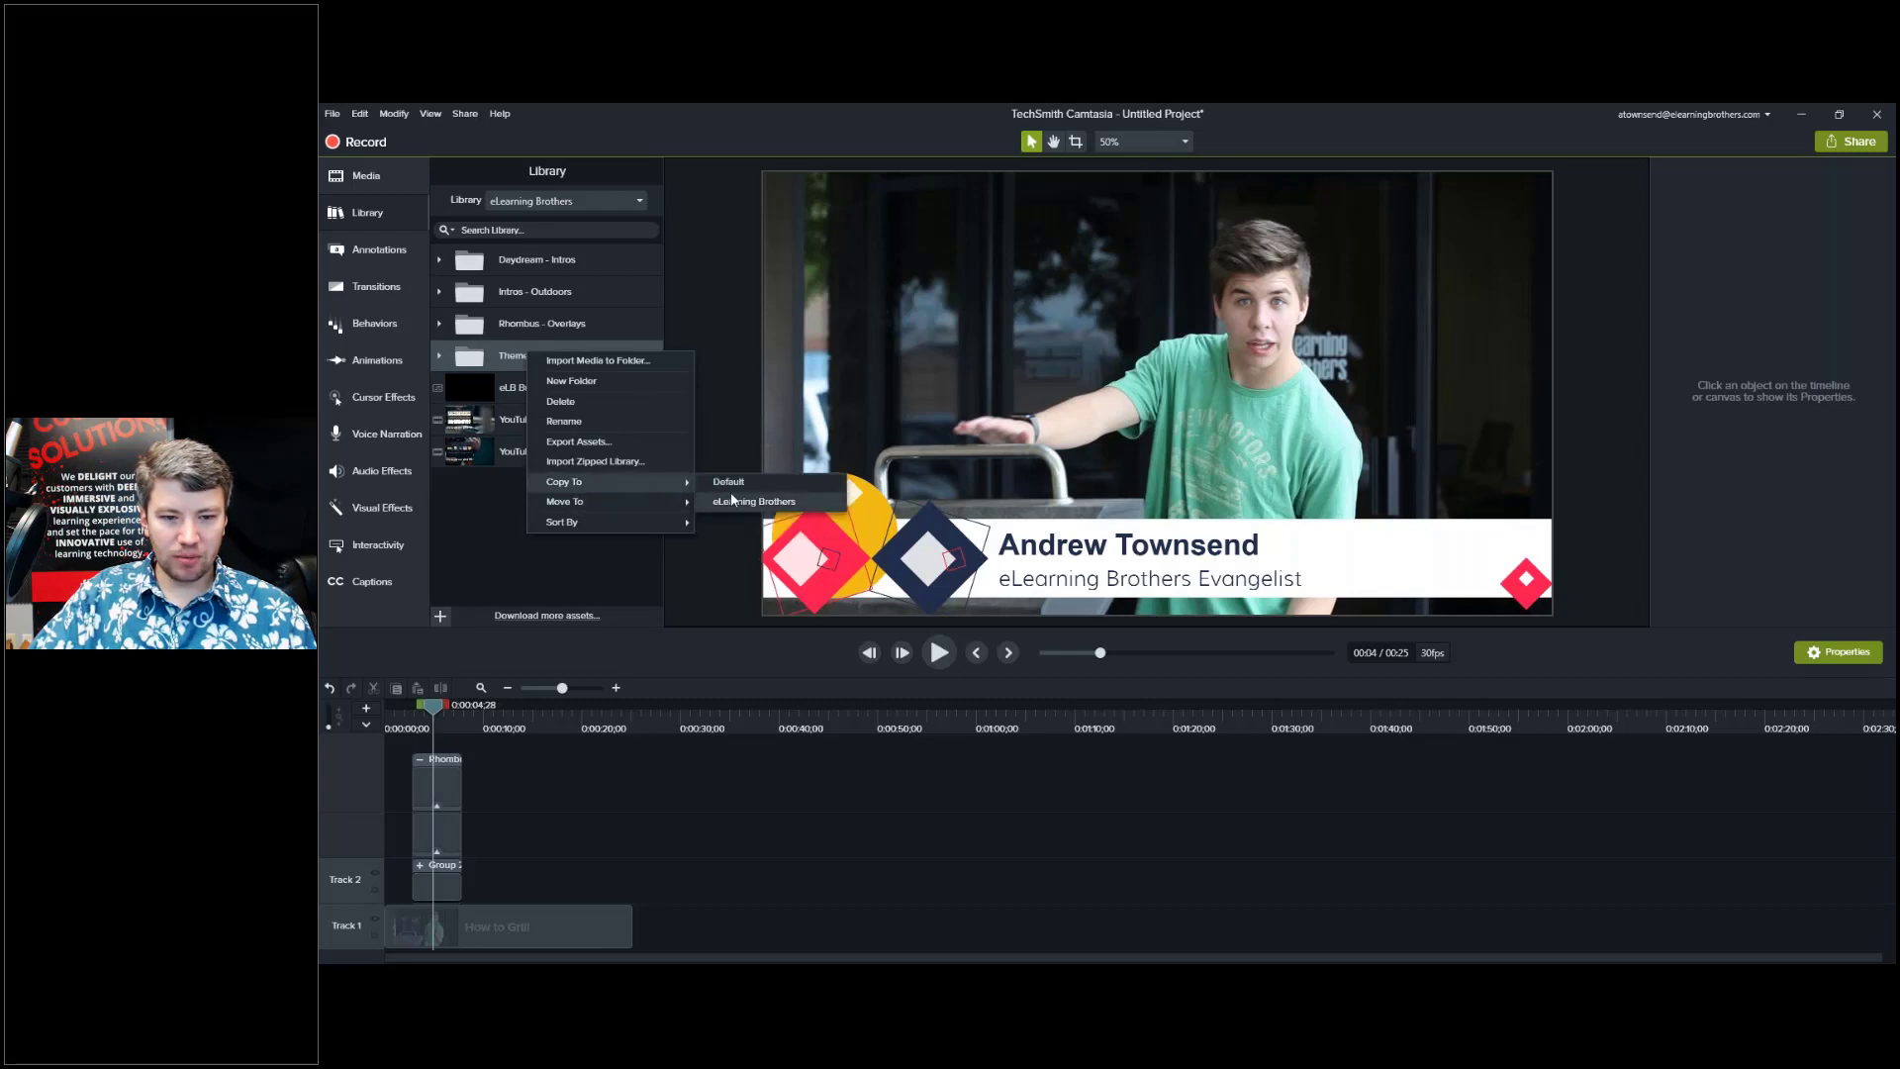
pyautogui.click(483, 544)
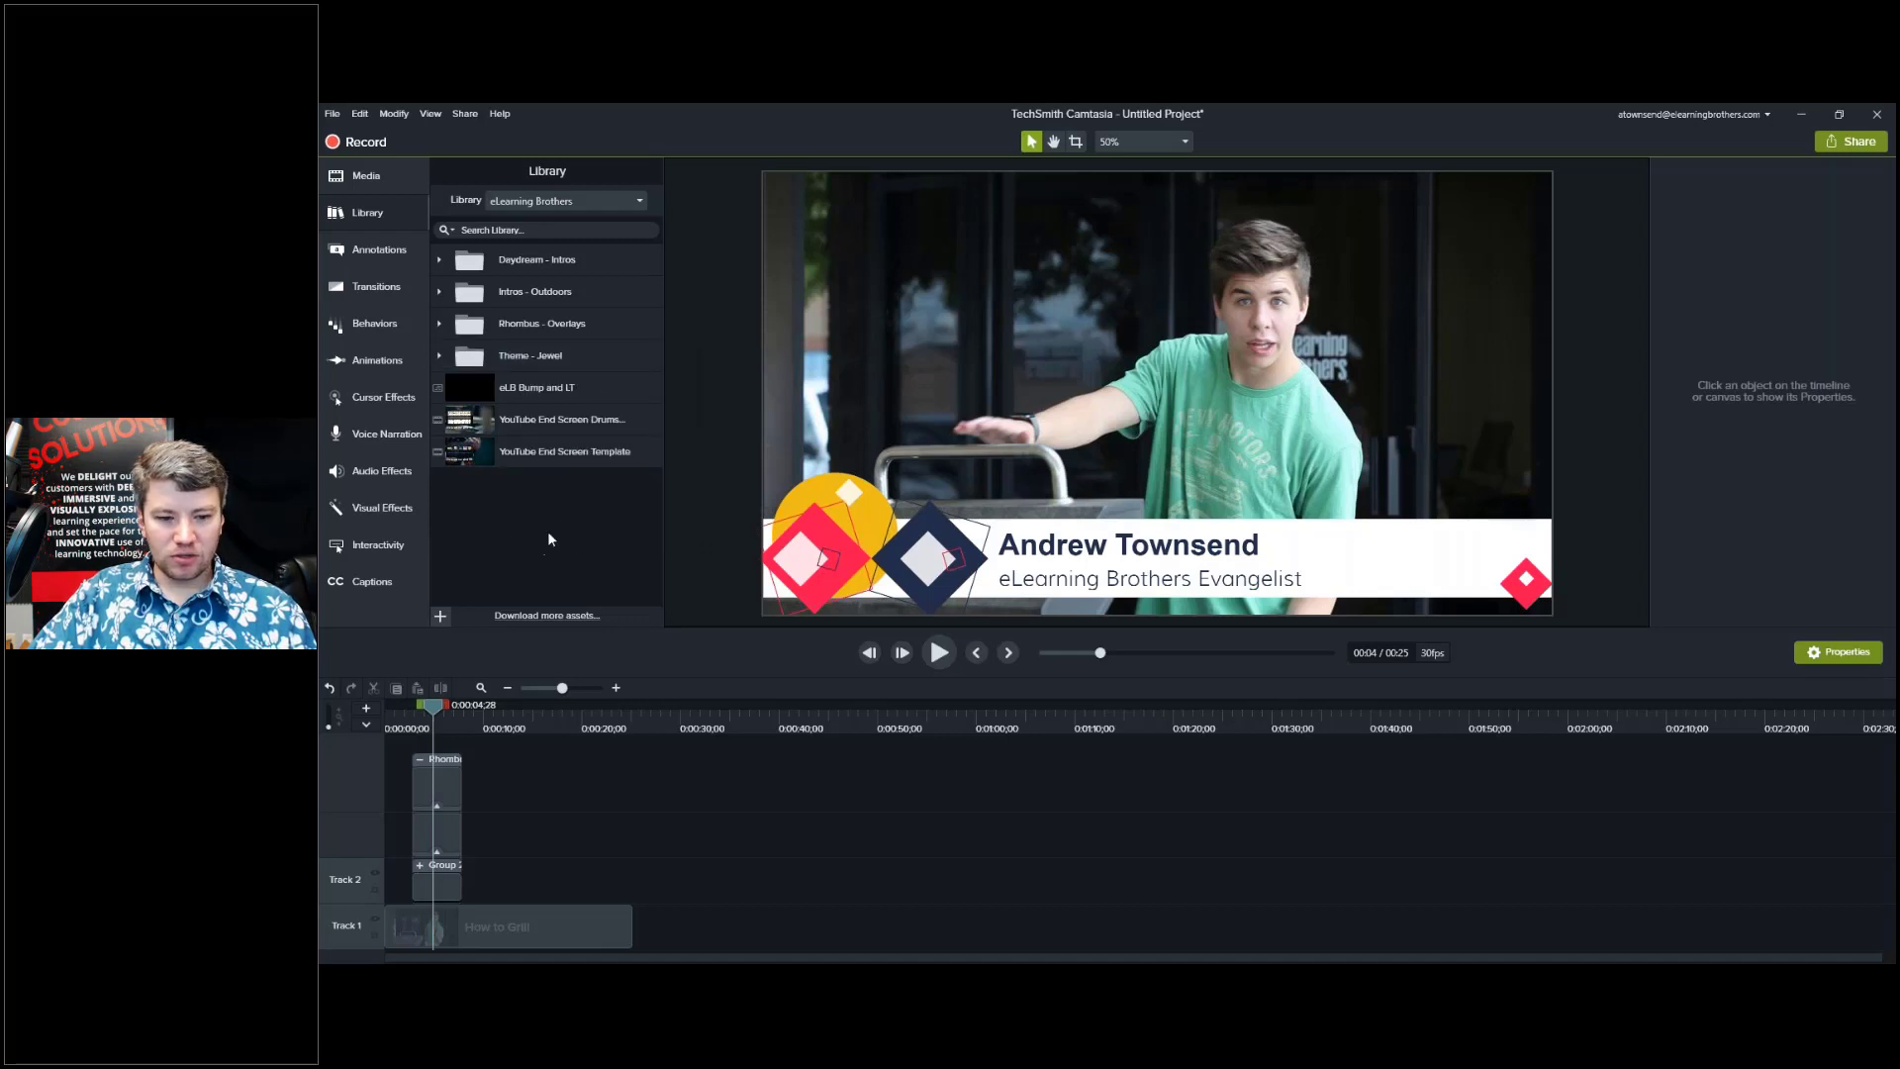
pyautogui.click(531, 774)
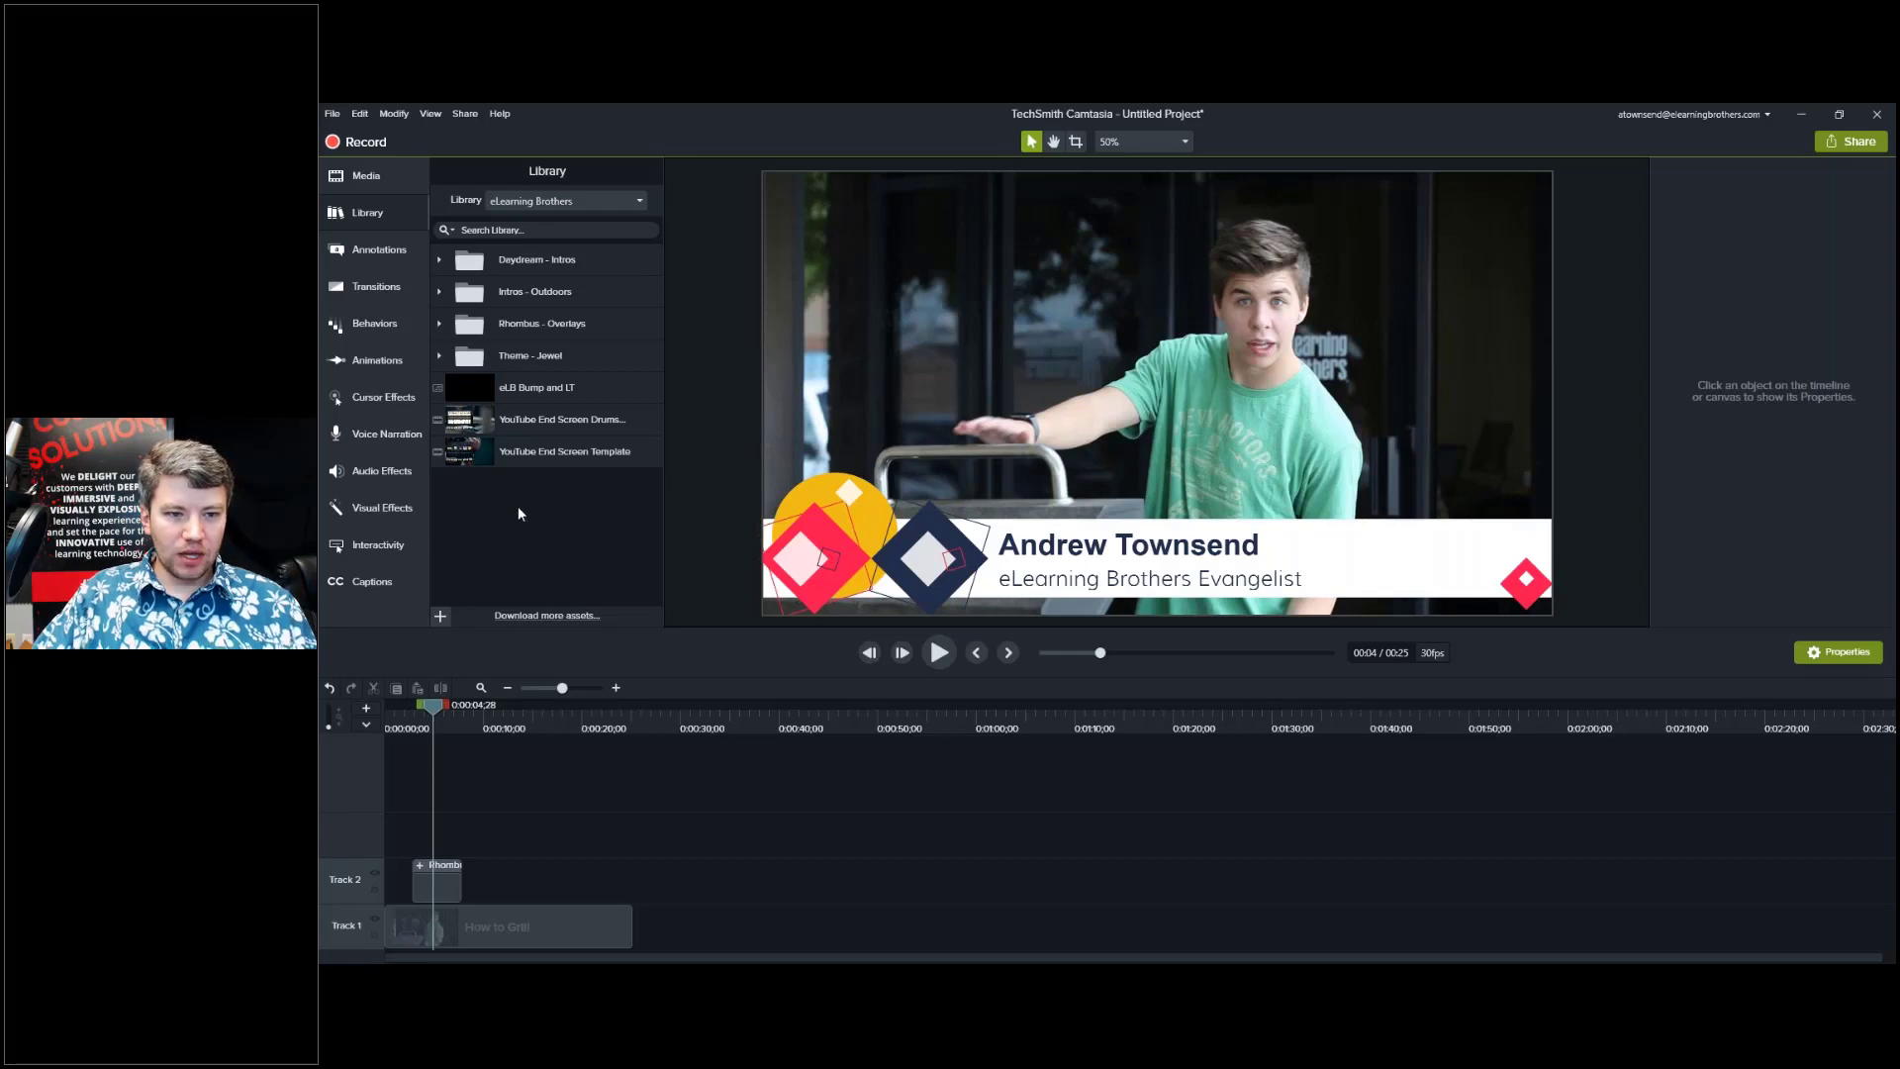
# Drag the white ABC callout from Annotations > Callouts onto Track 2 and move the playhead onto it.
pyautogui.click(367, 256)
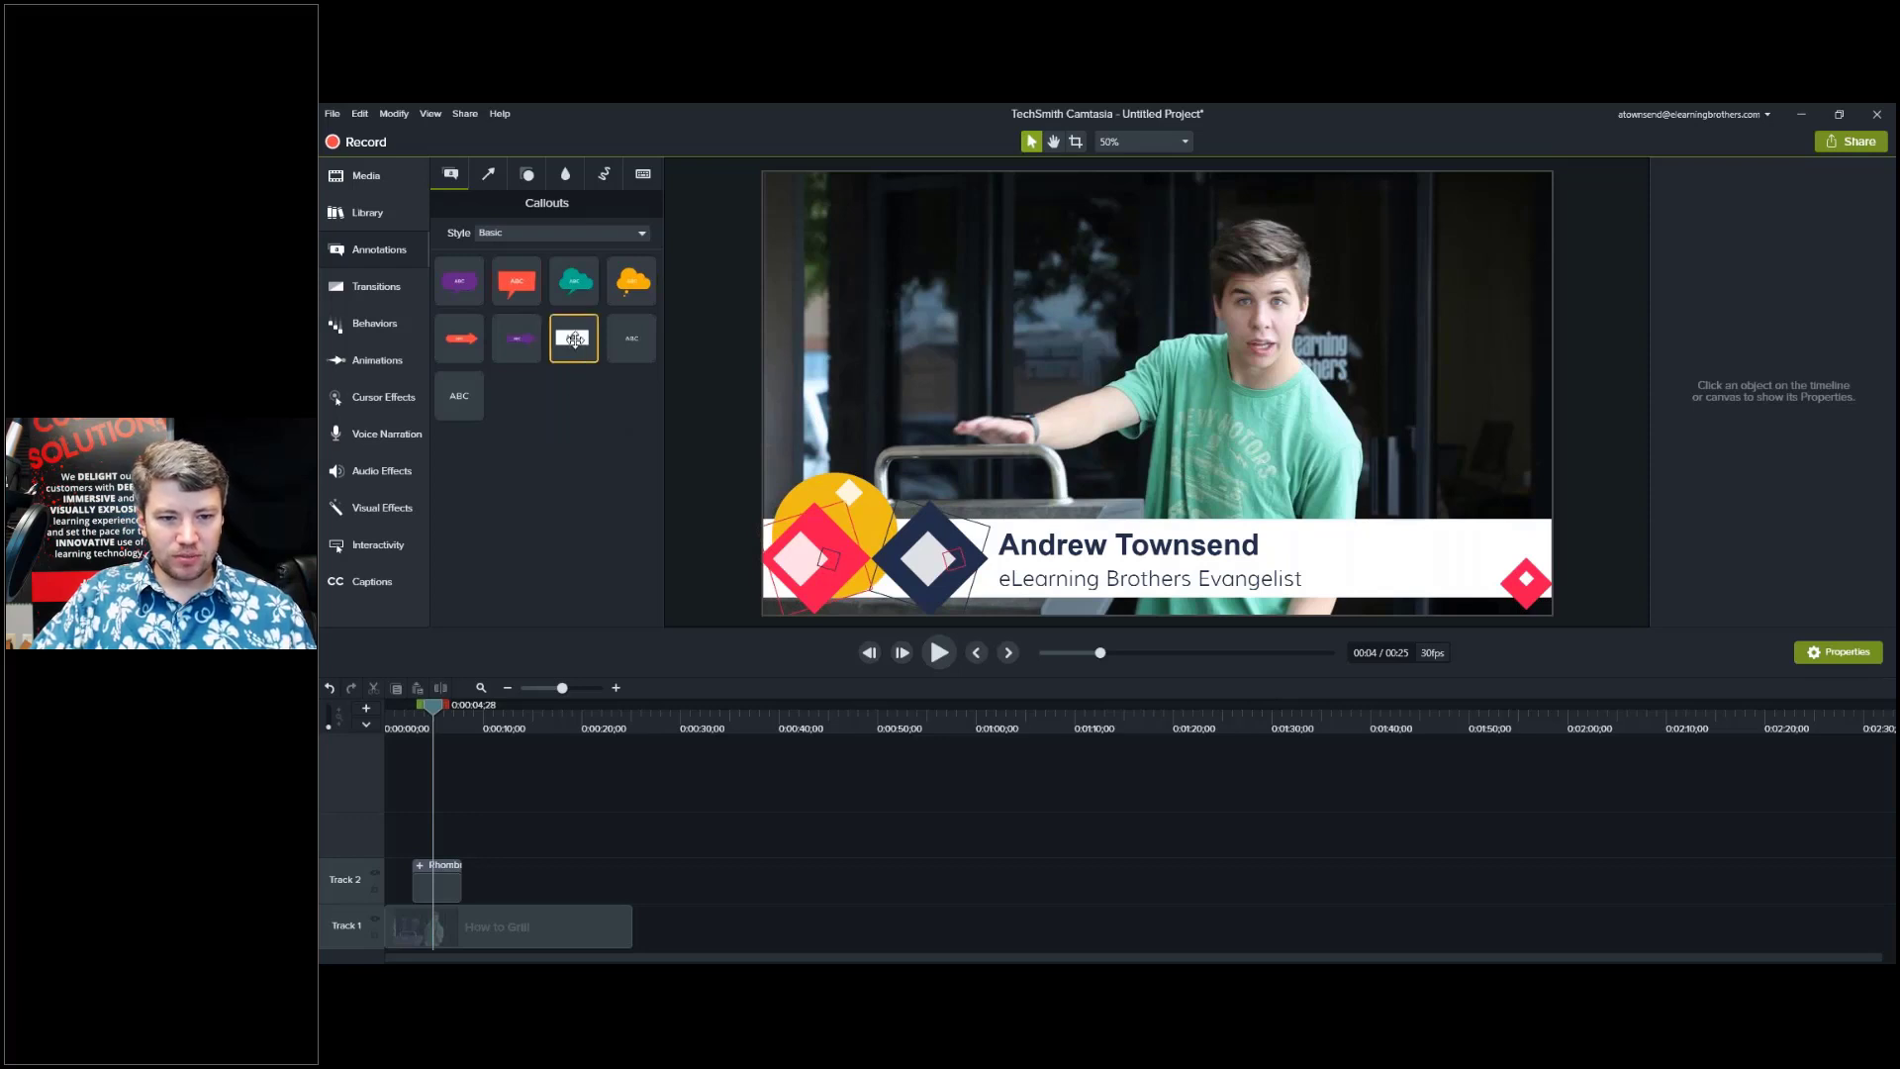
pyautogui.moveTo(574, 339); pyautogui.dragTo(480, 882)
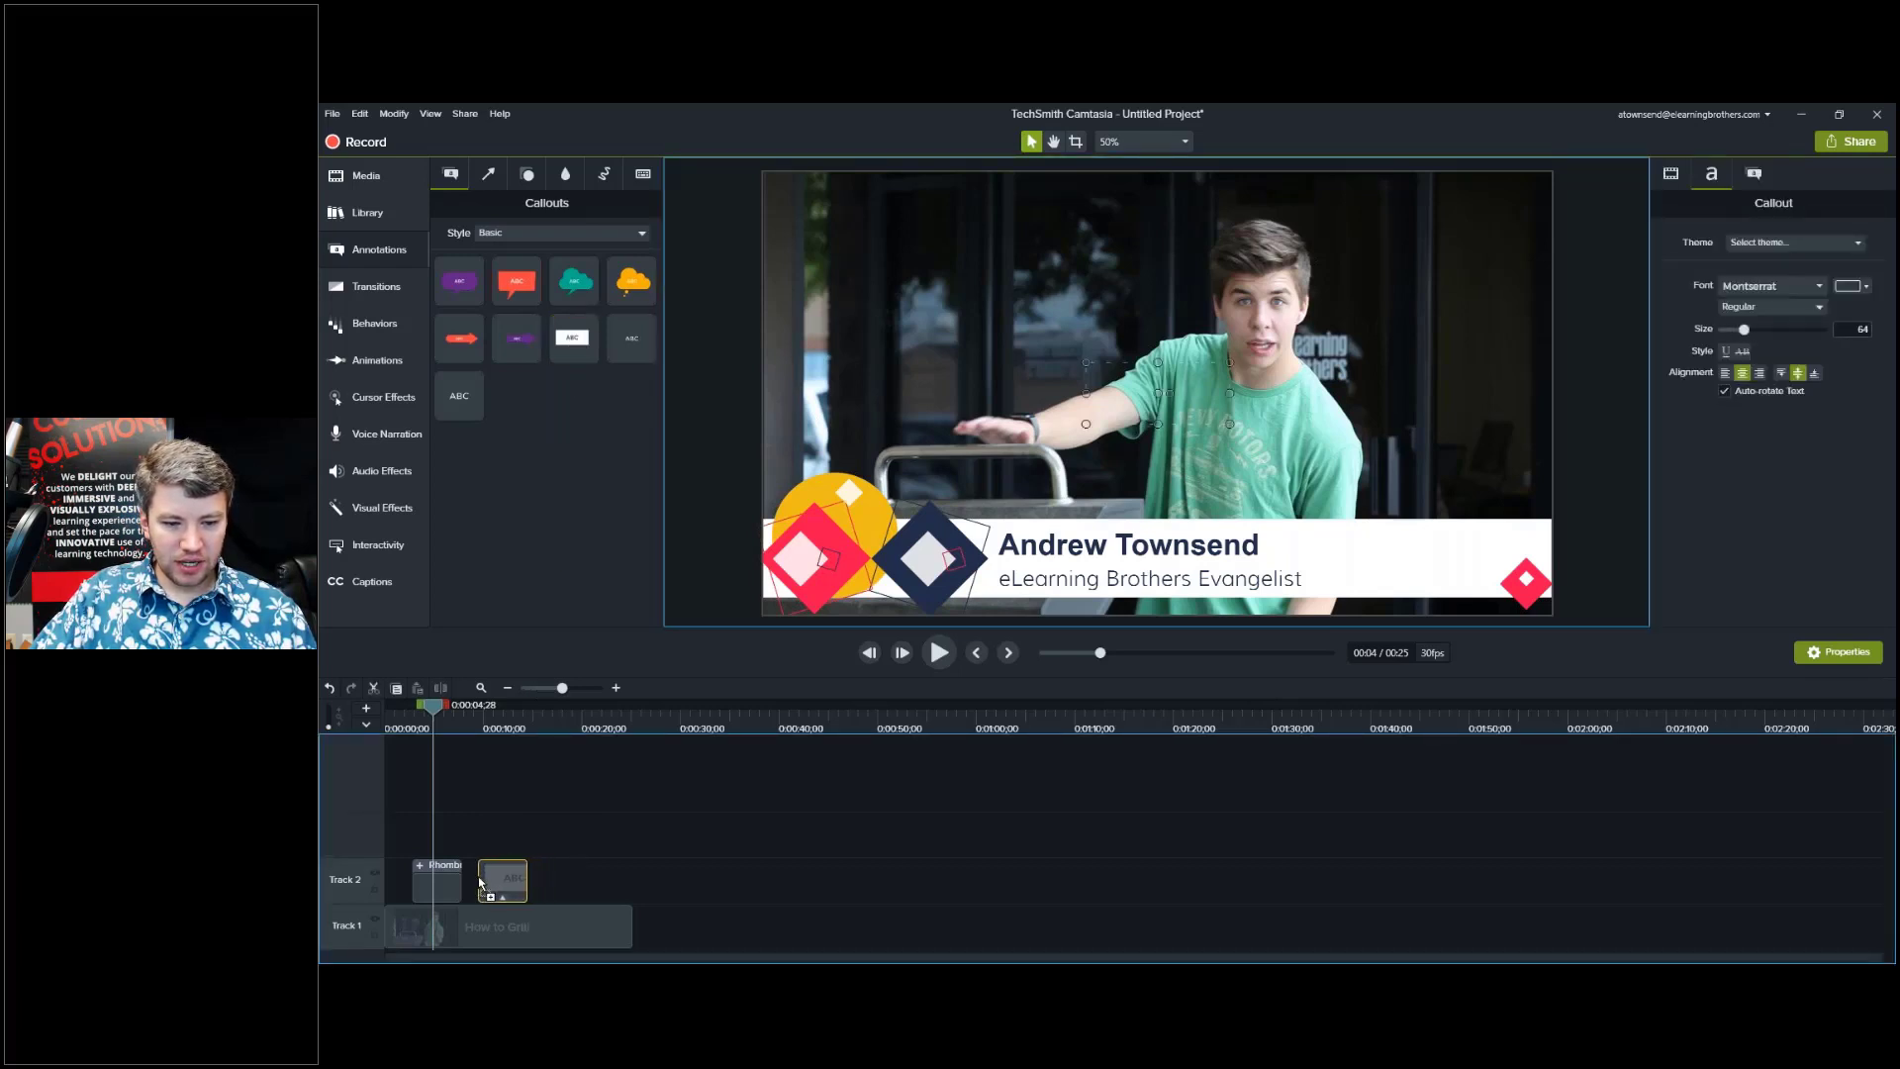
pyautogui.click(513, 723)
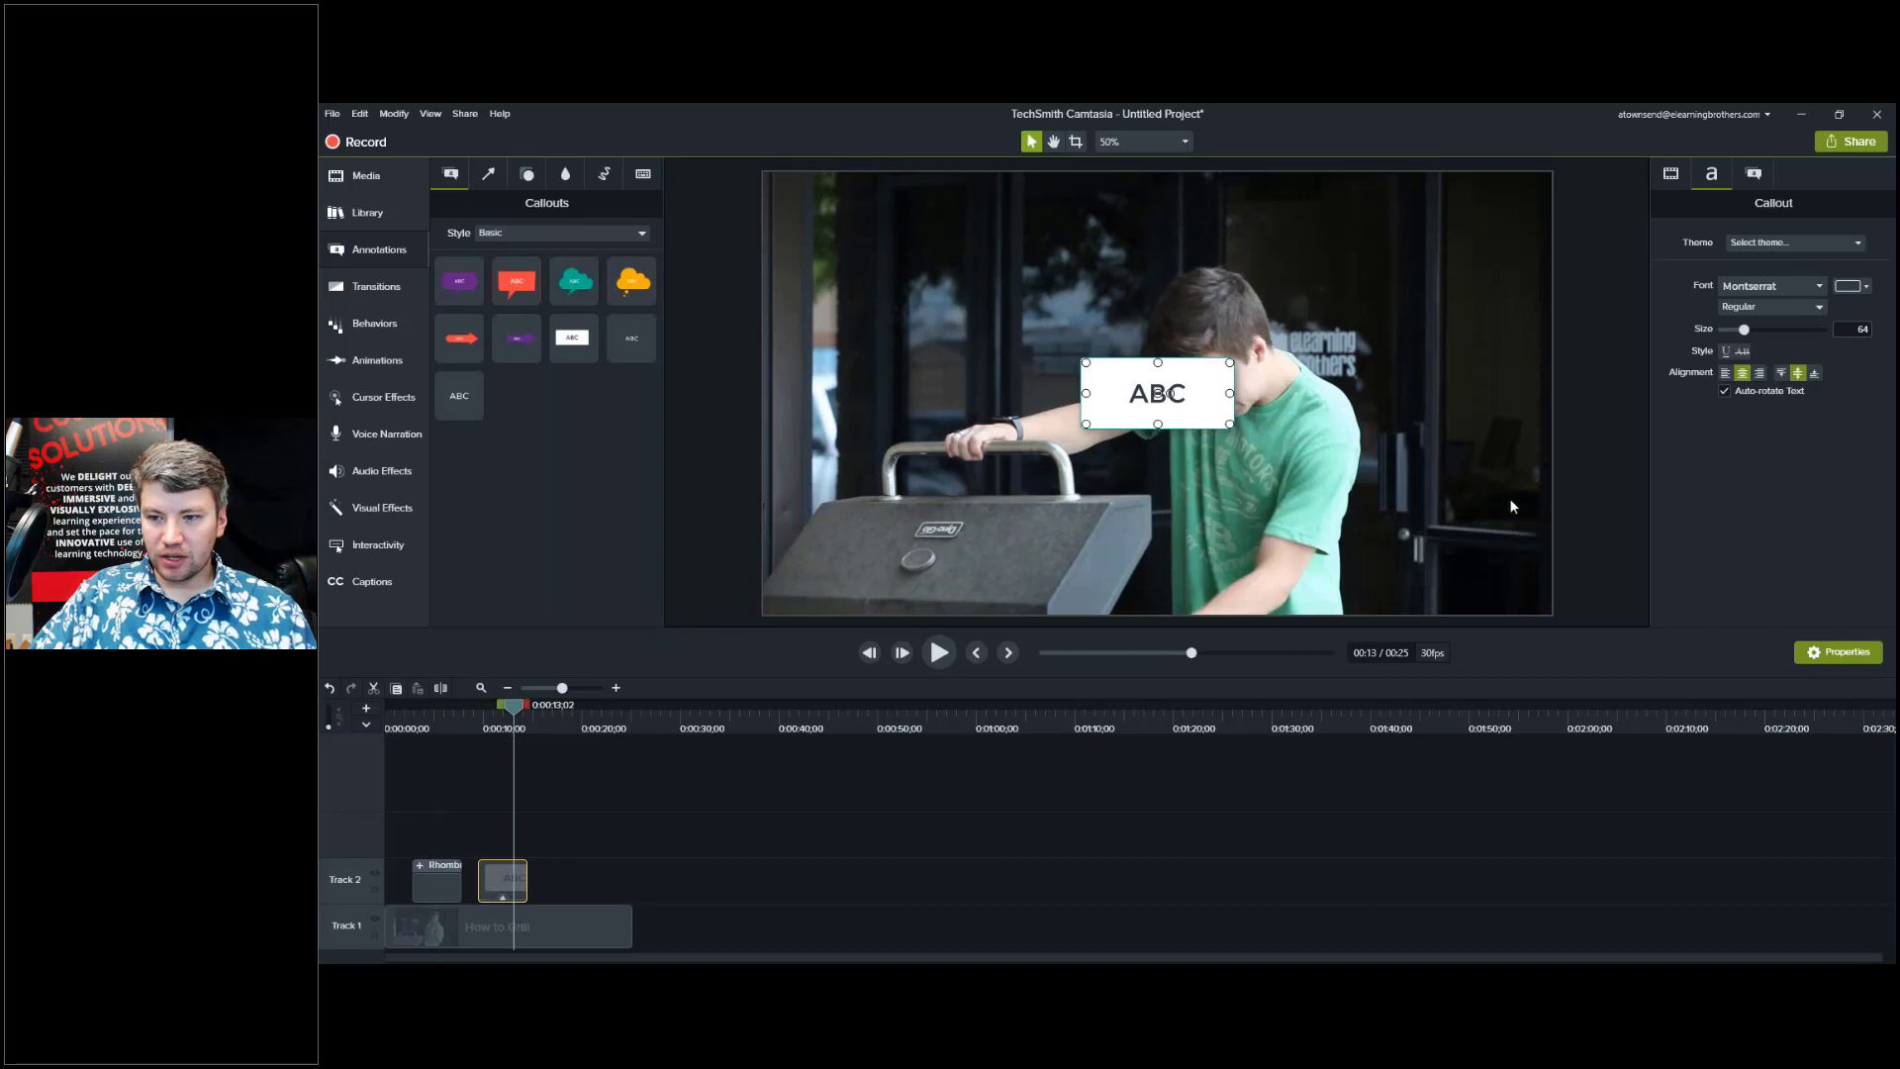
pyautogui.click(509, 725)
# Enlarge the ABC callout and position it at the lower left of the video frame.
pyautogui.moveTo(1229, 423); pyautogui.dragTo(1495, 536)
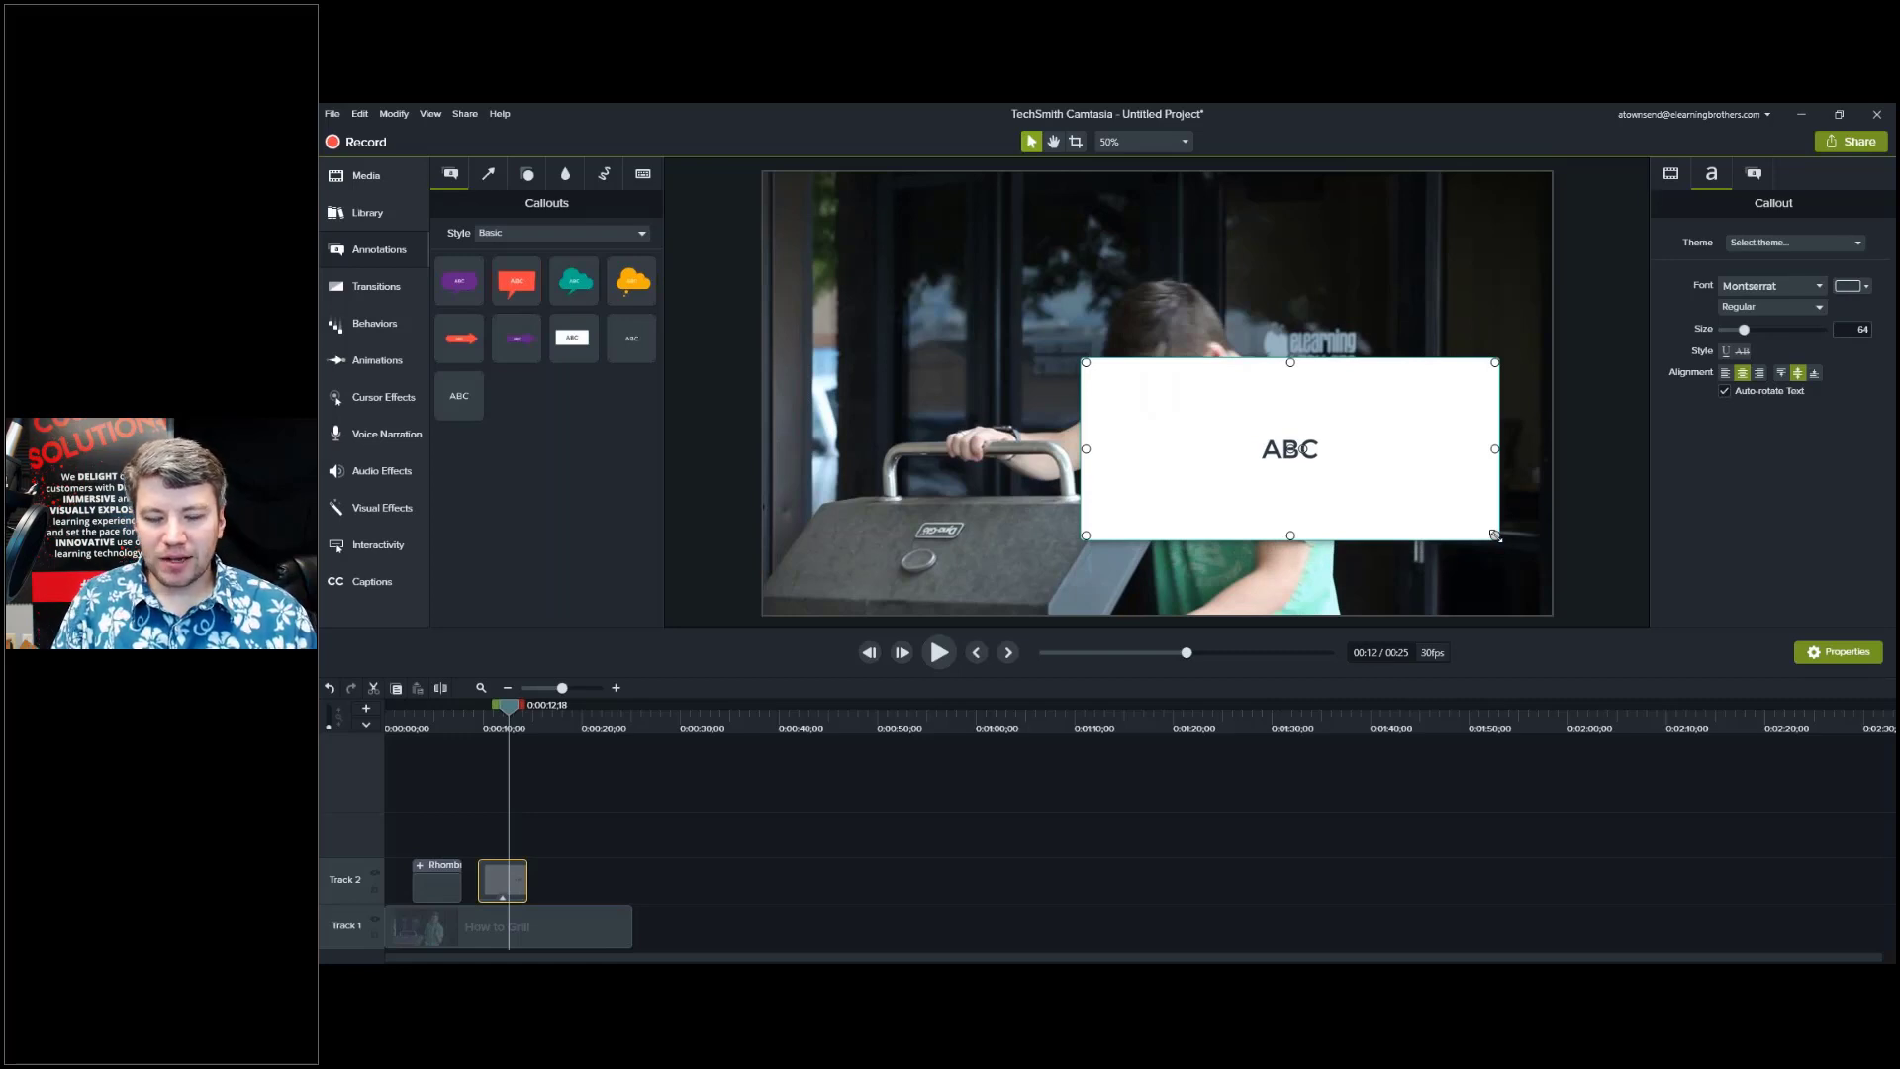
pyautogui.moveTo(1253, 513); pyautogui.dragTo(956, 562)
pyautogui.moveTo(1199, 413); pyautogui.dragTo(1158, 450)
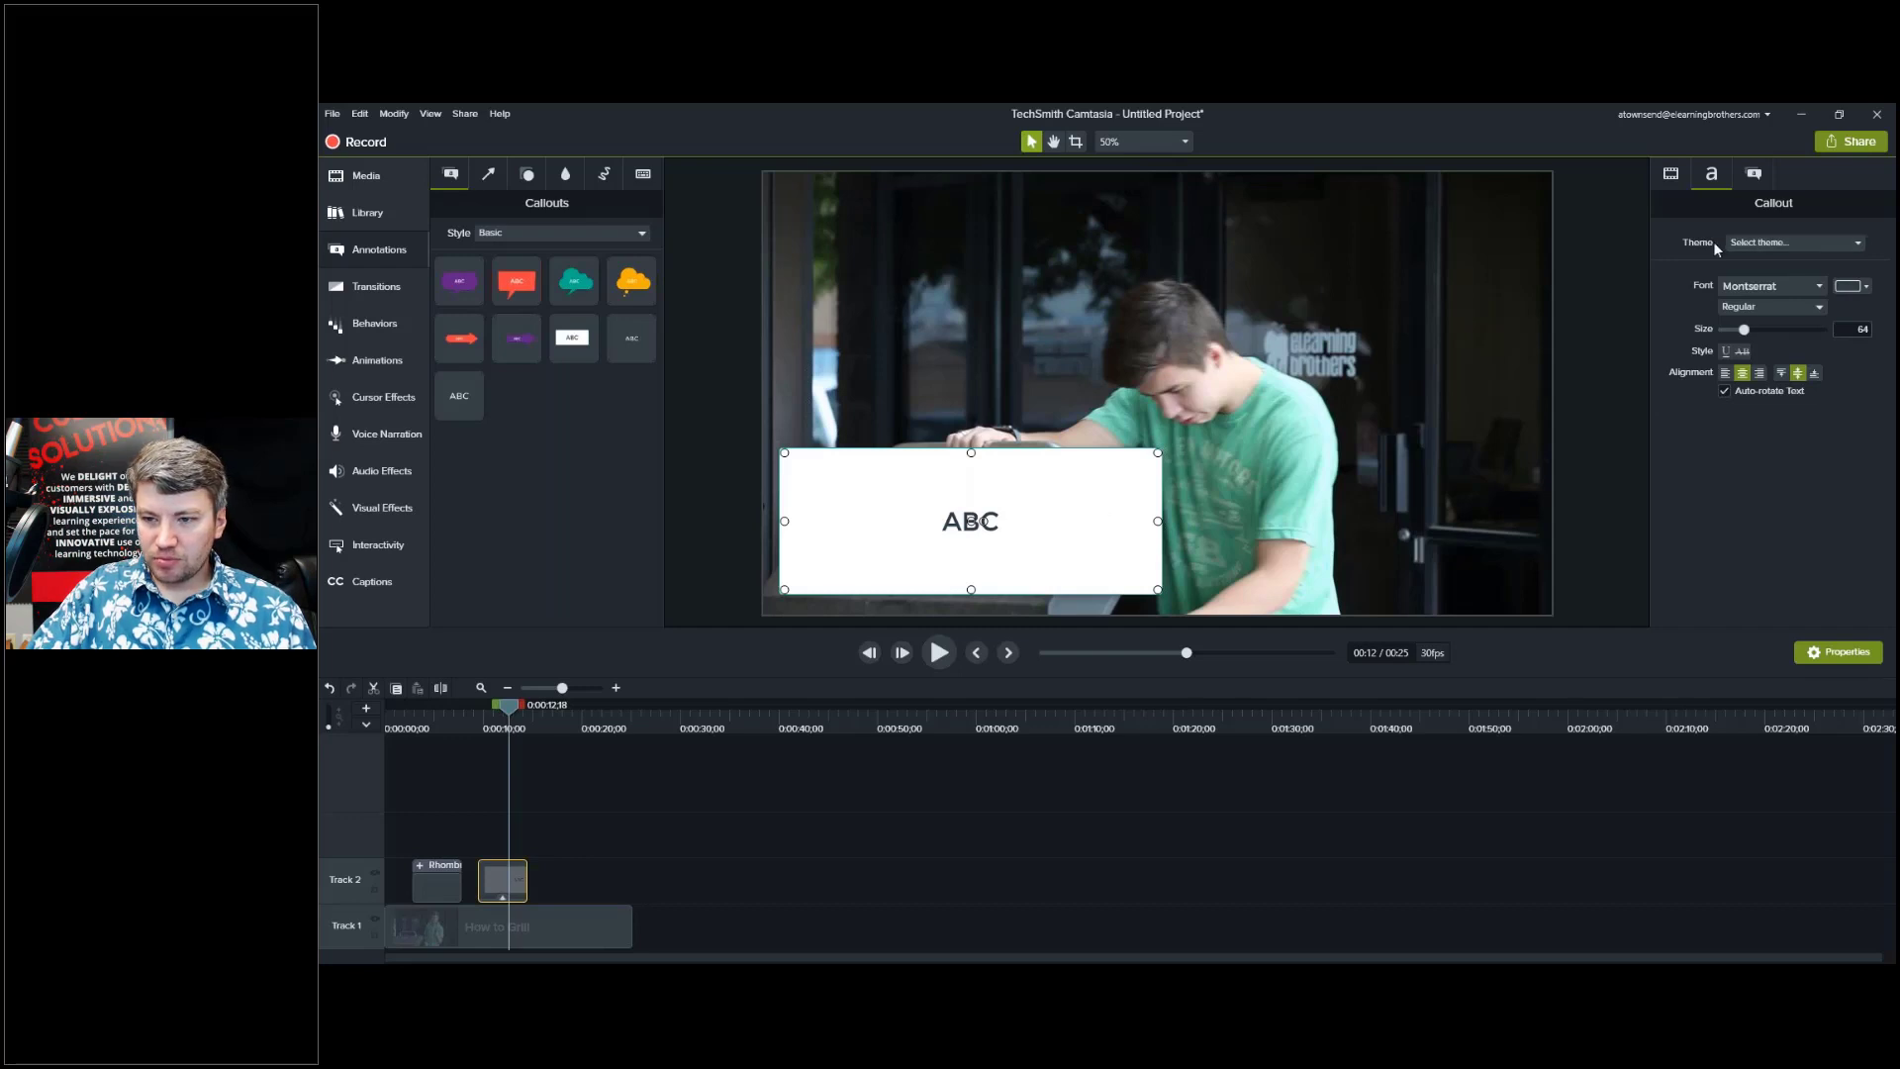
# Choose eLB Theme for the ABC callout, giving it orange Open Sans text.
pyautogui.click(1797, 244)
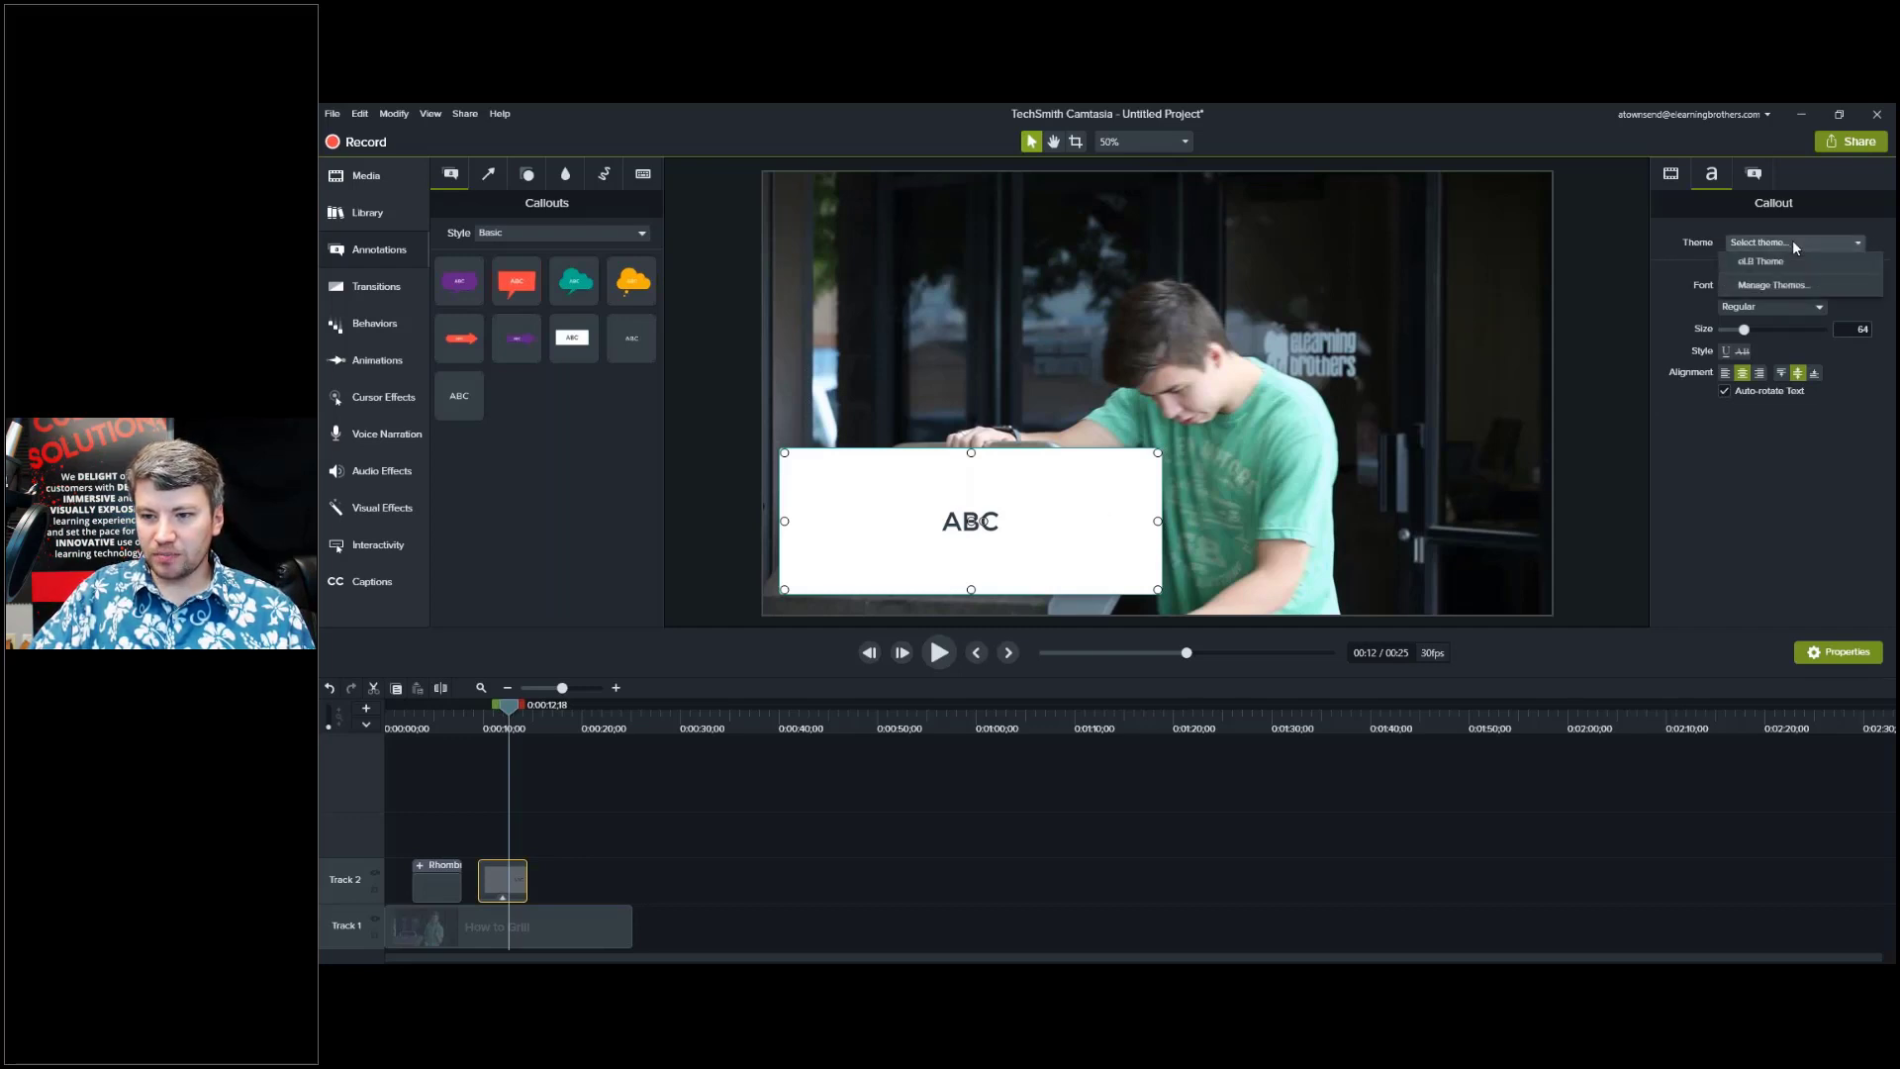
pyautogui.click(1780, 261)
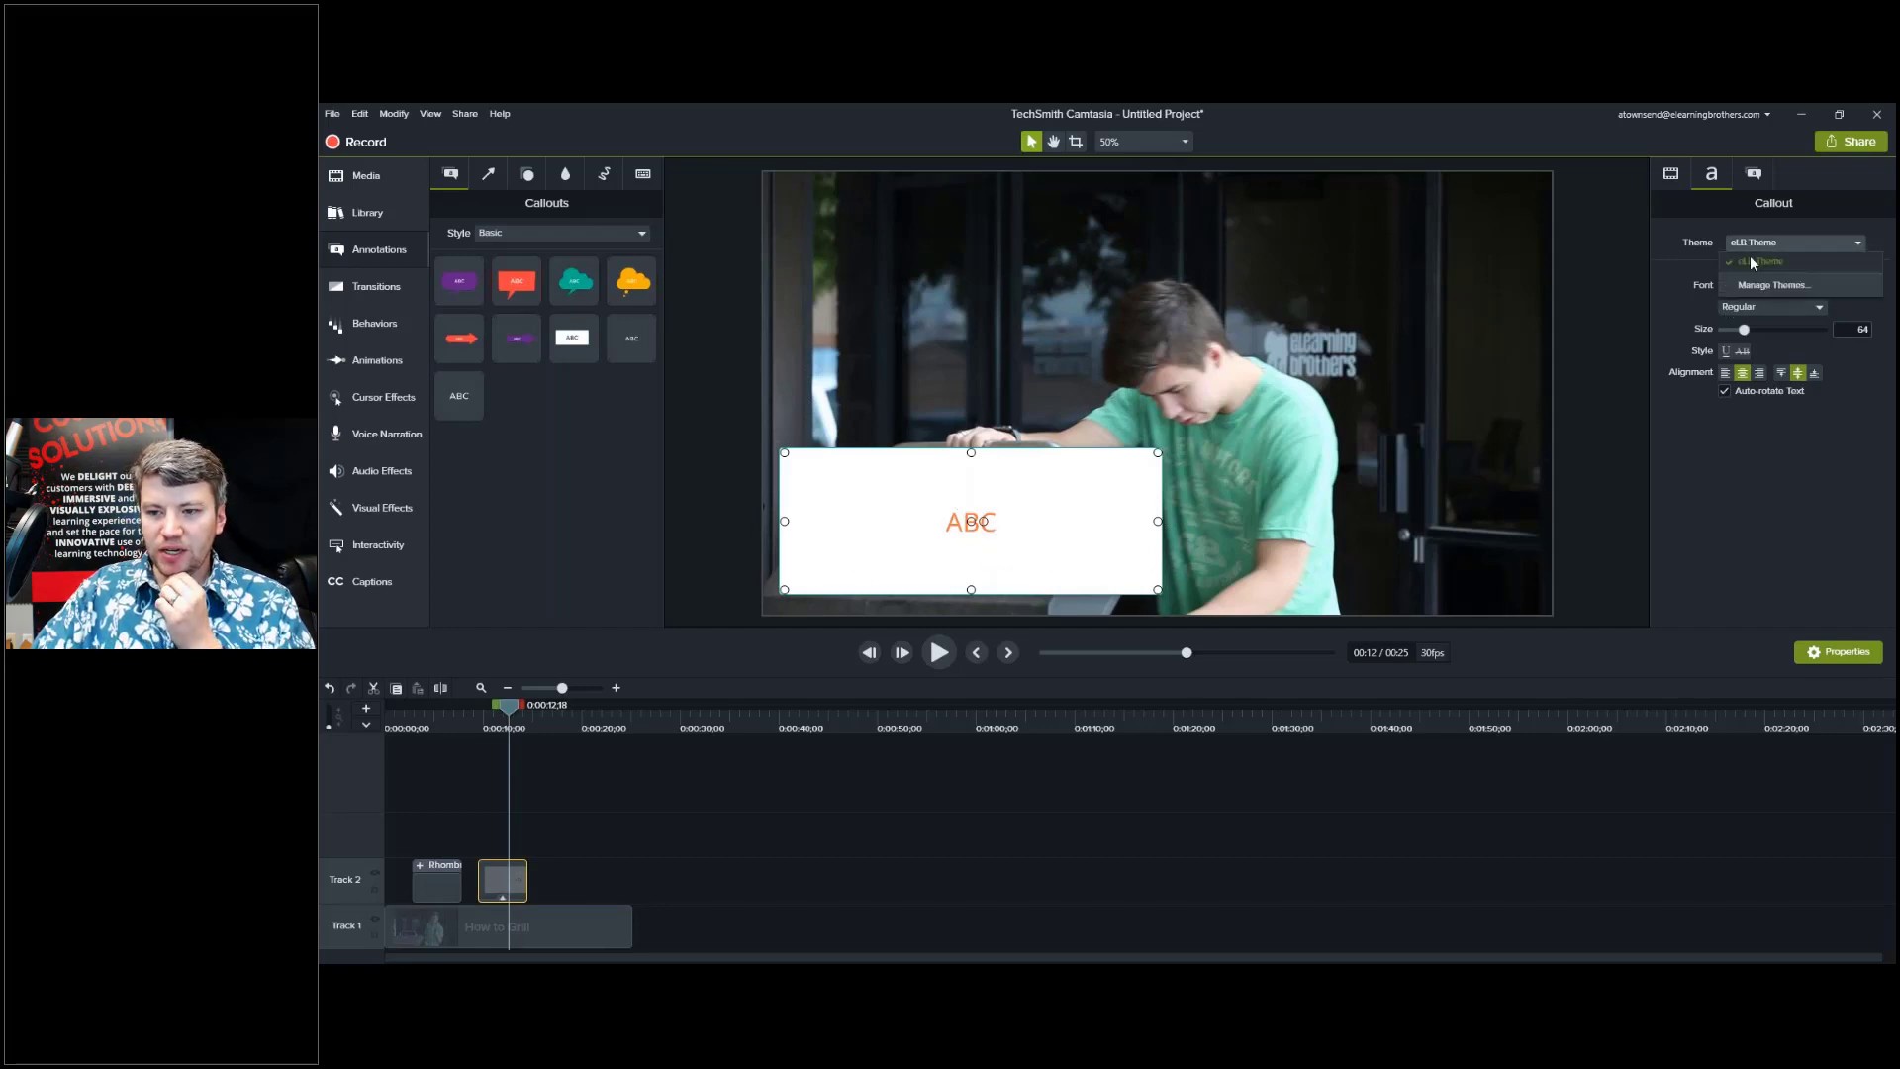
# Open the Theme Manager for eLB Theme and set annotation background to Background 1.
pyautogui.click(1743, 292)
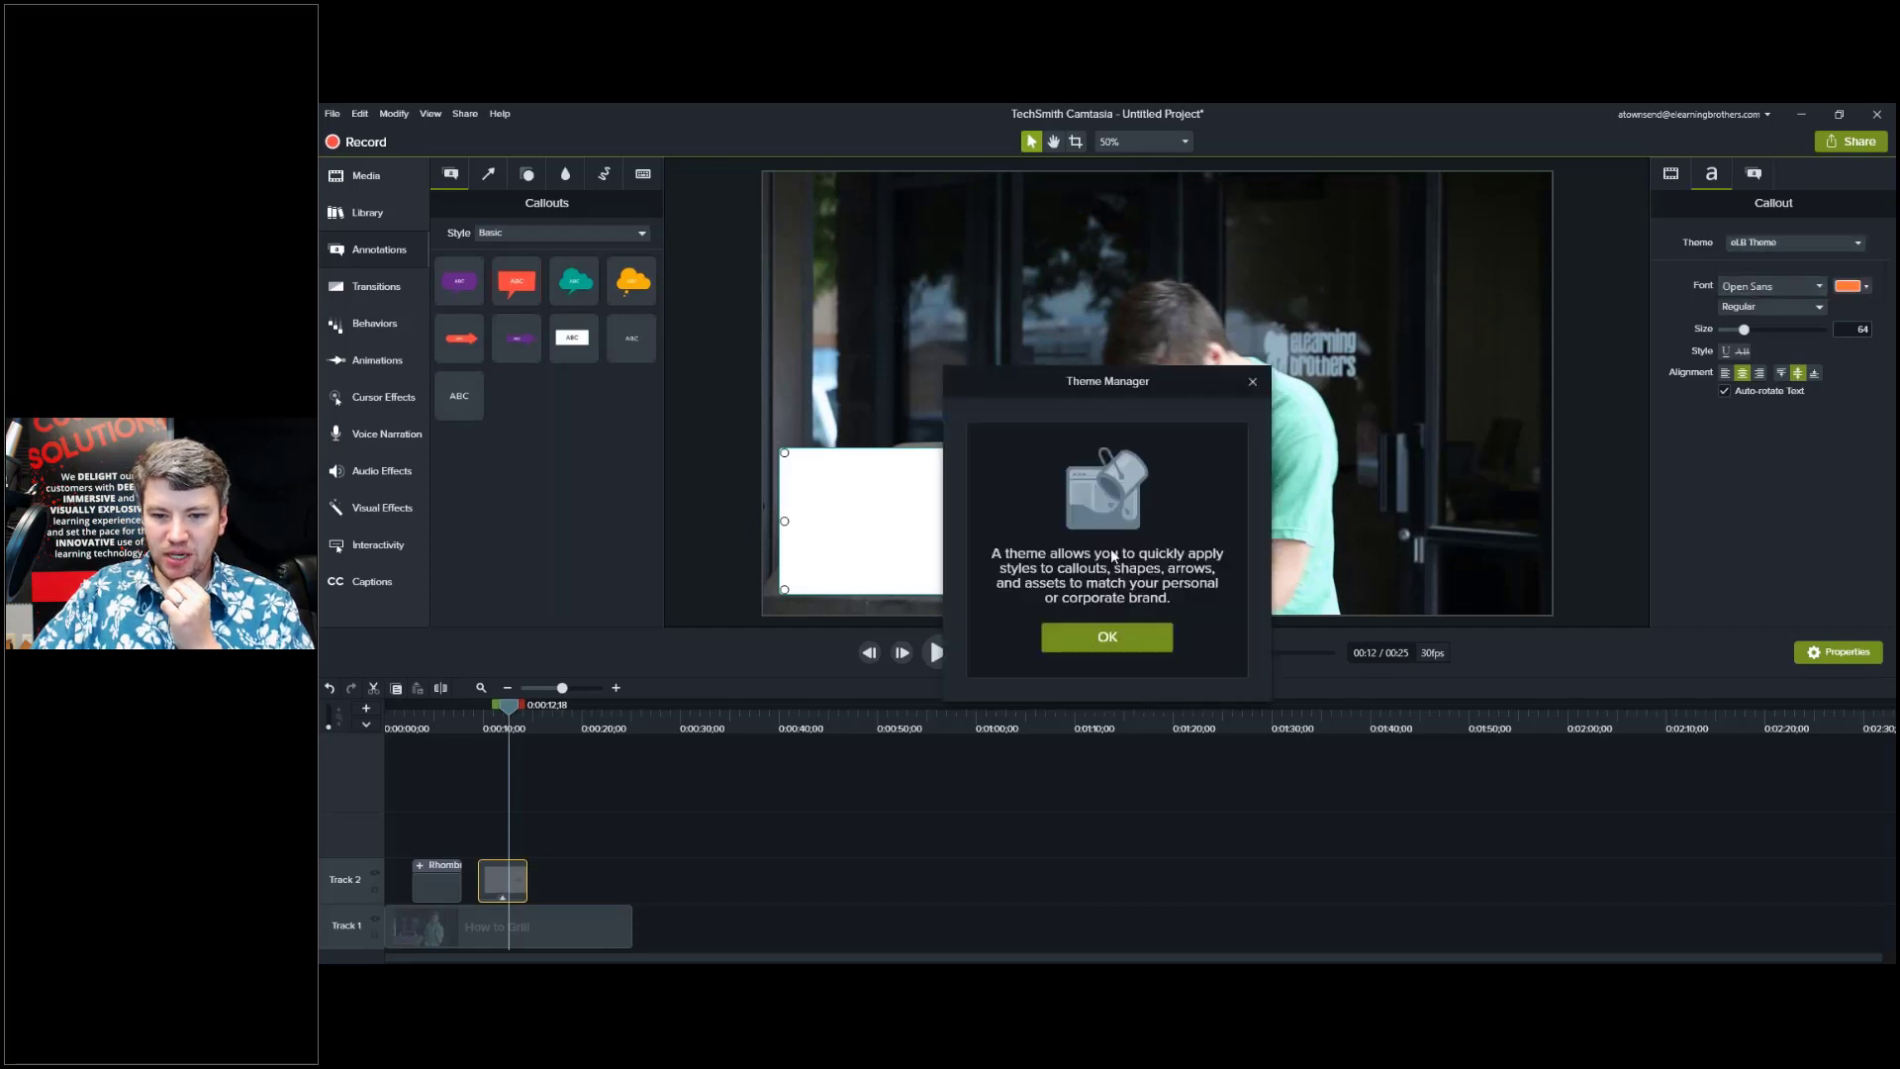
pyautogui.click(1110, 635)
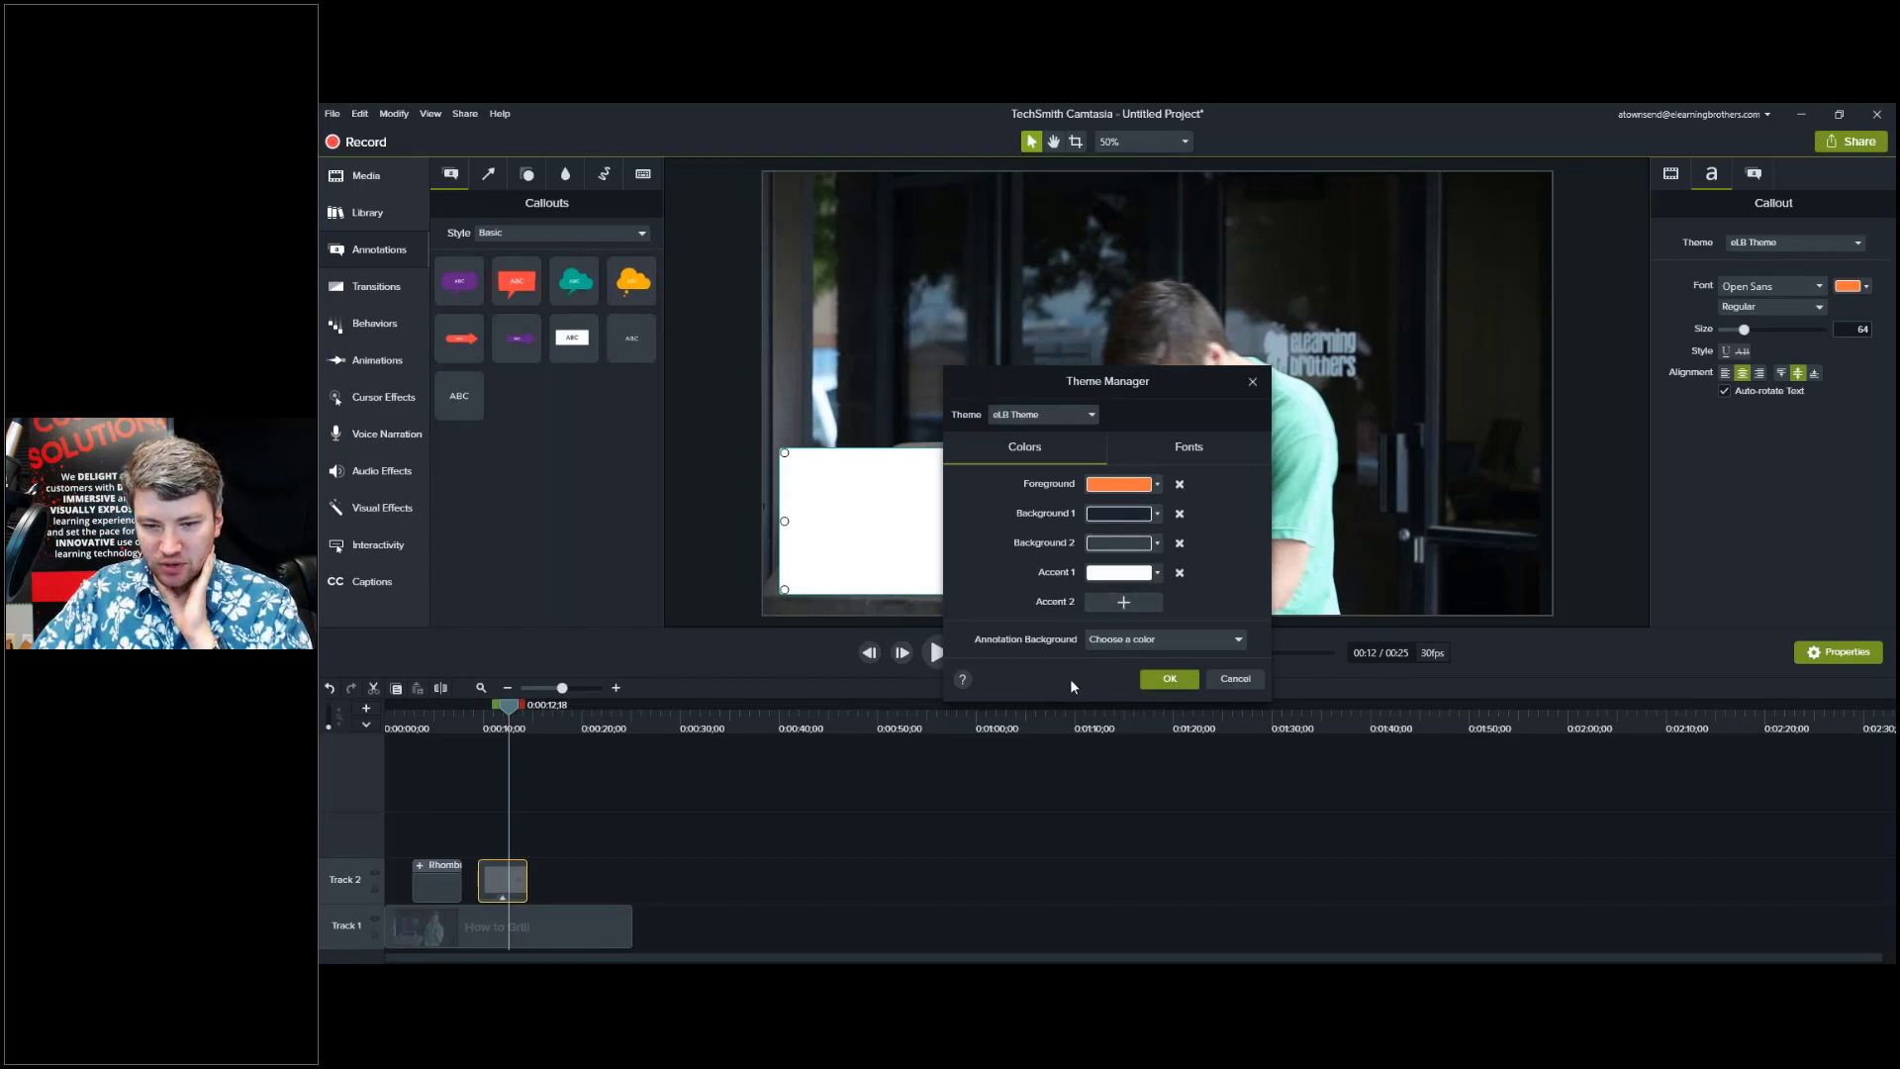
pyautogui.click(1101, 643)
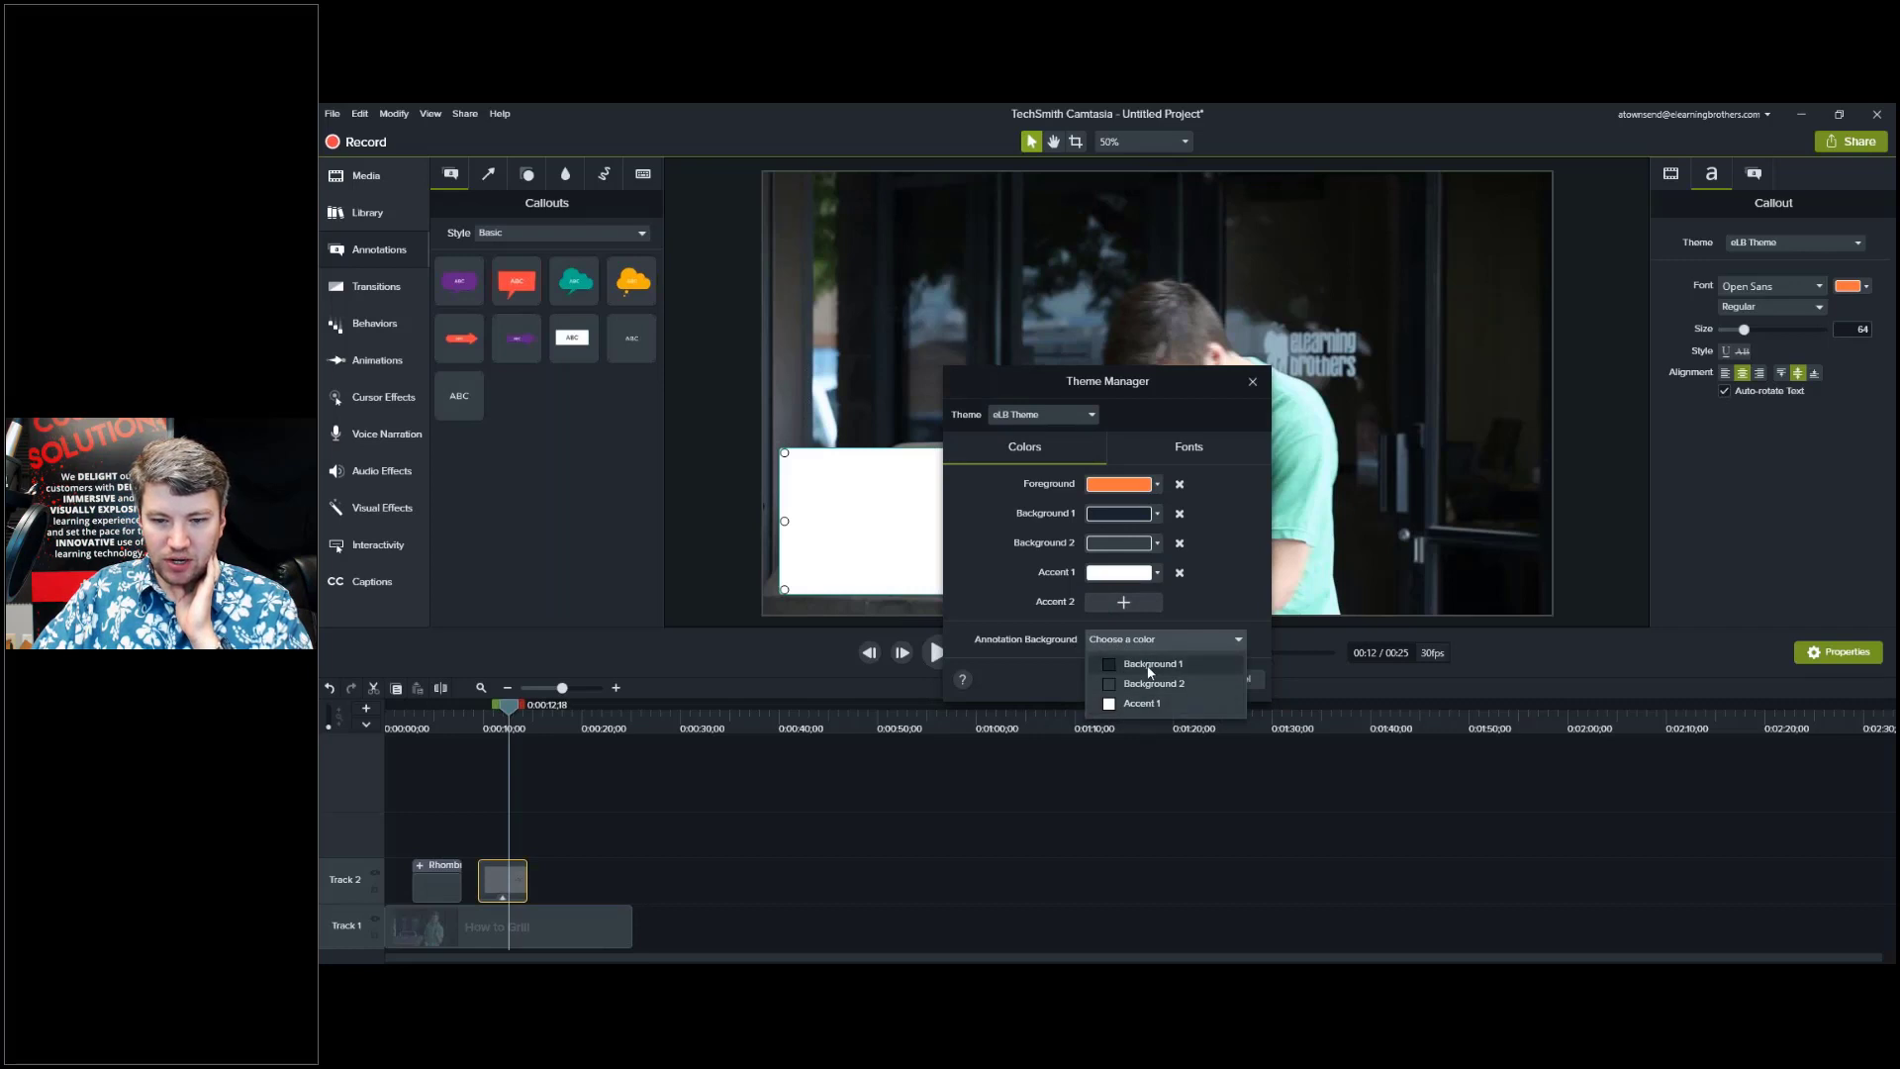
pyautogui.click(1149, 665)
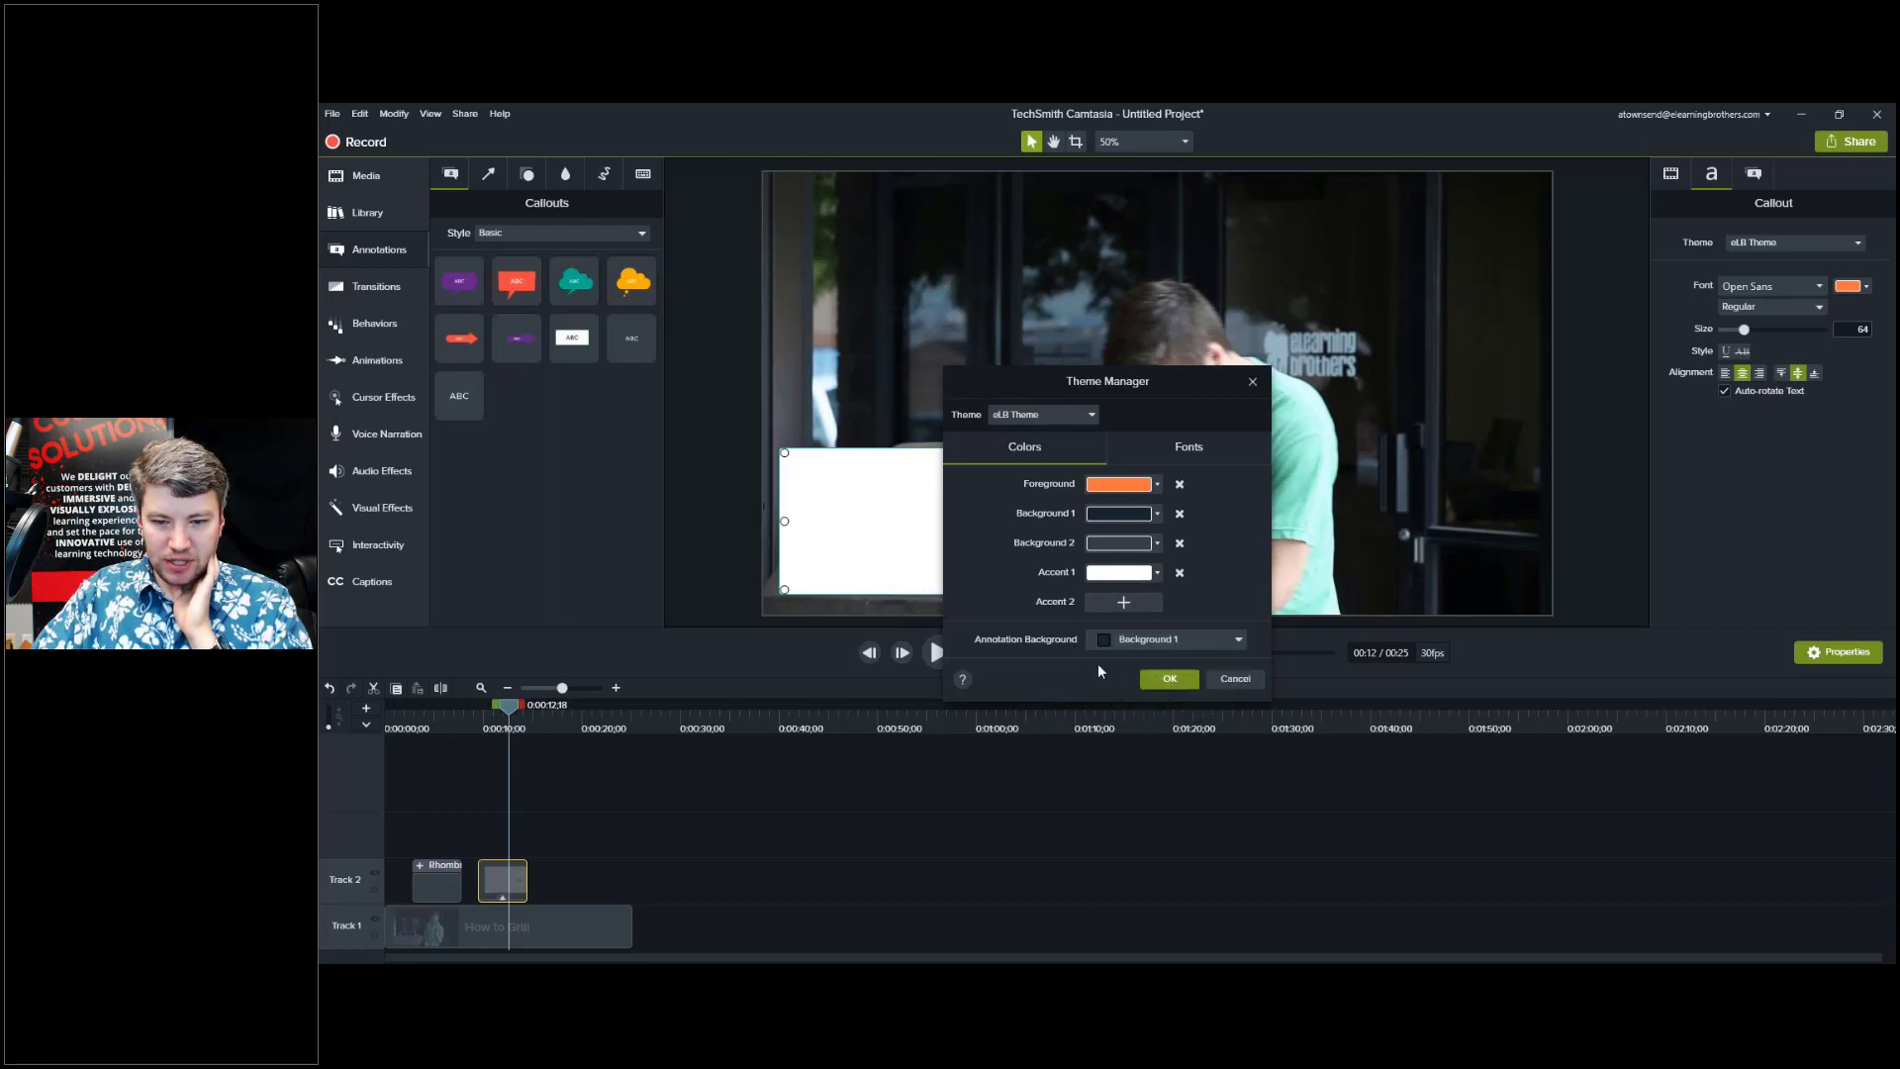
# Review the Open Sans and LEMON/MILK theme fonts, then cancel out of the Theme Manager.
pyautogui.click(1144, 449)
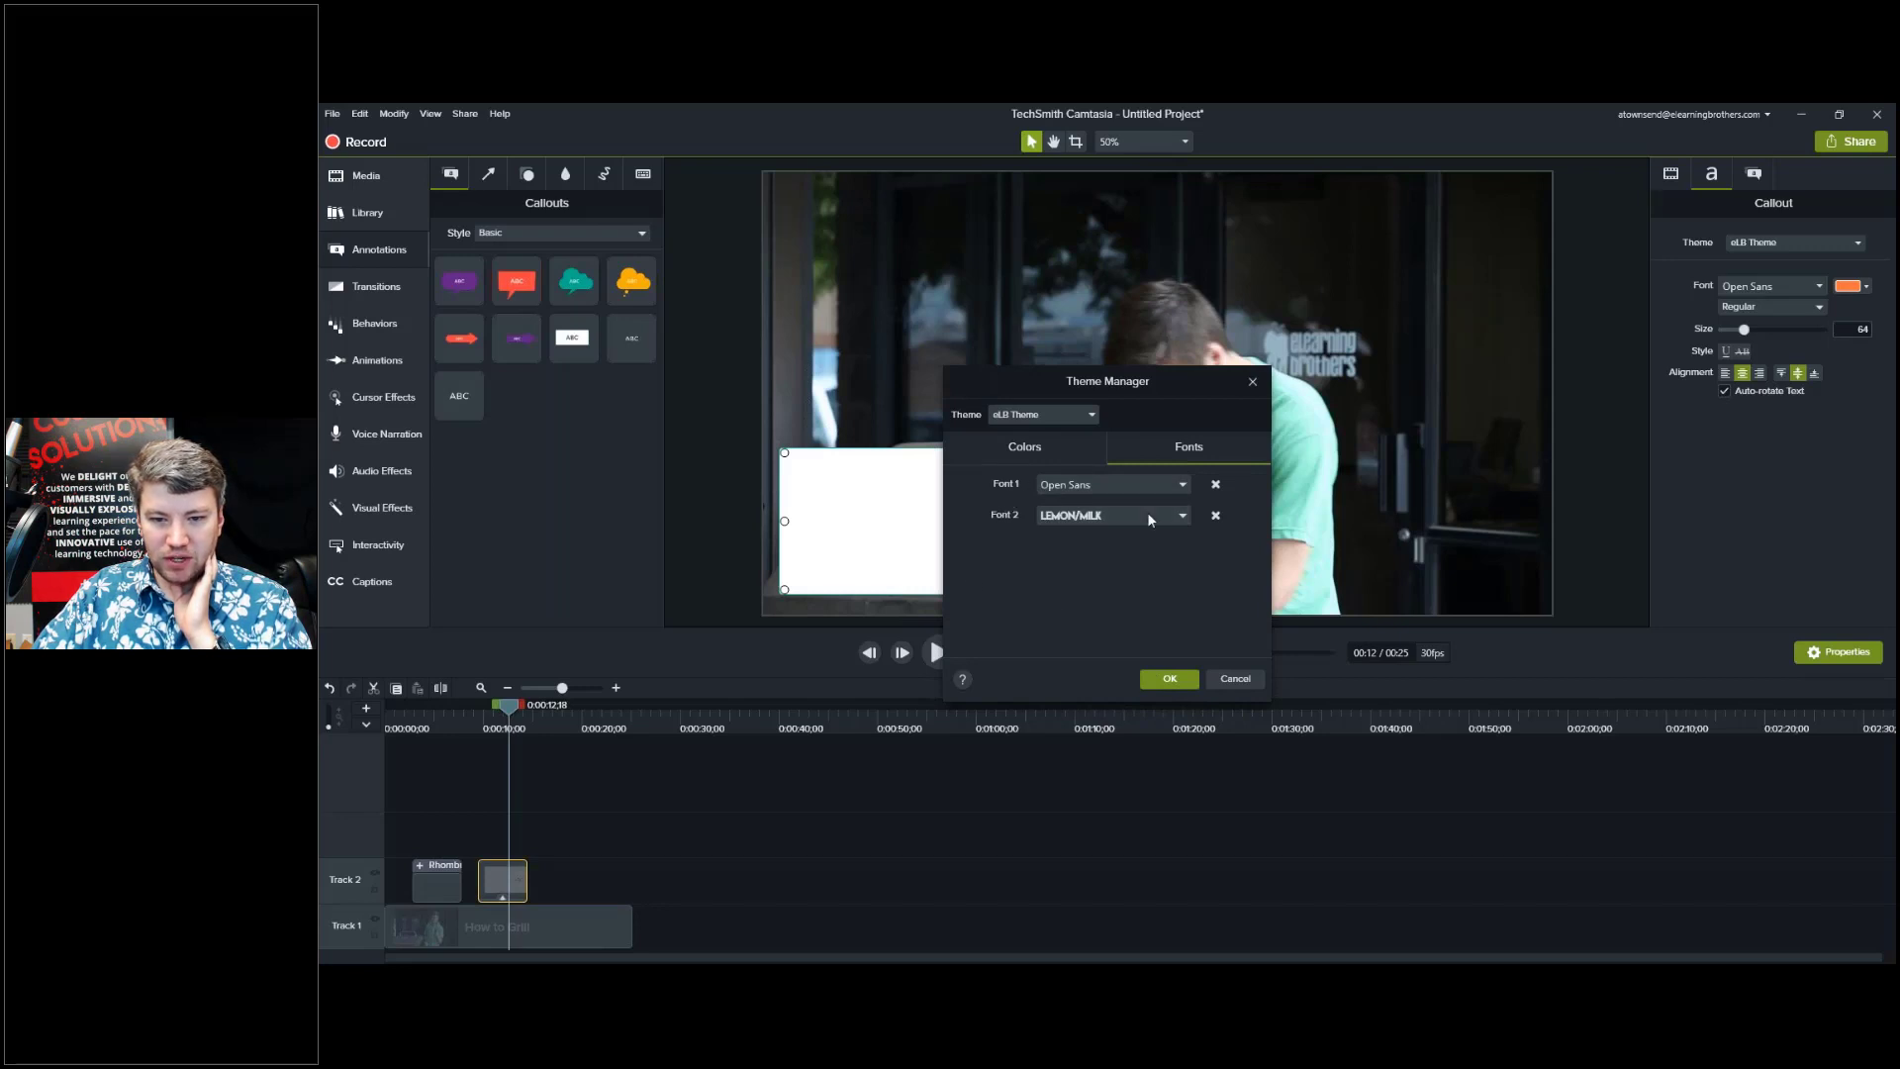
pyautogui.click(1045, 428)
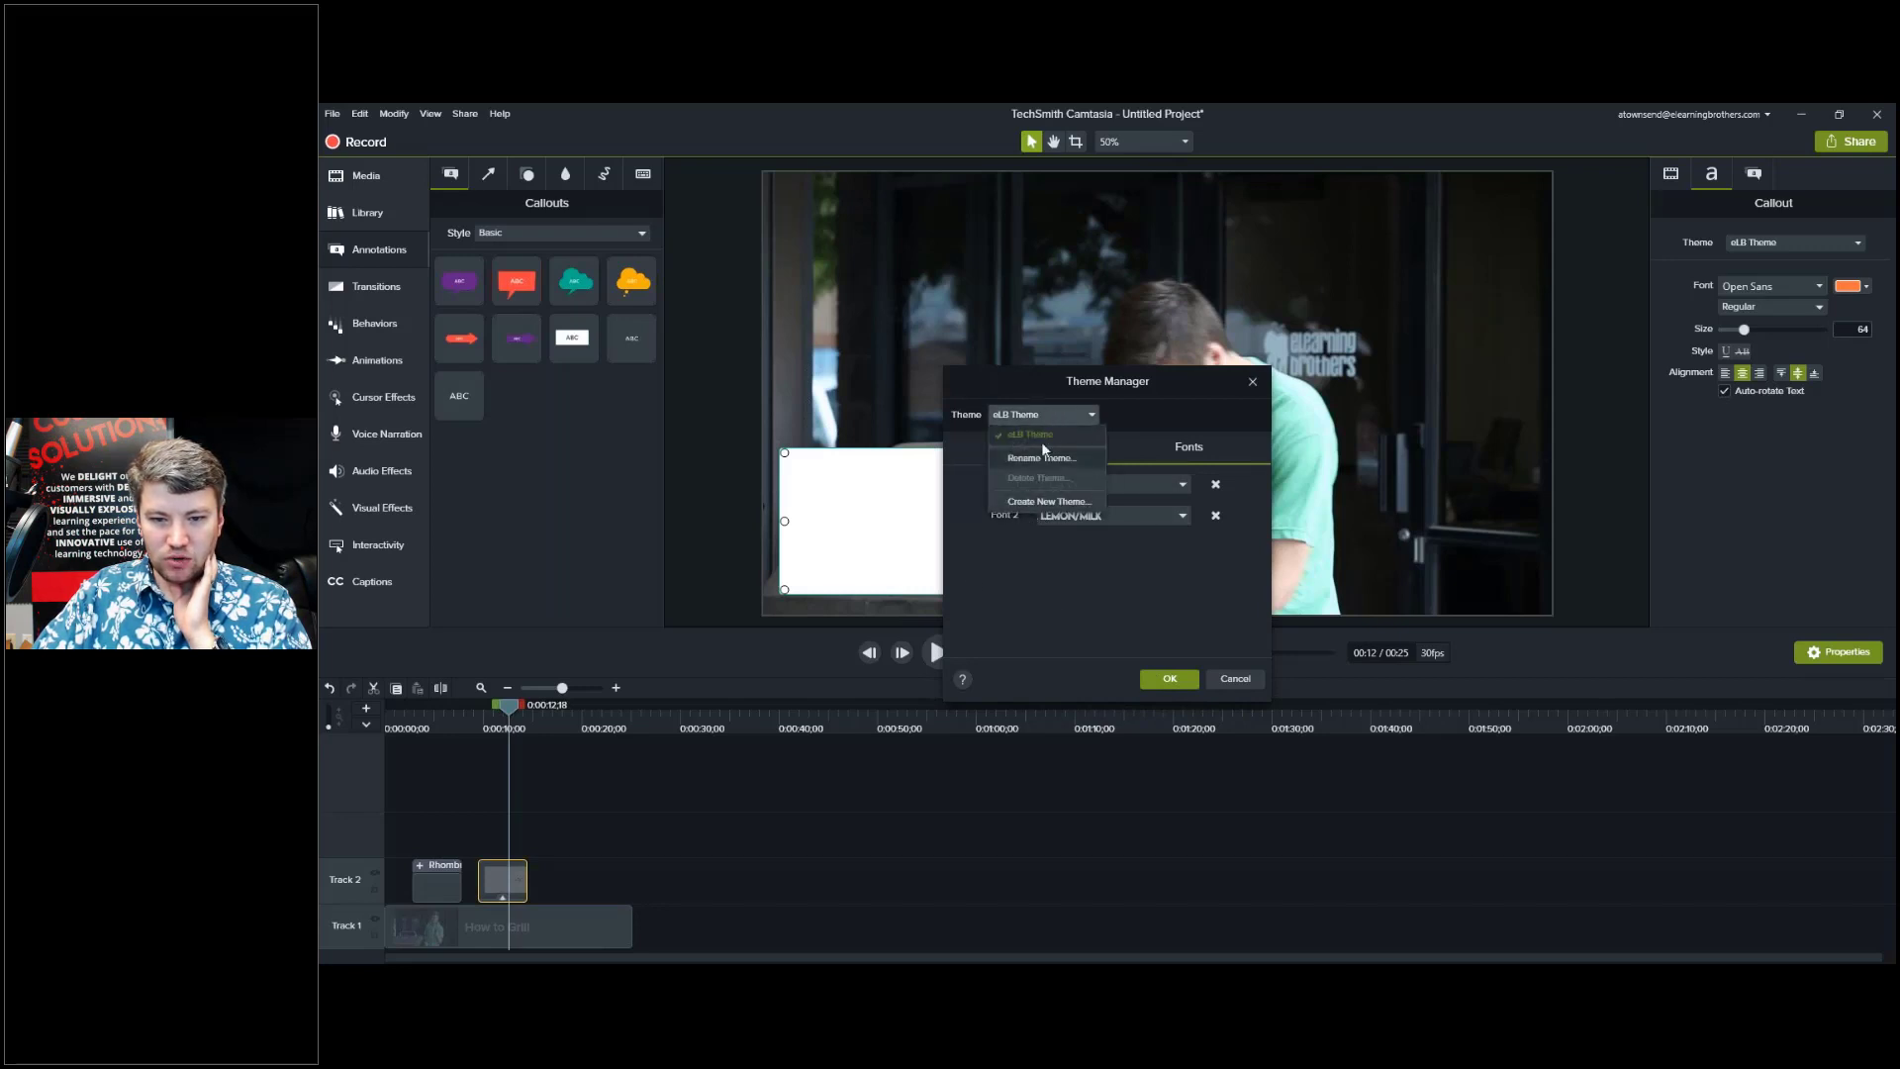
pyautogui.click(1089, 620)
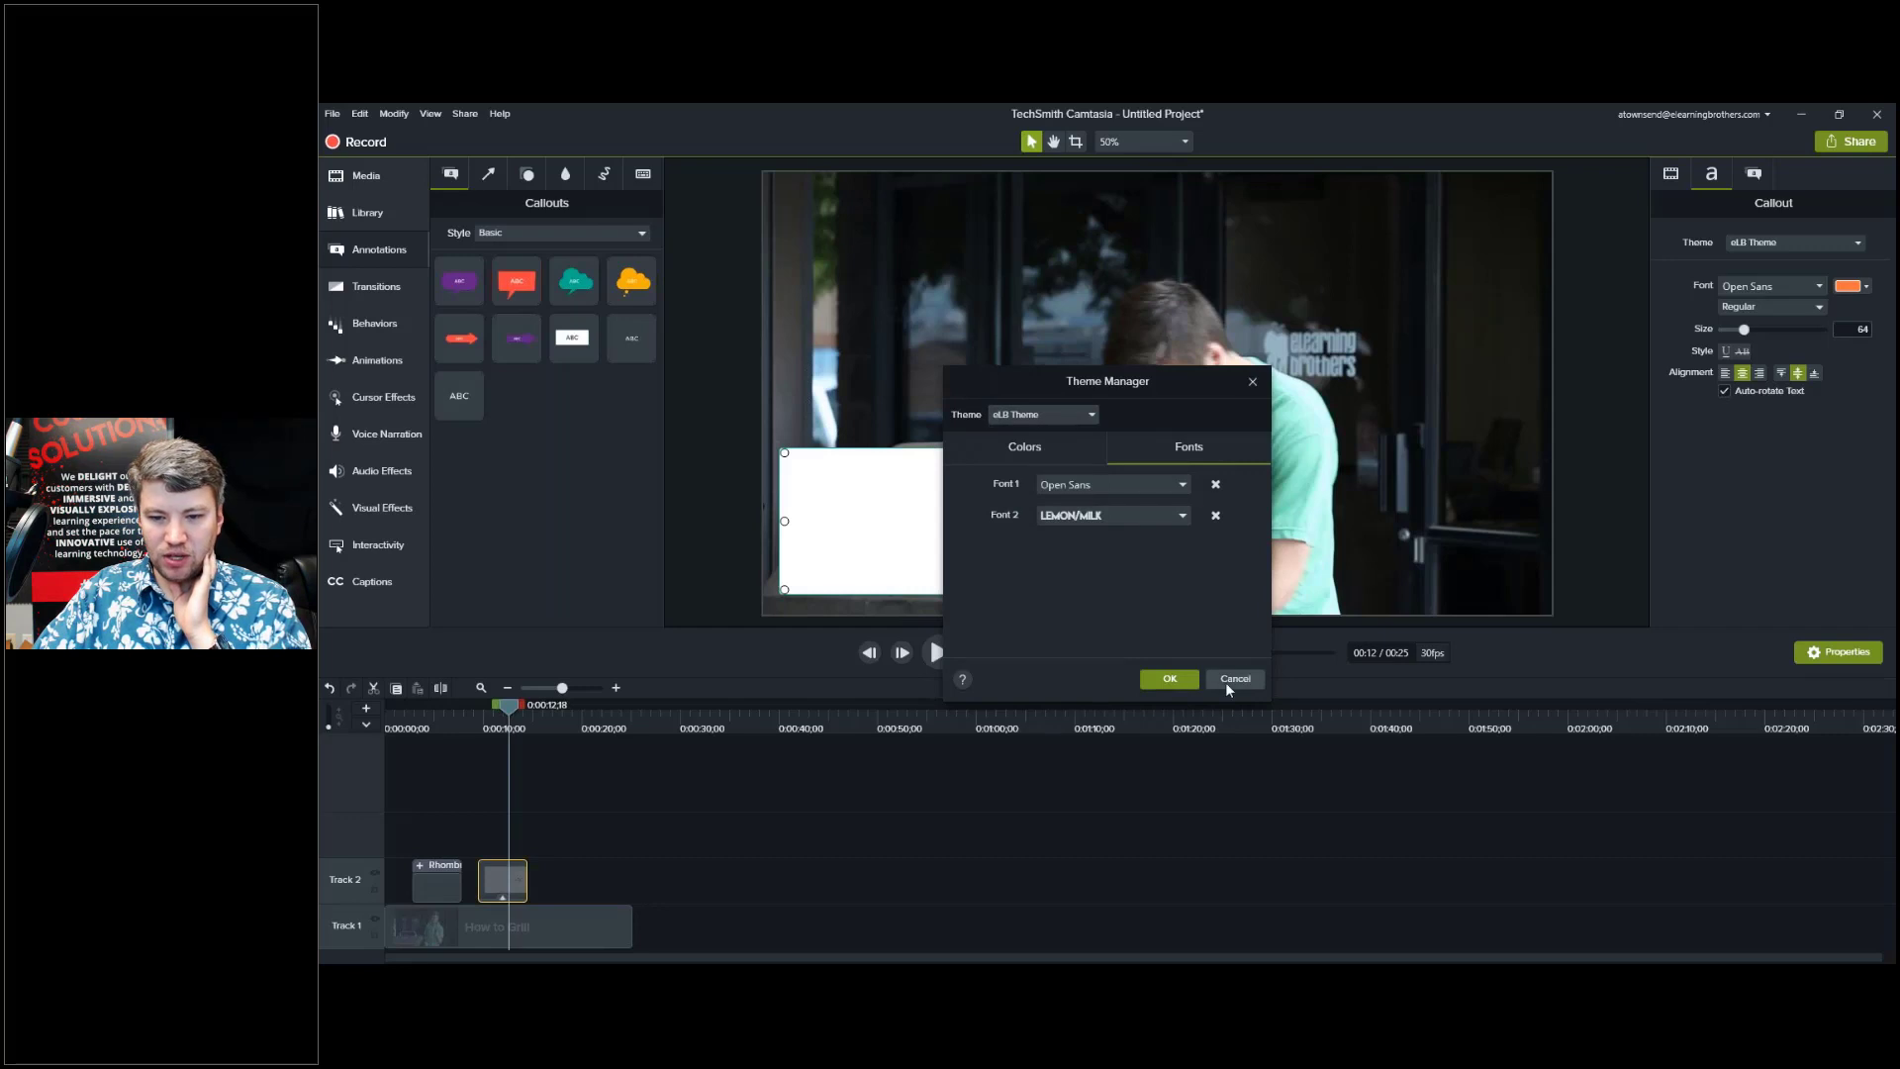
pyautogui.click(1227, 680)
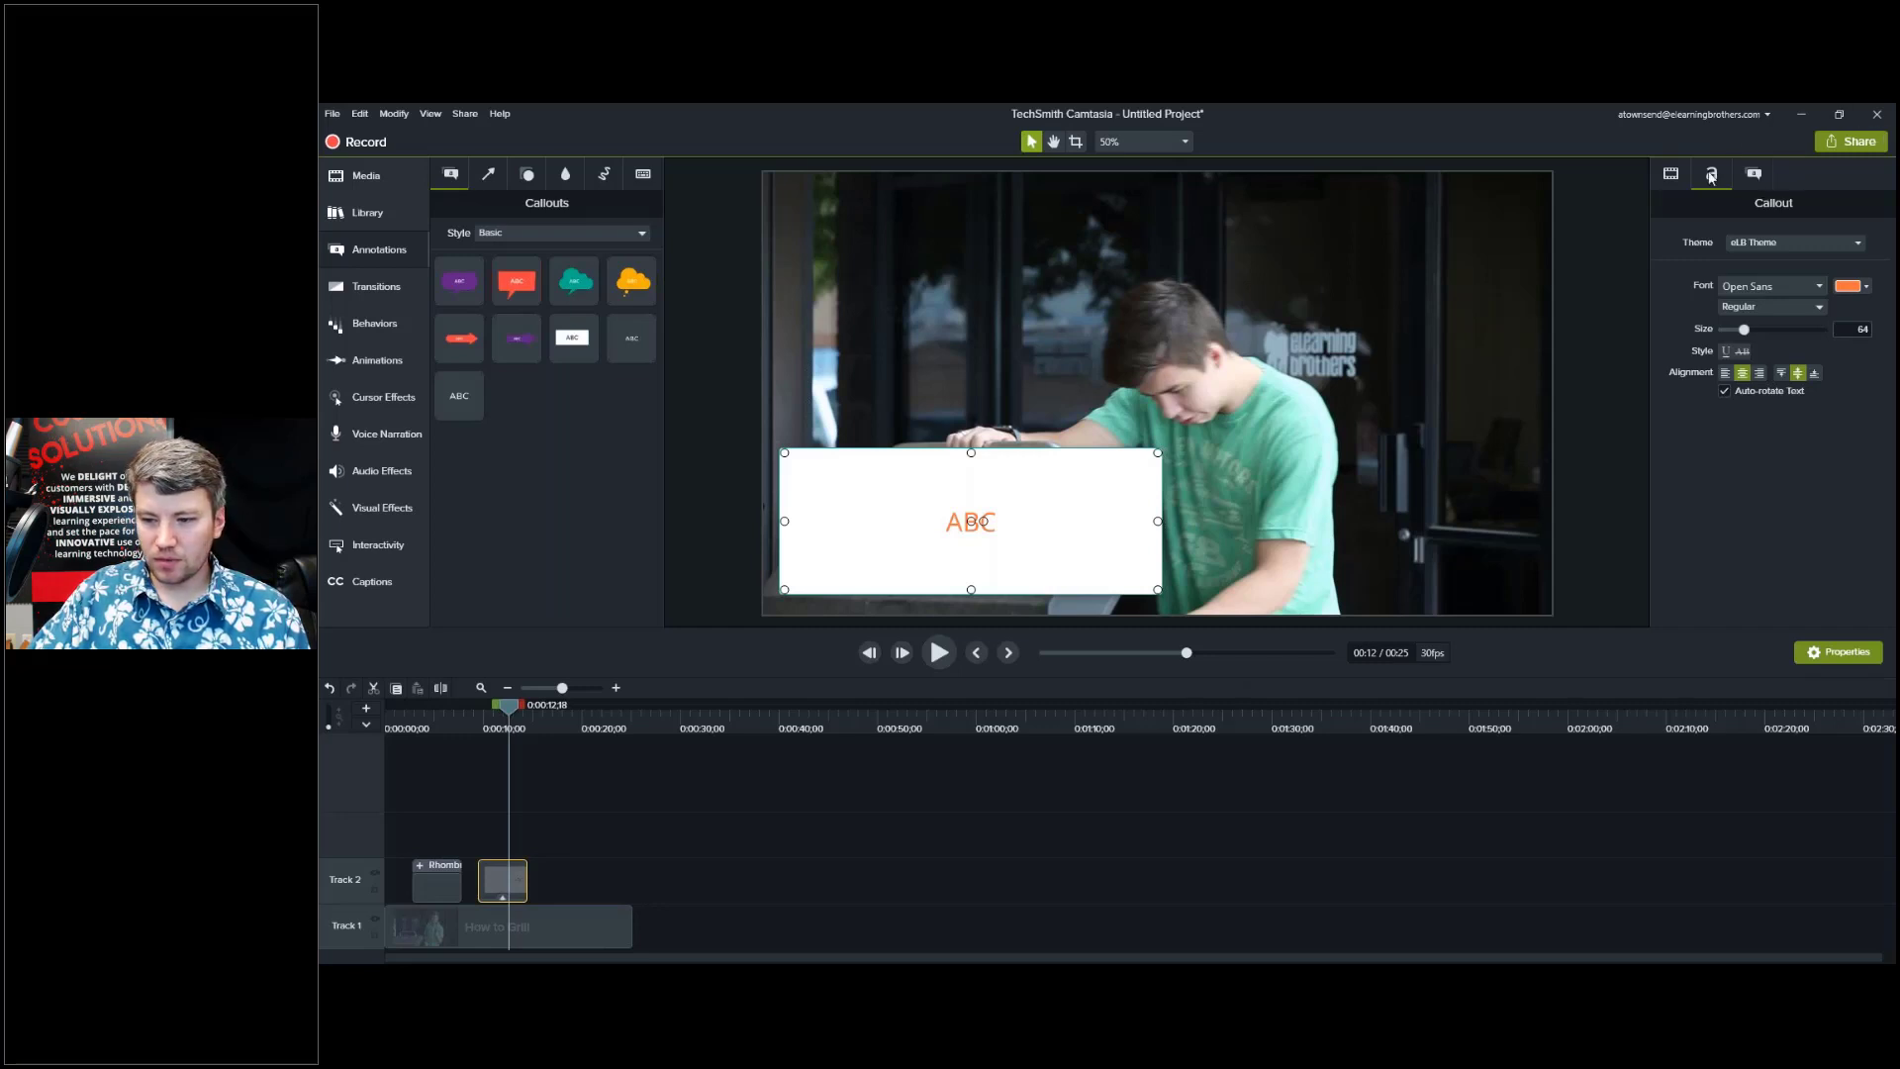
# Replace the ABC callout's white fill with the eLB Theme's dark navy swatch.
pyautogui.click(1868, 286)
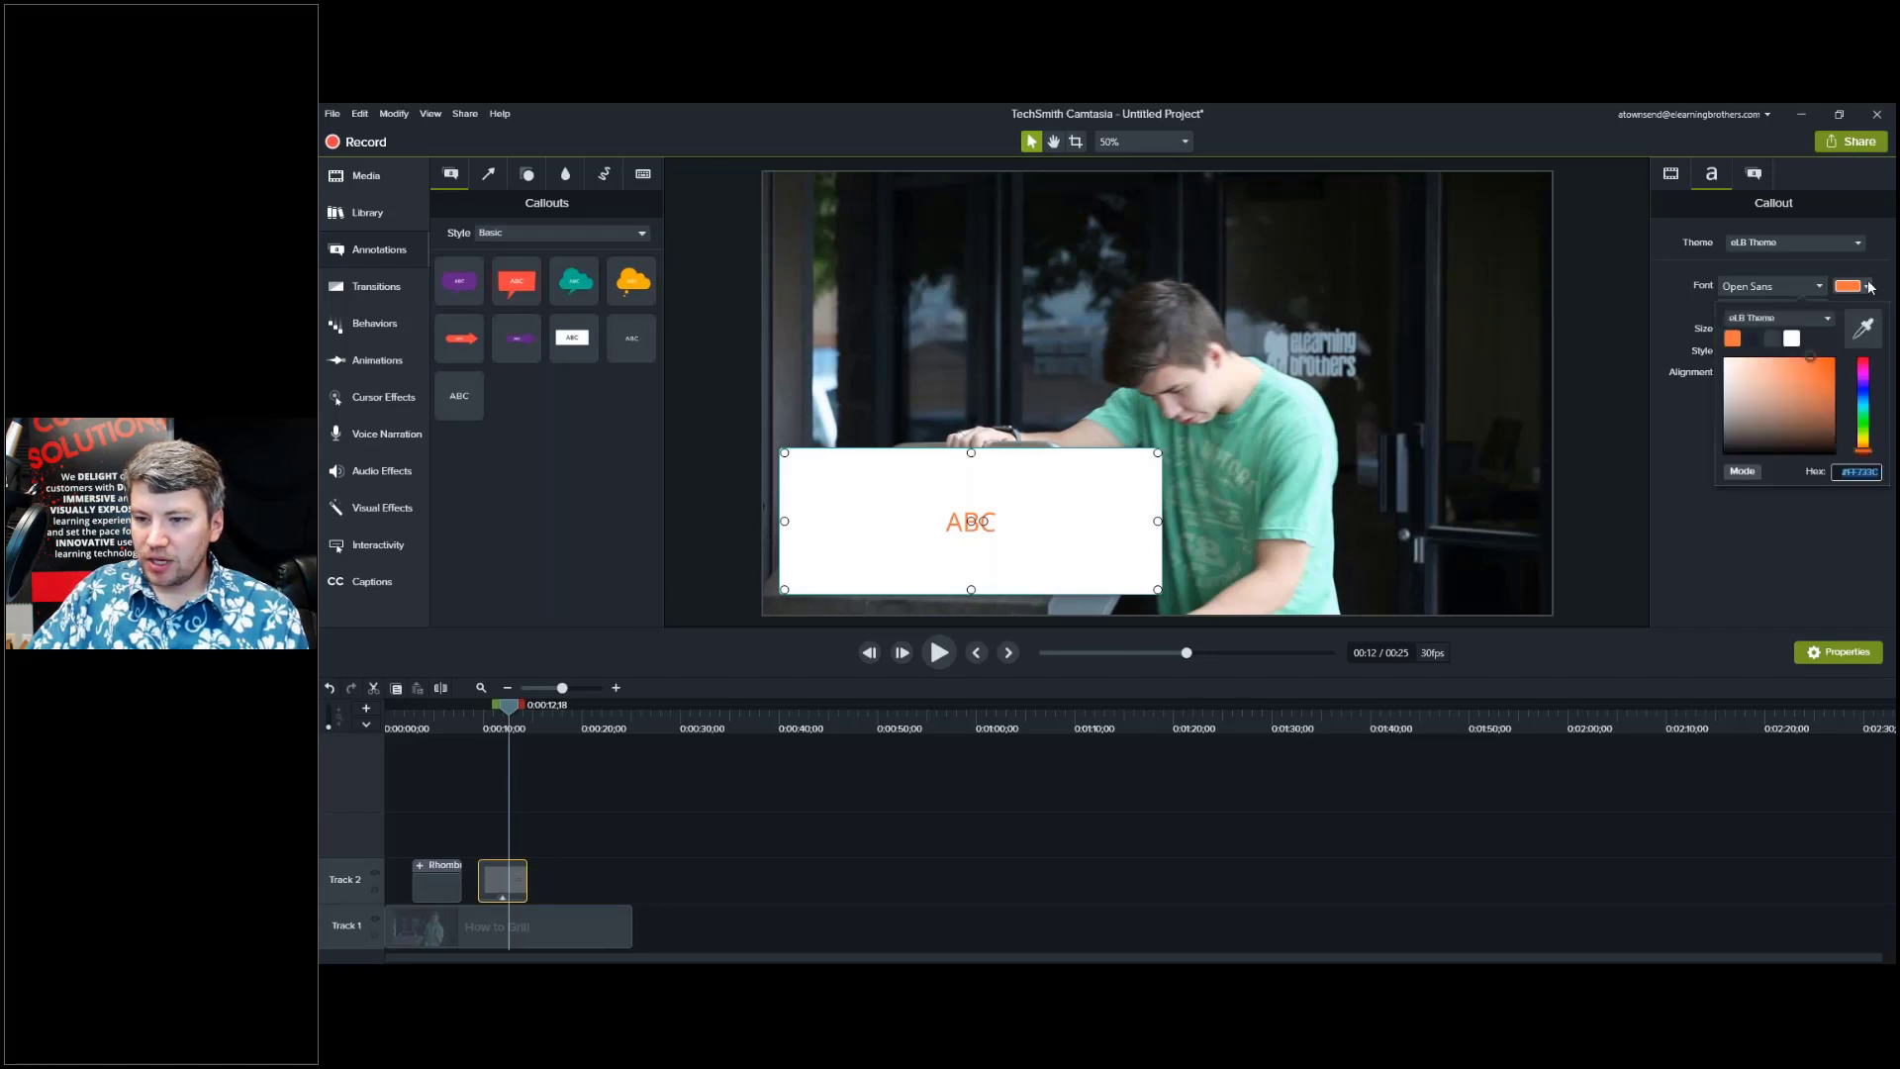
pyautogui.click(1783, 205)
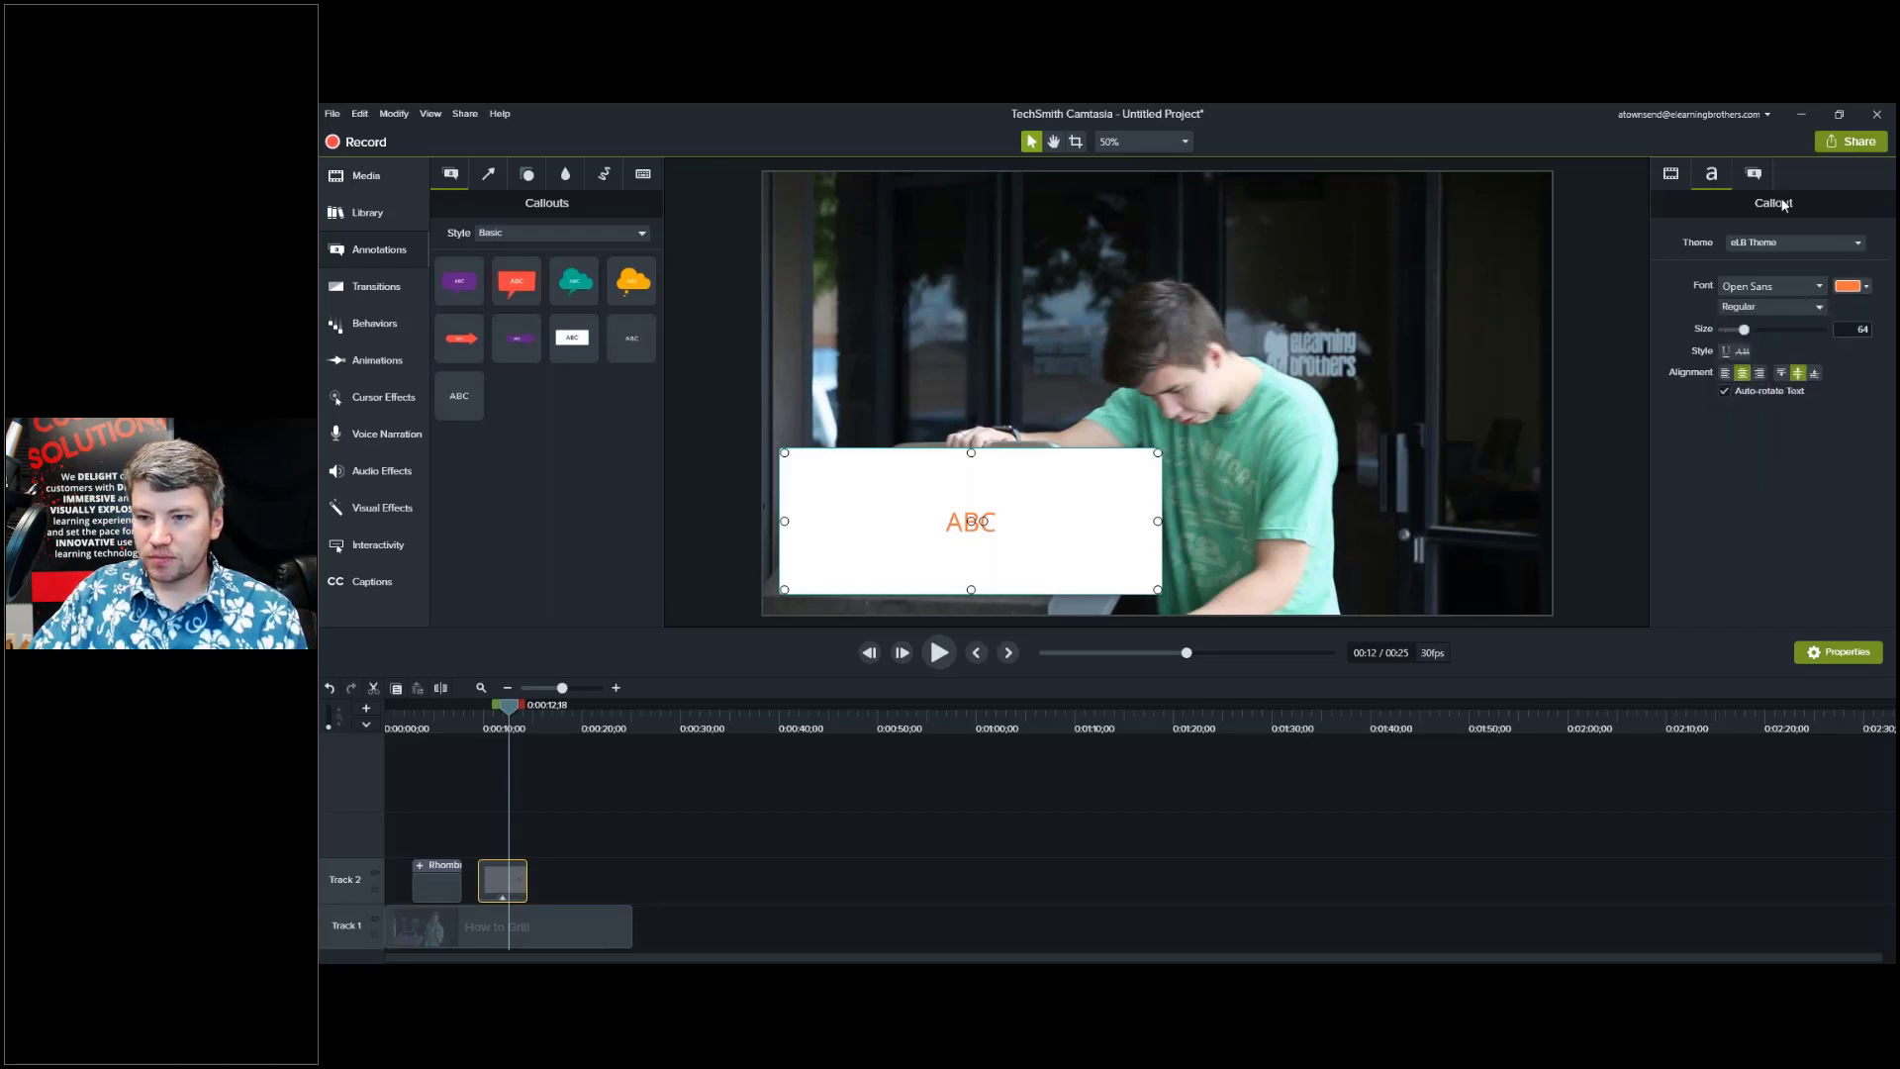
pyautogui.click(1760, 188)
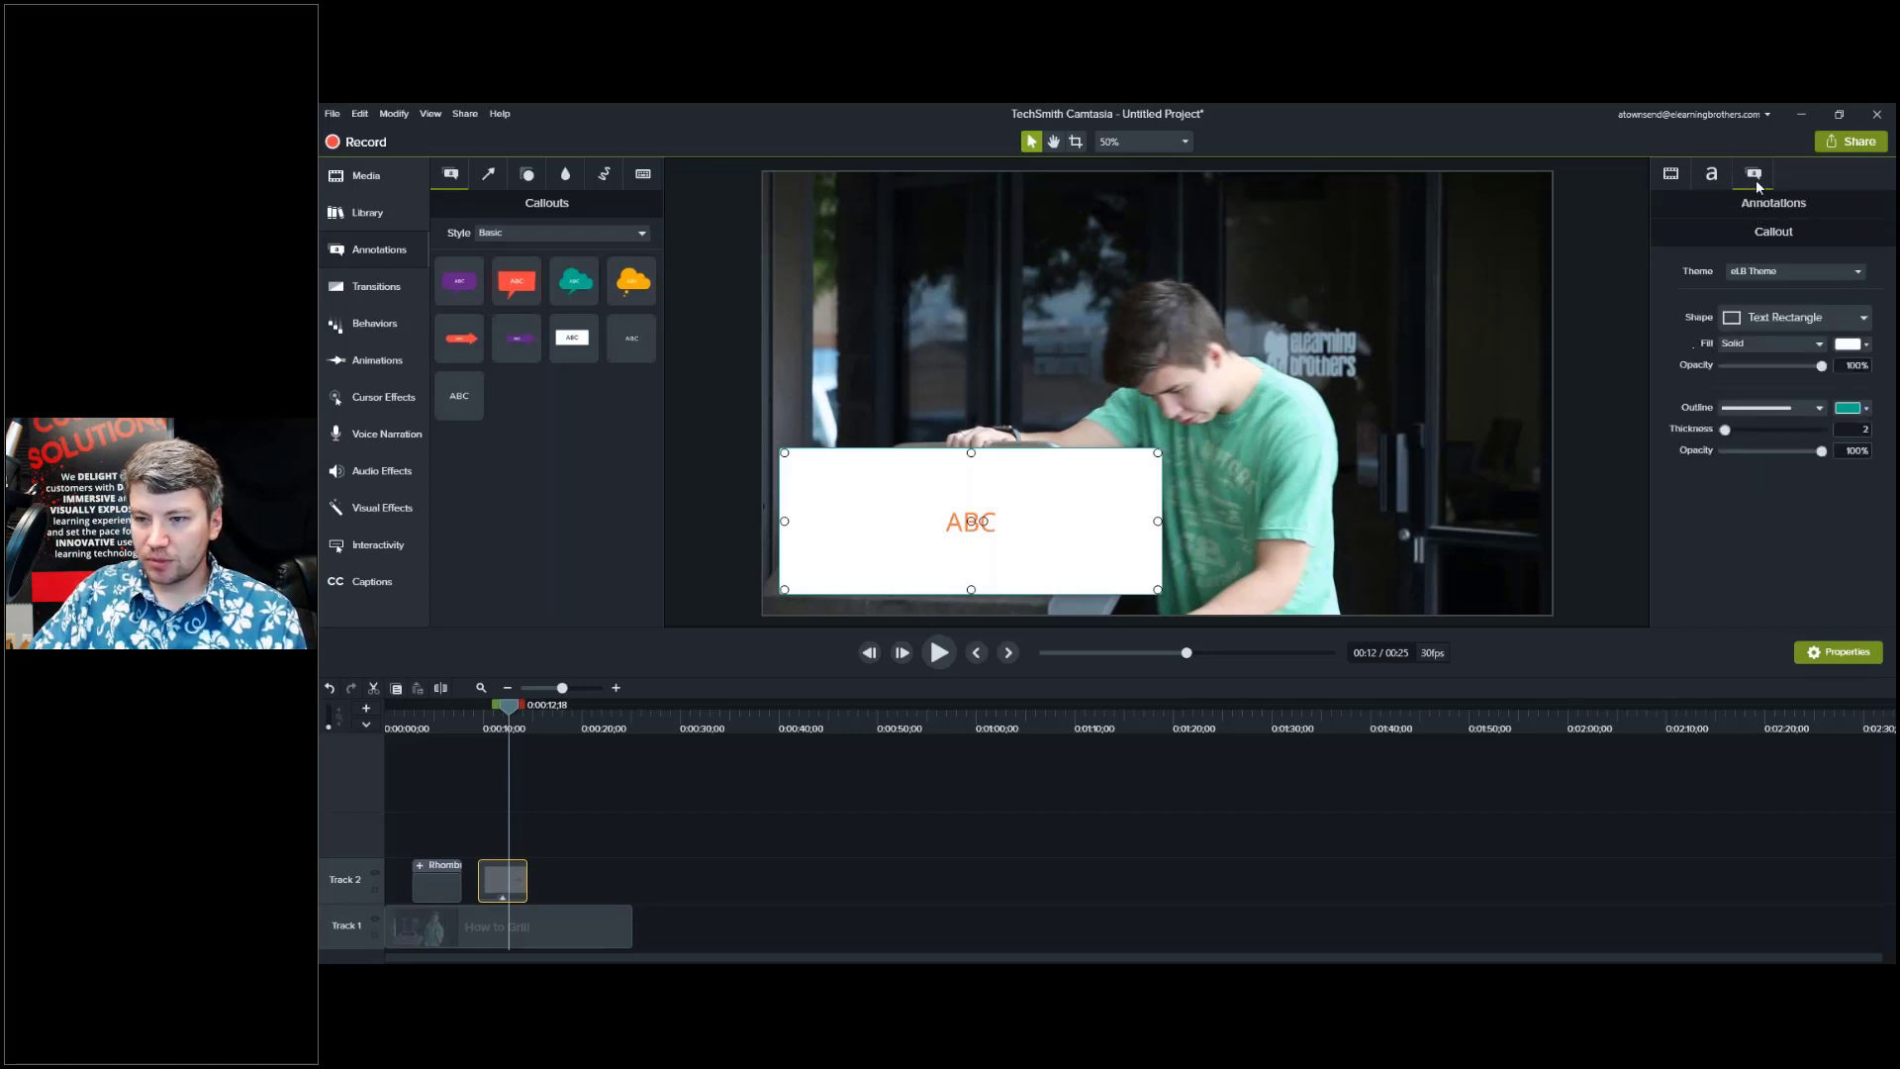
pyautogui.click(1866, 346)
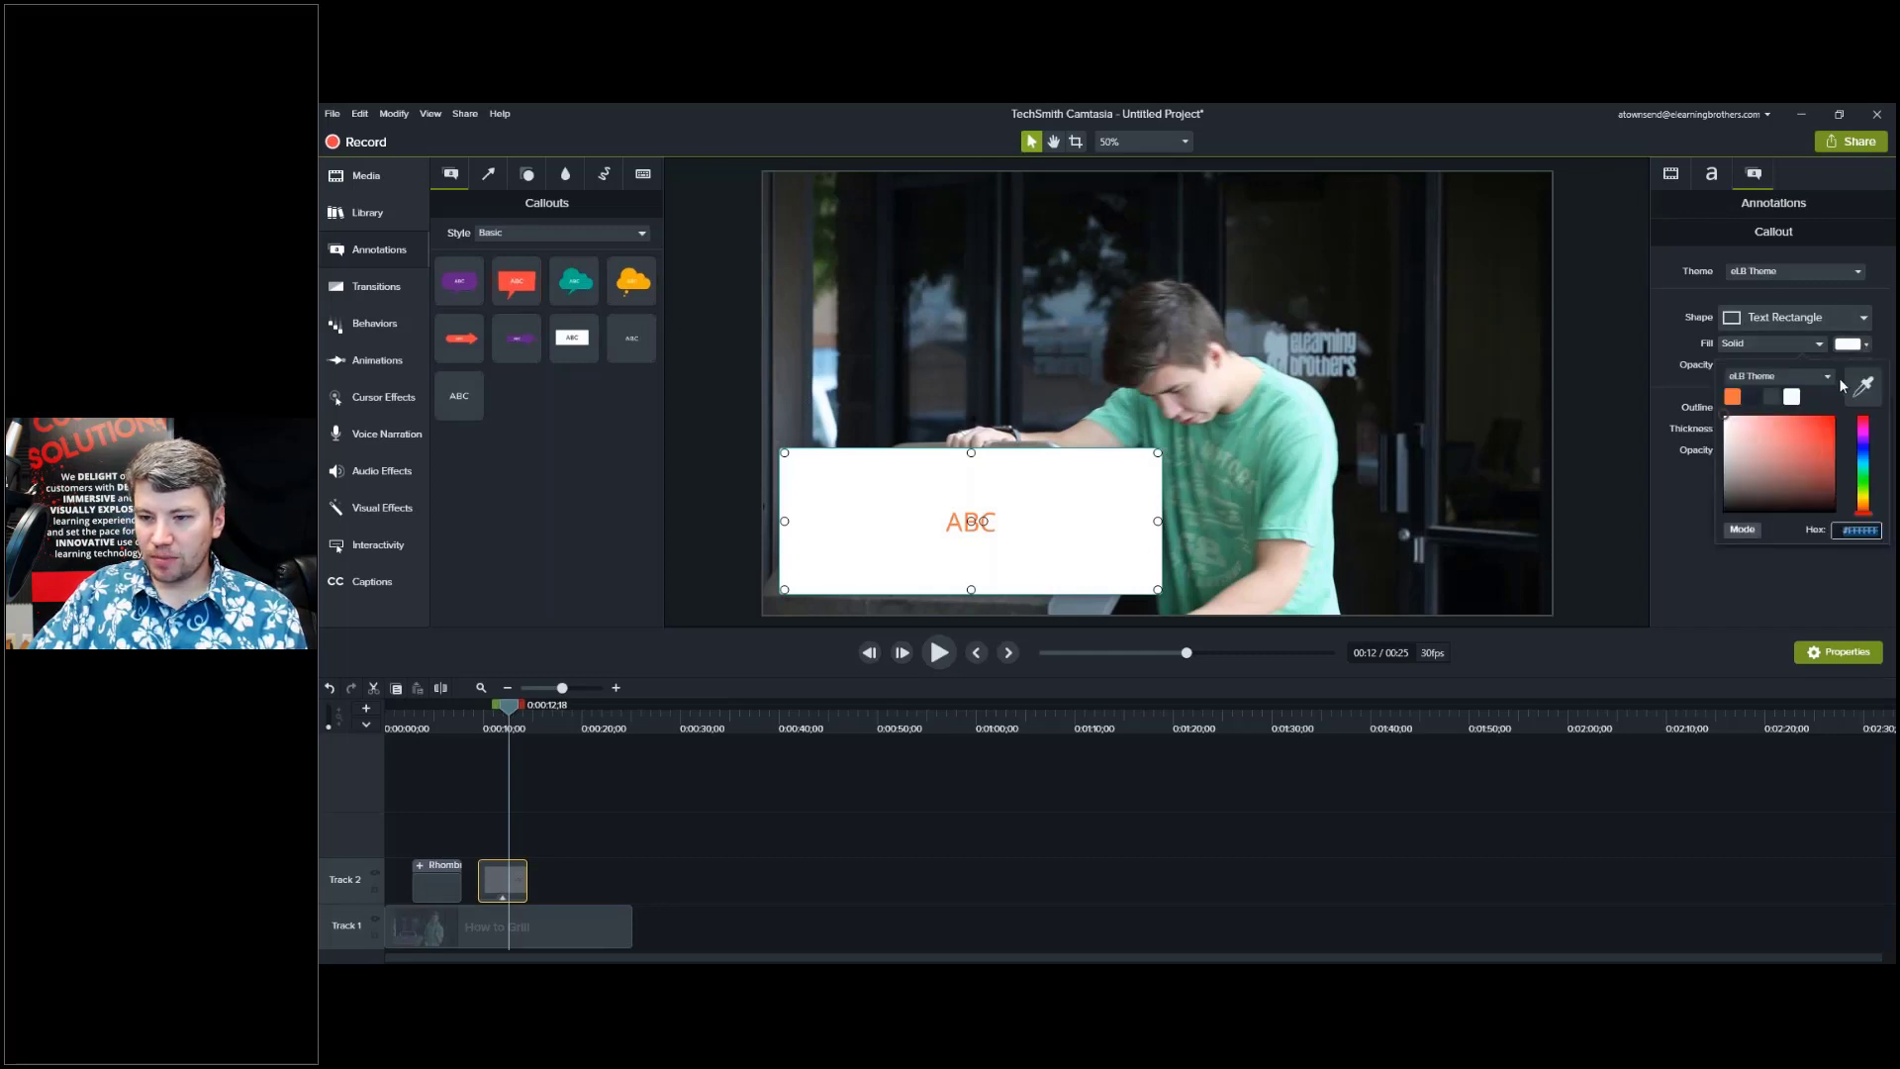
pyautogui.click(1829, 378)
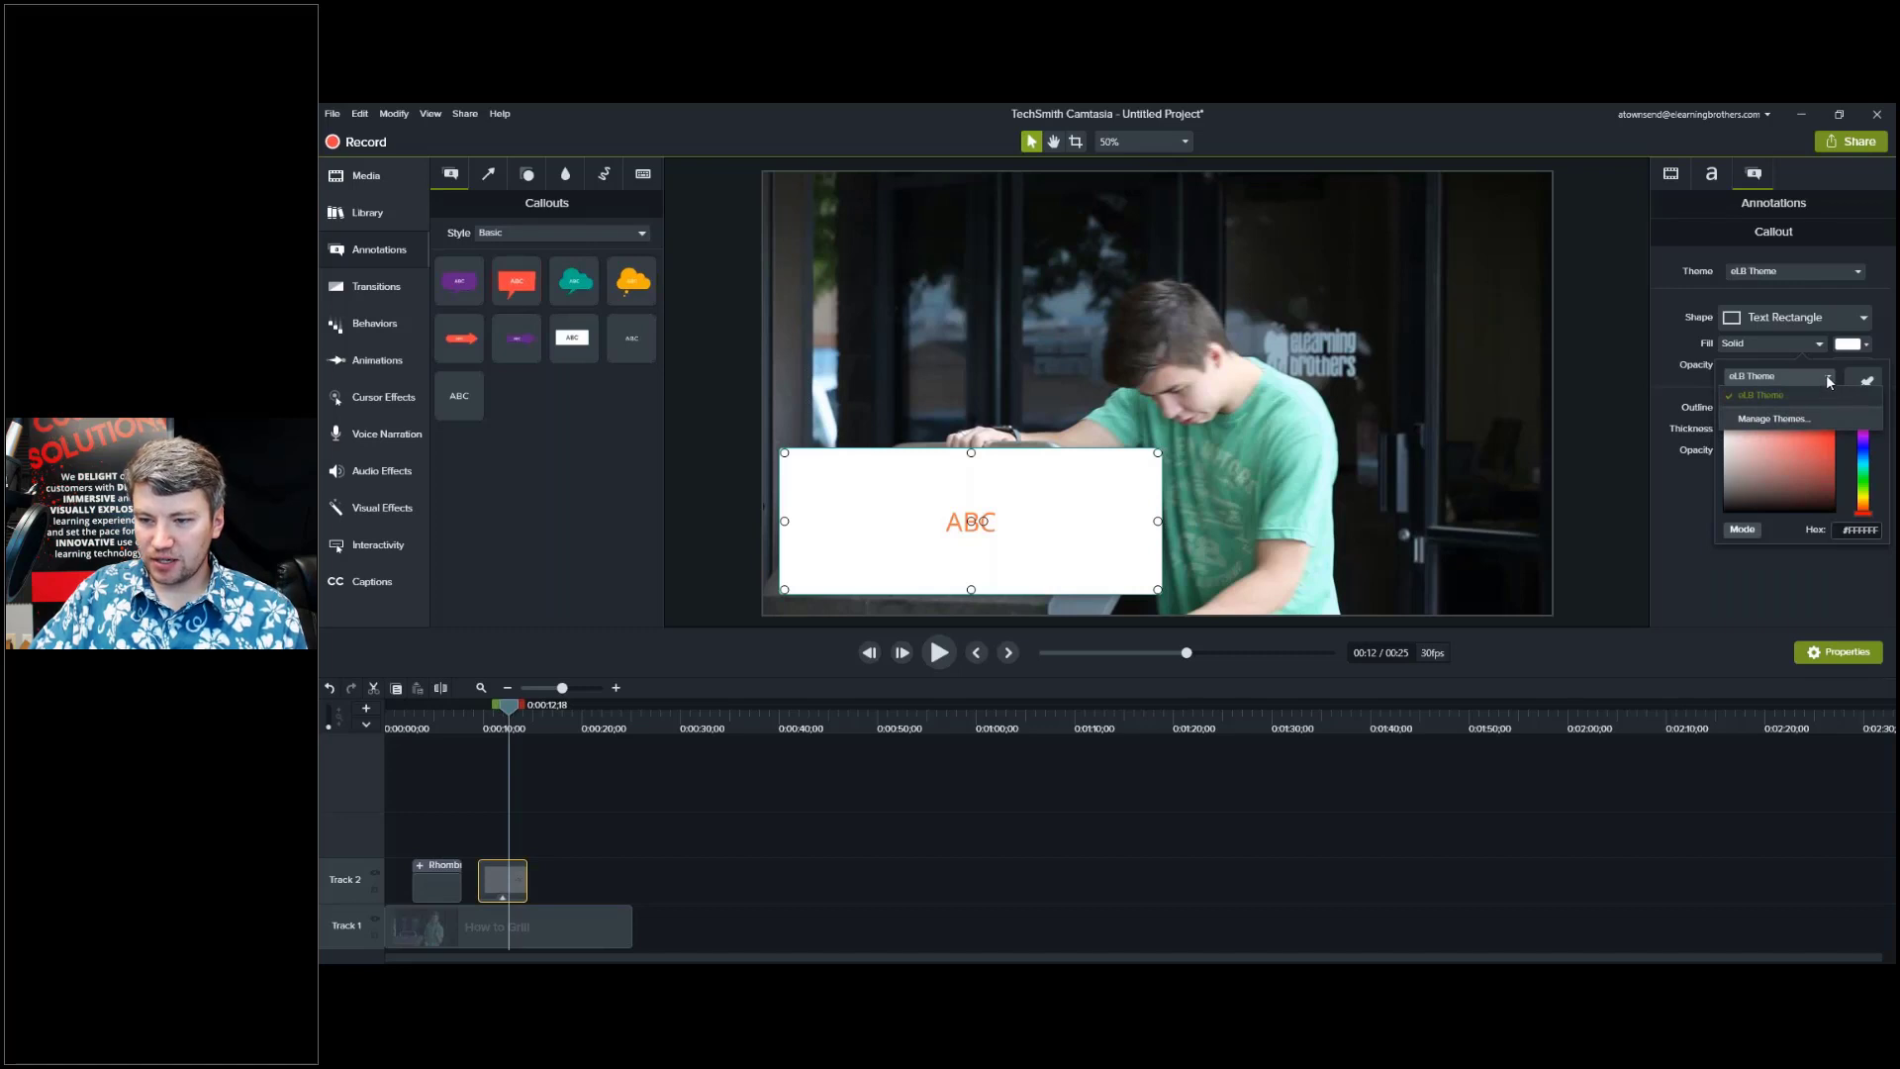
pyautogui.click(1829, 380)
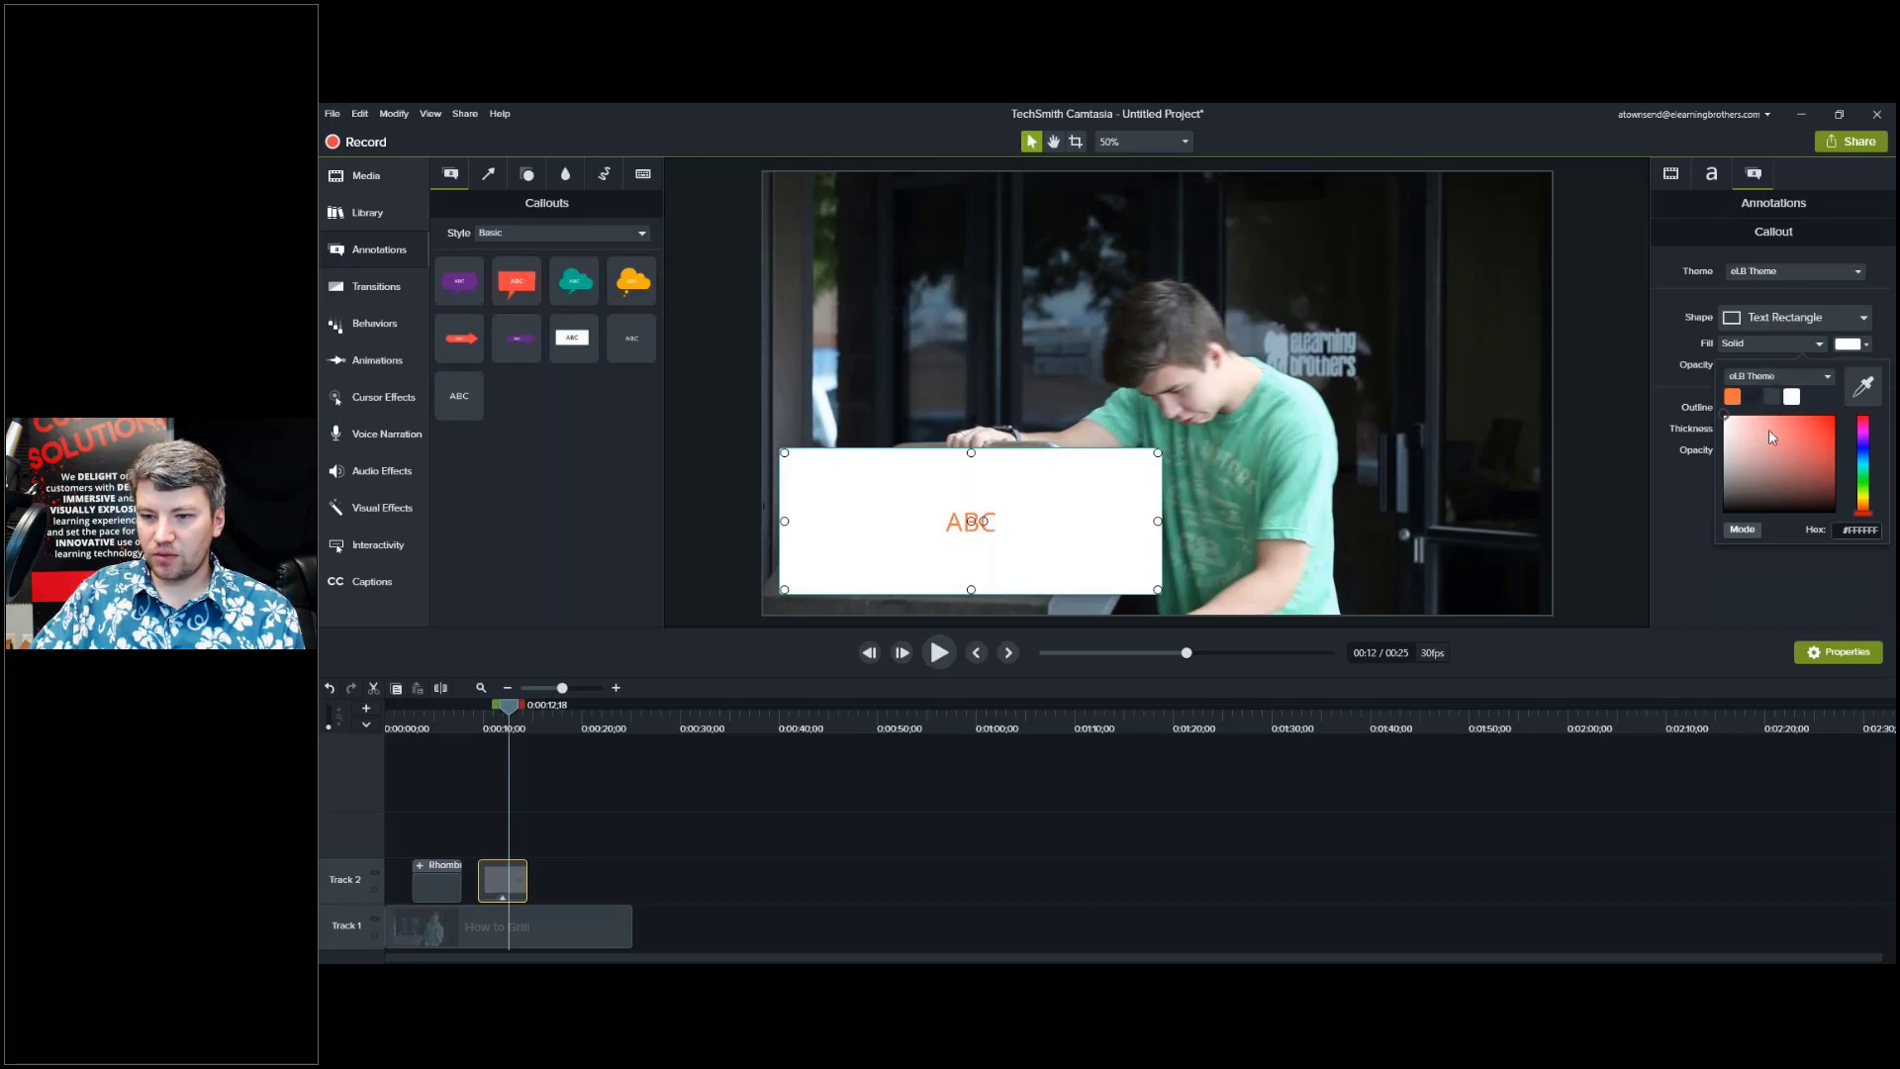
pyautogui.click(1752, 398)
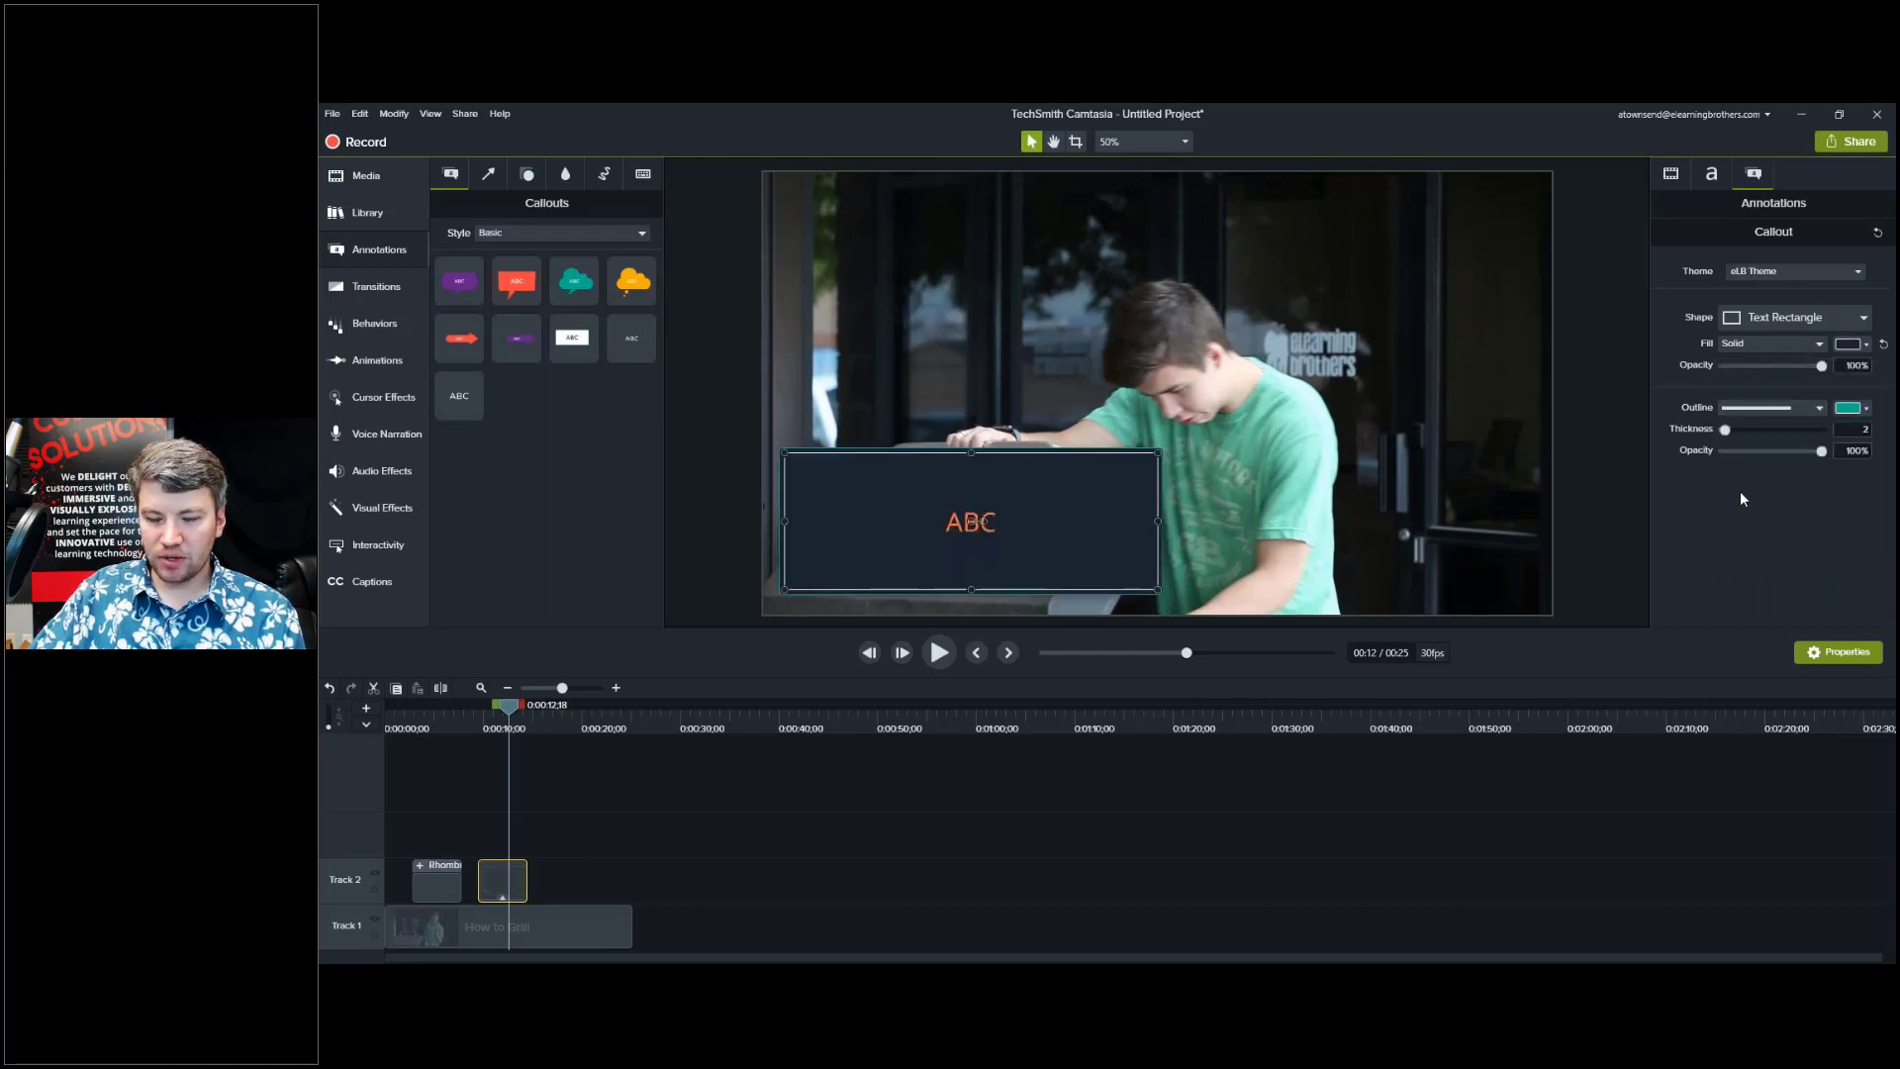
pyautogui.click(1712, 176)
pyautogui.click(1861, 286)
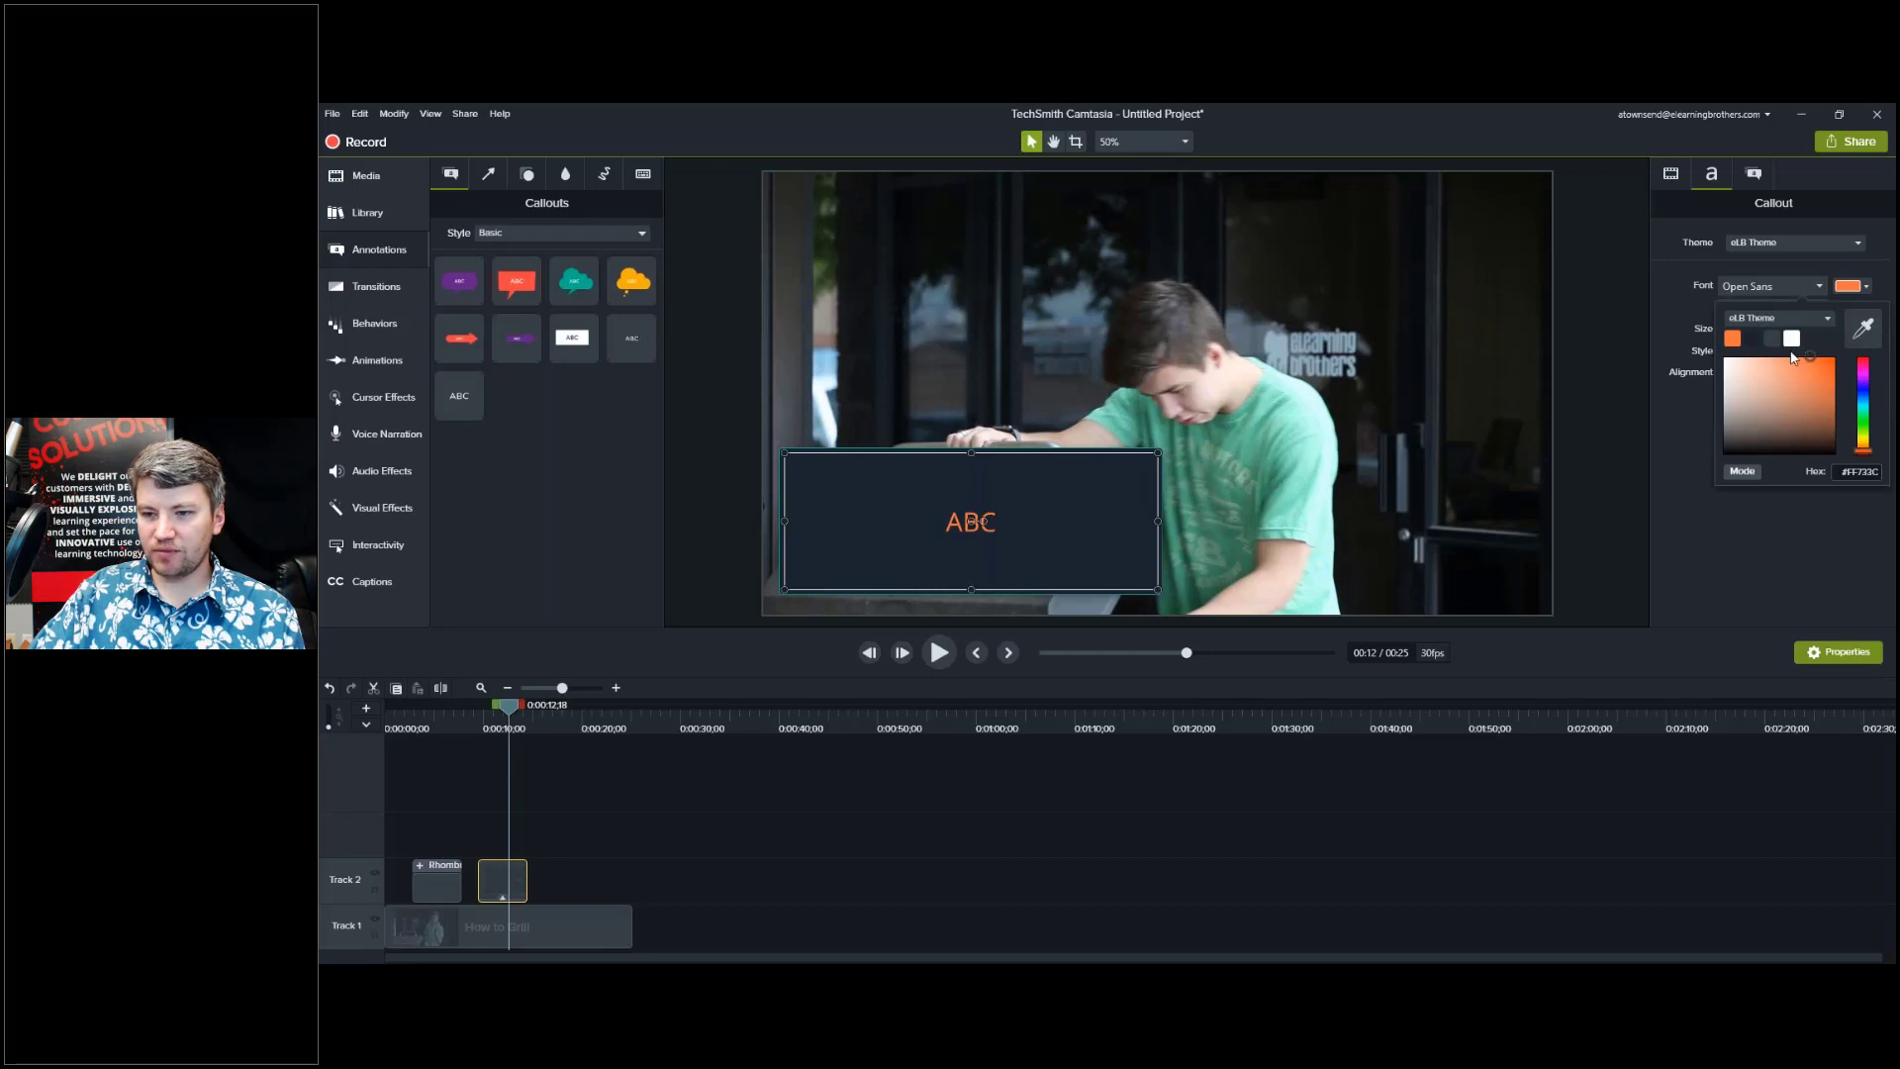
pyautogui.click(1691, 301)
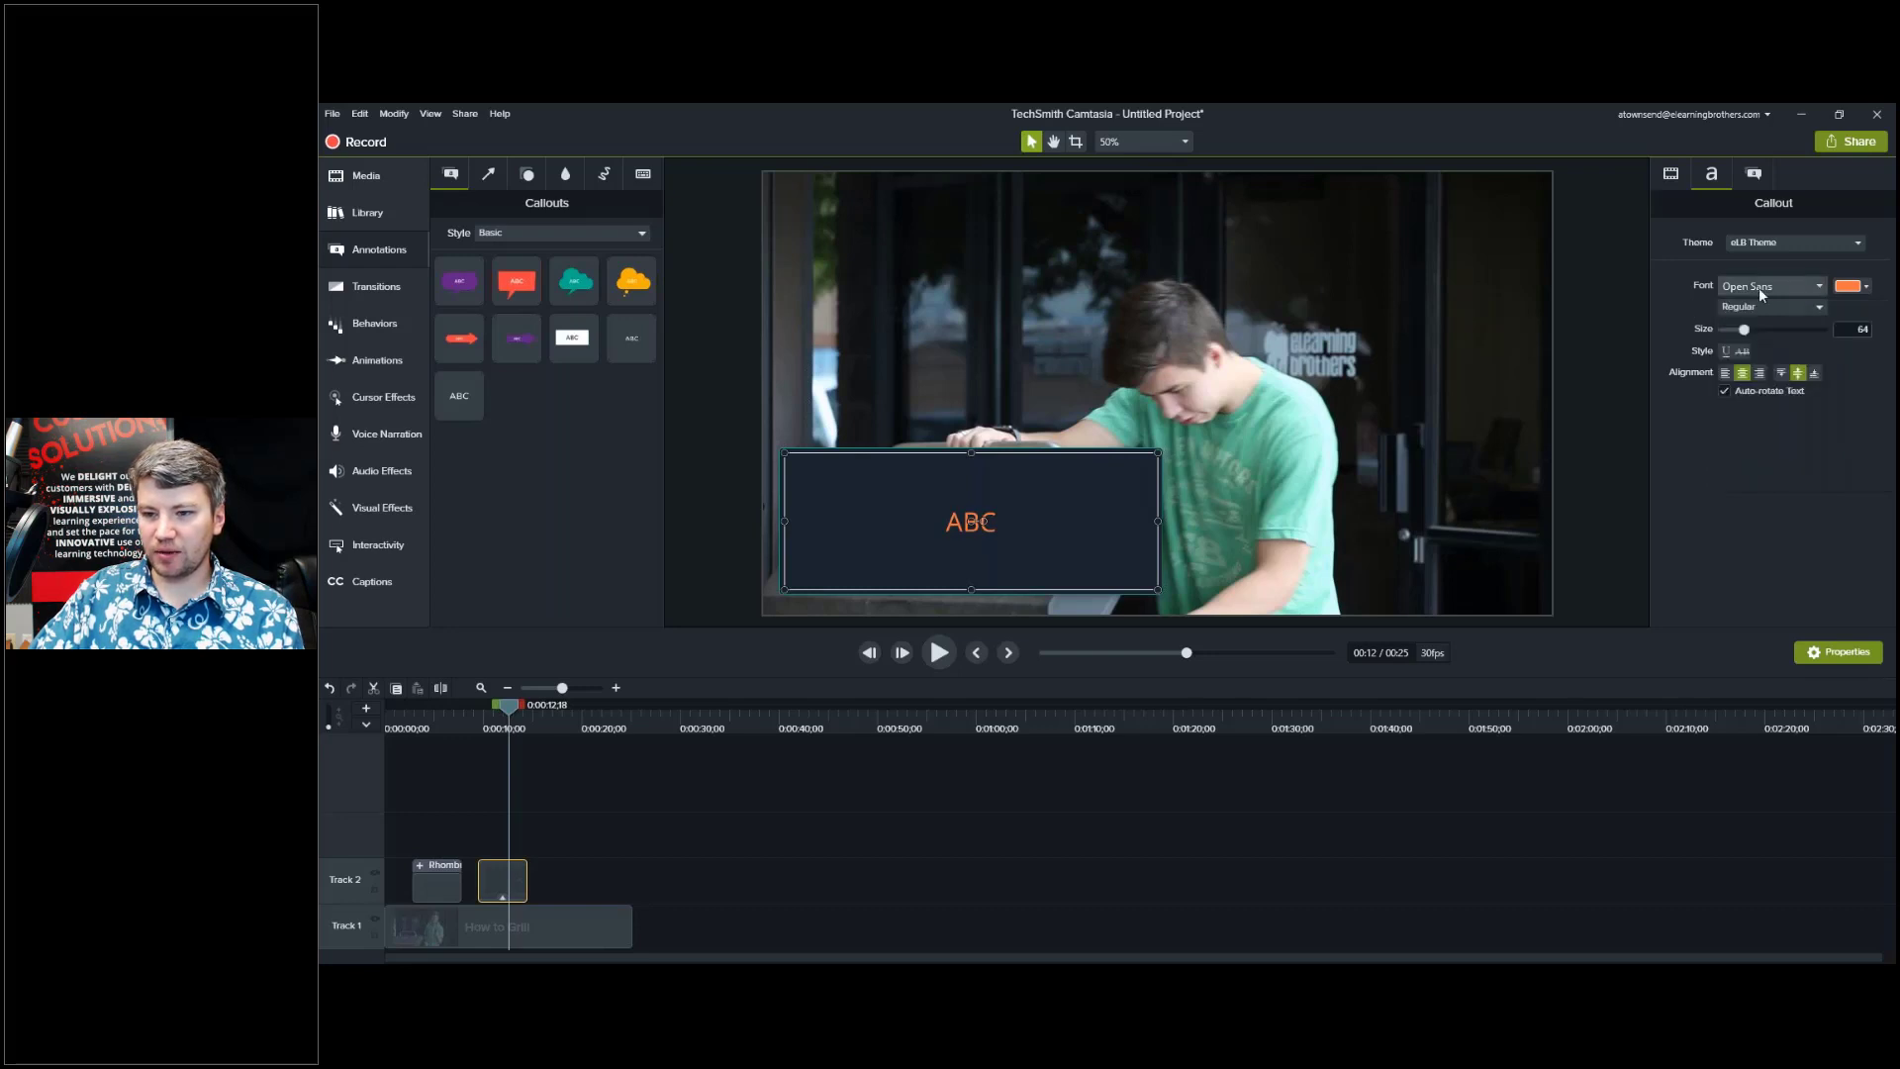
pyautogui.click(1819, 287)
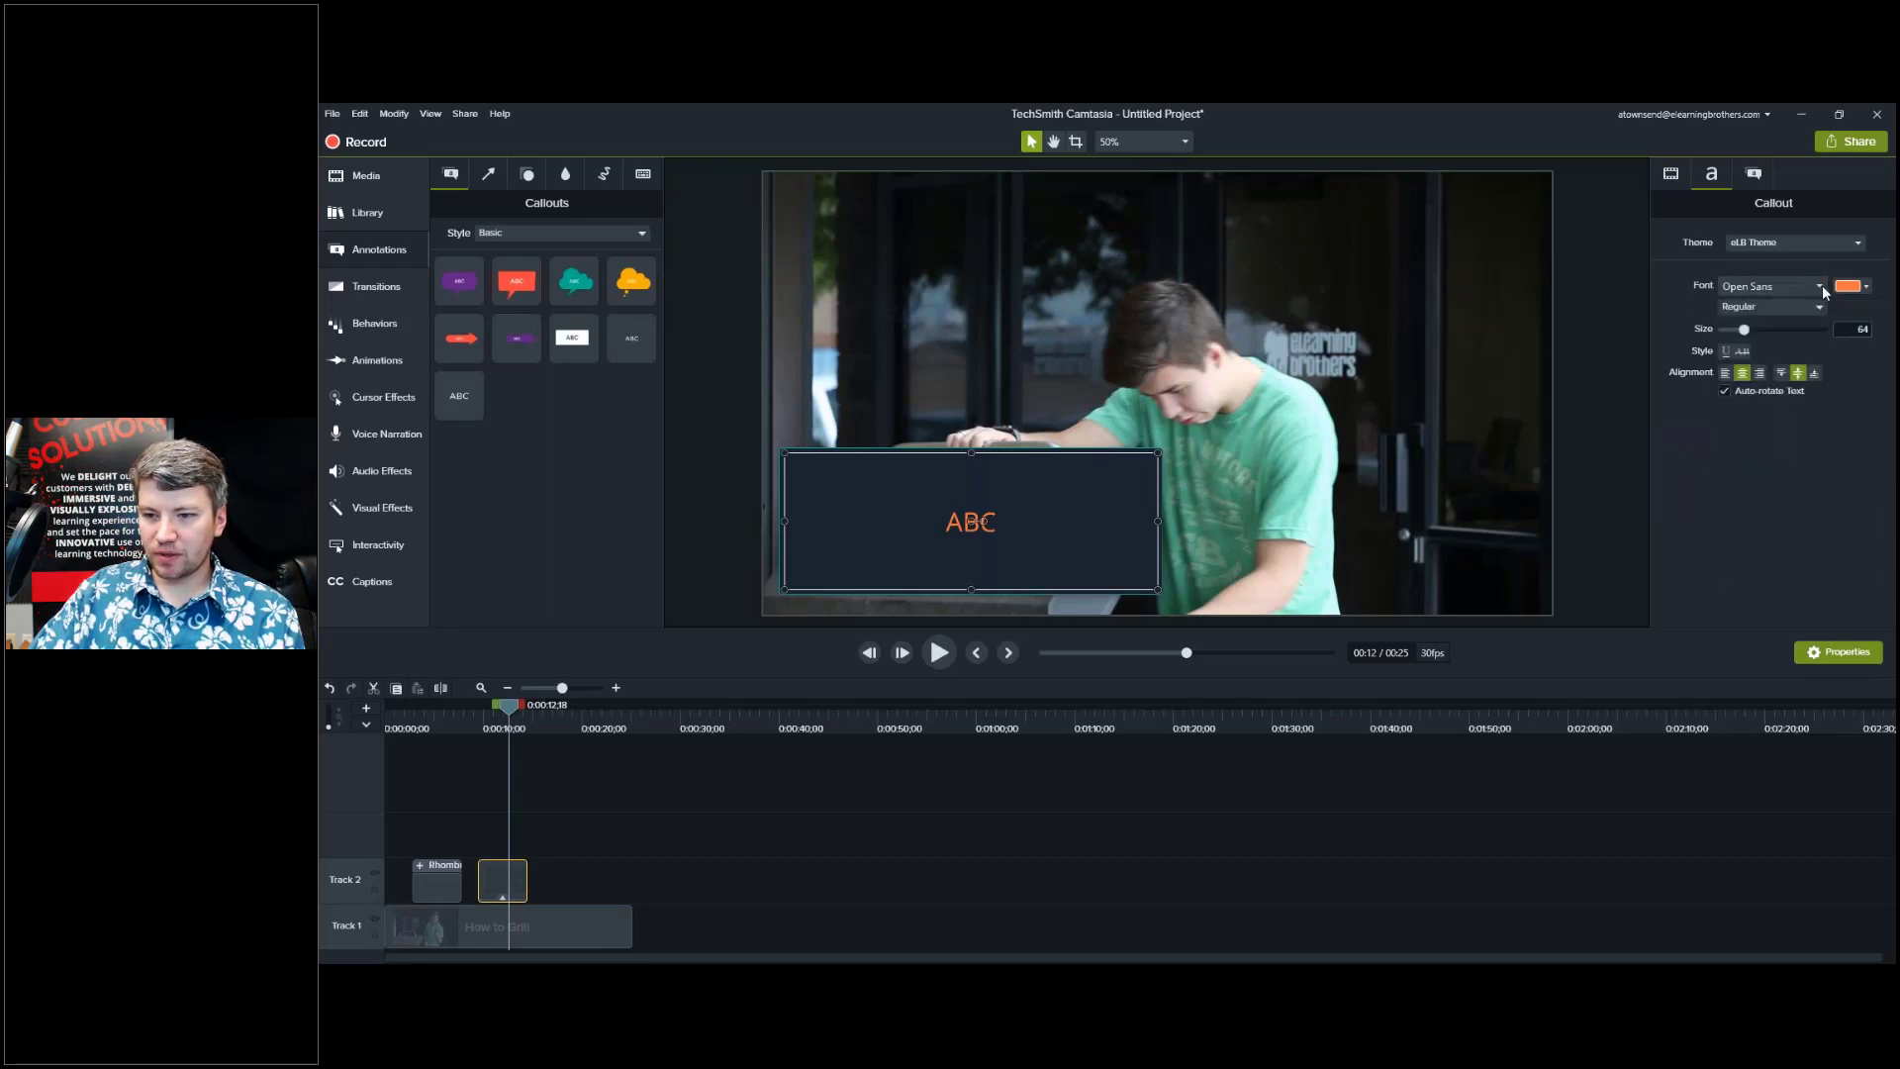
pyautogui.scroll(-5, 1769, 442)
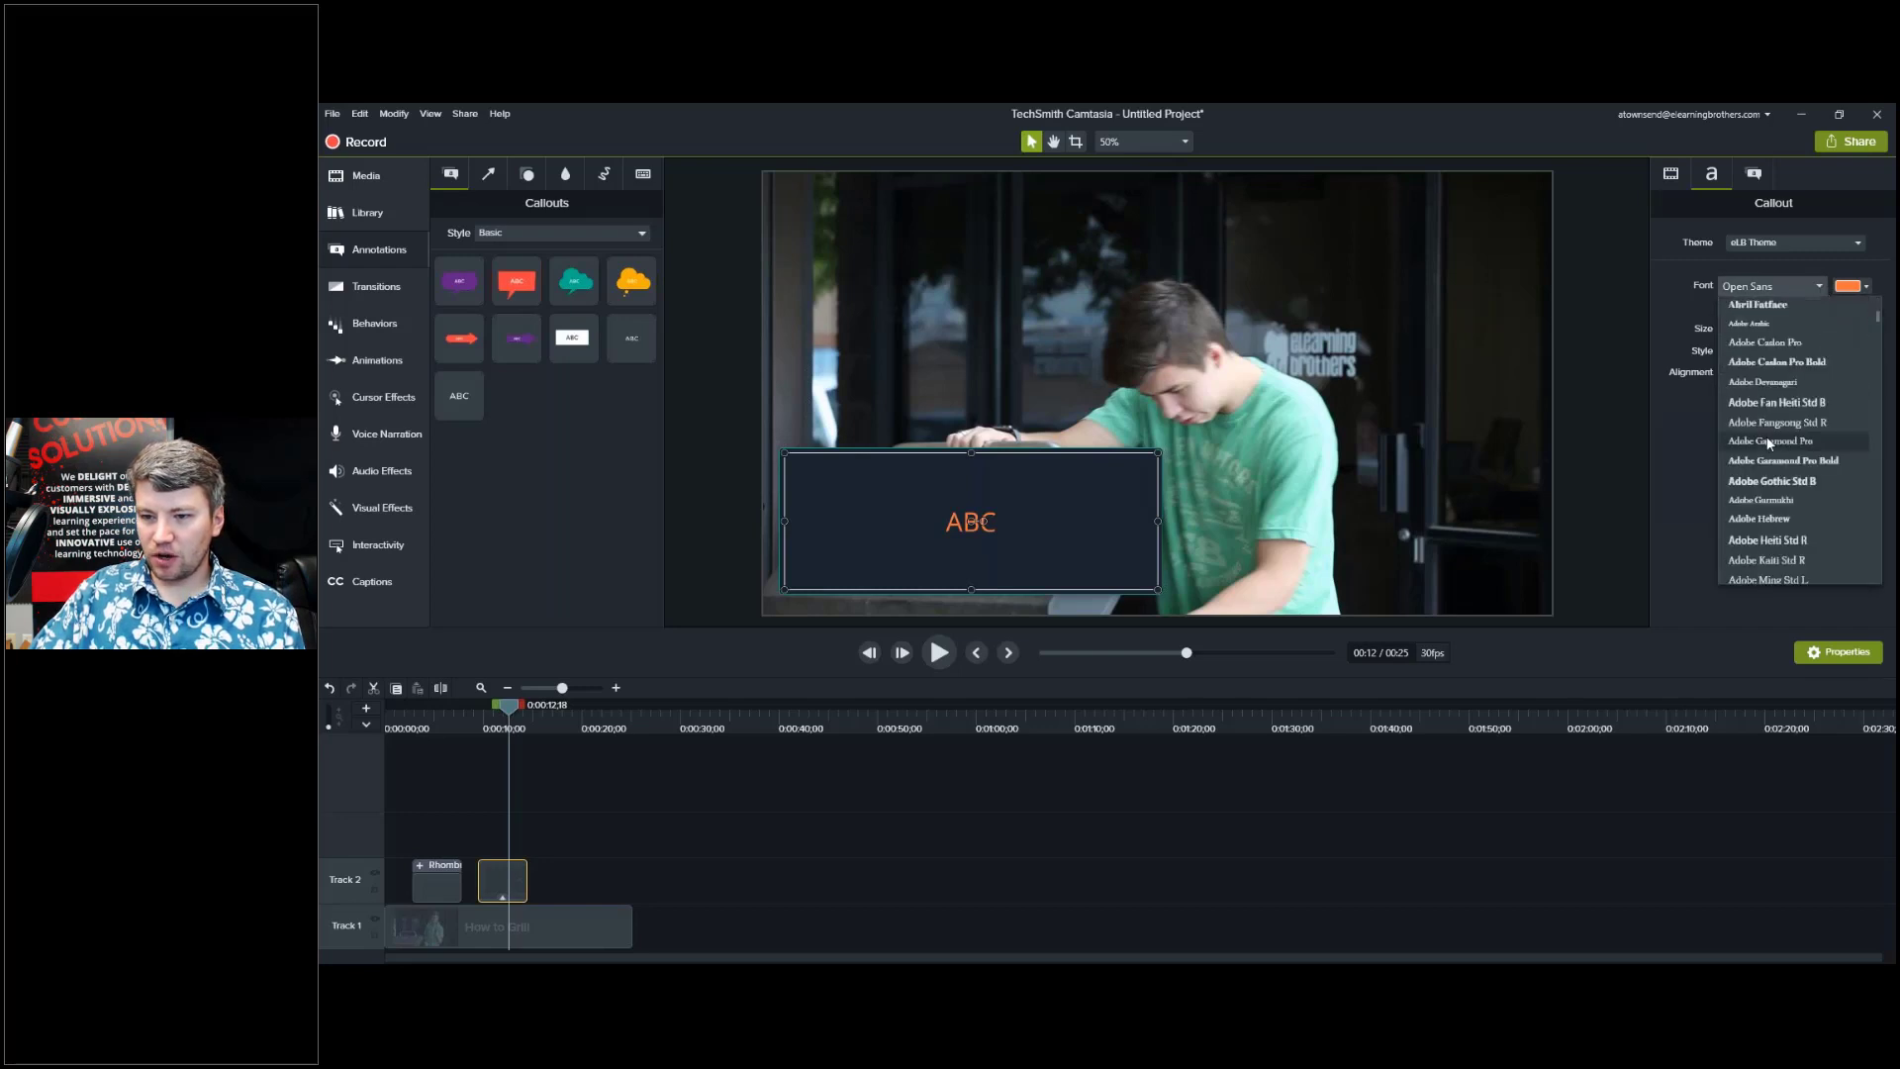
pyautogui.scroll(10, 1768, 435)
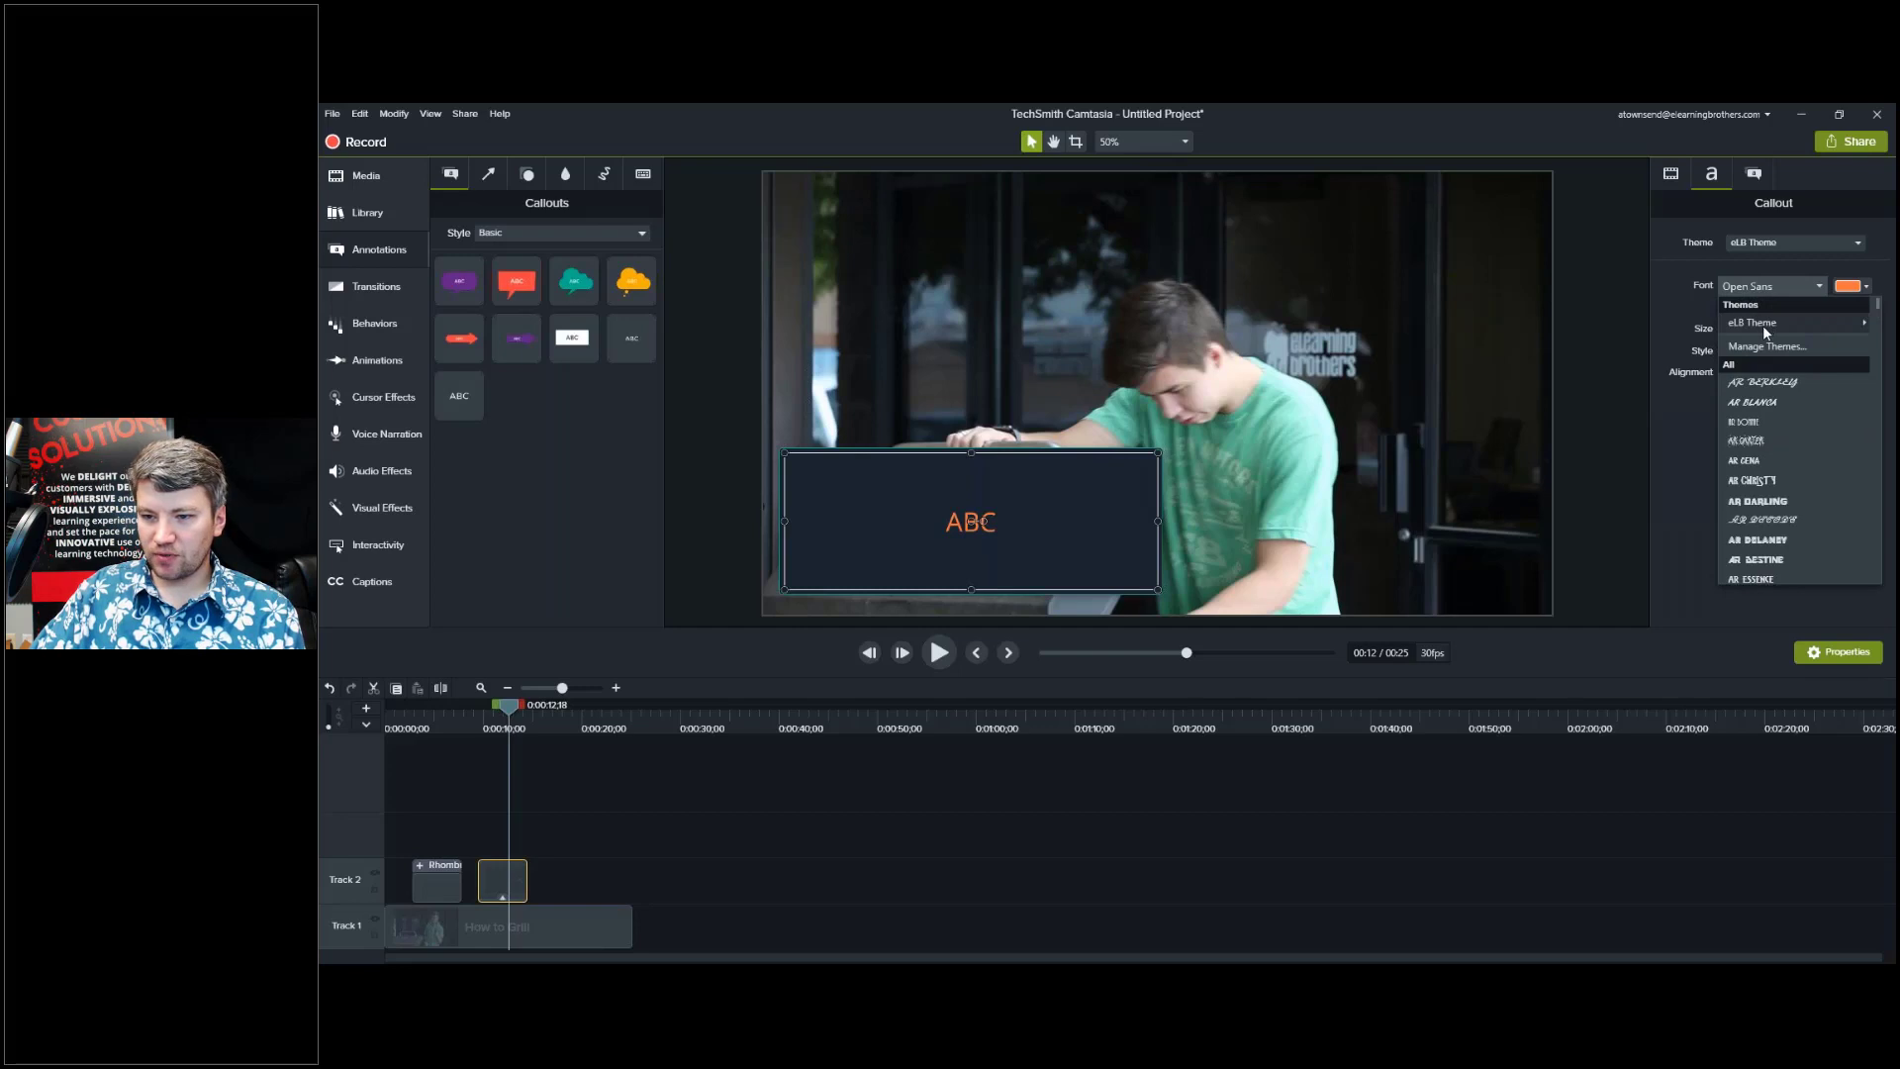
pyautogui.moveTo(1762, 325)
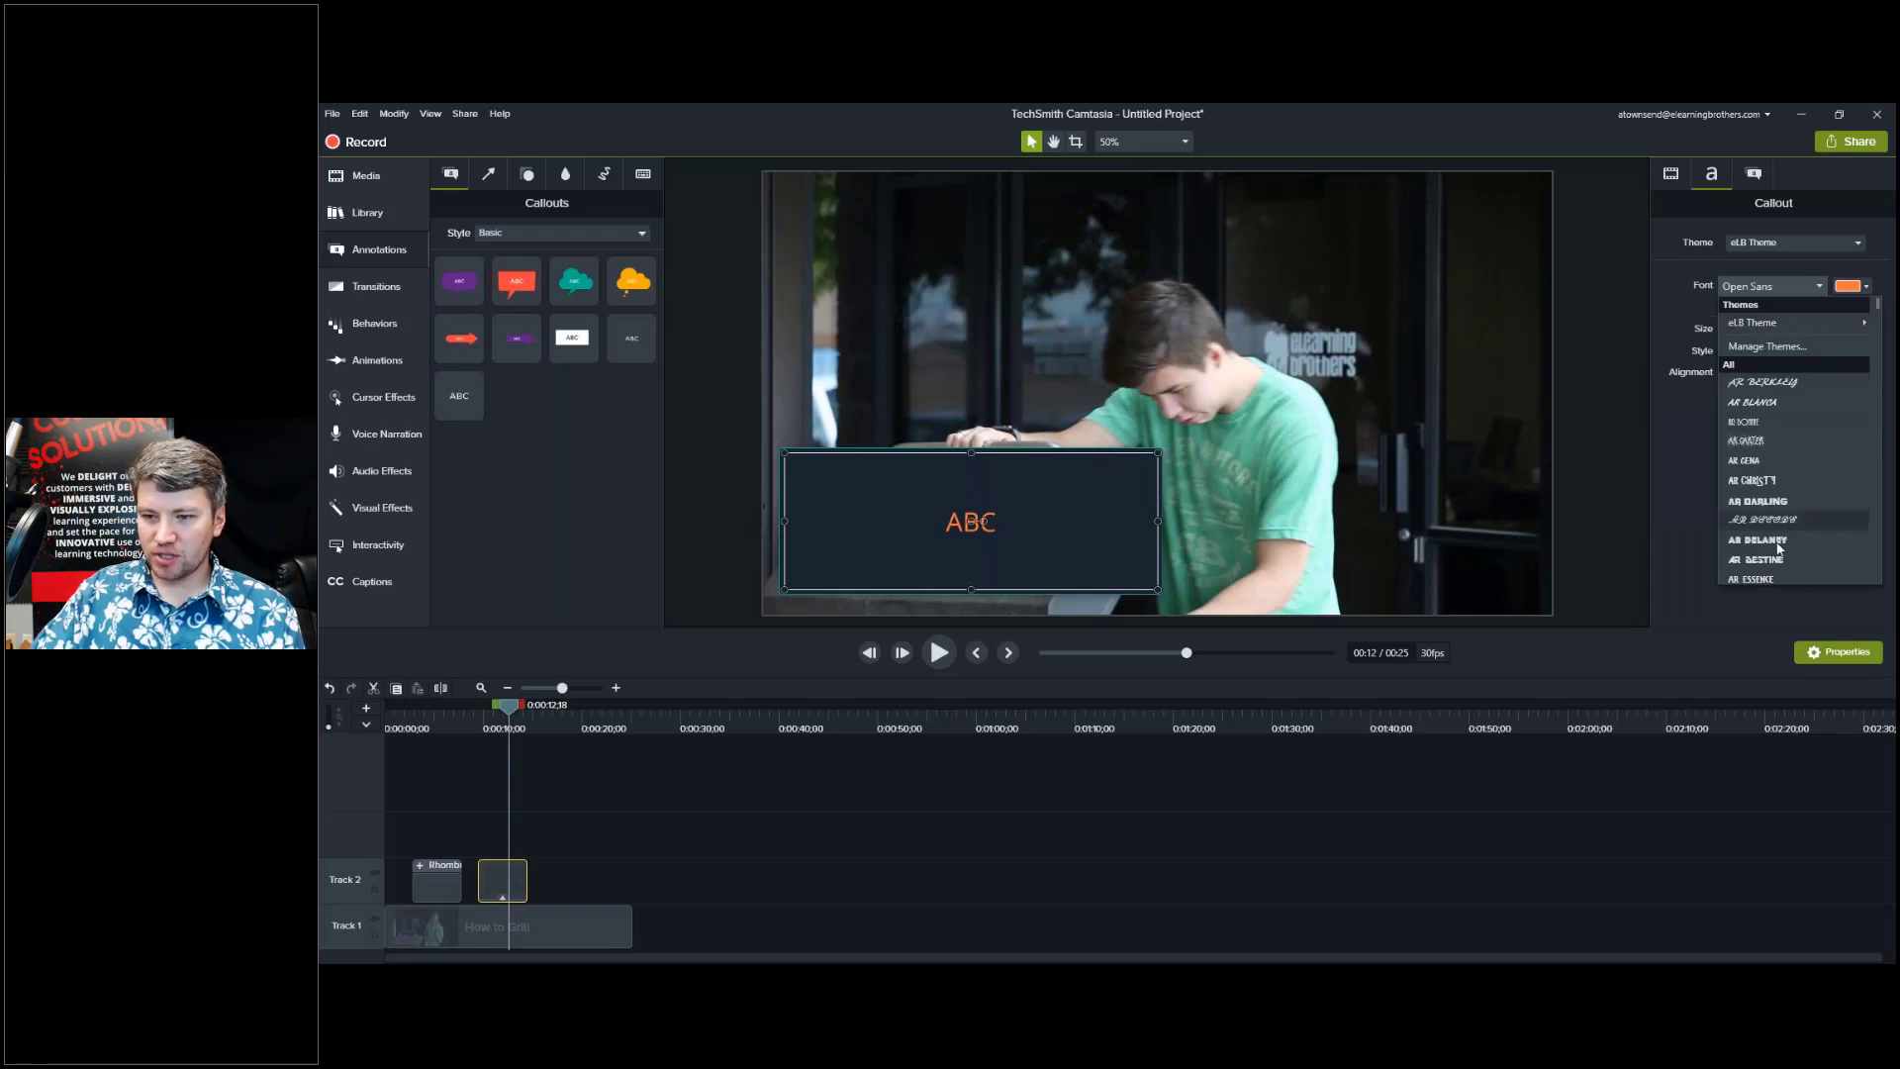
pyautogui.click(1604, 367)
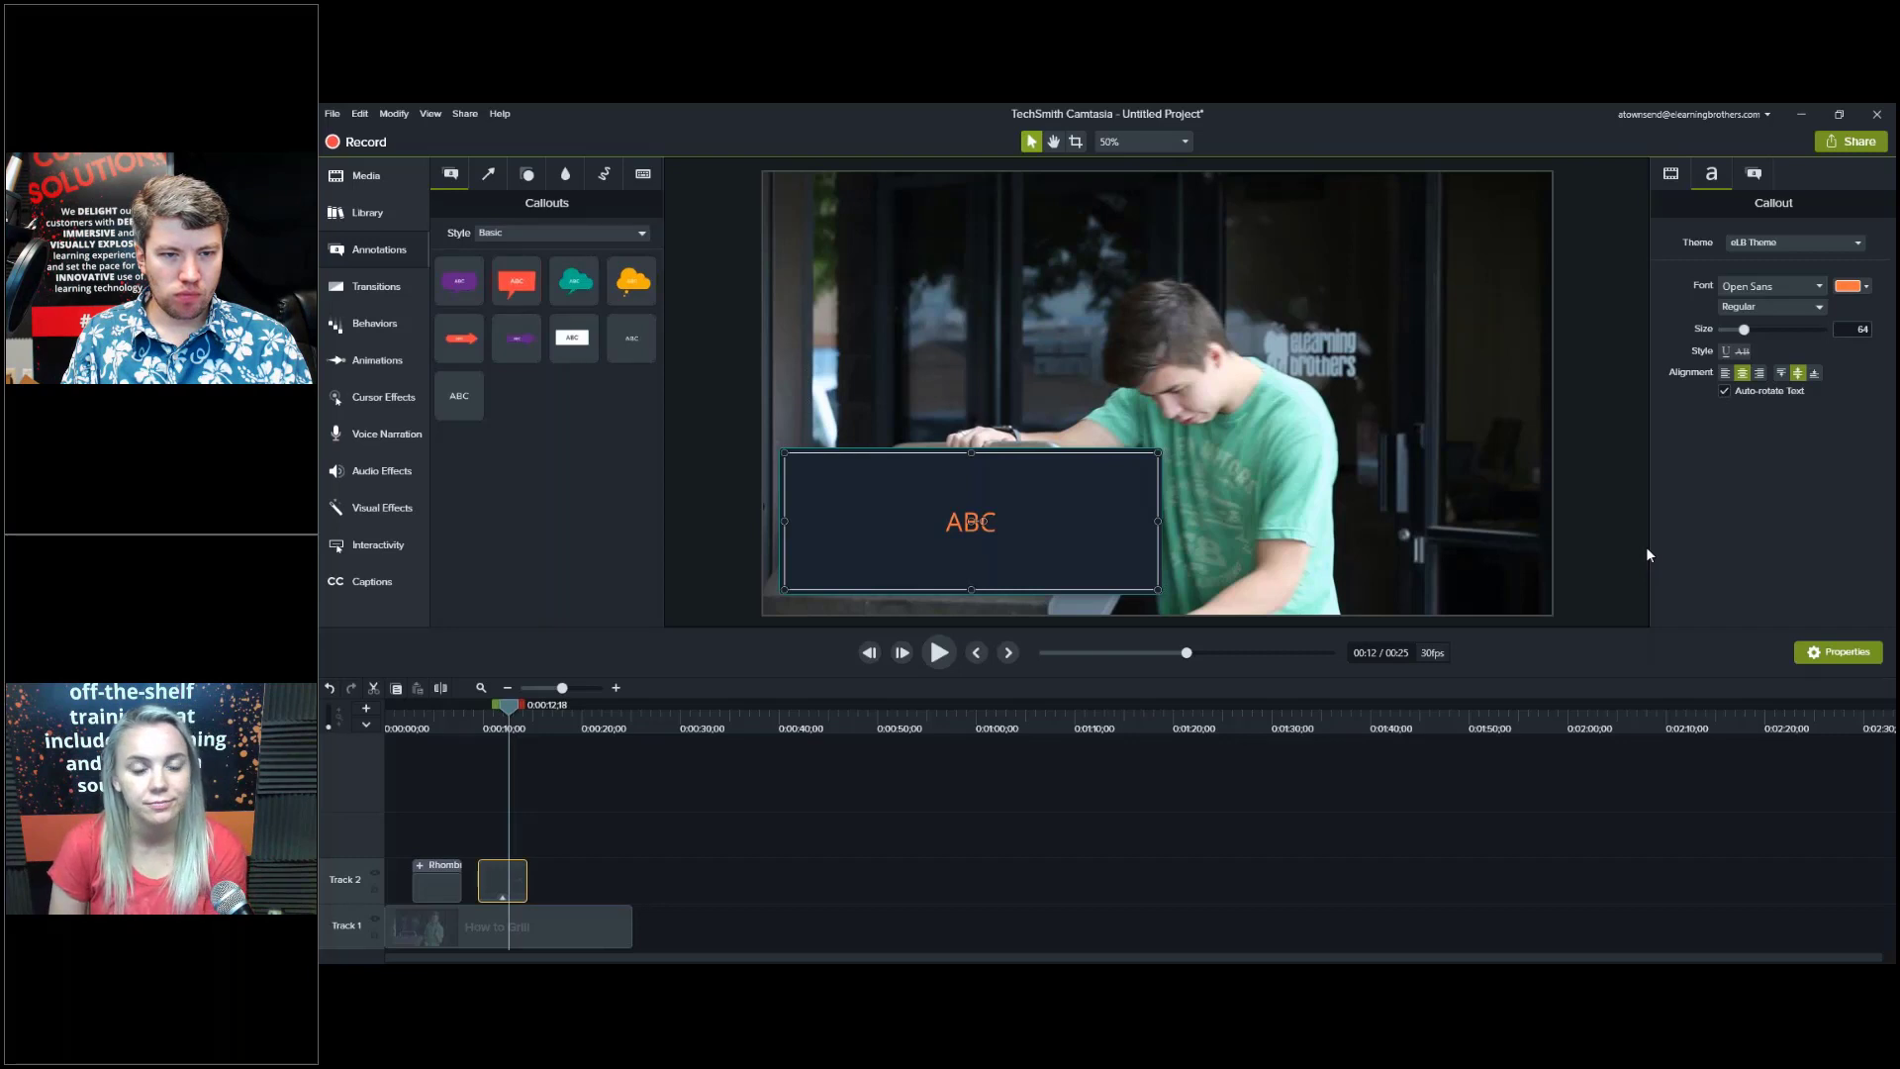
# Show the Library panel with eLearning Brothers as the selected library.
pyautogui.click(374, 180)
pyautogui.click(391, 213)
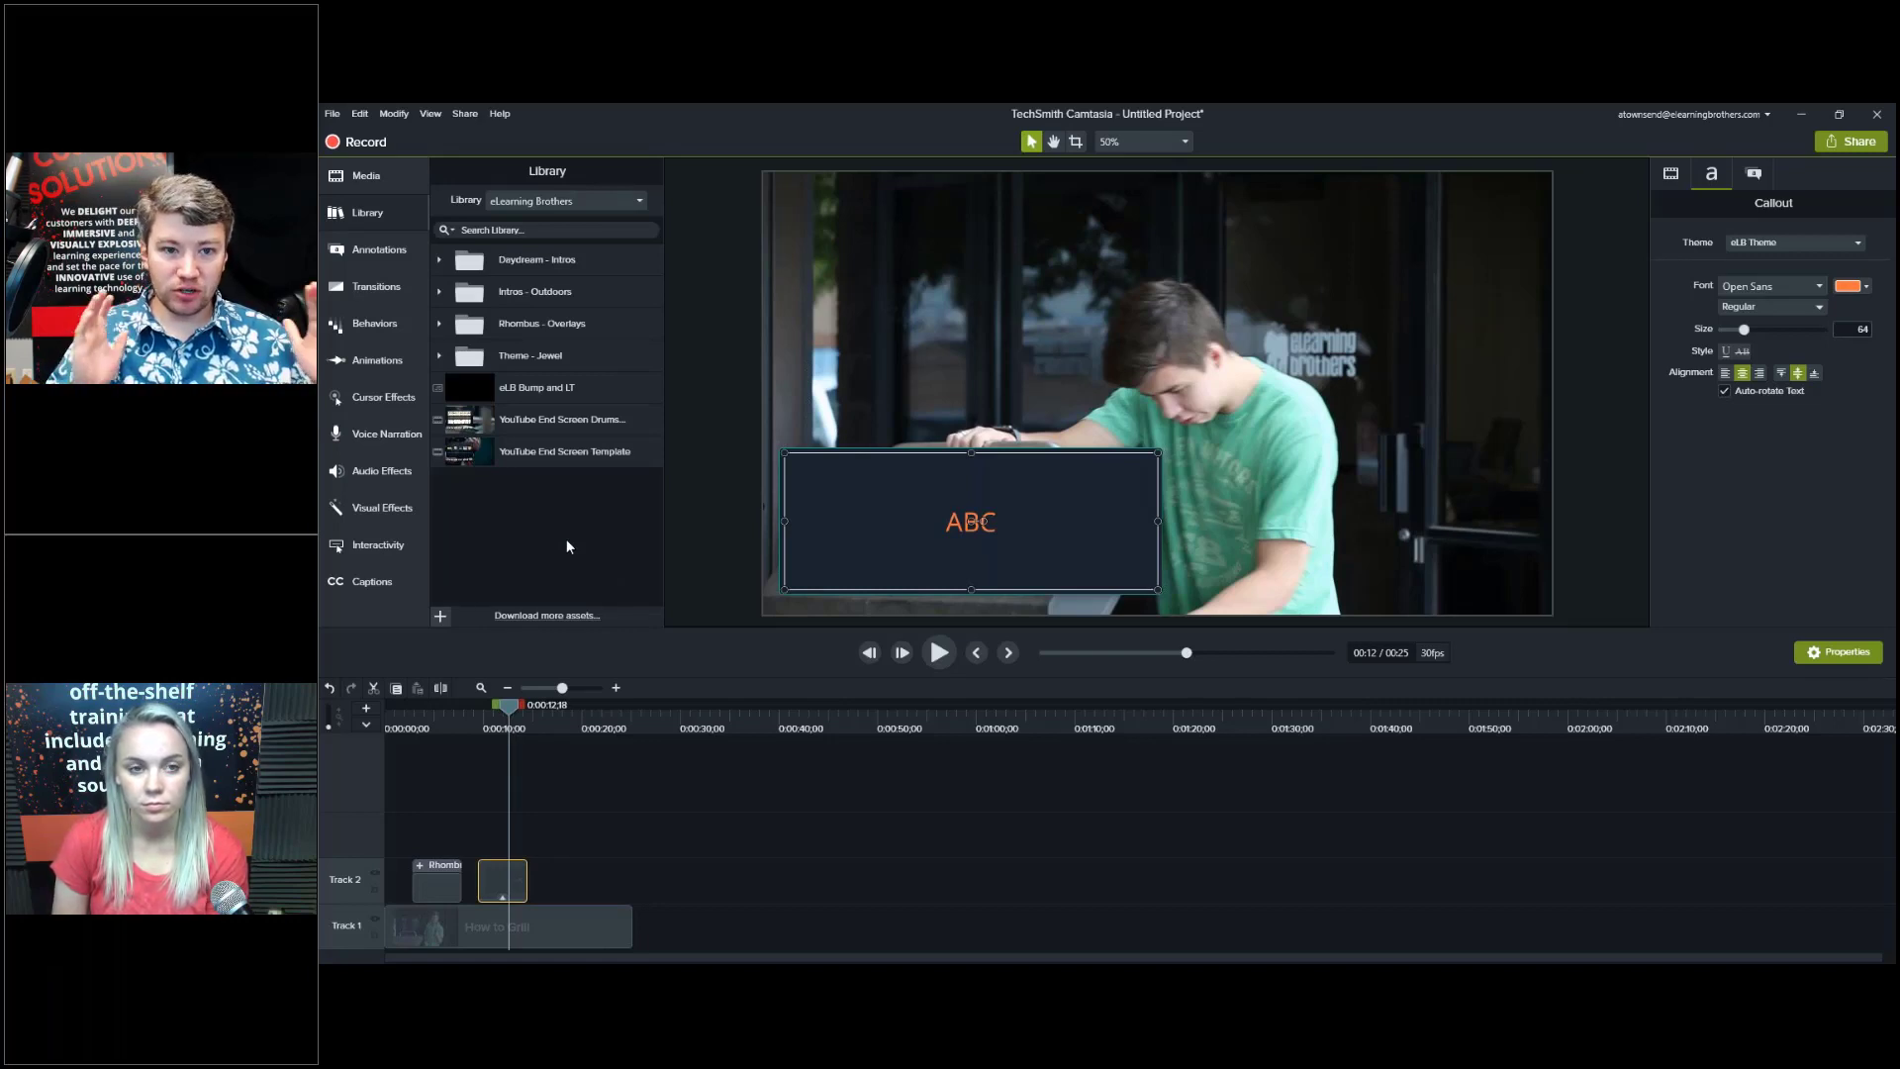
pyautogui.click(574, 200)
pyautogui.click(574, 200)
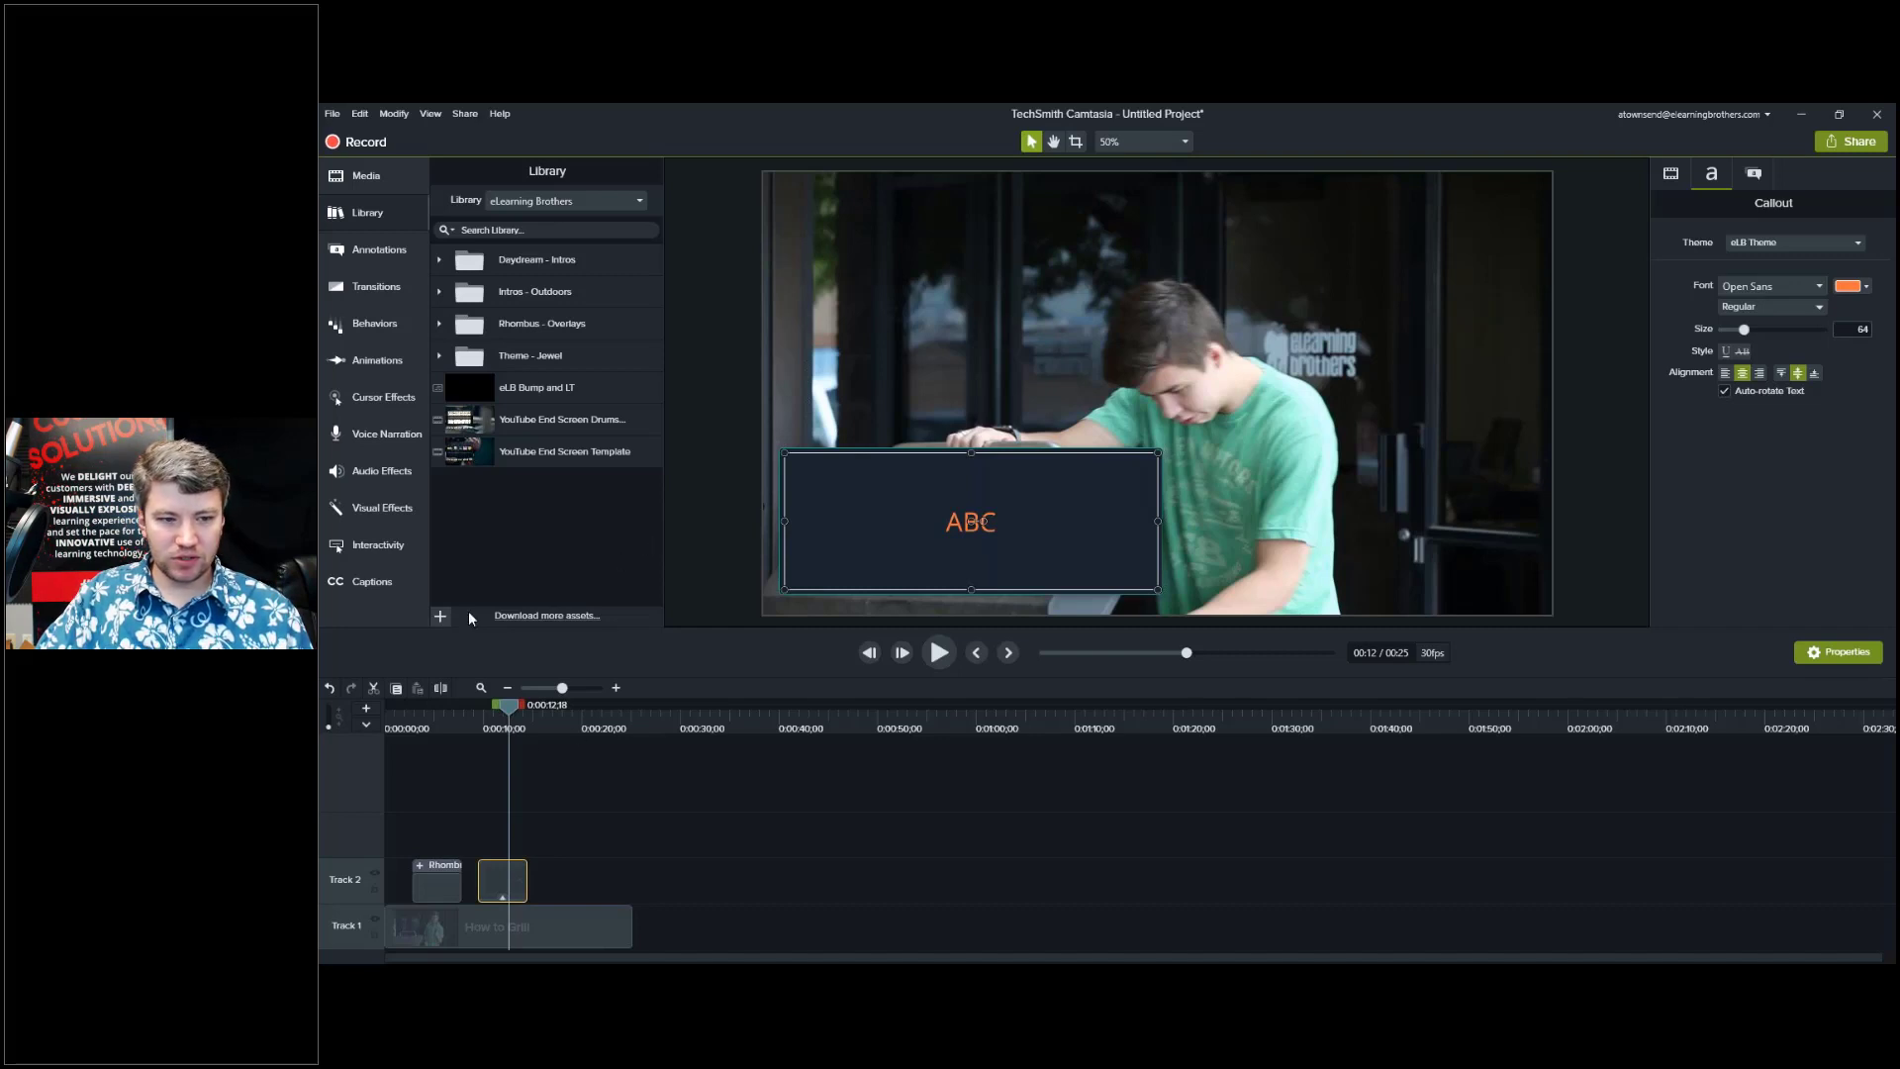
# Apply the Fly In behavior to the ABC callout clip on Track 2 and select it.
pyautogui.click(374, 324)
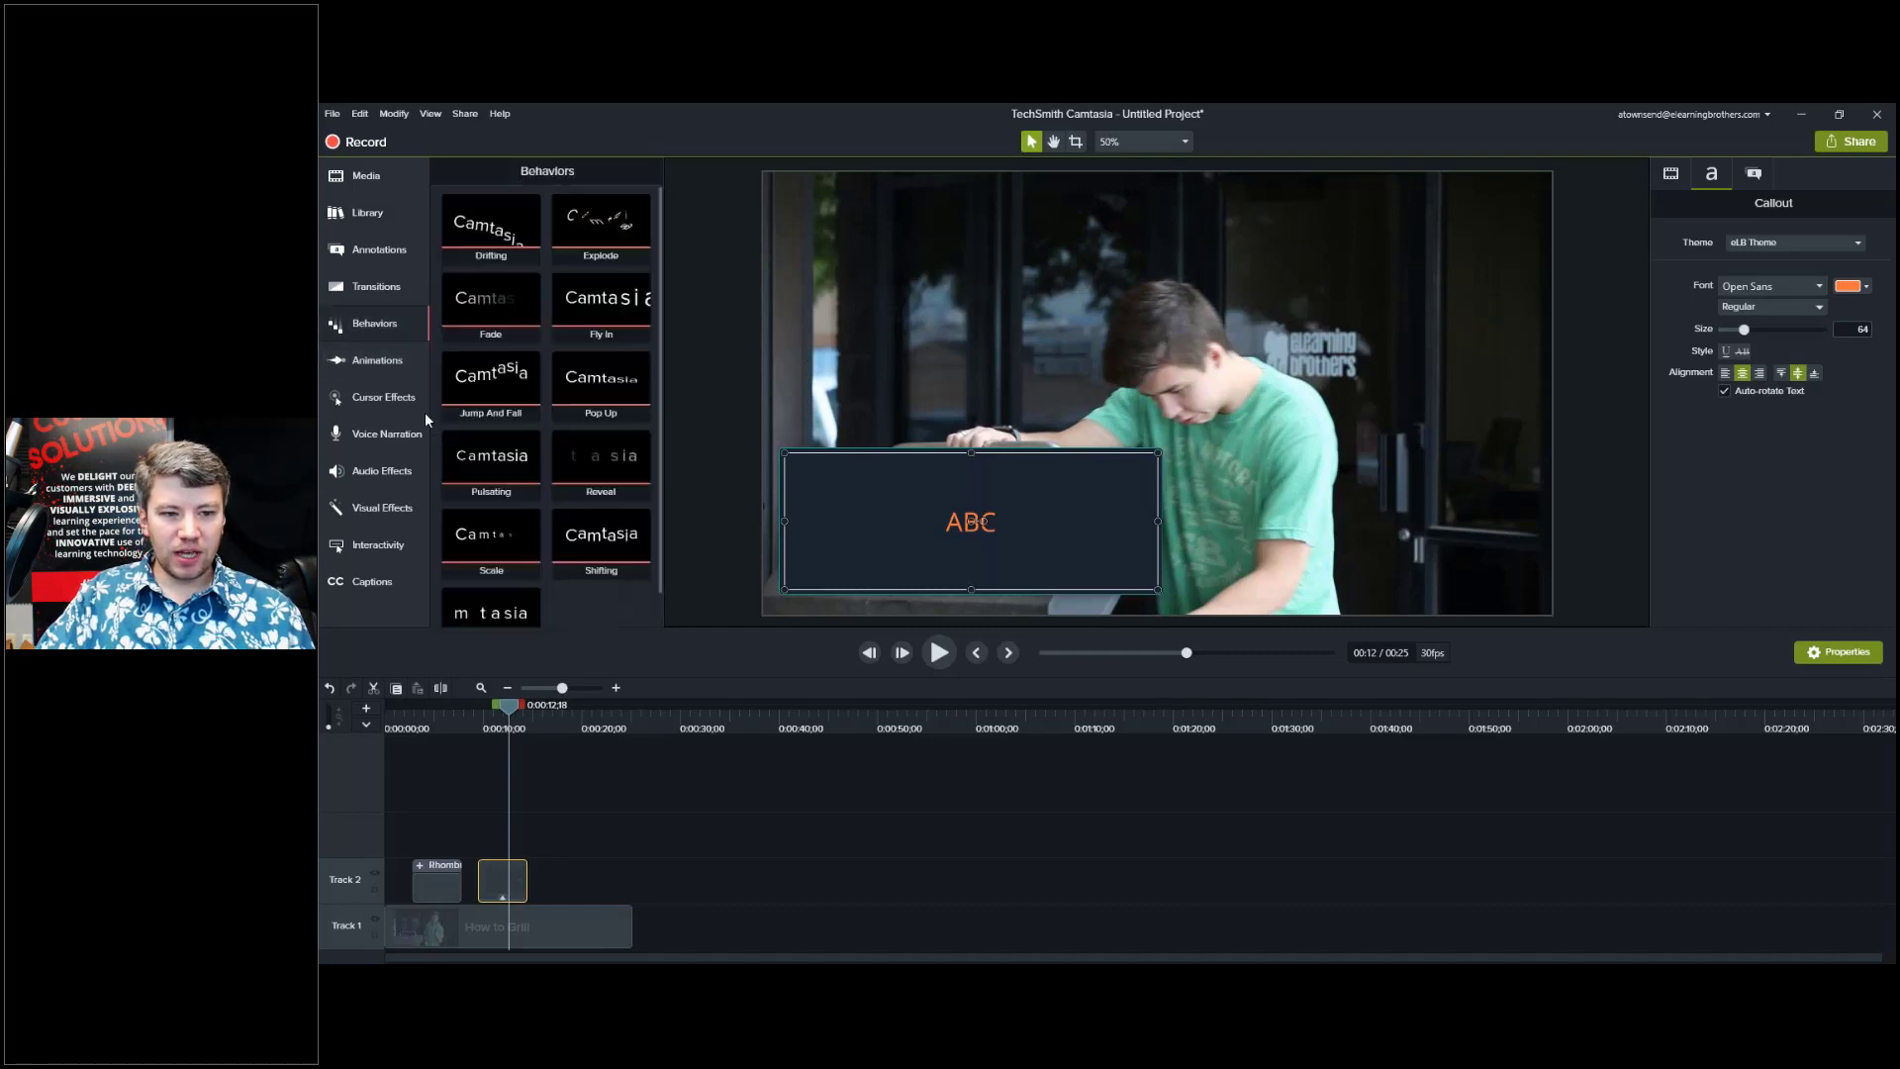
pyautogui.scroll(-1, 576, 610)
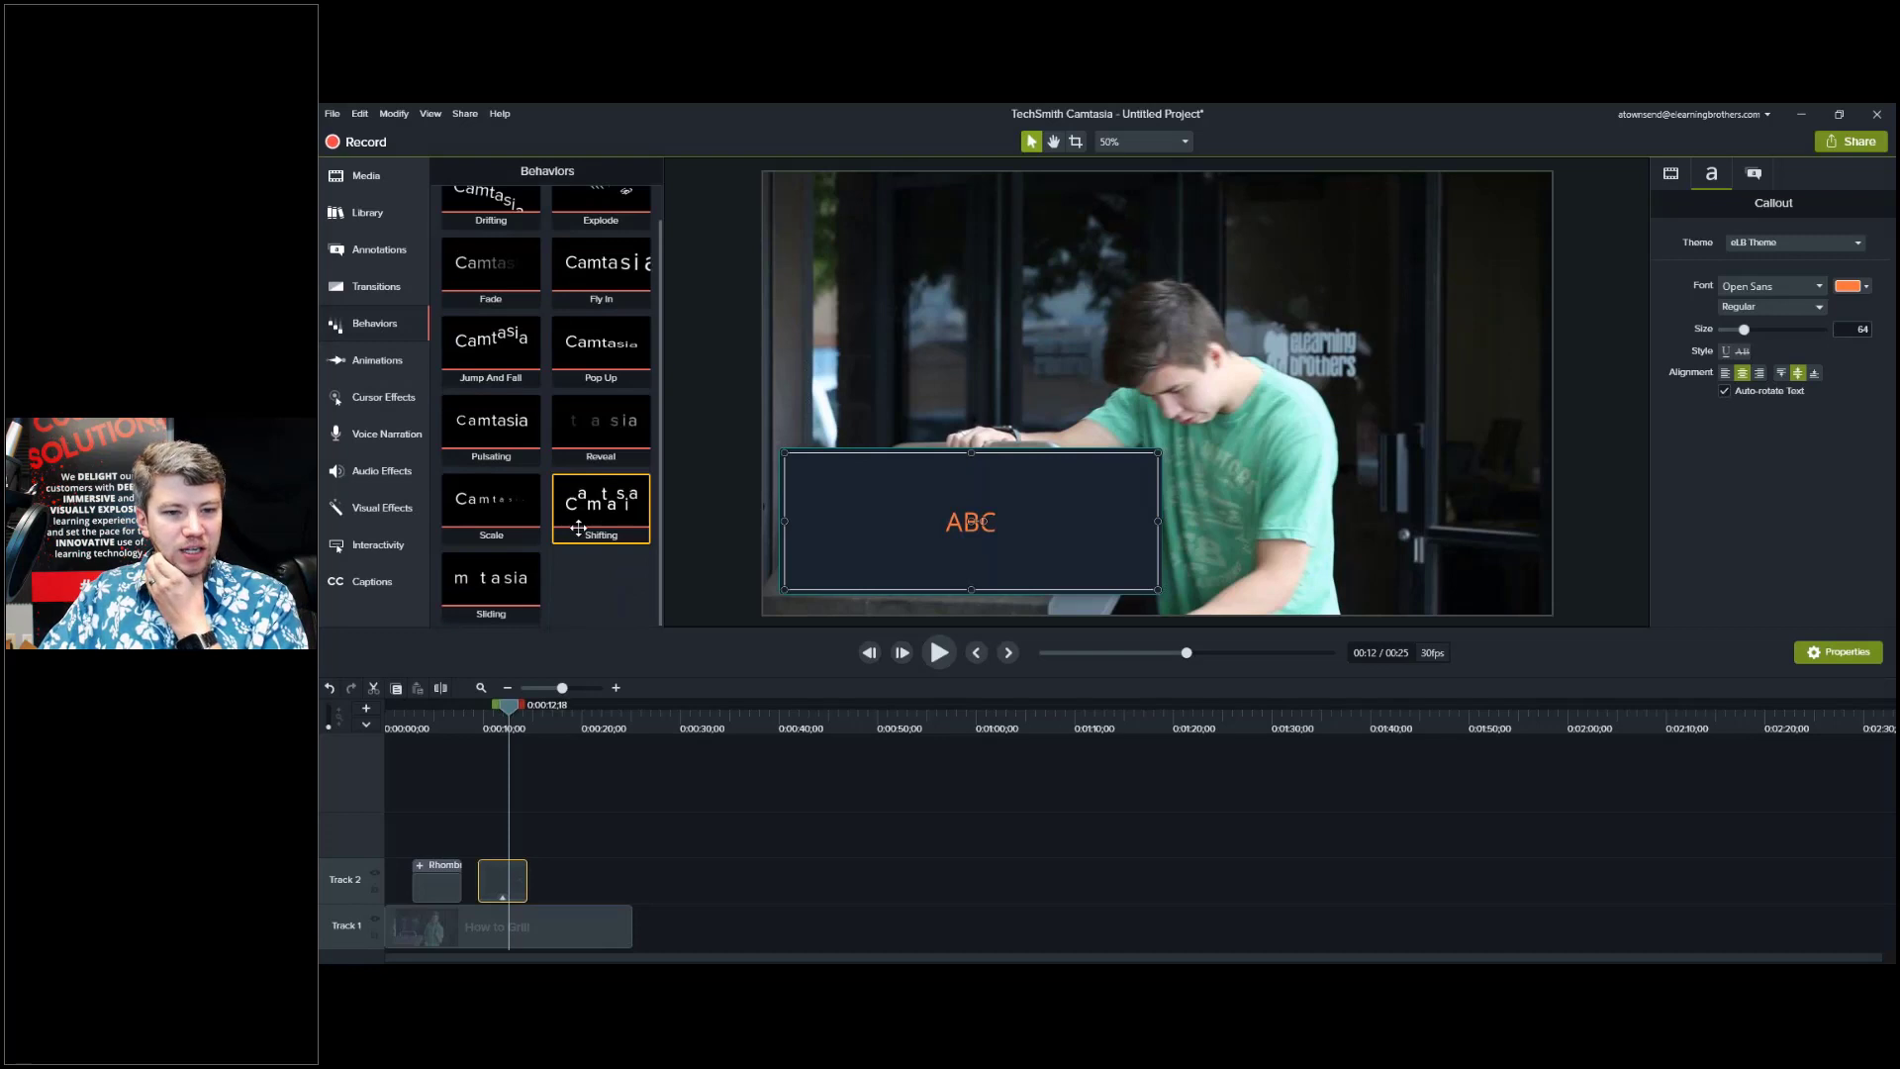
pyautogui.scroll(1, 582, 586)
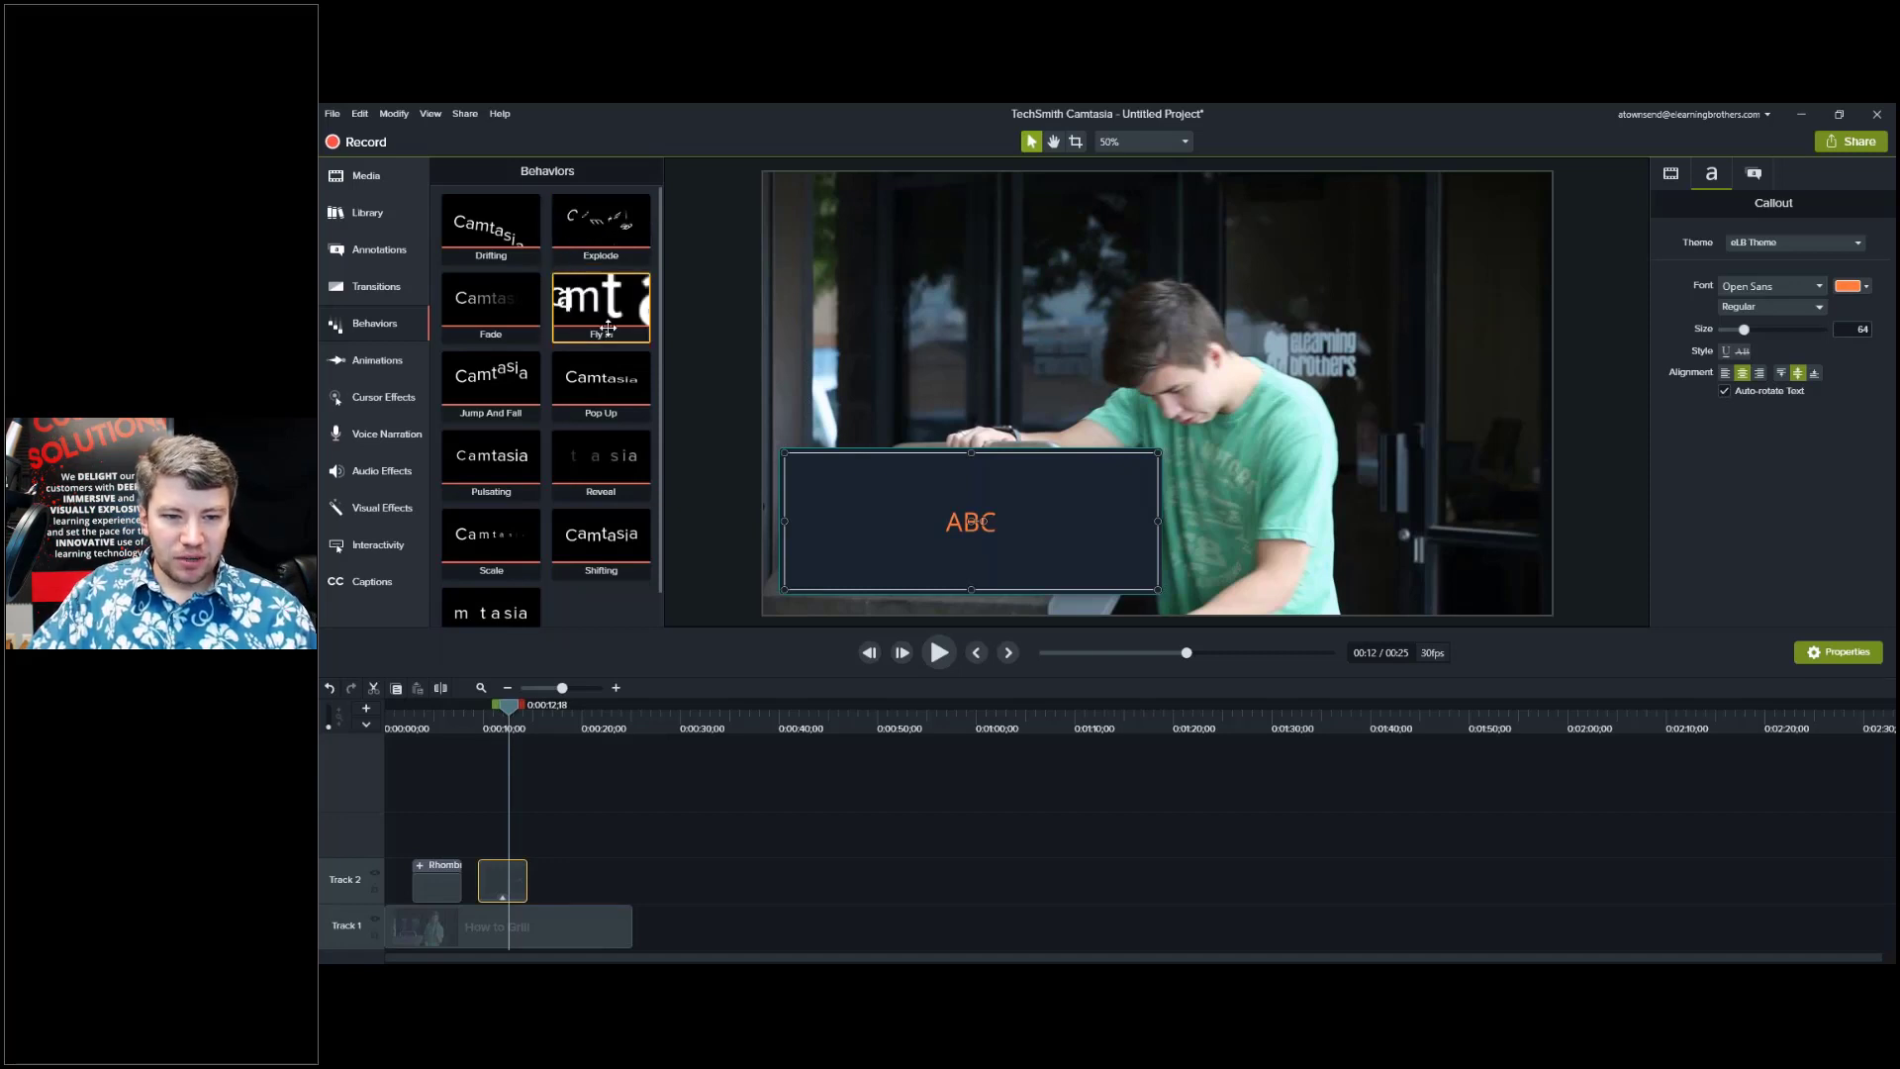
pyautogui.moveTo(594, 317); pyautogui.dragTo(499, 883)
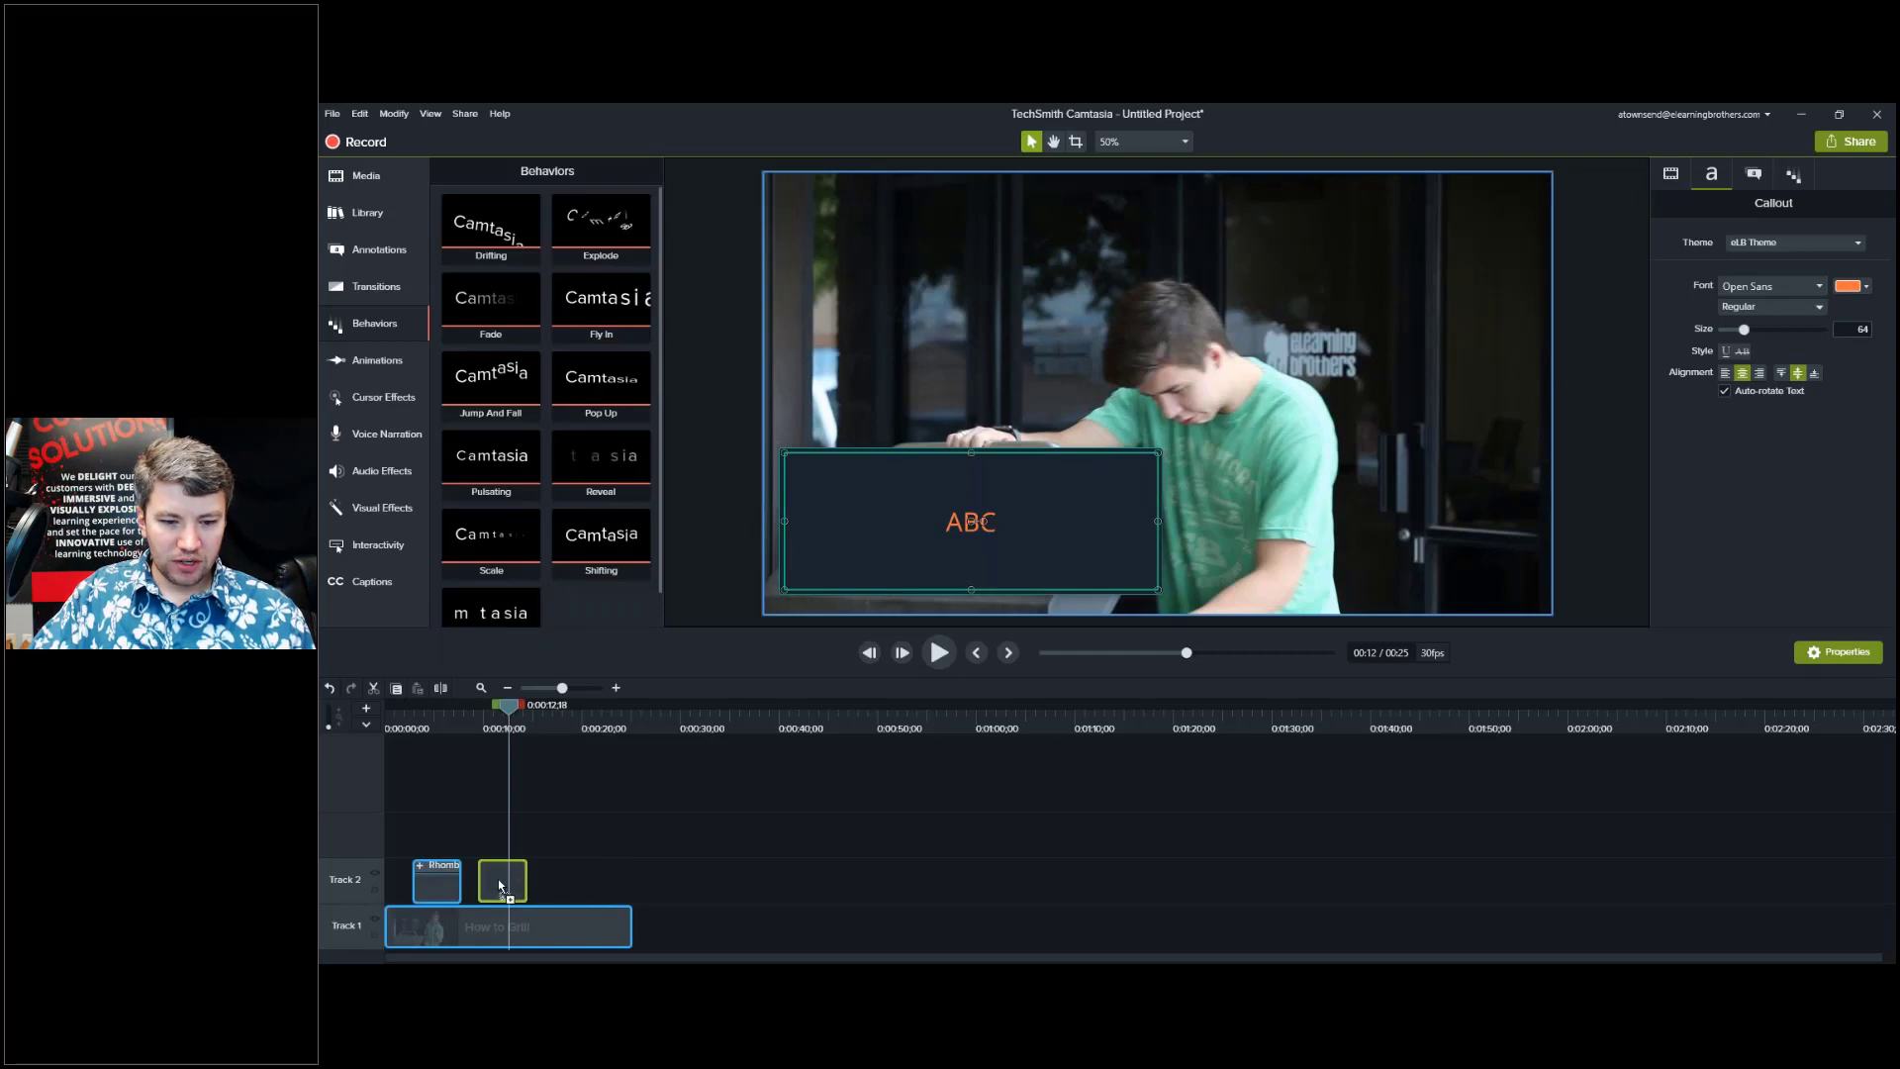
pyautogui.click(493, 717)
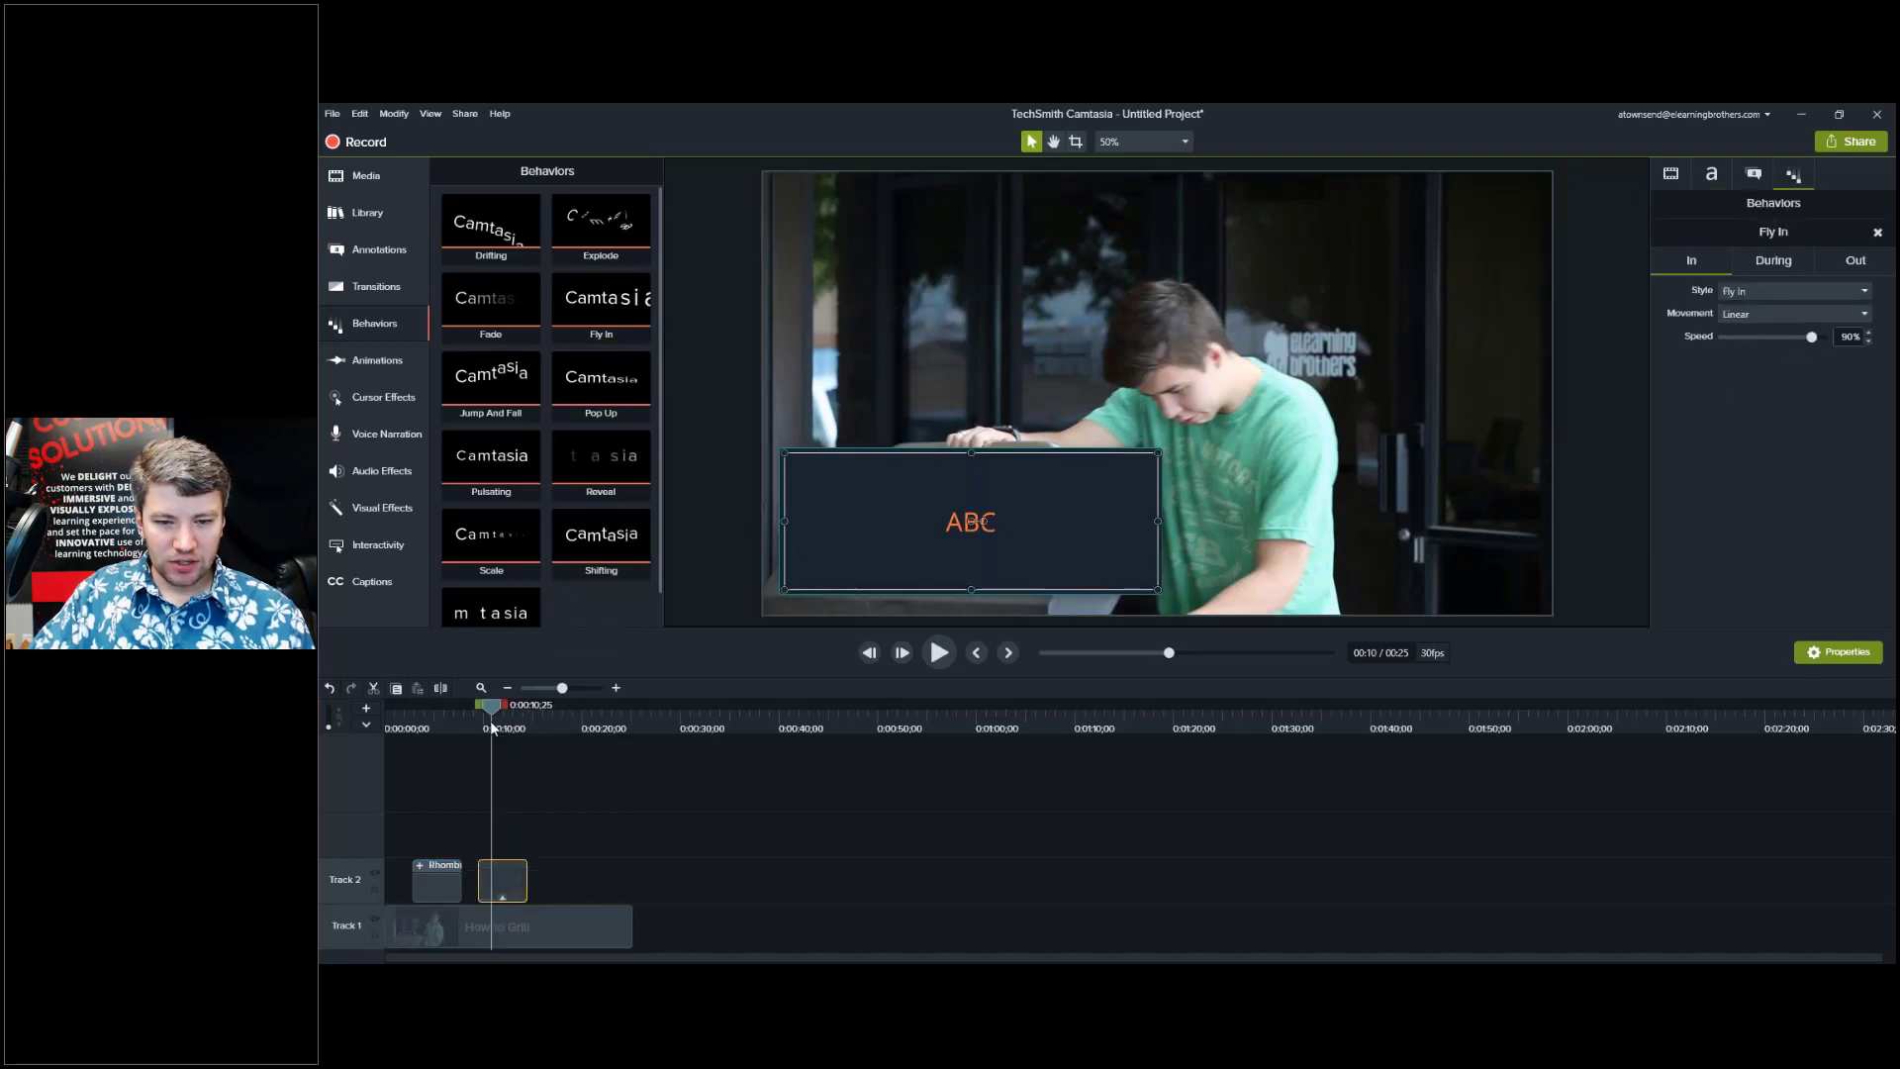
# Replace the callout's 'ABC' text with a person's full name and review its Fly In In, During and Out settings.
pyautogui.doubleClick(935, 515)
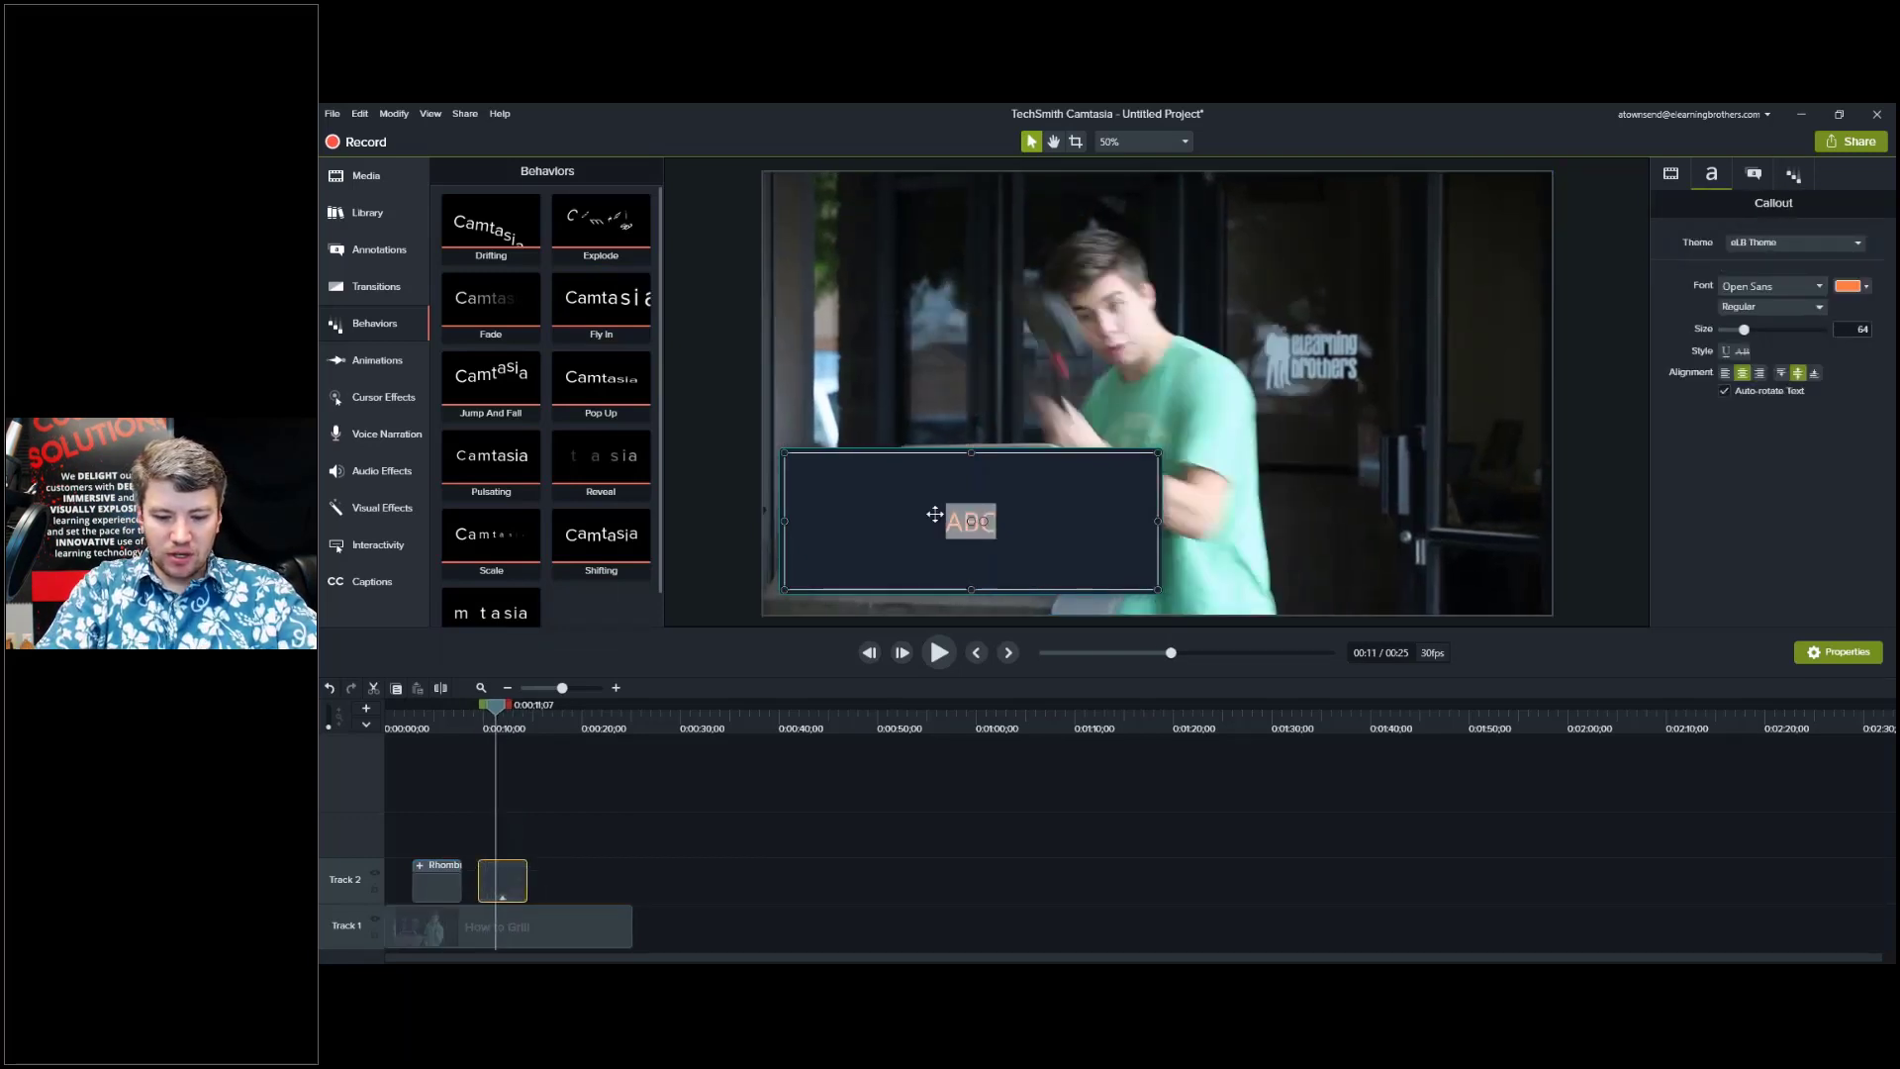
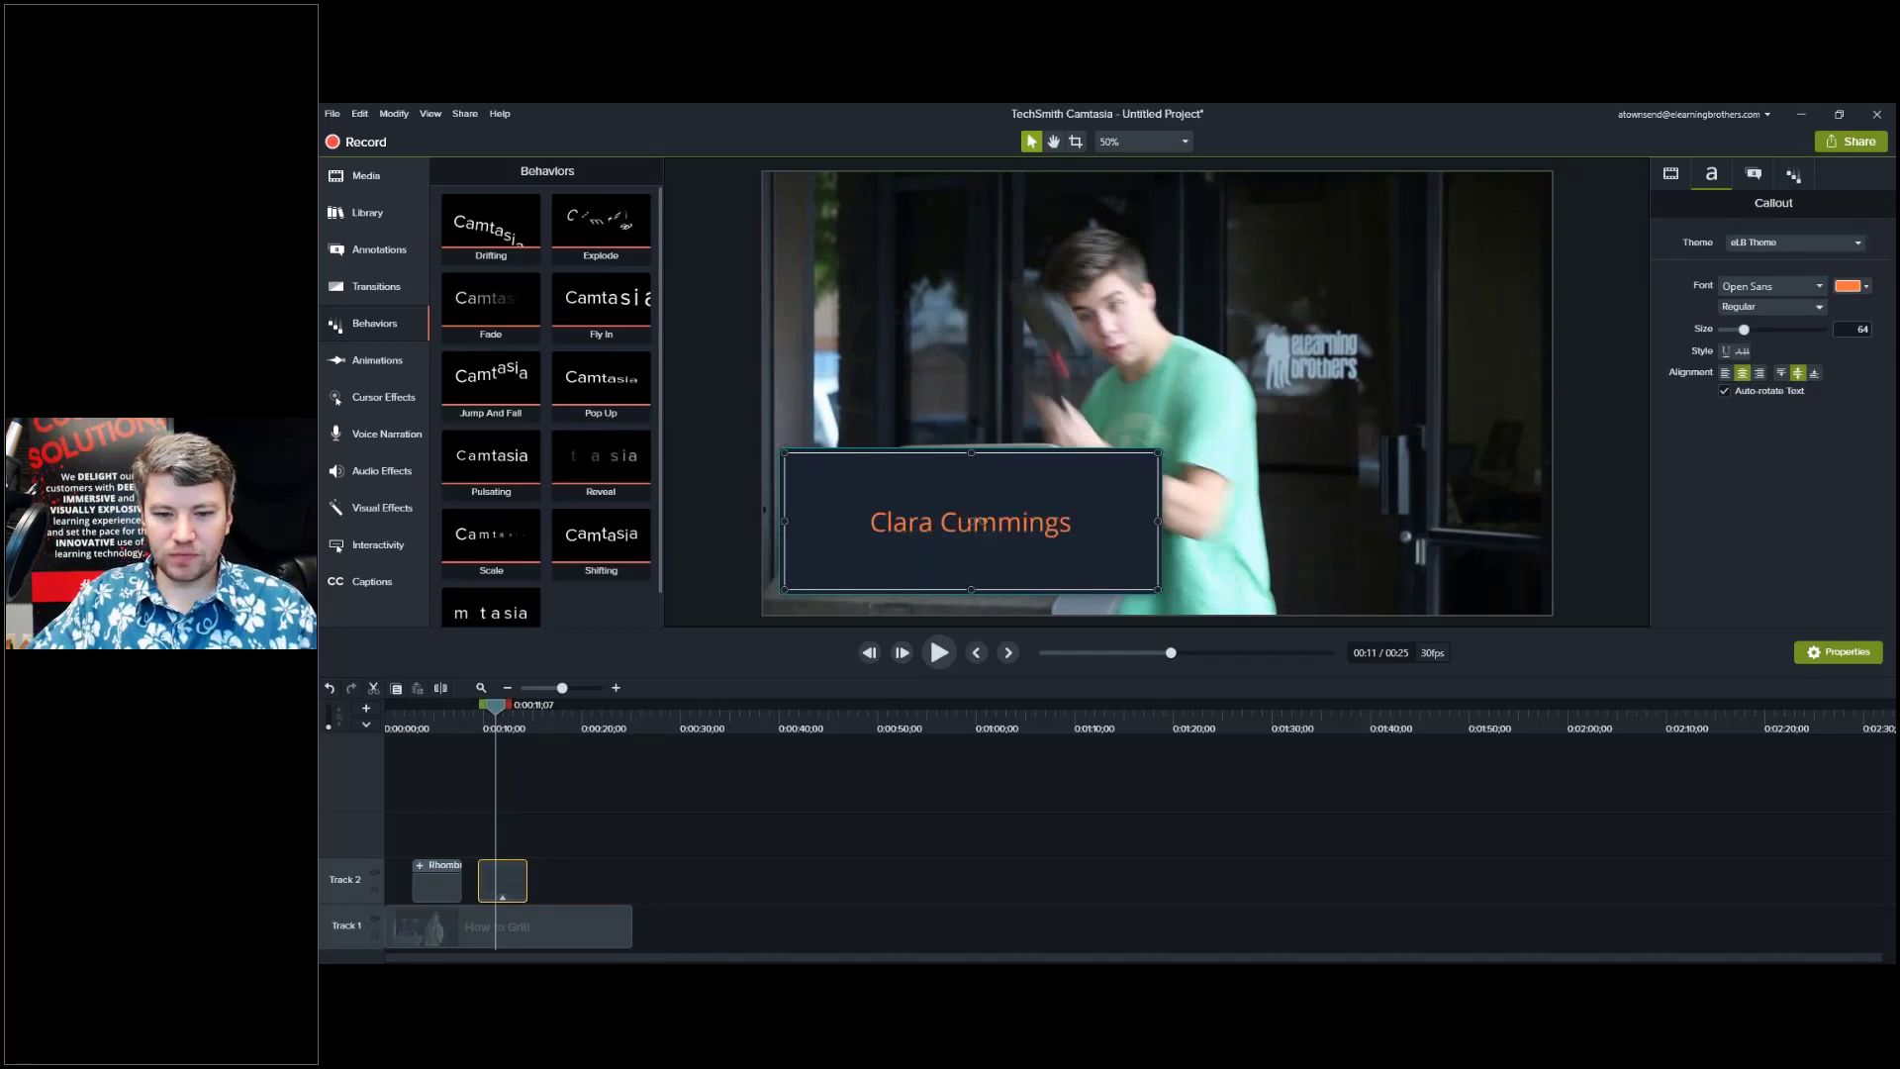
pyautogui.click(1795, 179)
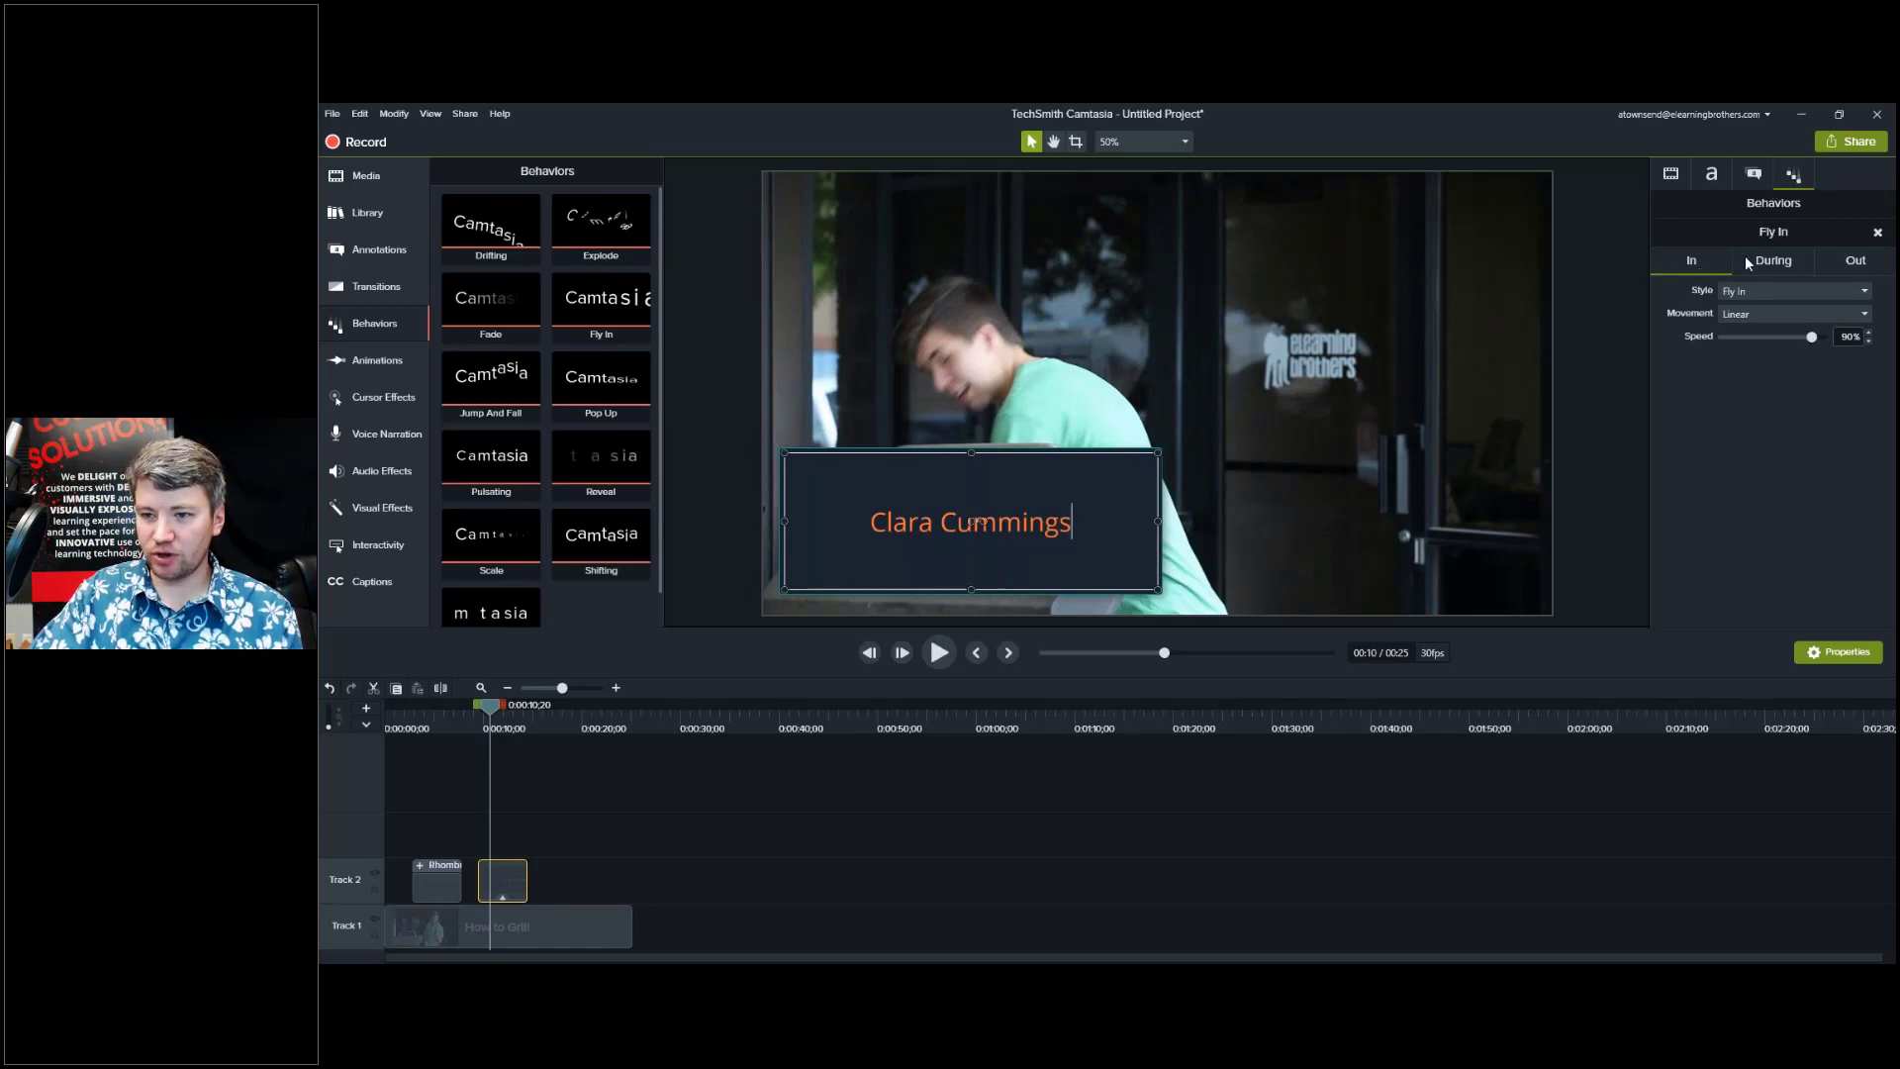
pyautogui.click(1771, 262)
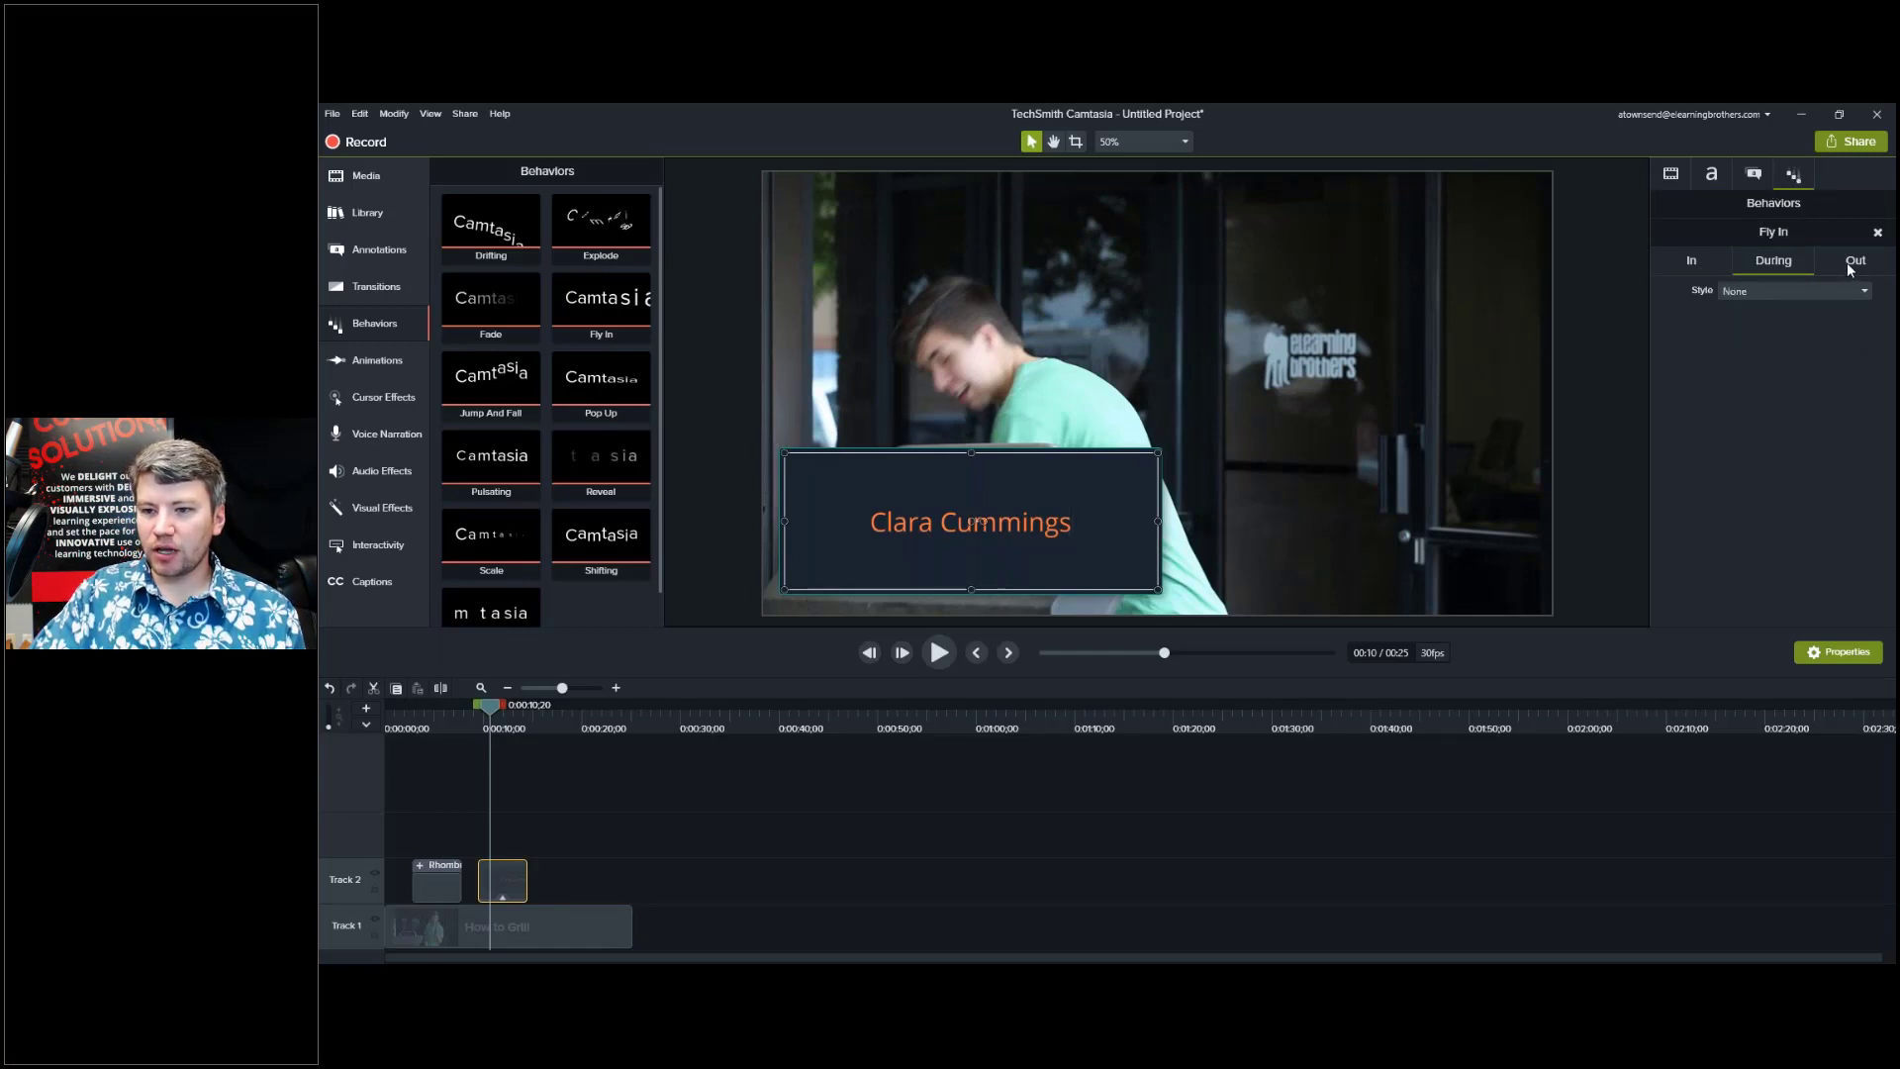
pyautogui.click(1693, 264)
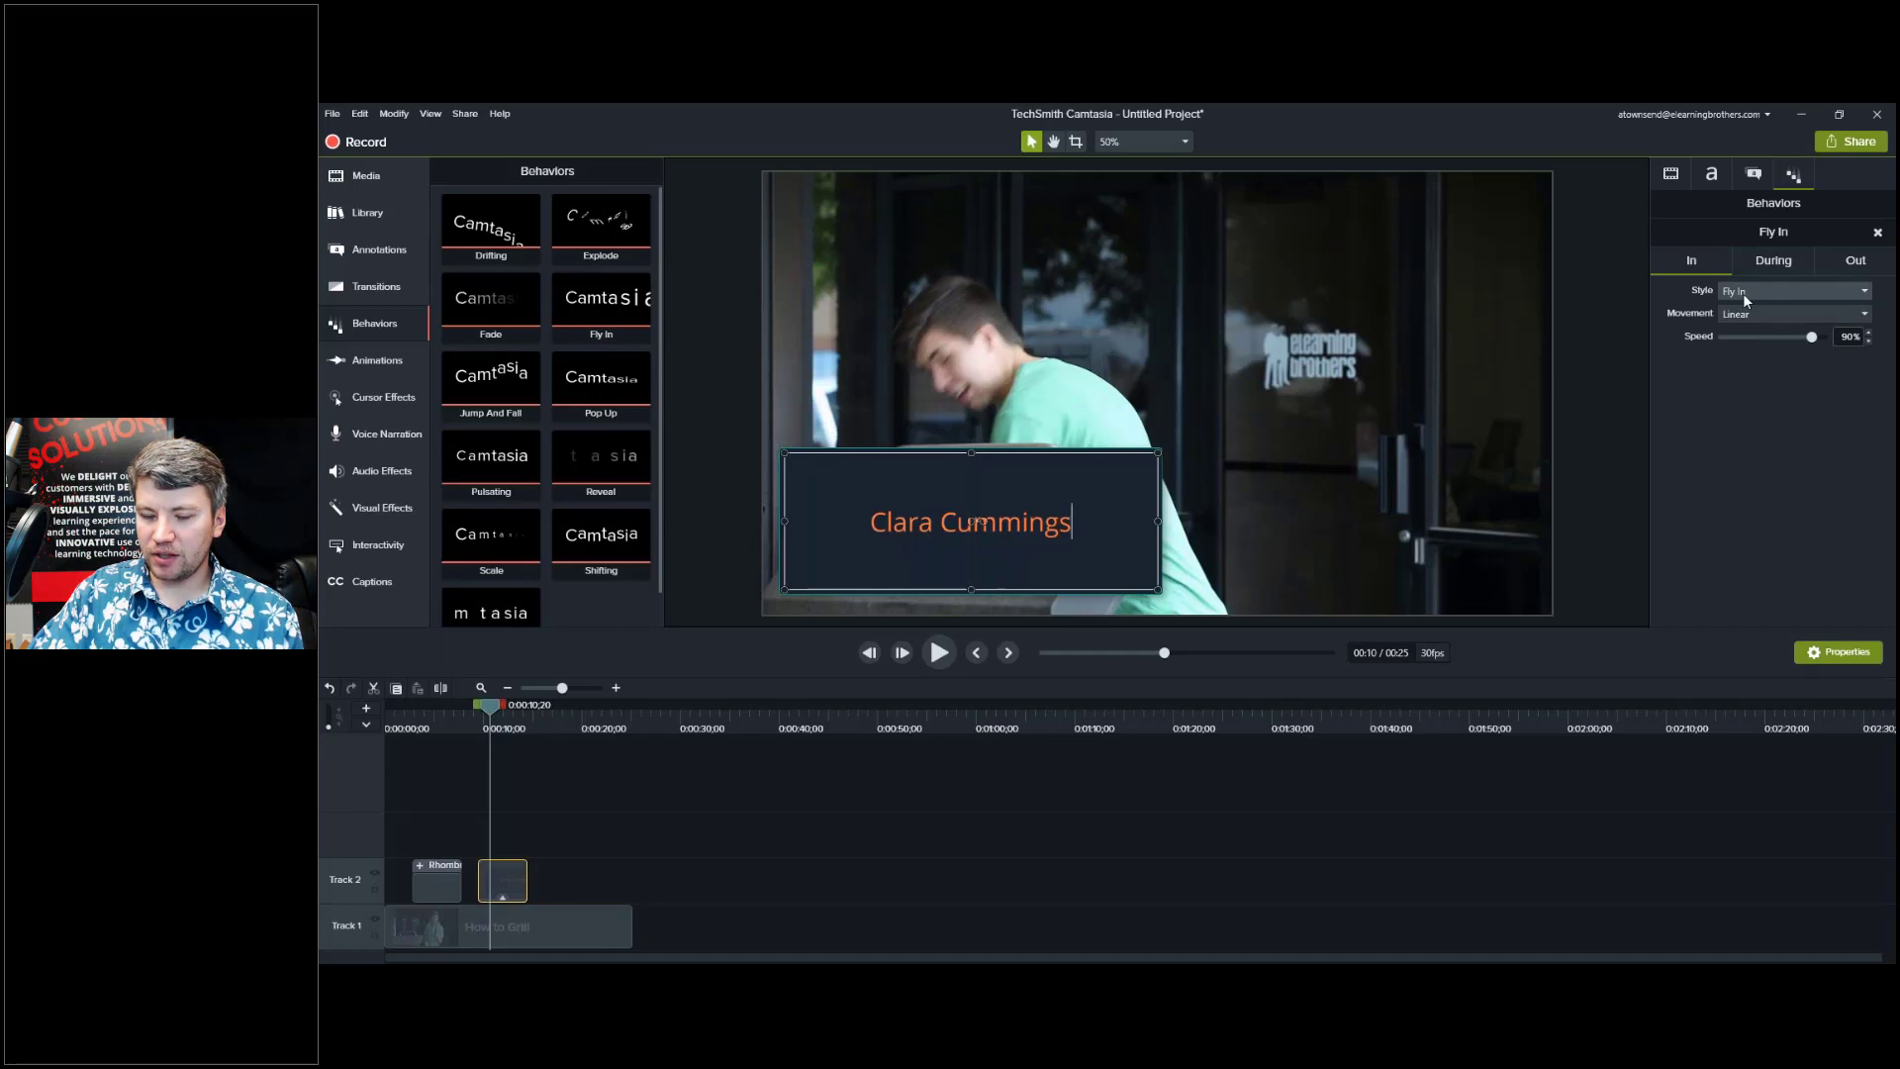
pyautogui.click(1856, 261)
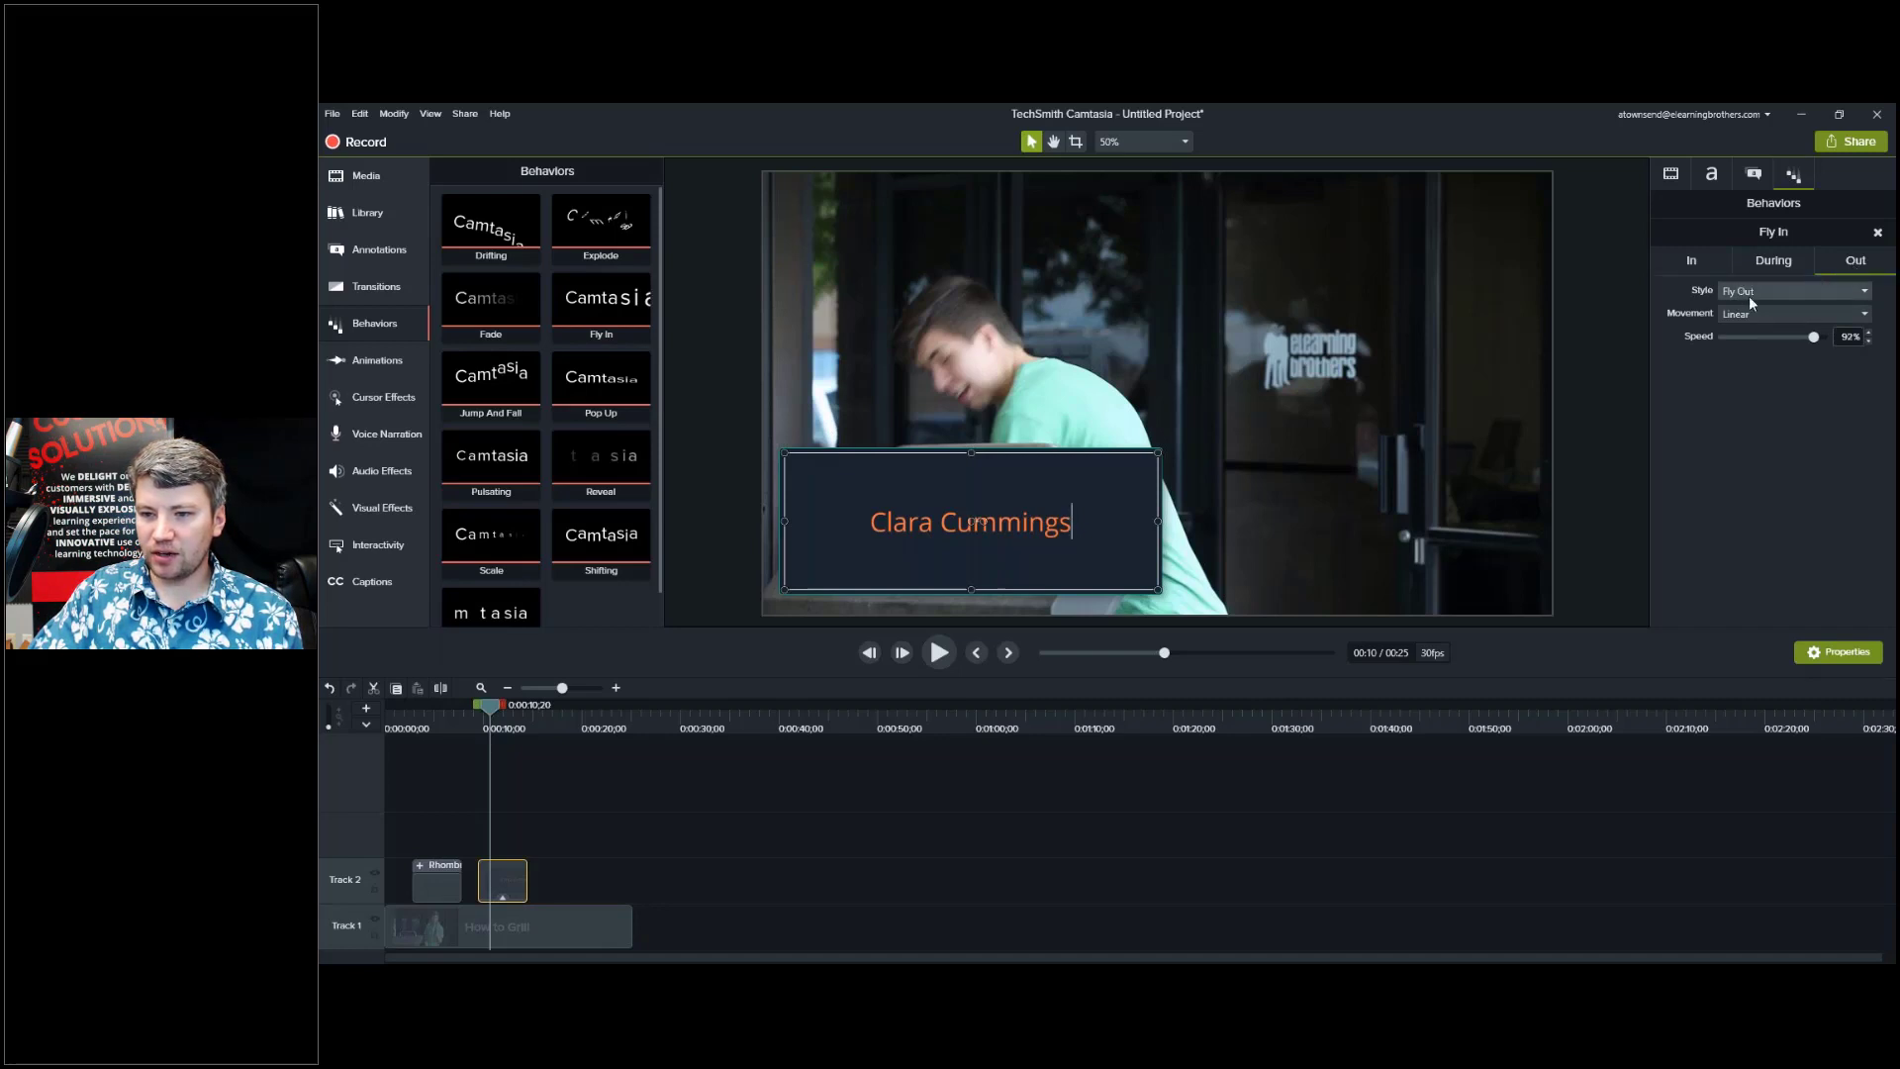
pyautogui.click(1777, 264)
pyautogui.click(1685, 272)
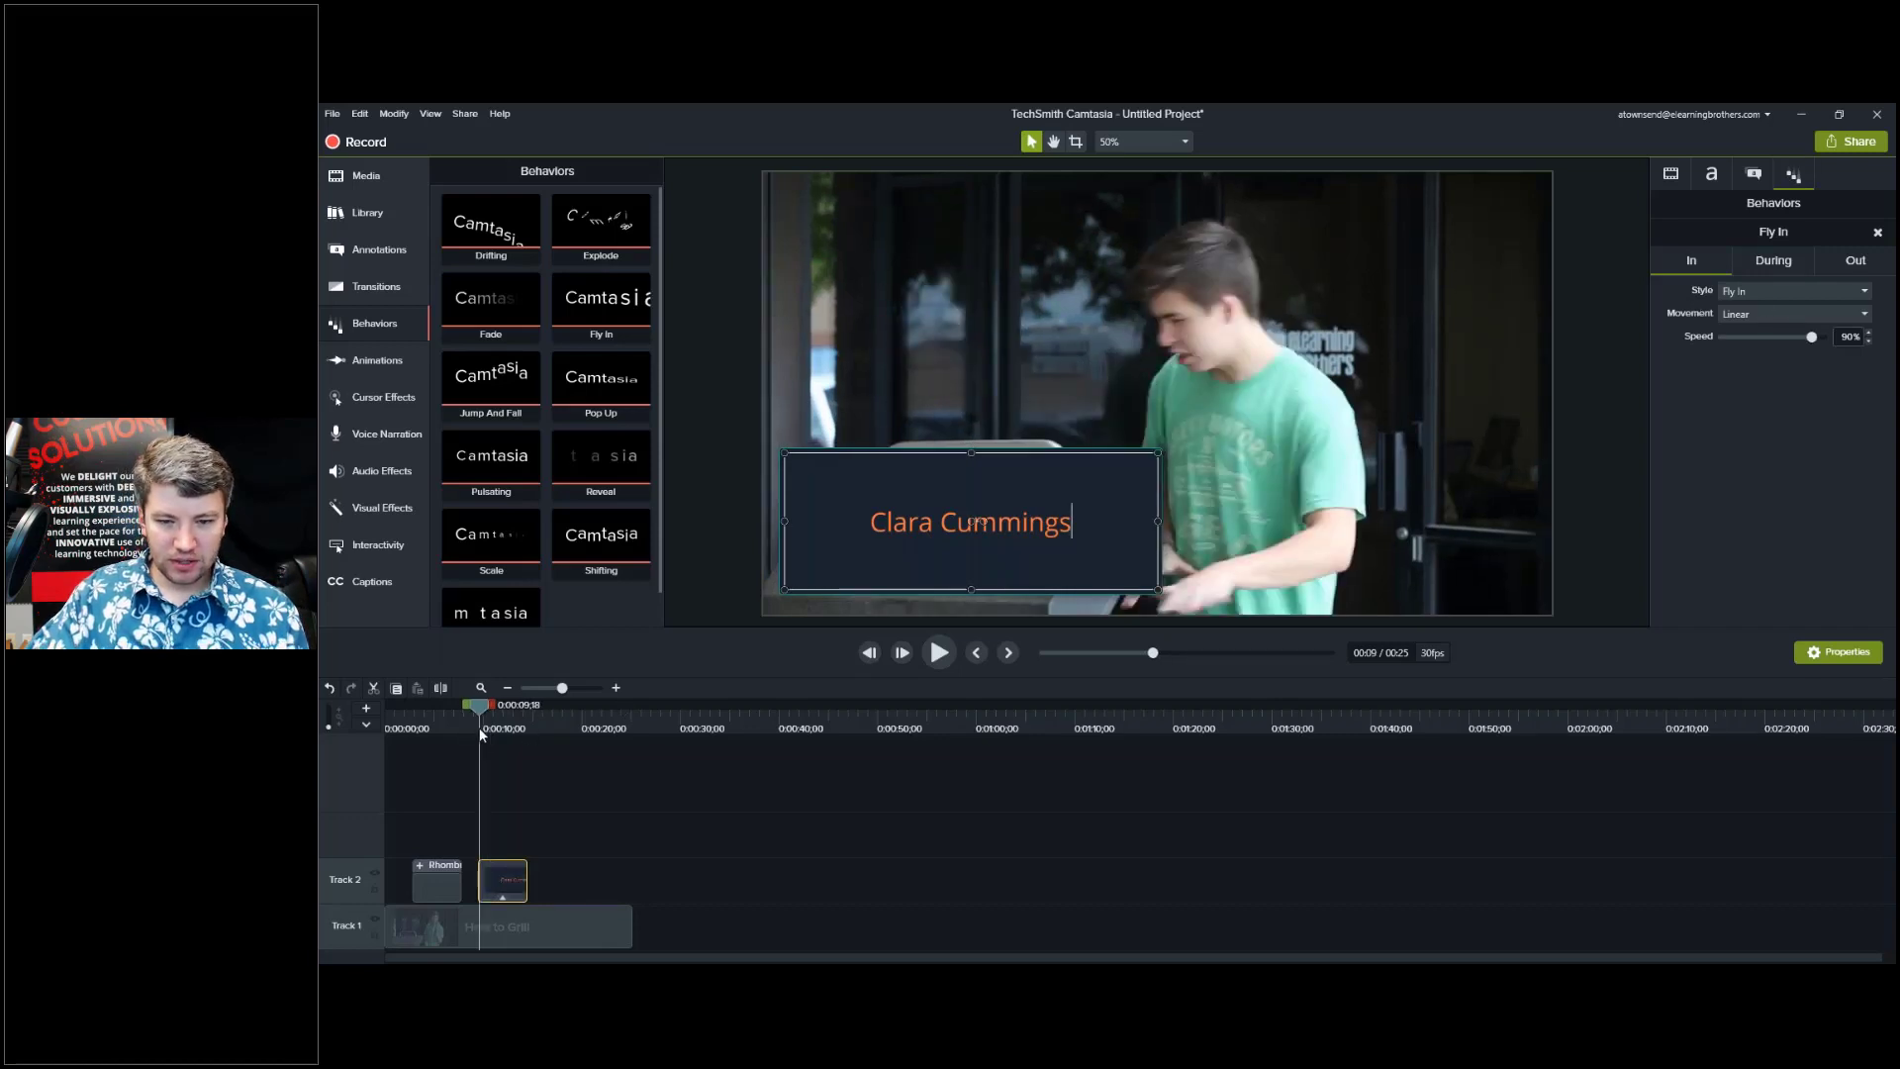
pyautogui.moveTo(481, 733); pyautogui.dragTo(523, 729)
# Set the name title's Out animation to Sliding with Direction Left, then preview the exit.
pyautogui.click(597, 875)
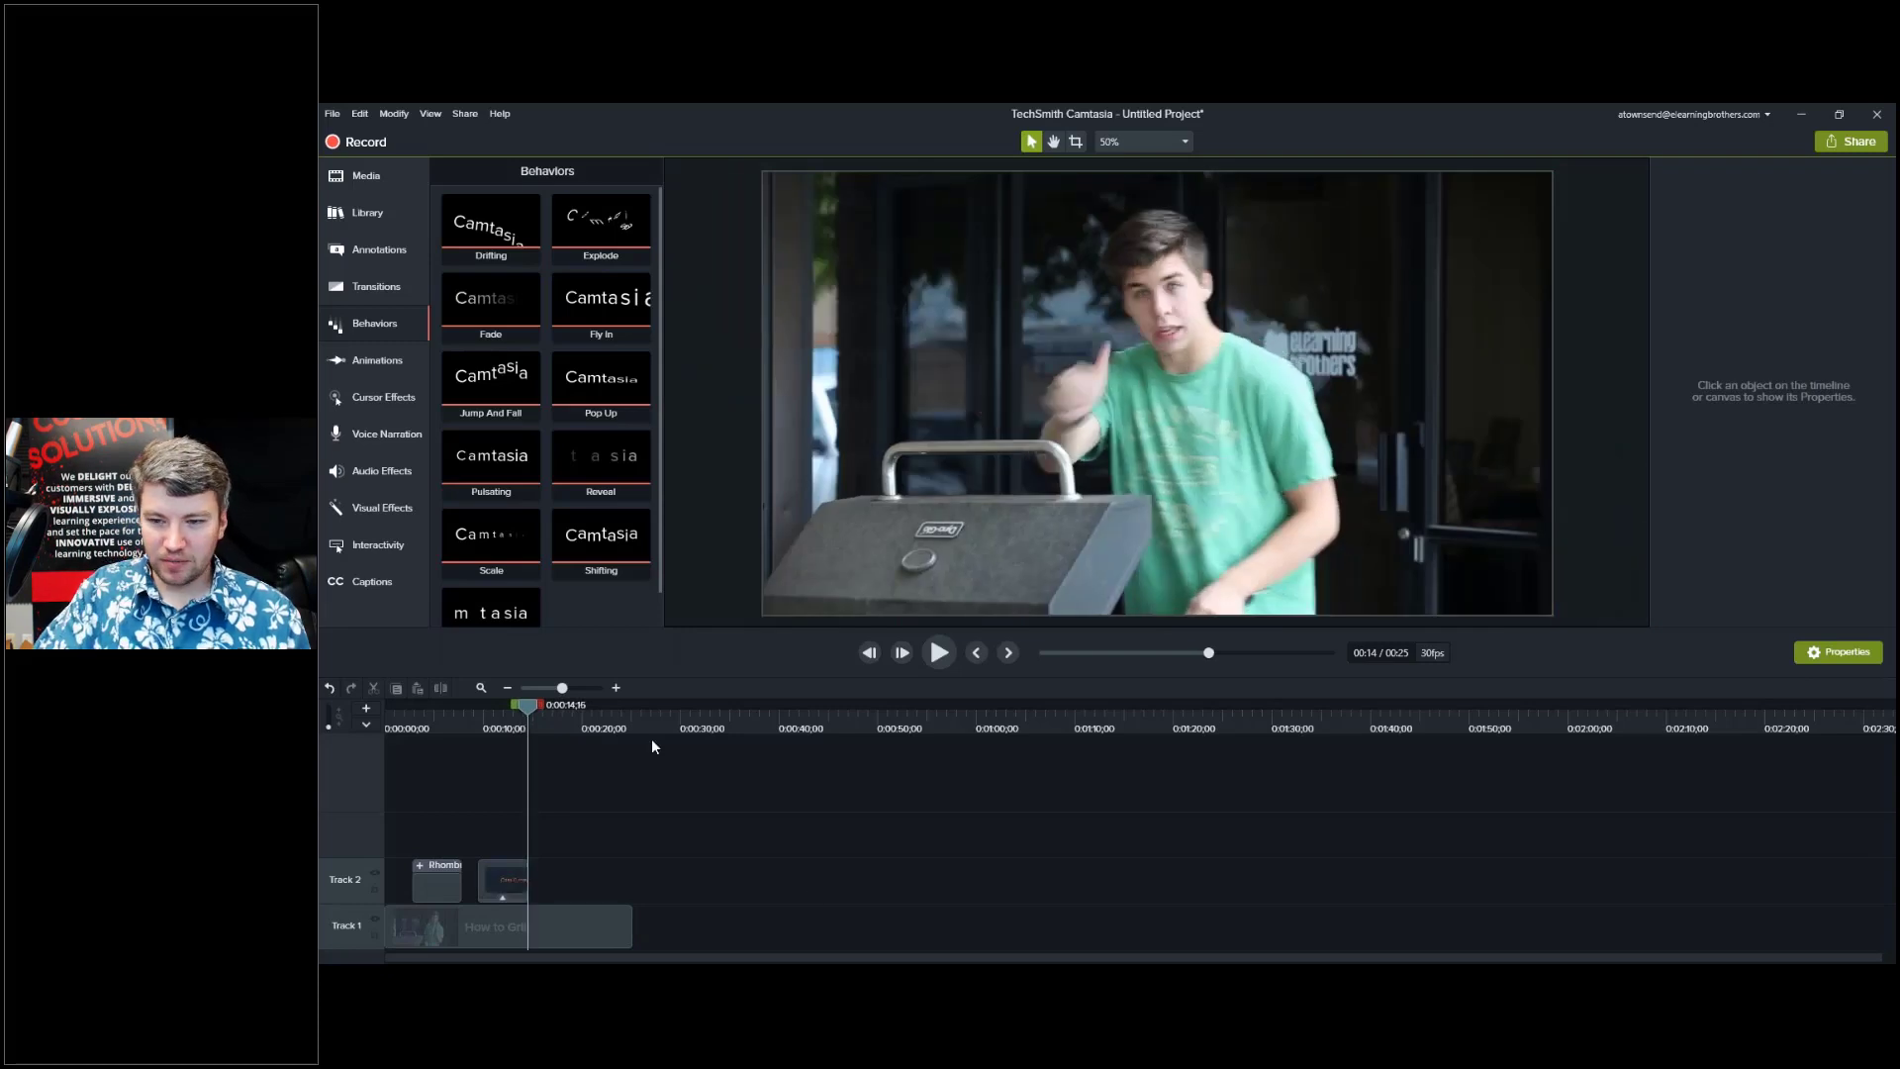
pyautogui.click(515, 709)
pyautogui.click(502, 876)
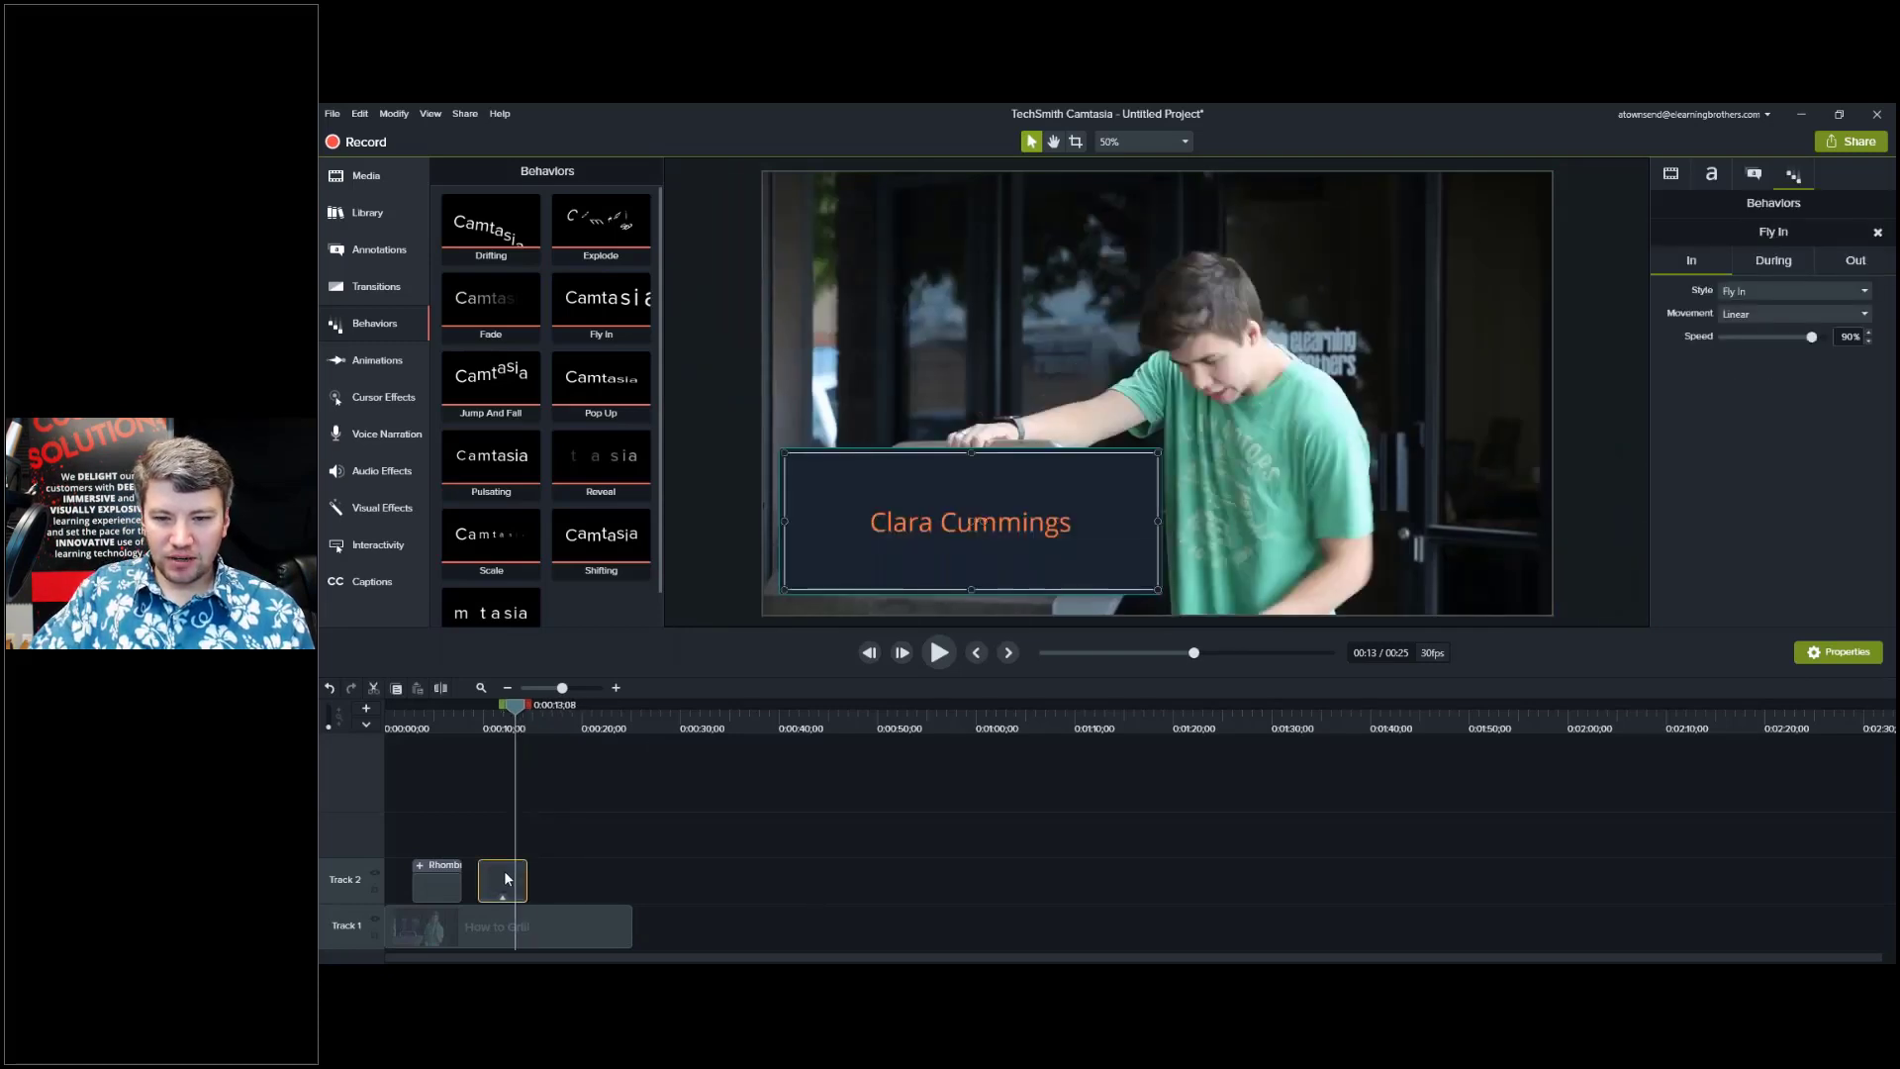
pyautogui.click(1858, 260)
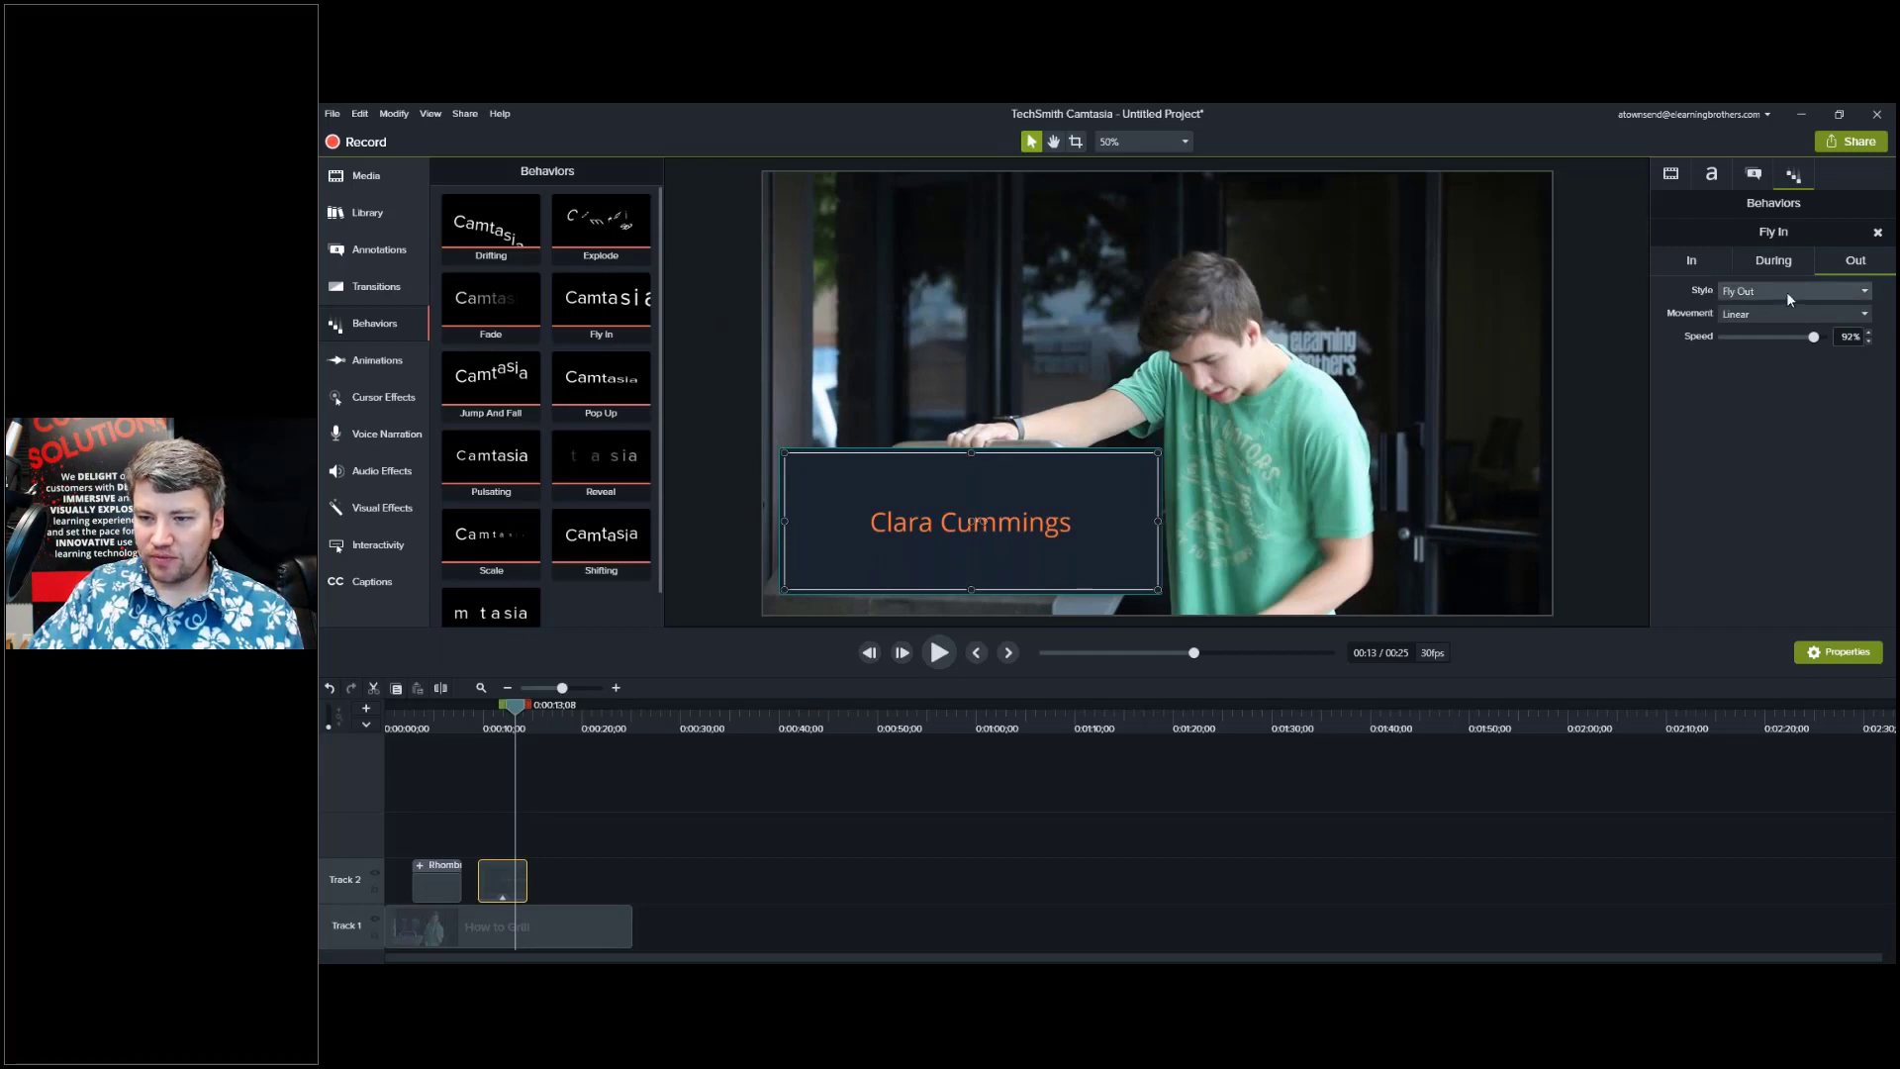
pyautogui.click(1851, 293)
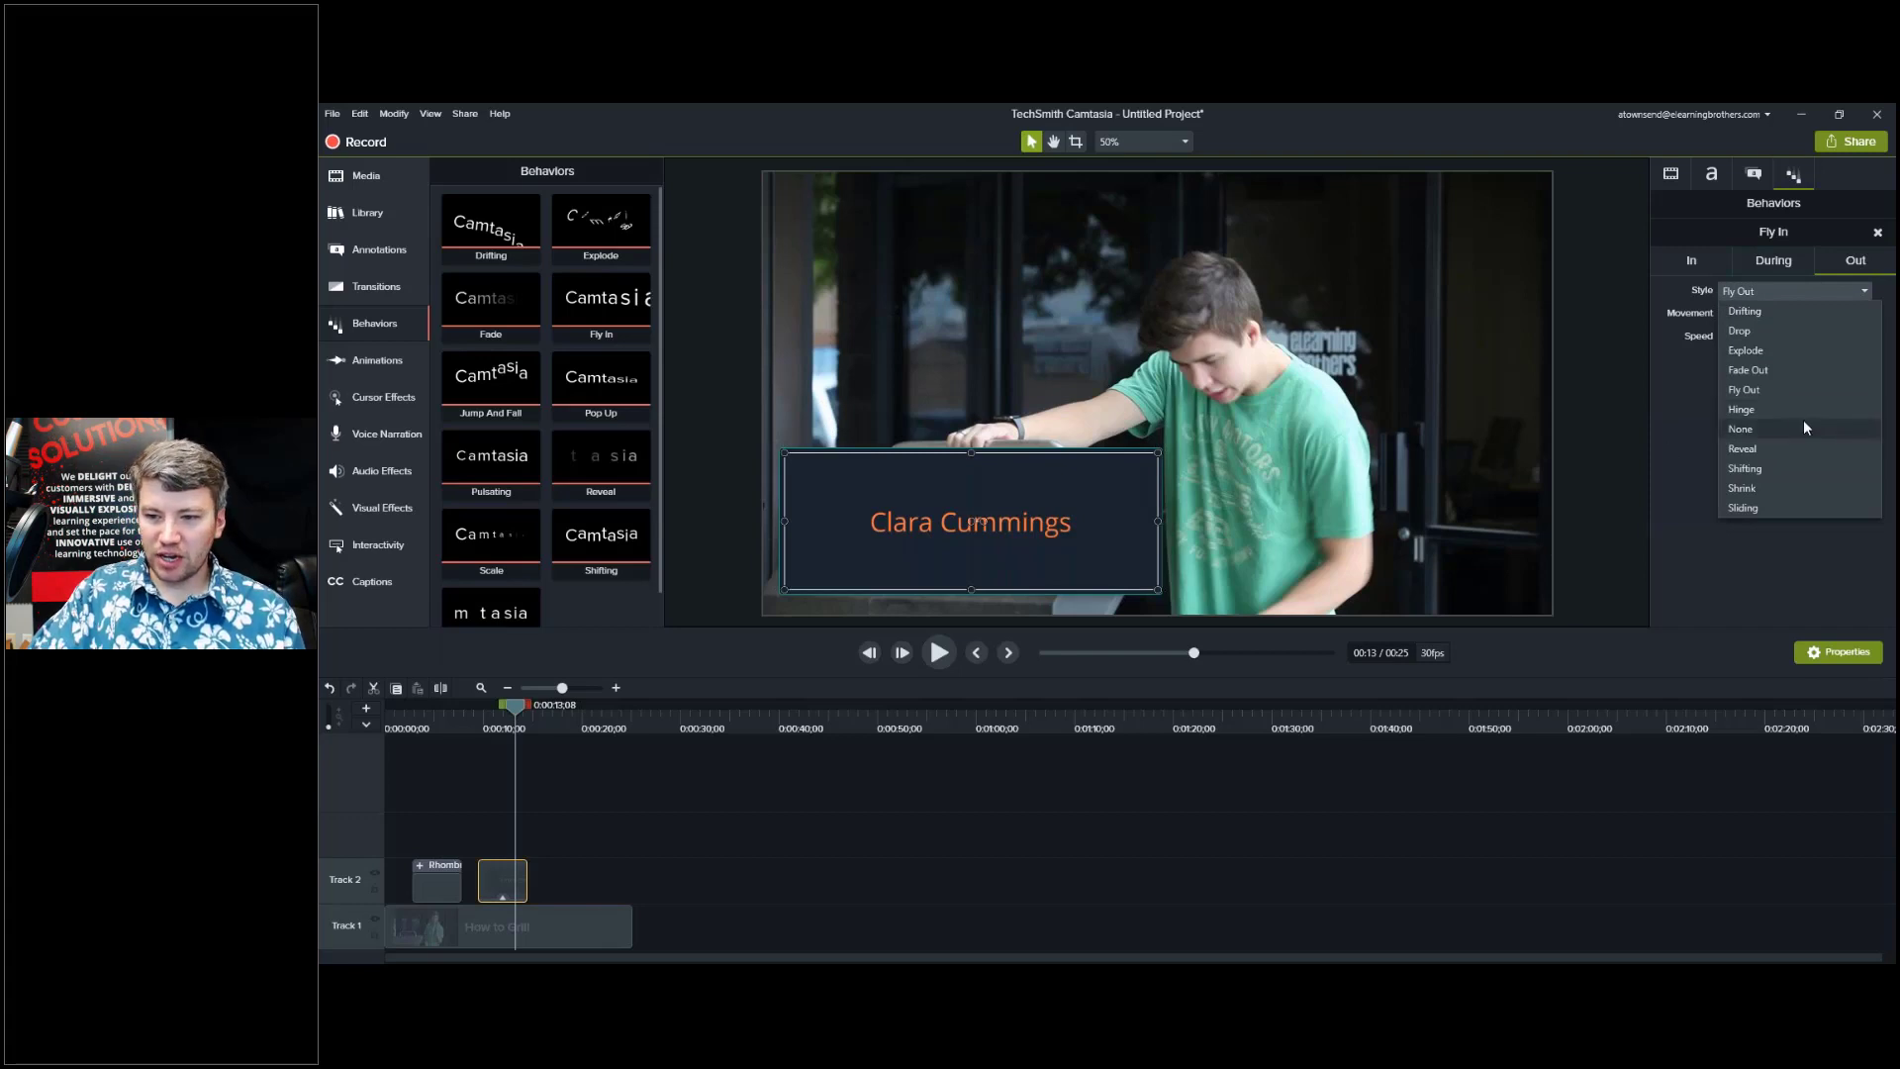
pyautogui.click(1762, 505)
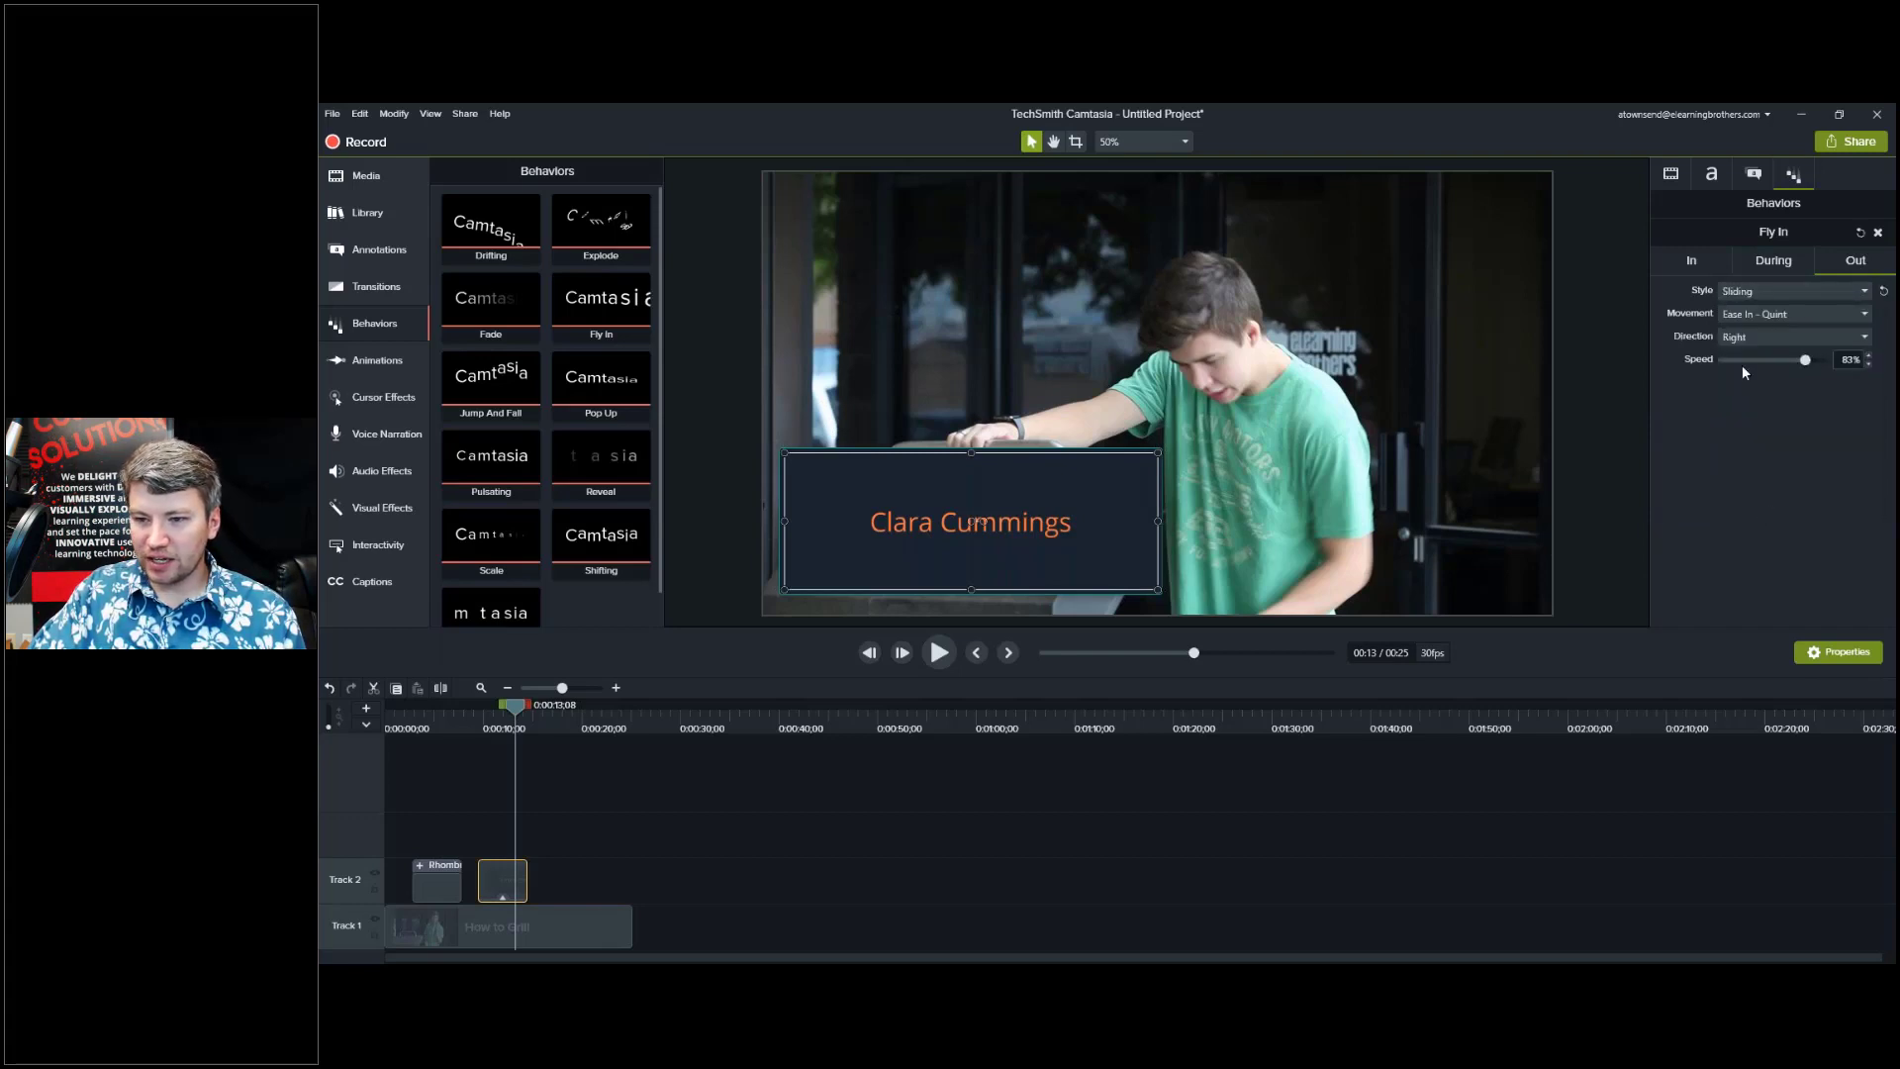
pyautogui.click(1750, 337)
pyautogui.click(1750, 358)
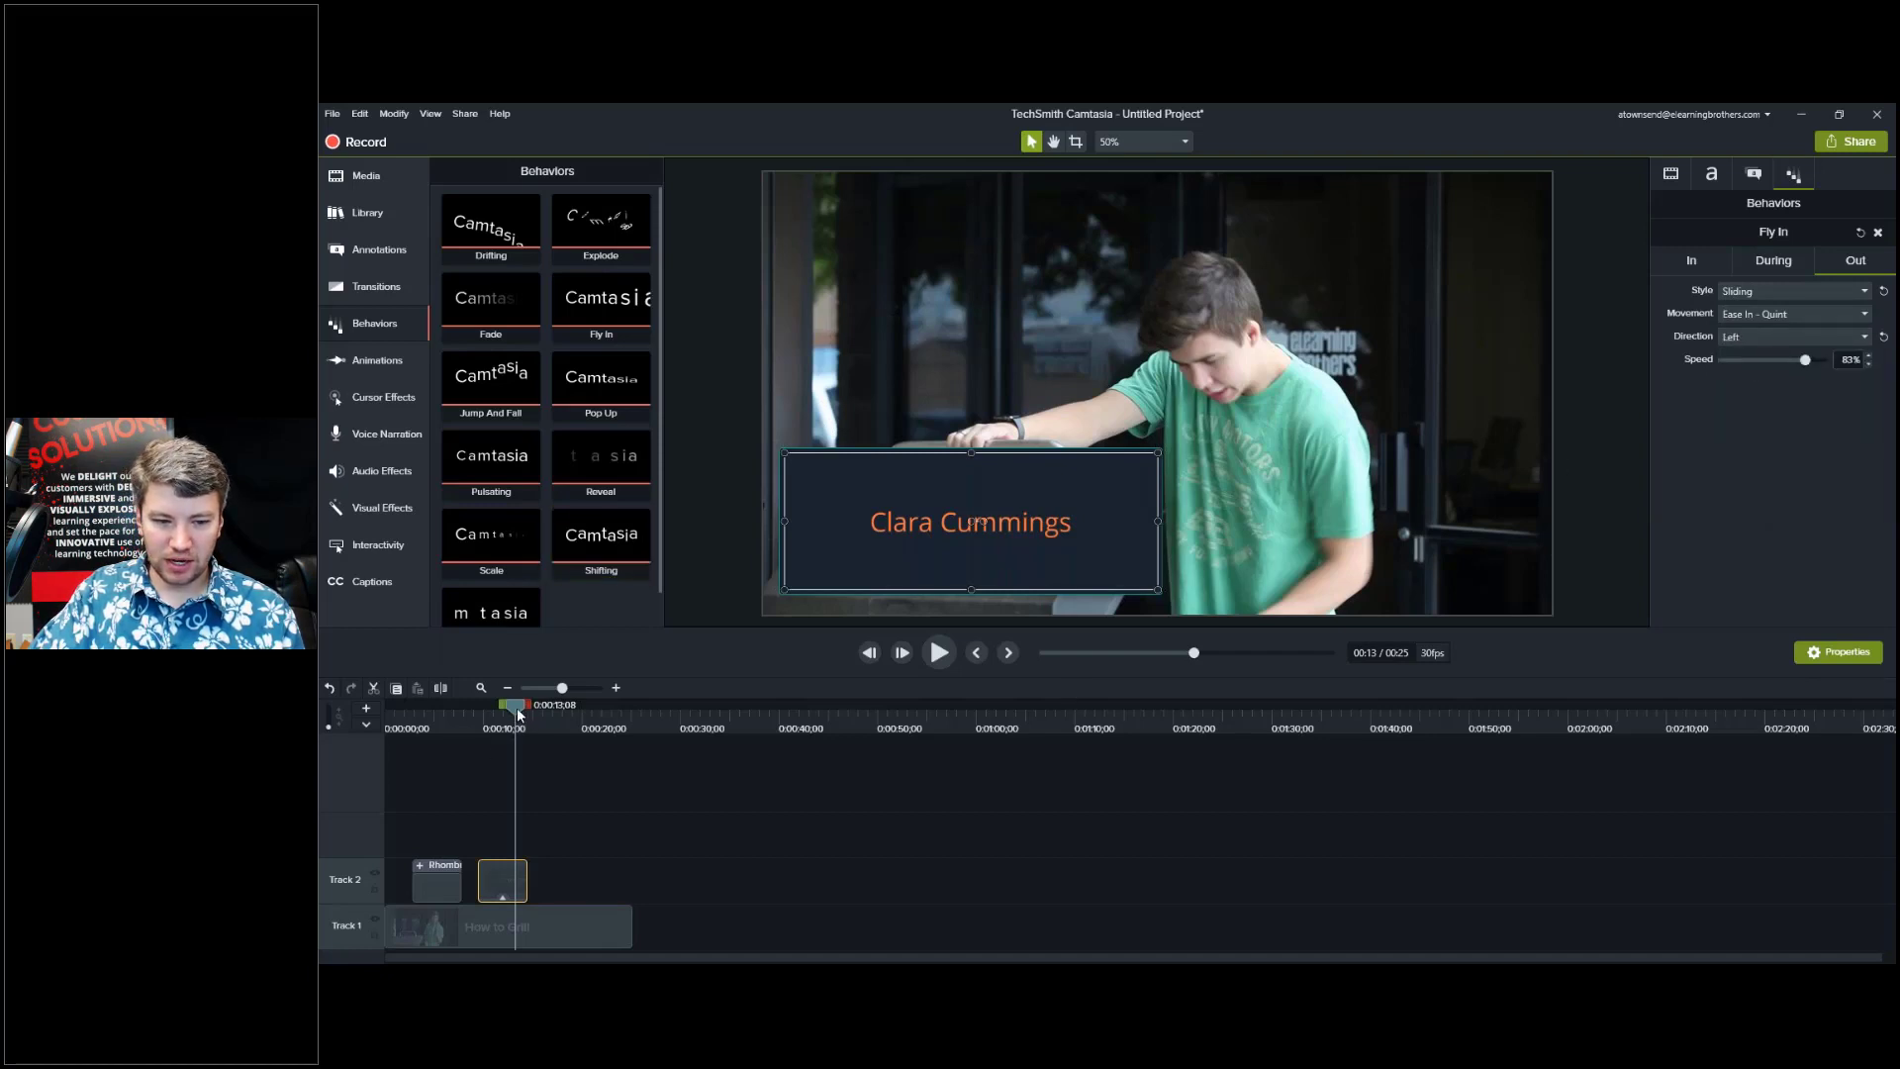
pyautogui.moveTo(515, 707); pyautogui.dragTo(519, 711)
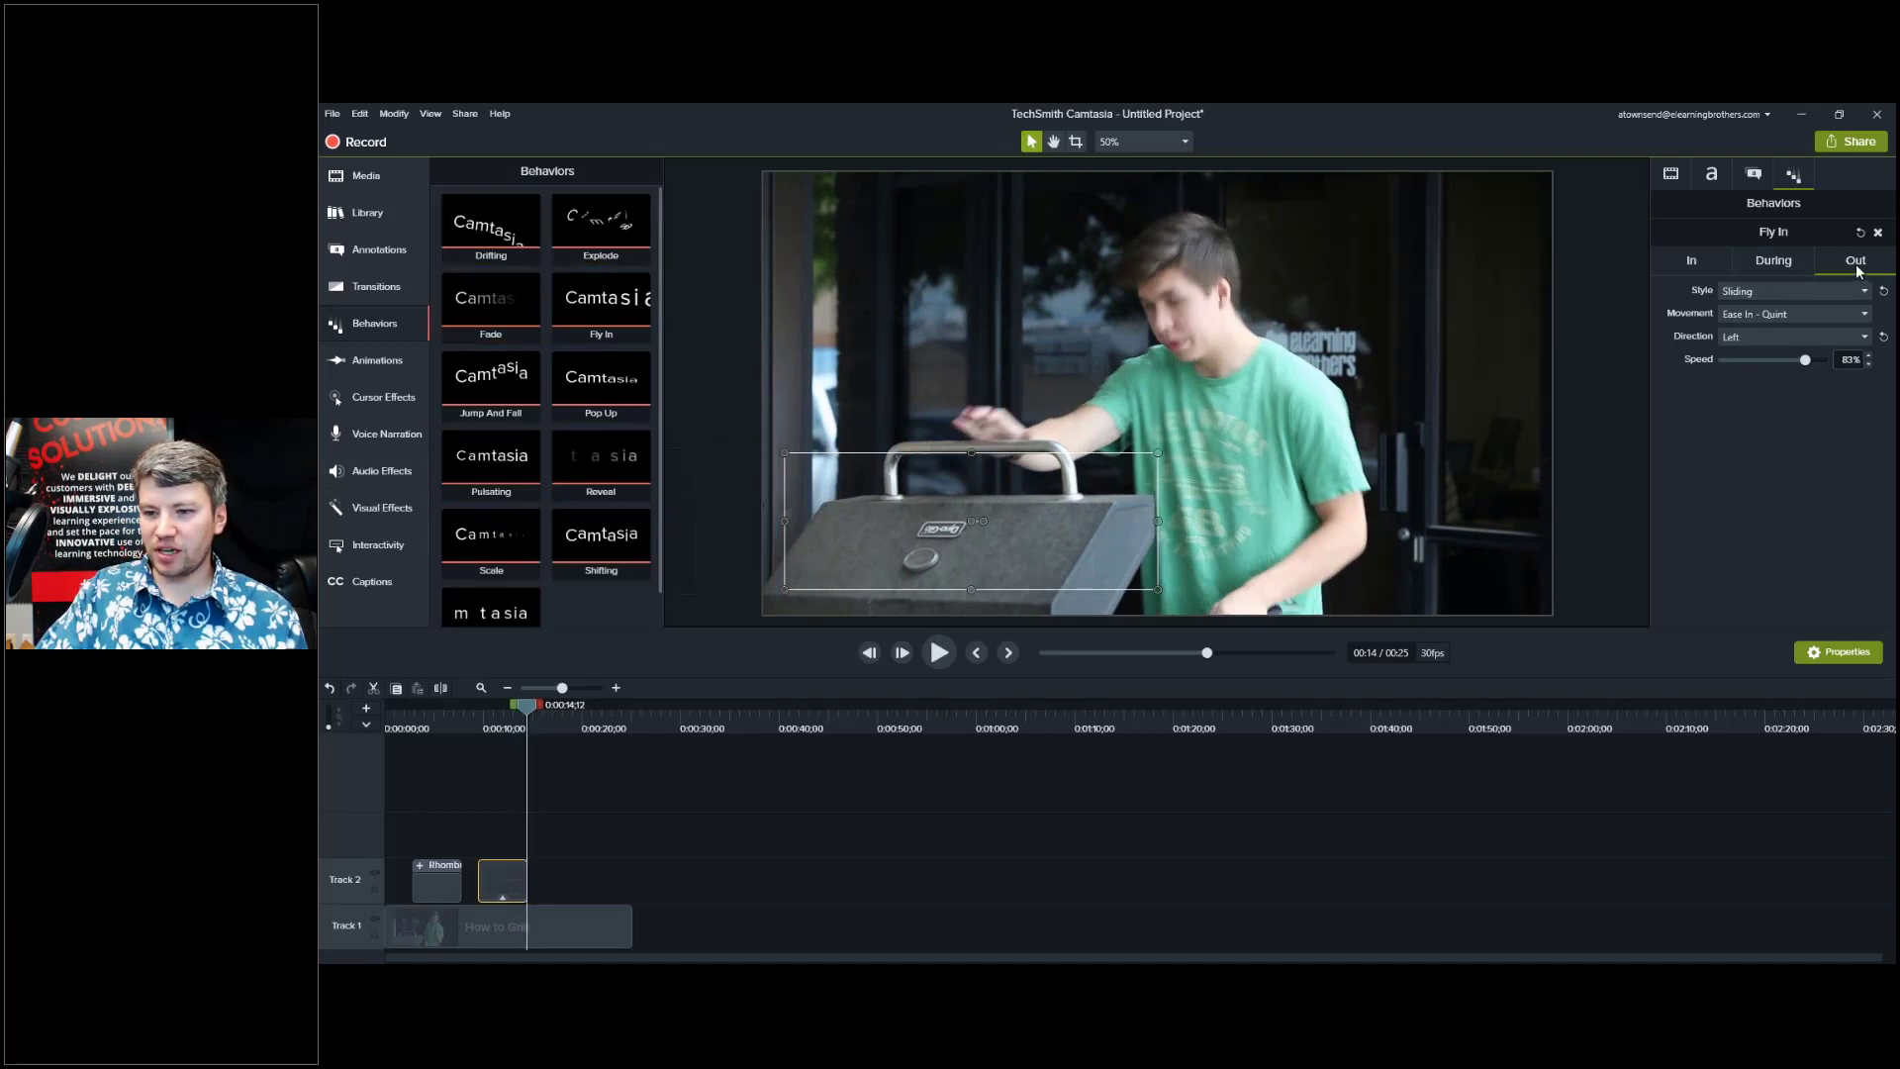
# Set the name title's During animation style to Drifting.
pyautogui.click(1773, 265)
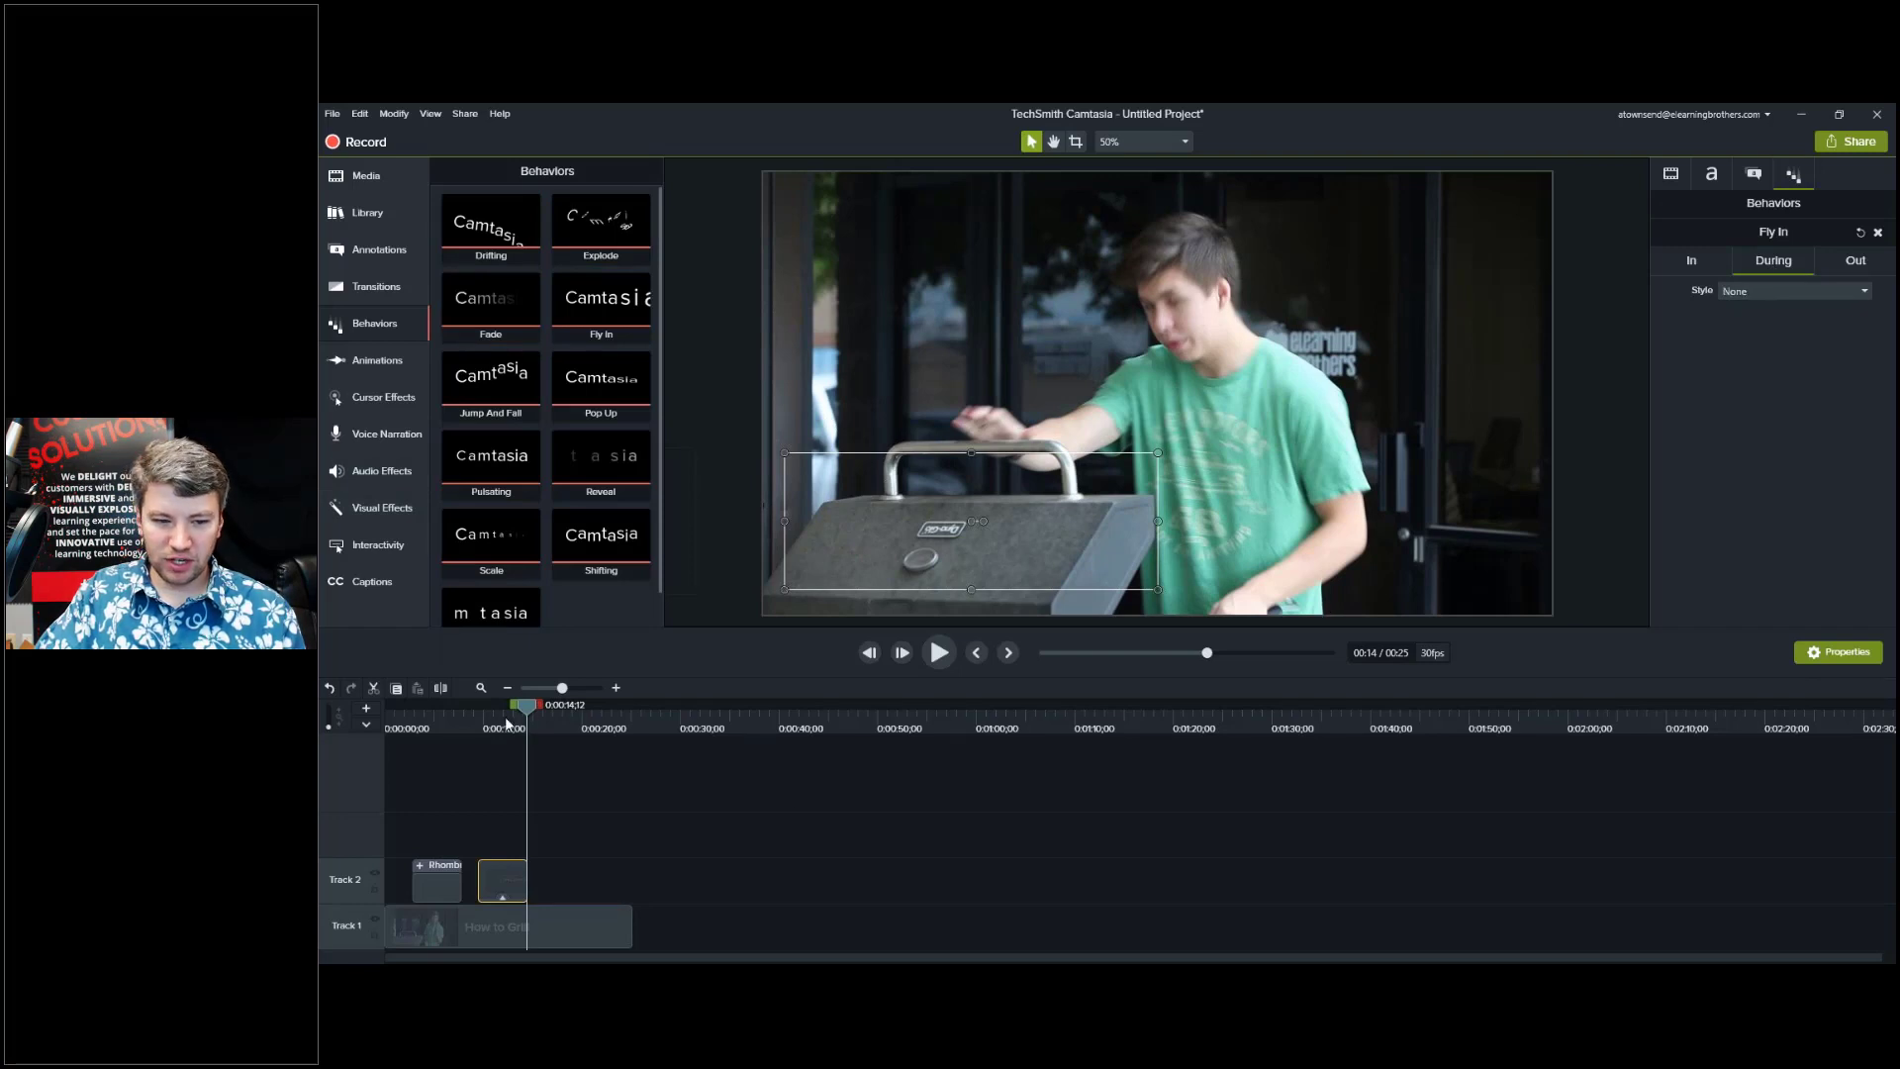
pyautogui.click(505, 724)
pyautogui.click(1765, 285)
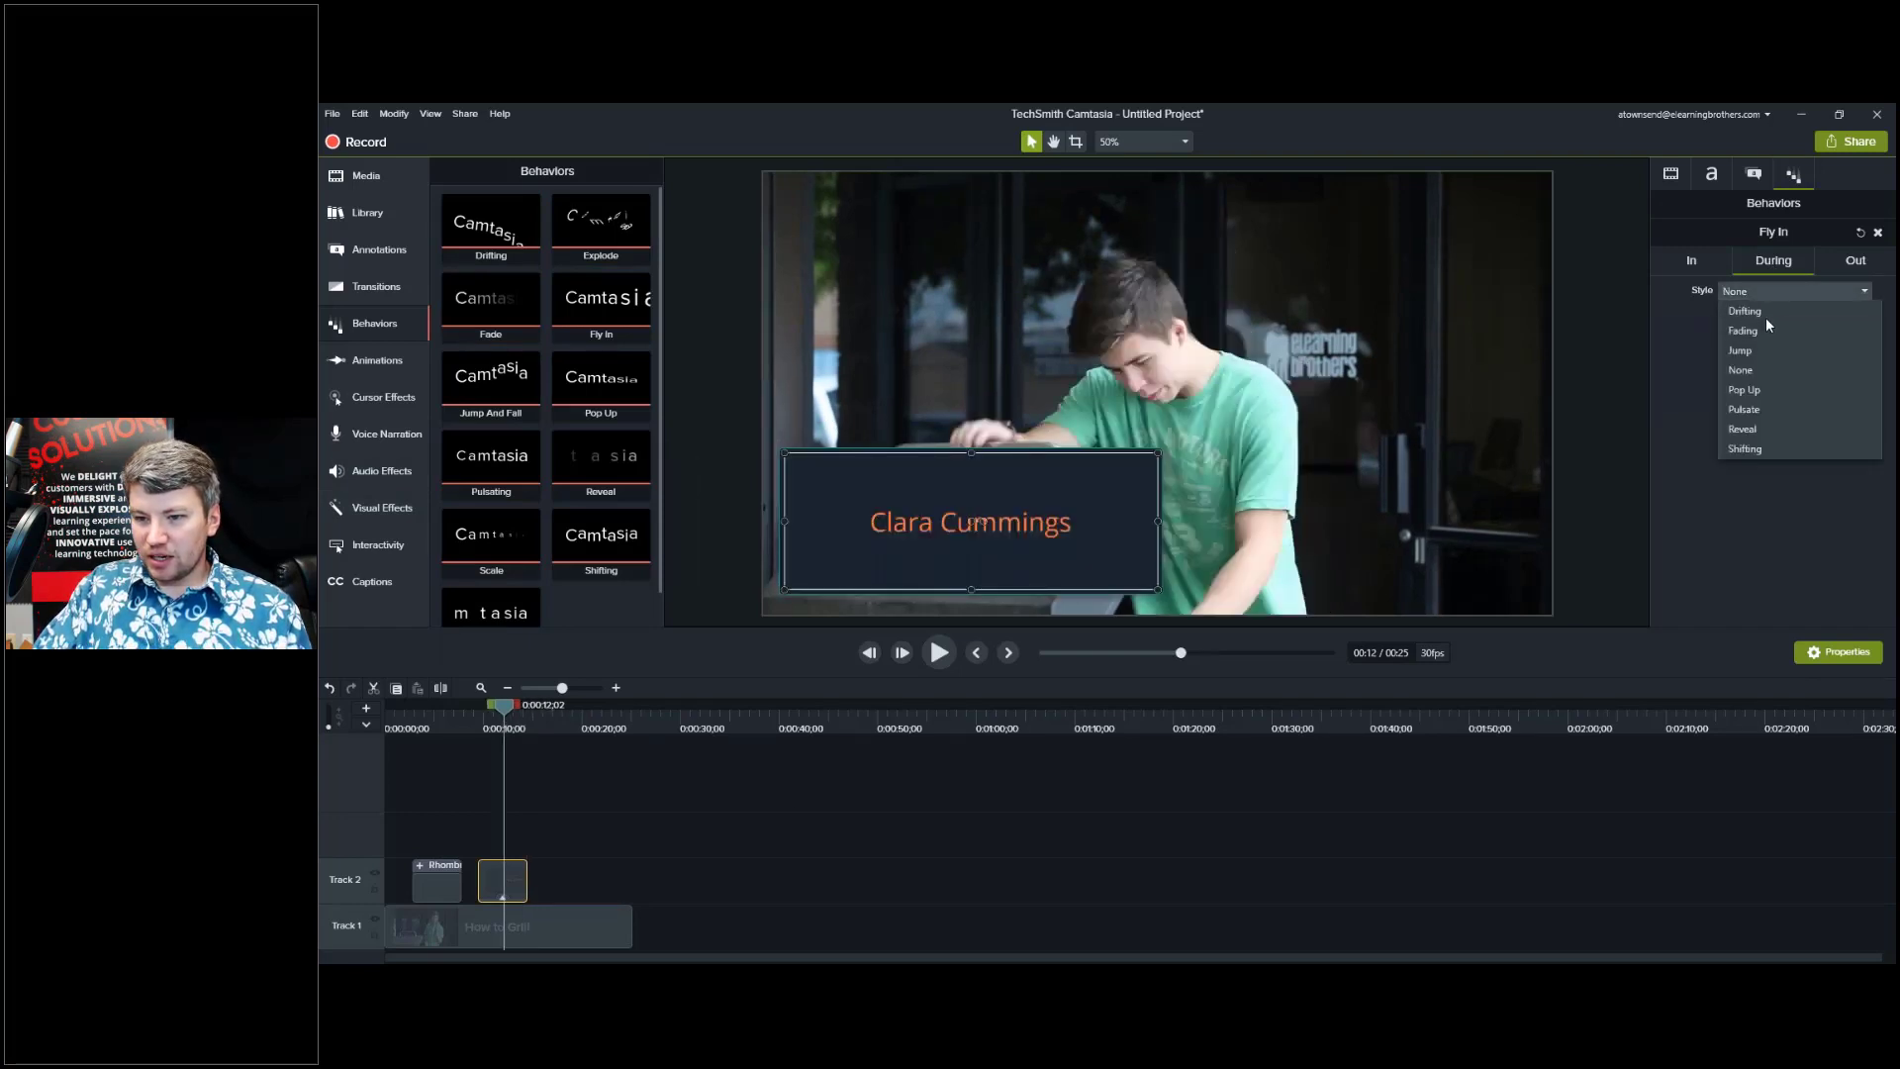
pyautogui.click(1766, 311)
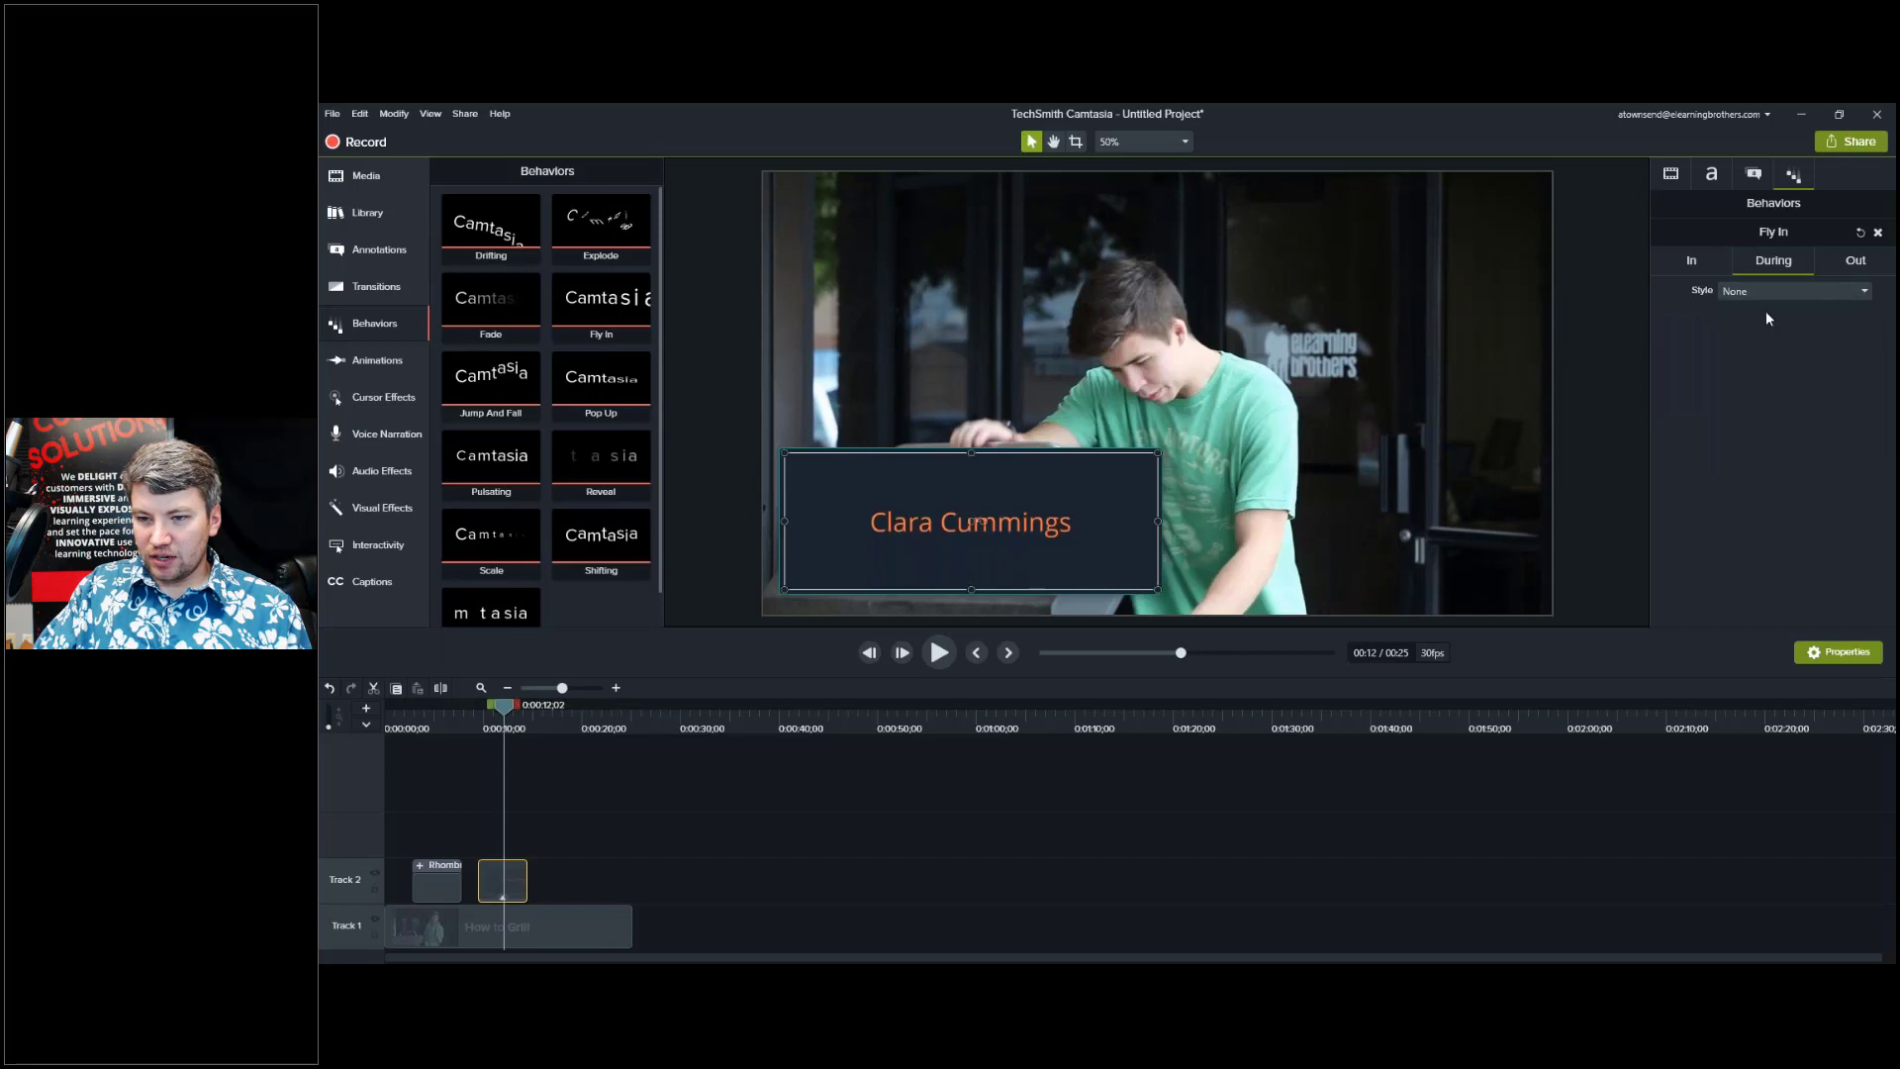
# Step through the preview frame by frame to watch the title fly in, drift and slide out.
pyautogui.click(490, 719)
pyautogui.moveTo(491, 716); pyautogui.dragTo(493, 717)
pyautogui.click(574, 825)
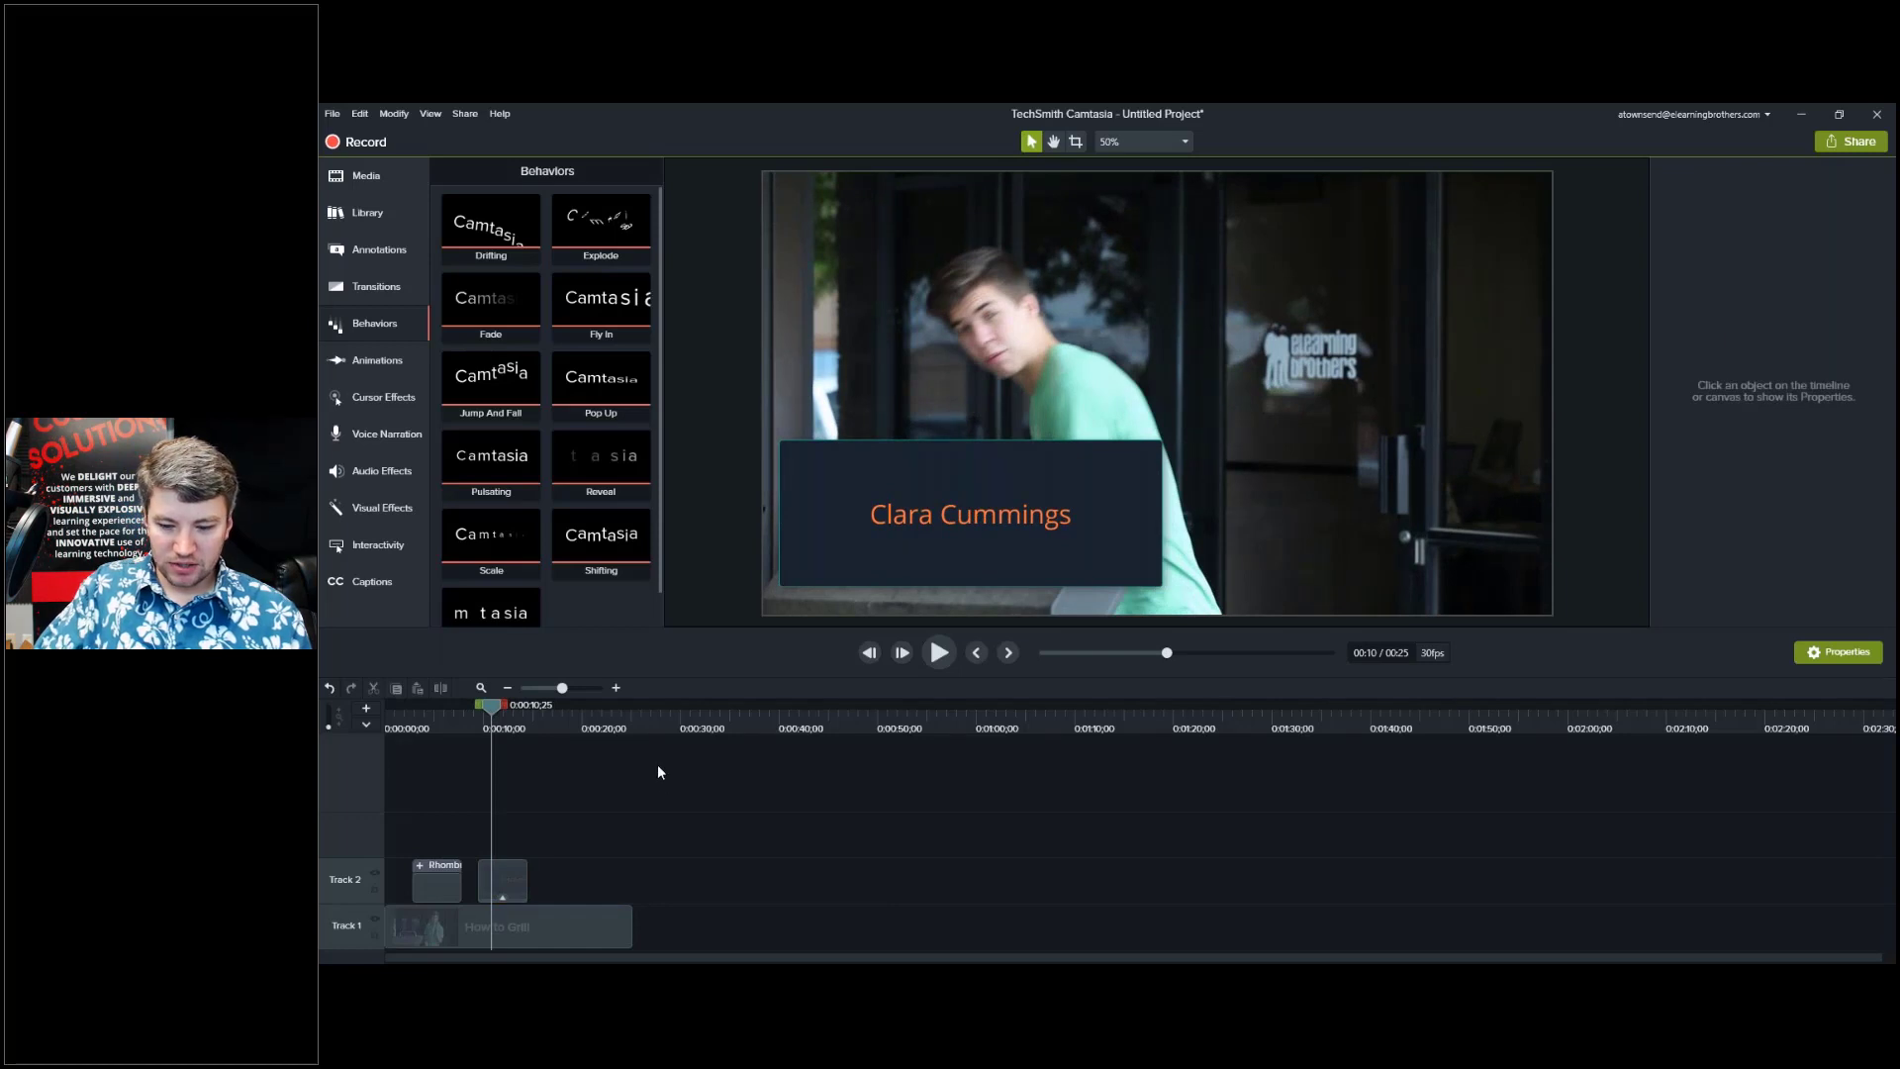
pyautogui.press('.')
pyautogui.press('.')
pyautogui.press('.')
pyautogui.press('.')
pyautogui.press('.')
pyautogui.press('.')
pyautogui.press('.')
pyautogui.press('.')
pyautogui.press('.')
pyautogui.press('.')
pyautogui.press('.')
pyautogui.press('.')
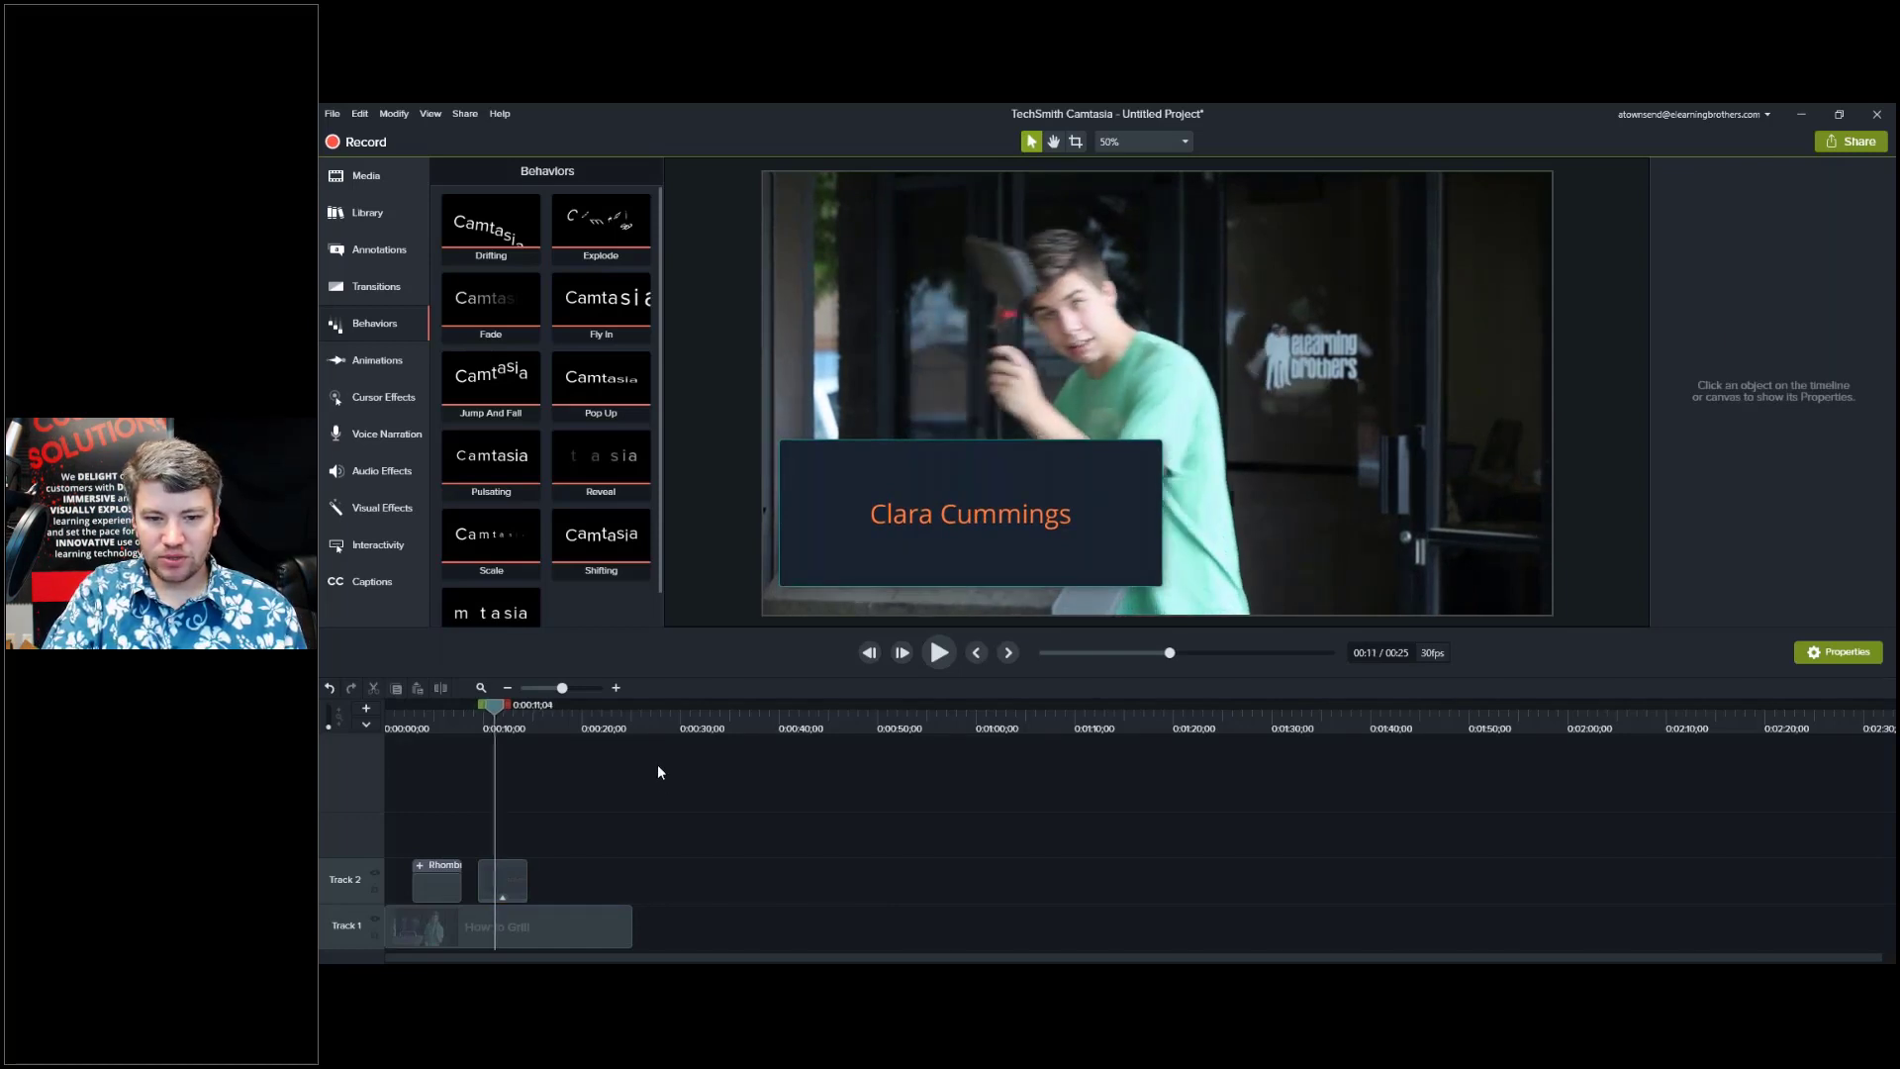
pyautogui.press('.')
pyautogui.press('.')
pyautogui.press('.')
pyautogui.press('.')
pyautogui.press('.')
pyautogui.press('.')
pyautogui.press('.')
pyautogui.press('.')
pyautogui.press('.')
pyautogui.press('.')
pyautogui.press('.')
pyautogui.press('.')
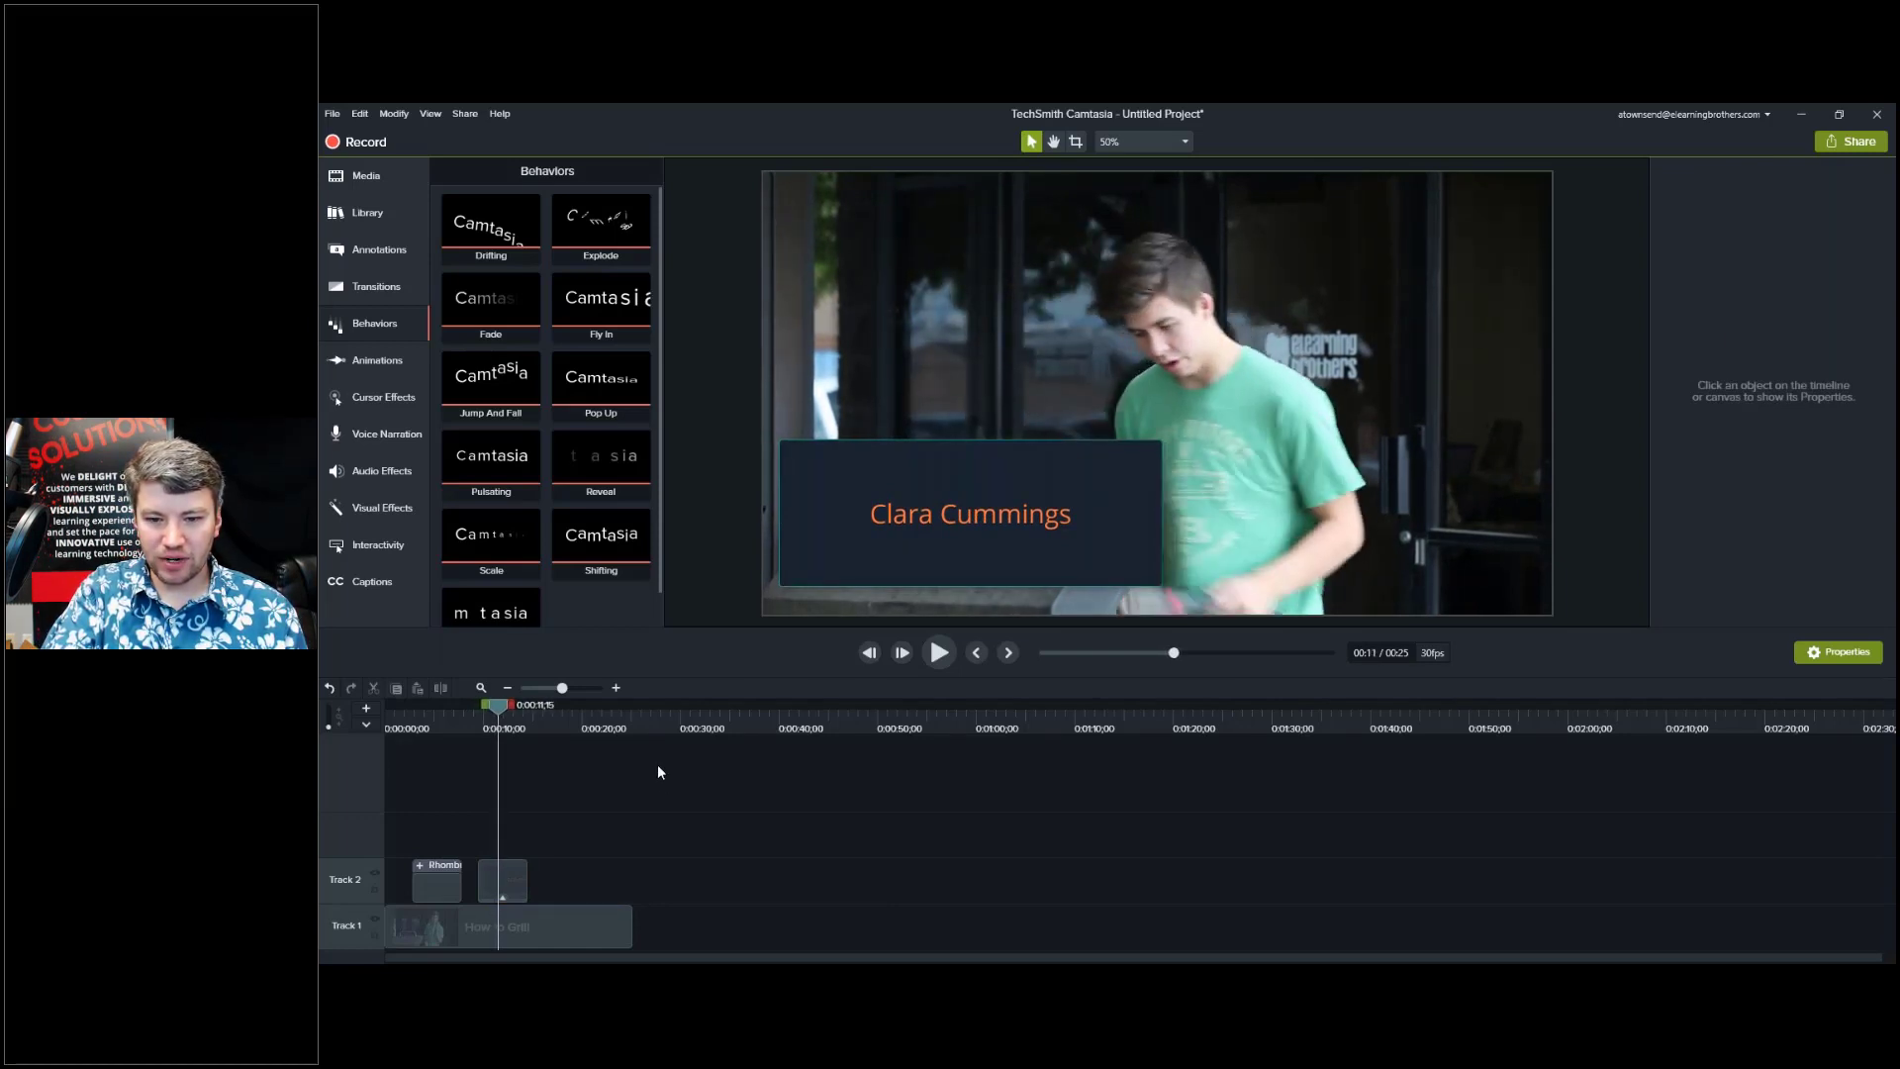
pyautogui.press('.')
pyautogui.press('.')
pyautogui.press('.')
pyautogui.press('.')
pyautogui.press('.')
pyautogui.press('.')
pyautogui.press('.')
pyautogui.press('.')
pyautogui.press('.')
pyautogui.press('.')
pyautogui.press('.')
pyautogui.press('.')
pyautogui.press('.')
pyautogui.press('.')
pyautogui.press('.')
pyautogui.press('.')
pyautogui.press('.')
pyautogui.press('.')
pyautogui.press('.')
pyautogui.press('.')
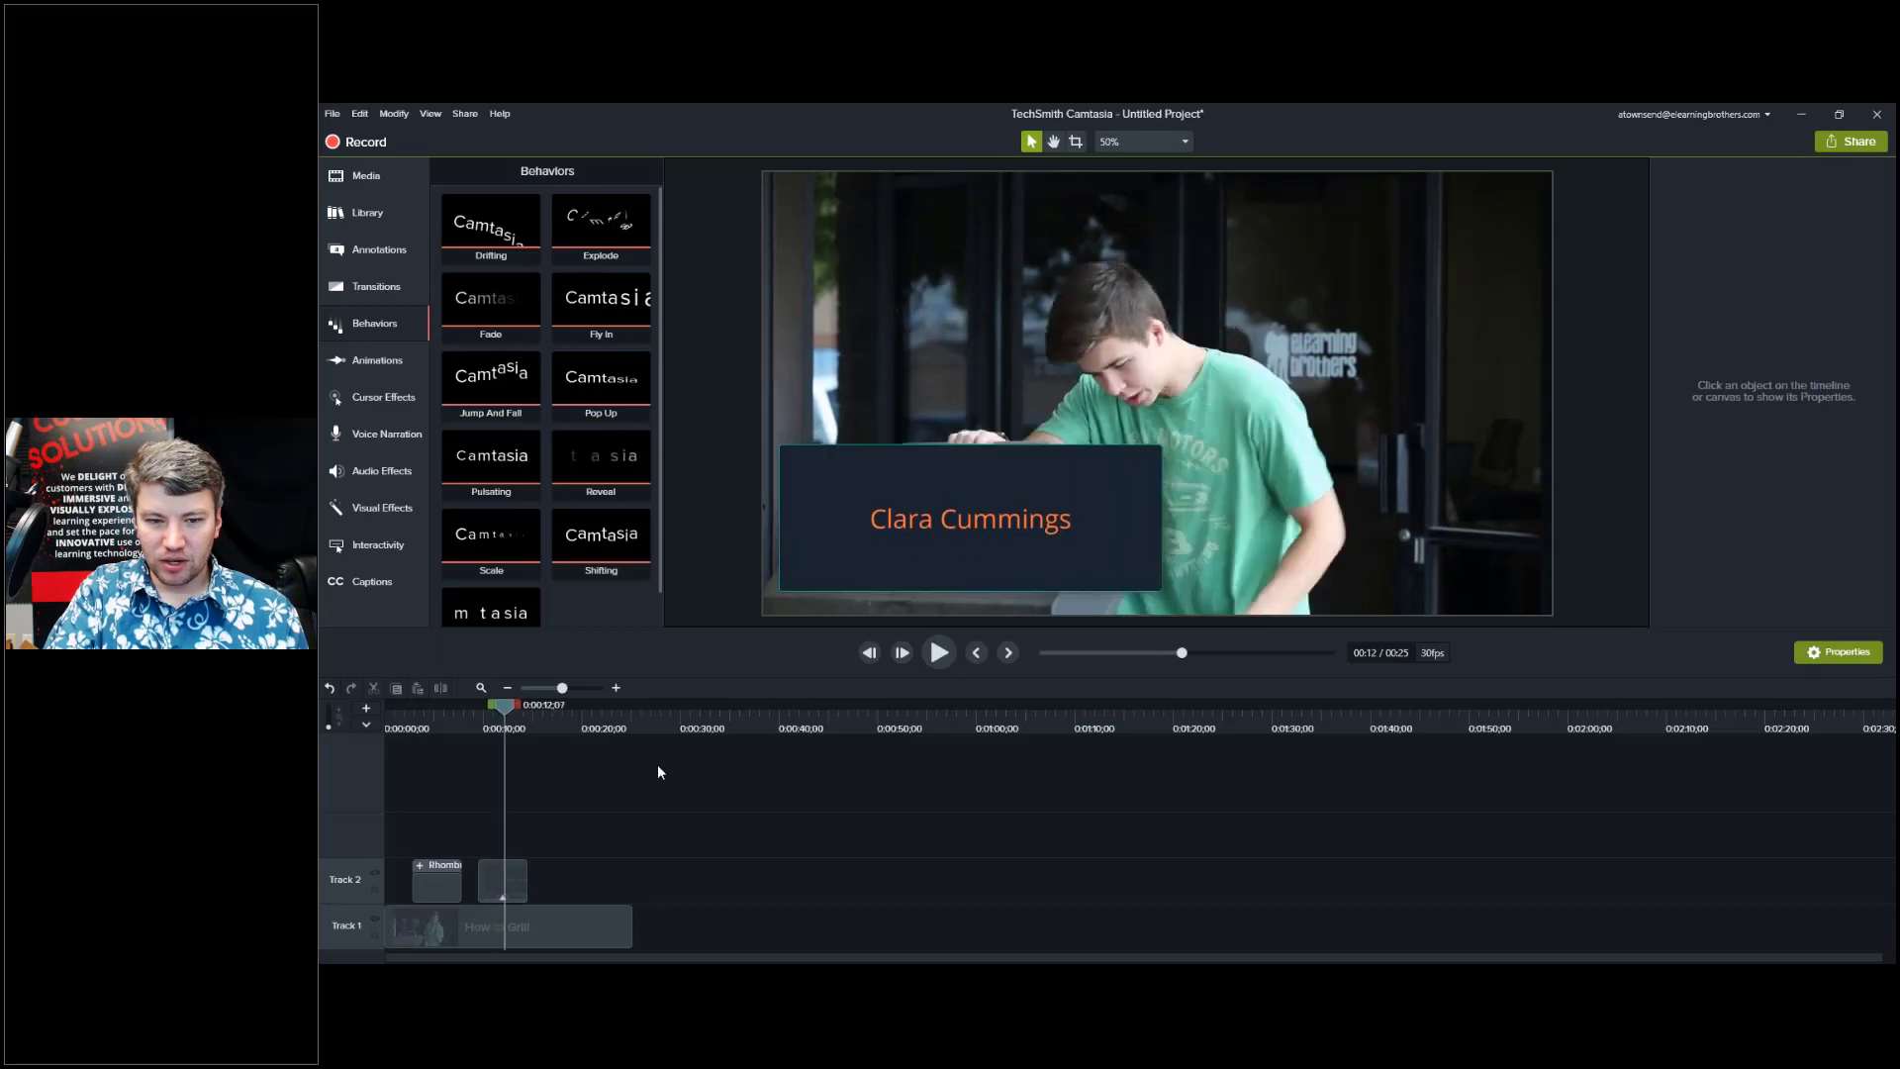
pyautogui.press('.')
pyautogui.press('.')
pyautogui.press('.')
pyautogui.press('.')
pyautogui.press('.')
pyautogui.press('.')
pyautogui.press('.')
pyautogui.press('.')
pyautogui.press('.')
pyautogui.press('.')
pyautogui.press('.')
pyautogui.press('.')
pyautogui.press('.')
pyautogui.press('.')
pyautogui.press('.')
pyautogui.press('.')
pyautogui.press('.')
pyautogui.press('.')
pyautogui.press('.')
pyautogui.press('.')
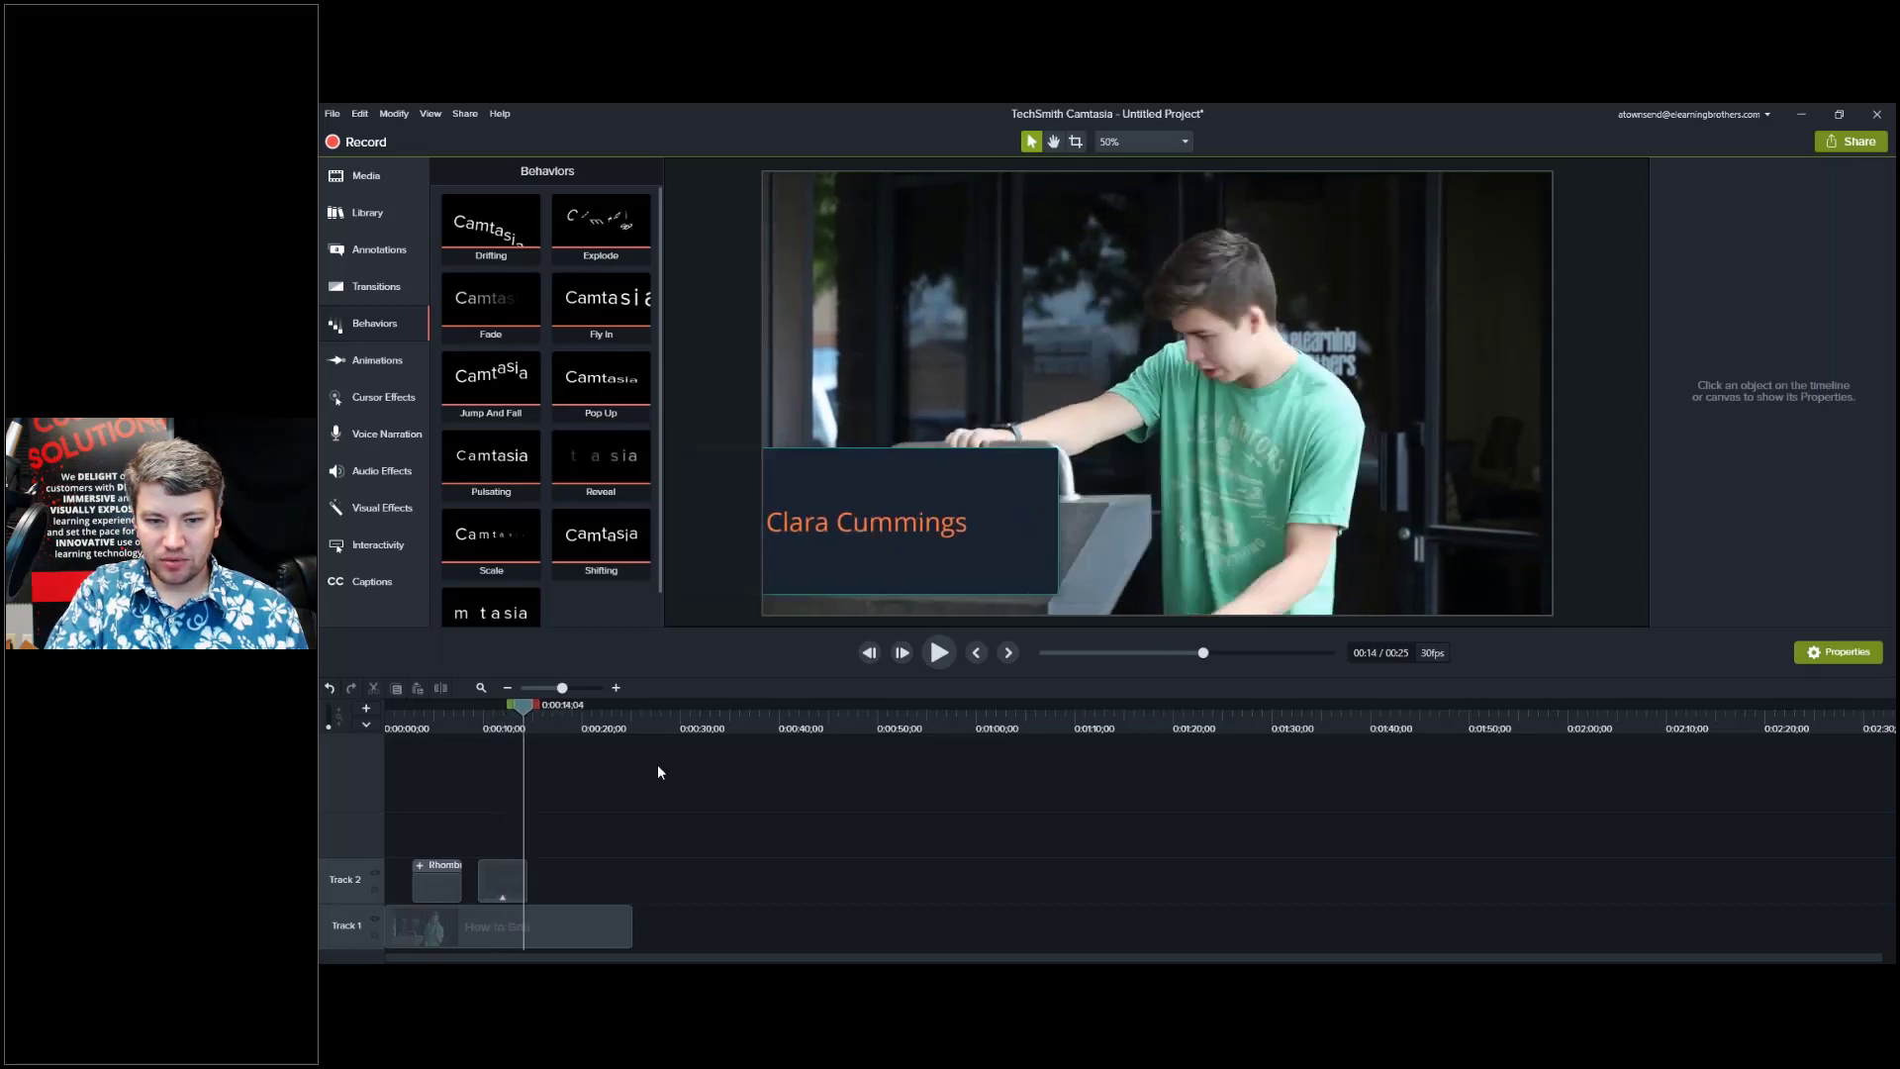
pyautogui.click(509, 727)
pyautogui.click(496, 730)
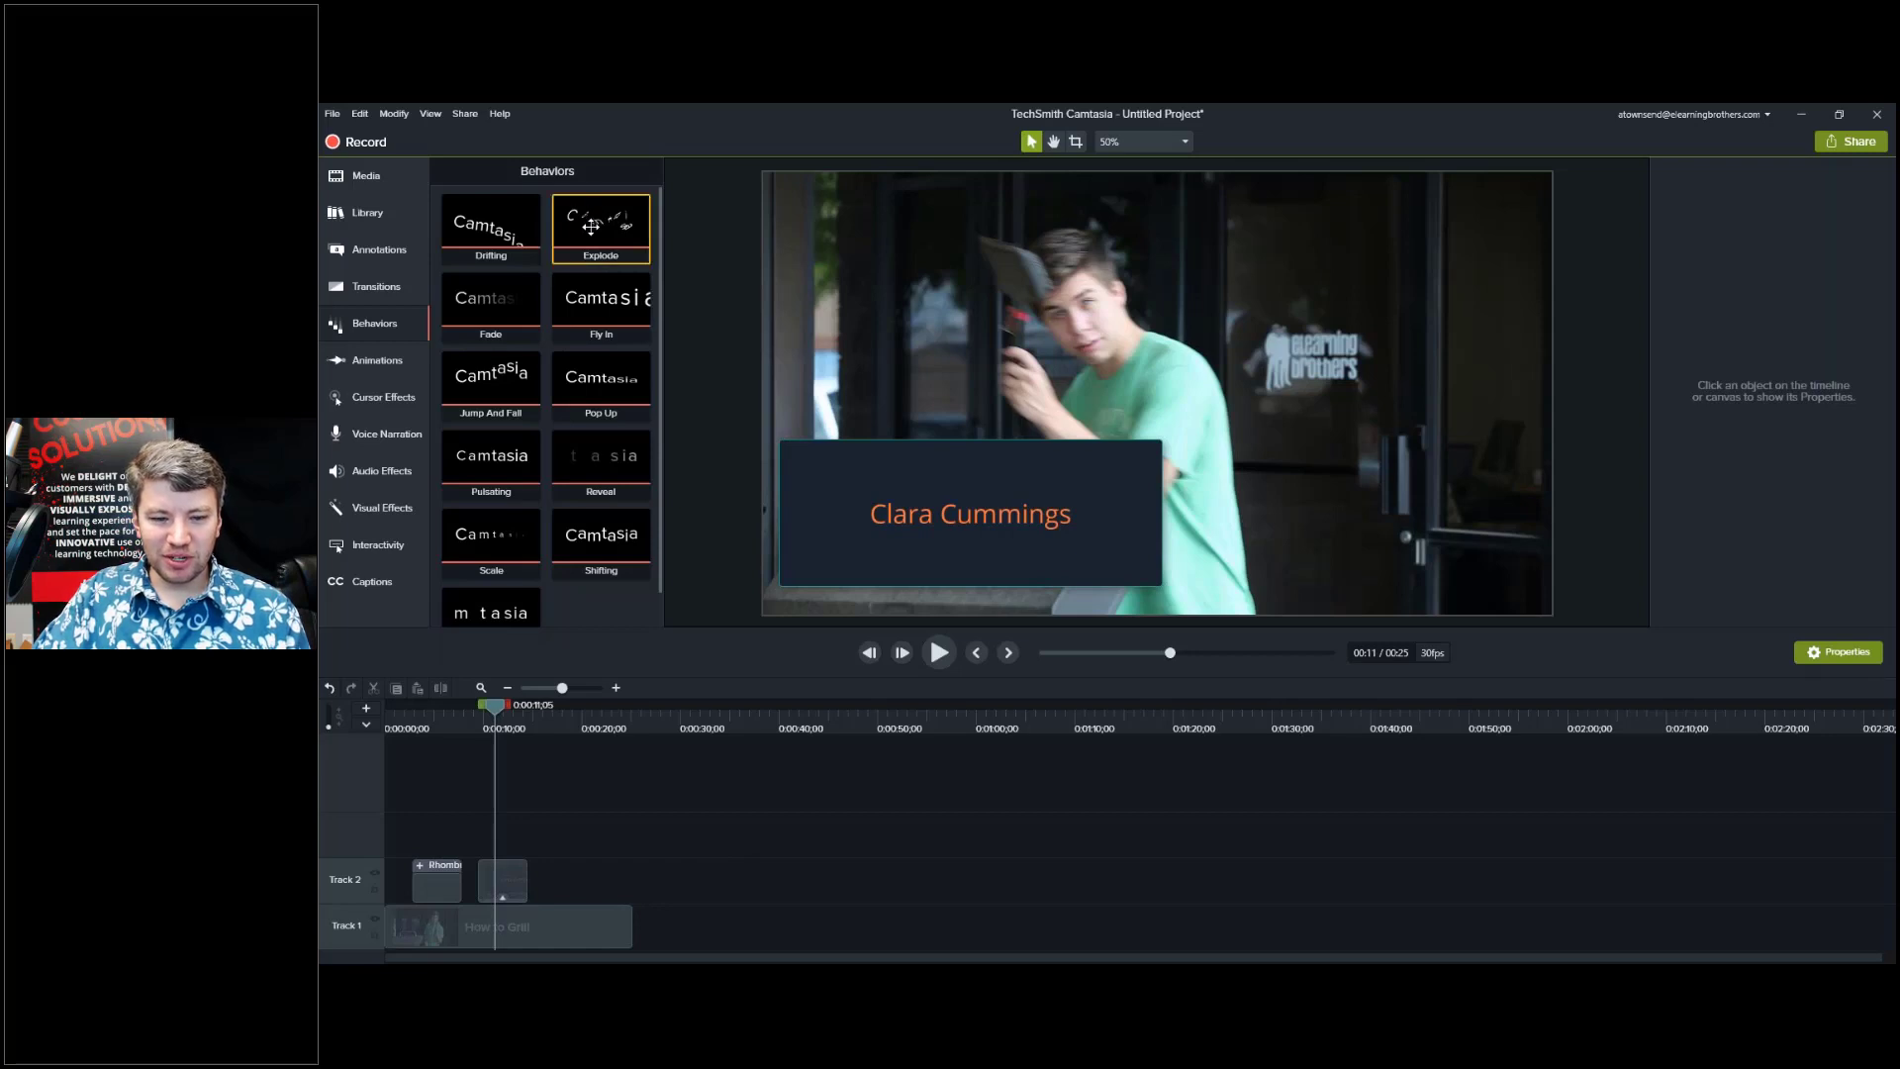
# Add an ABC callout on Track 2 after the name title, place it lower right, and type 'eLearning Brothers'.
pyautogui.click(500, 880)
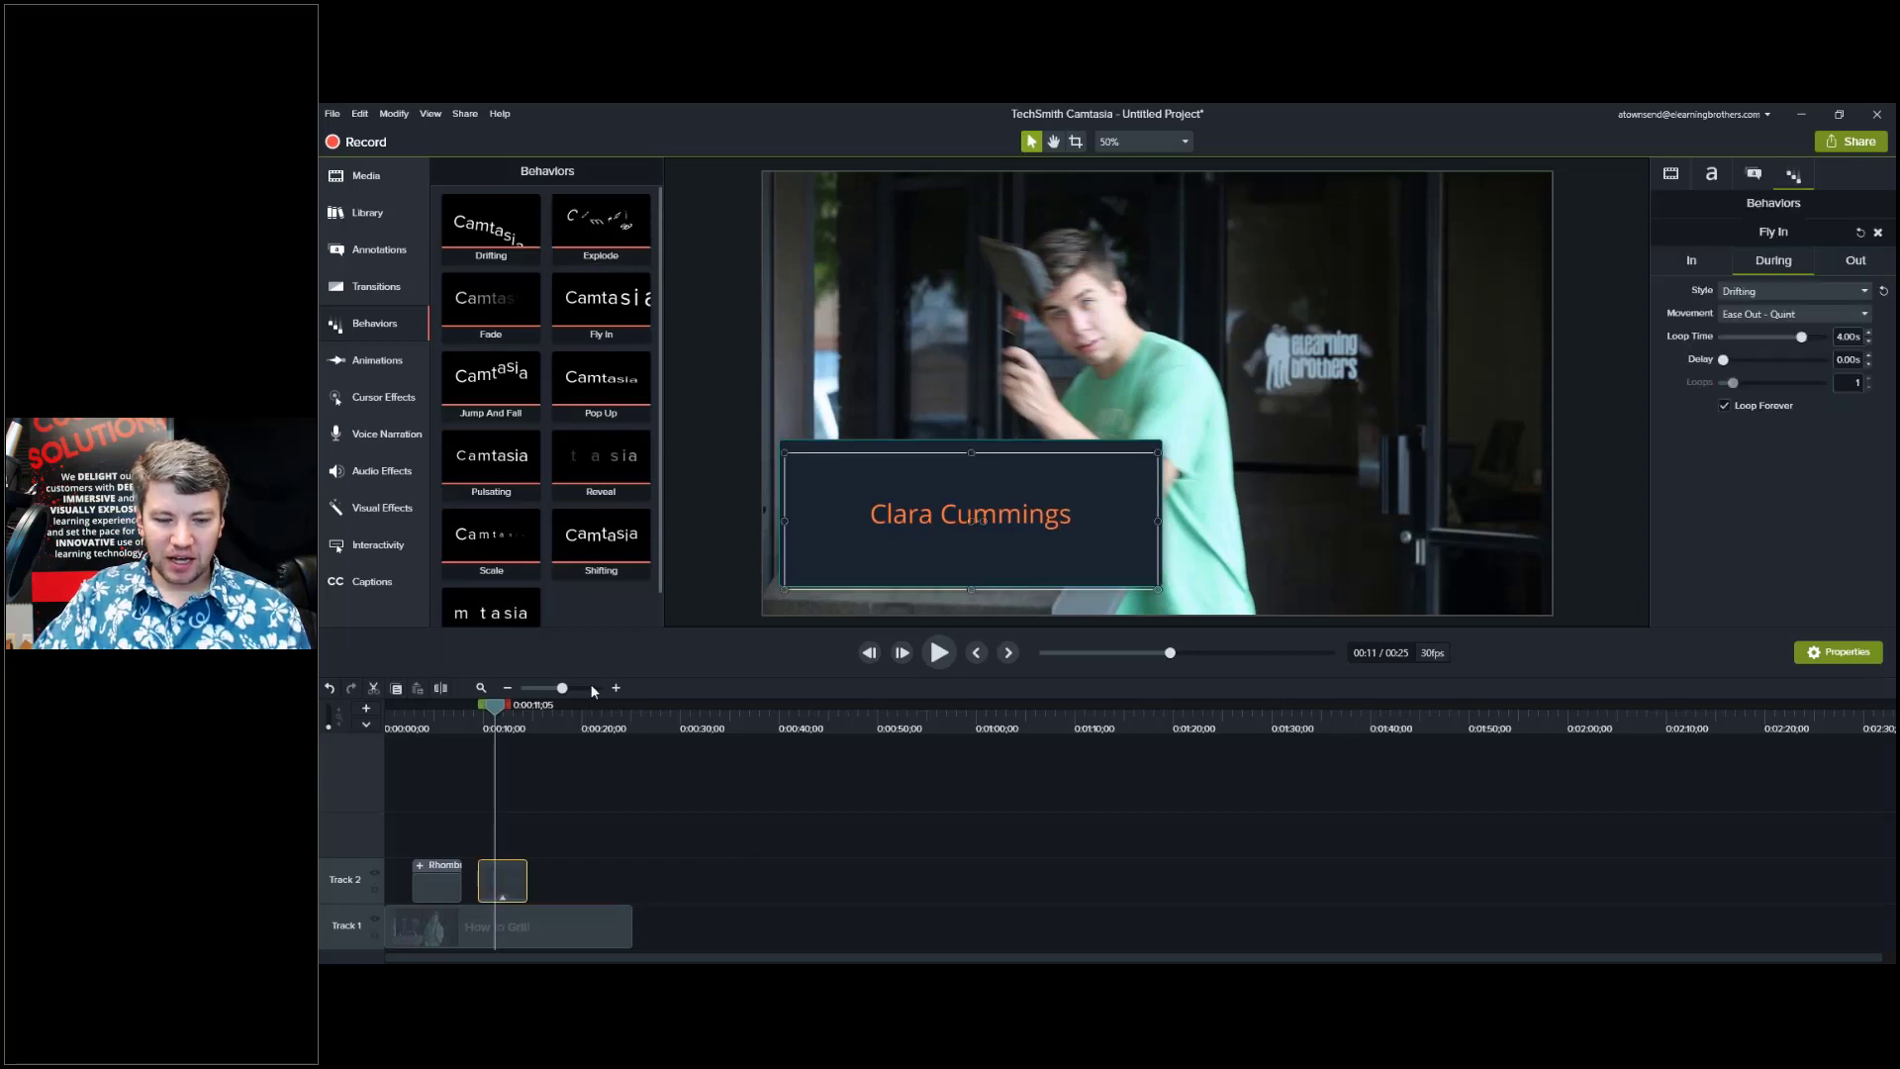
pyautogui.click(538, 723)
pyautogui.click(384, 255)
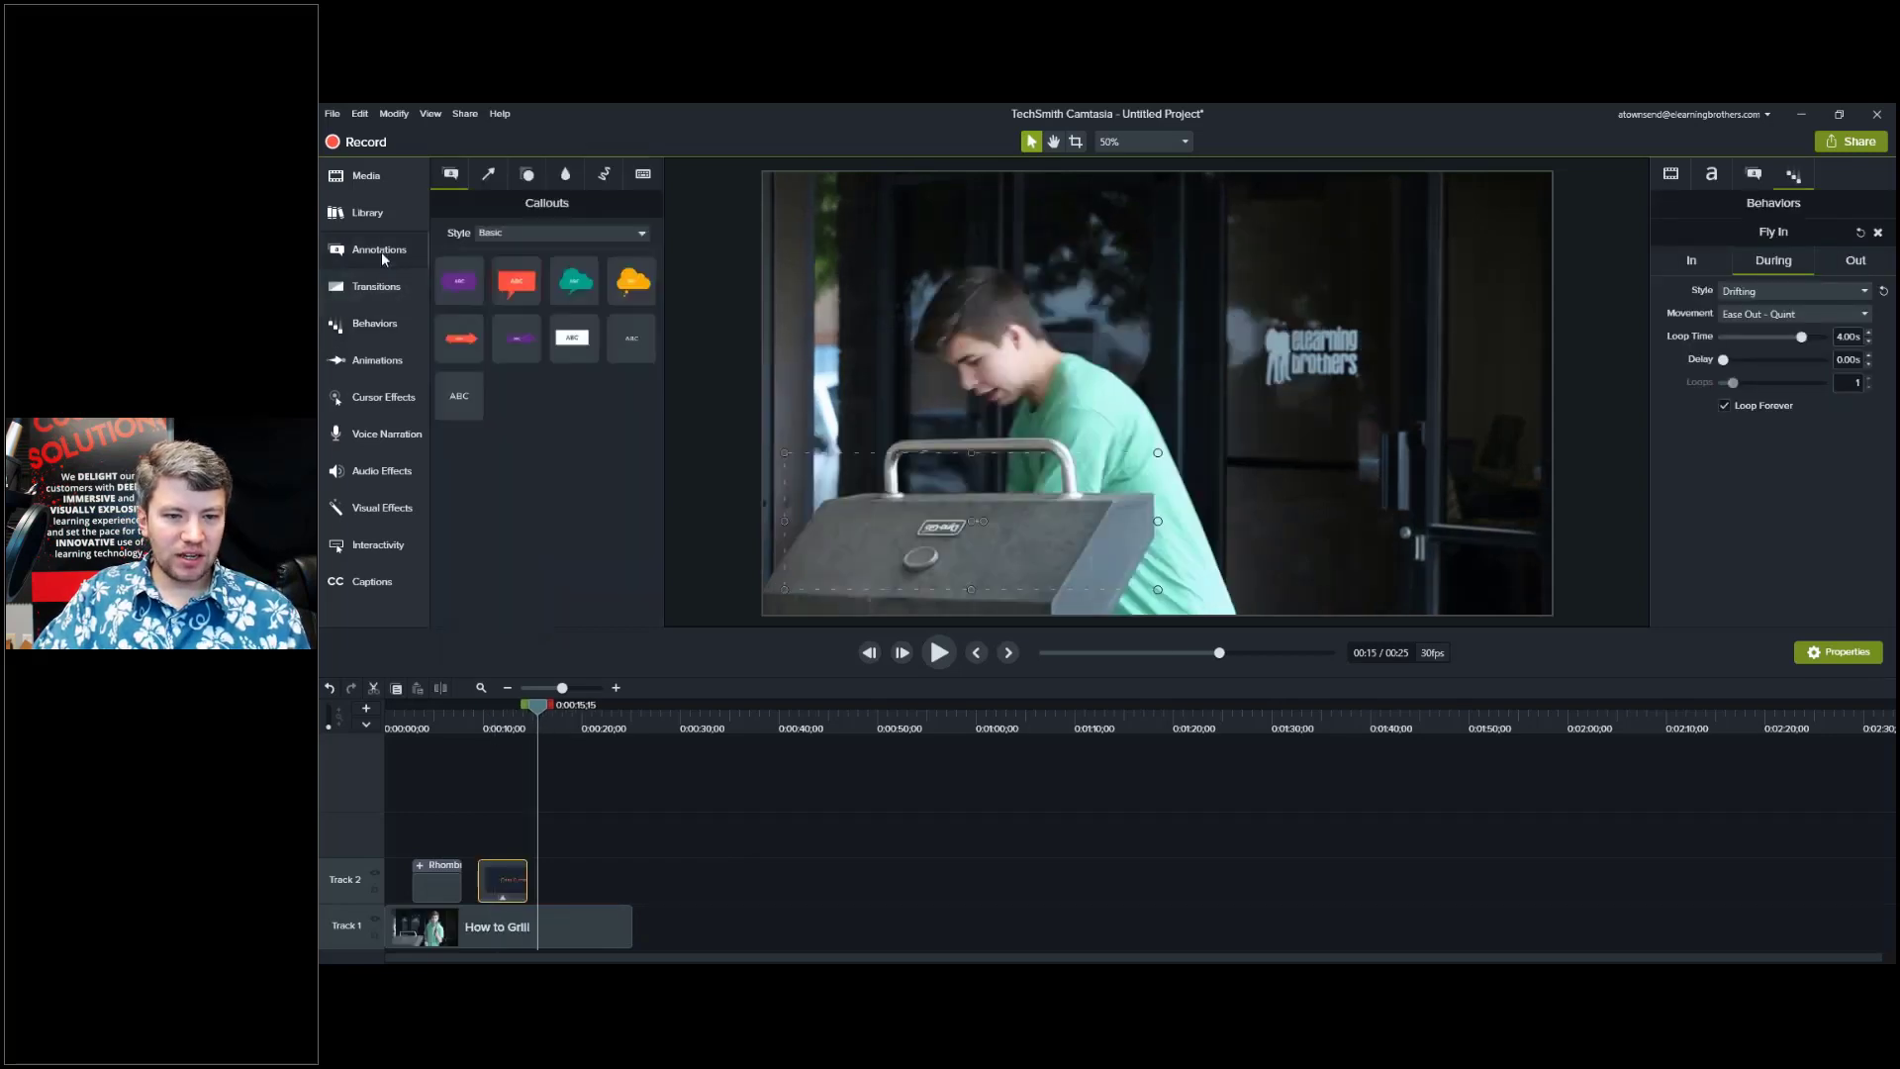
pyautogui.moveTo(459, 396); pyautogui.dragTo(535, 885)
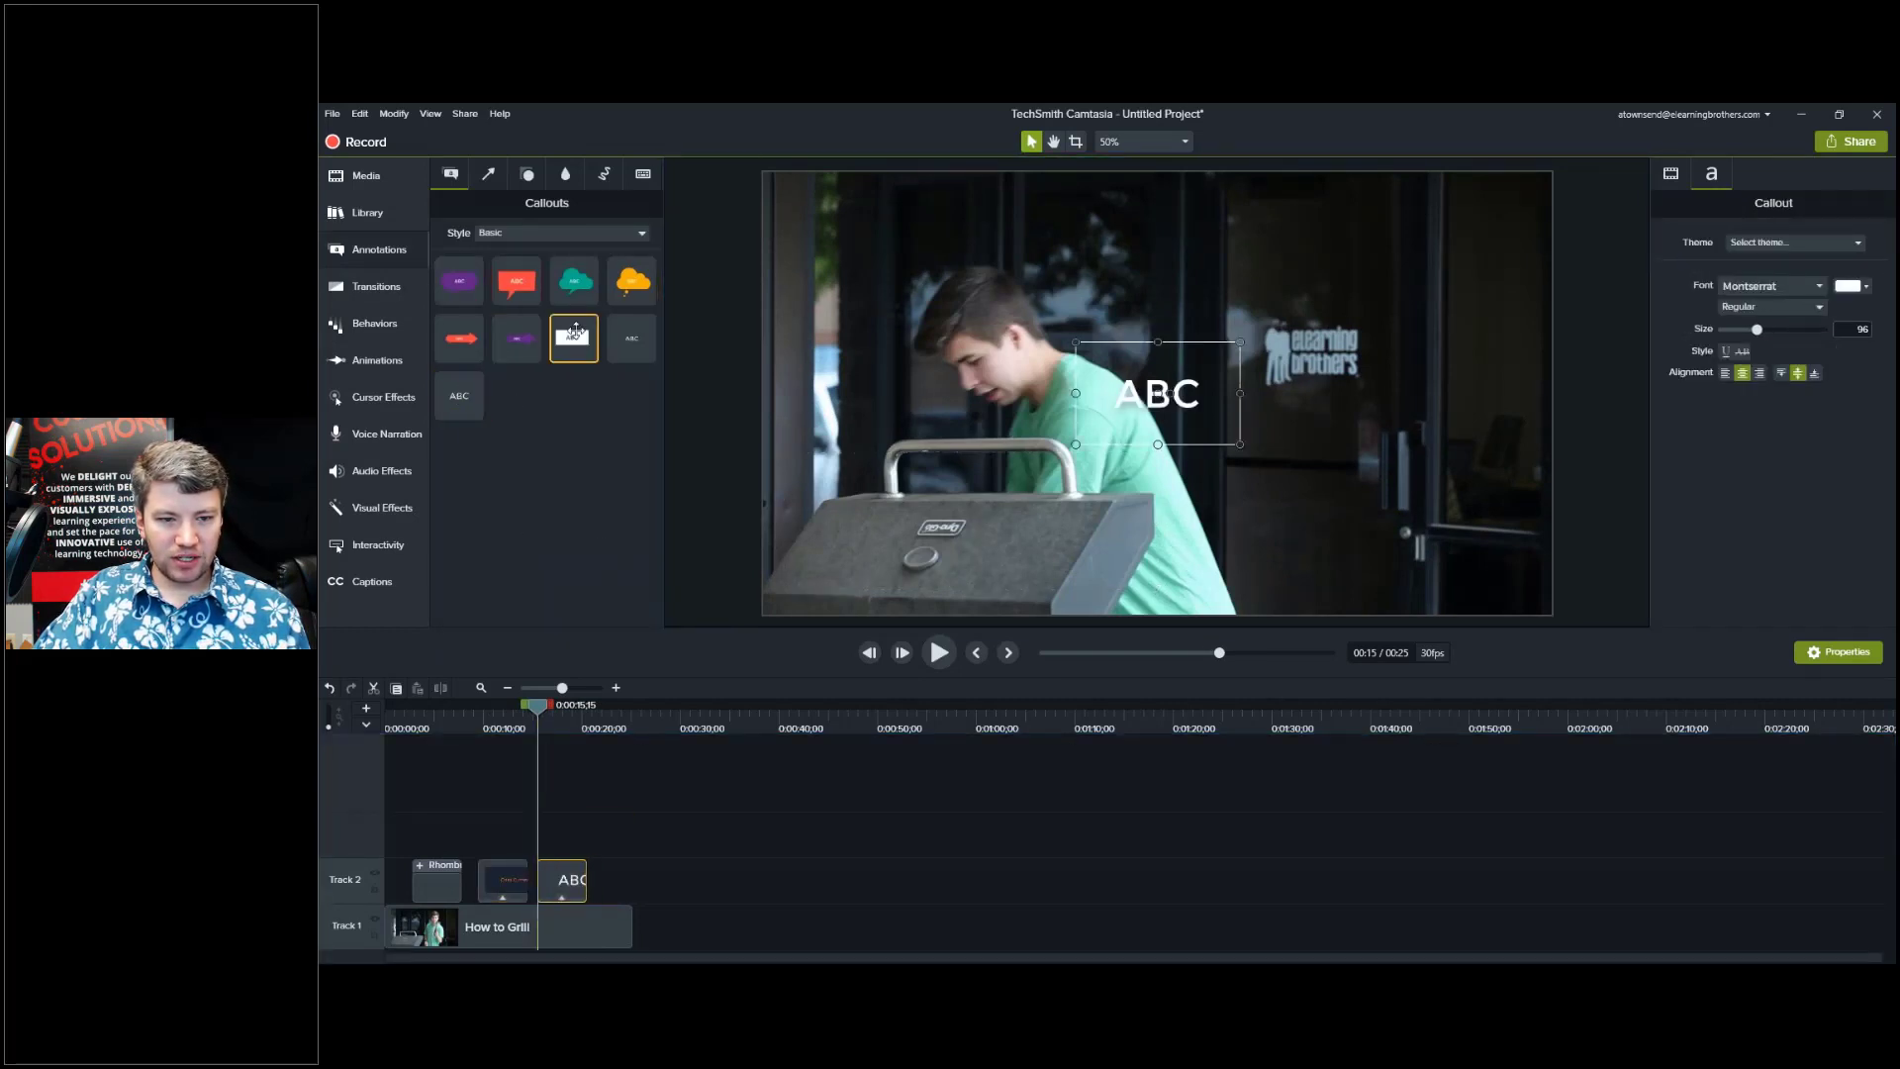
pyautogui.moveTo(1181, 401); pyautogui.dragTo(1421, 550)
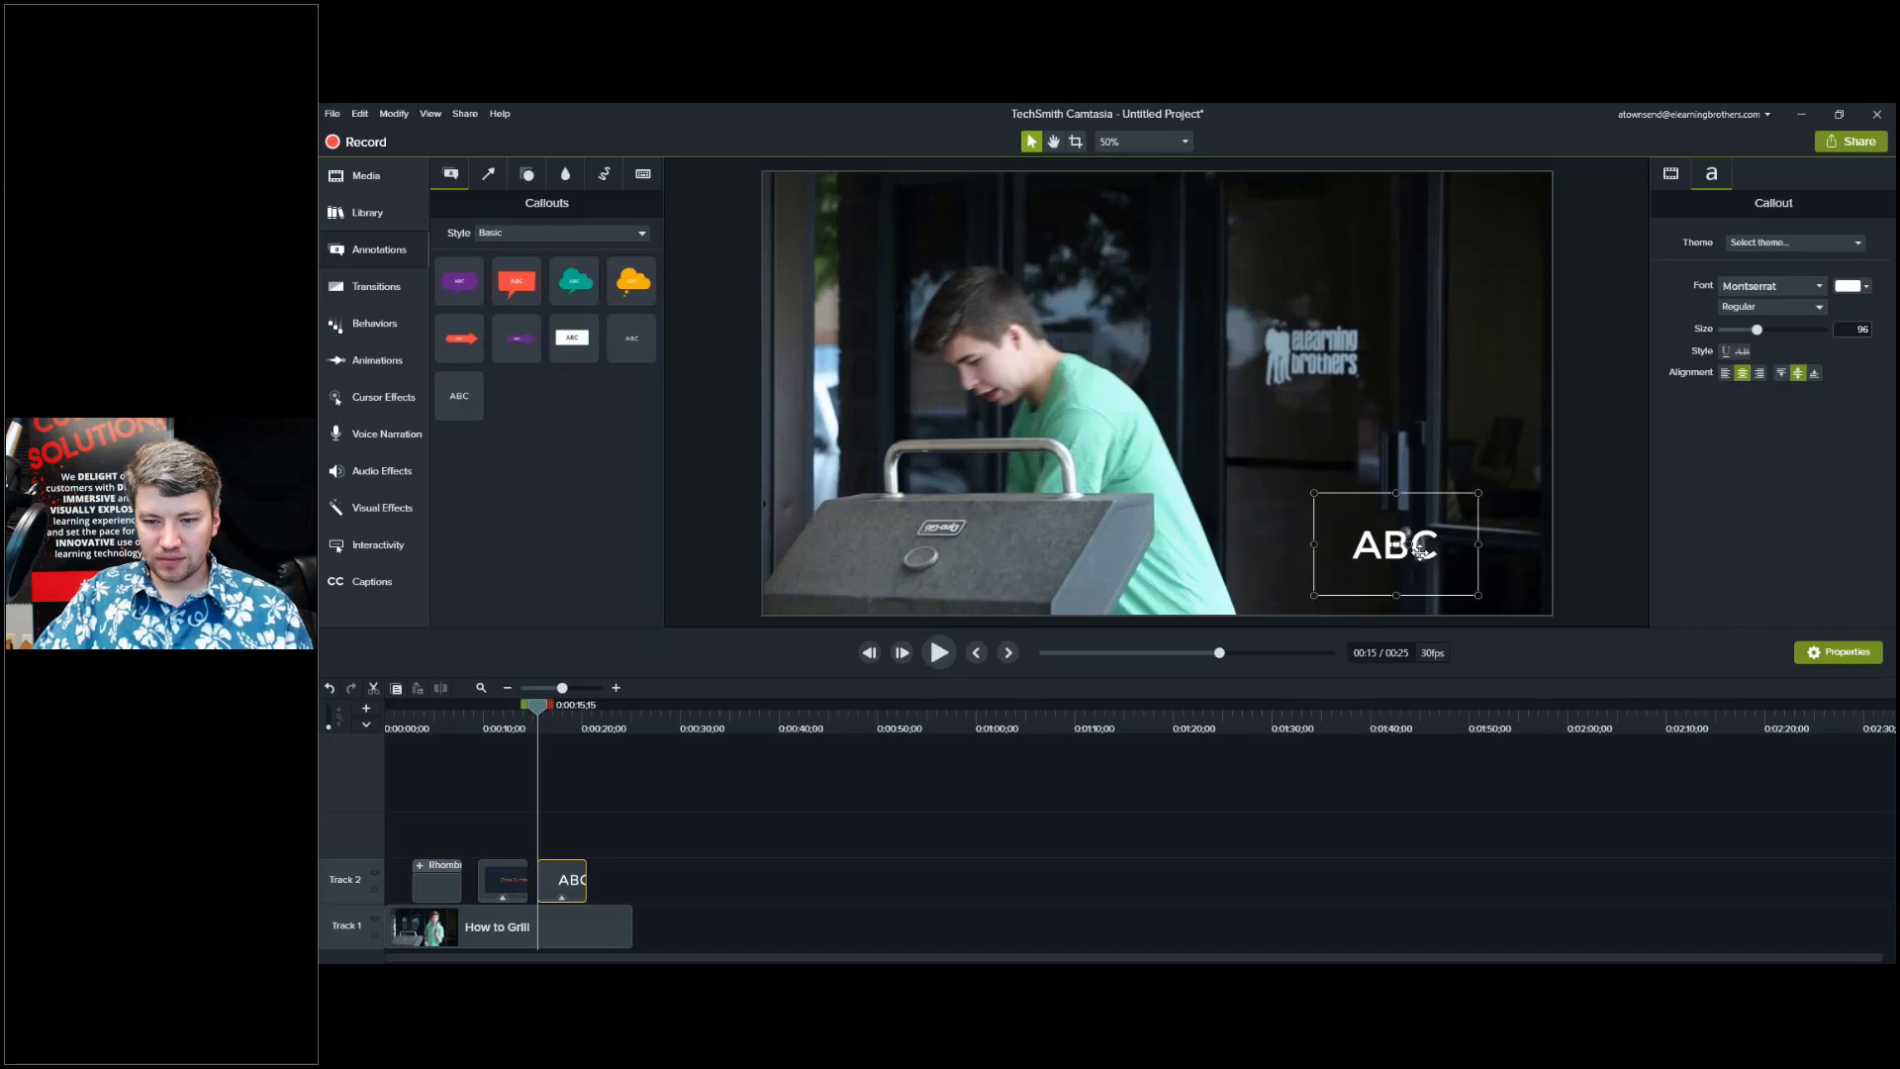
pyautogui.doubleClick(1423, 549)
pyautogui.write('eLearn')
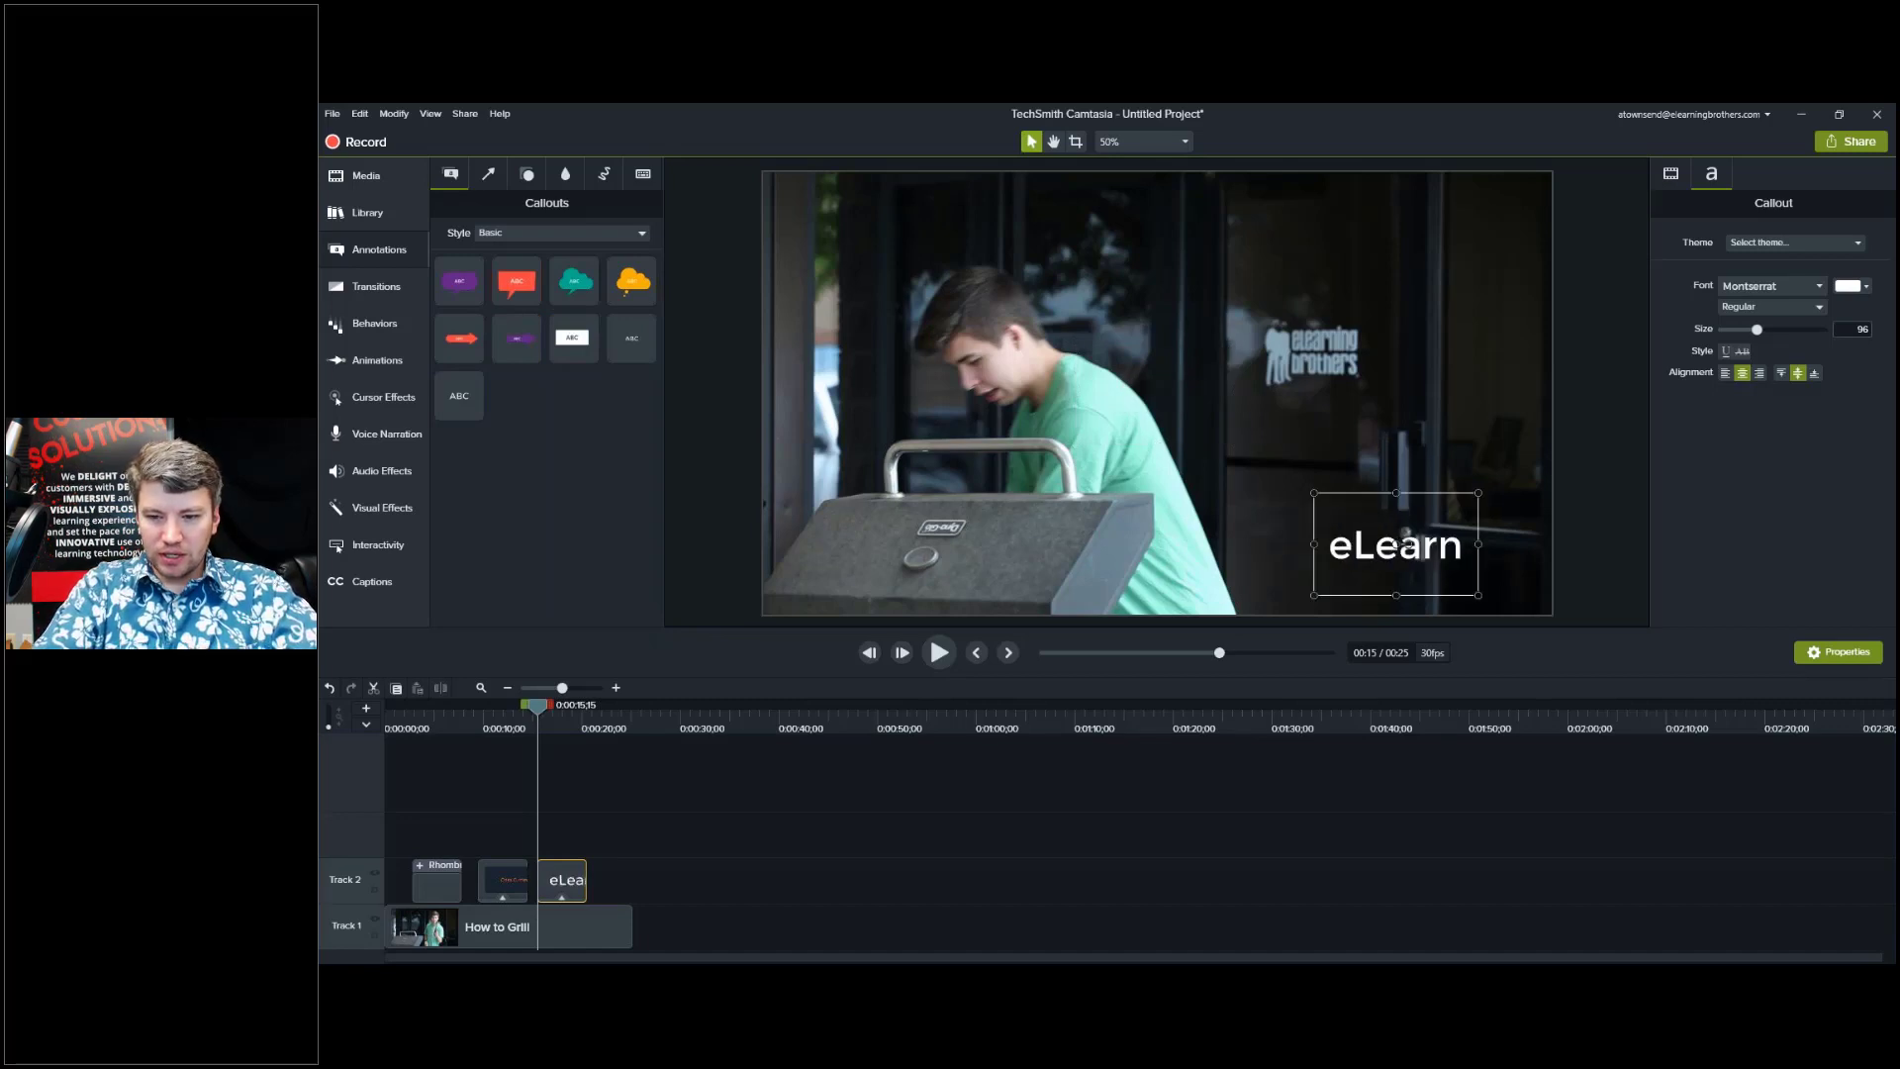
pyautogui.write('ing Brothers')
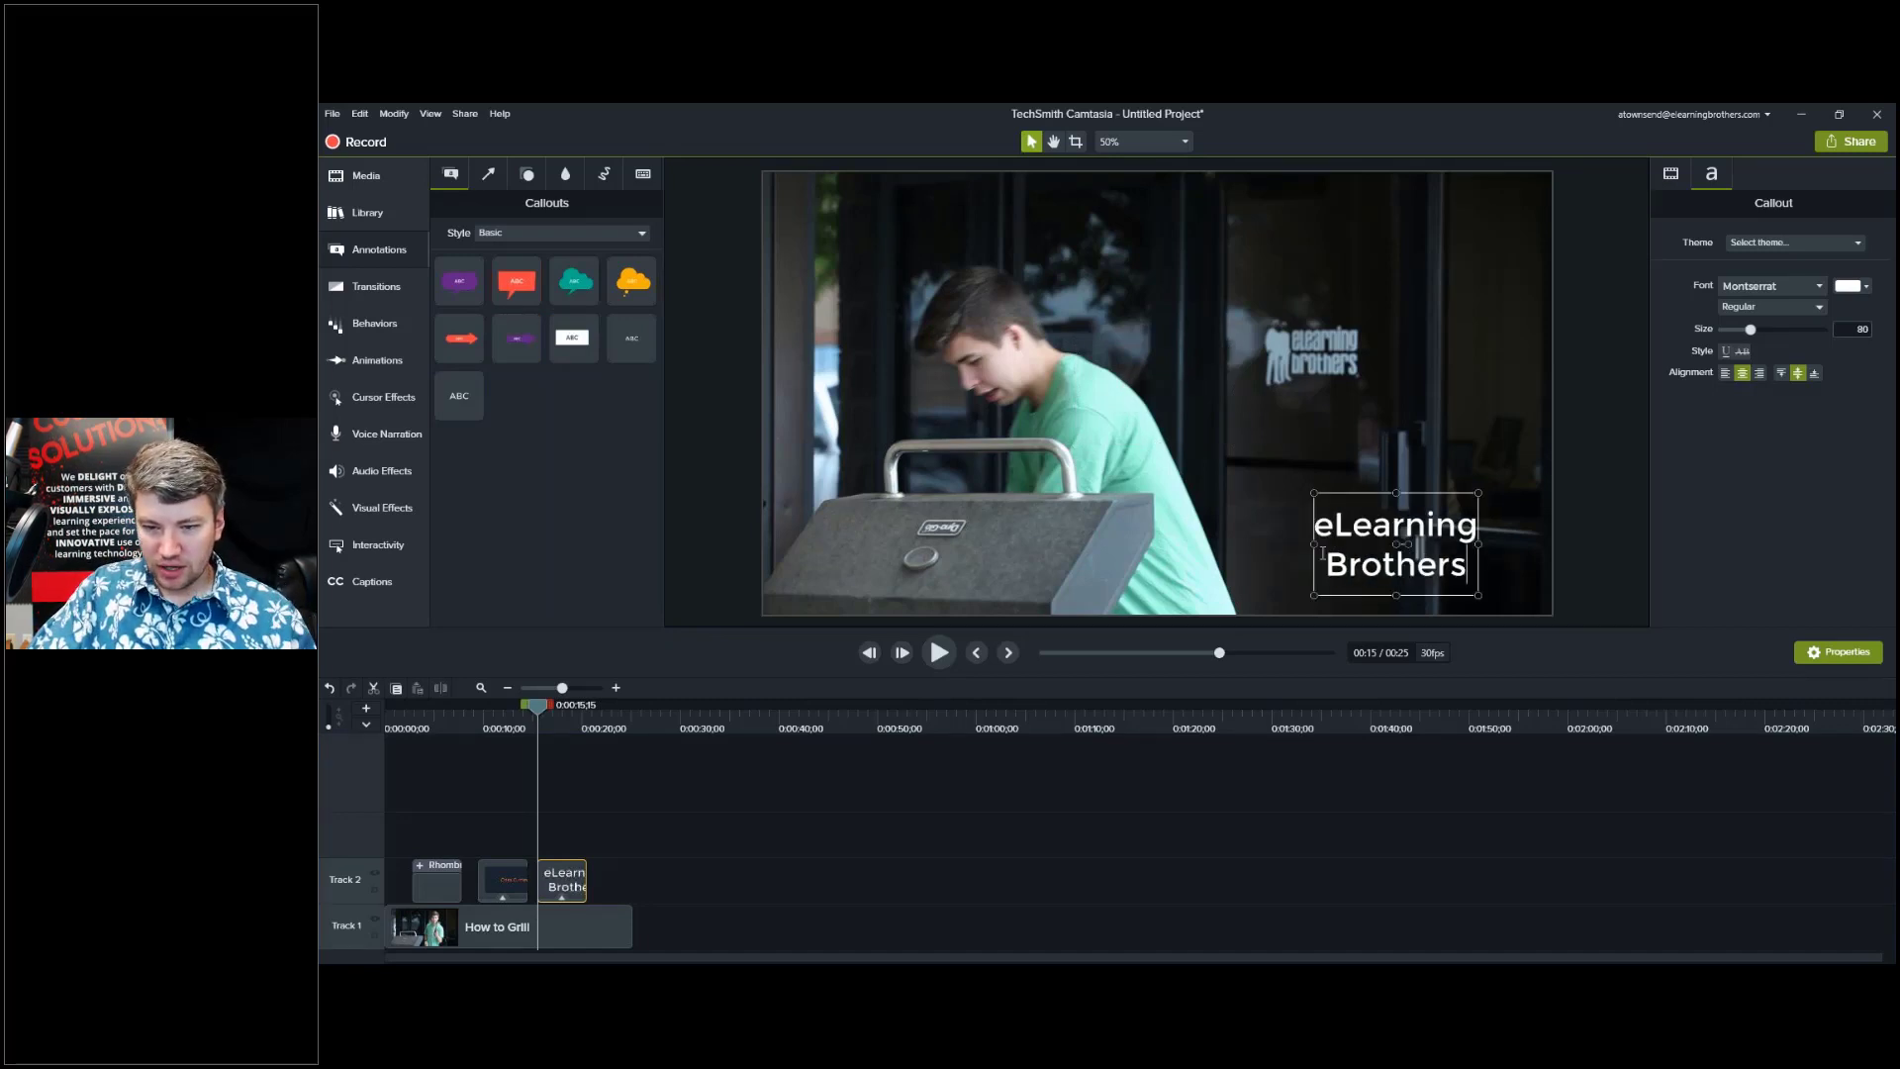
# Widen the callout box to one line, set its text size to 155, and nudge it lower right.
pyautogui.moveTo(1314, 544); pyautogui.dragTo(1153, 562)
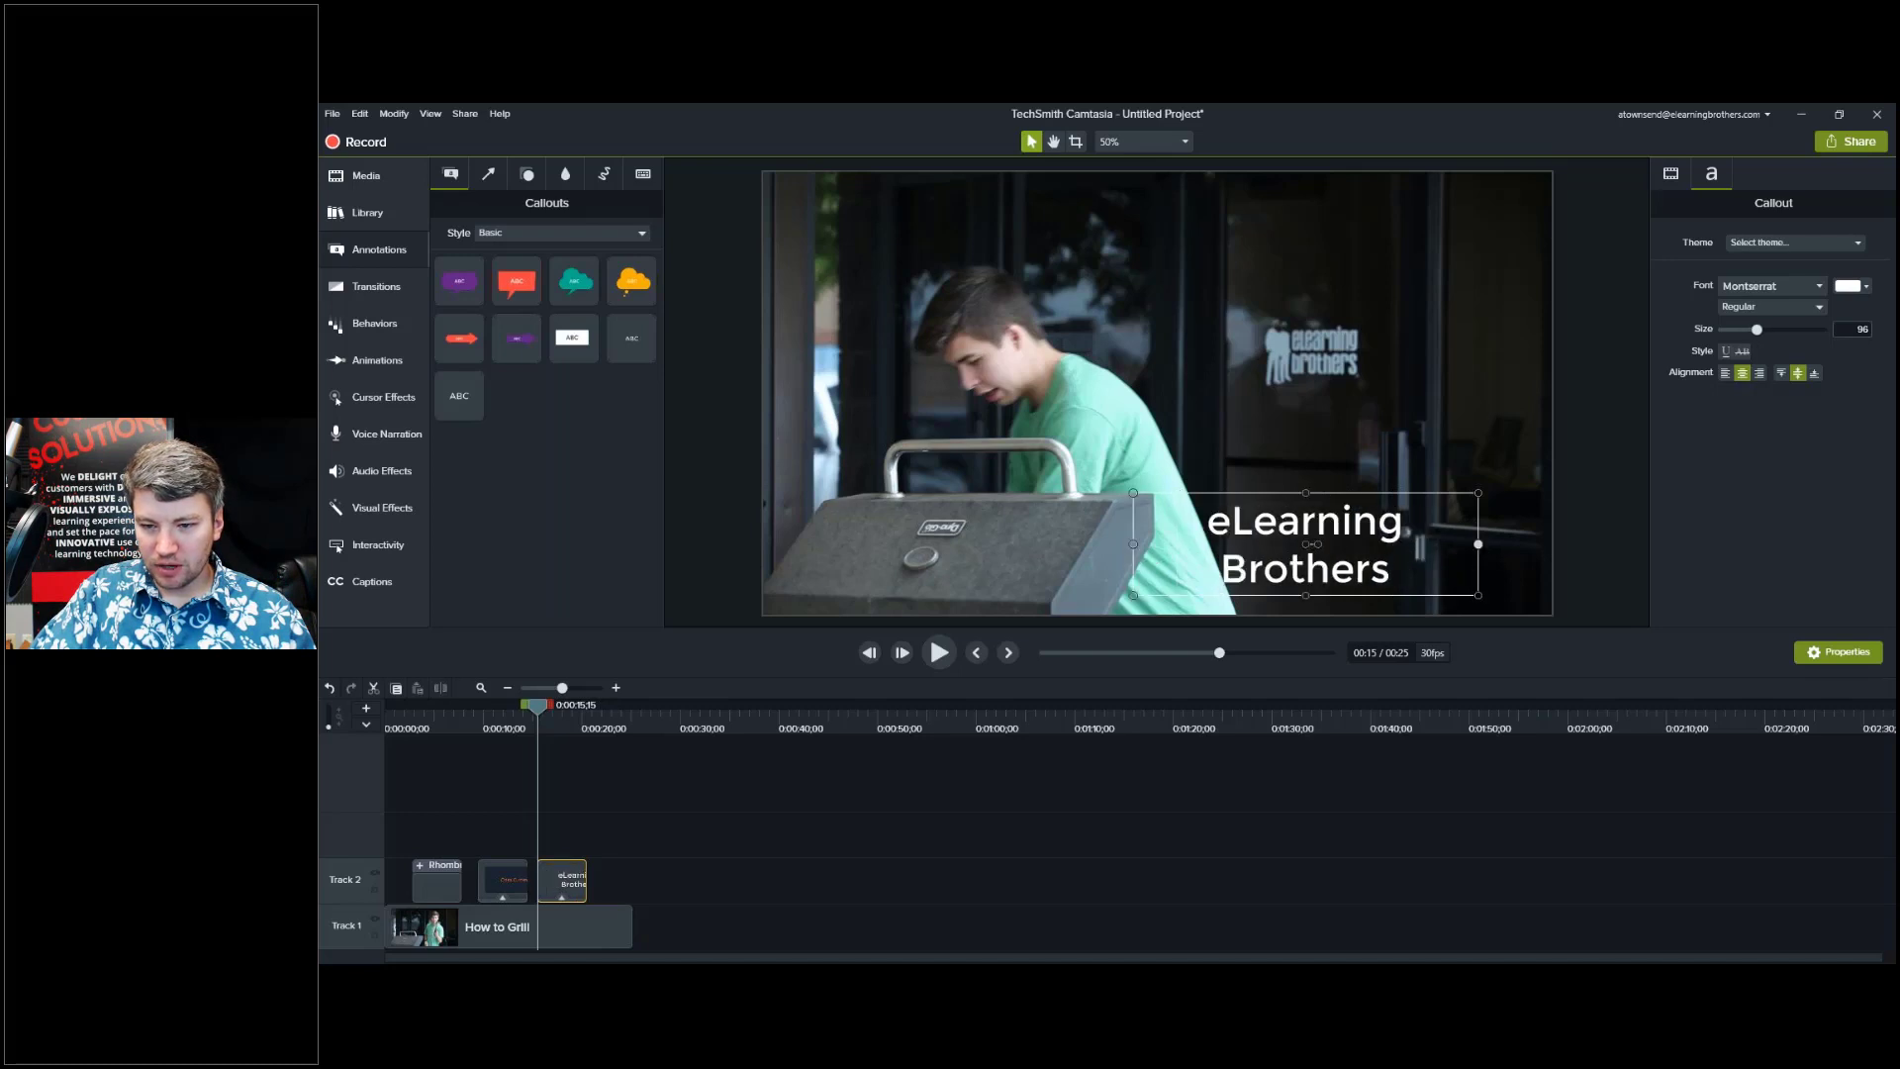
pyautogui.moveTo(1479, 543); pyautogui.dragTo(1521, 544)
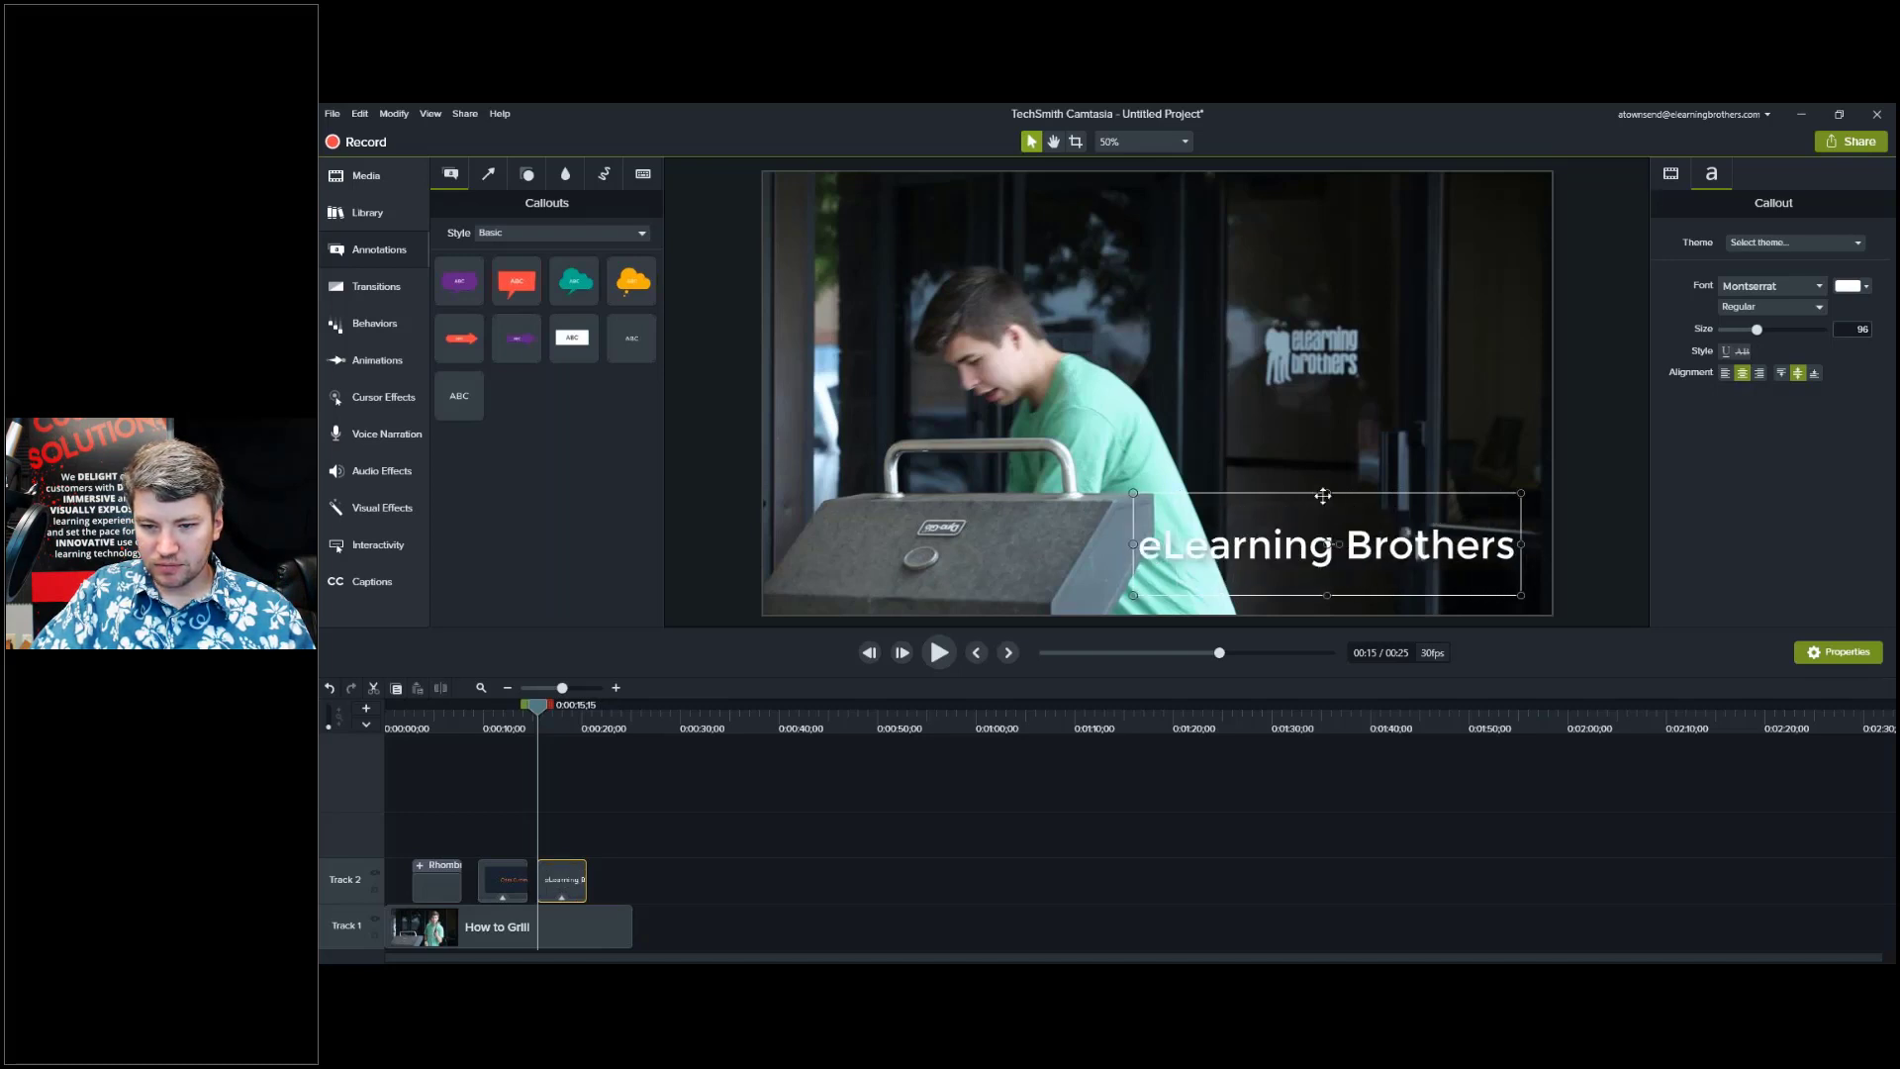
pyautogui.moveTo(1323, 495); pyautogui.dragTo(1327, 393)
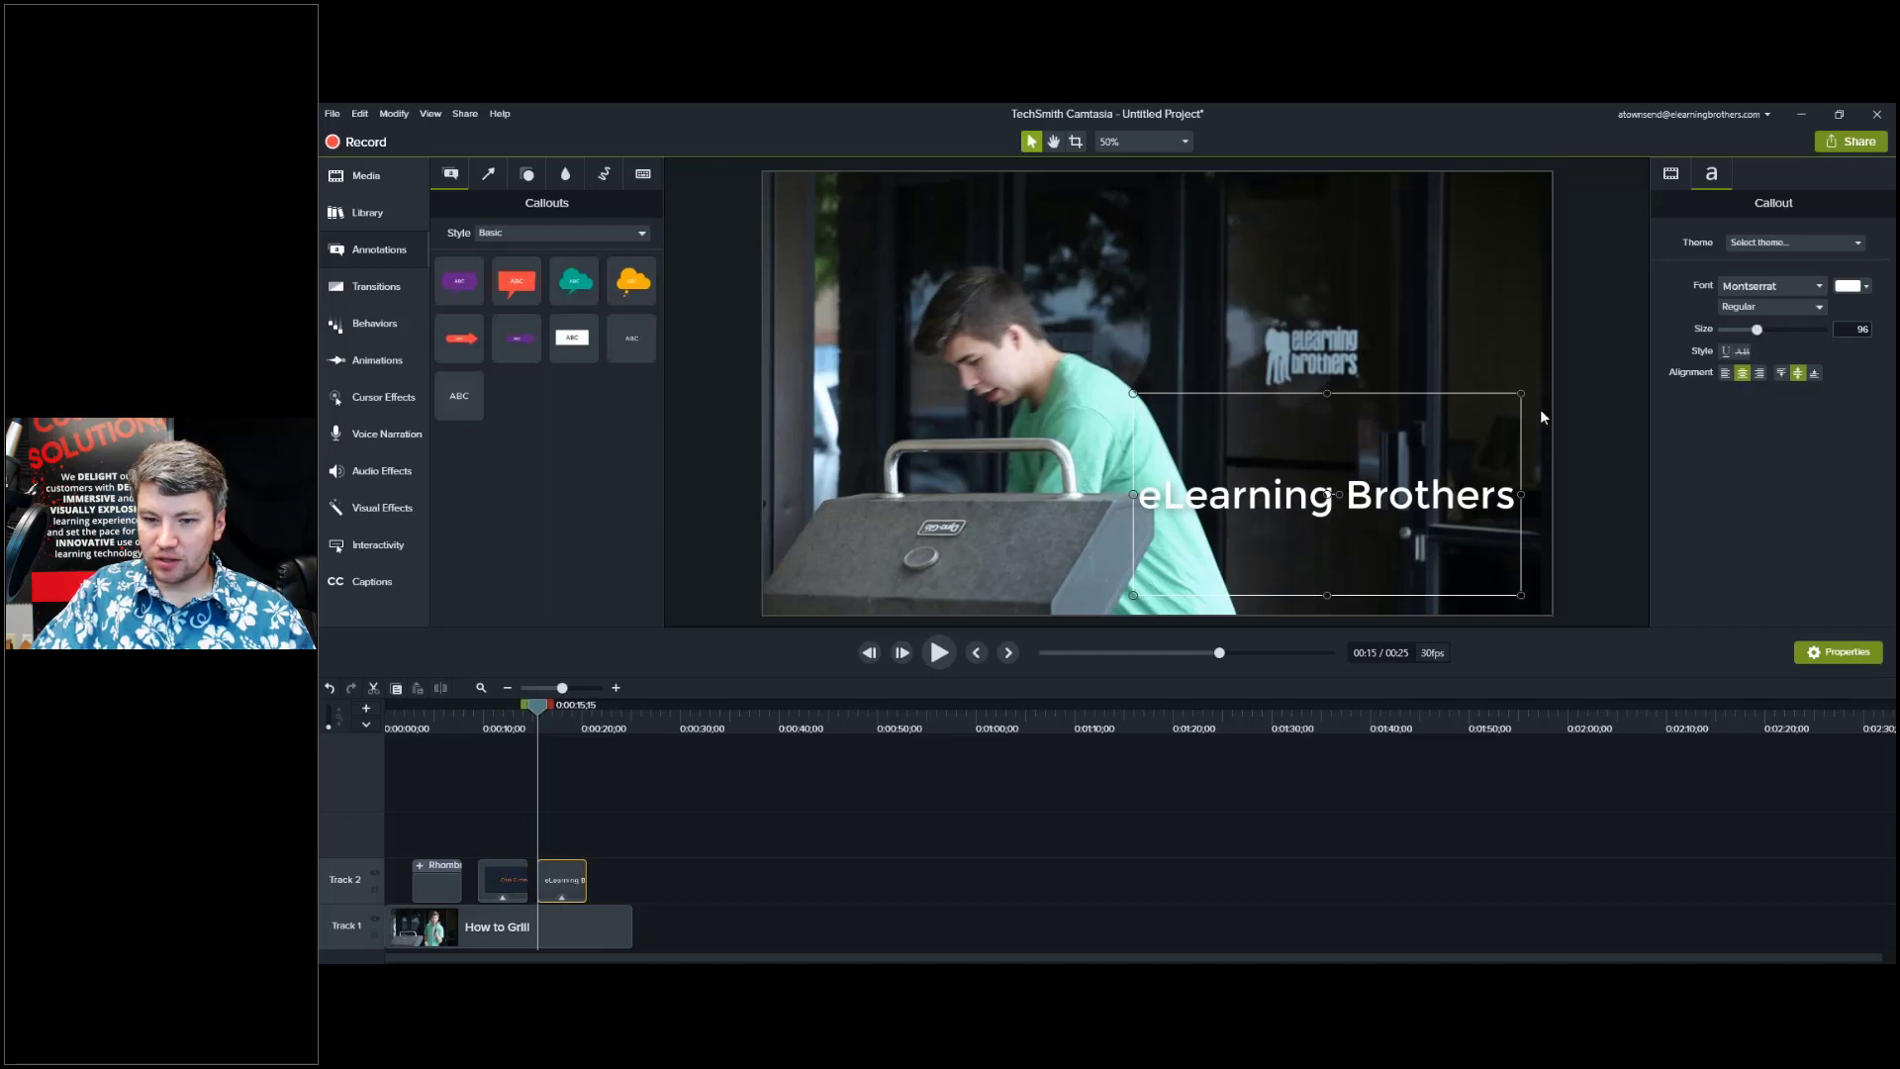
pyautogui.doubleClick(1392, 516)
pyautogui.moveTo(1761, 328); pyautogui.dragTo(1786, 340)
pyautogui.click(1274, 845)
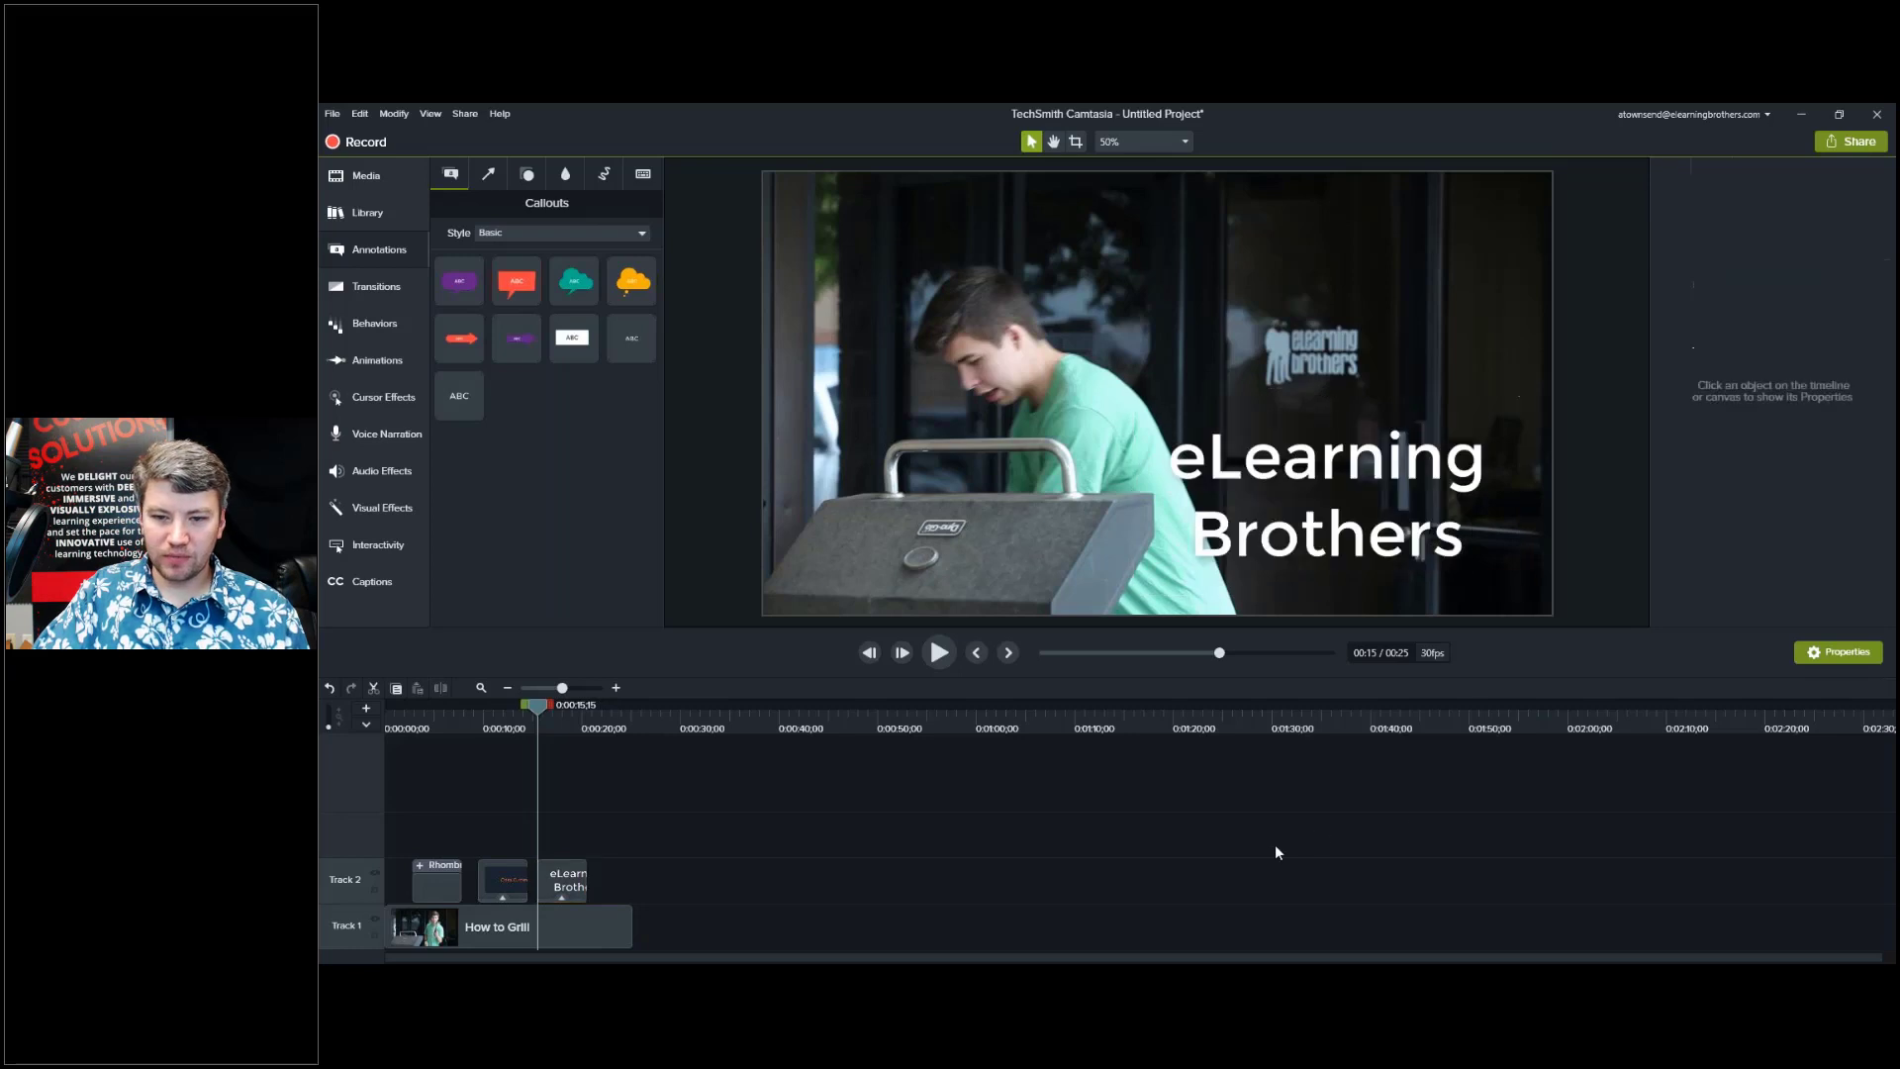
pyautogui.moveTo(1346, 460); pyautogui.dragTo(1386, 481)
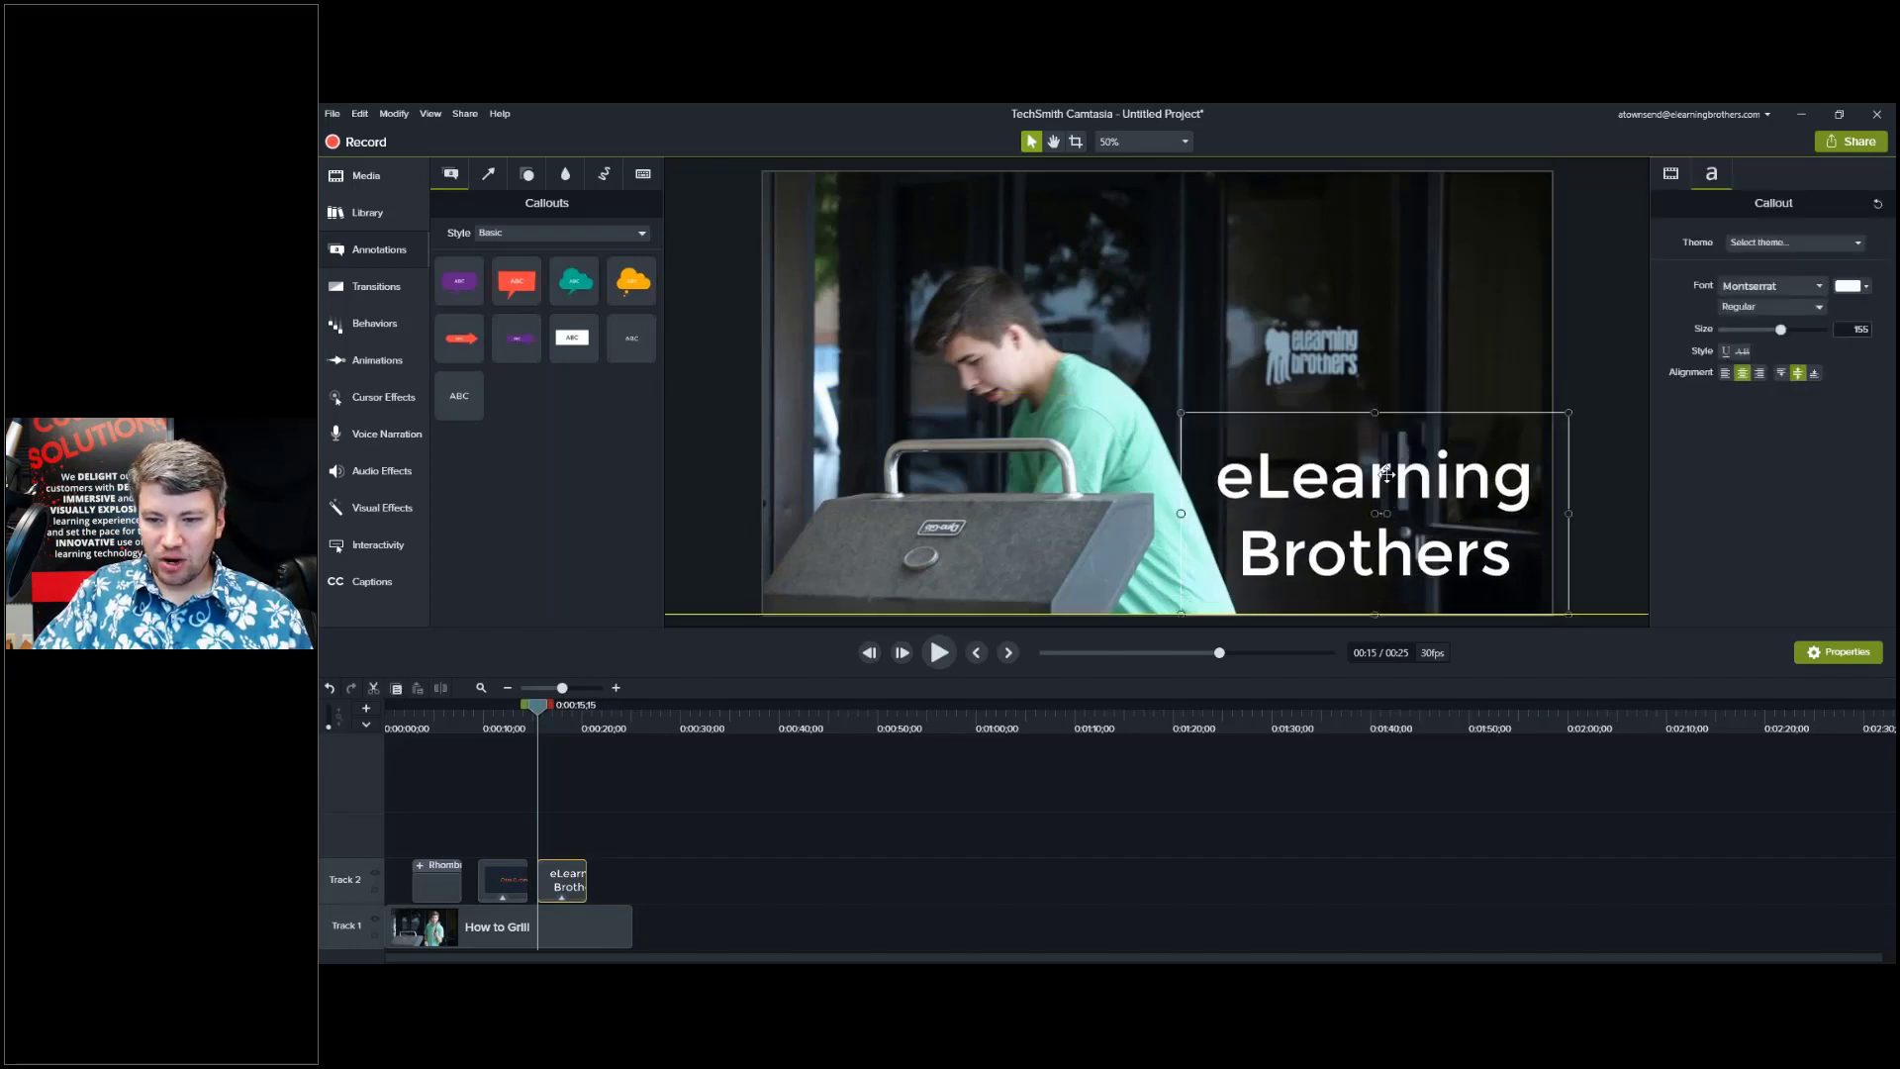
pyautogui.click(1391, 857)
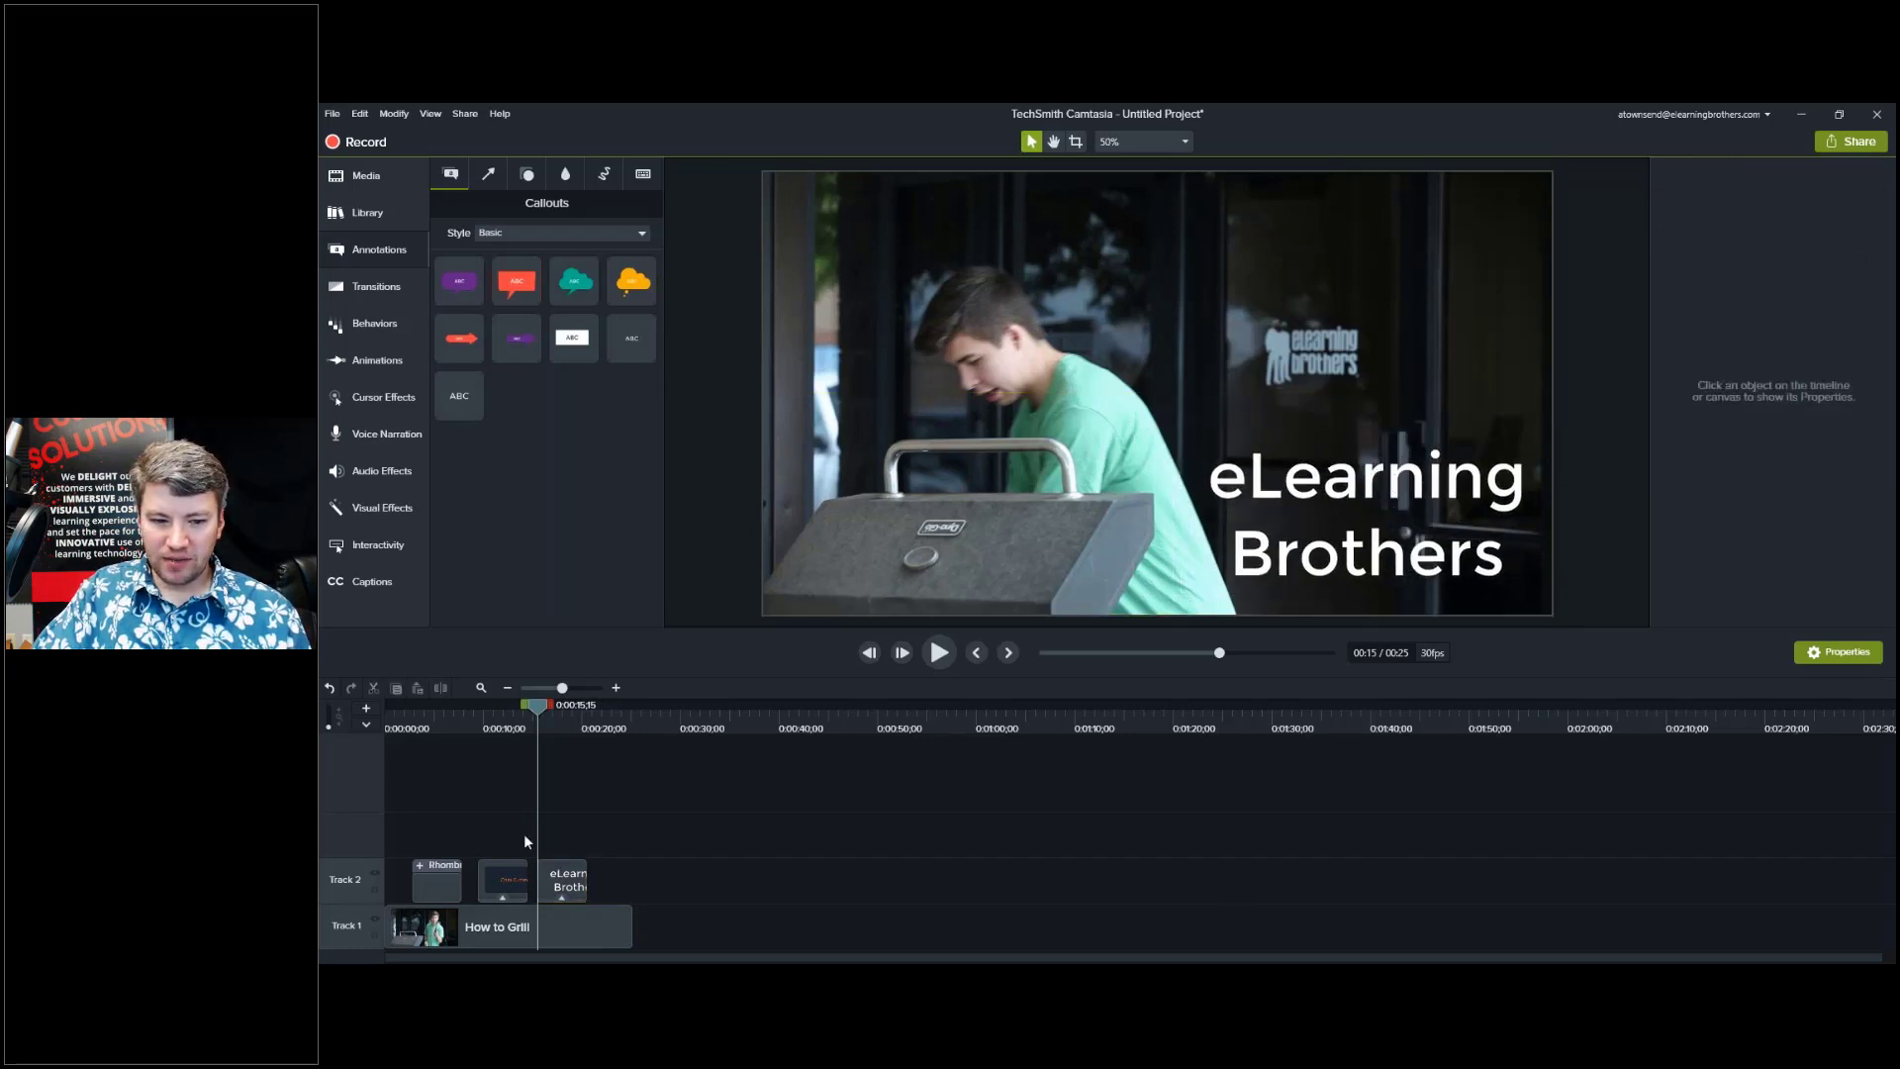
pyautogui.click(552, 730)
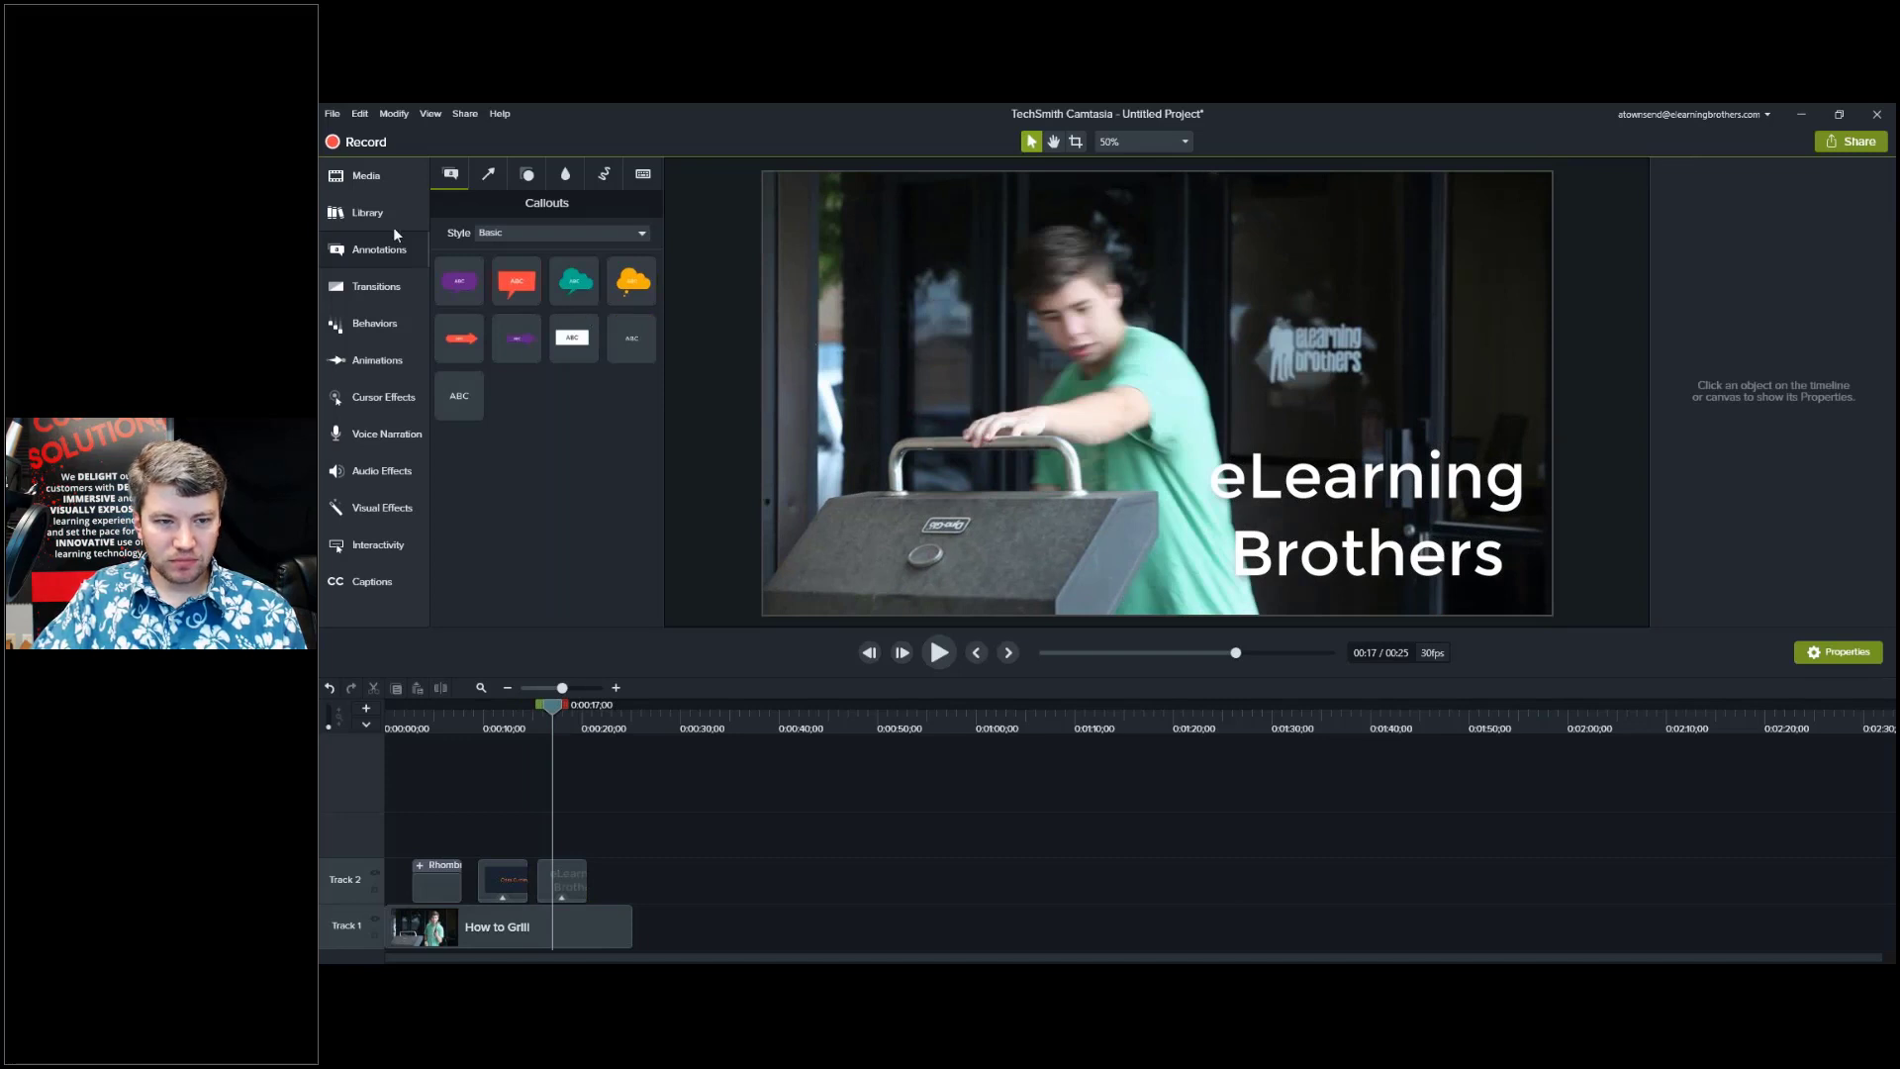
pyautogui.click(374, 324)
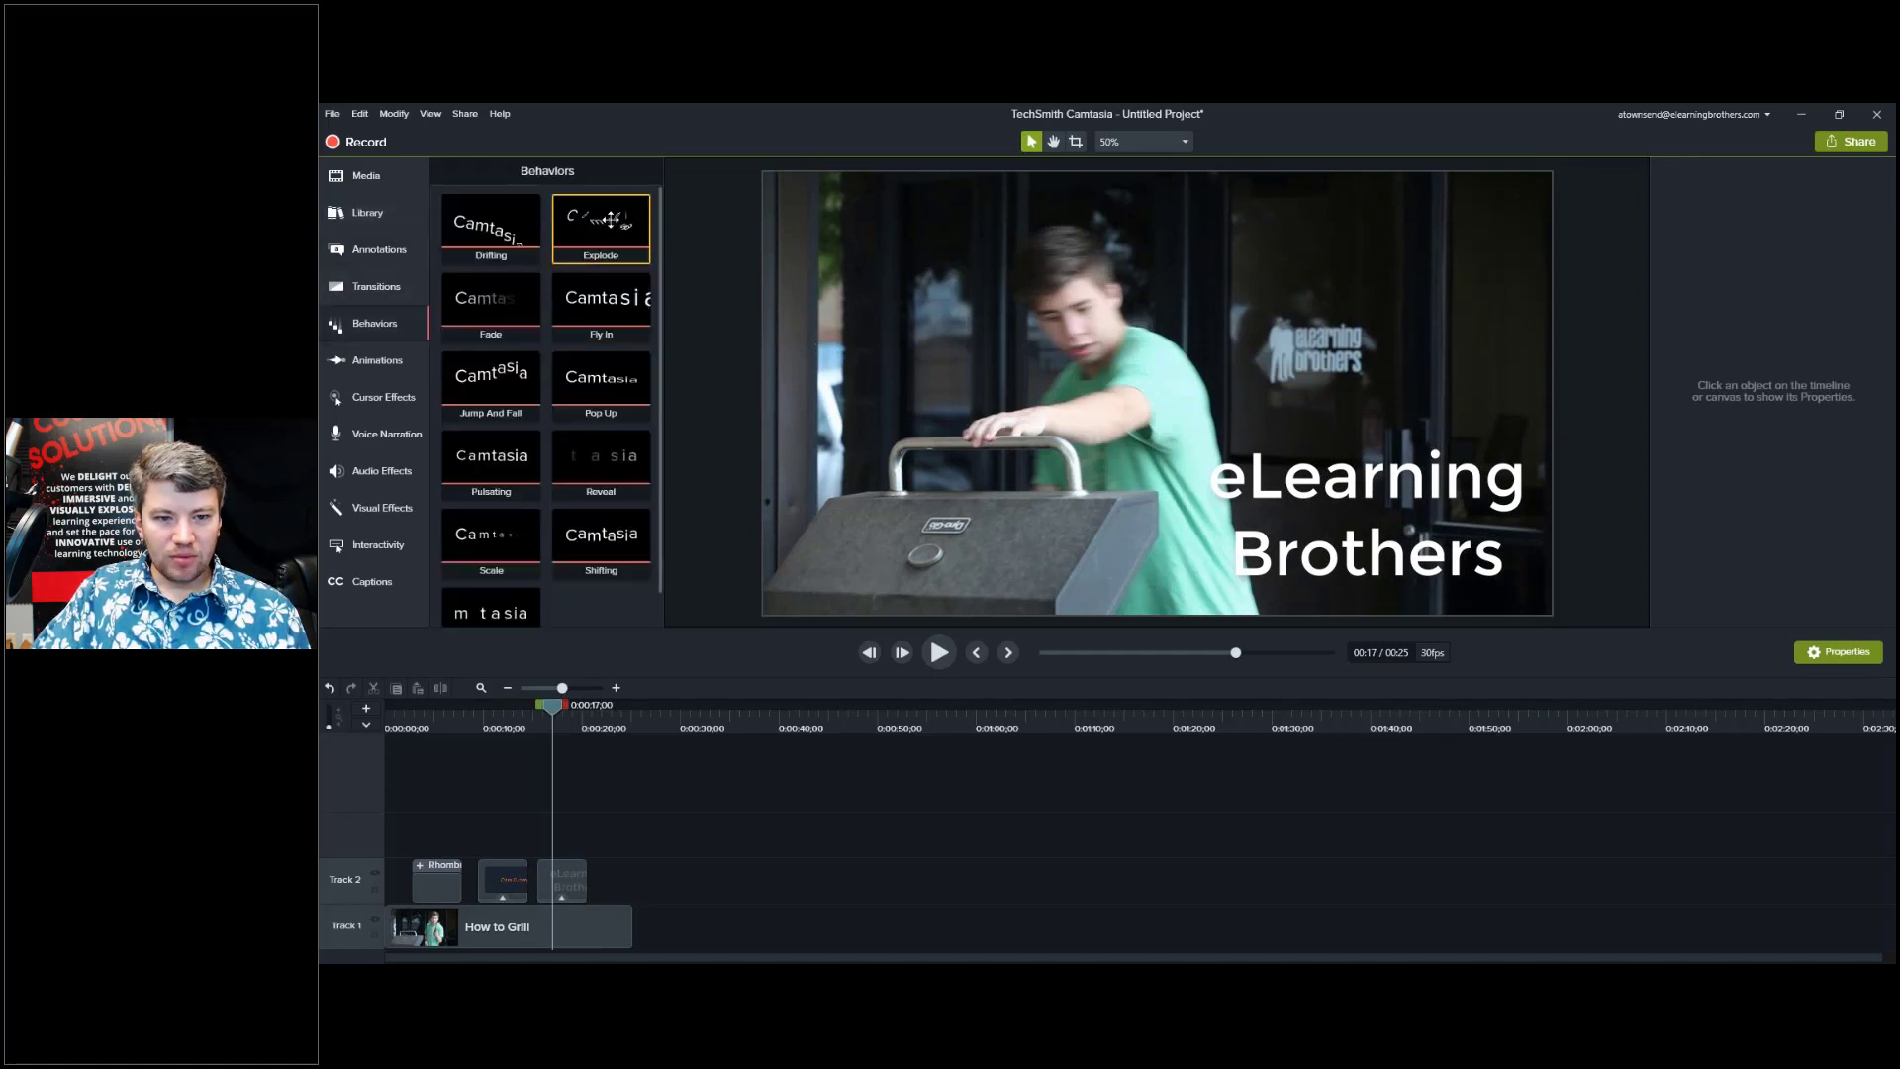
# Apply the Explode behavior to the eLearning Brothers title with the Text - Center To Out entrance.
pyautogui.moveTo(610, 220); pyautogui.dragTo(560, 894)
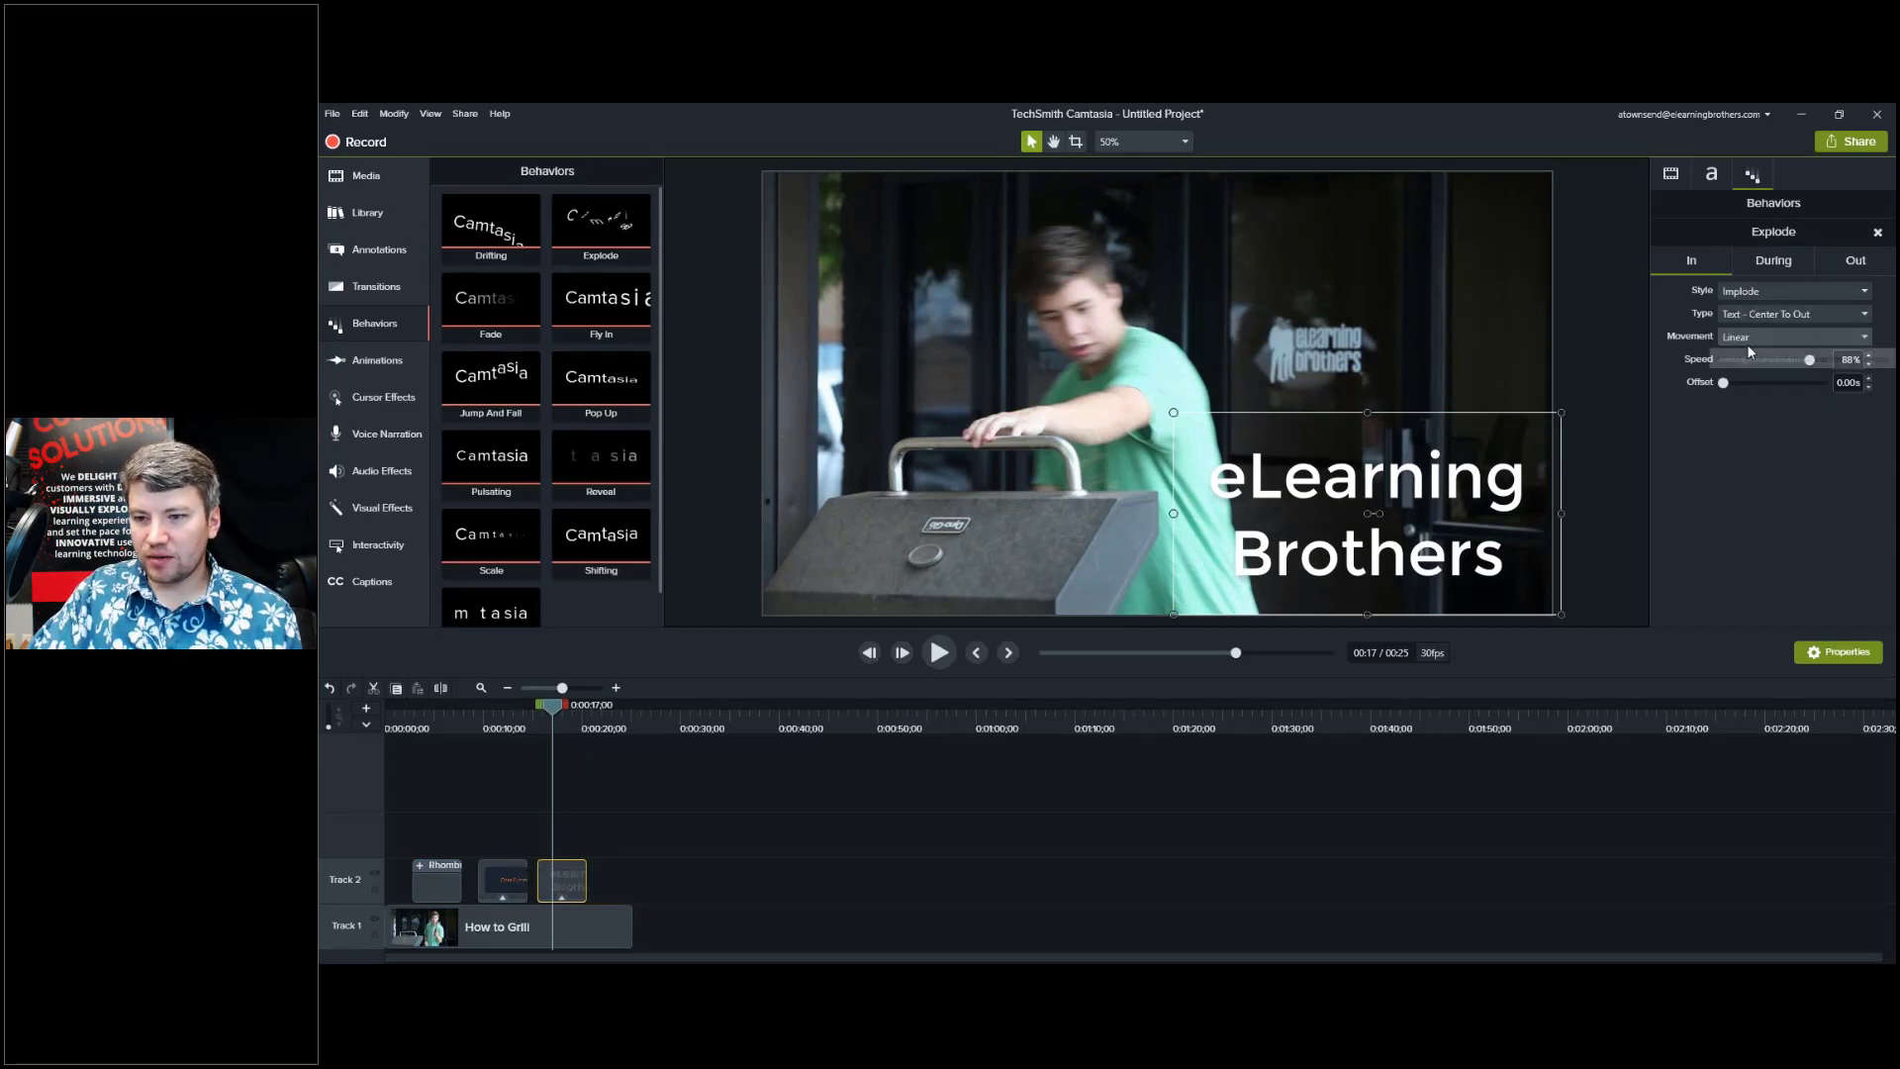
pyautogui.click(1801, 314)
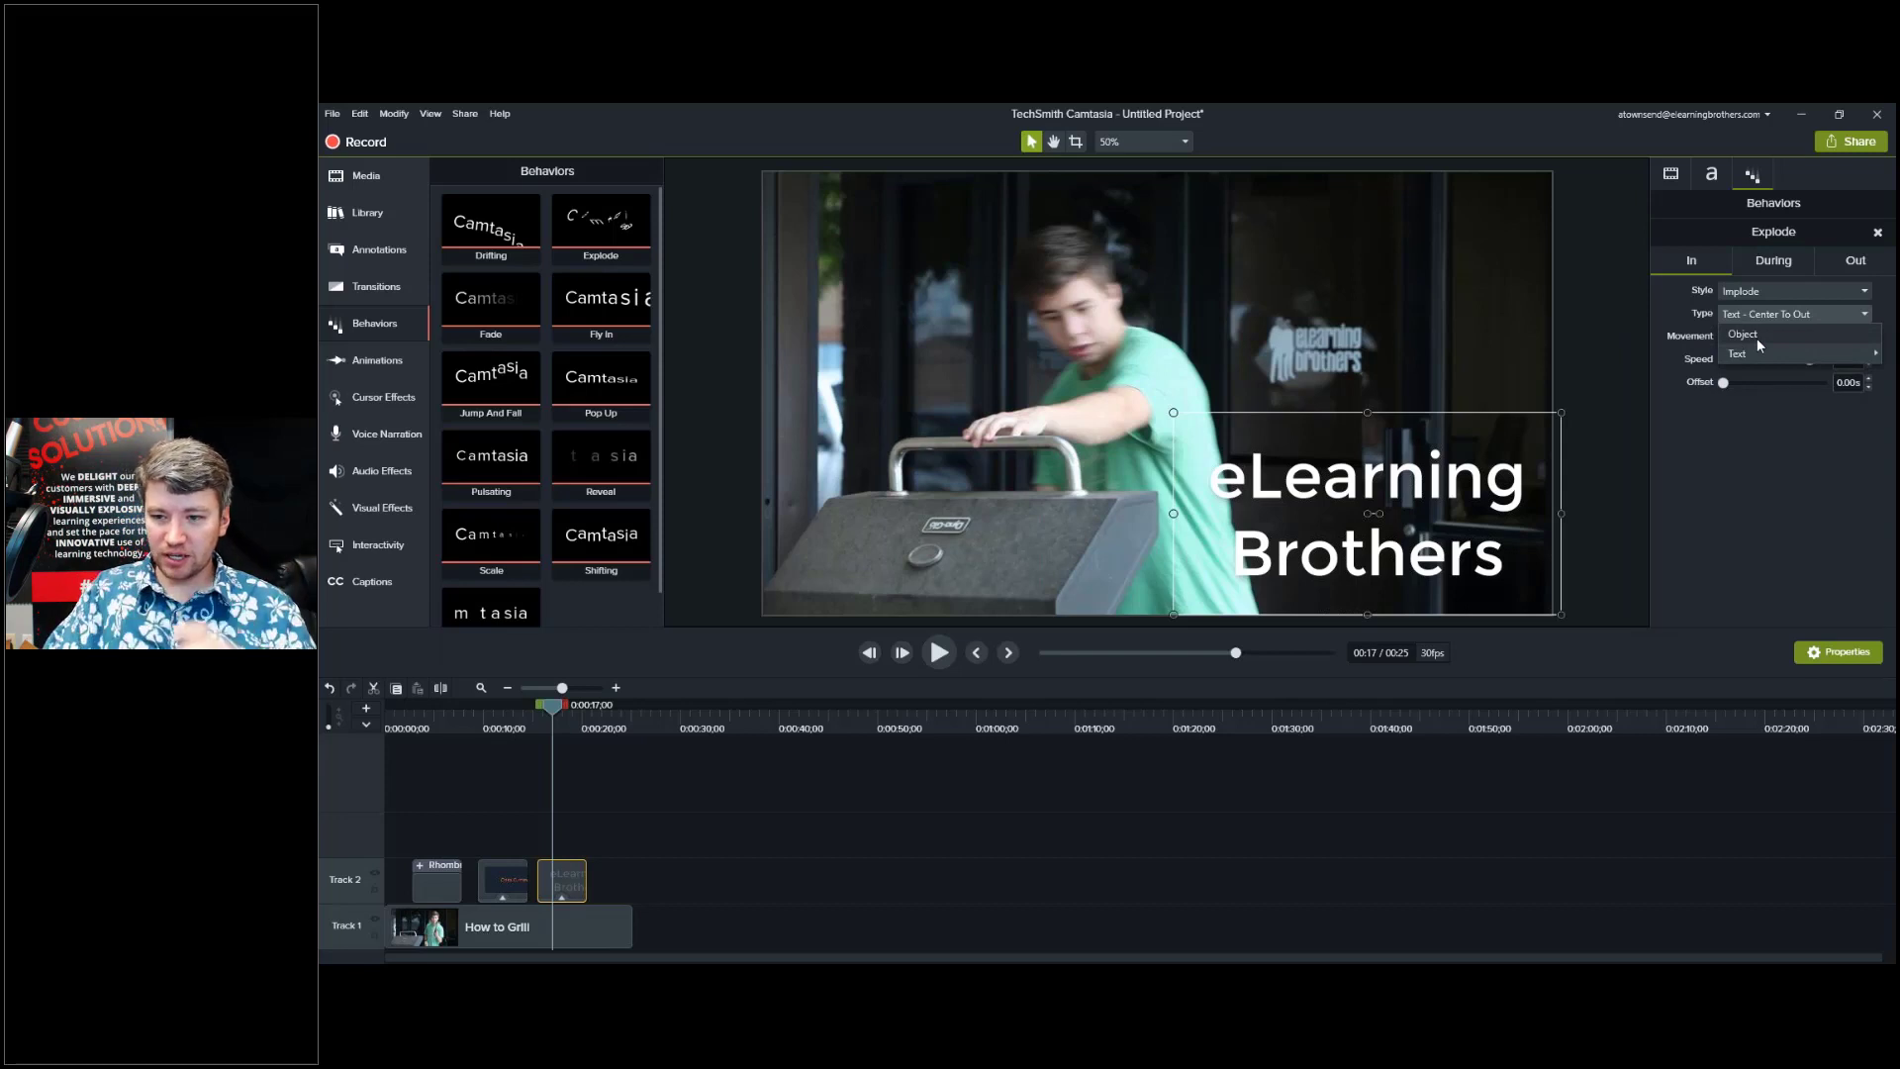
pyautogui.moveTo(1758, 360)
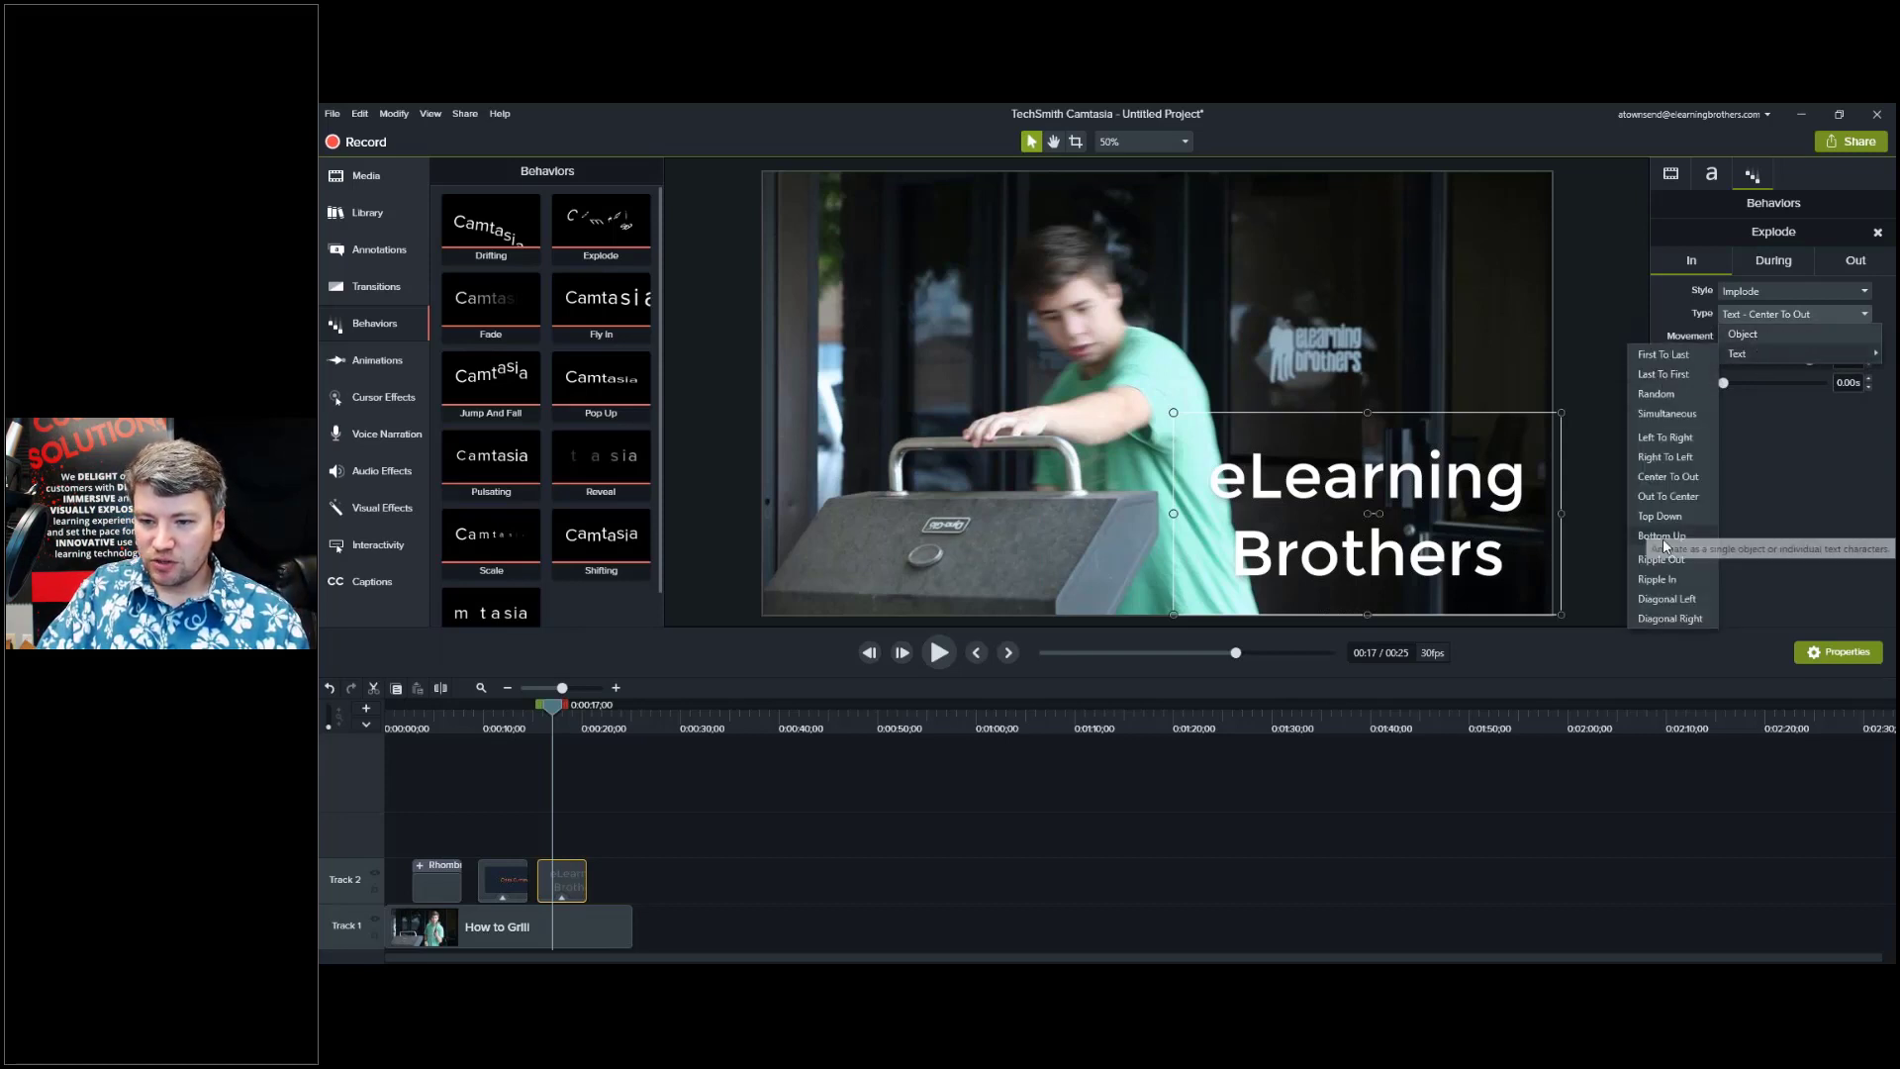
pyautogui.click(1736, 562)
# Review the During and Out settings, then scrub to preview the title imploding and exploding.
pyautogui.click(541, 729)
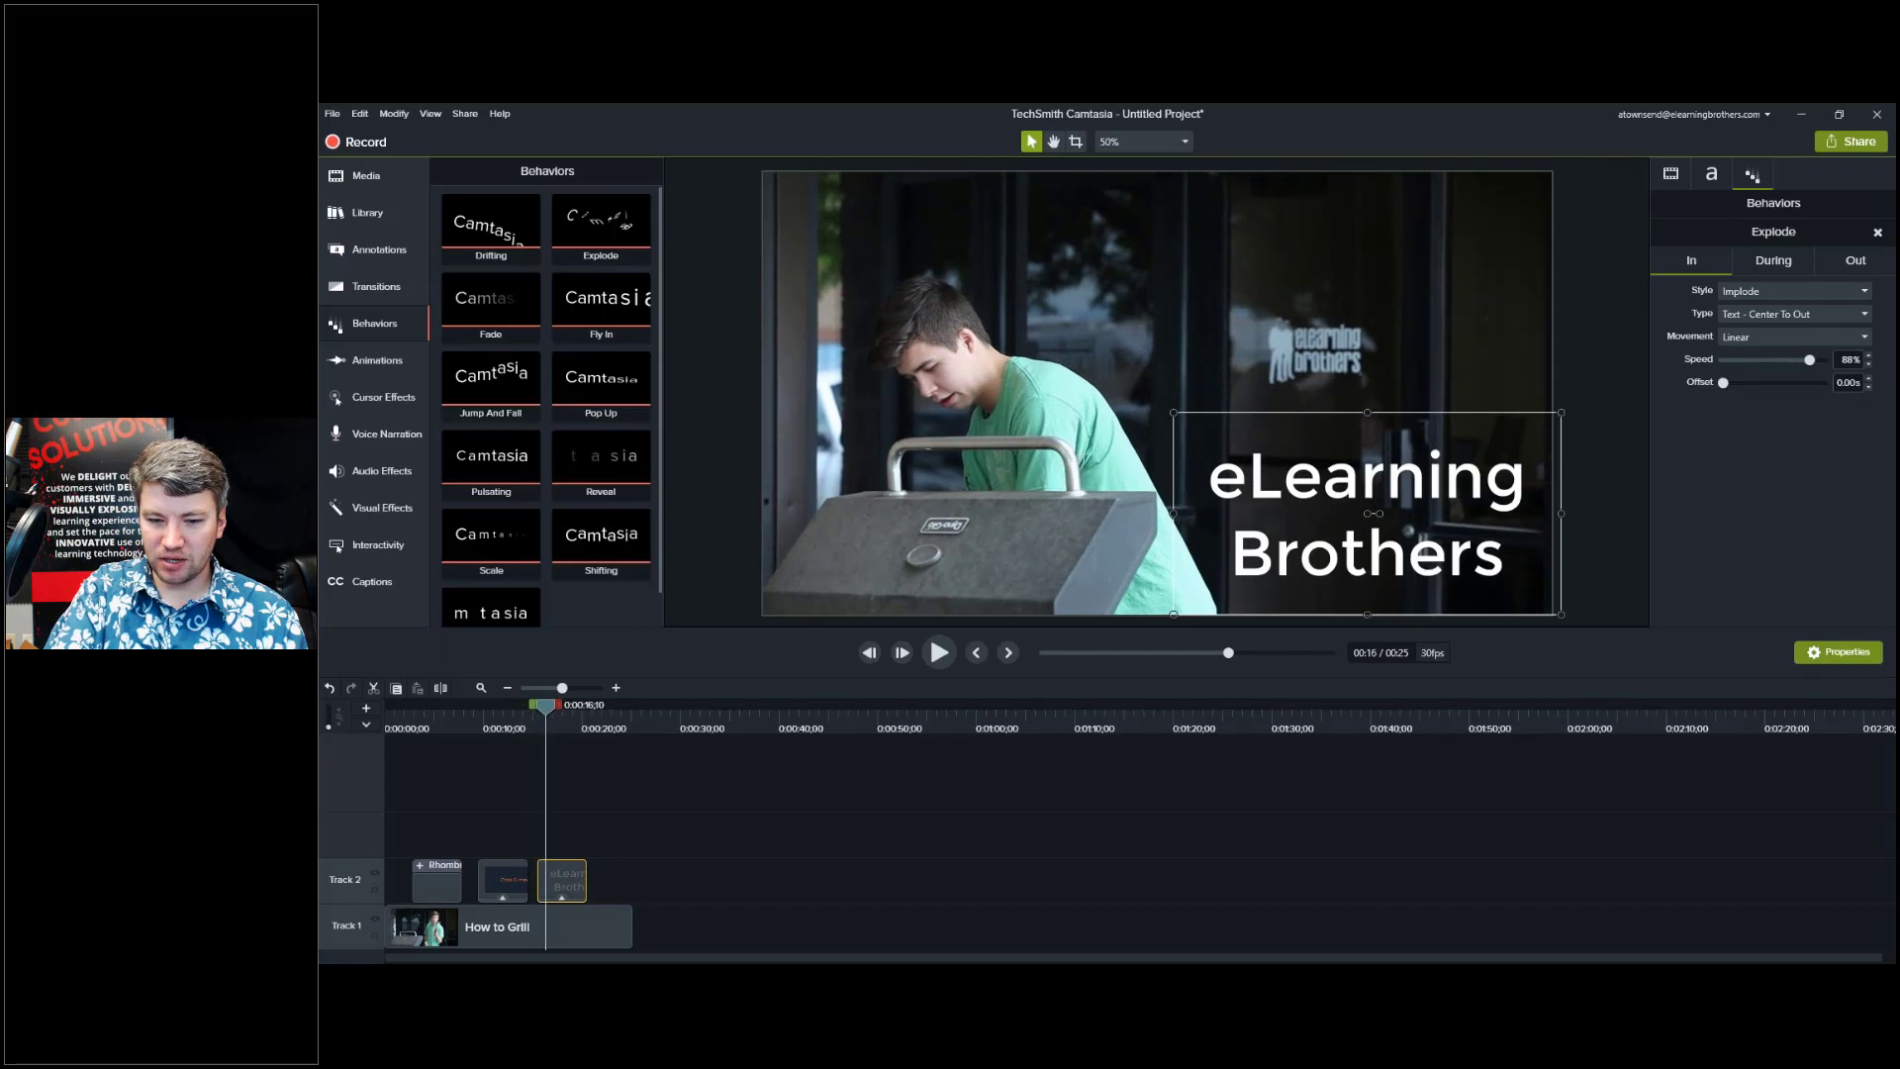
pyautogui.click(1765, 265)
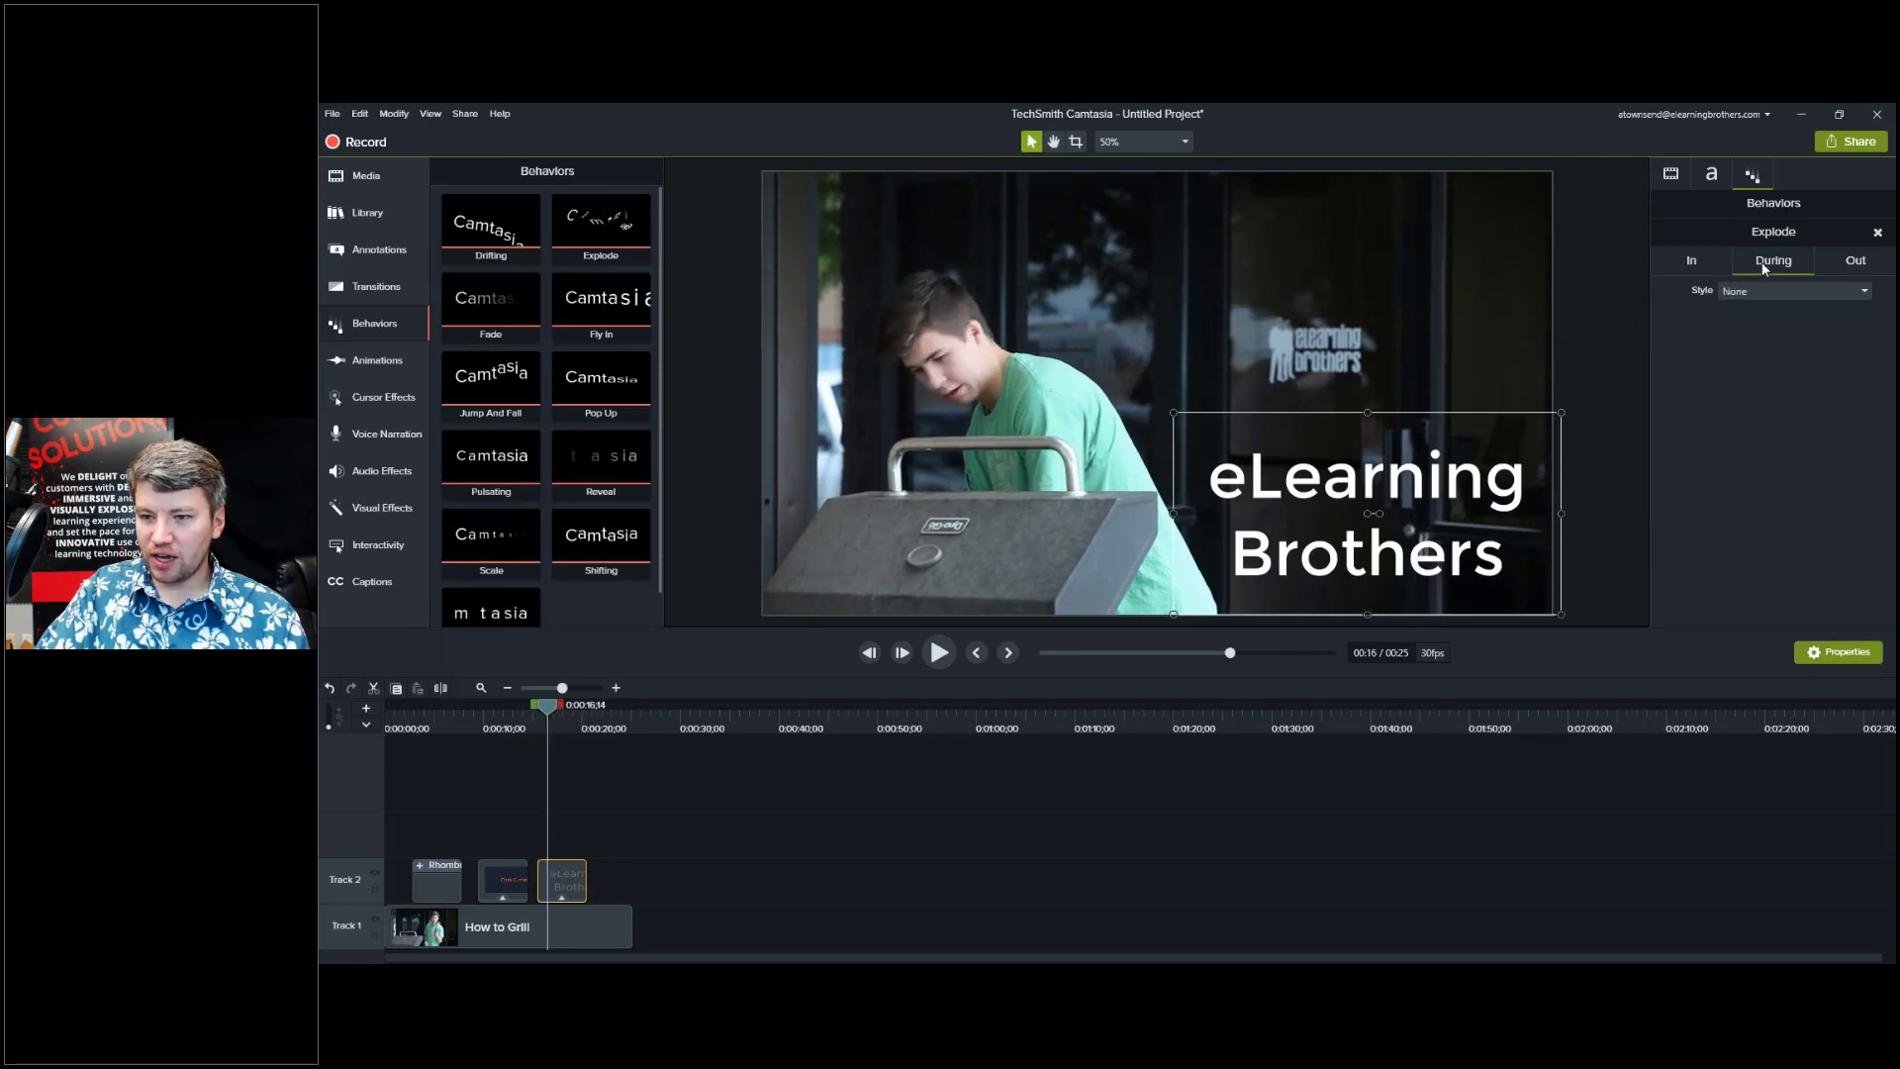
pyautogui.click(1855, 267)
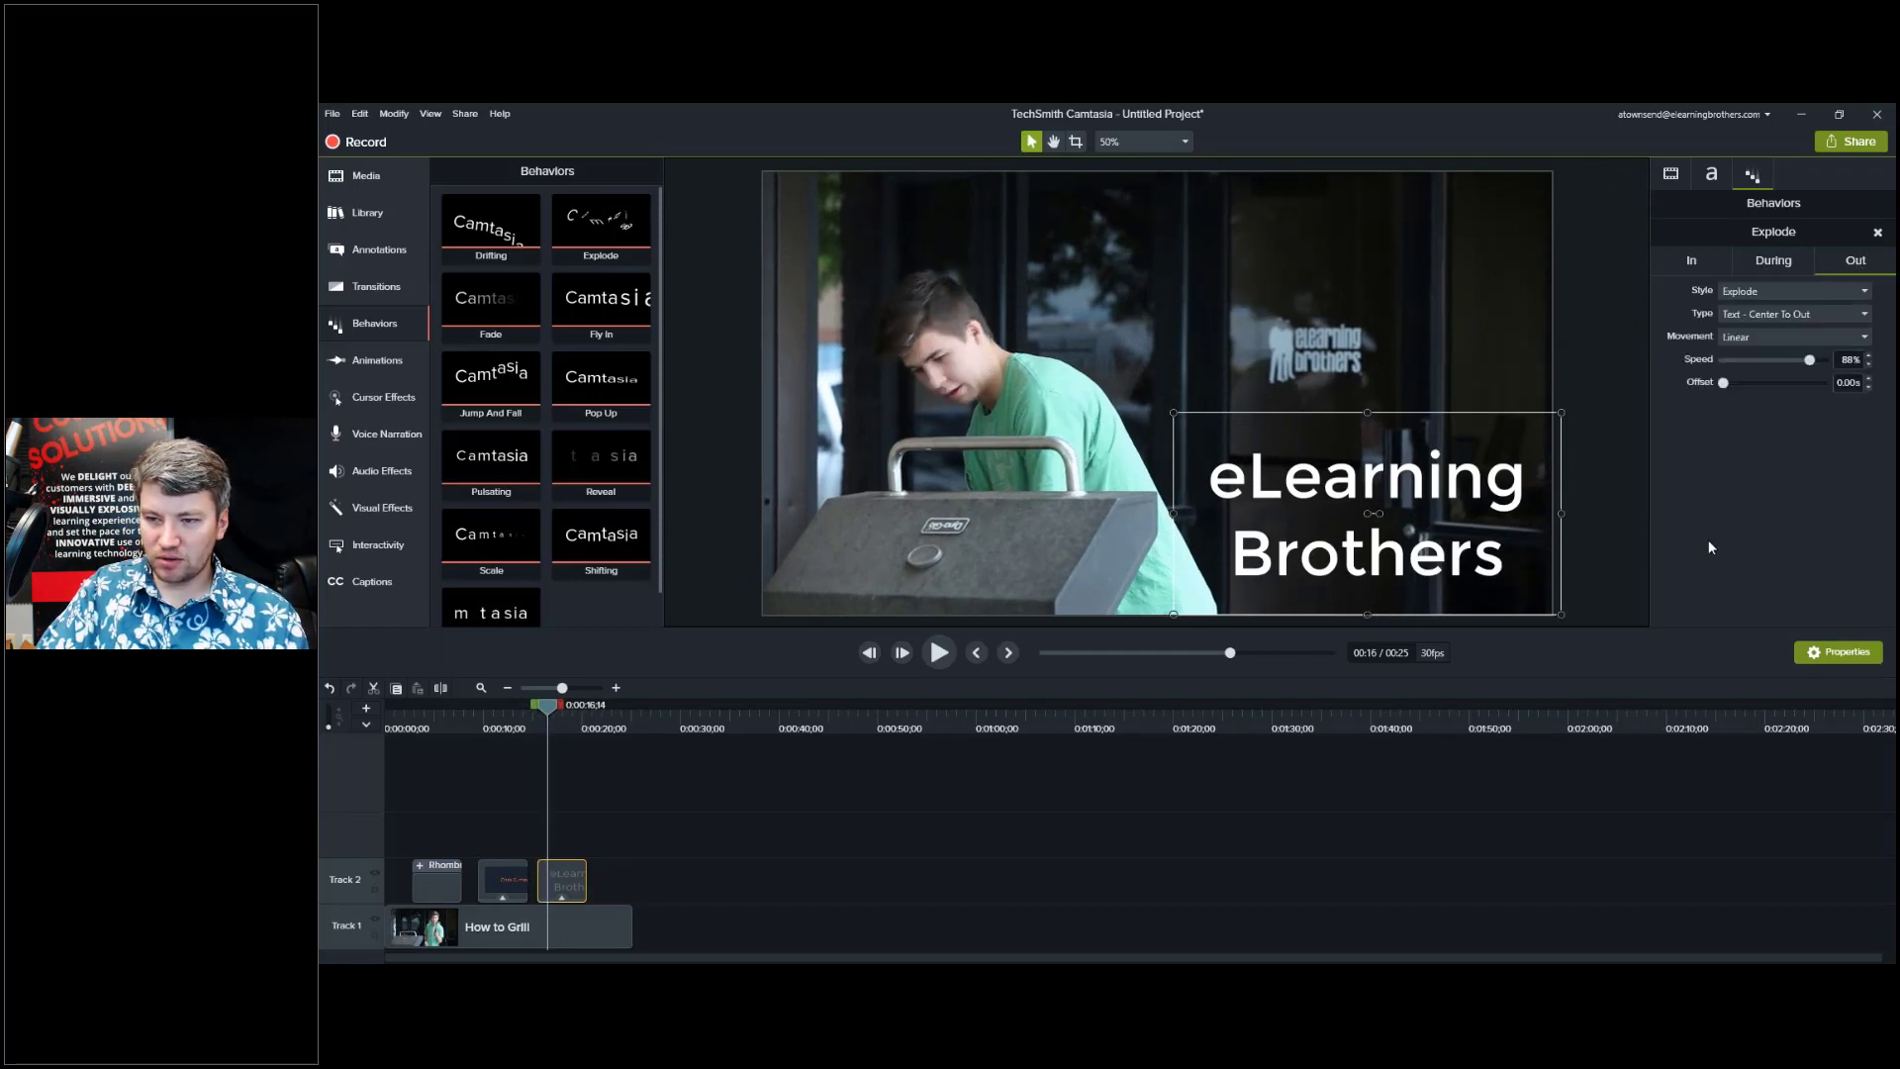
pyautogui.click(577, 719)
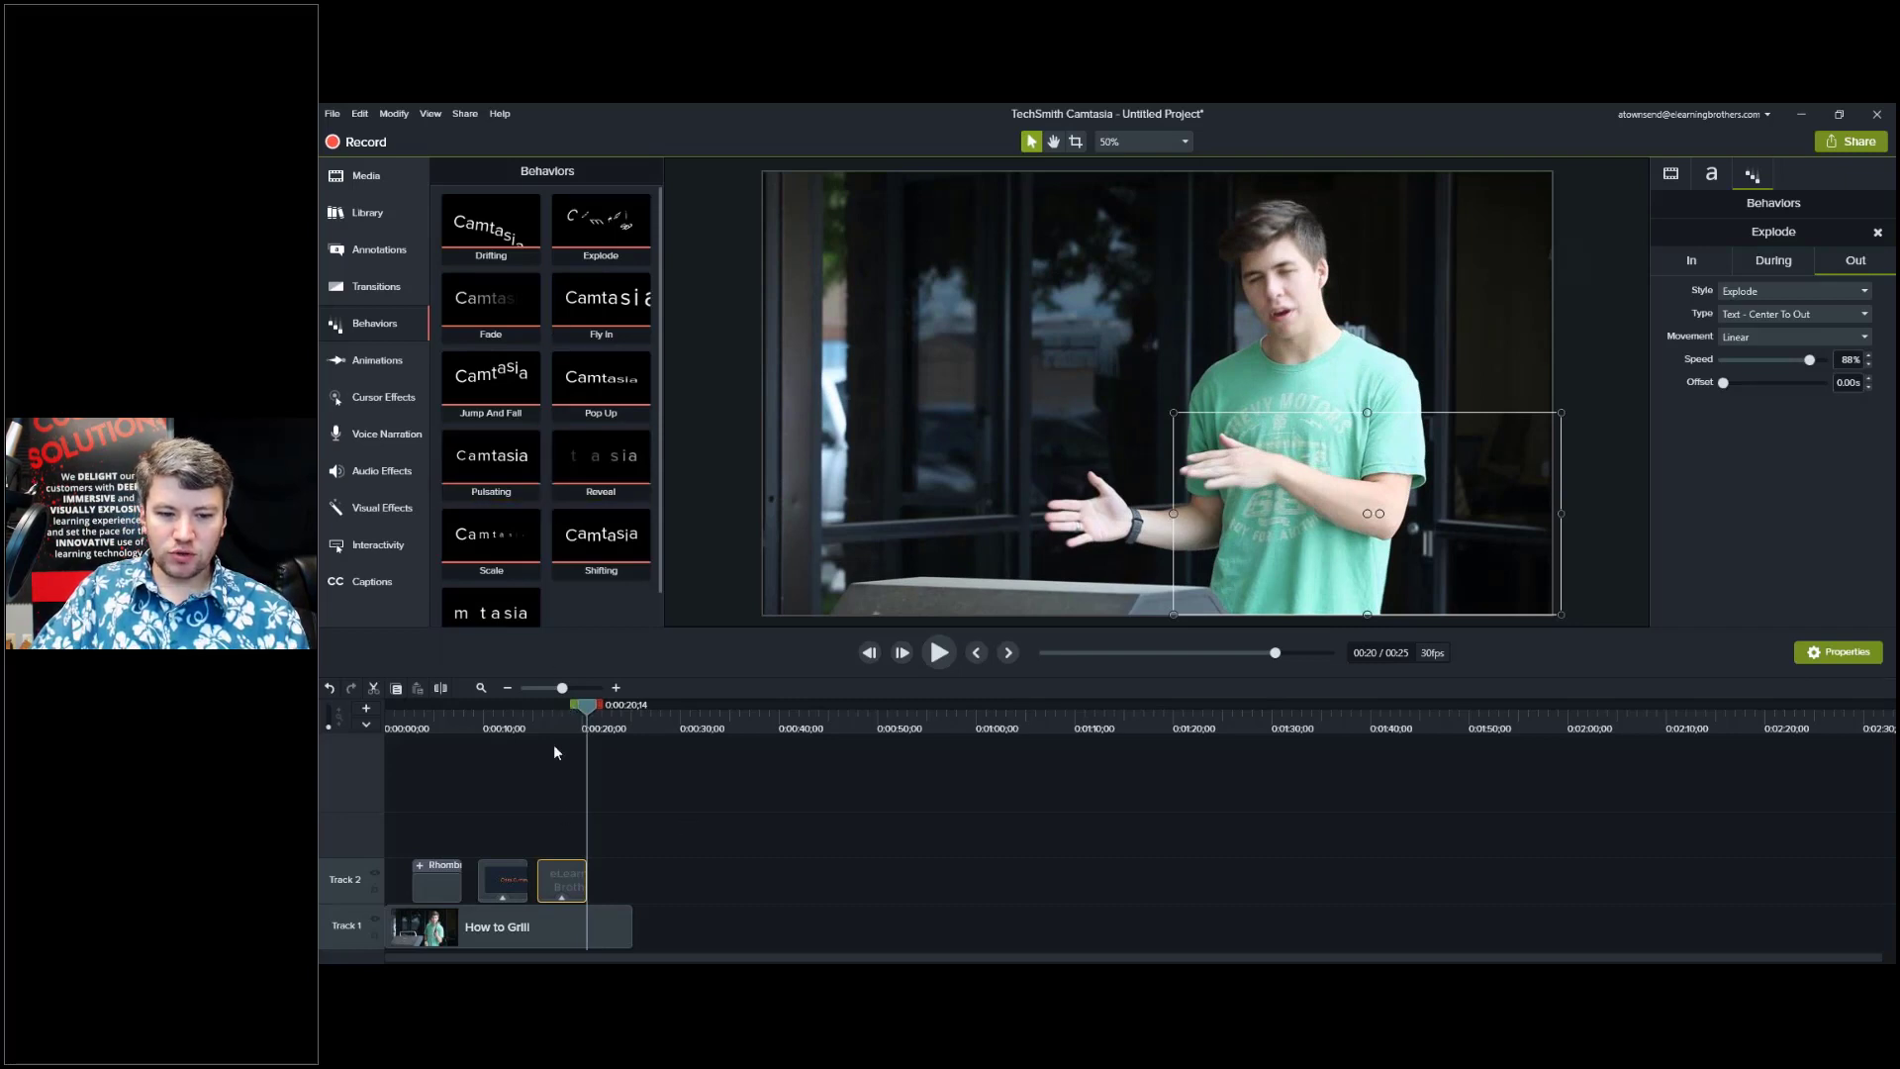
pyautogui.click(563, 716)
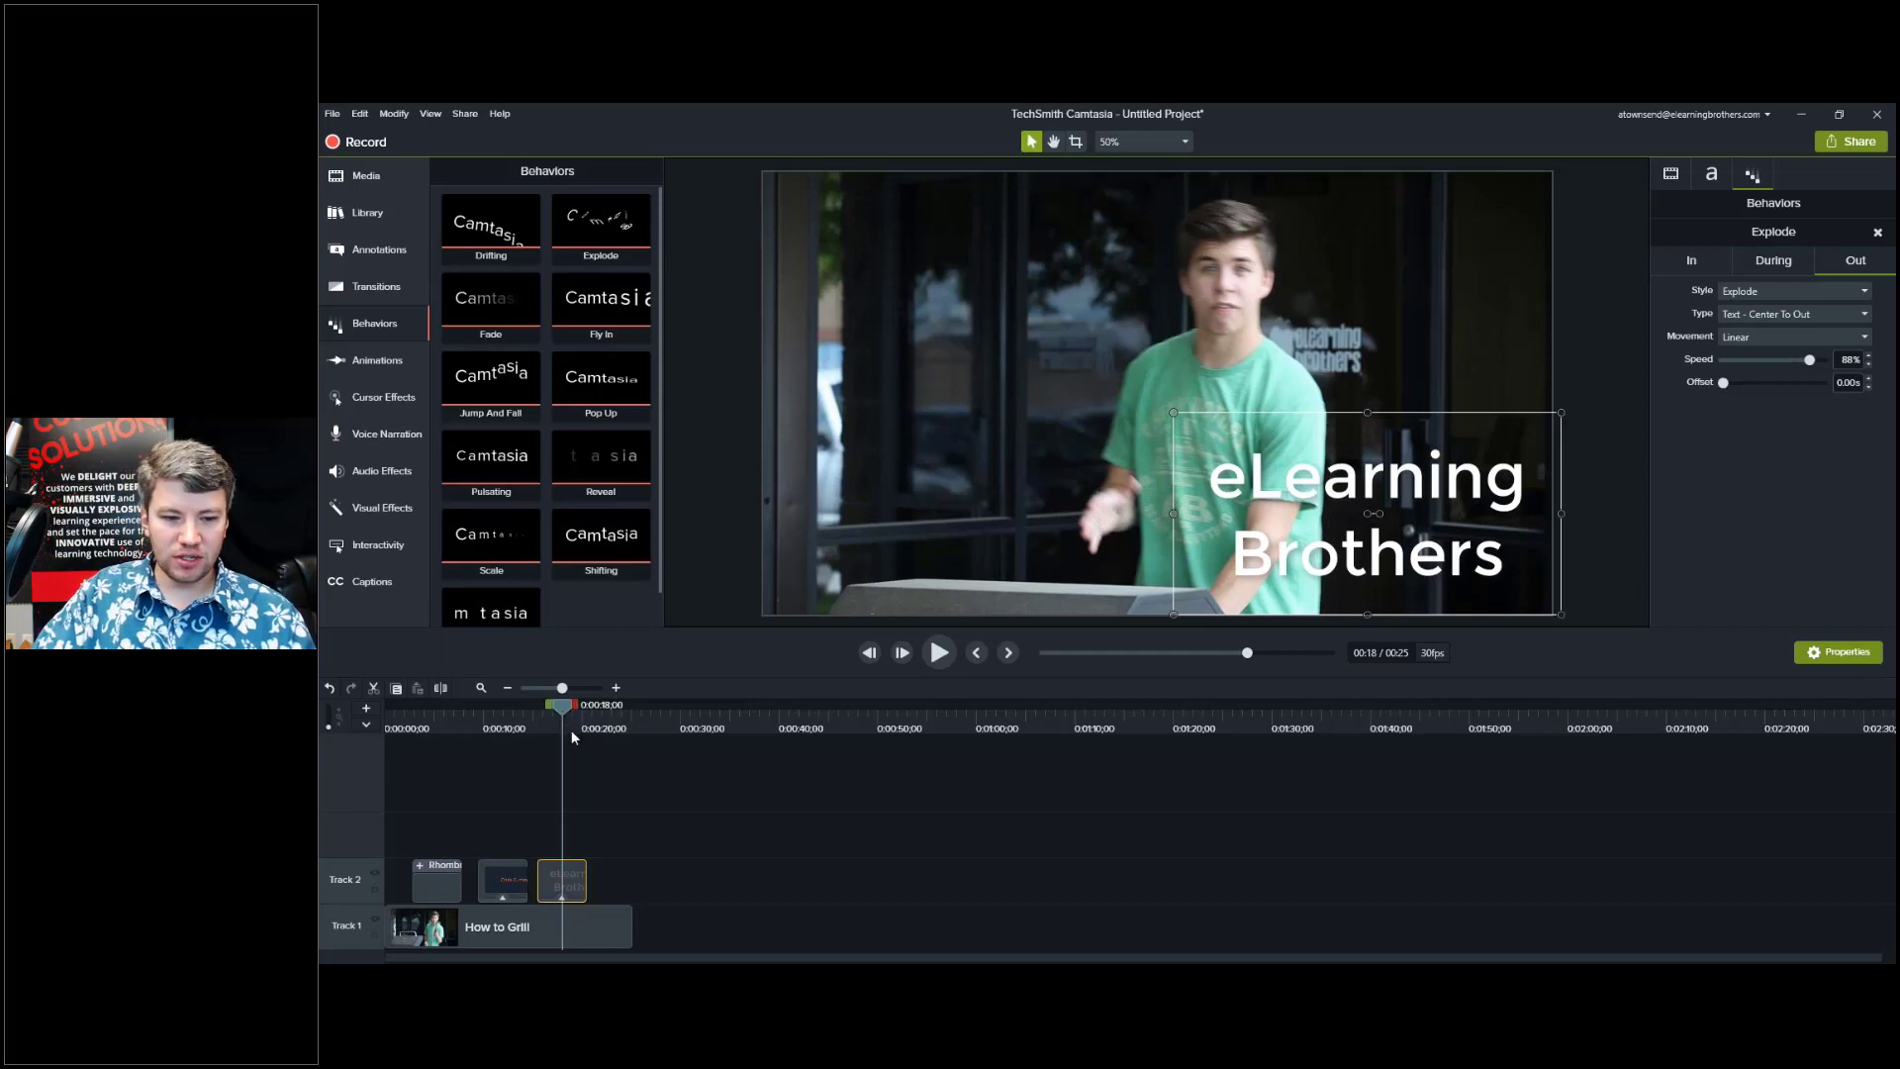
pyautogui.click(558, 714)
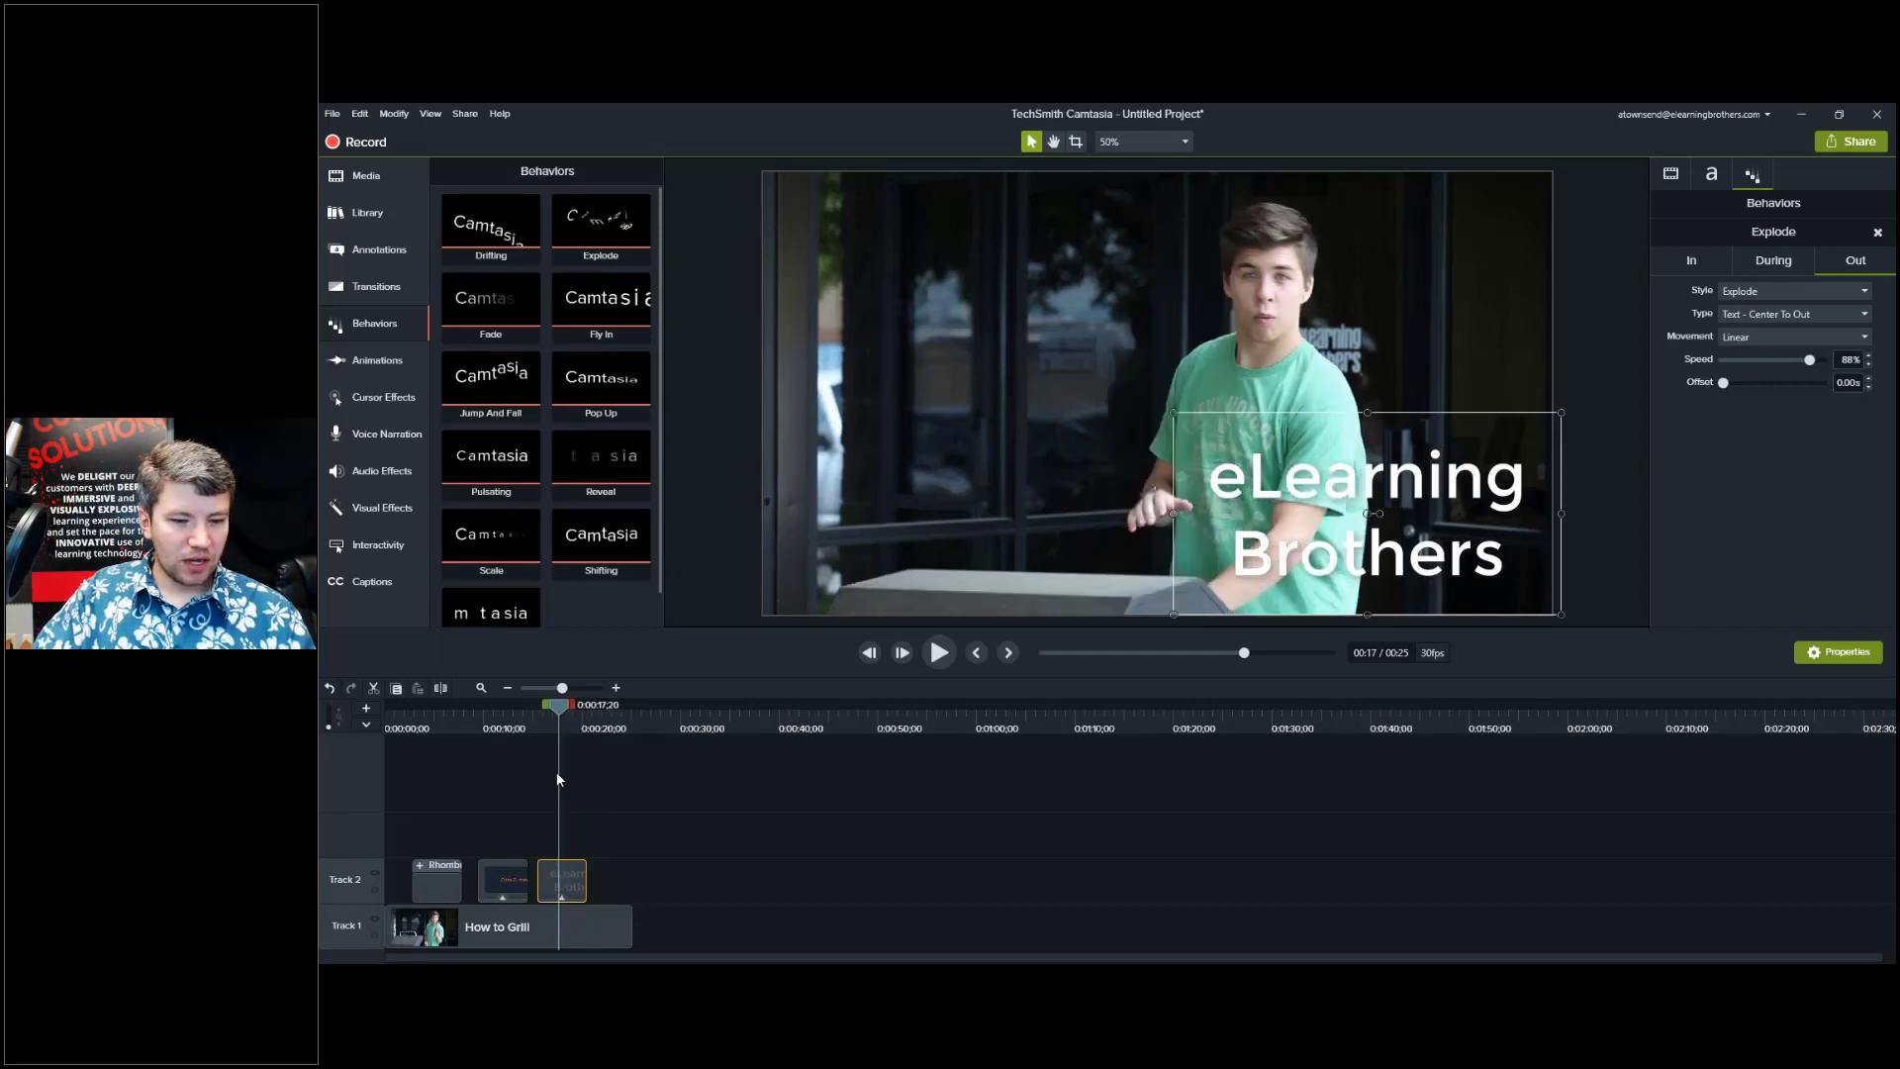
pyautogui.click(571, 724)
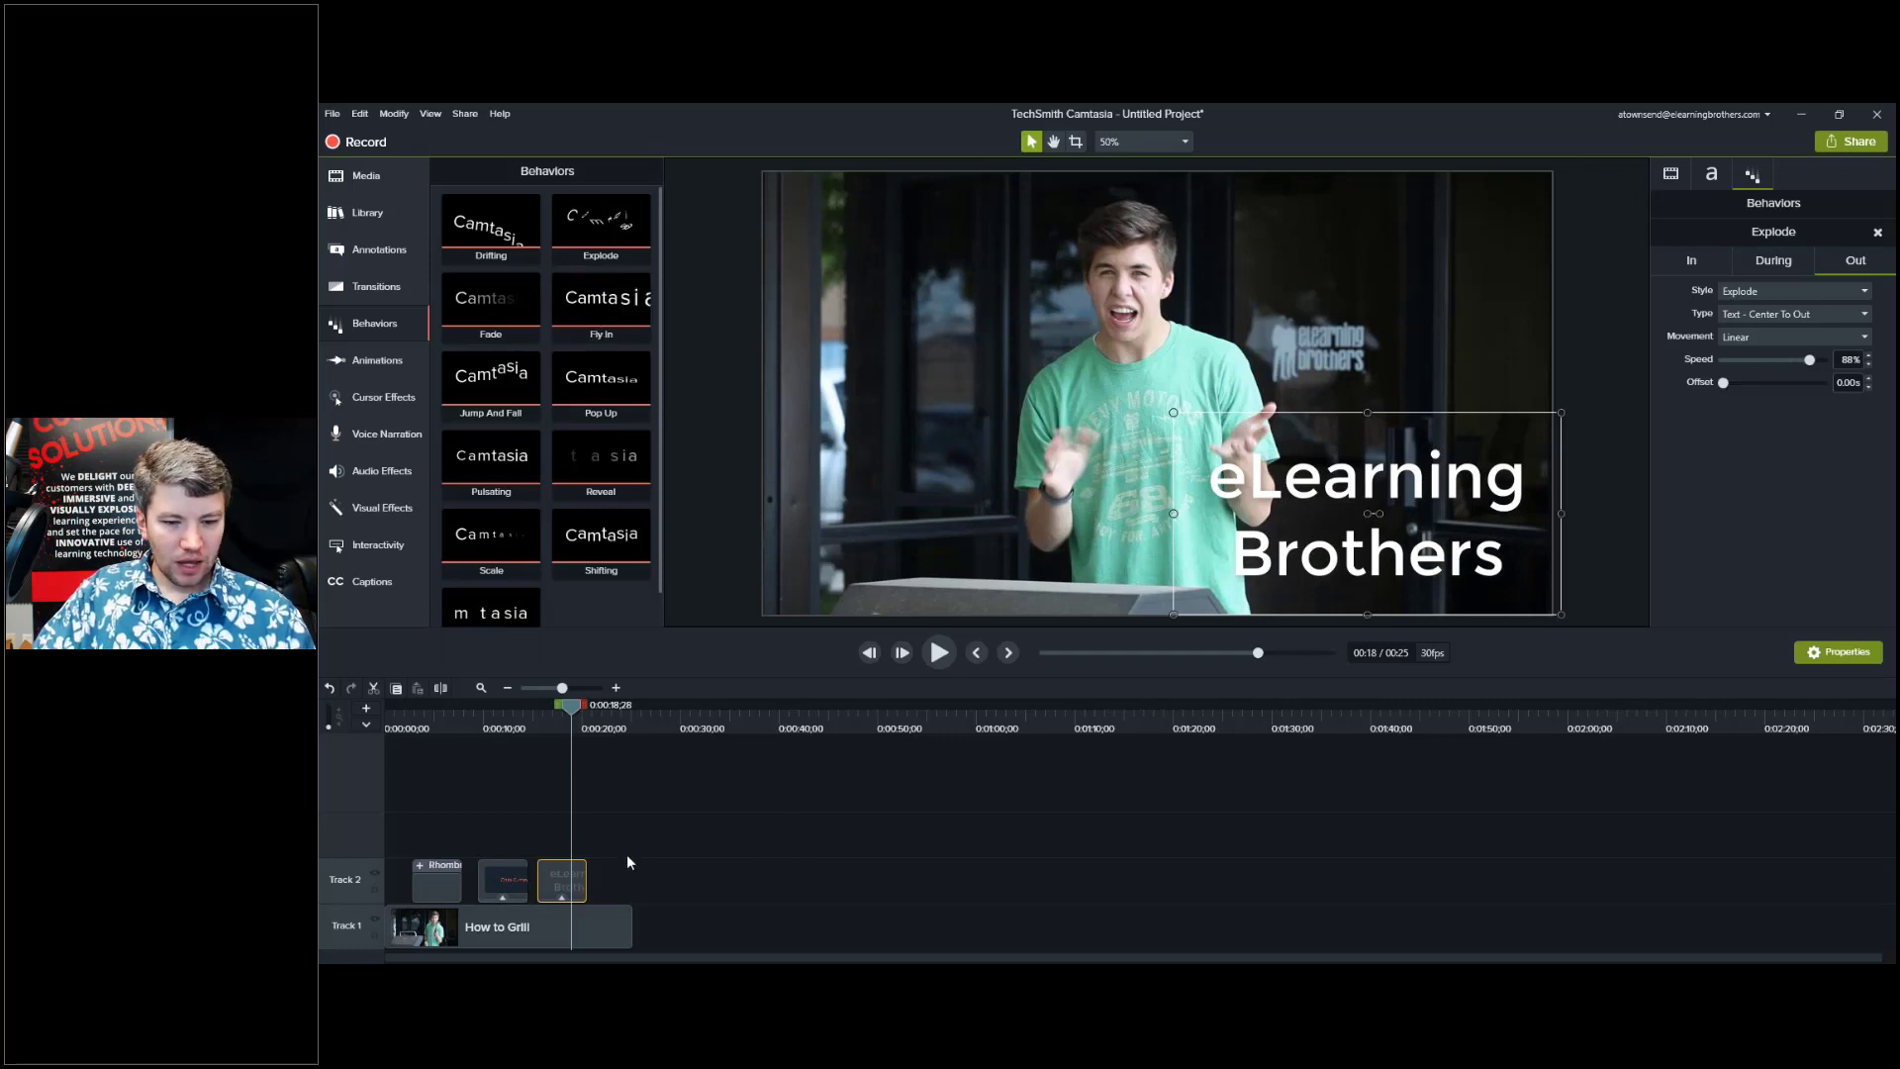
# Bring up the project's Media Bin and scroll through its contents.
pyautogui.click(366, 175)
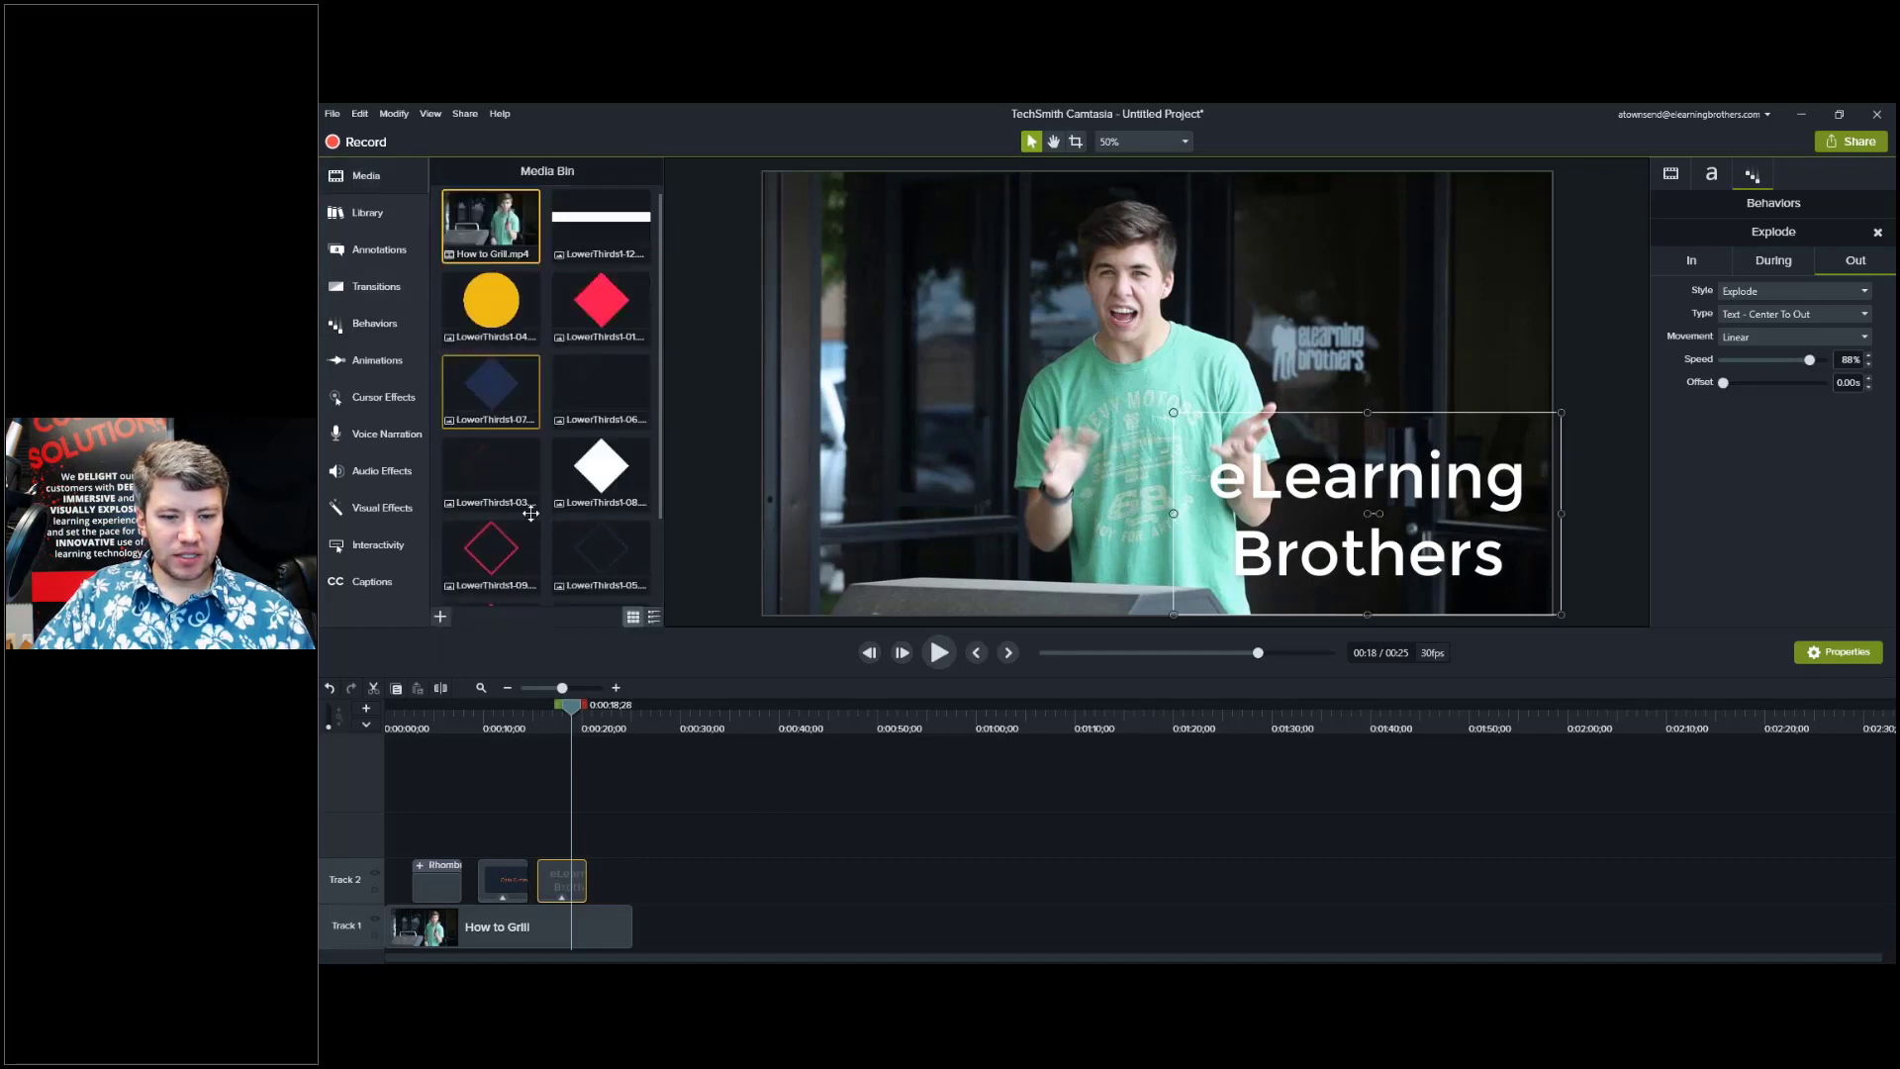
pyautogui.scroll(-3, 532, 513)
pyautogui.scroll(3, 531, 513)
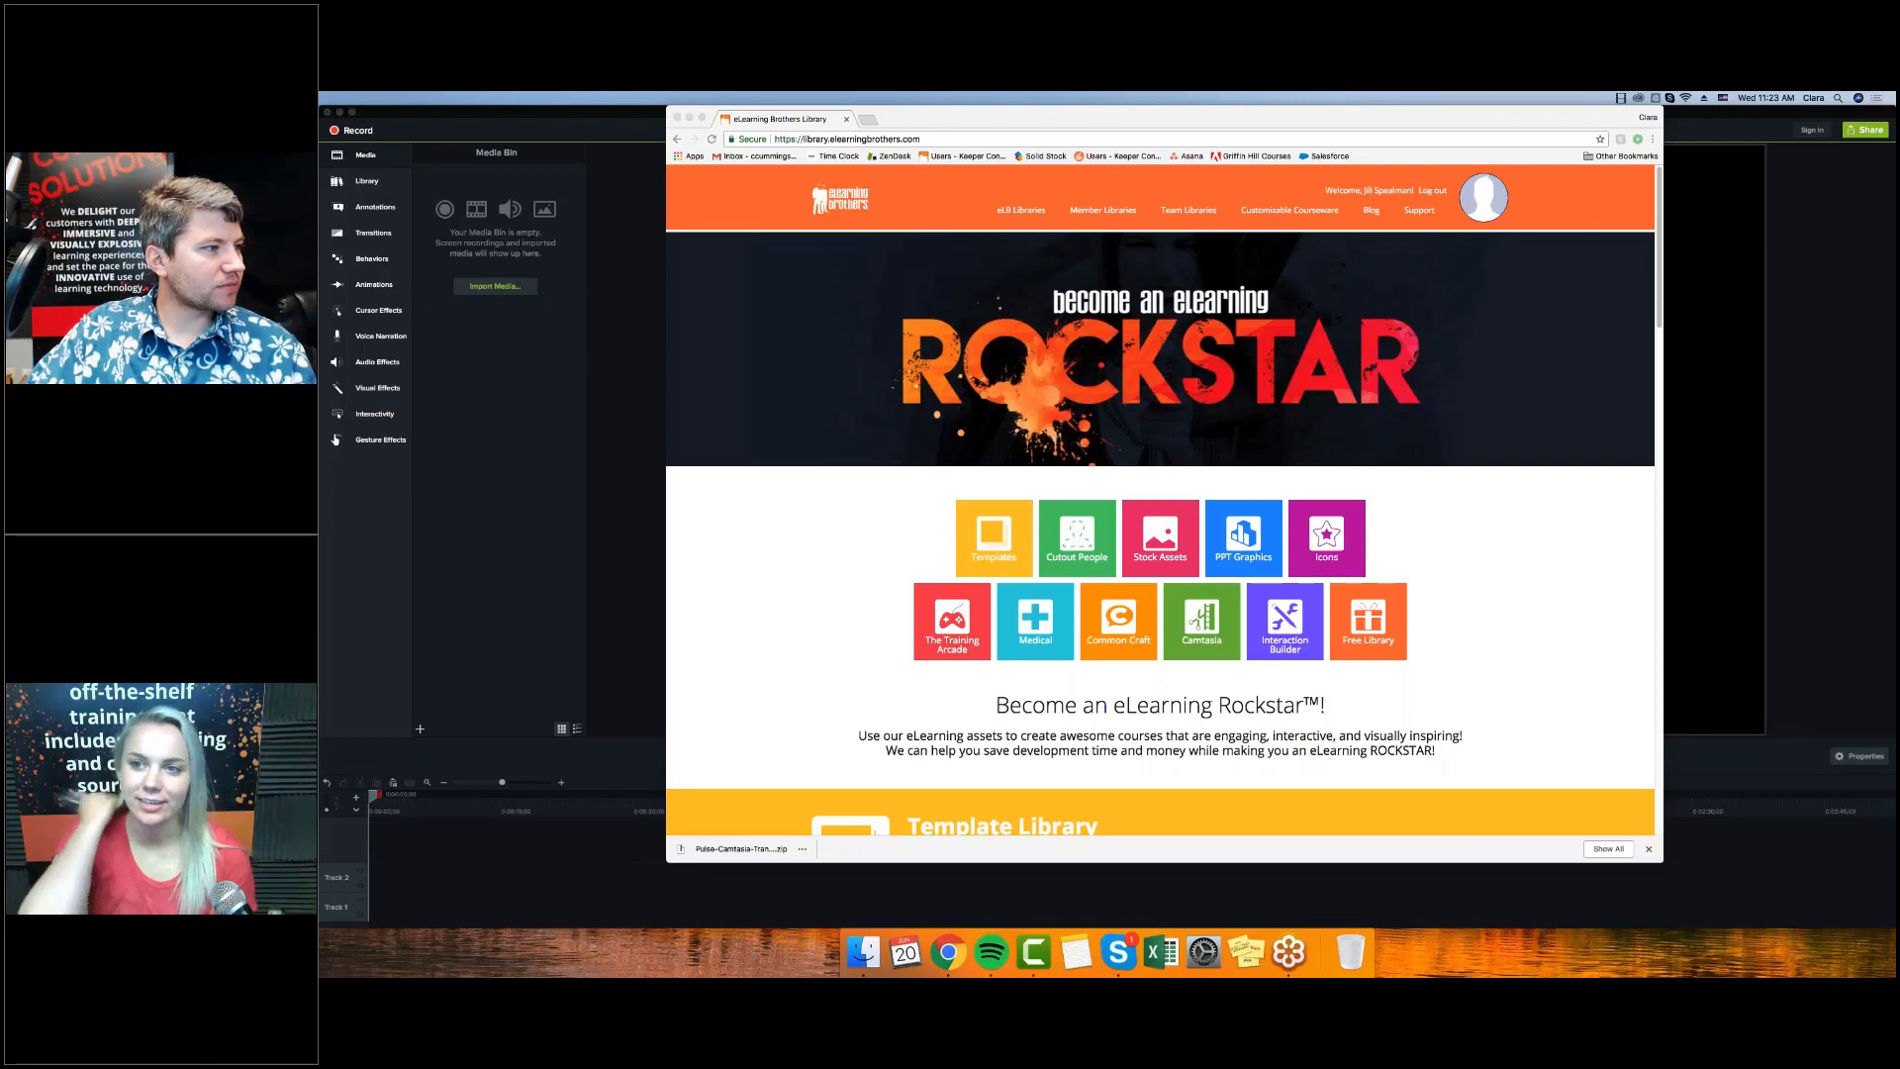
# Log out of the eLearning Brothers Library and log back in.
pyautogui.click(1430, 189)
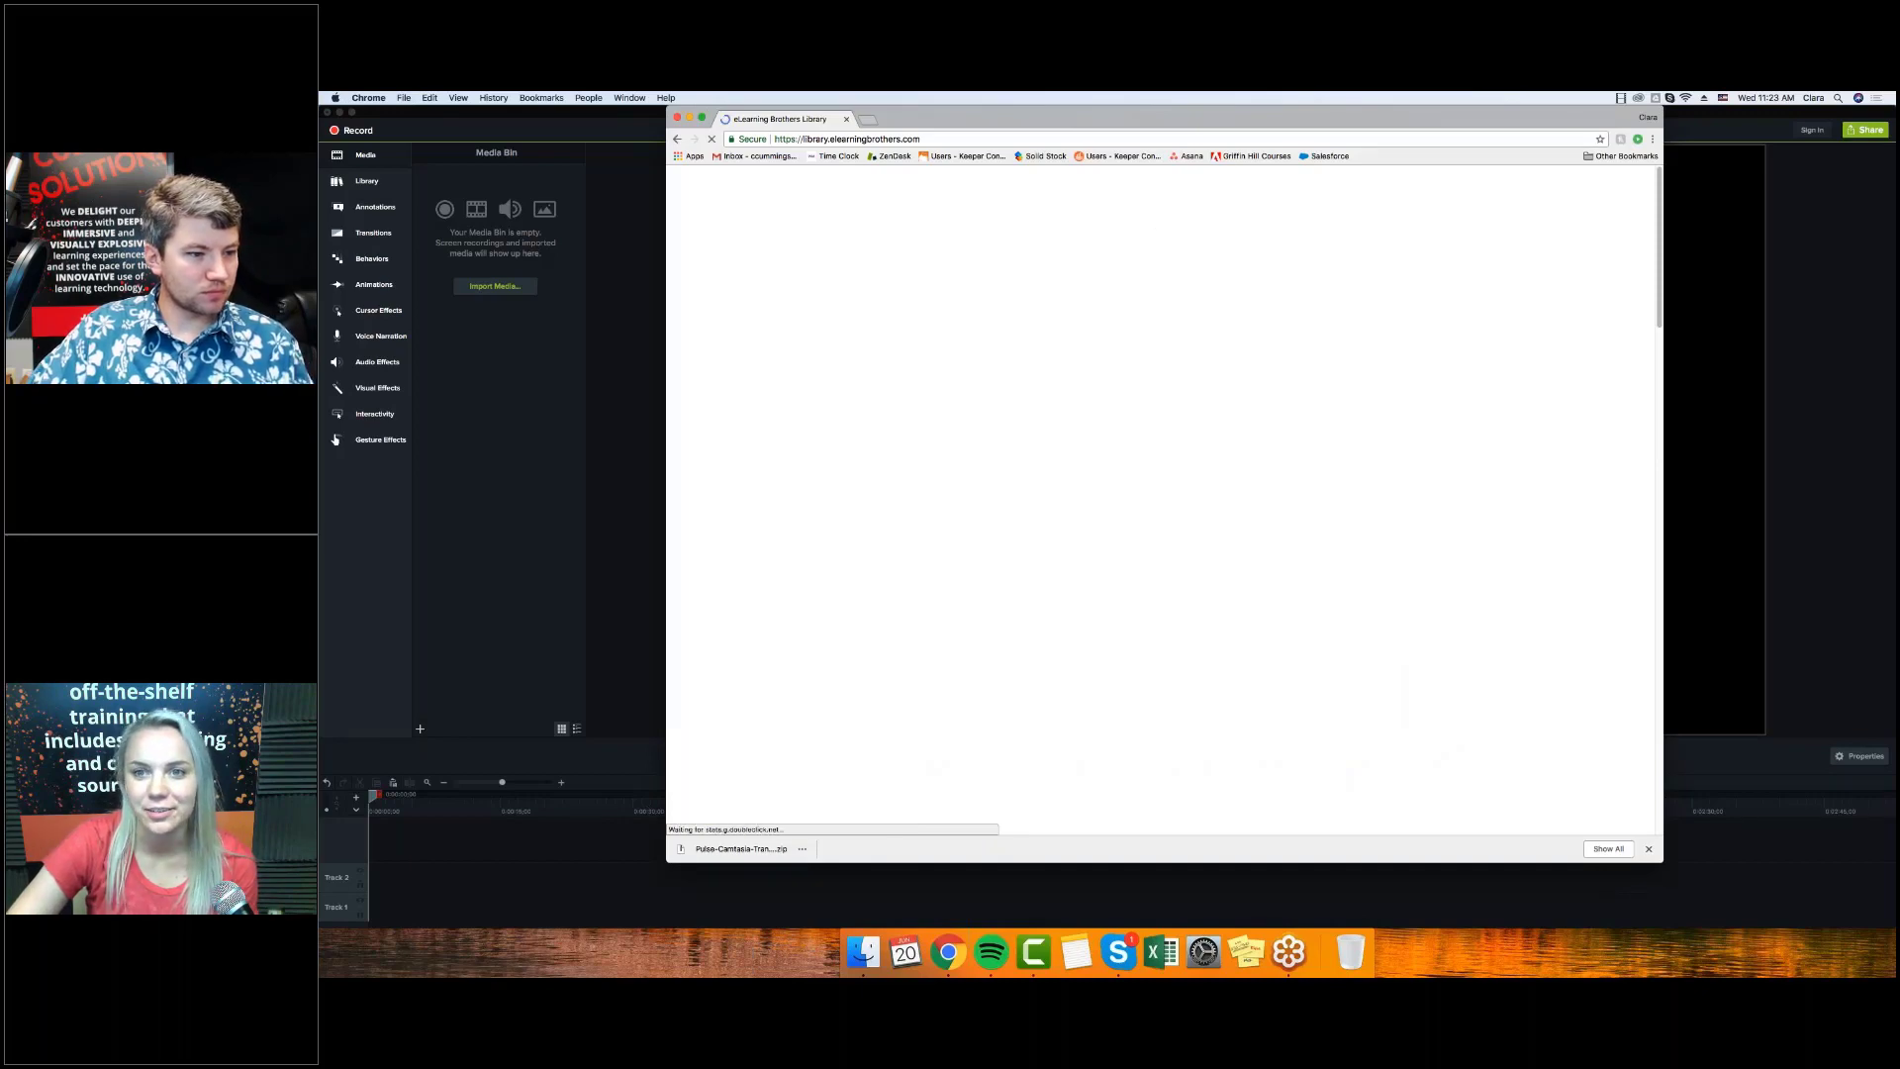
pyautogui.moveTo(927, 117); pyautogui.dragTo(935, 116)
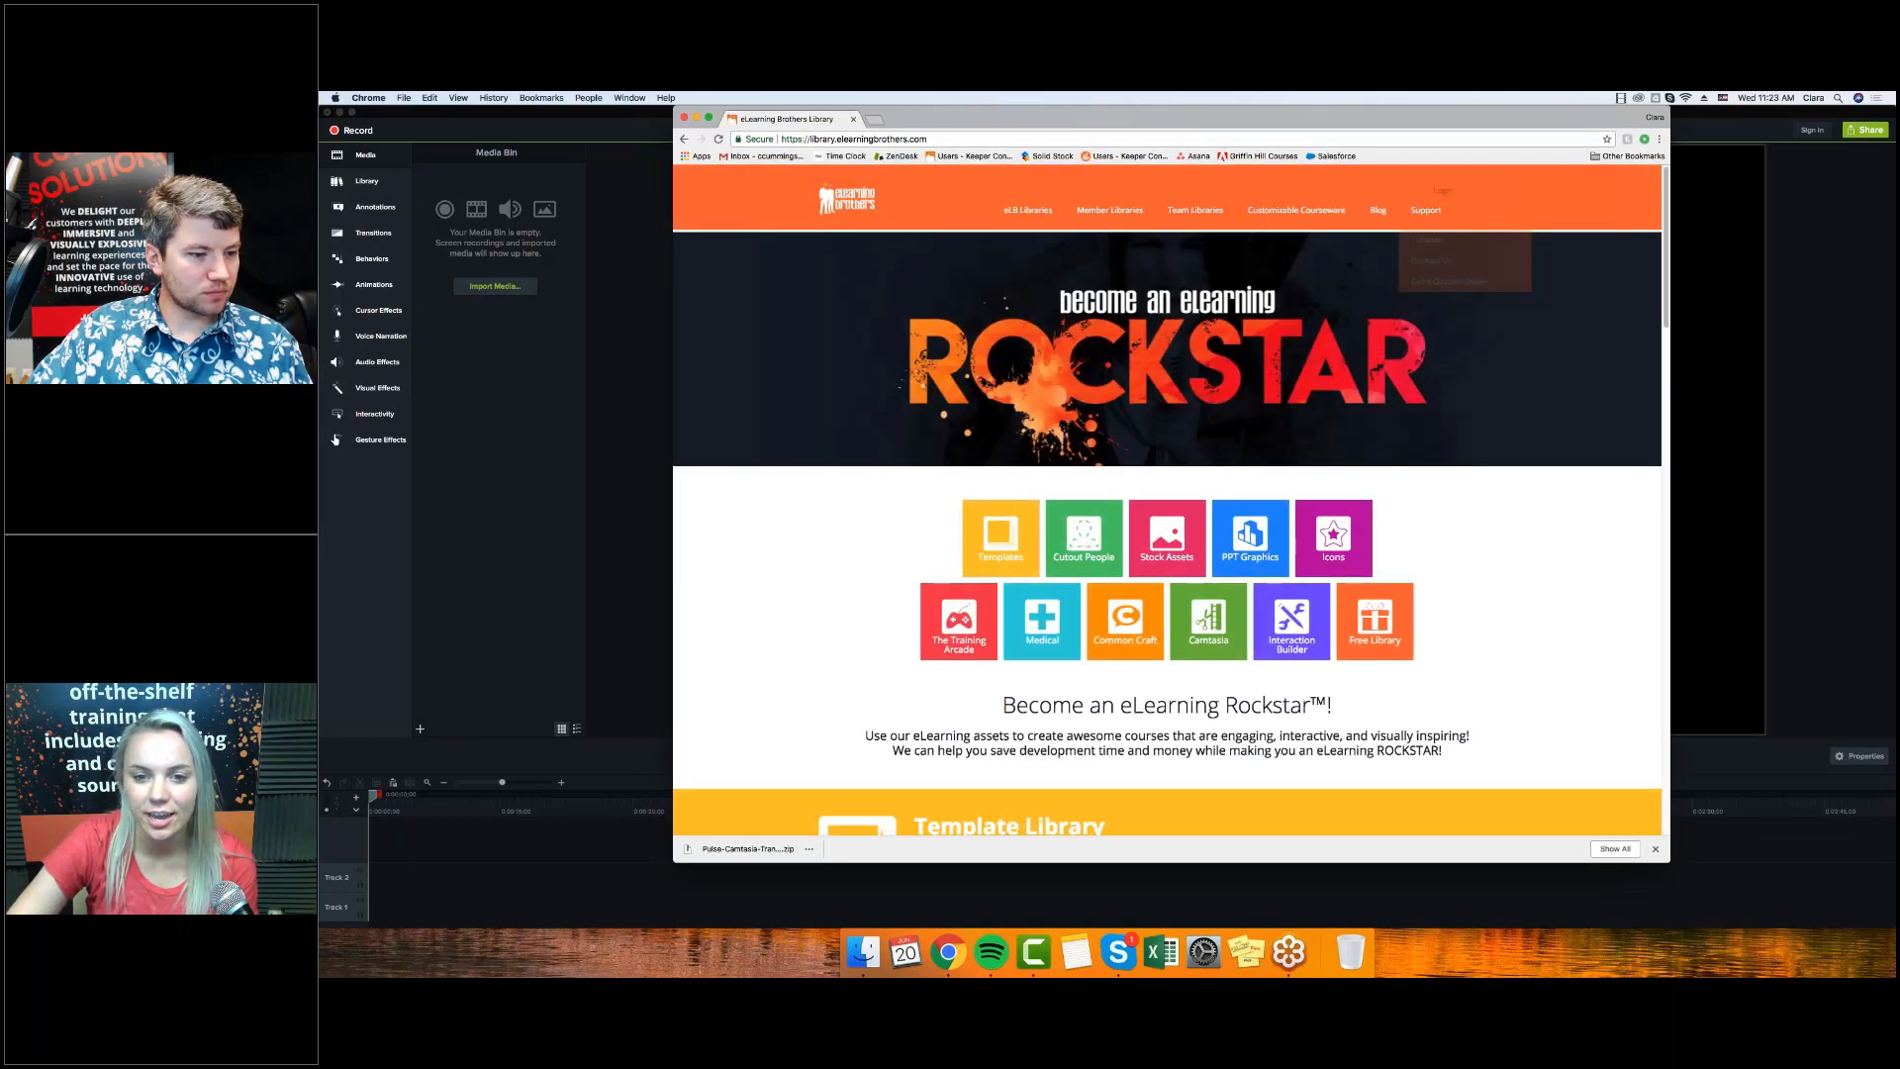
pyautogui.click(1442, 190)
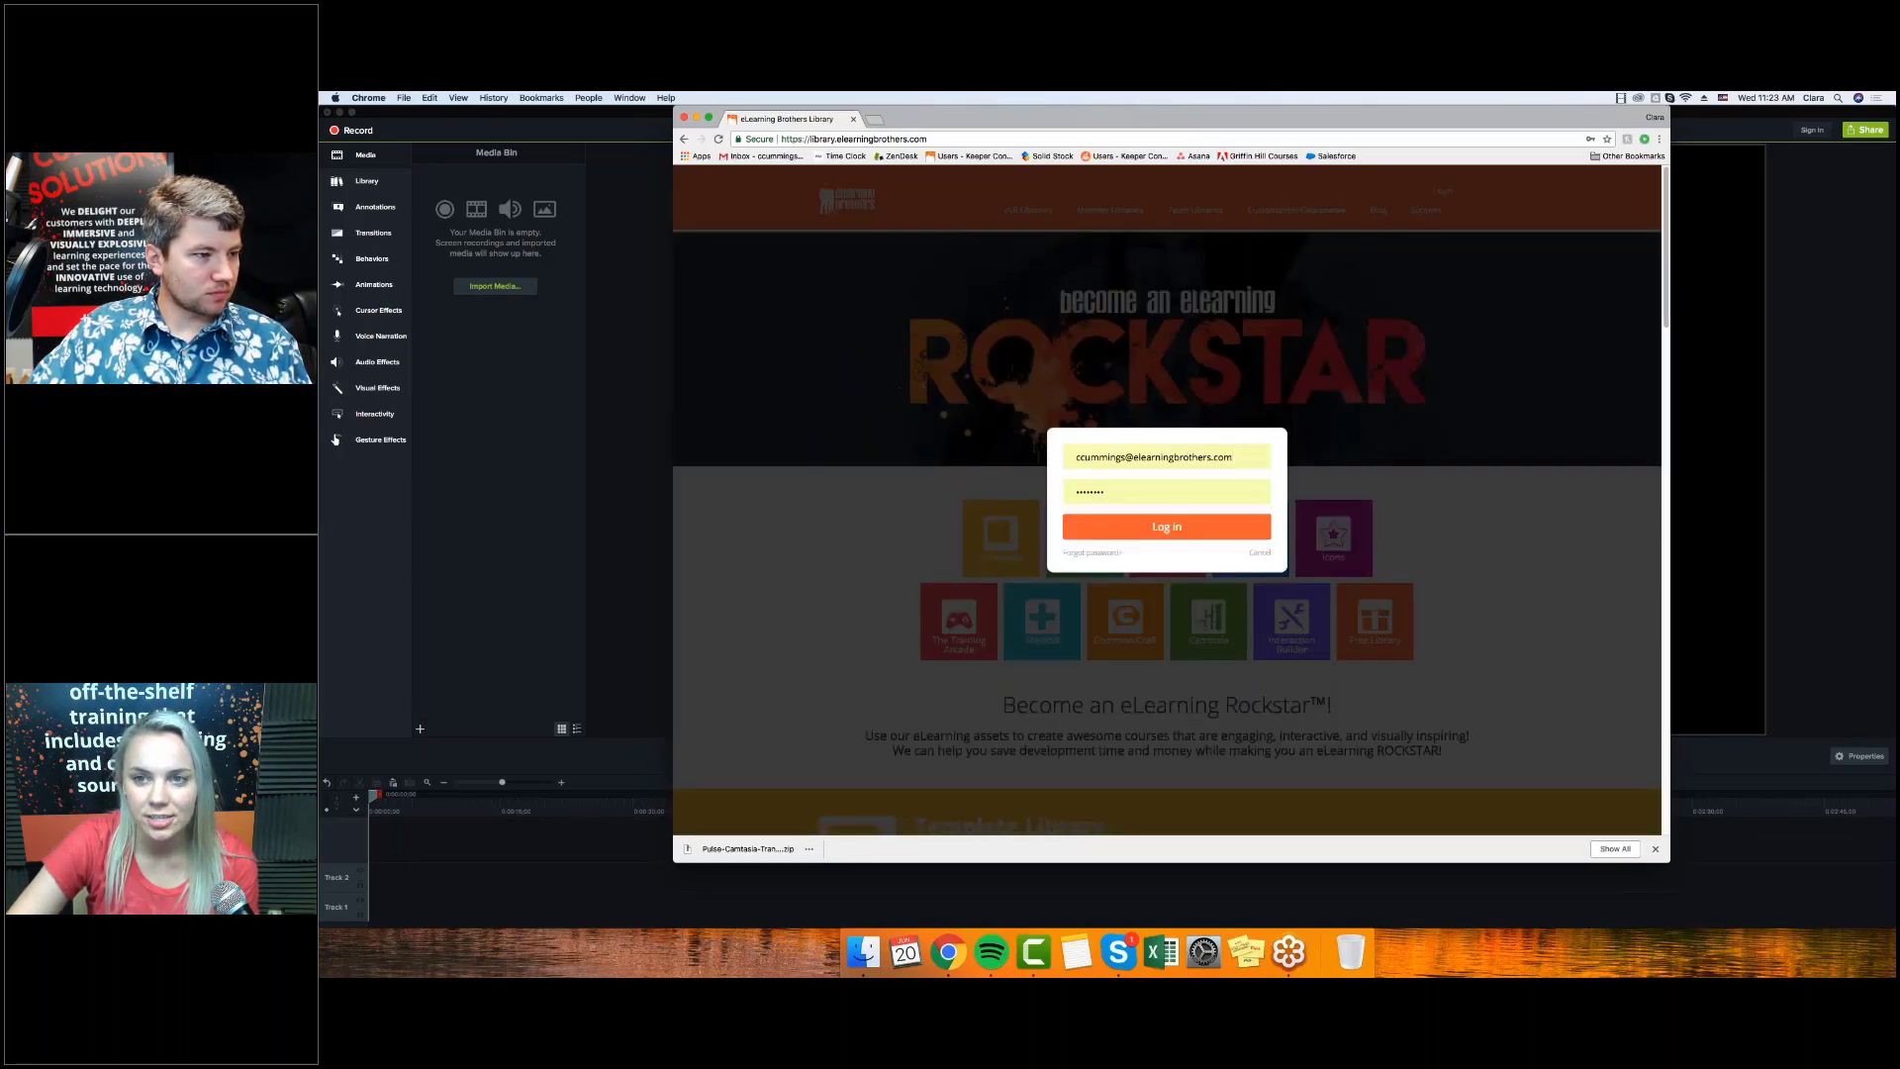
pyautogui.click(1167, 527)
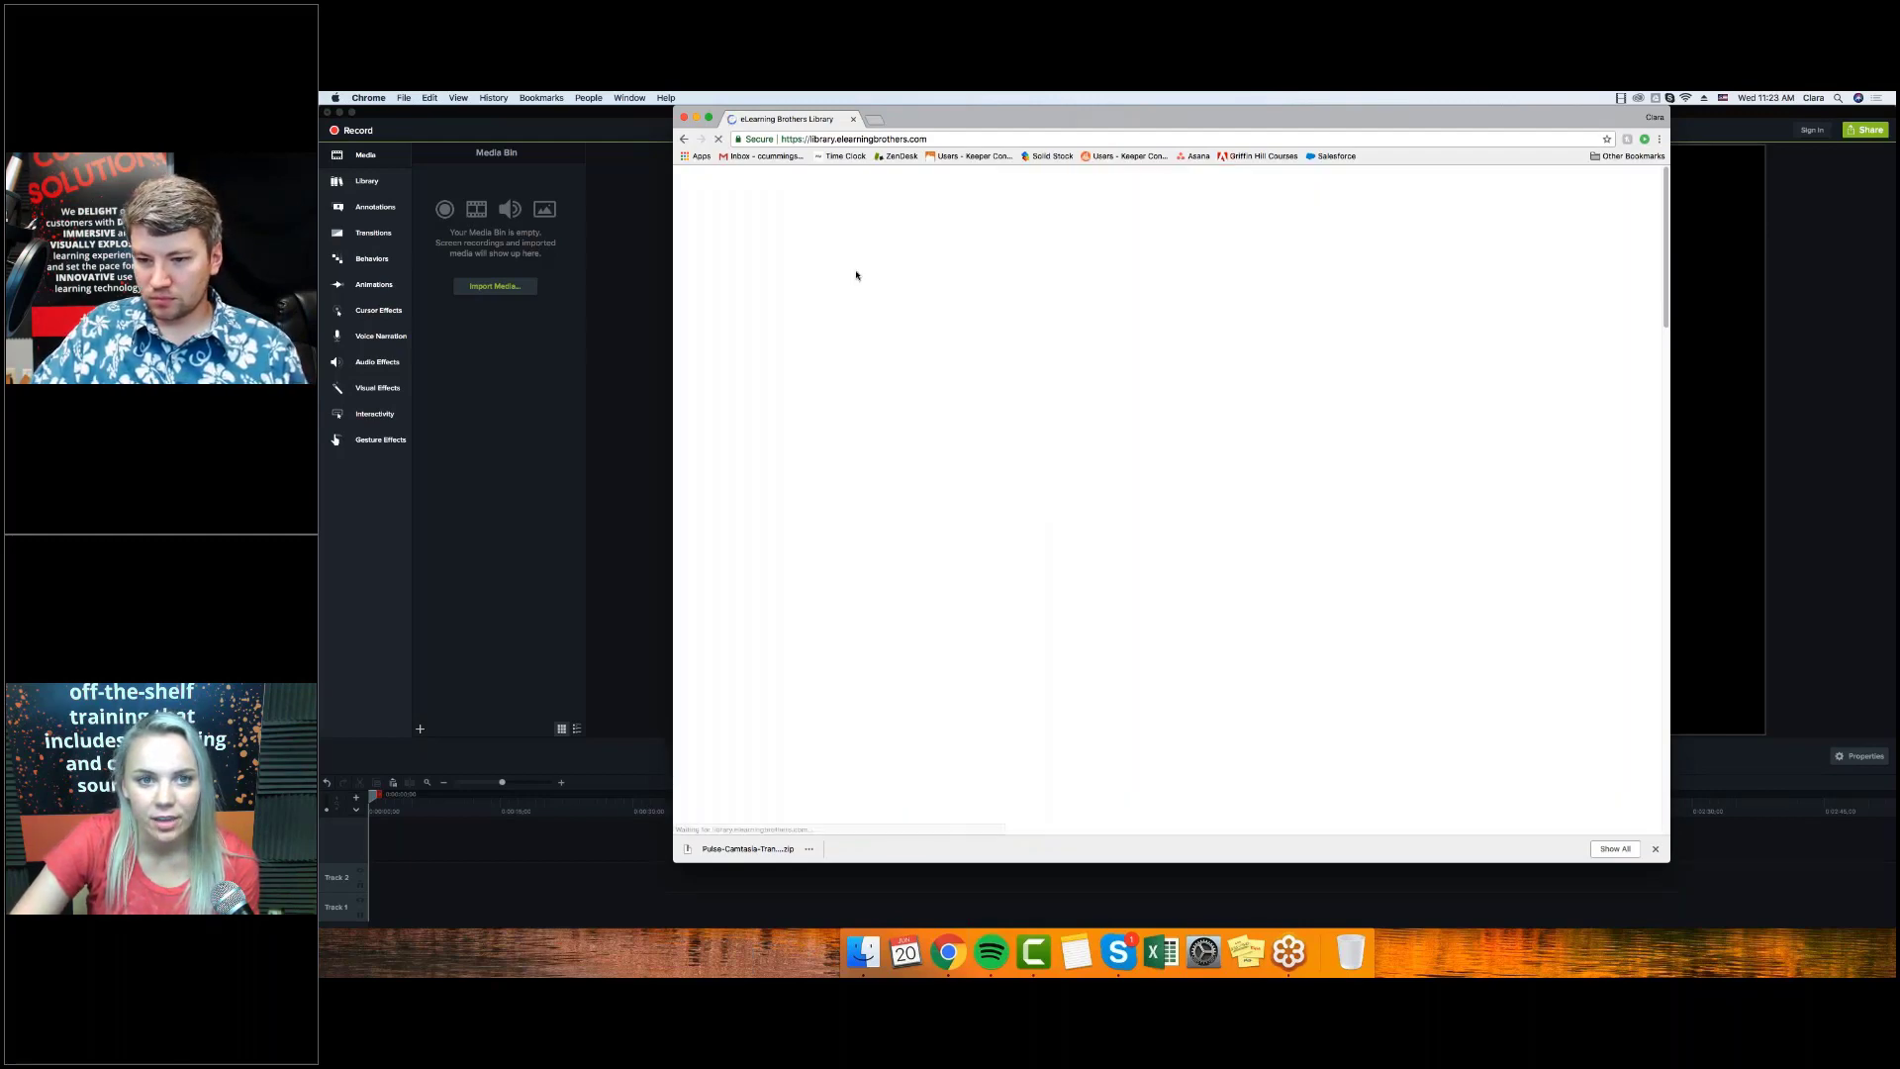
# From eLB Libraries > Camtasia, download the Daydream: Camtasia Transitions Mac project file and open it.
pyautogui.moveTo(1029, 210)
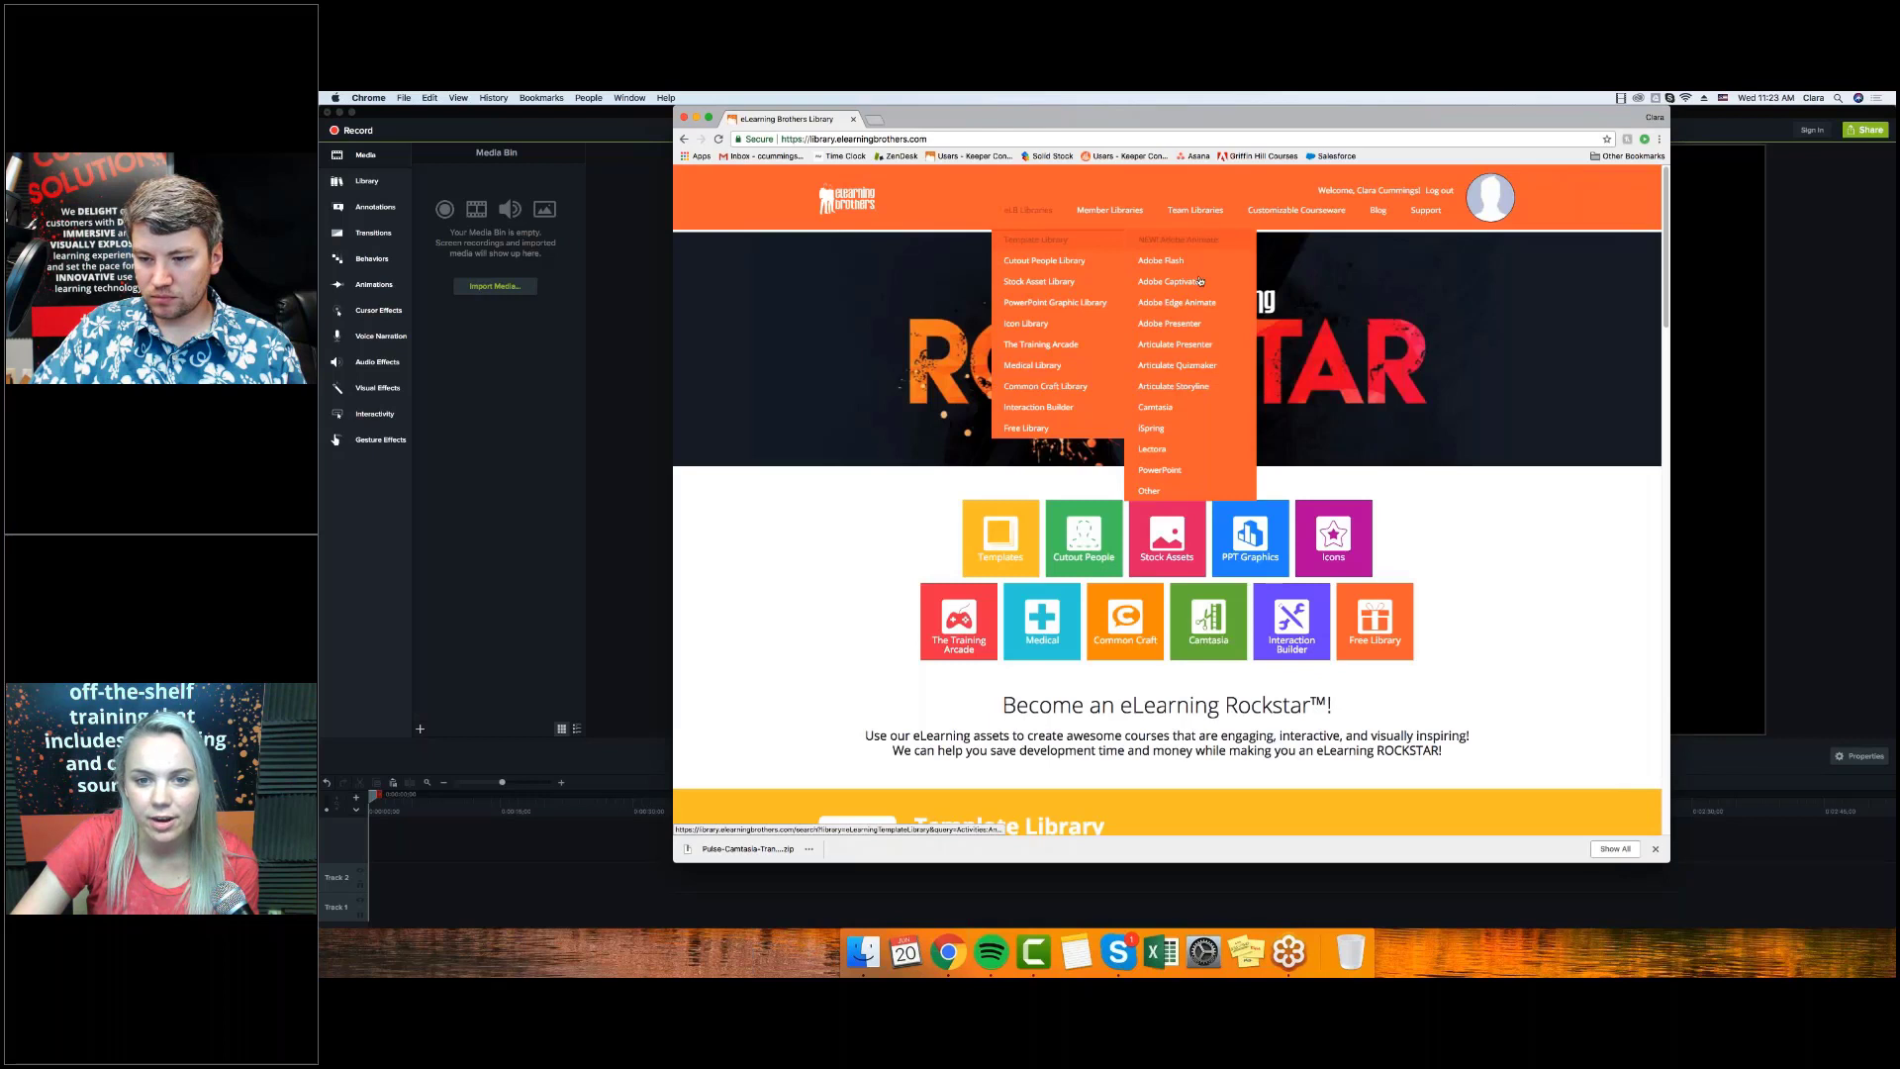
pyautogui.click(1208, 415)
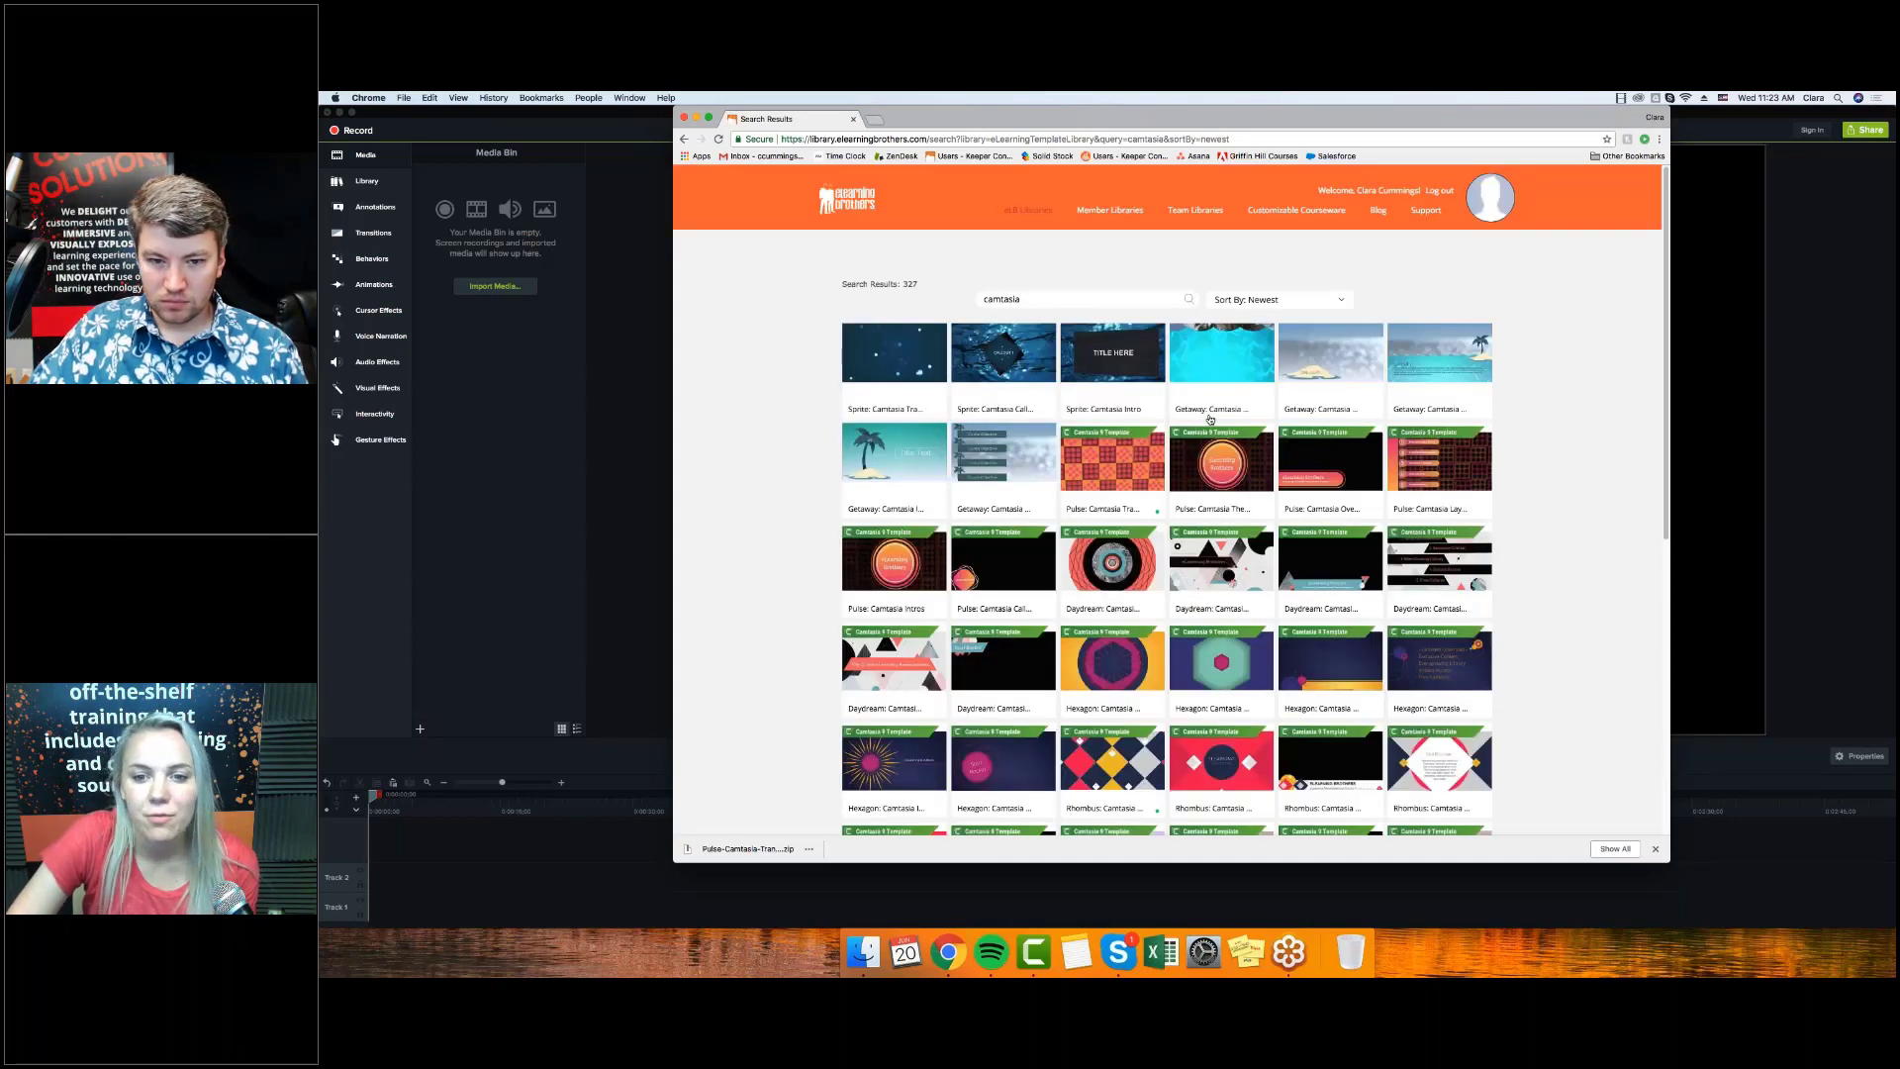
pyautogui.moveTo(1440, 539)
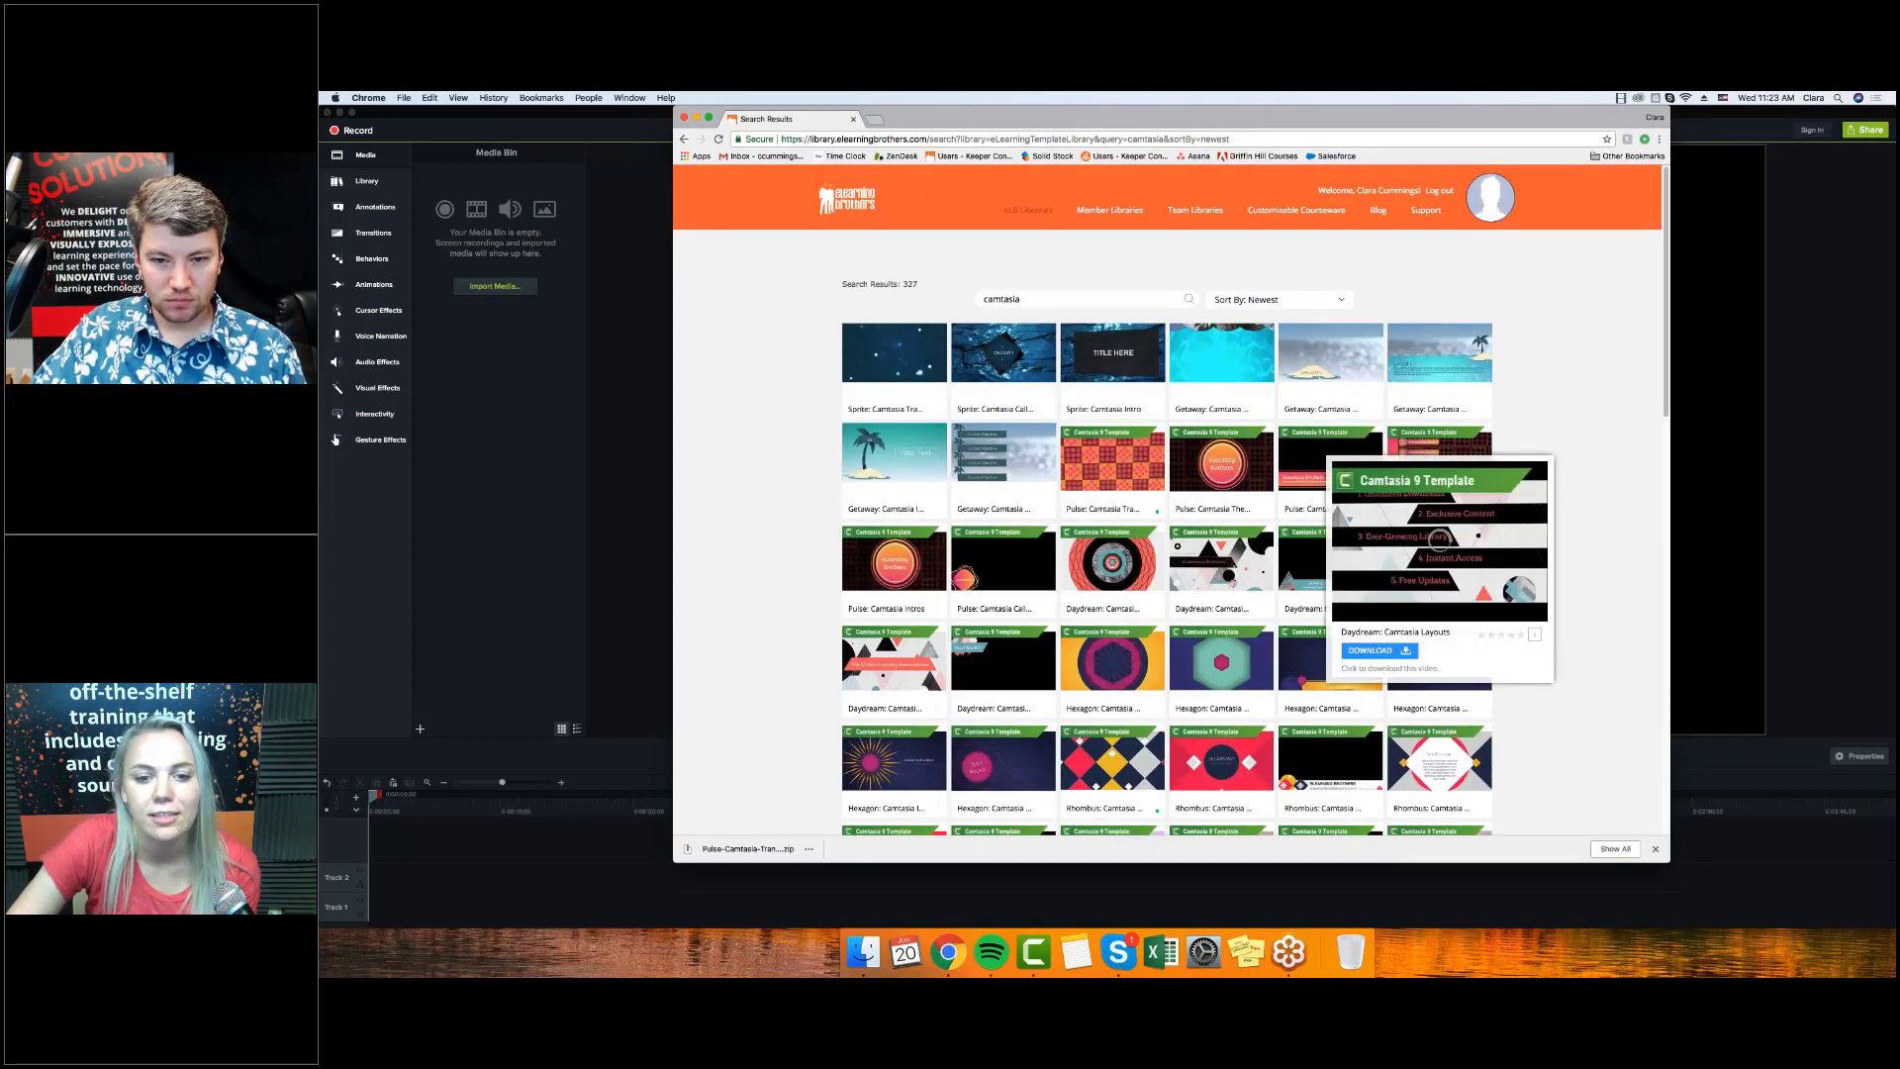
pyautogui.click(1078, 560)
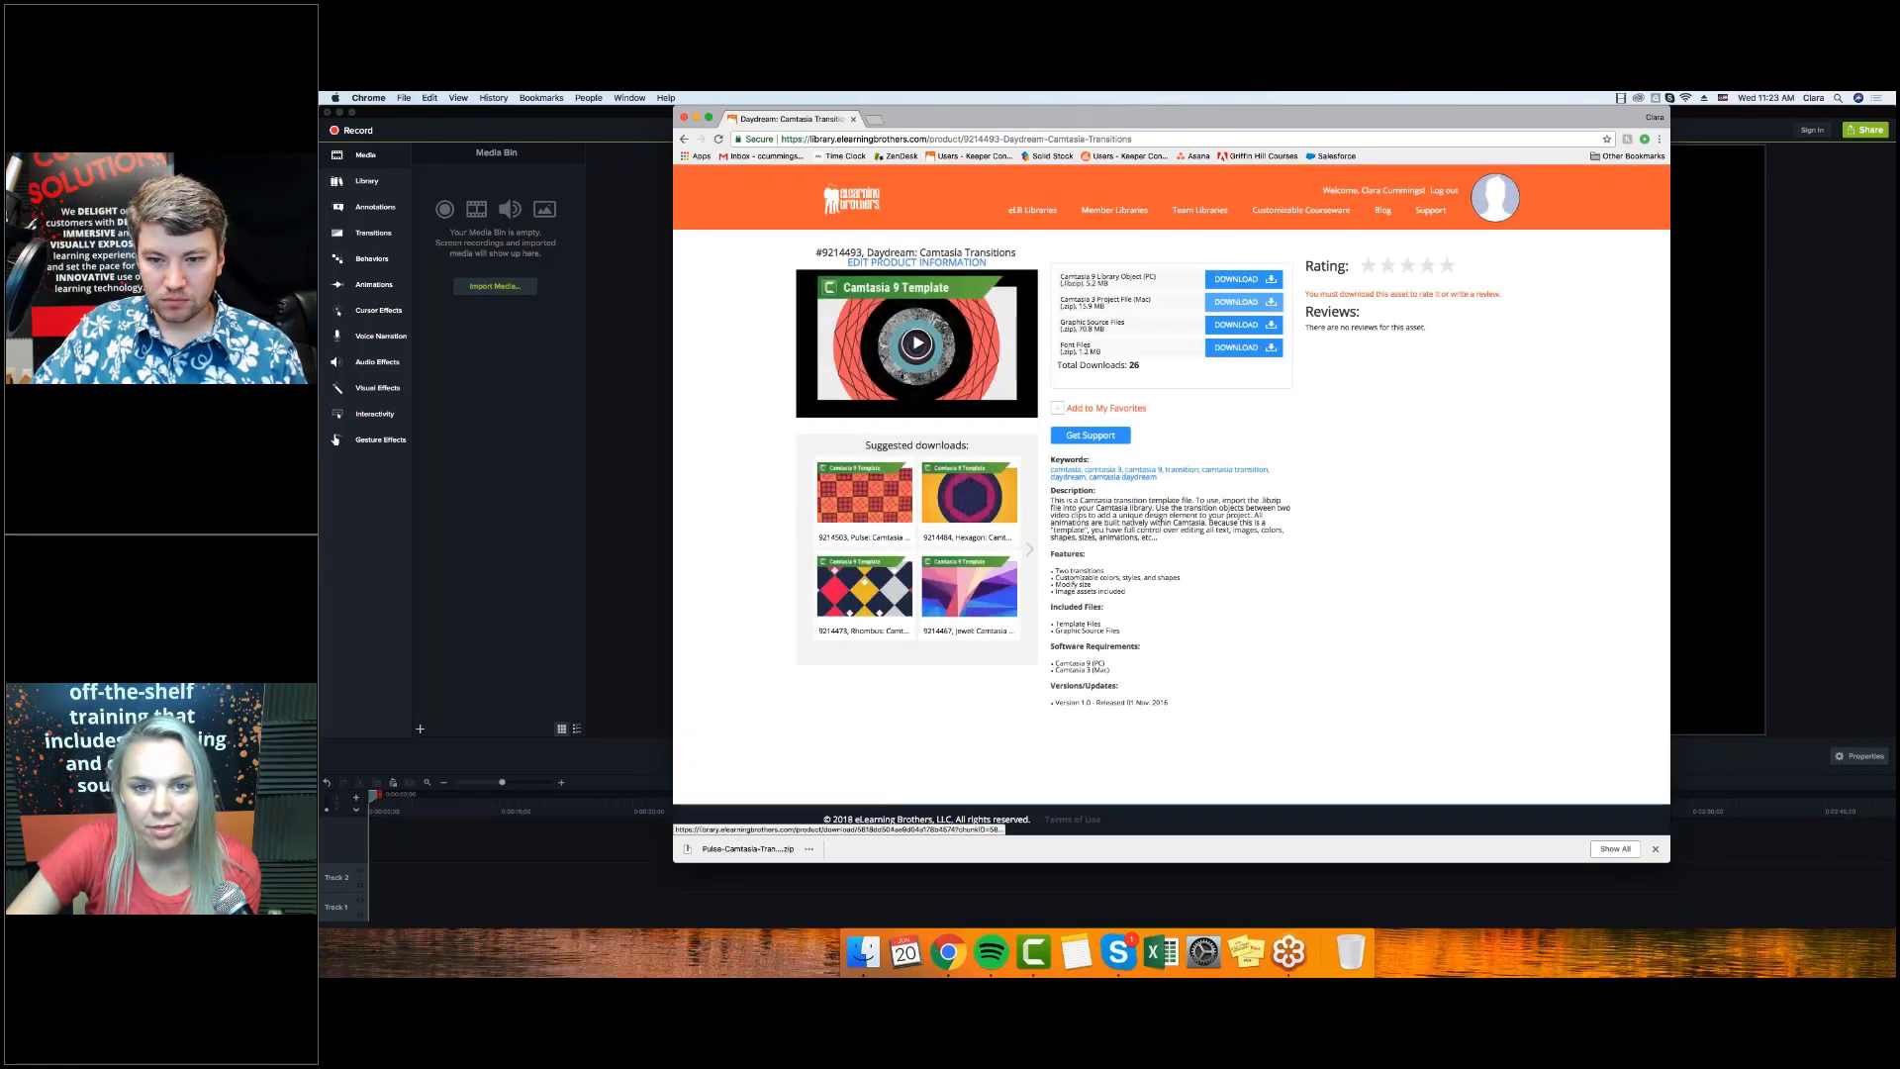
pyautogui.click(1246, 304)
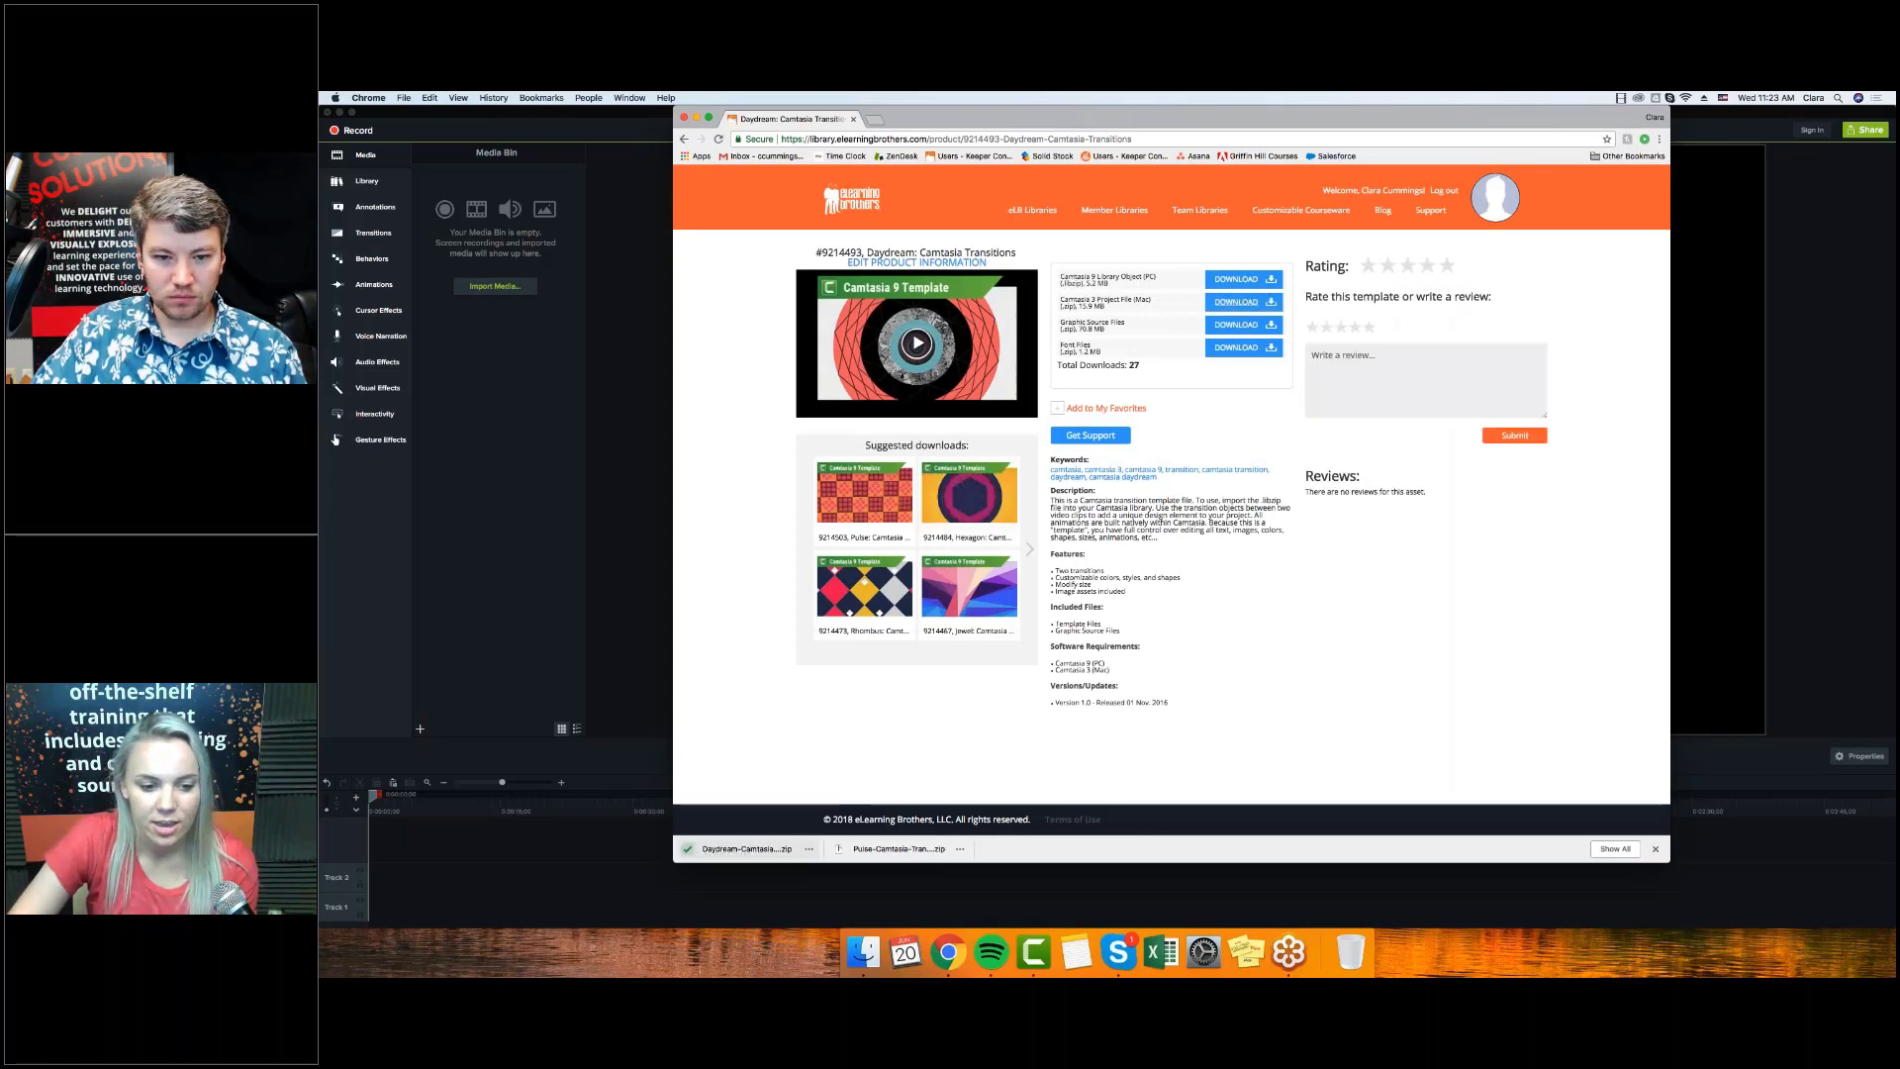
pyautogui.click(780, 853)
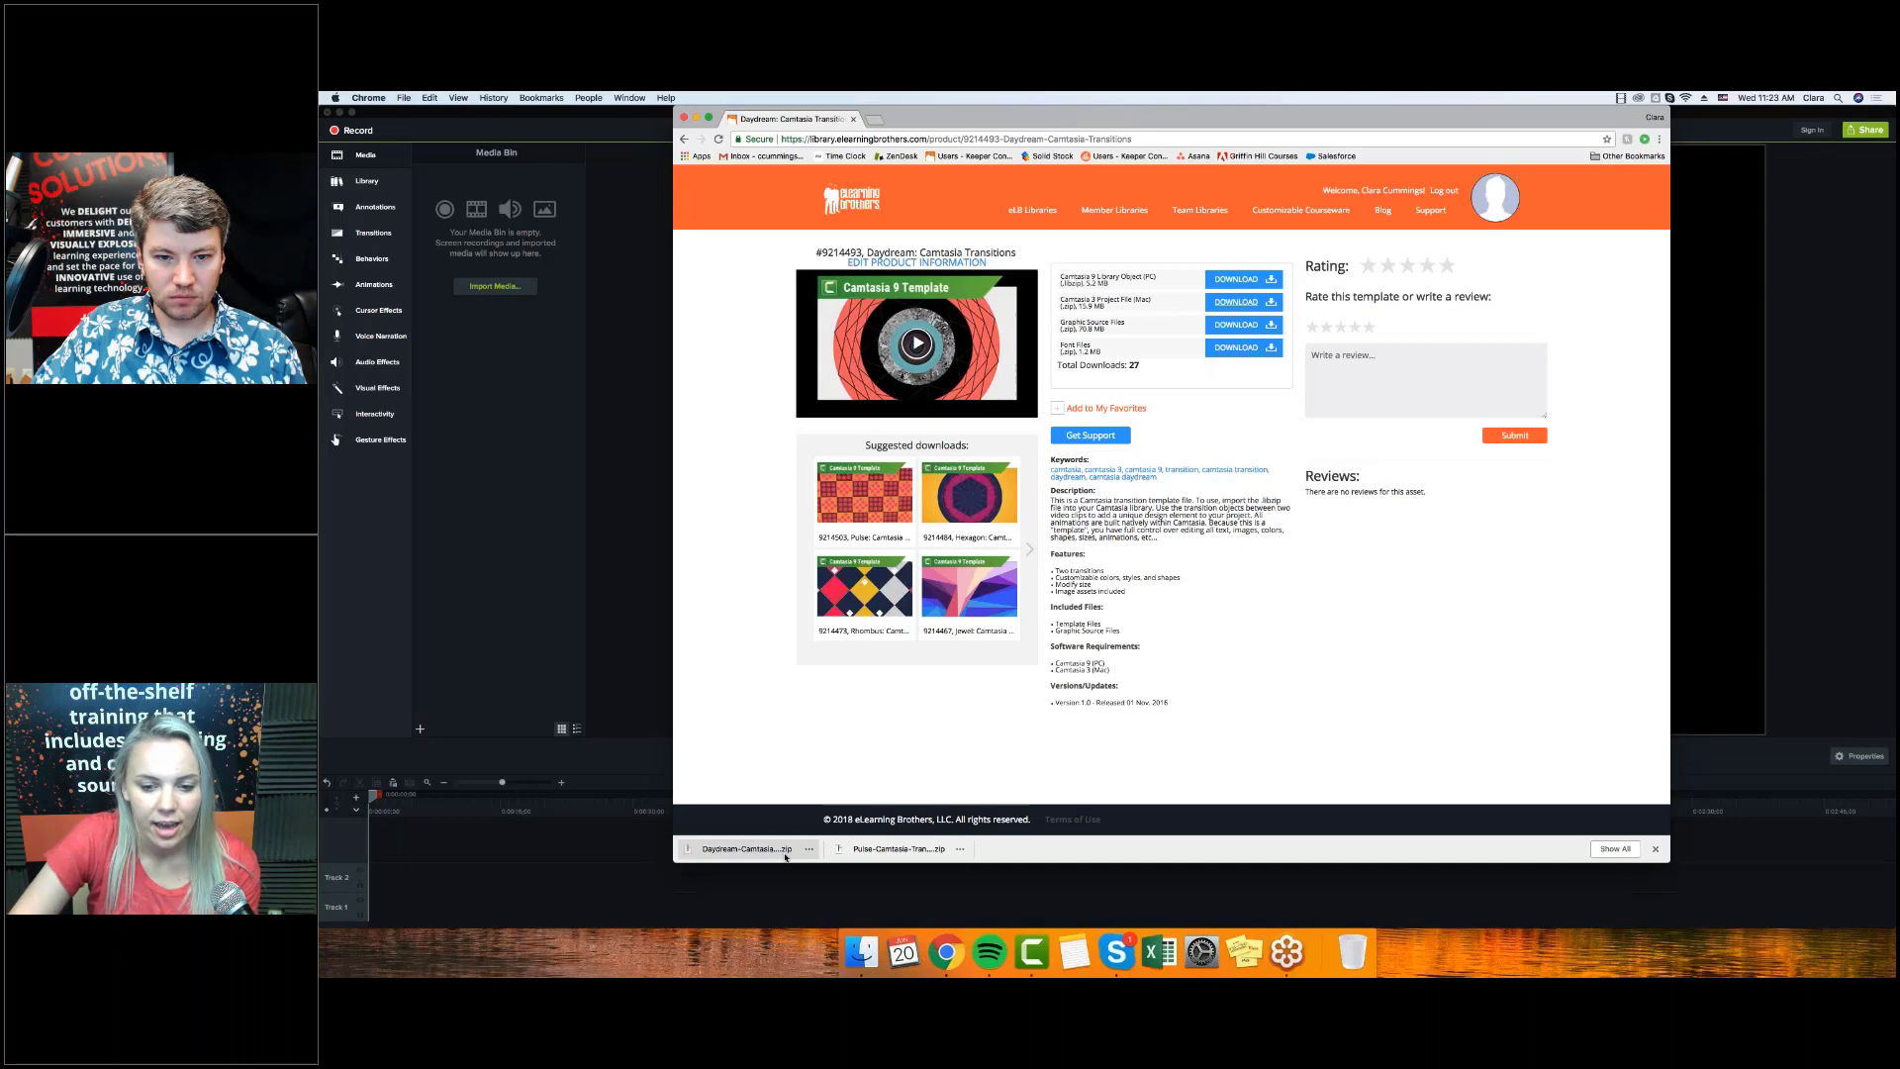
# Open Daydream Transitions.tscproj from the expanded Daydream folder in Downloads.
pyautogui.click(875, 948)
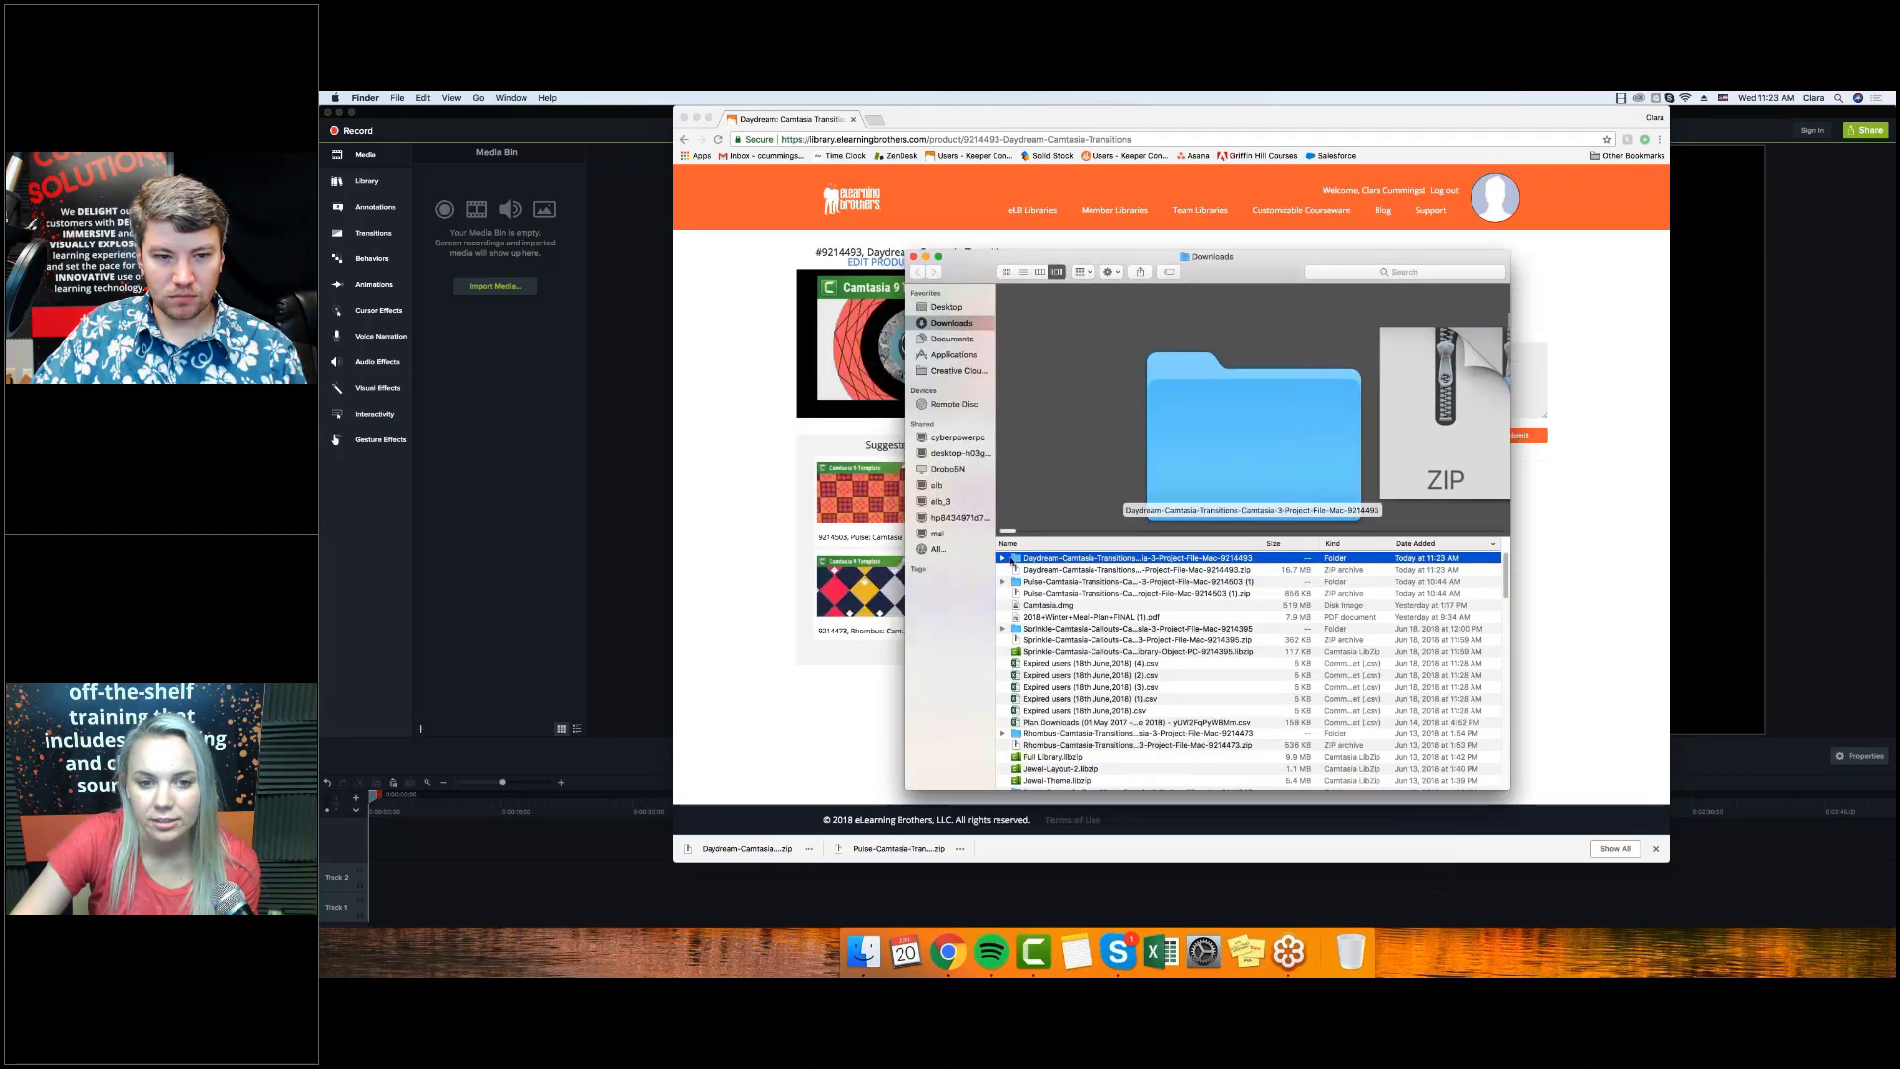
pyautogui.click(1004, 558)
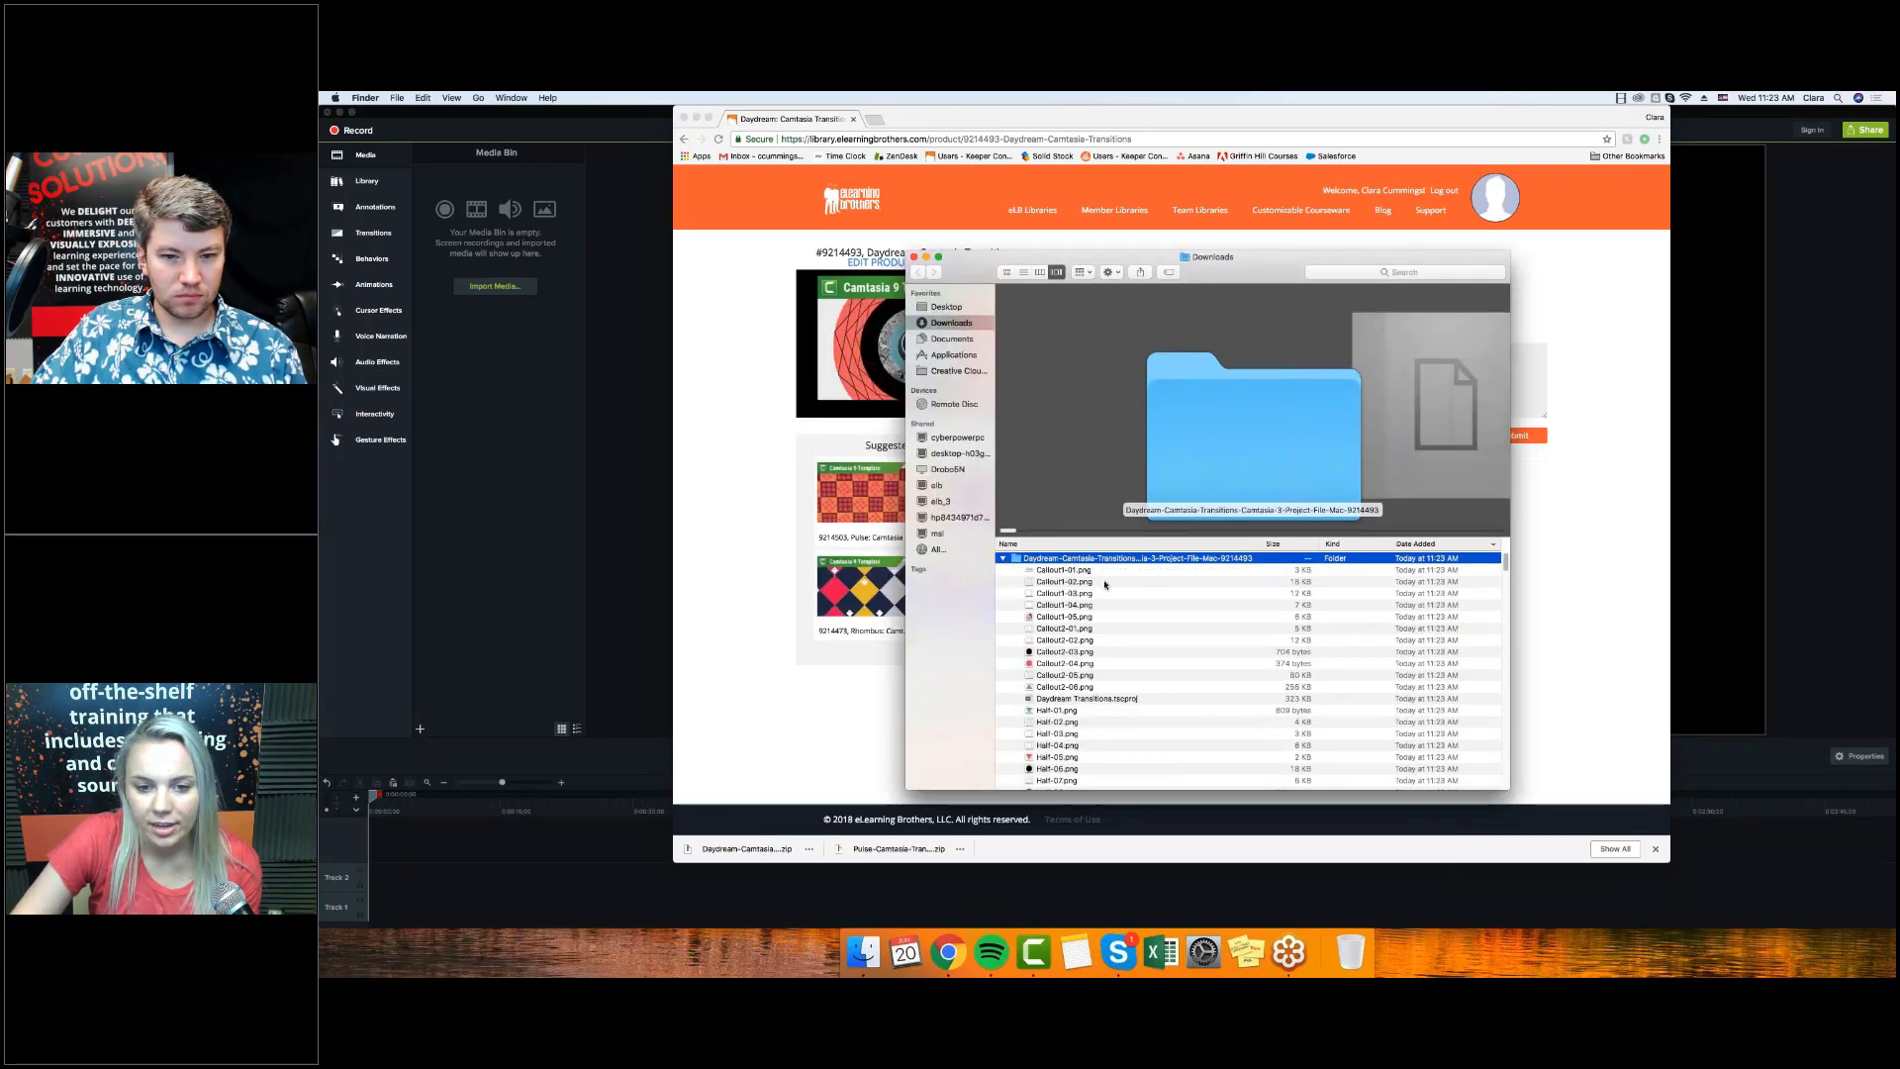
pyautogui.scroll(-2, 1128, 653)
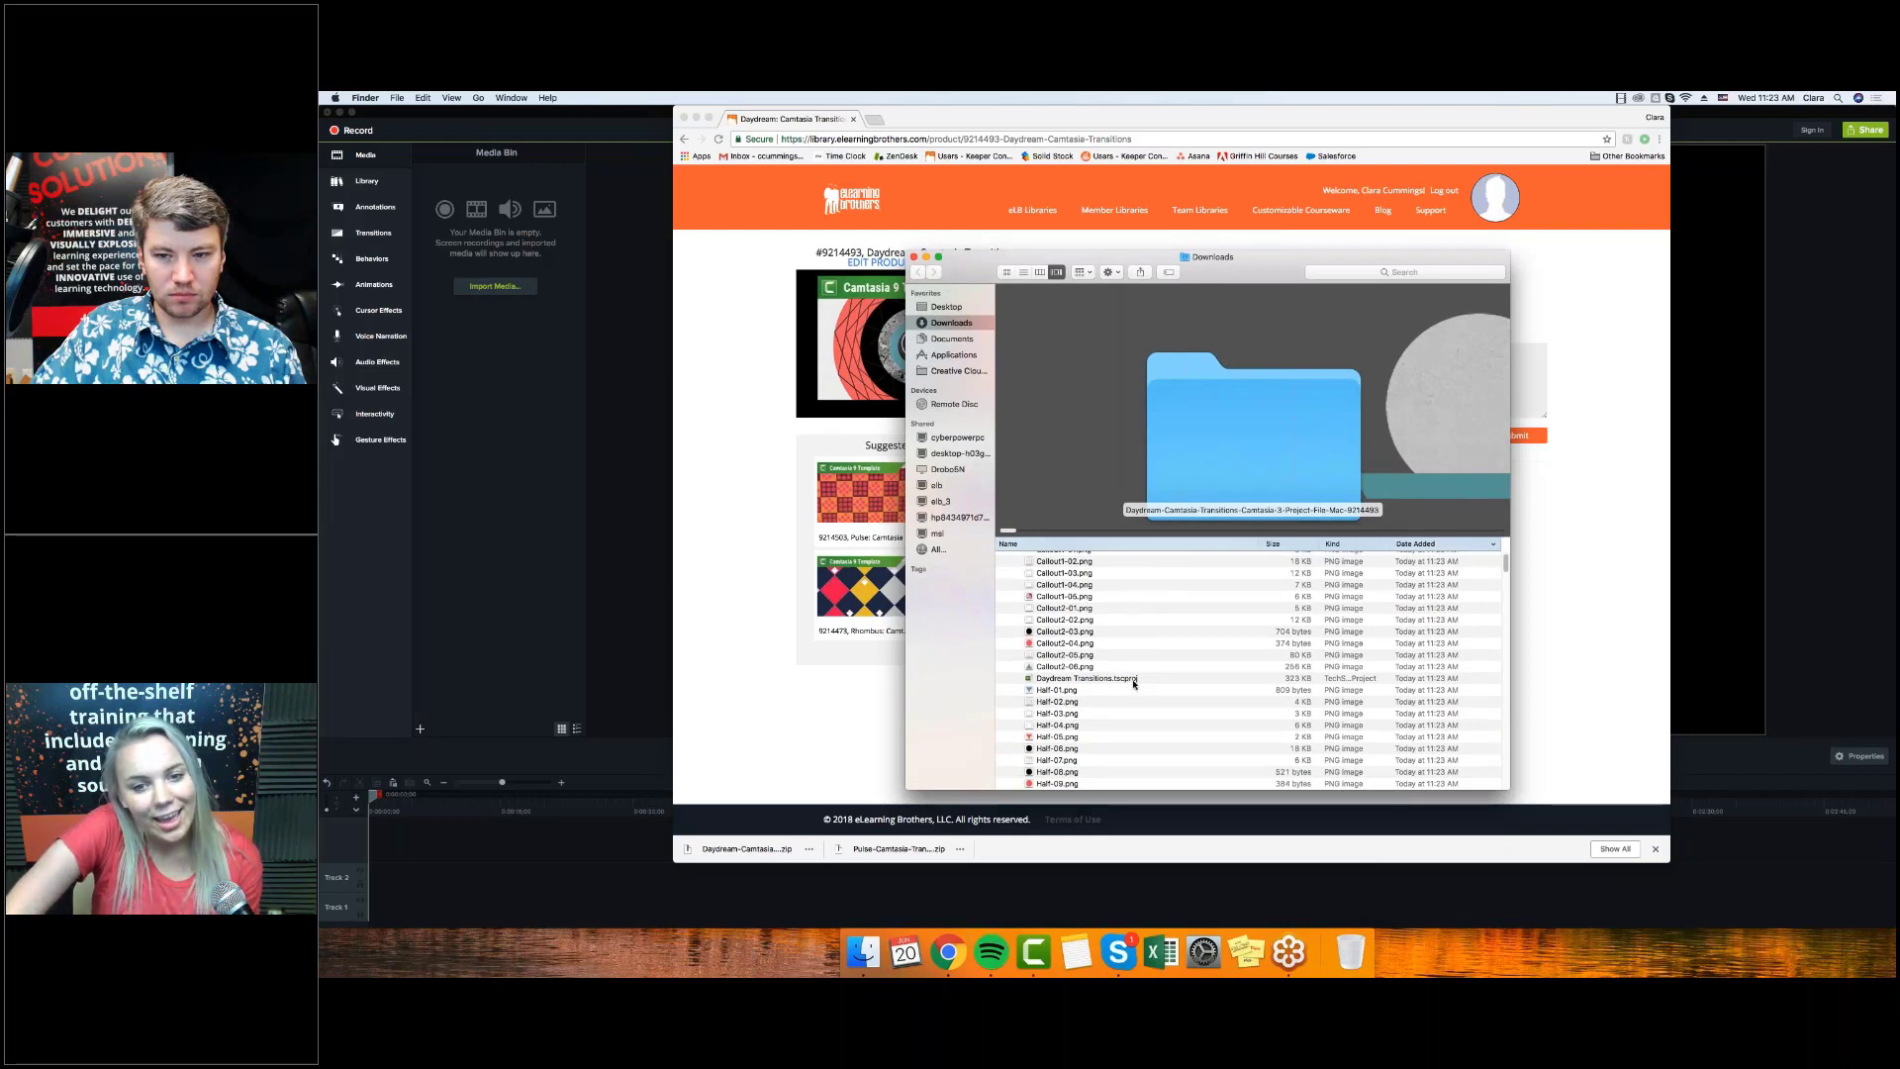
pyautogui.doubleClick(1134, 680)
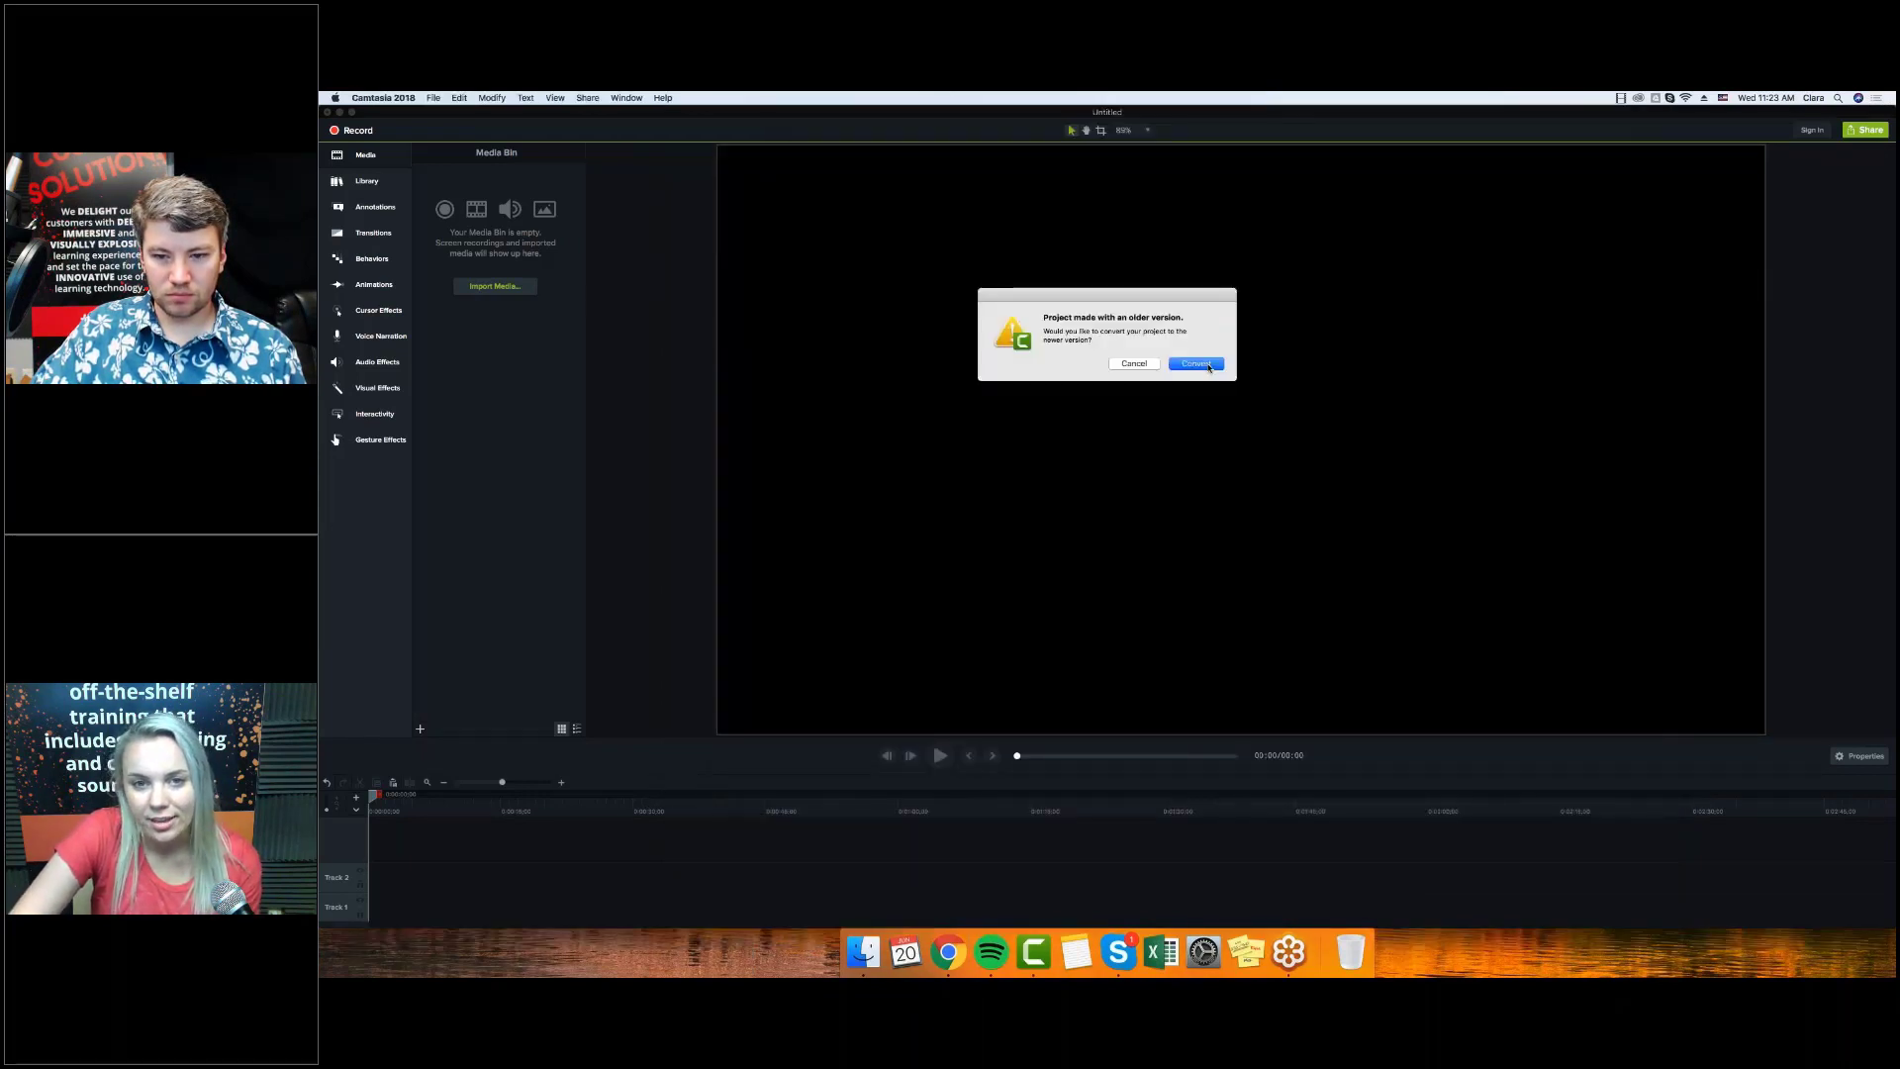
# Convert the older project and save it as Converted Daydream Transitions.
pyautogui.click(1197, 363)
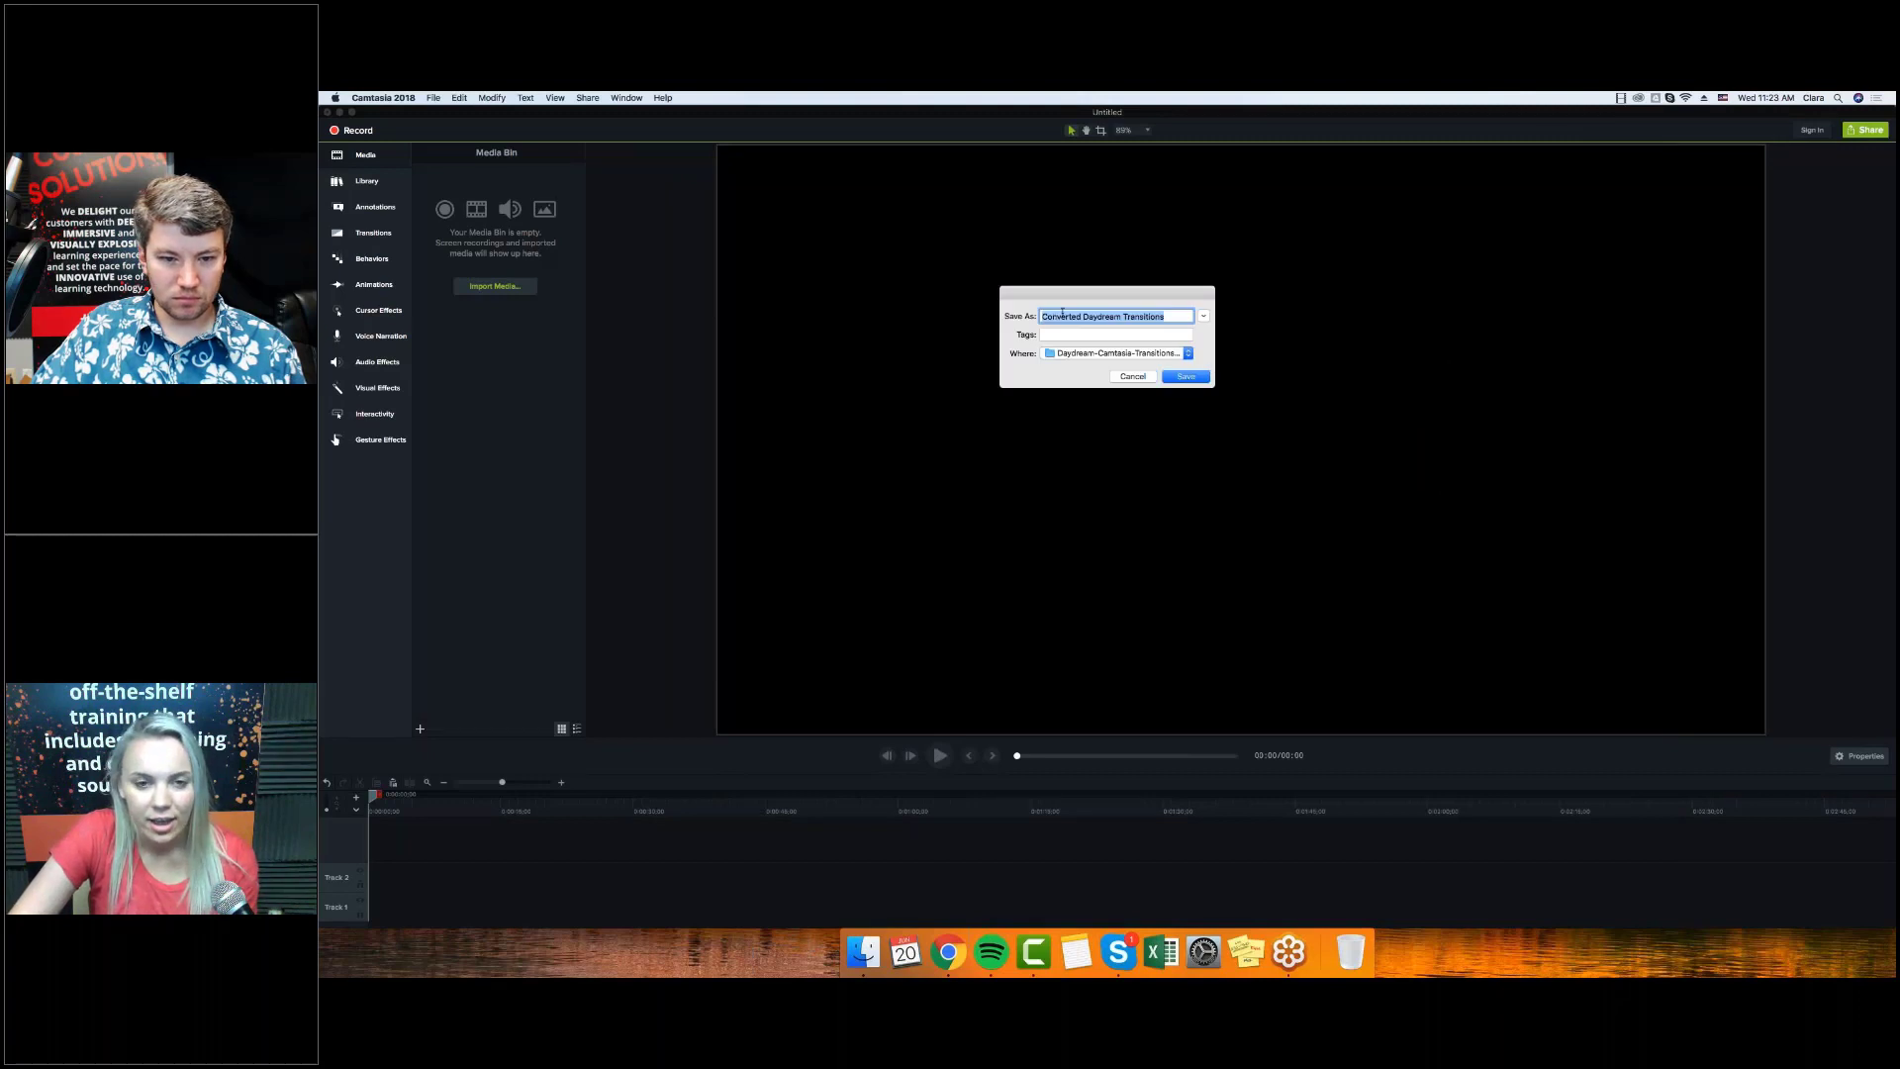
pyautogui.click(1183, 377)
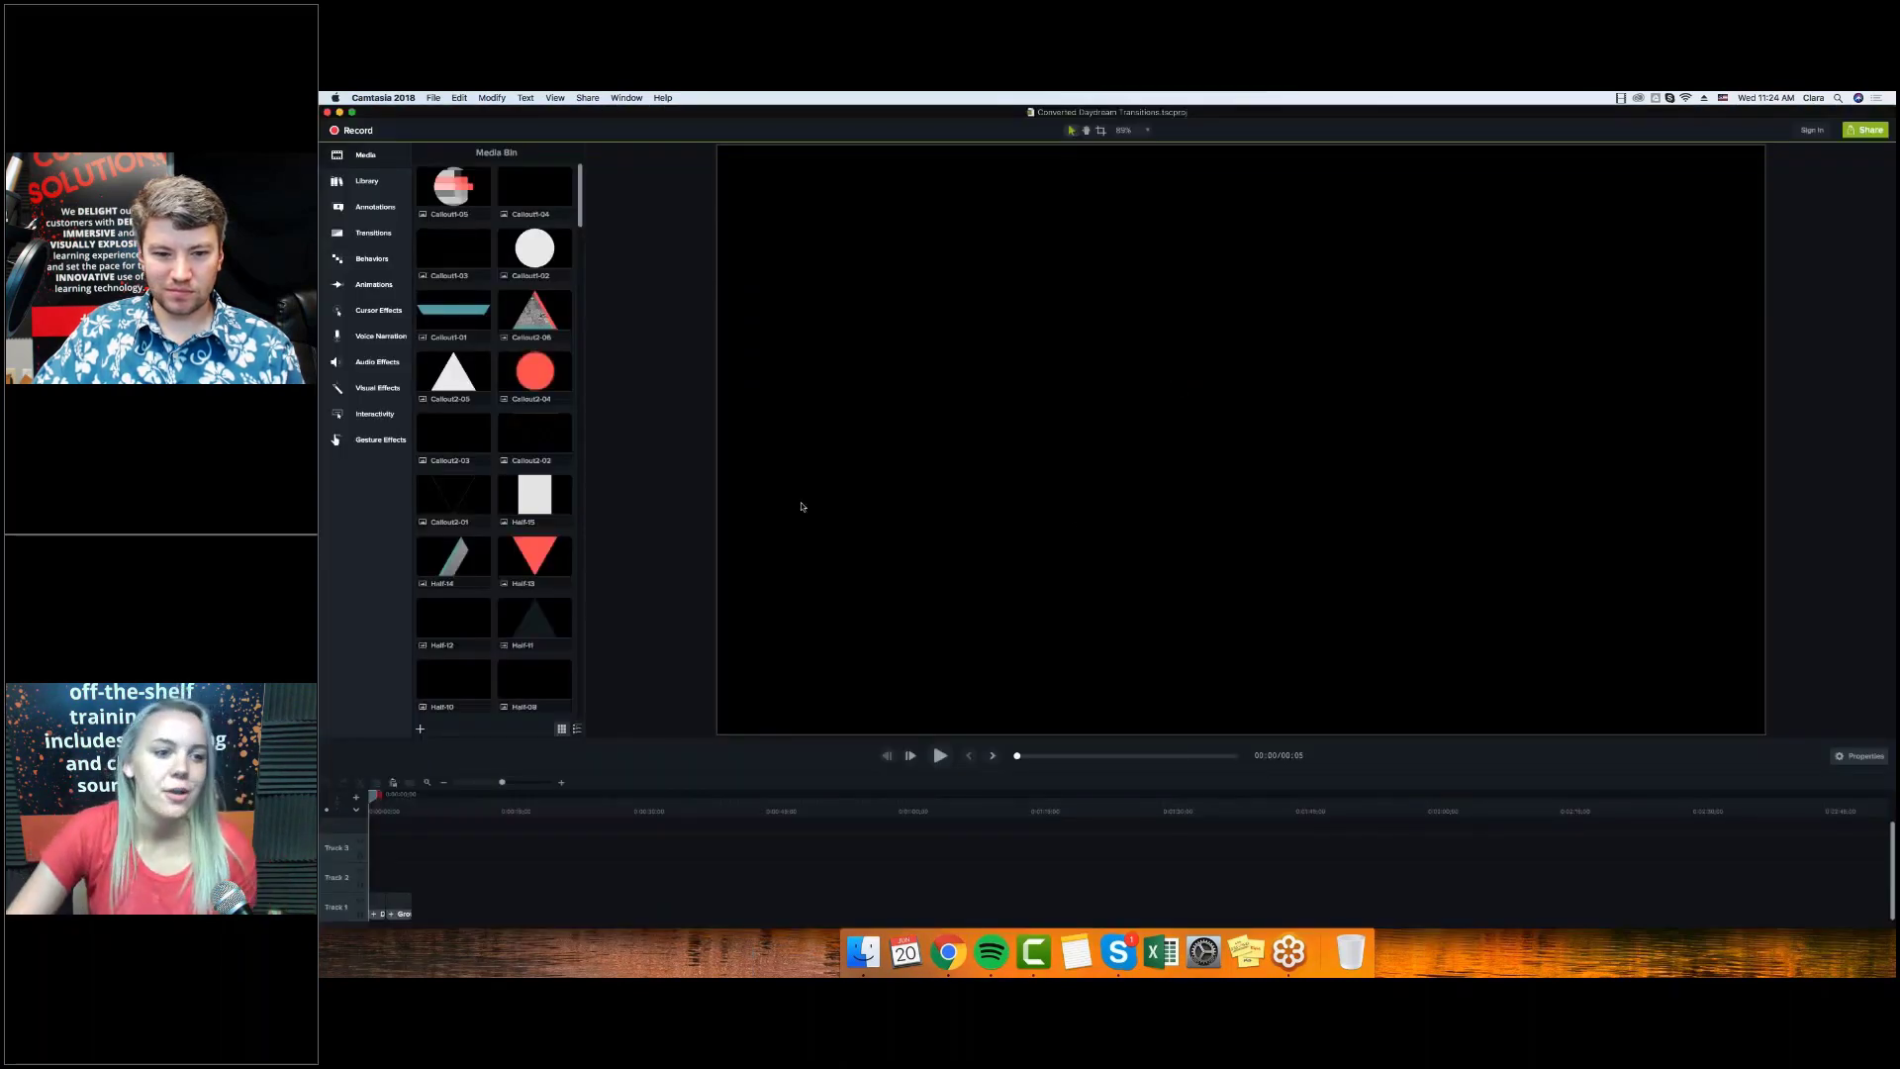
pyautogui.scroll(-3, 495, 436)
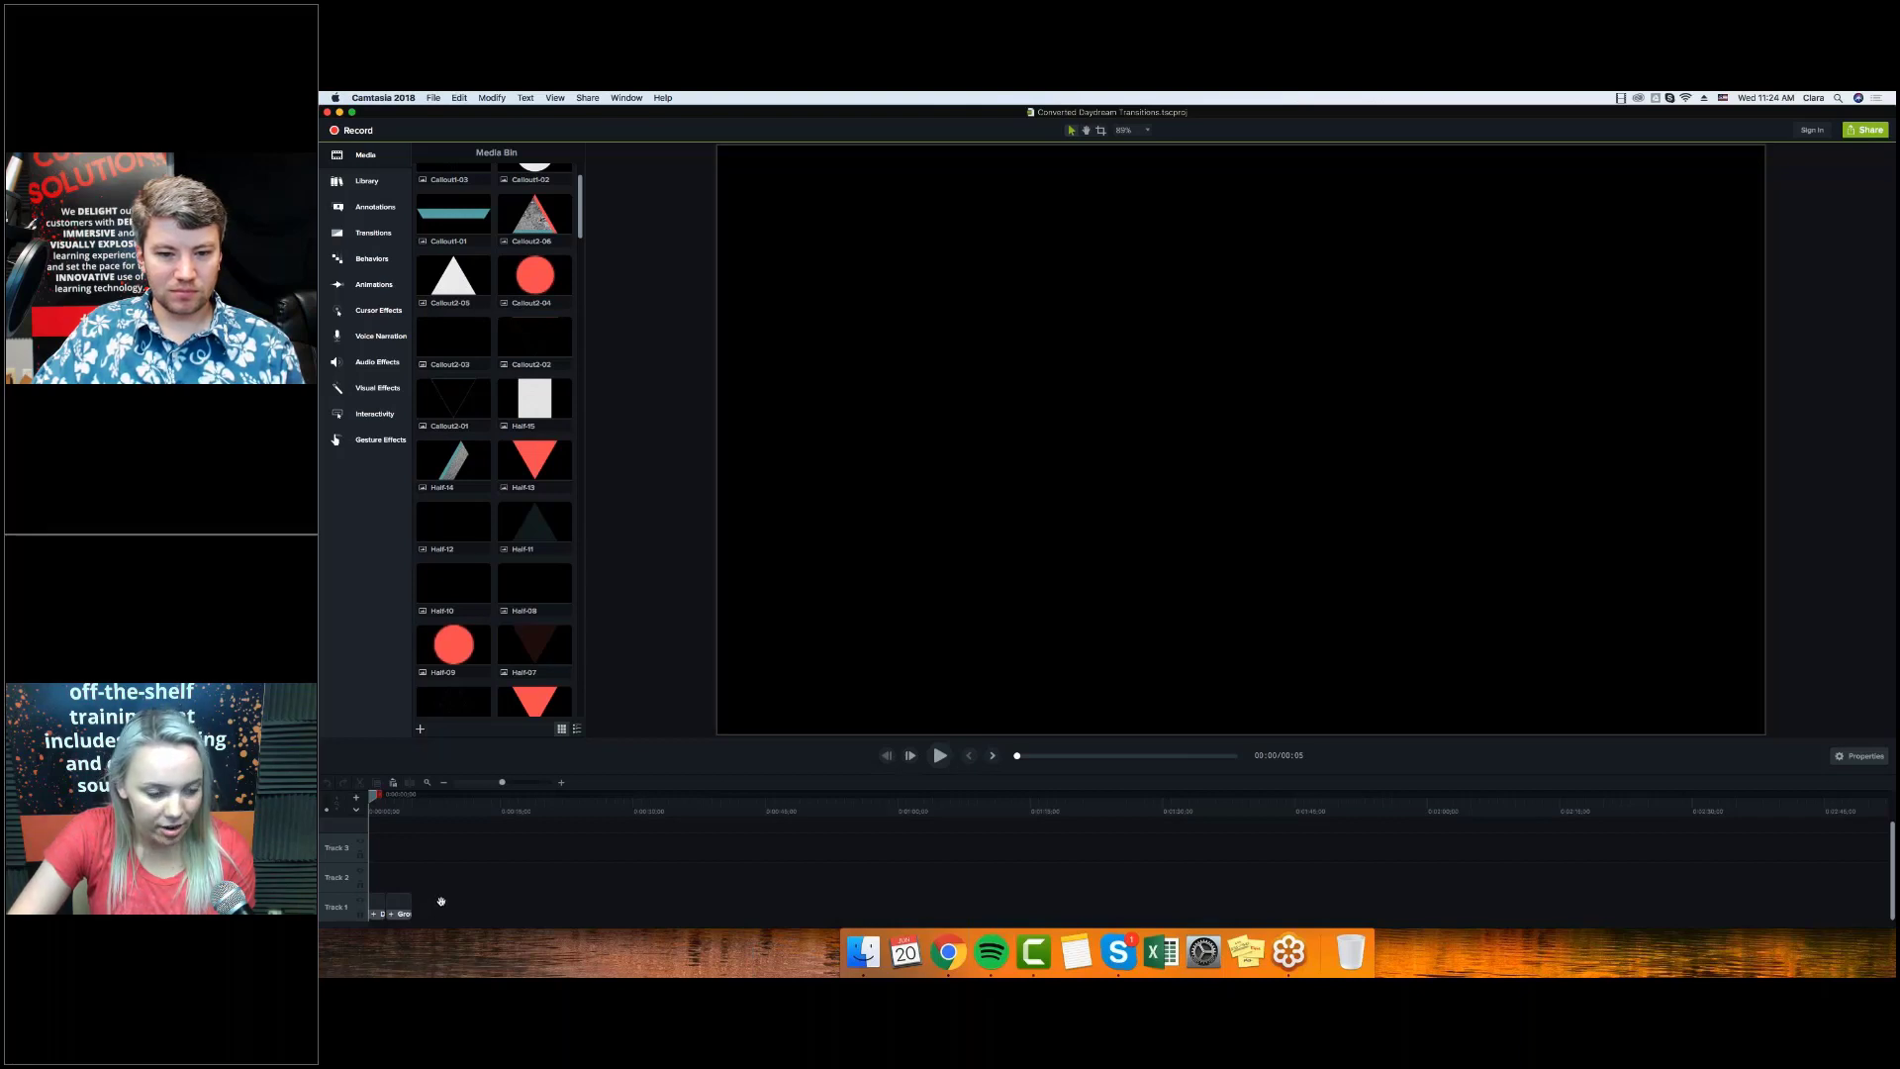
# Add the Track 1 group to the Default library as the asset 'eLB Daydream'.
pyautogui.click(372, 915)
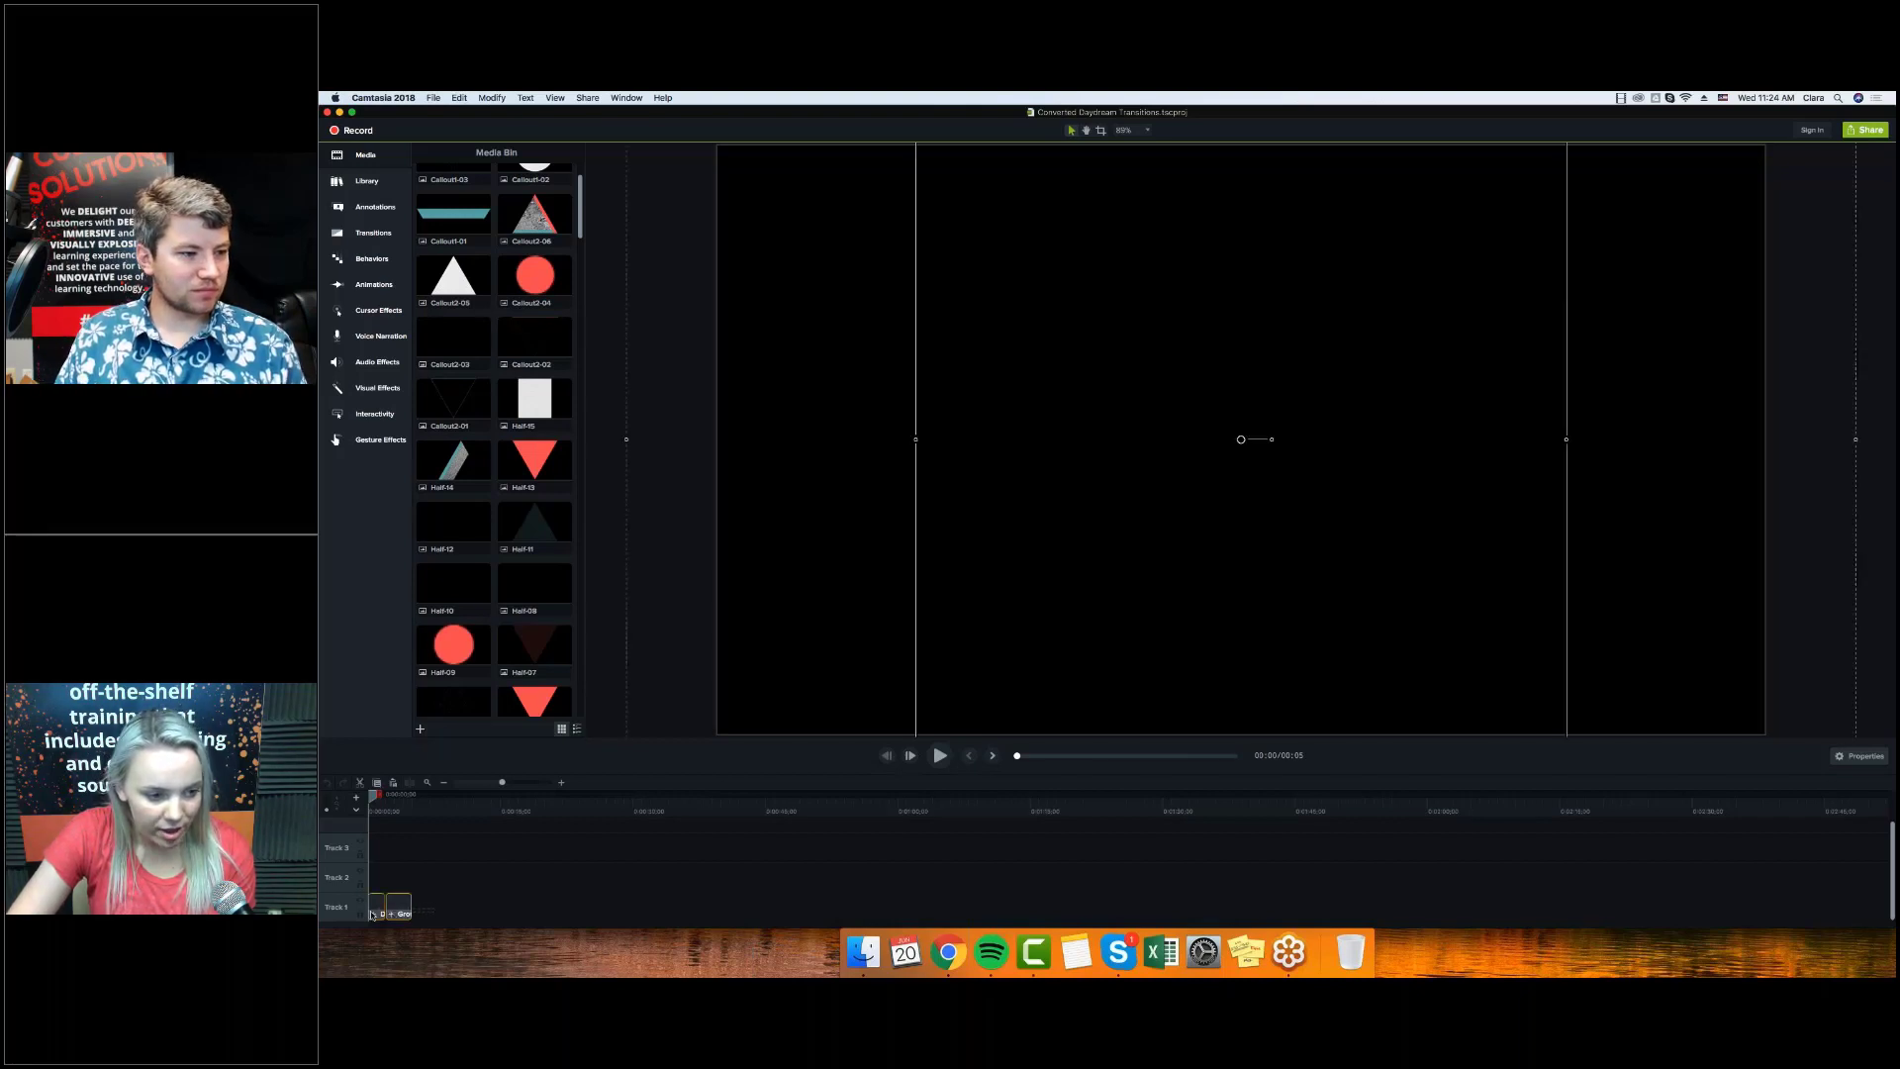
pyautogui.rightClick(397, 911)
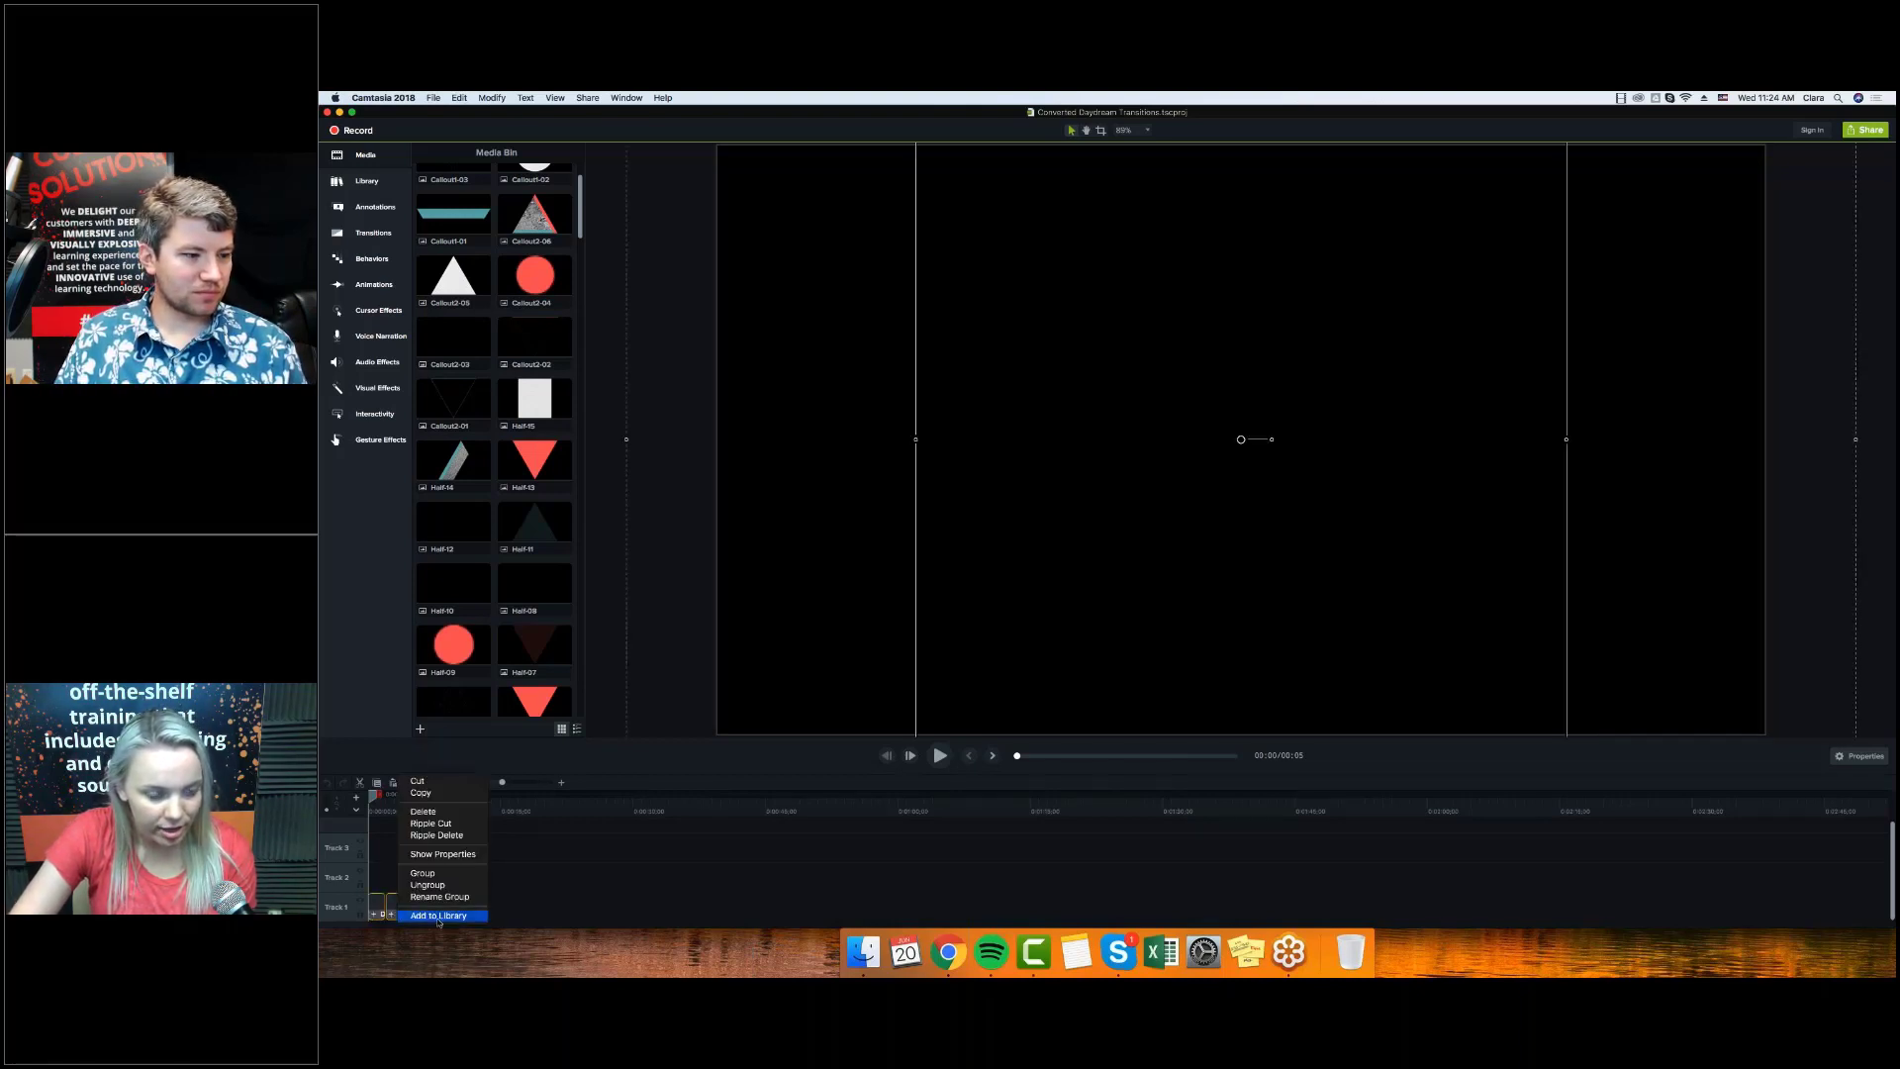
pyautogui.click(439, 915)
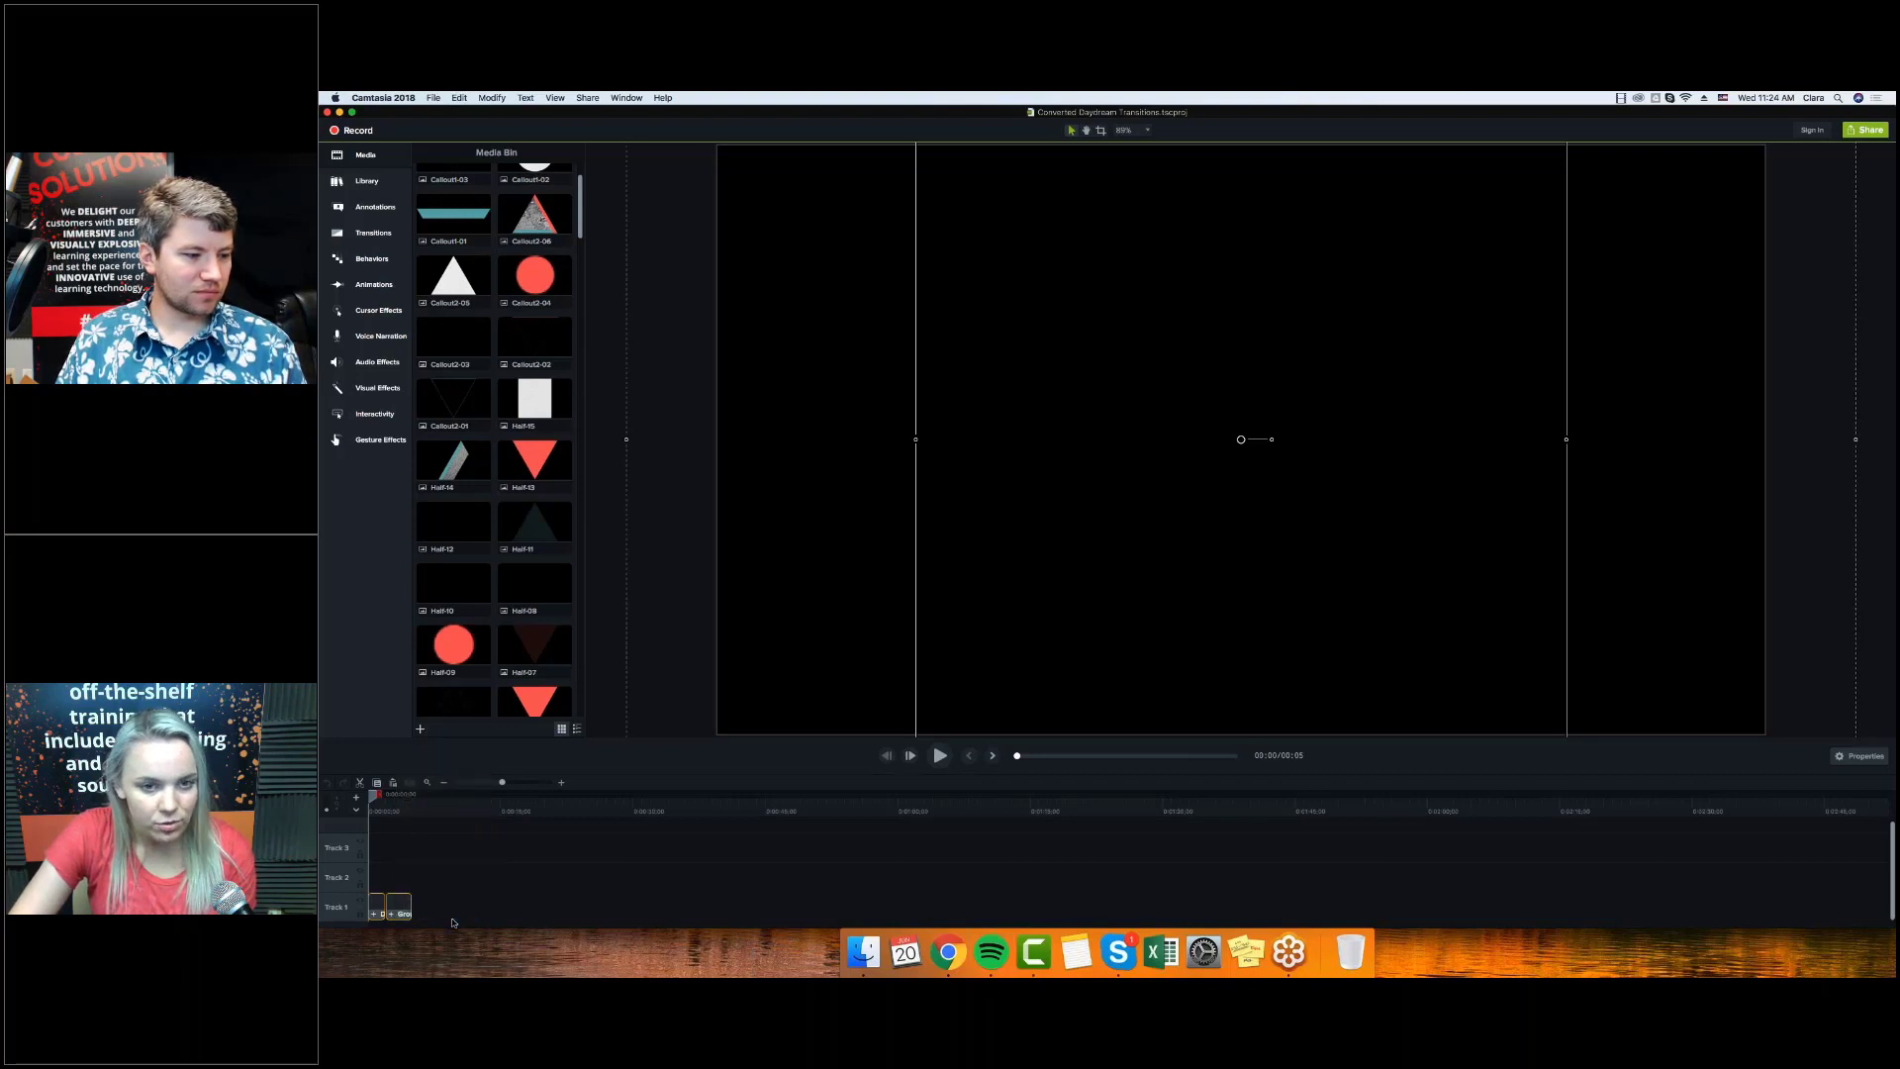
pyautogui.click(1099, 380)
pyautogui.click(1099, 378)
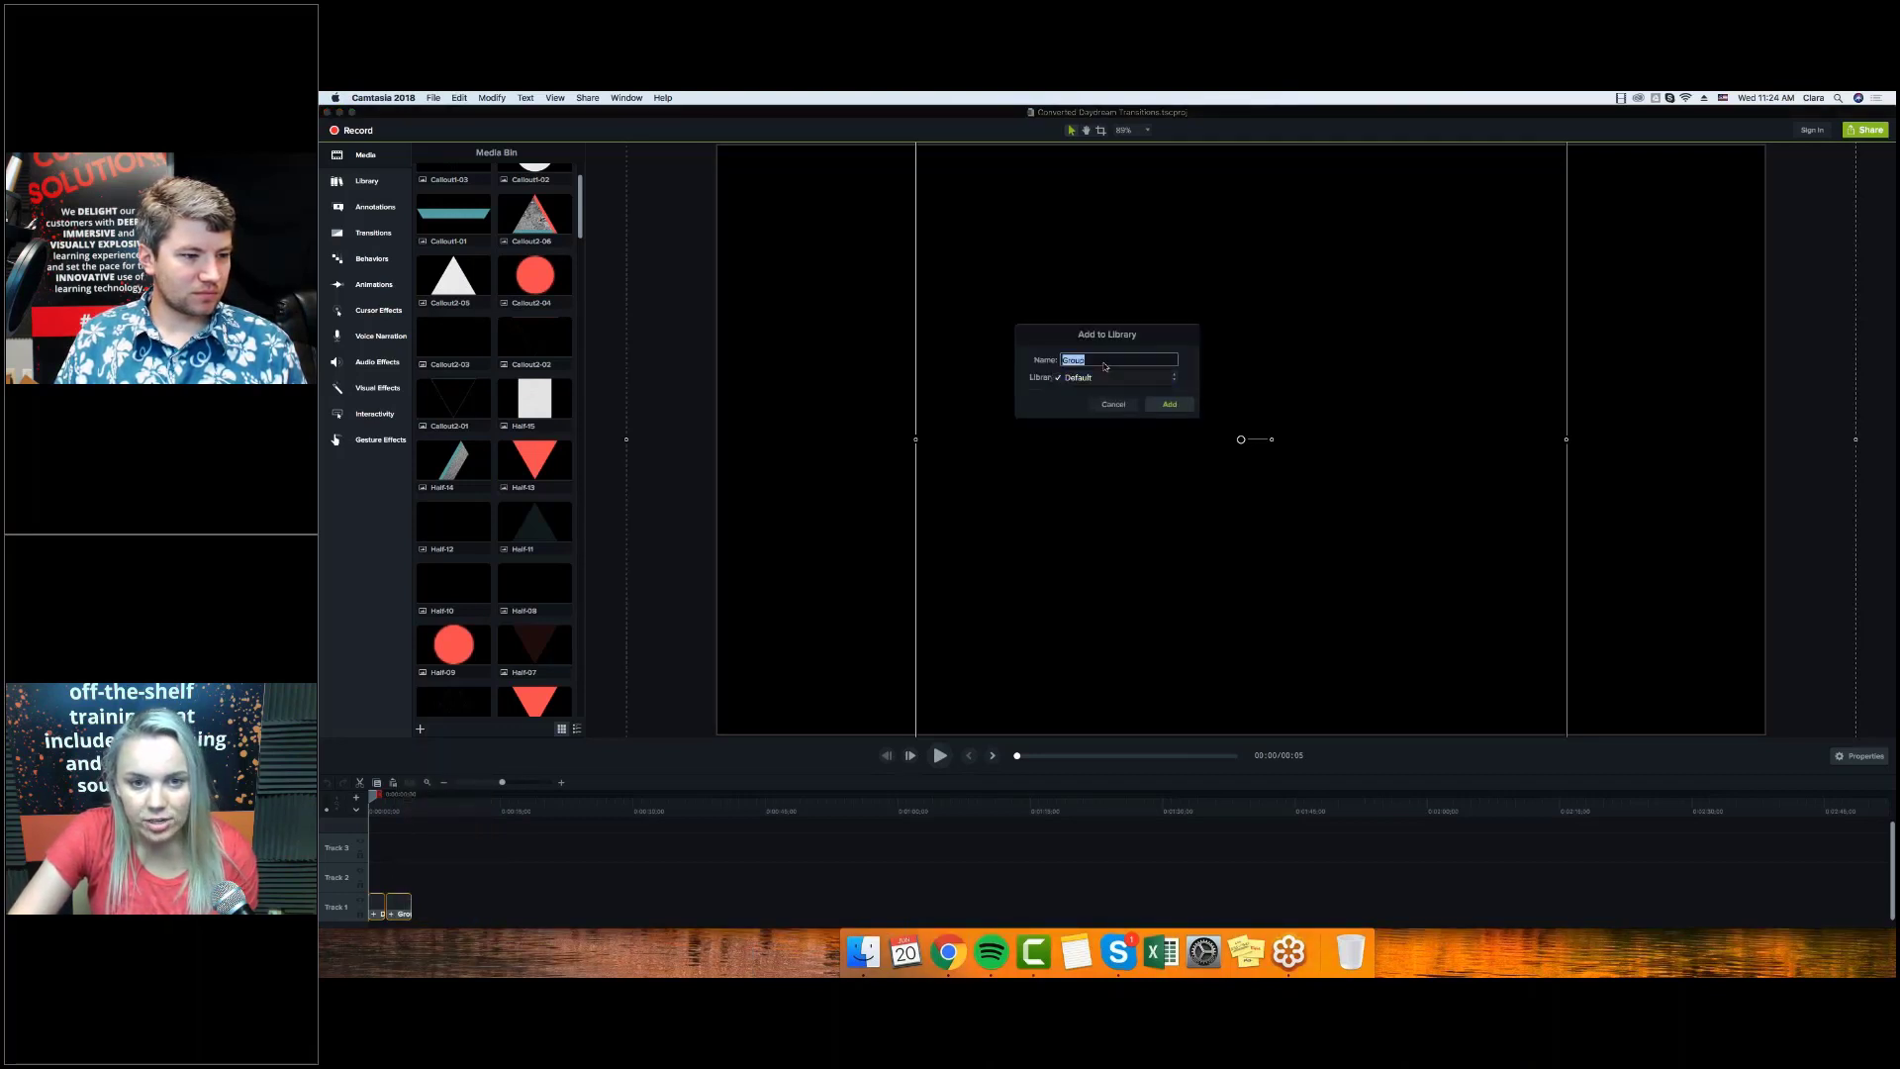
pyautogui.write('eLB')
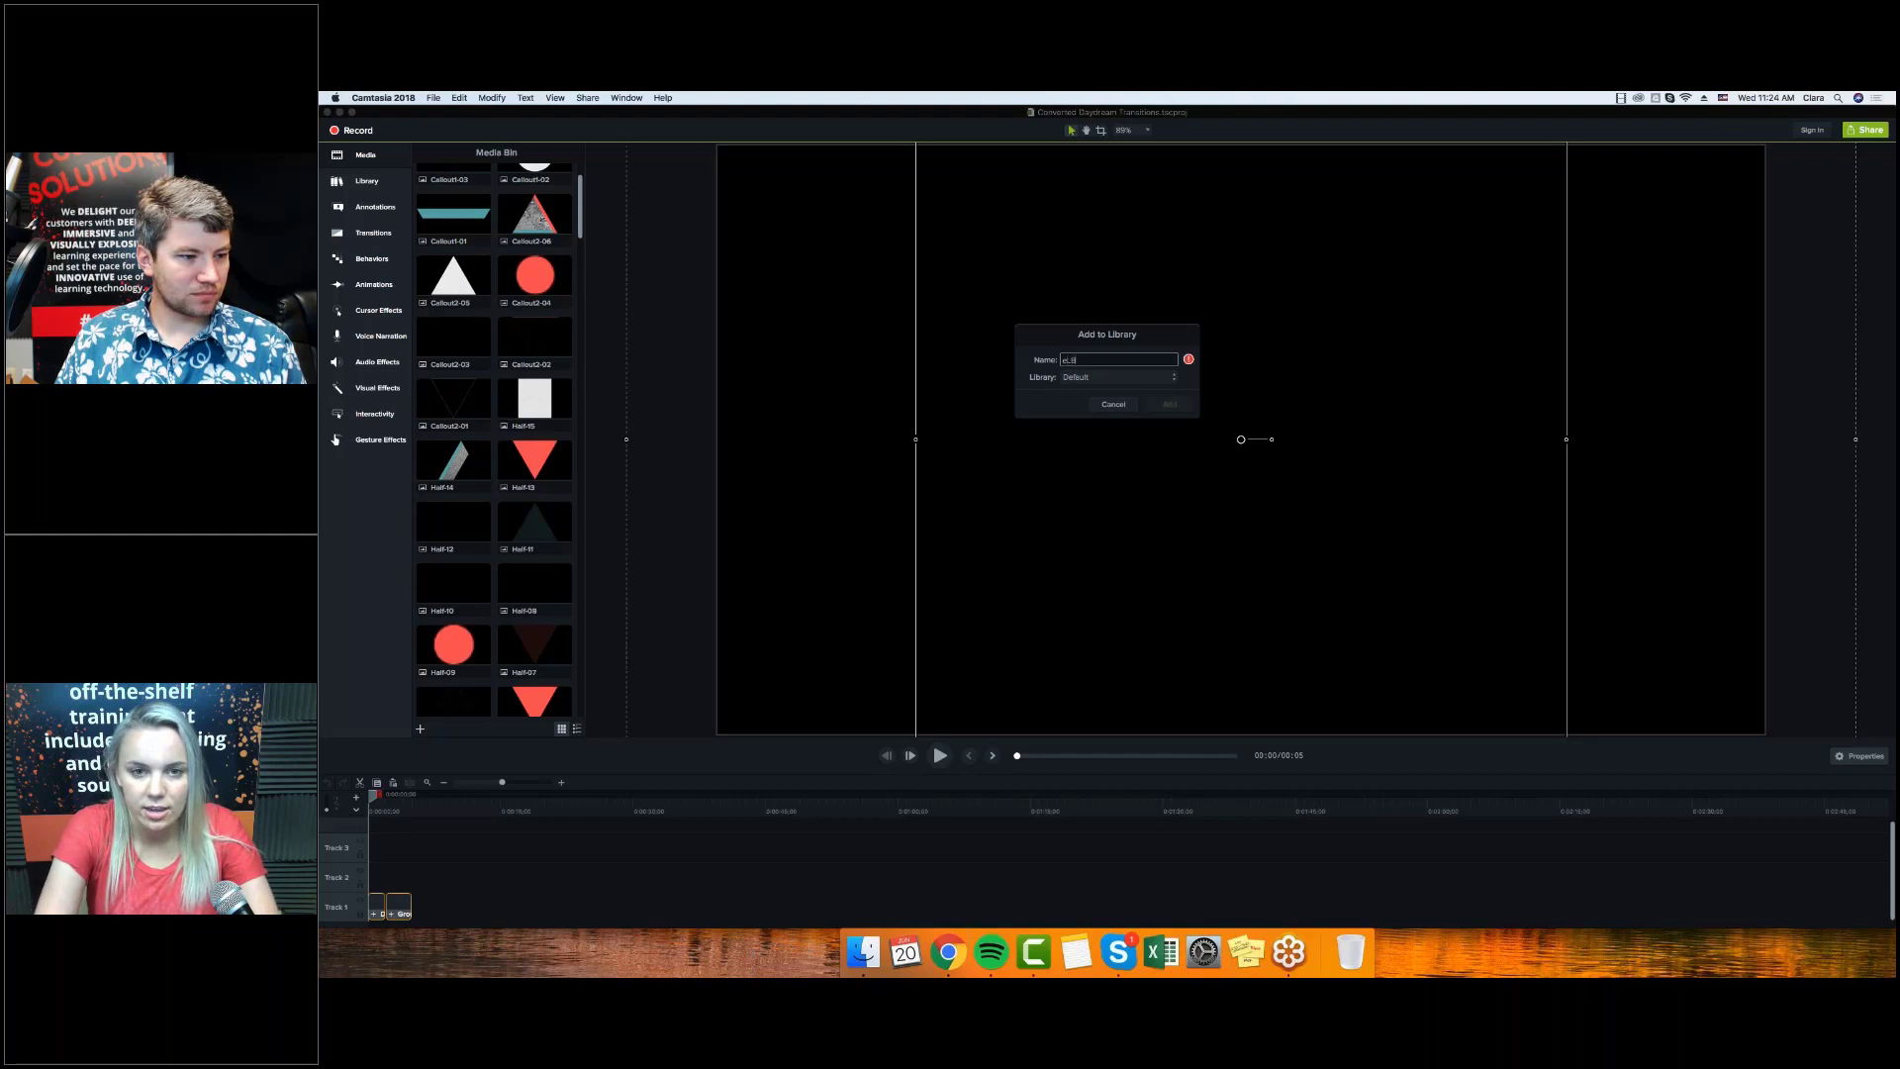
pyautogui.write(' Deyd')
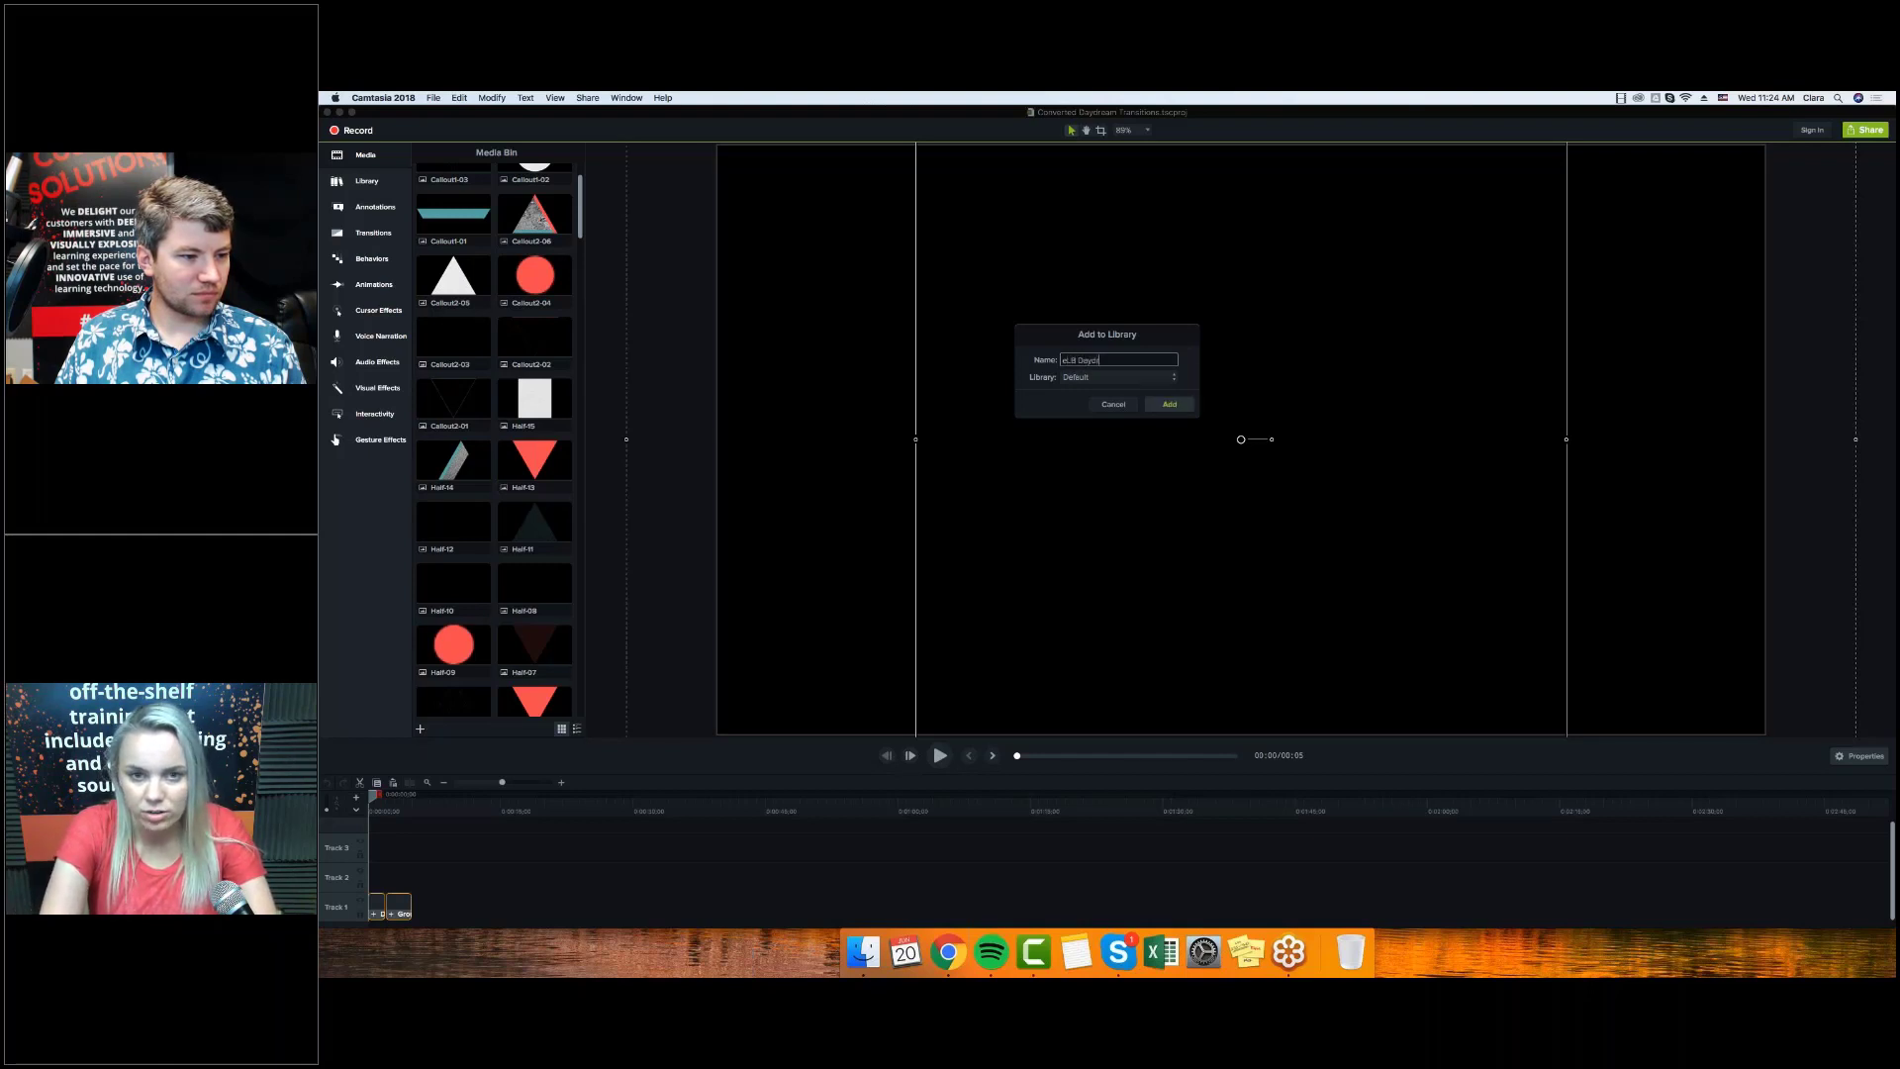
pyautogui.write('ream')
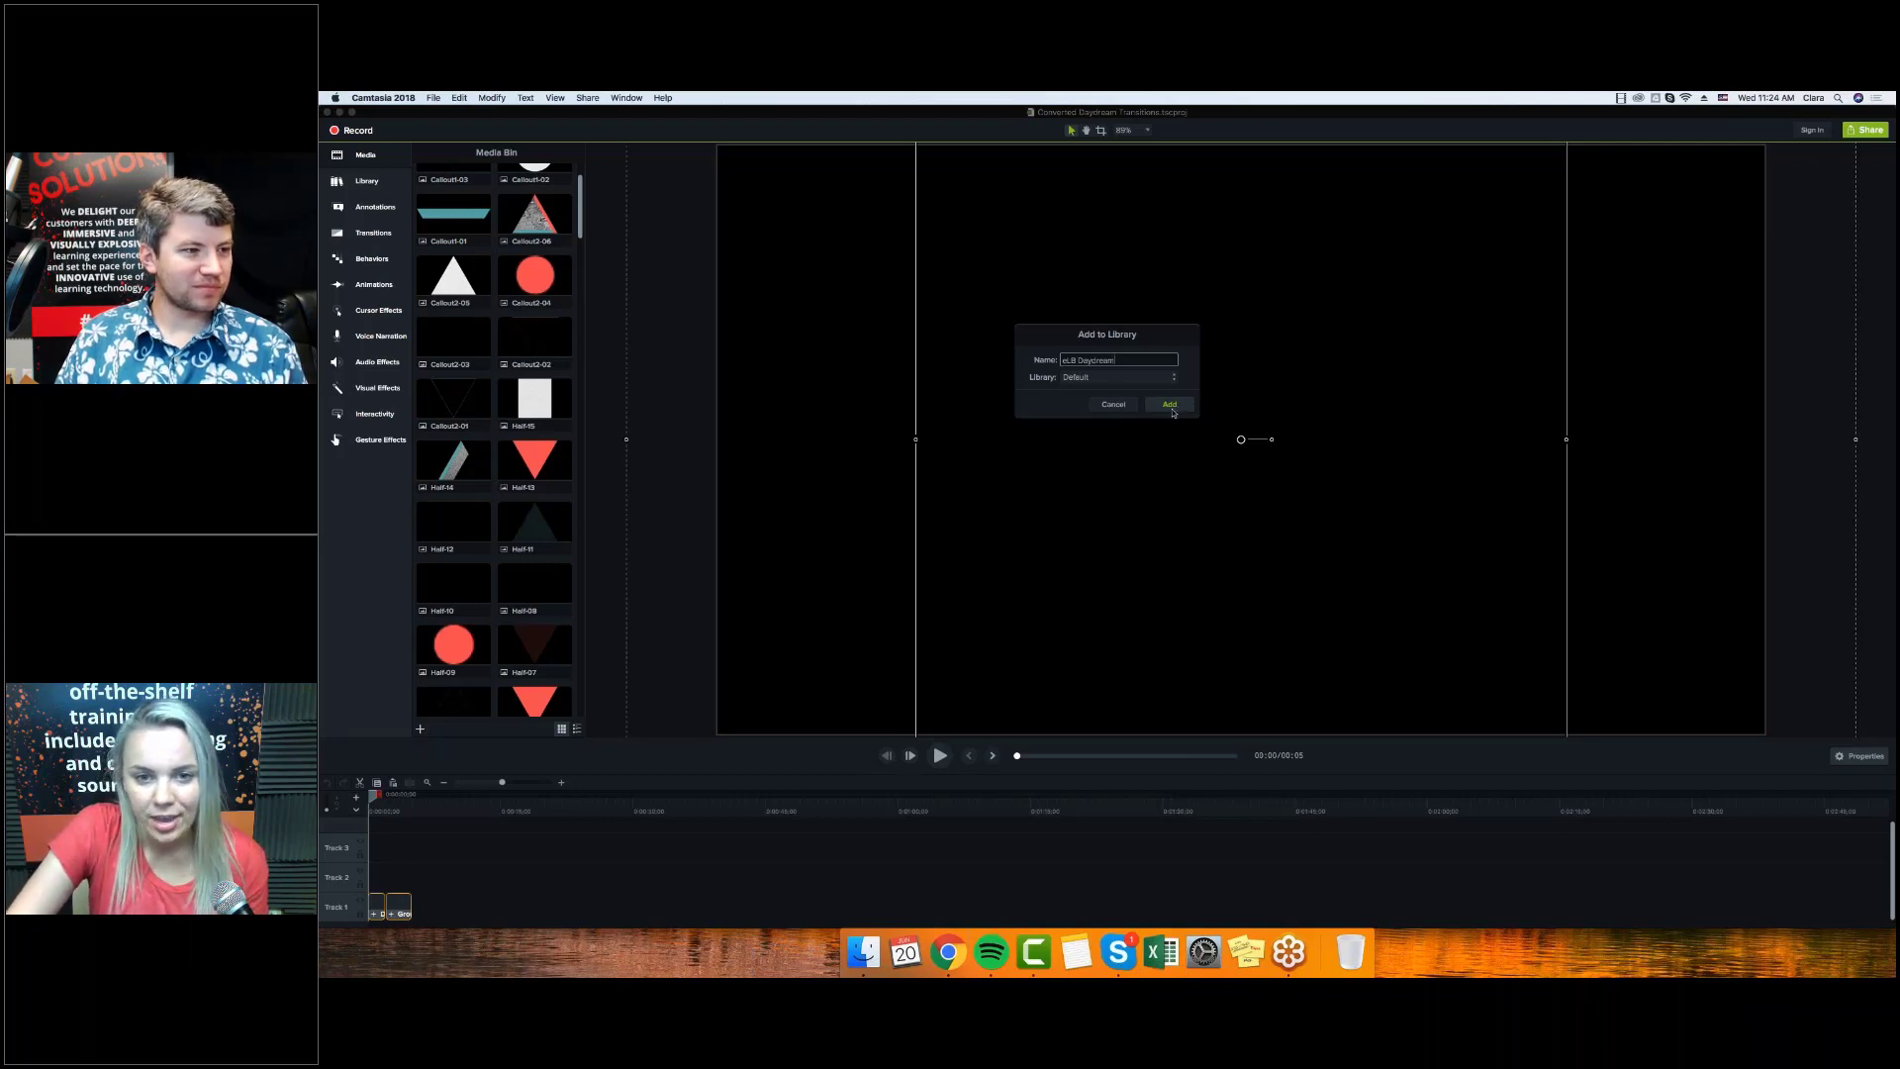
pyautogui.click(1170, 404)
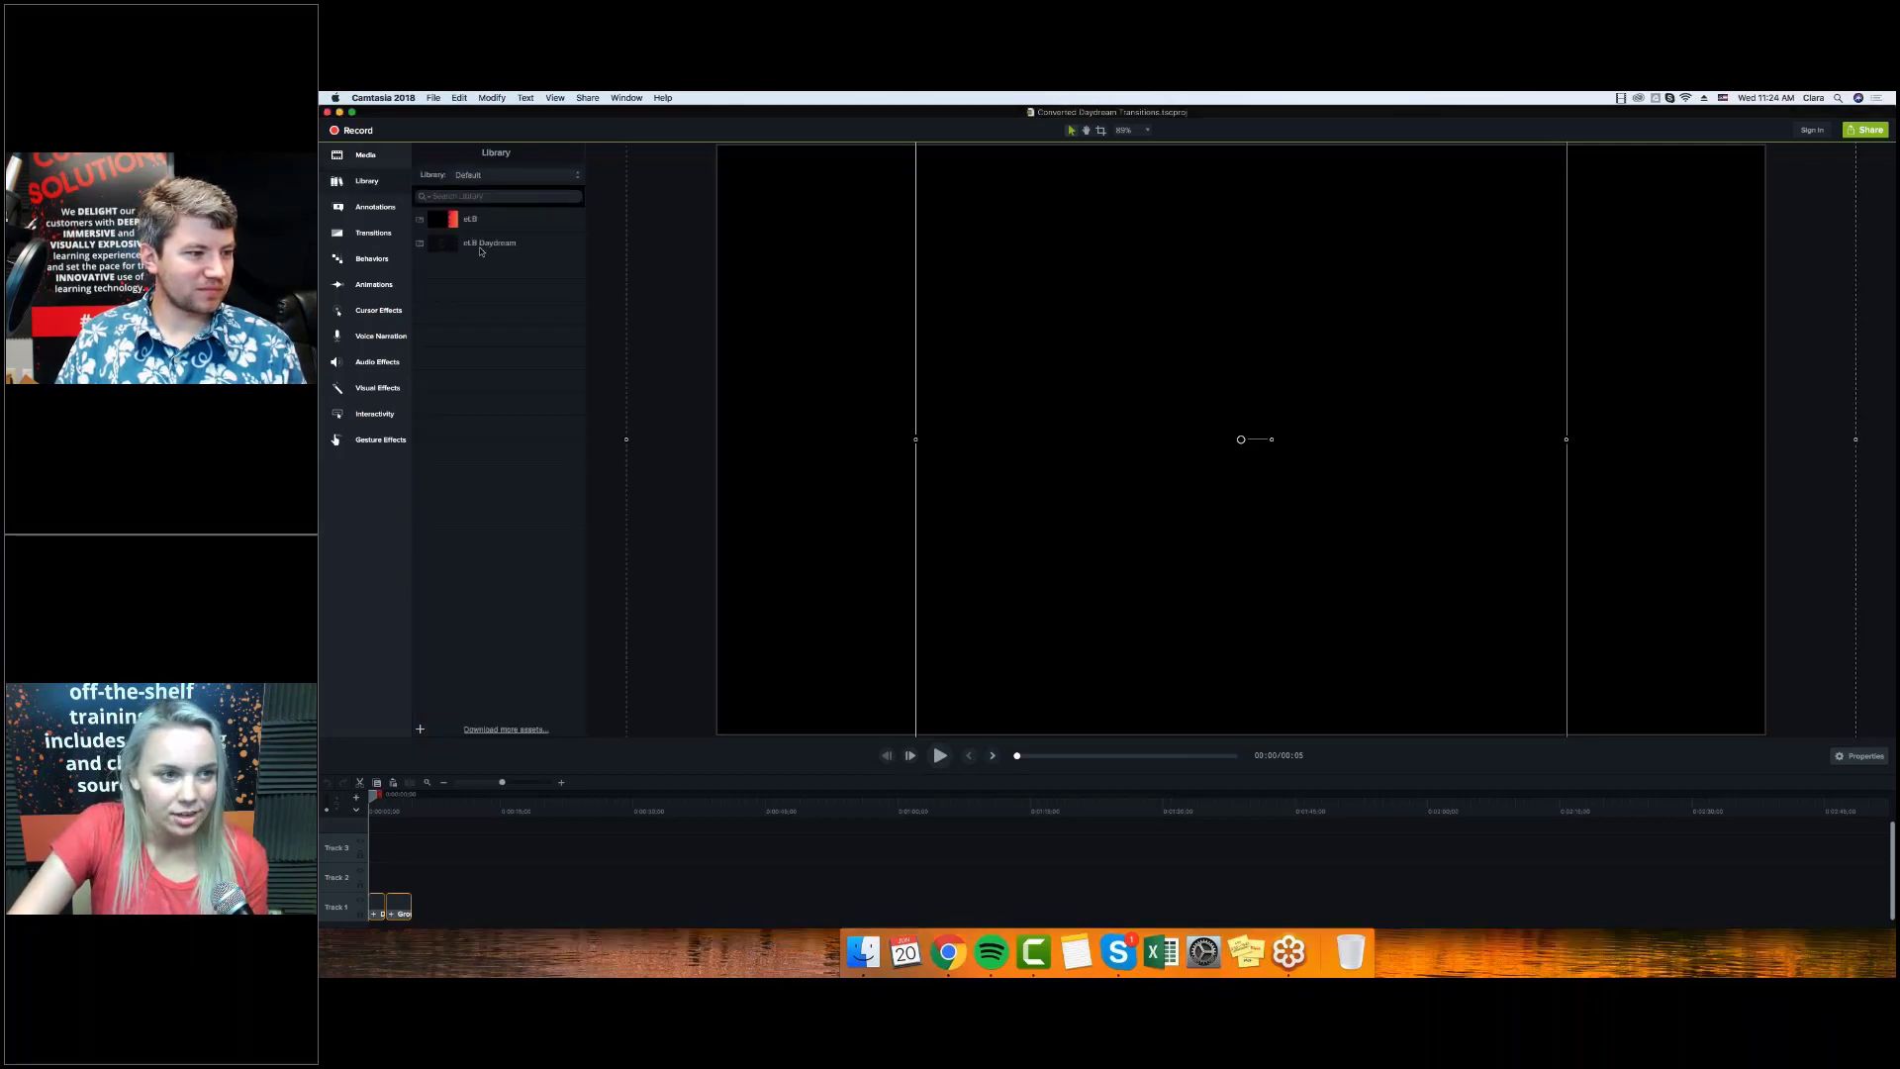
# Create a new library named 'eLearning Brothers AWESOMENESS' from the Library dropdown.
pyautogui.click(503, 216)
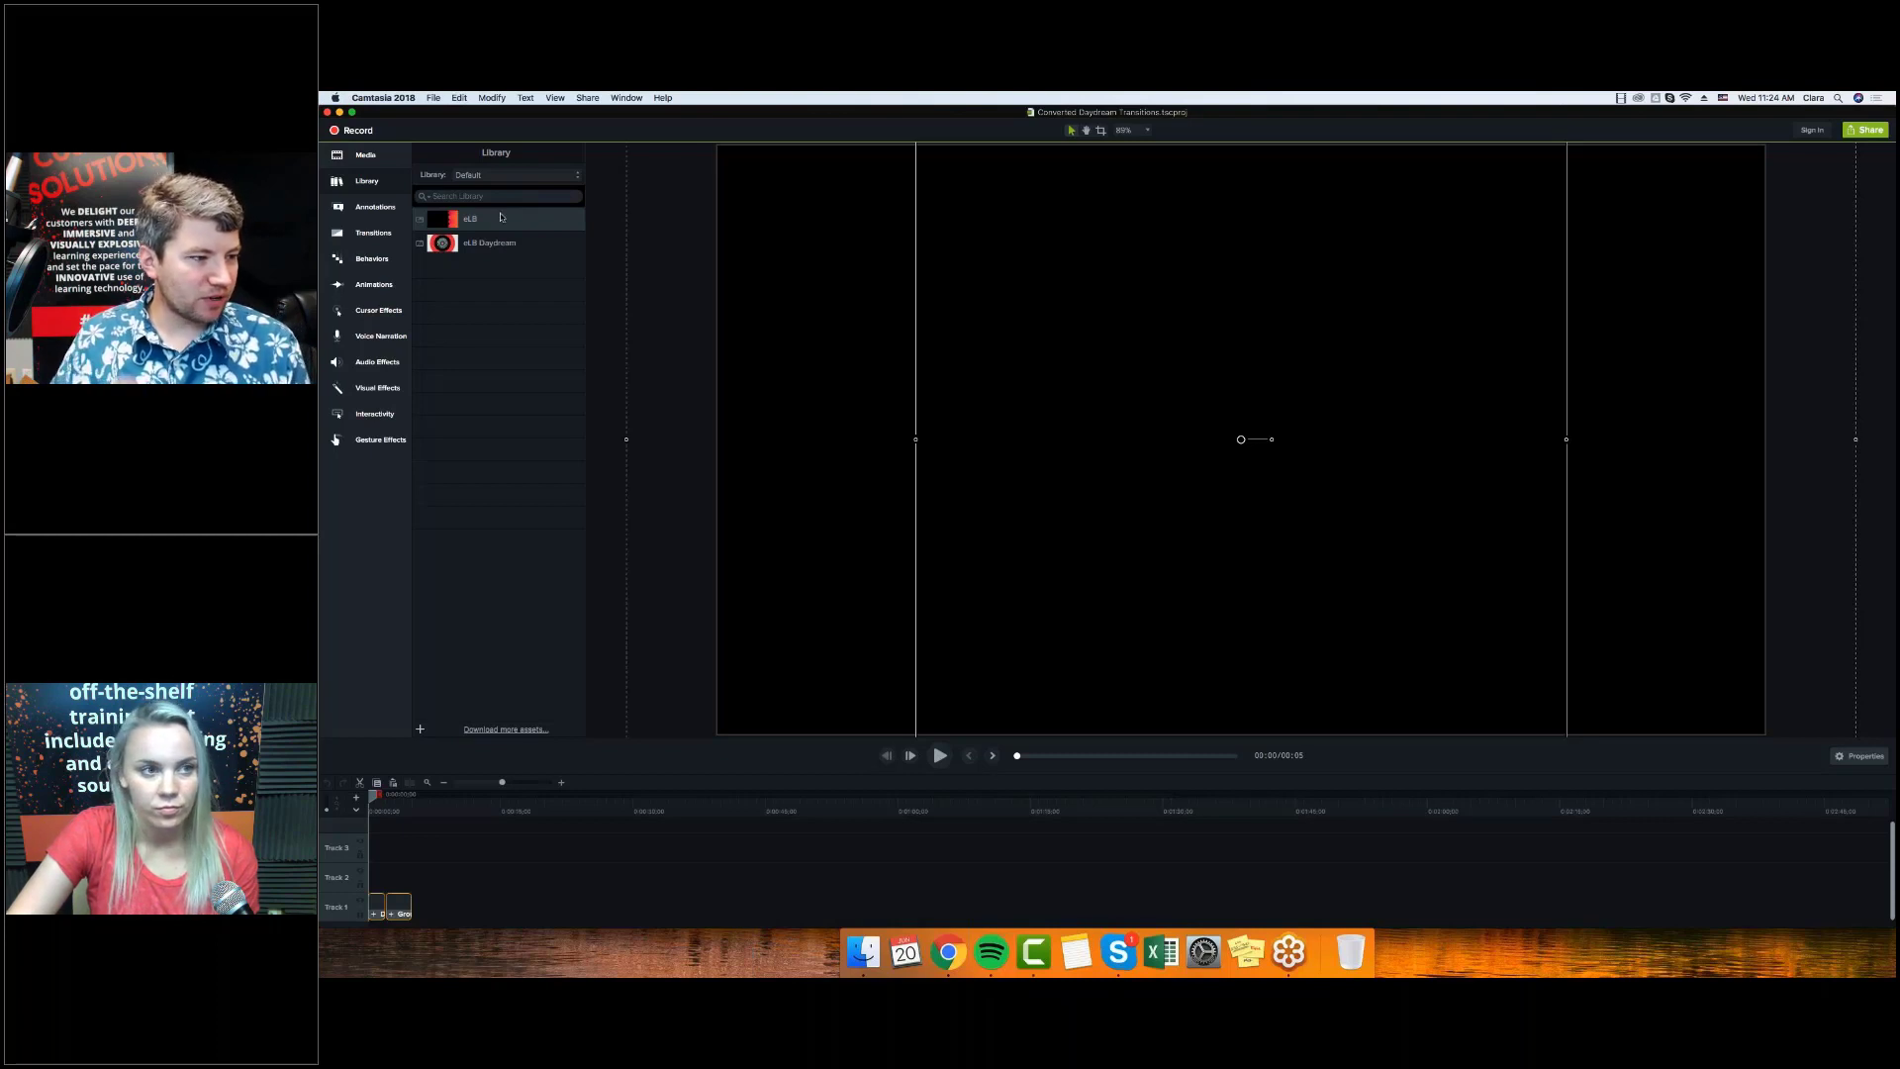
pyautogui.click(490, 176)
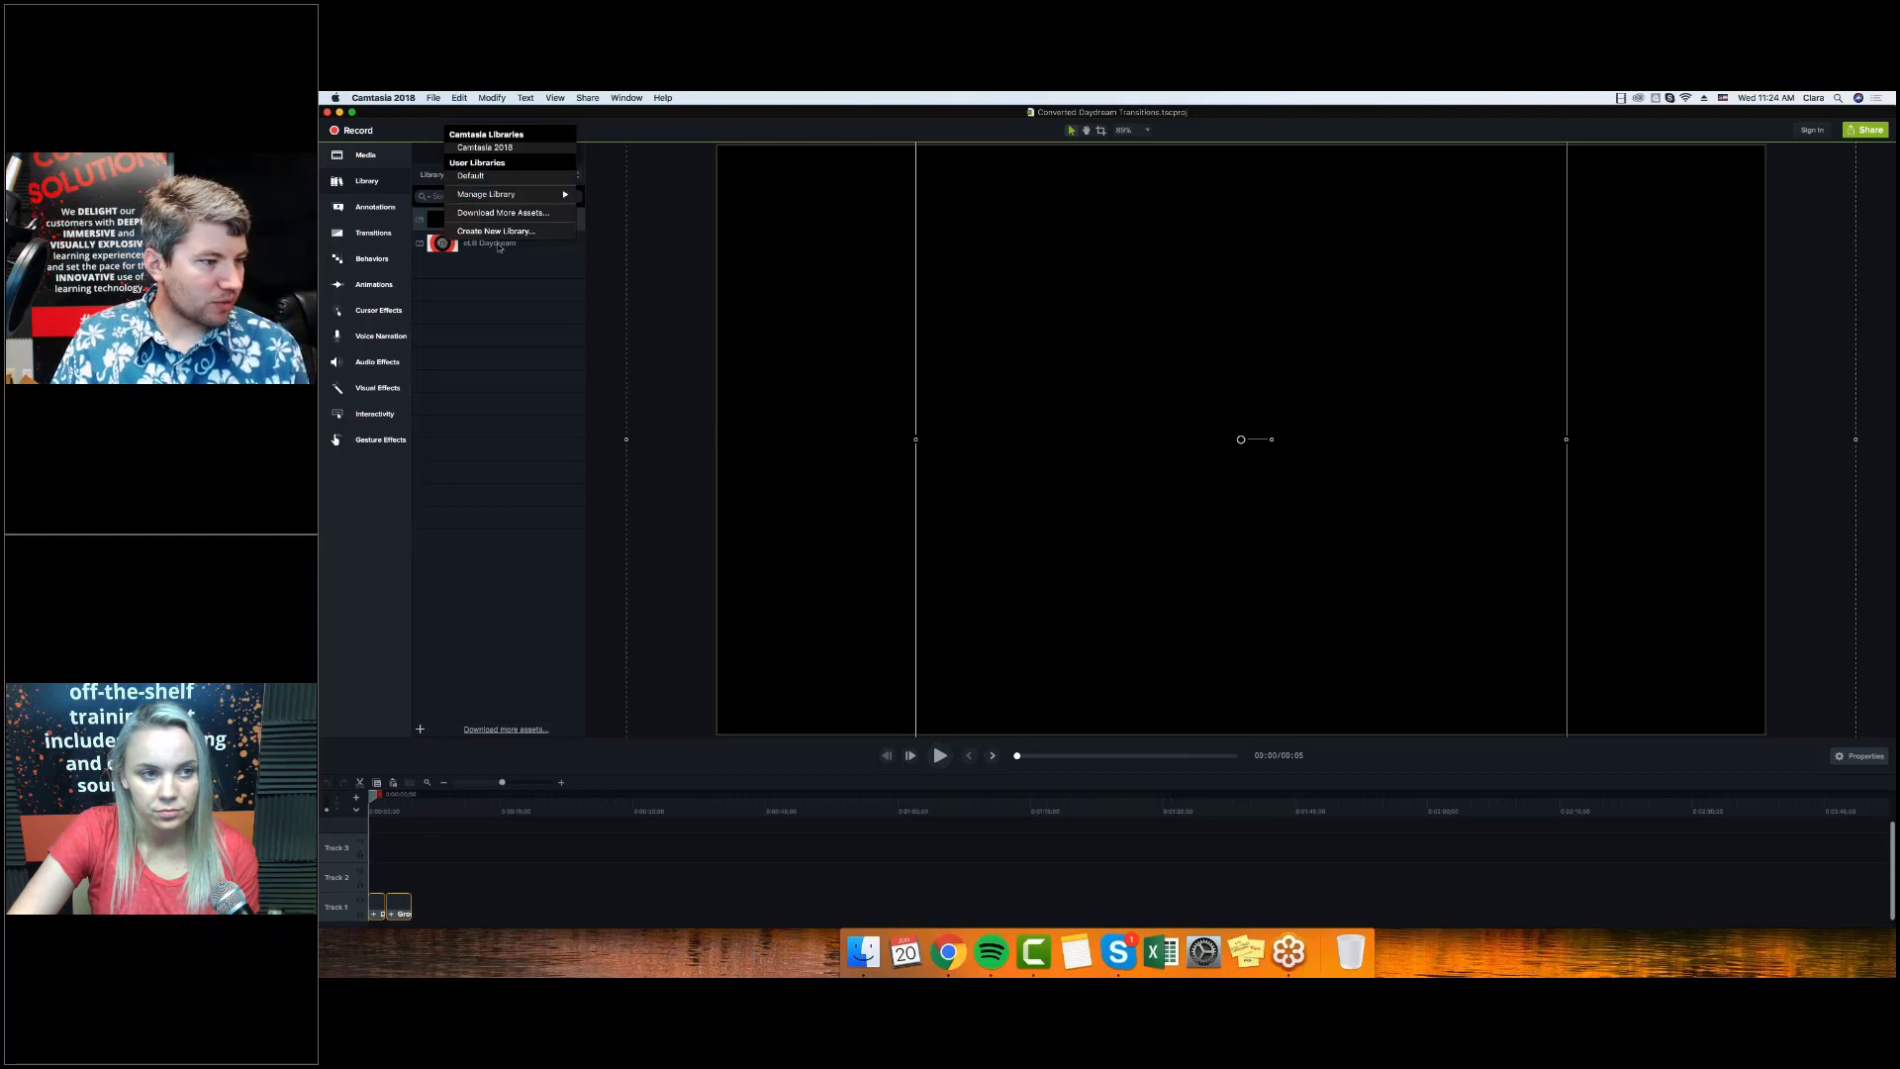
pyautogui.click(500, 231)
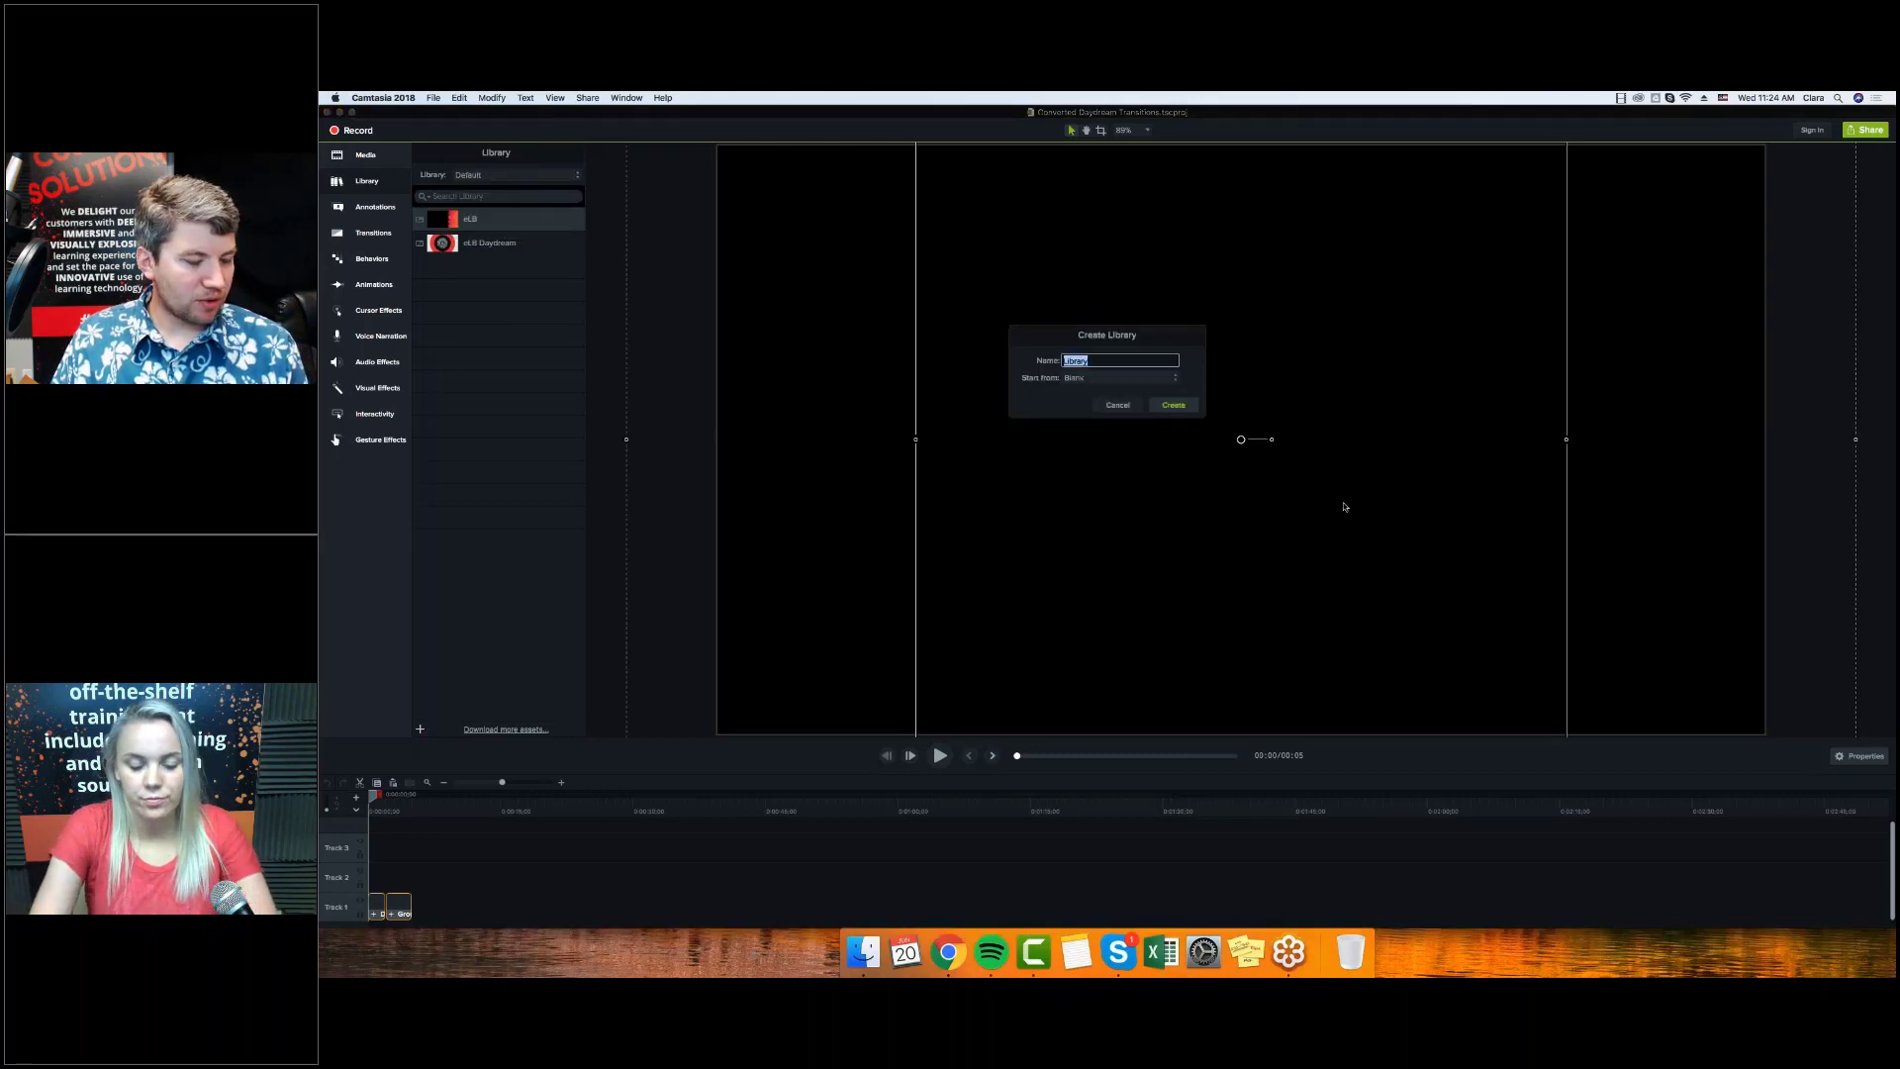
pyautogui.write('eLearning B')
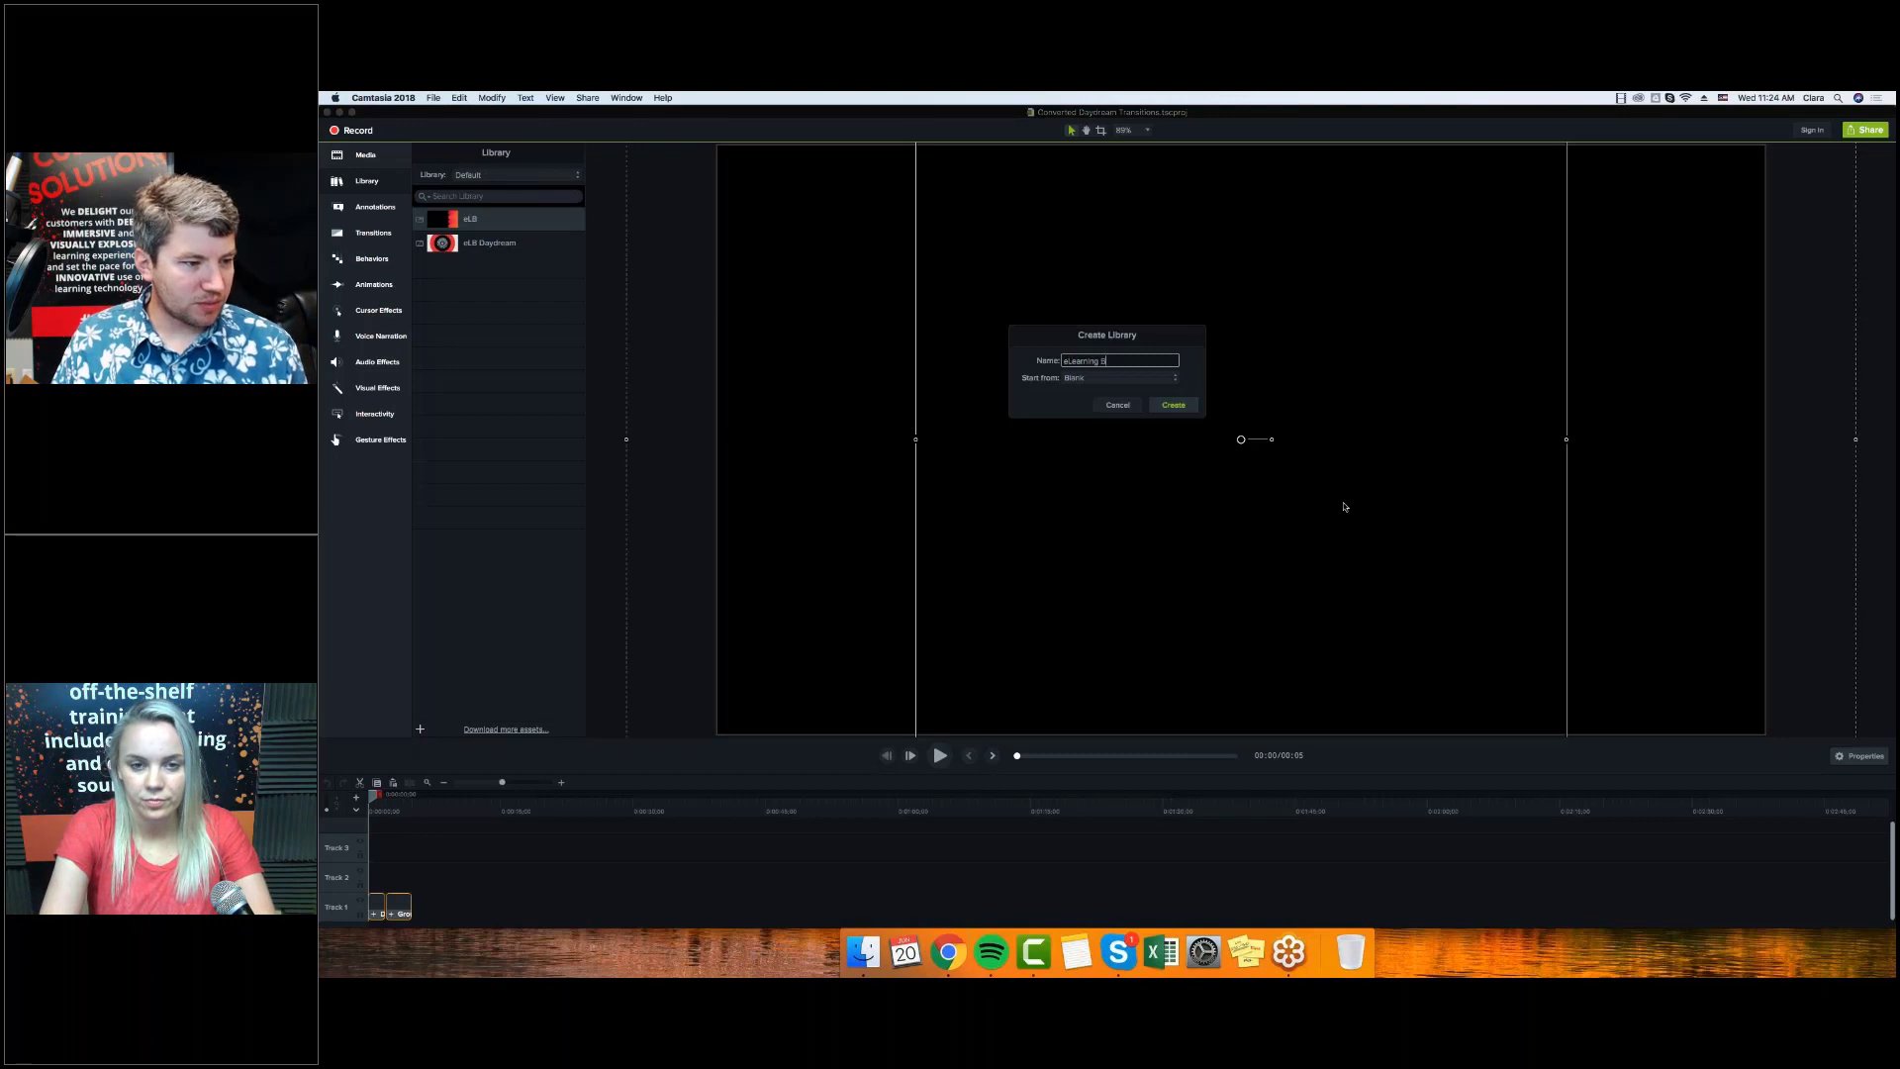
pyautogui.write('rothers A')
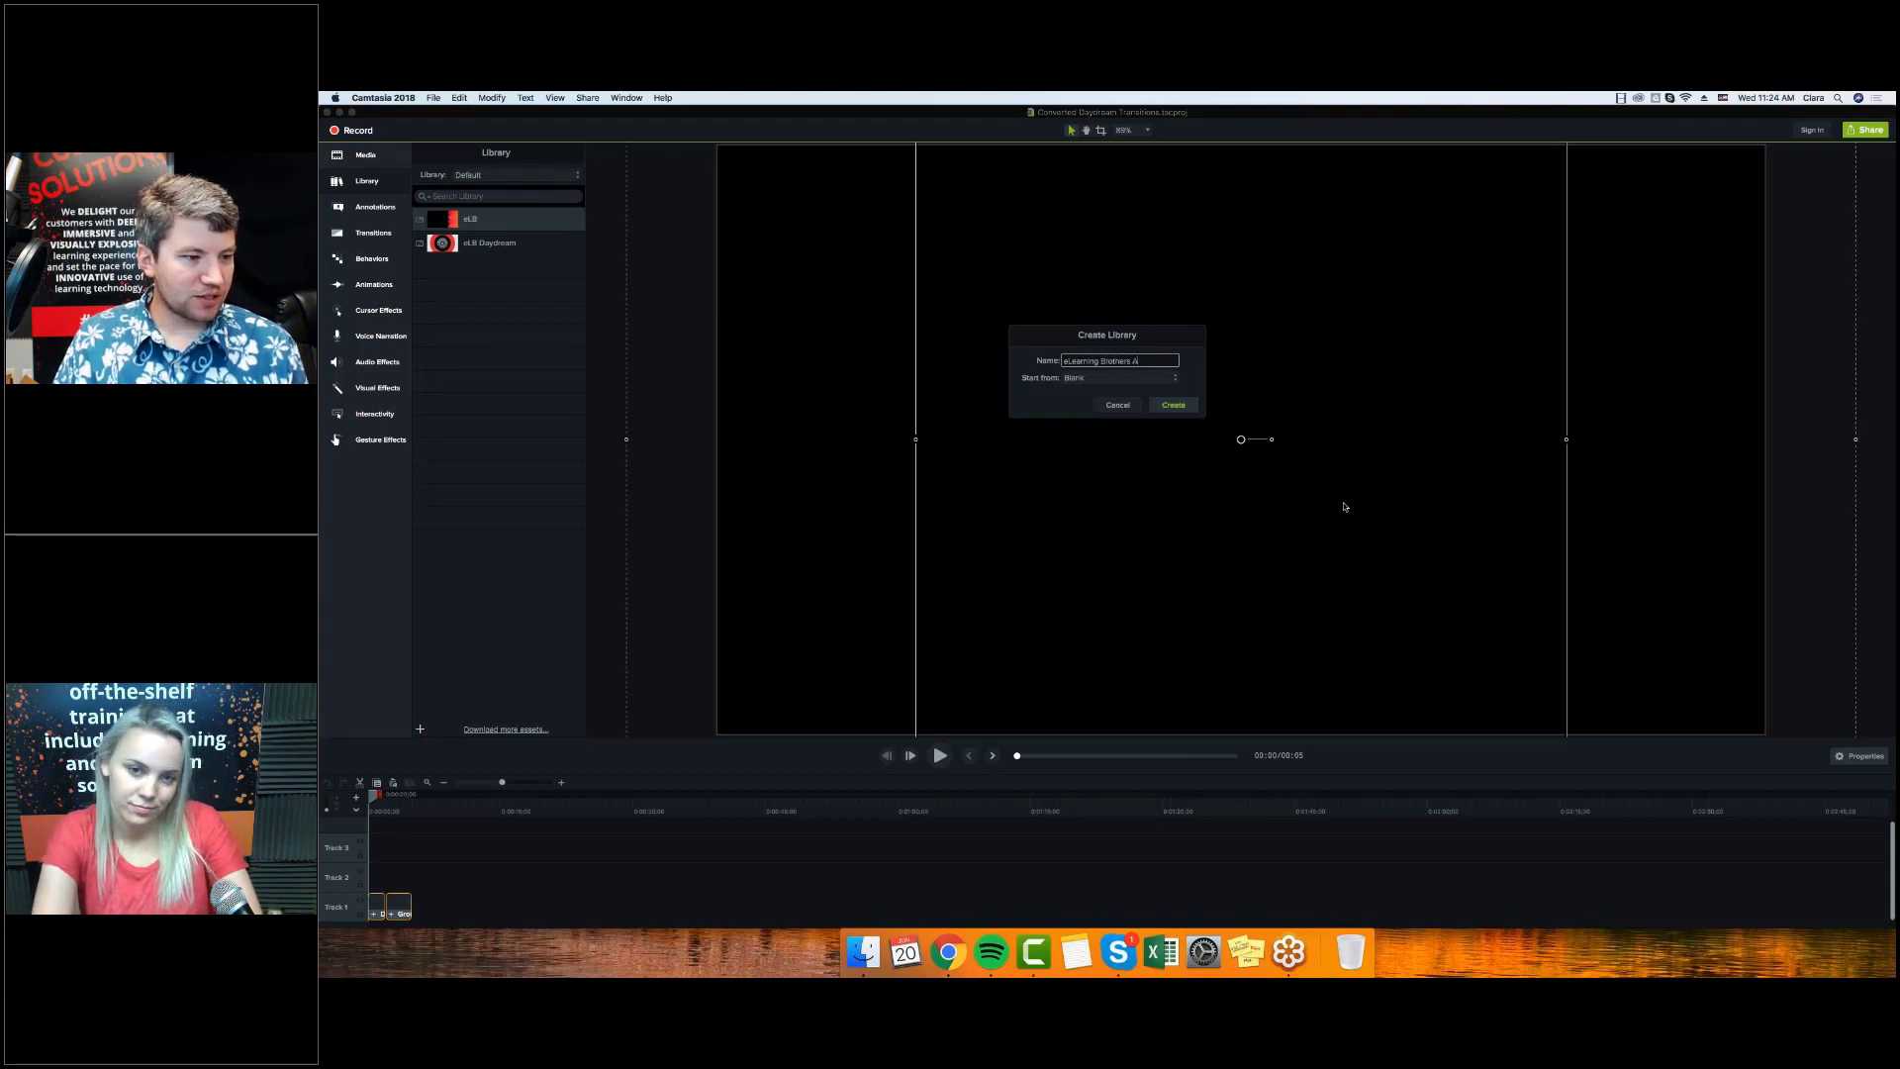
pyautogui.write('WESOMENESS')
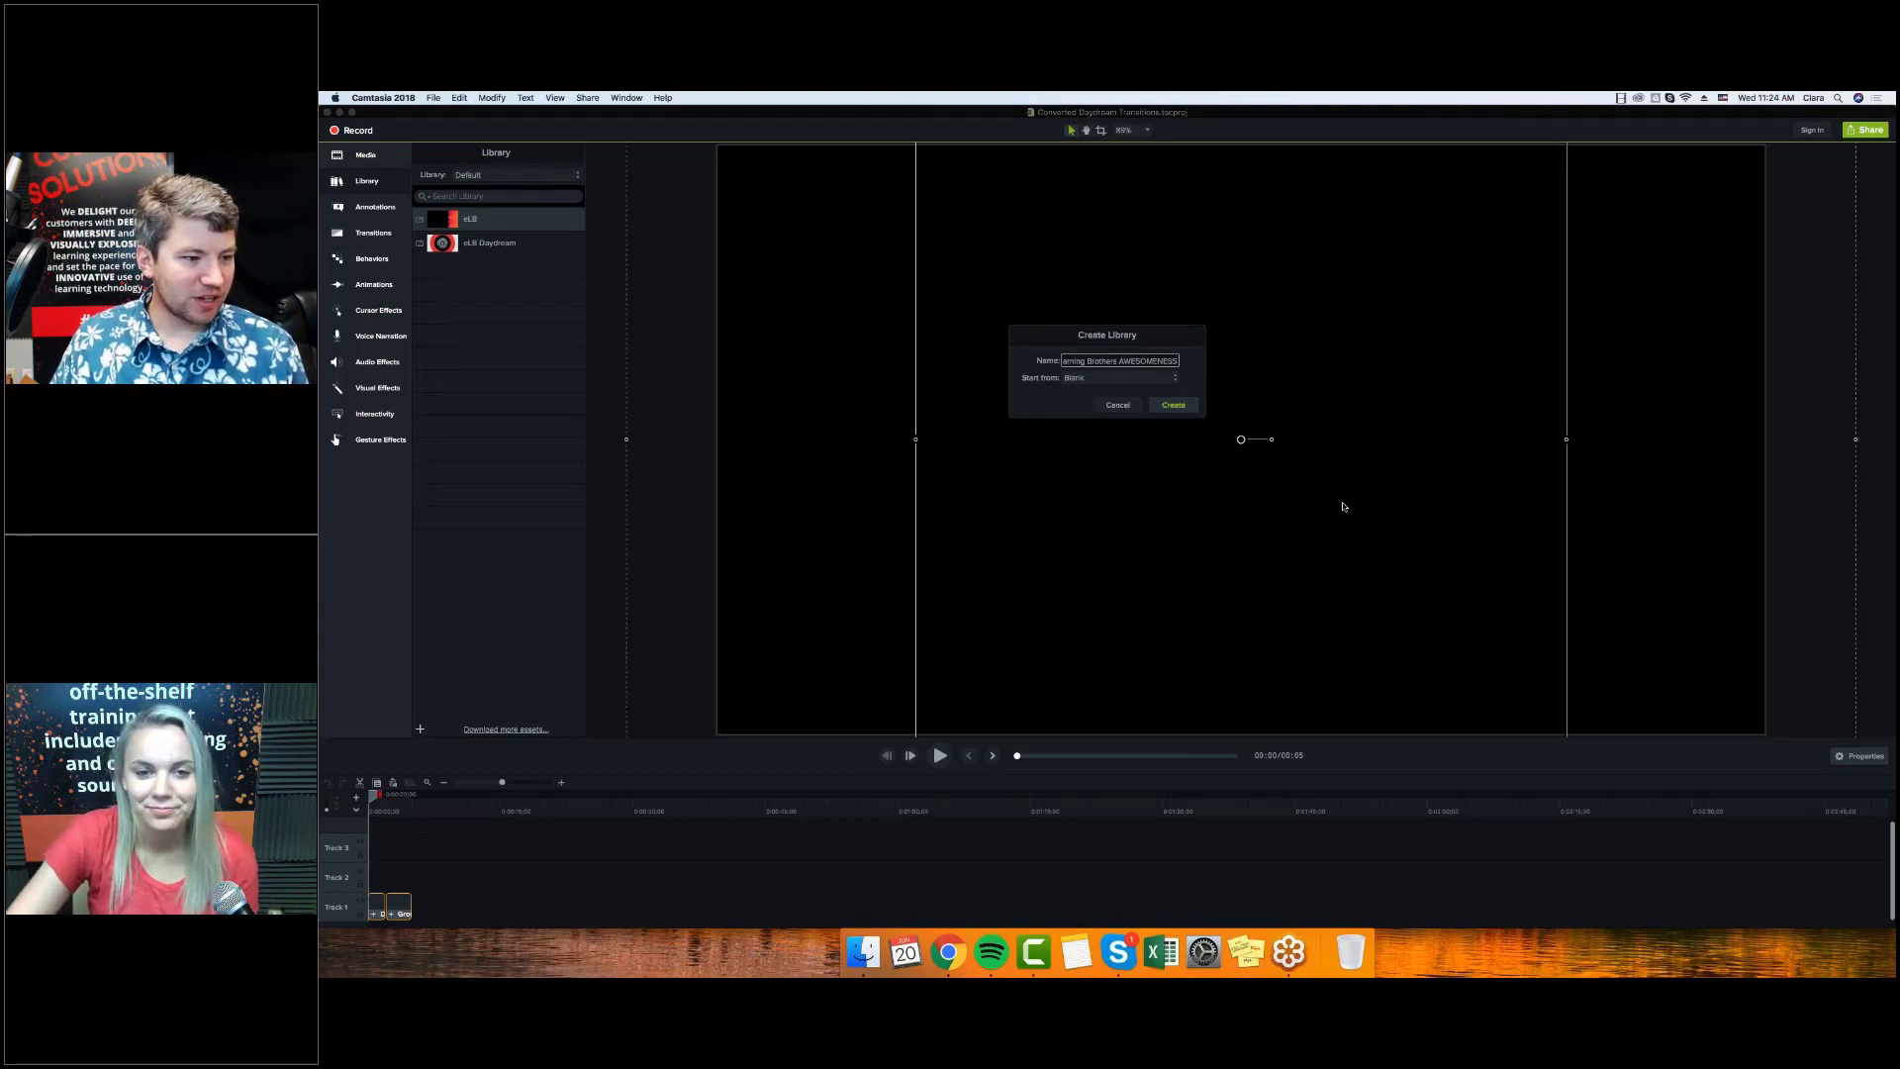
pyautogui.click(1182, 409)
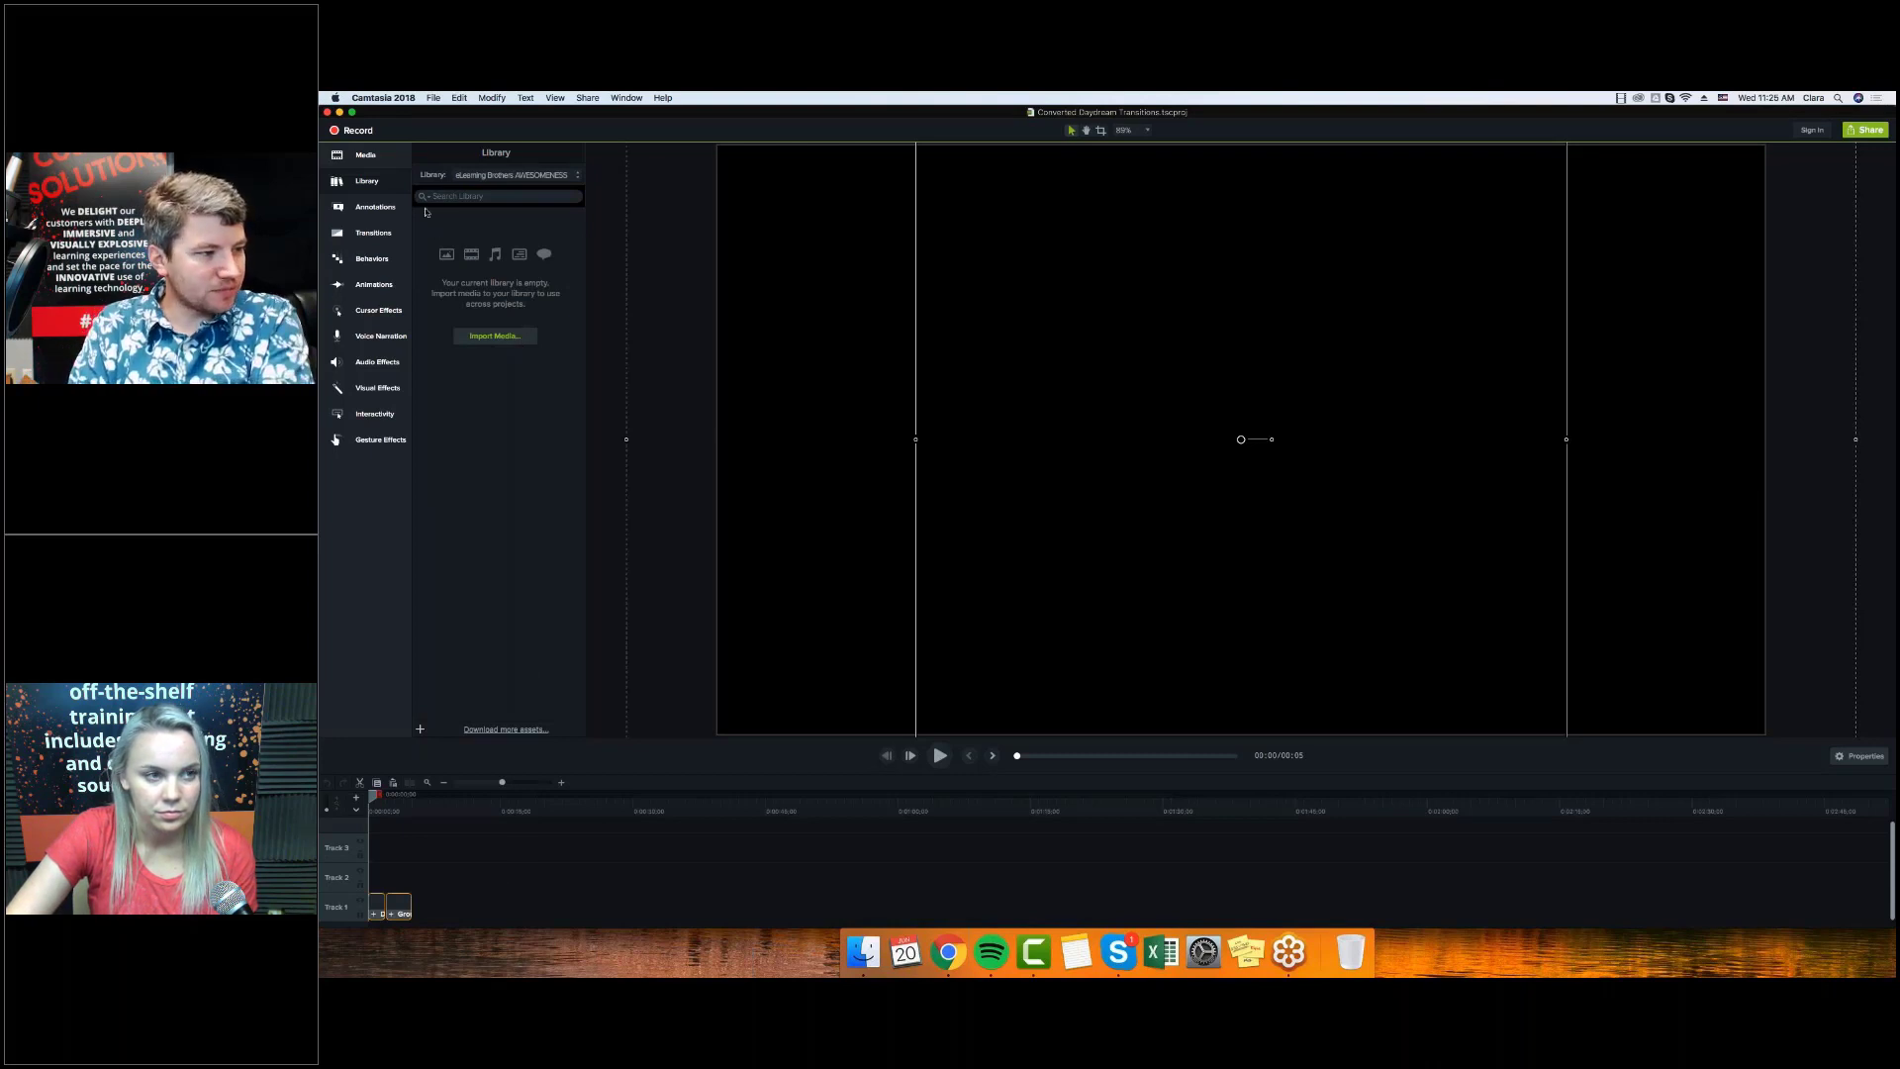
# Copy eLB Daydream from the Default library into the eLearning Brothers AWESOMENESS library.
pyautogui.click(461, 176)
pyautogui.click(467, 165)
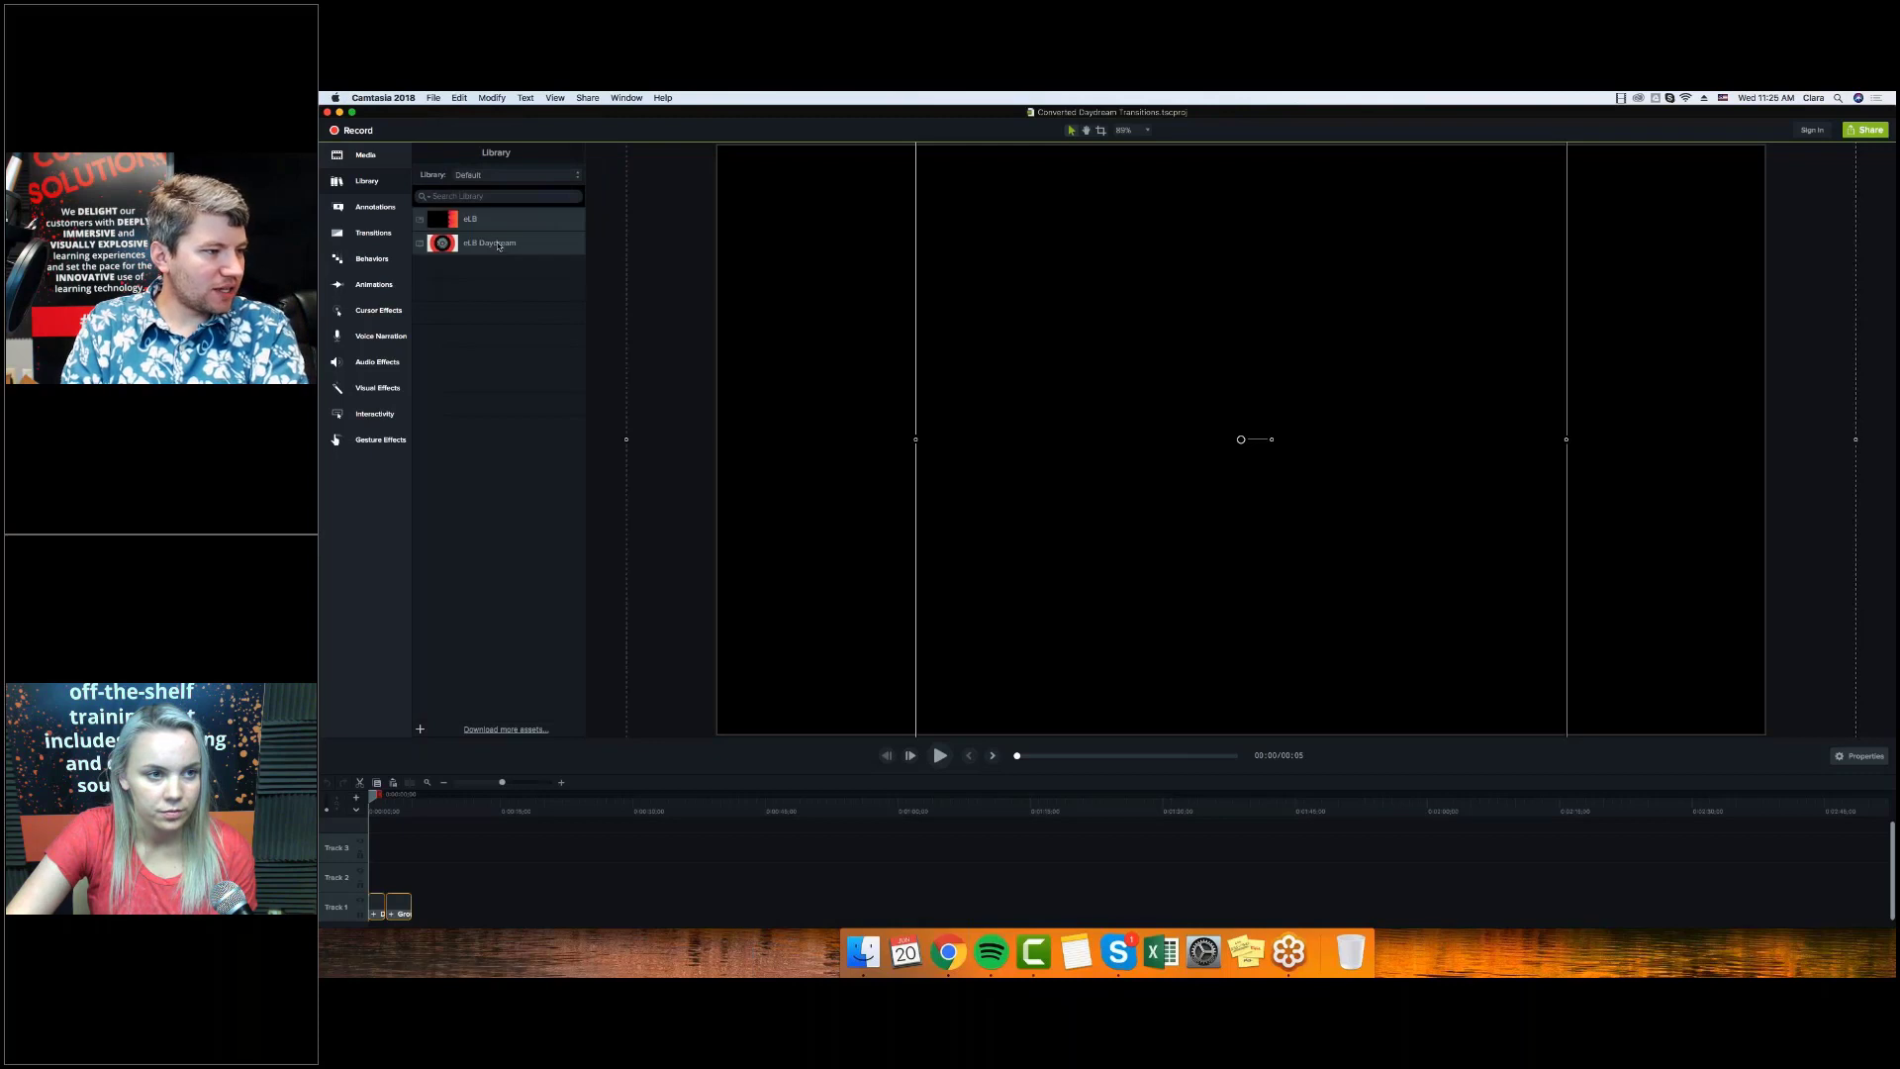
pyautogui.rightClick(501, 241)
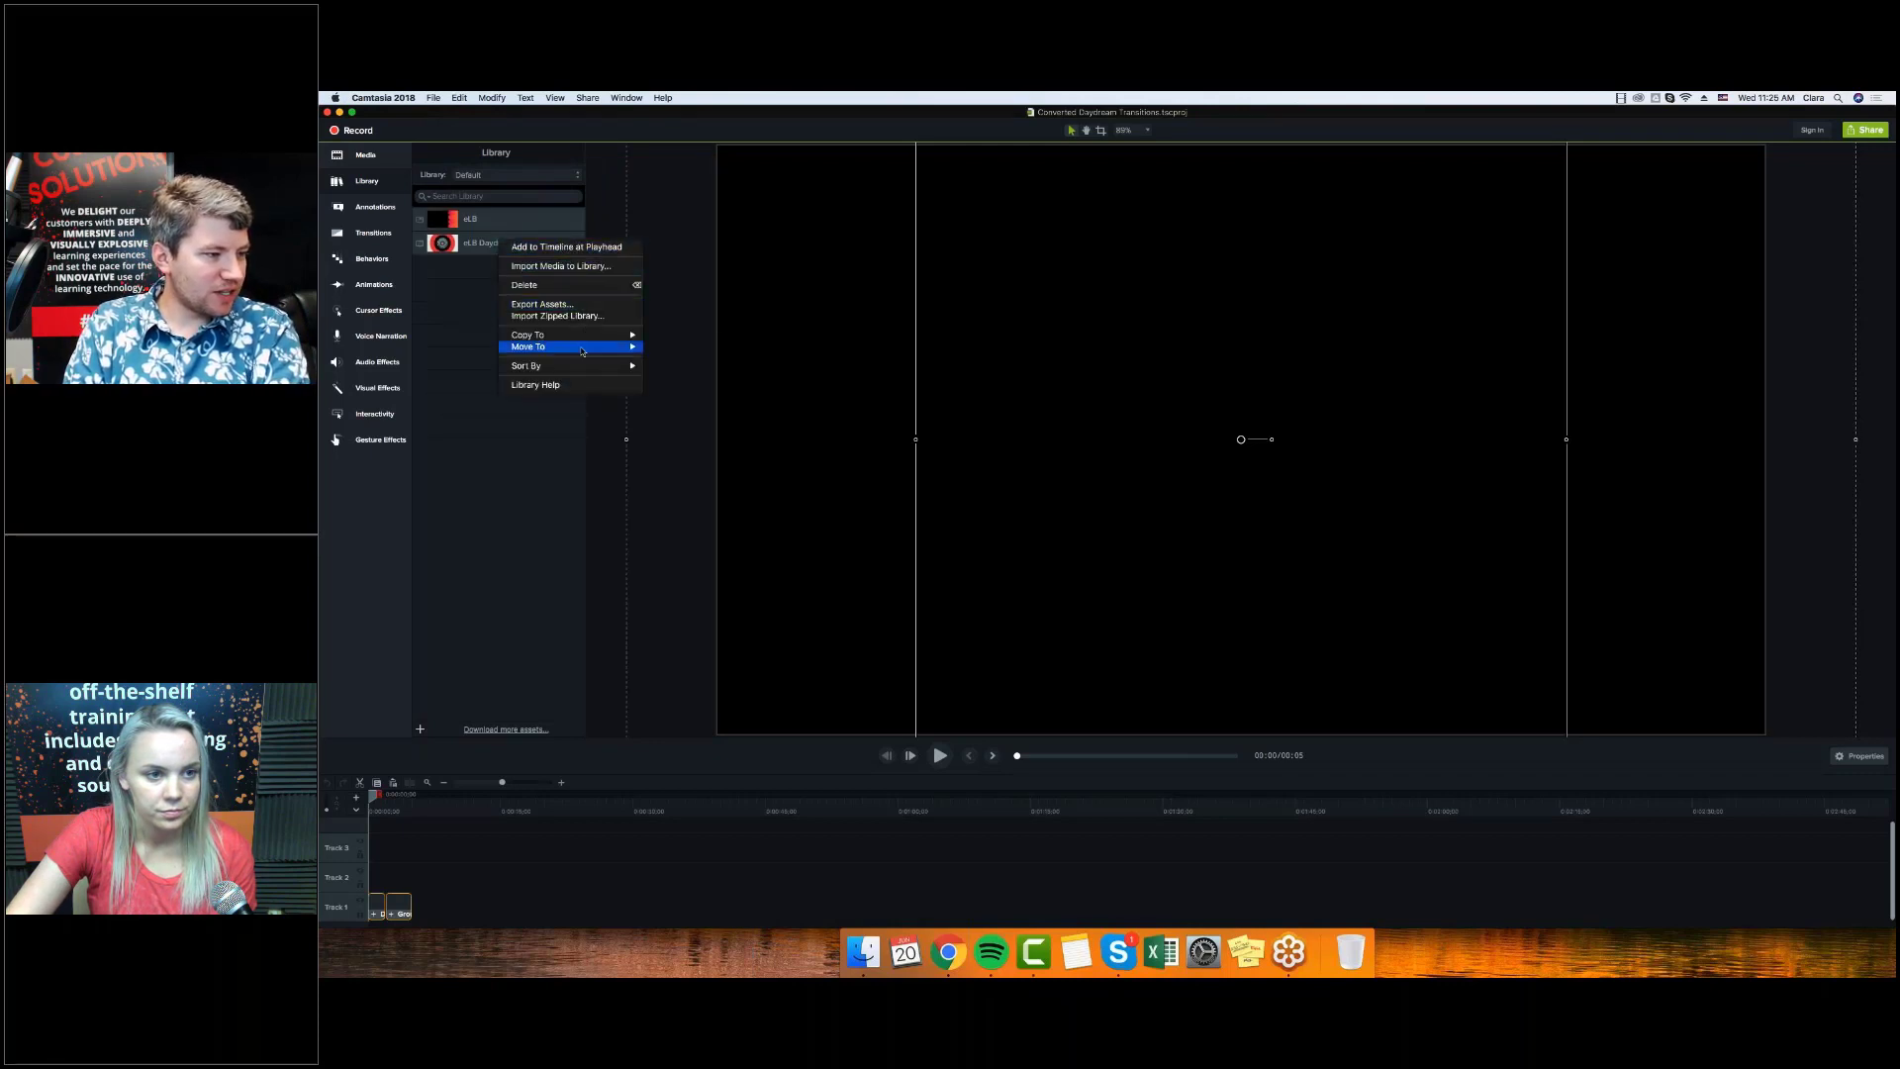
pyautogui.moveTo(584, 343)
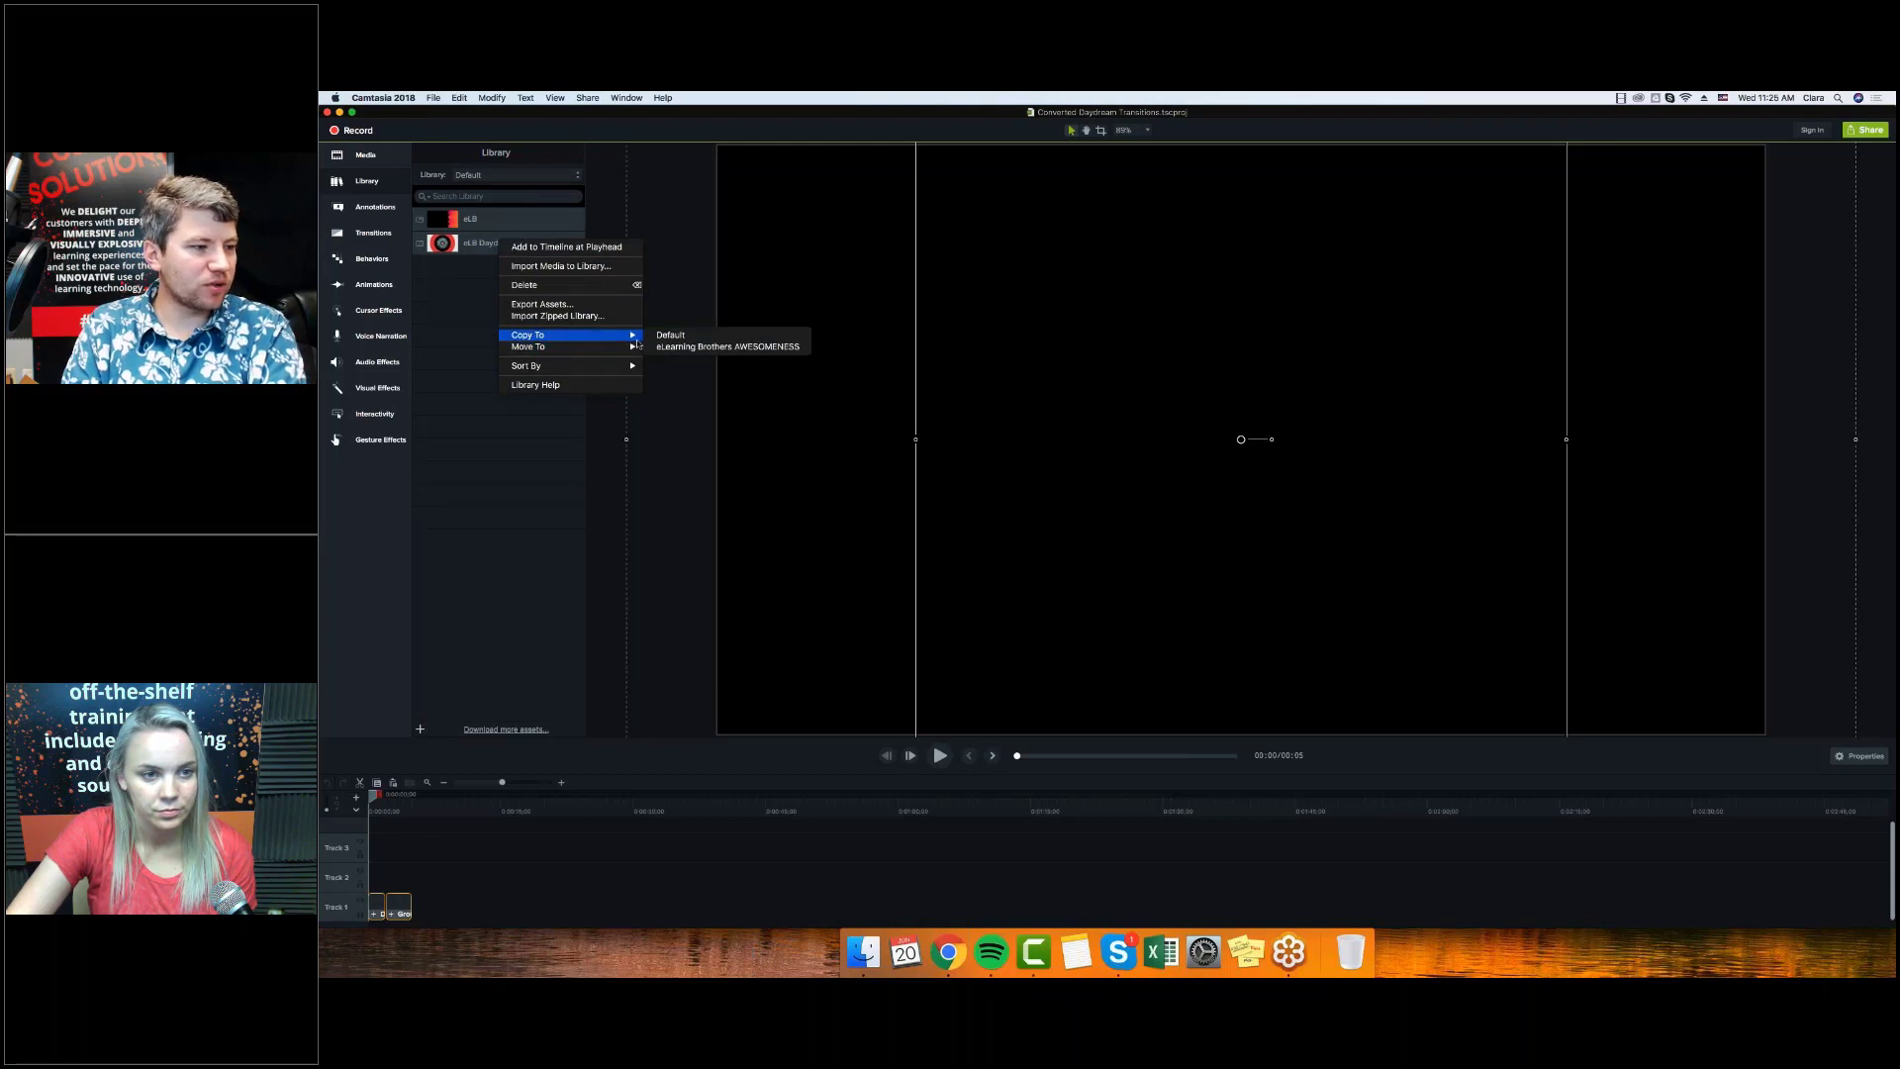
pyautogui.click(680, 349)
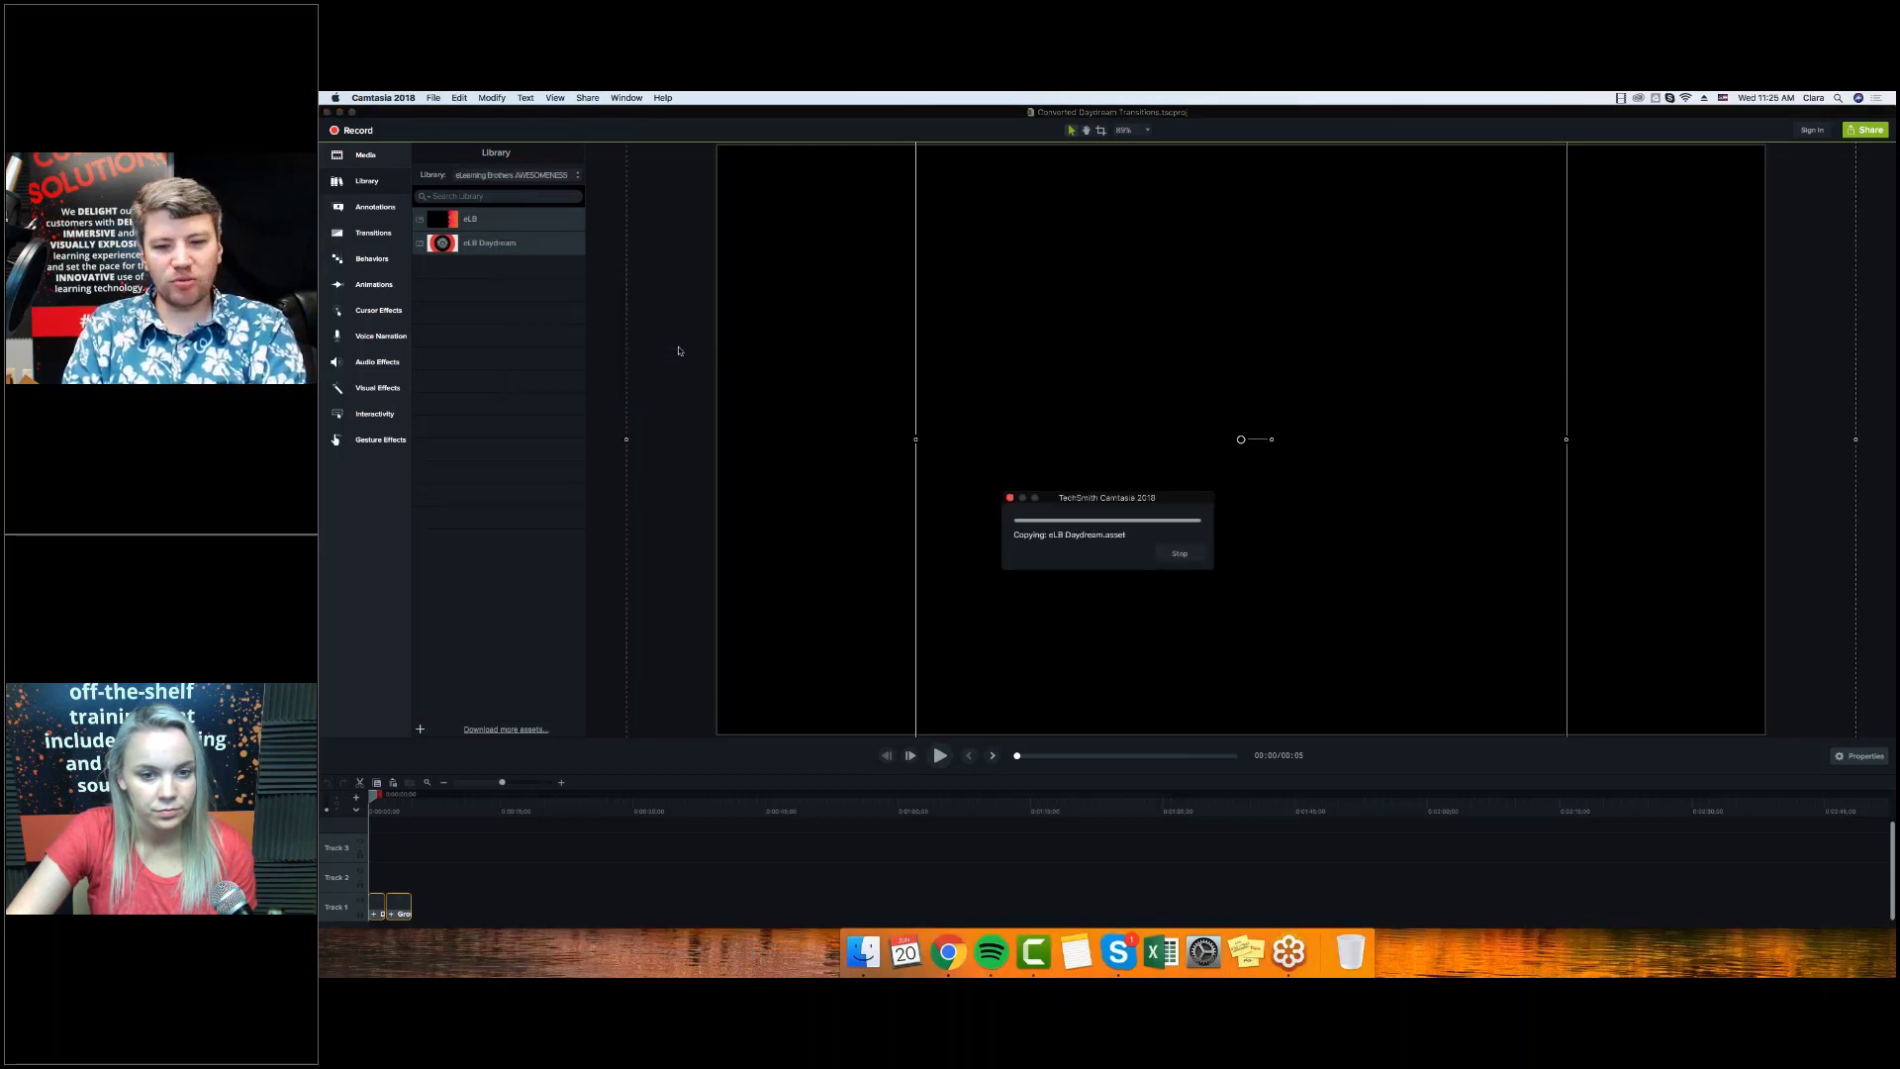
pyautogui.click(573, 176)
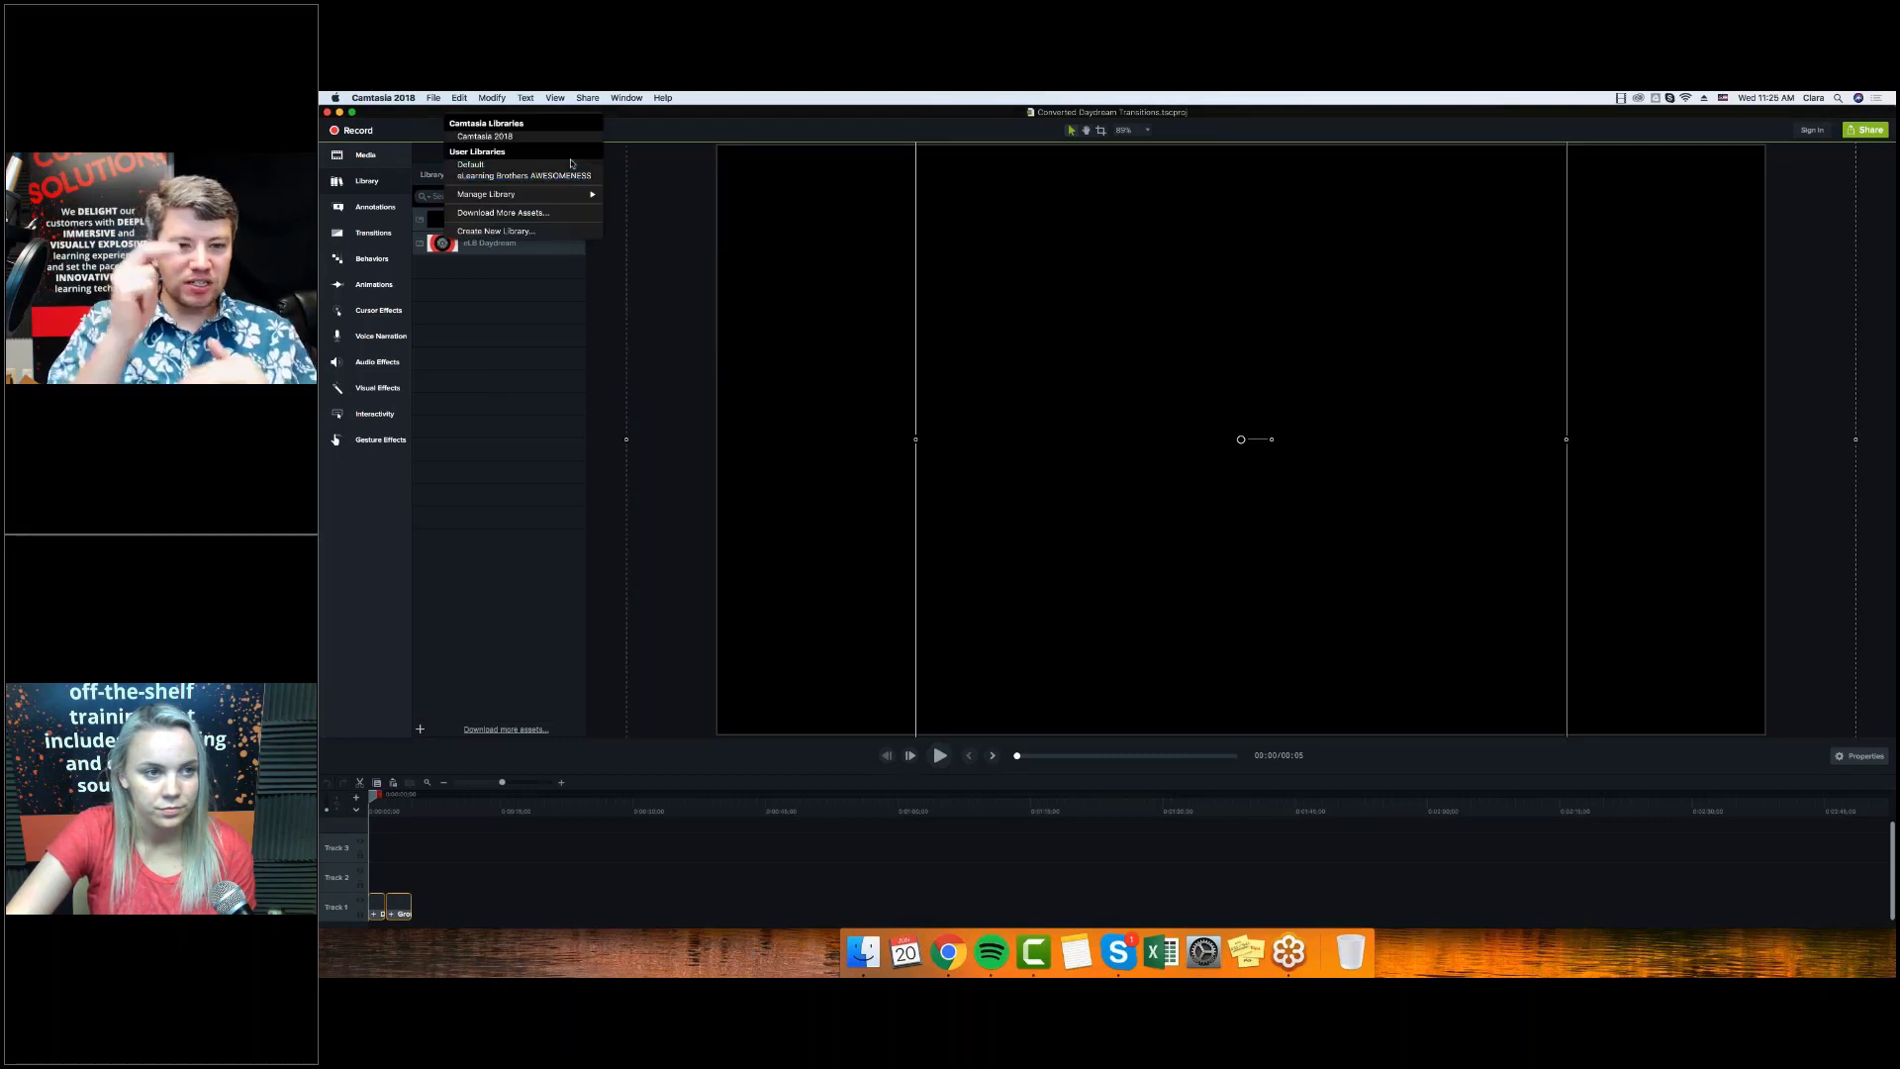
pyautogui.click(571, 165)
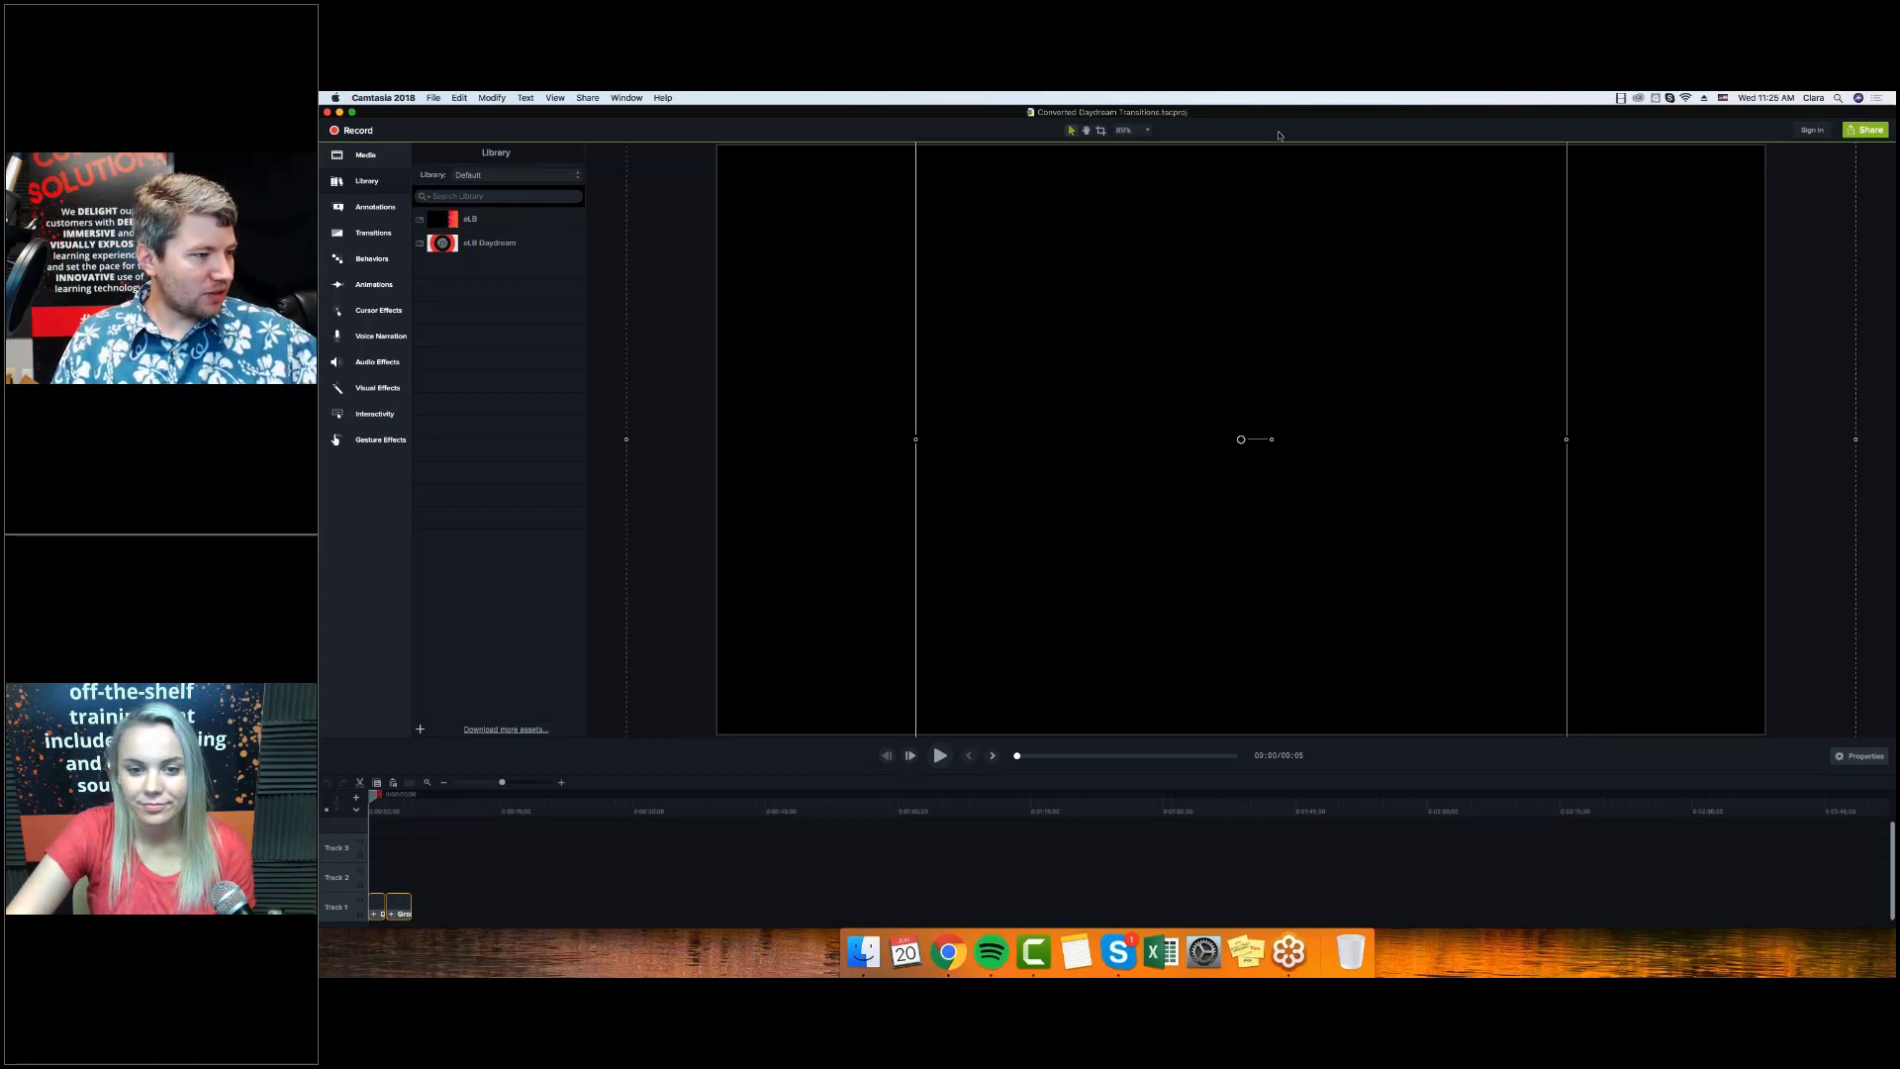
pyautogui.click(529, 175)
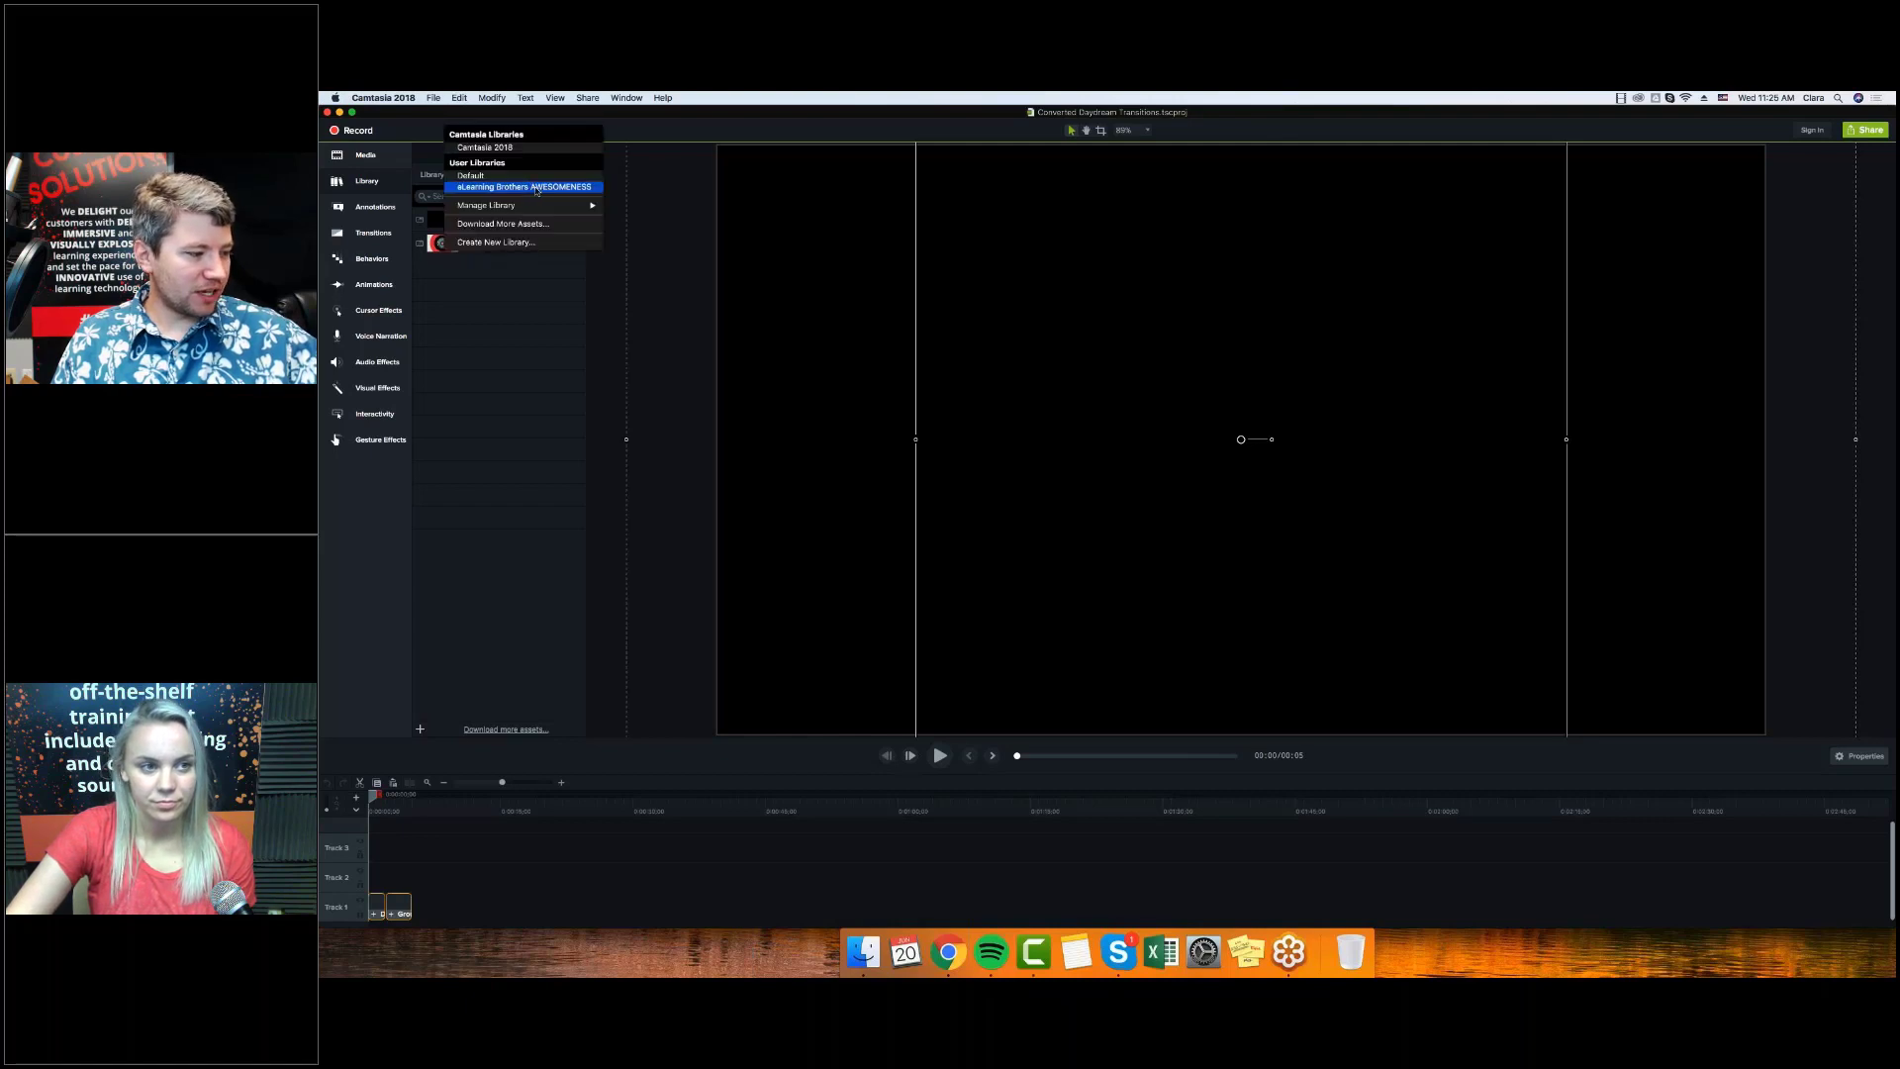
pyautogui.click(536, 188)
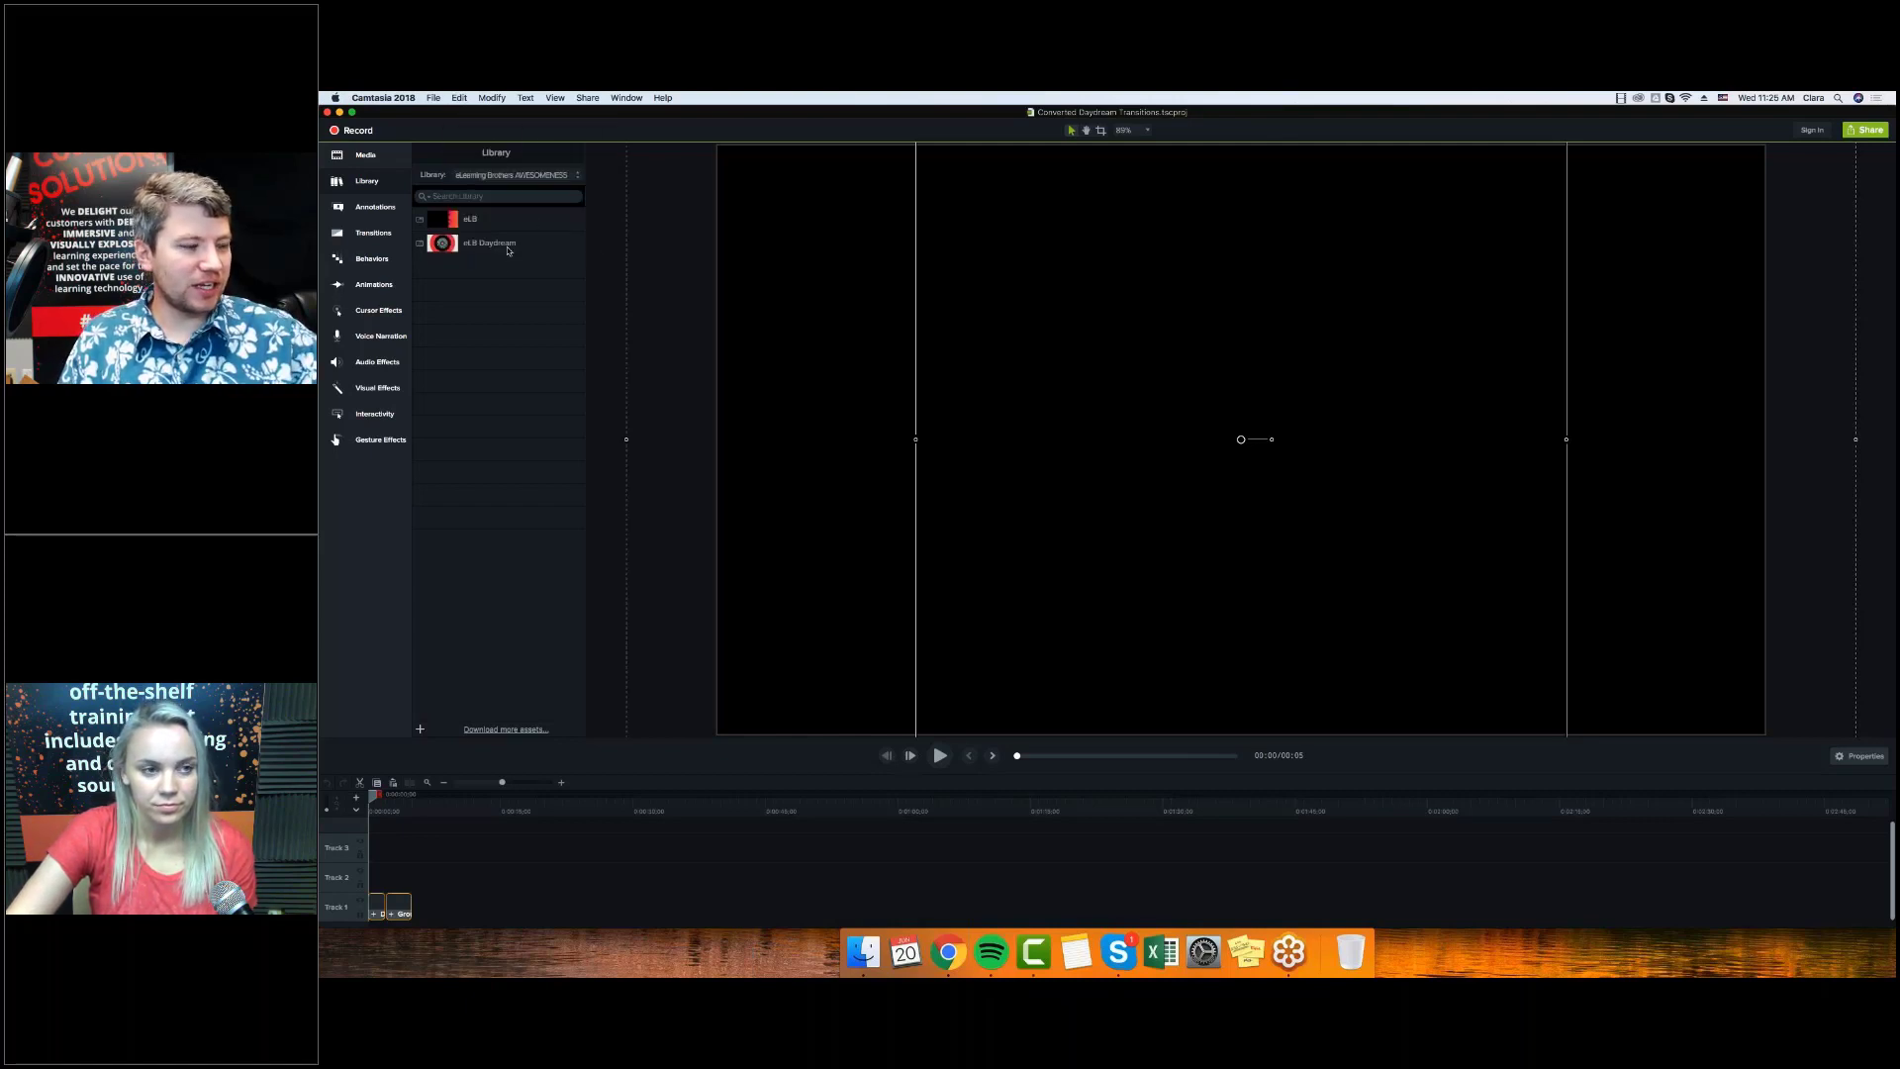
pyautogui.click(507, 248)
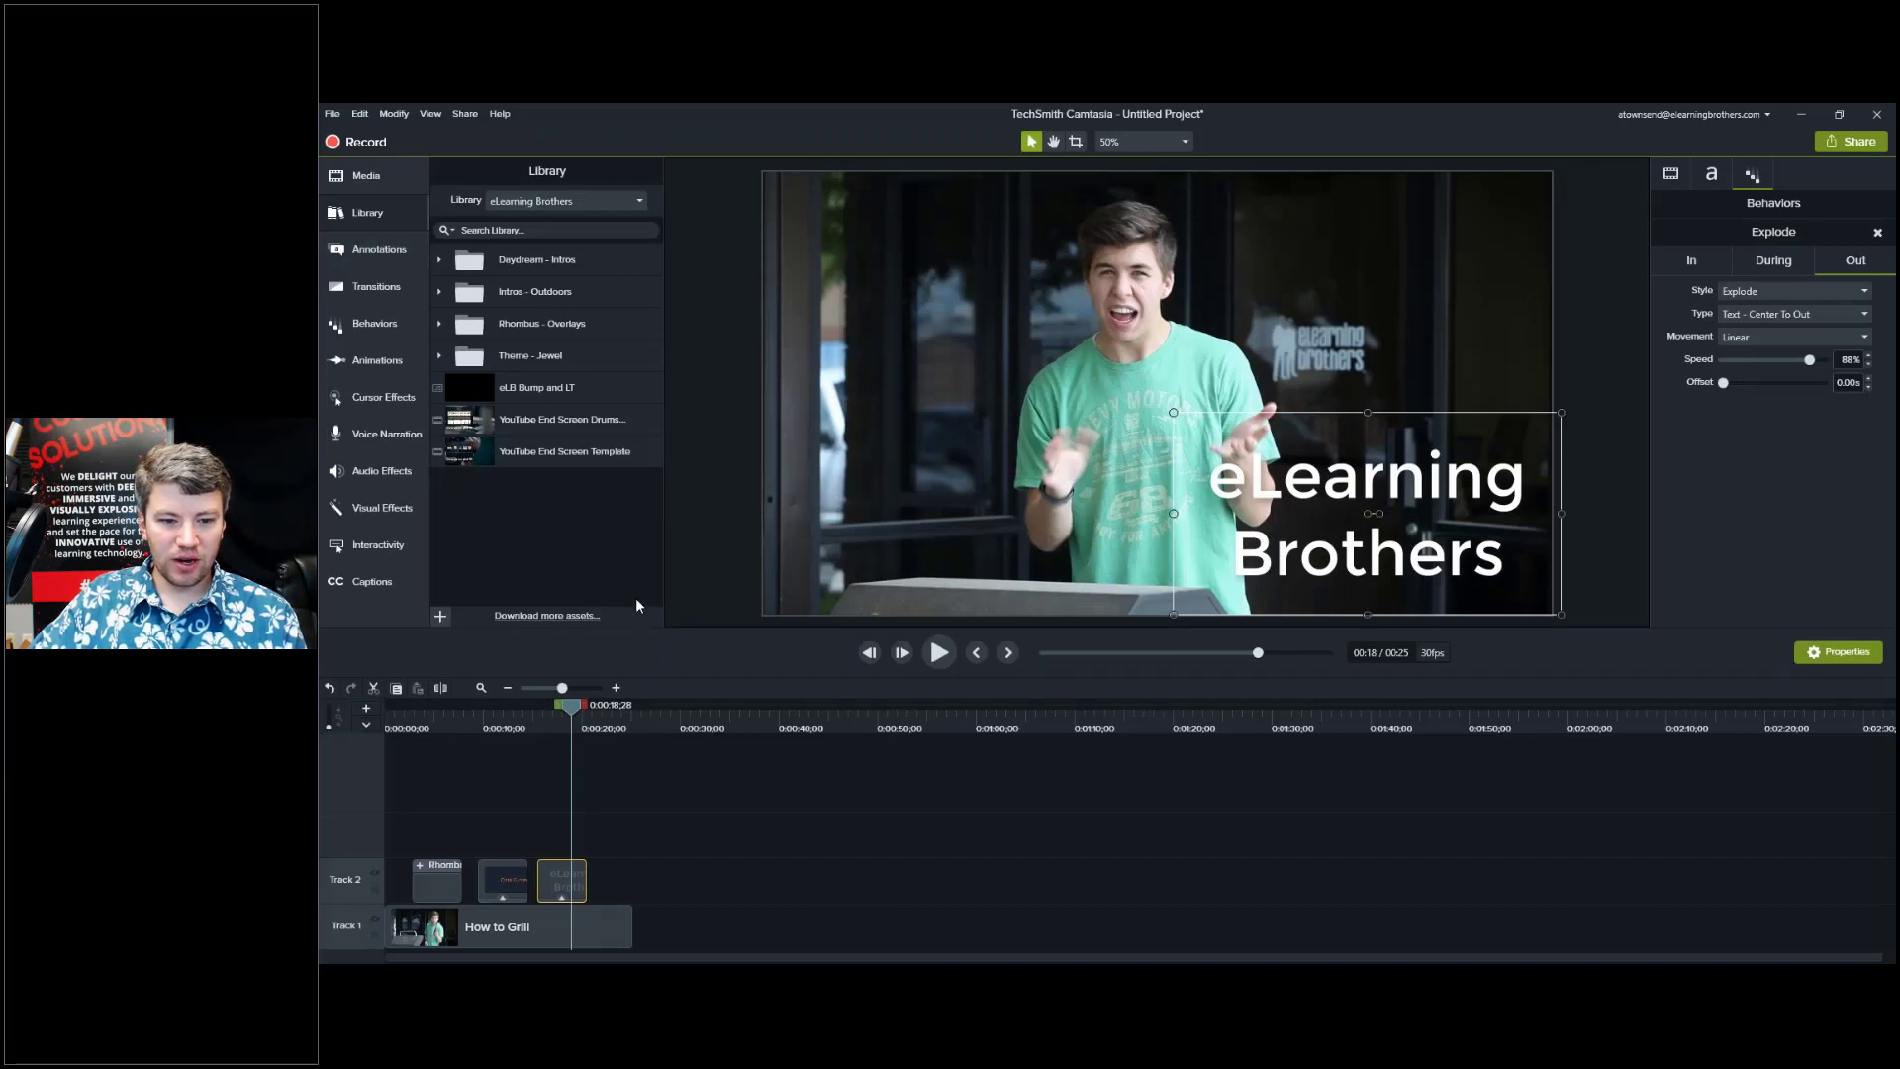
# Open TechSmith Assets via Download more assets and browse its Intros and Motion Backgrounds categories.
pyautogui.click(532, 623)
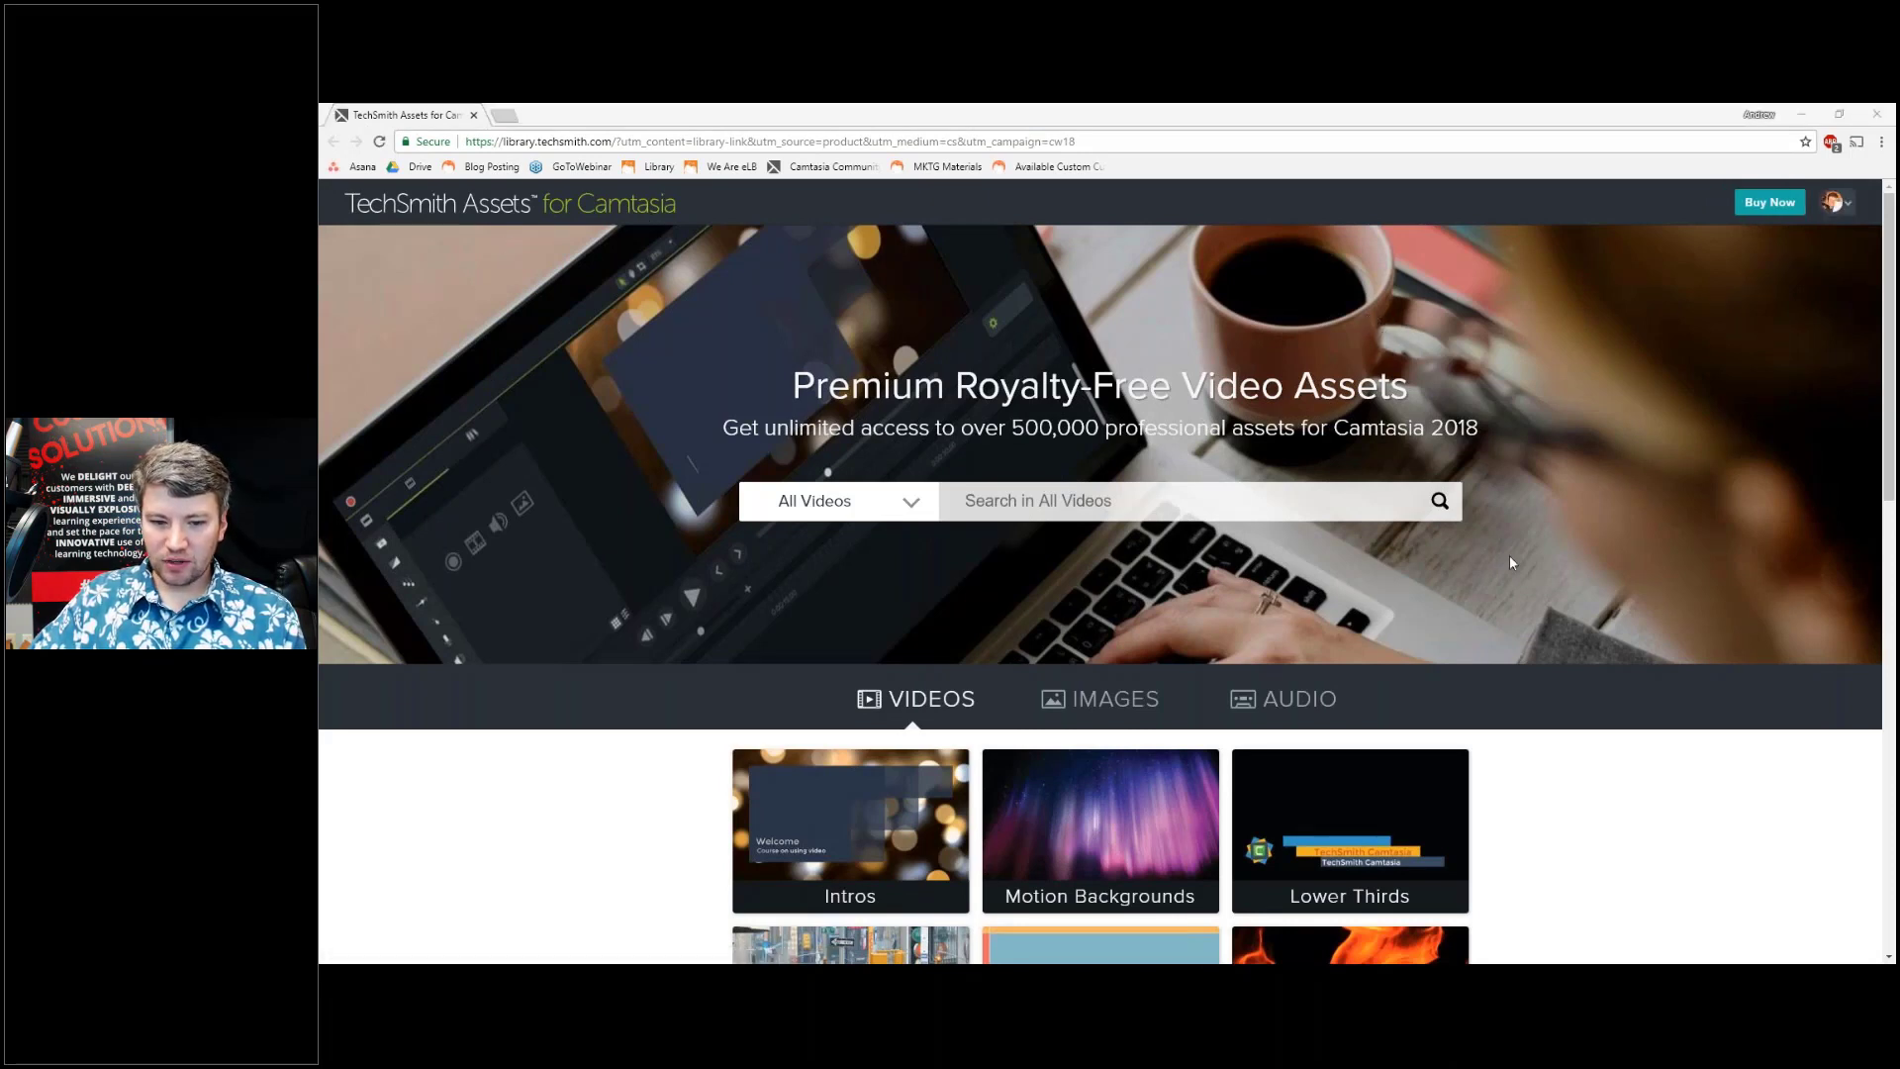
pyautogui.scroll(-3, 1511, 562)
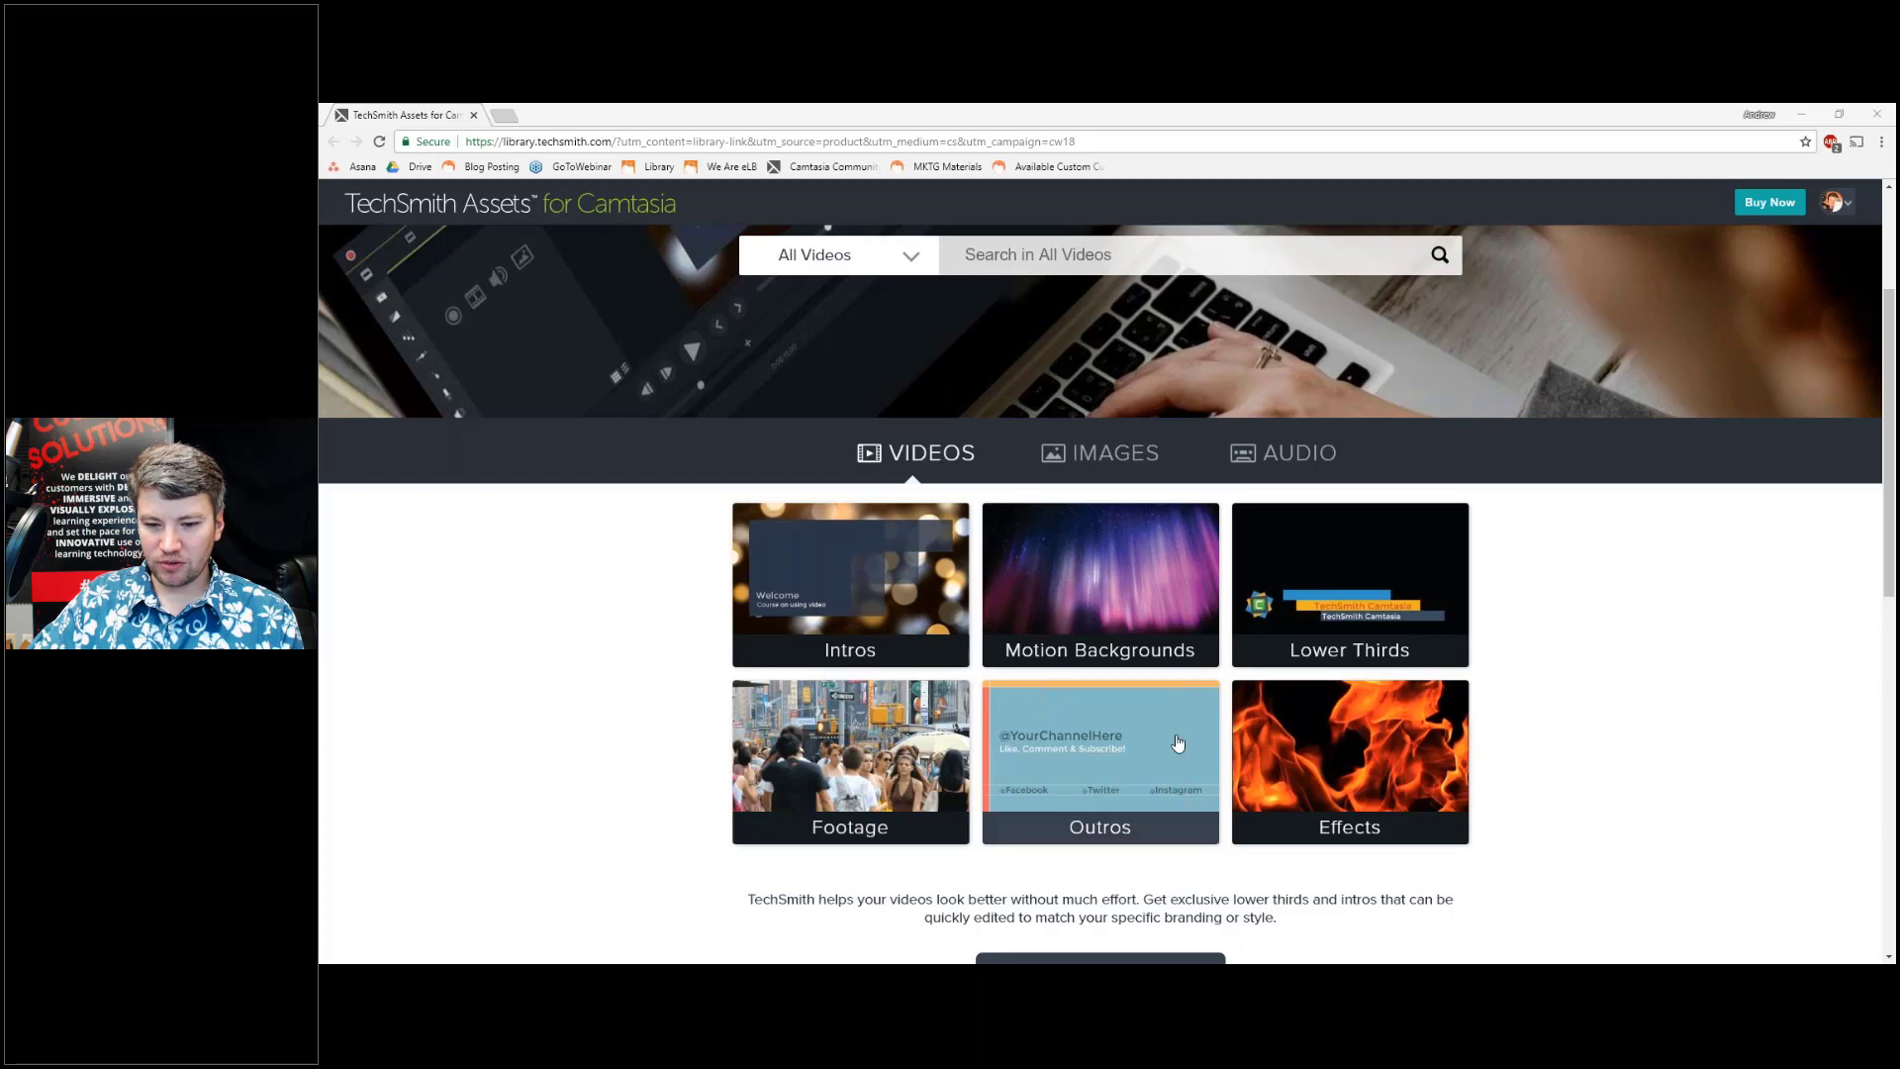
pyautogui.scroll(-1, 1385, 737)
pyautogui.scroll(-1, 1470, 726)
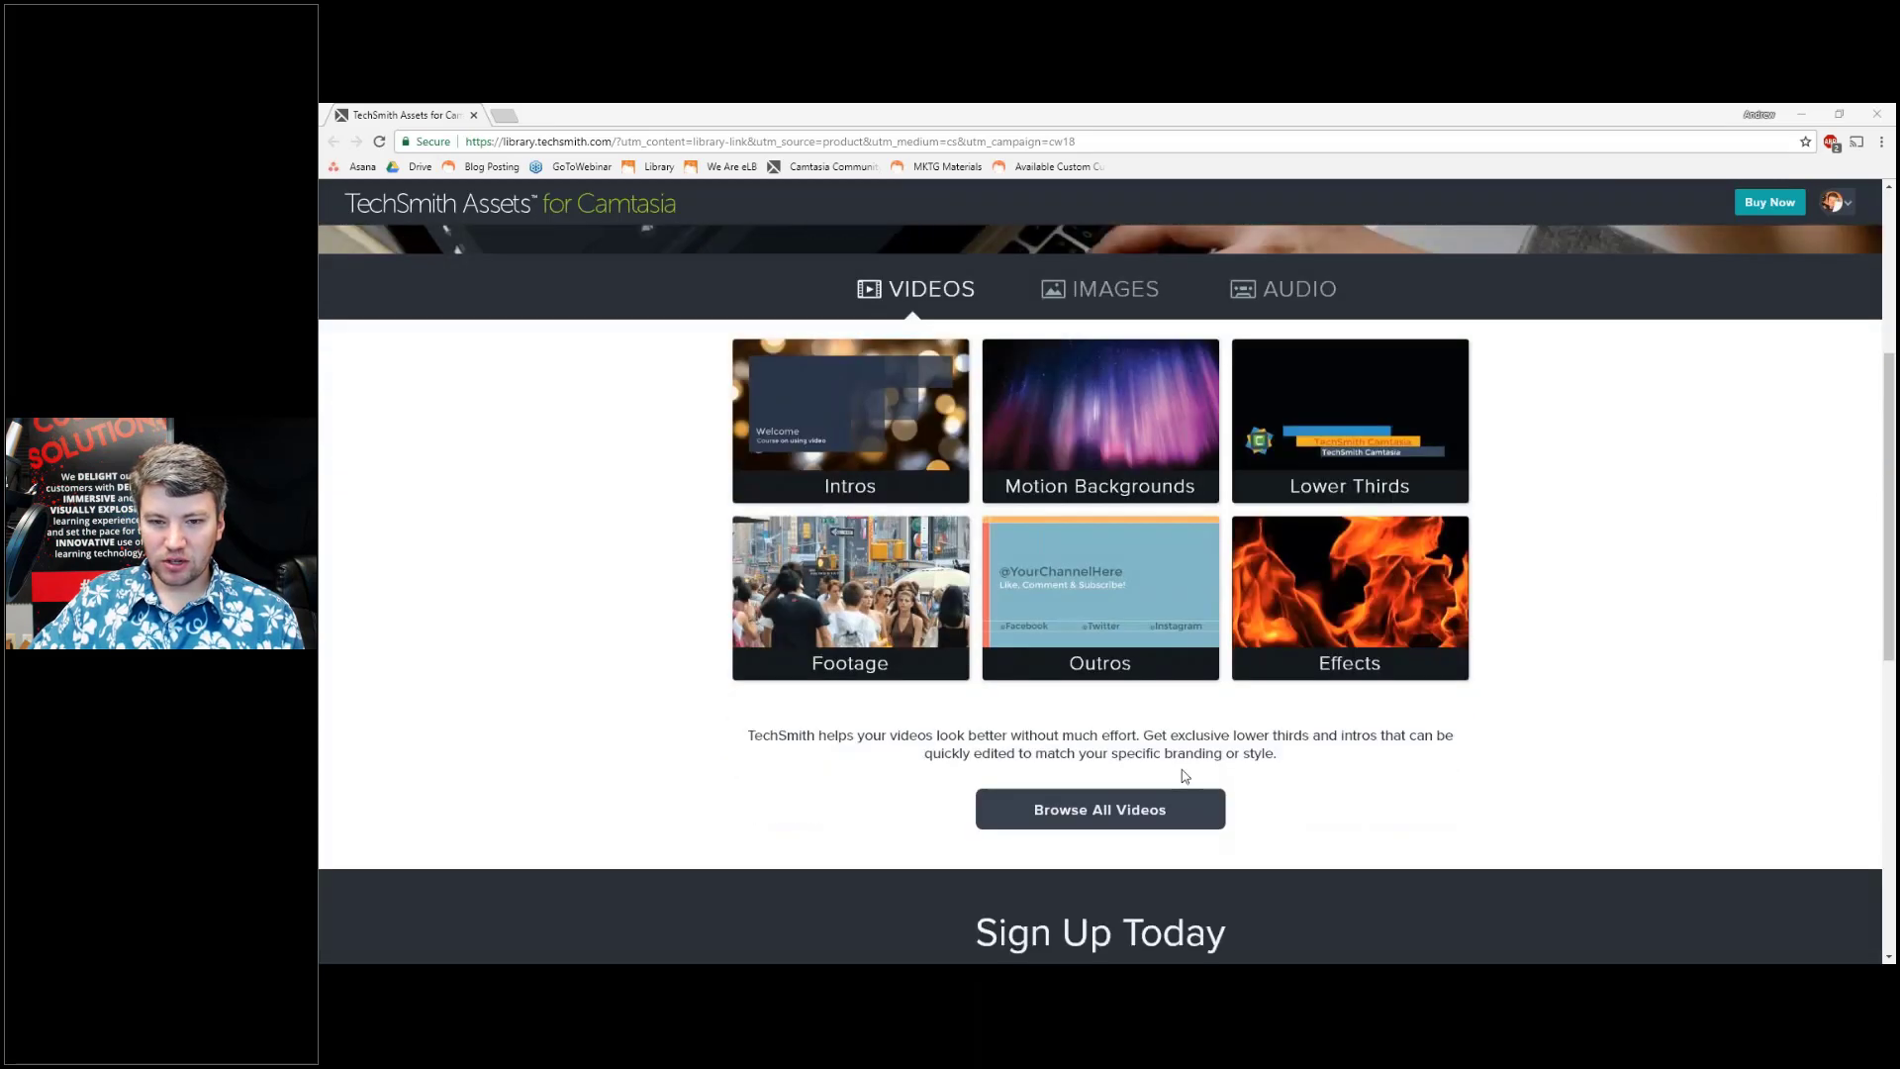
pyautogui.scroll(1, 1186, 776)
pyautogui.scroll(1, 1186, 776)
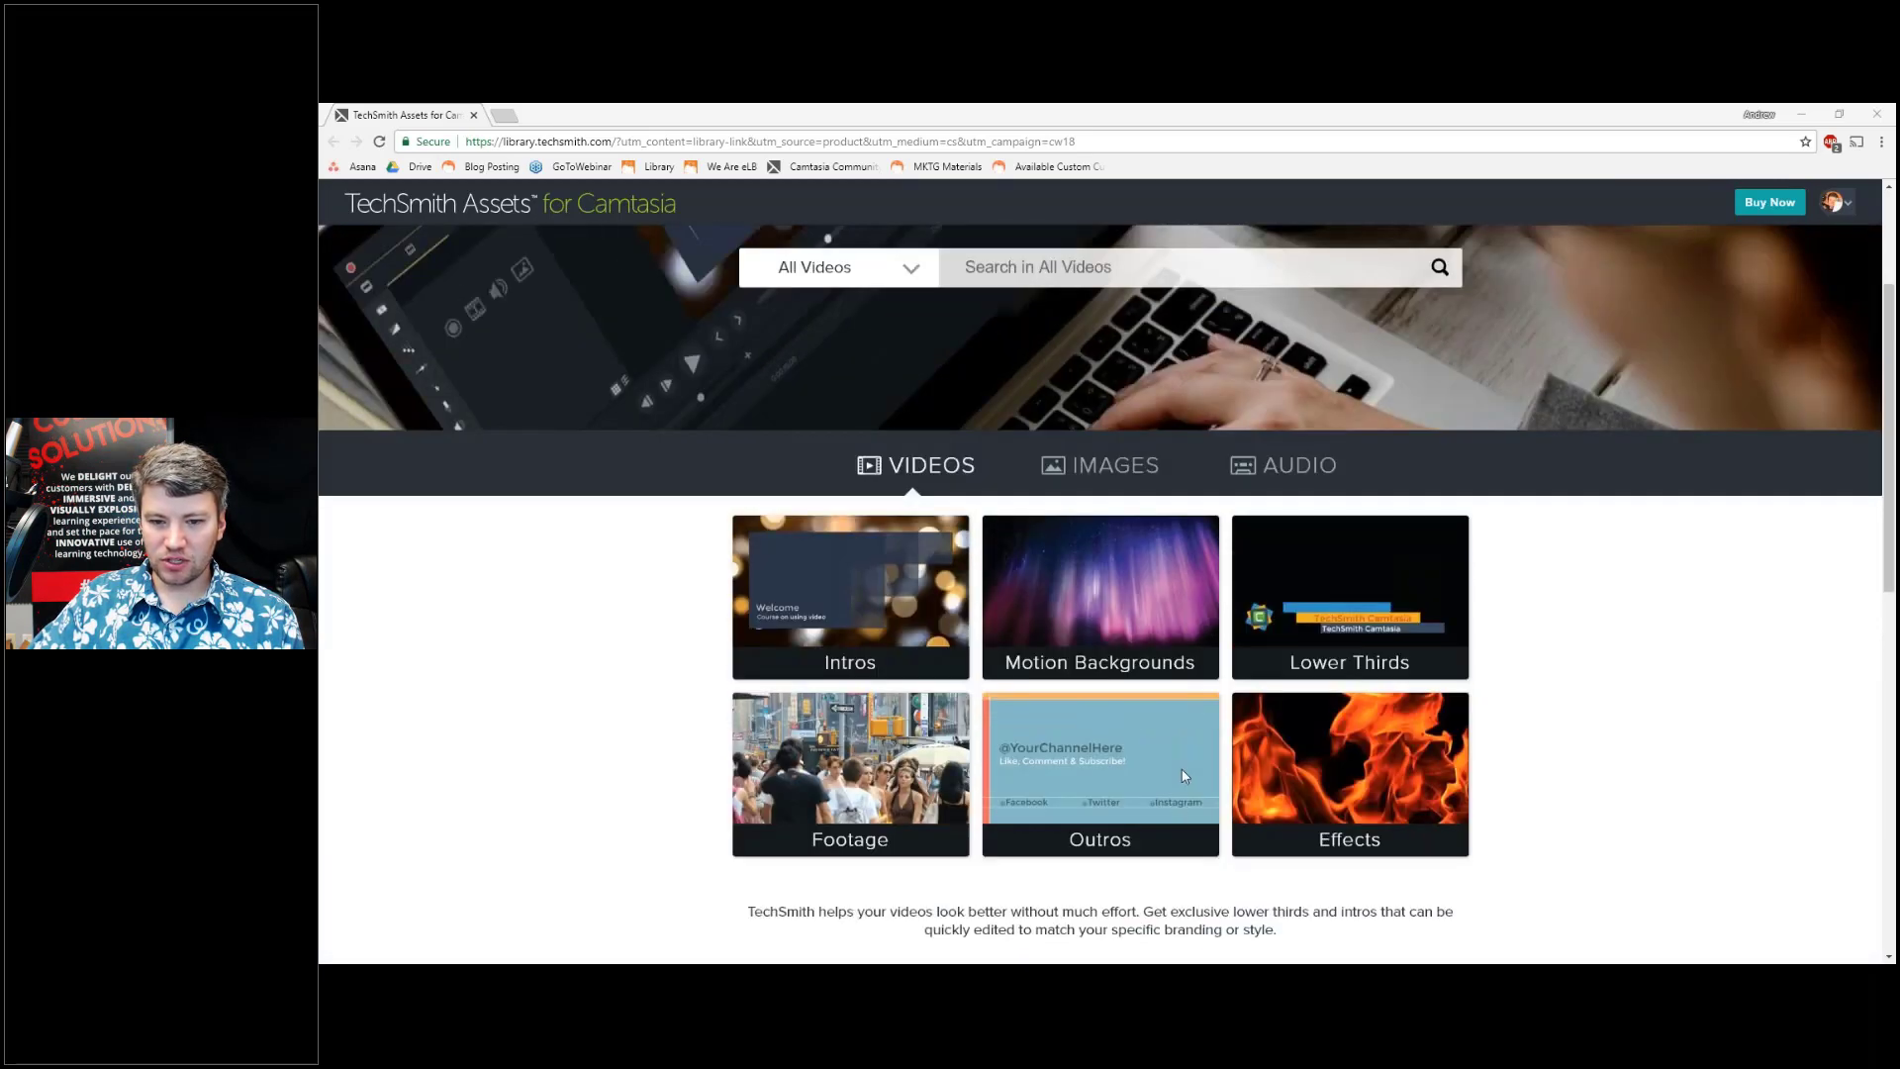
pyautogui.scroll(2, 1185, 775)
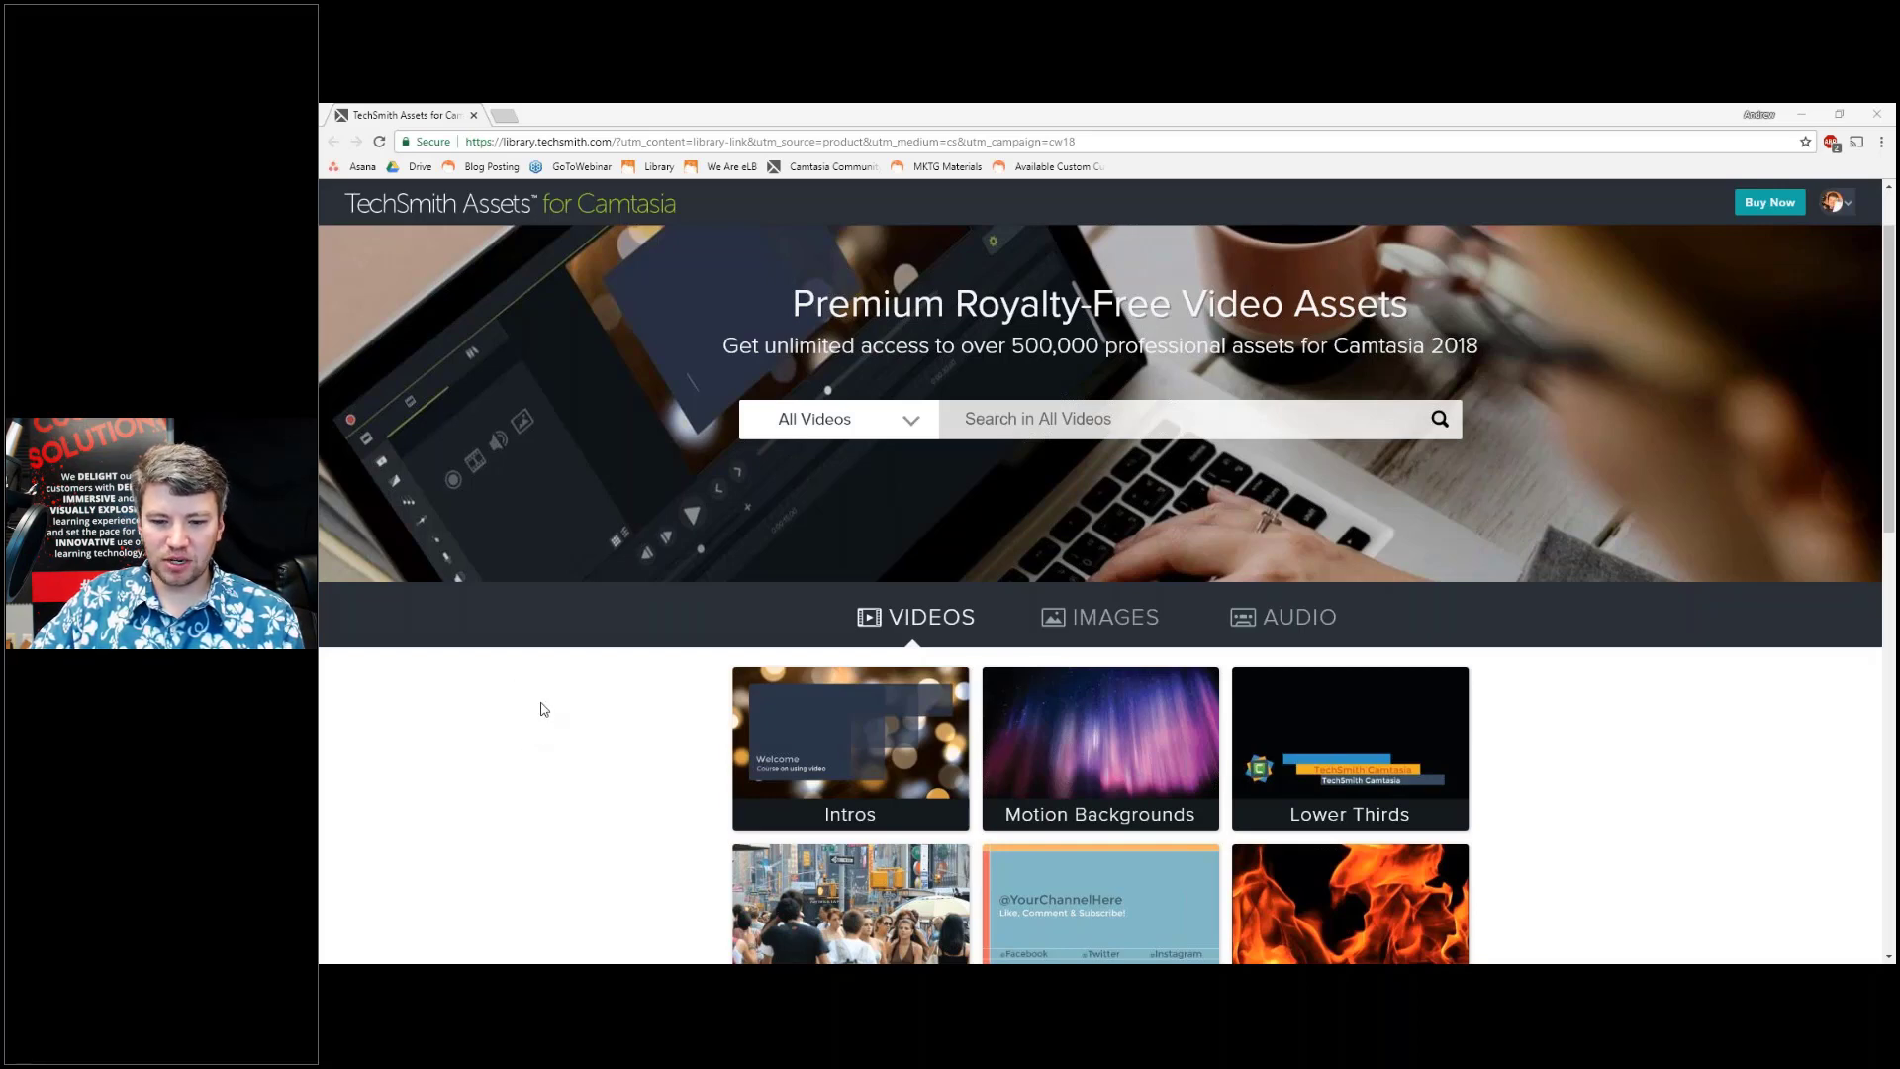
pyautogui.scroll(-2, 540, 709)
pyautogui.scroll(3, 540, 708)
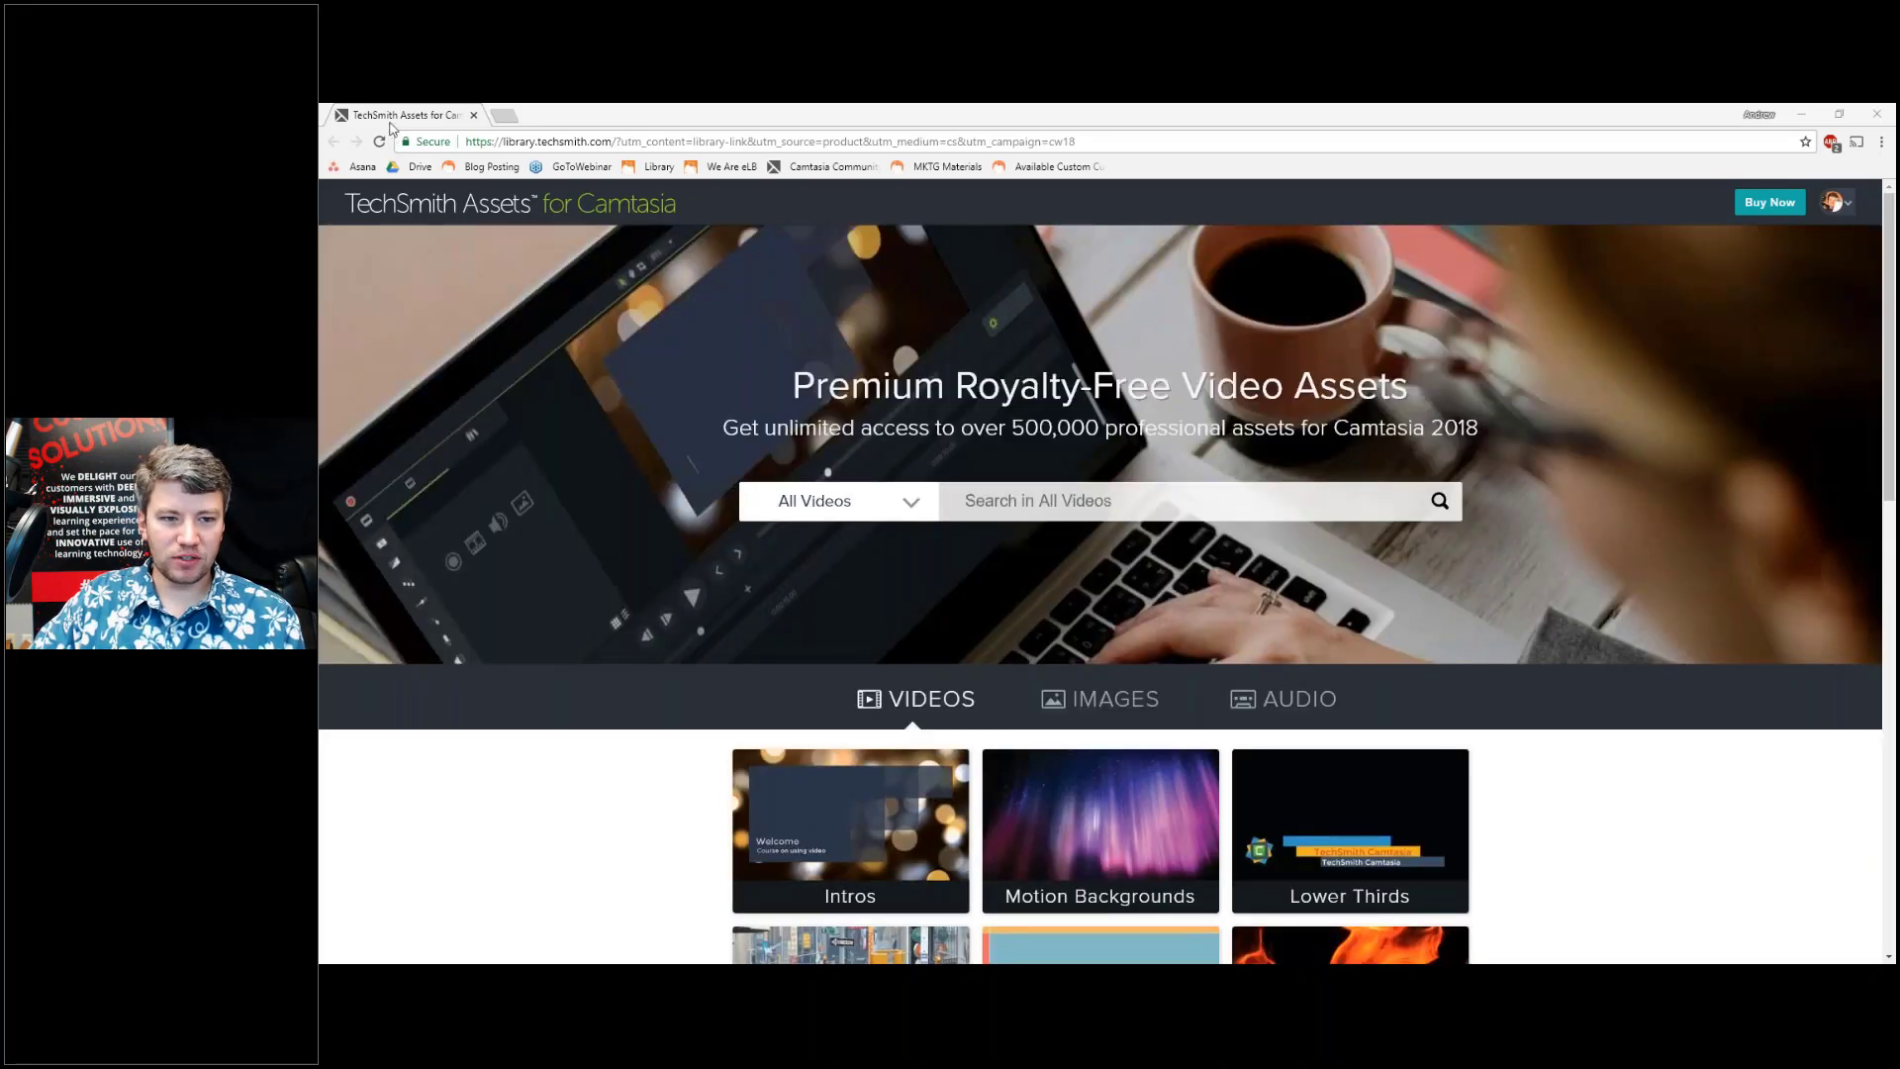